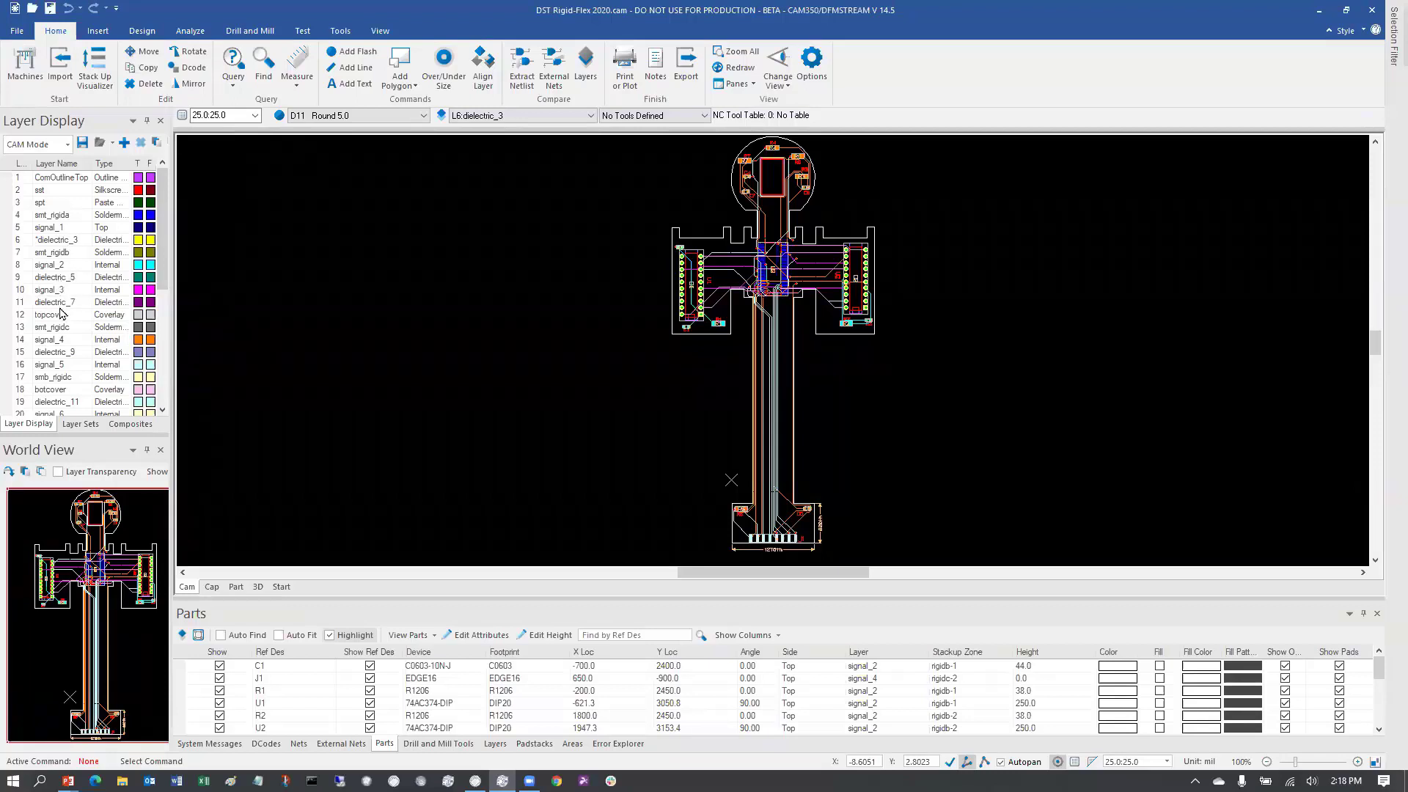
Step: Examine the available layer type options for the smt_rigida layer without changing its type, and display the detailed Layers list
click(63, 315)
click(72, 380)
click(60, 218)
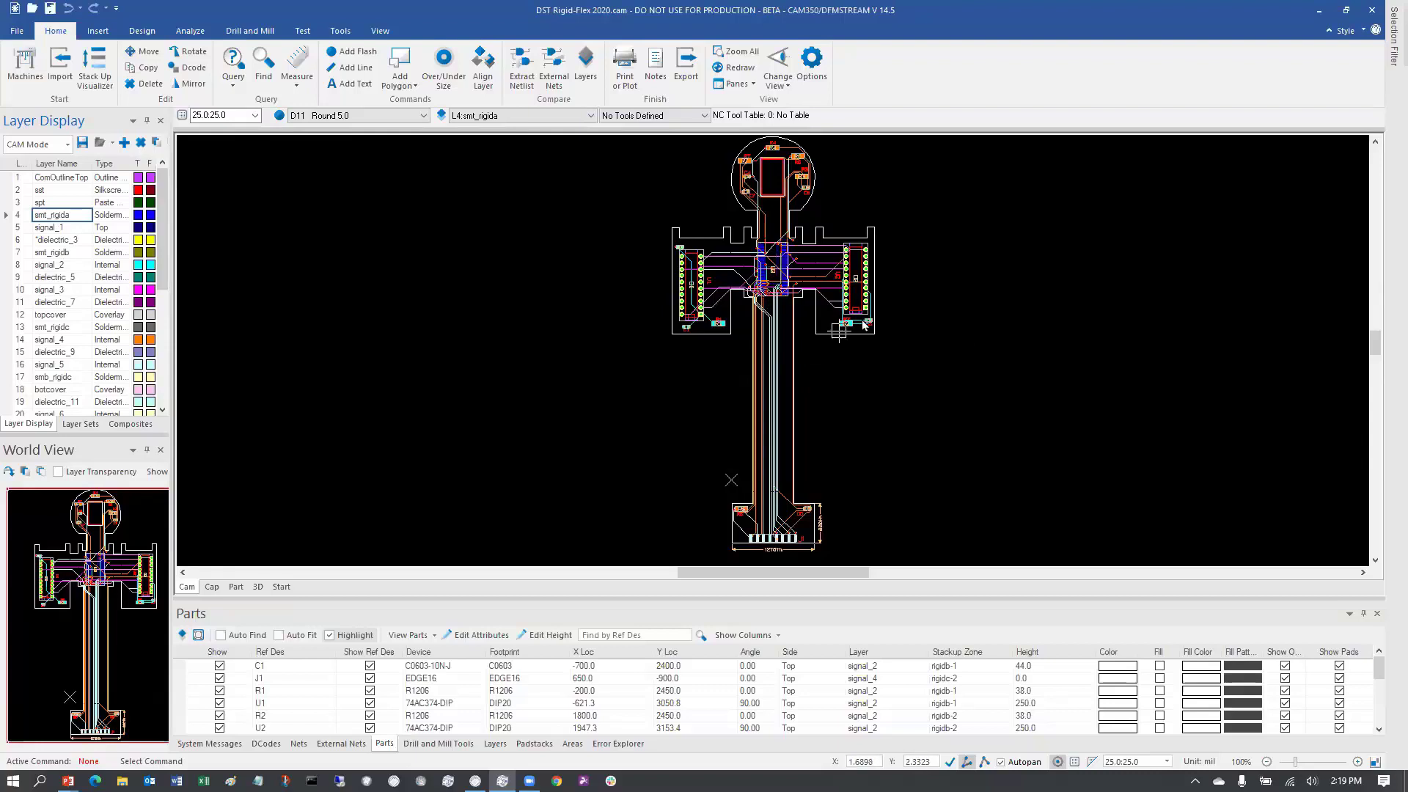
click(114, 214)
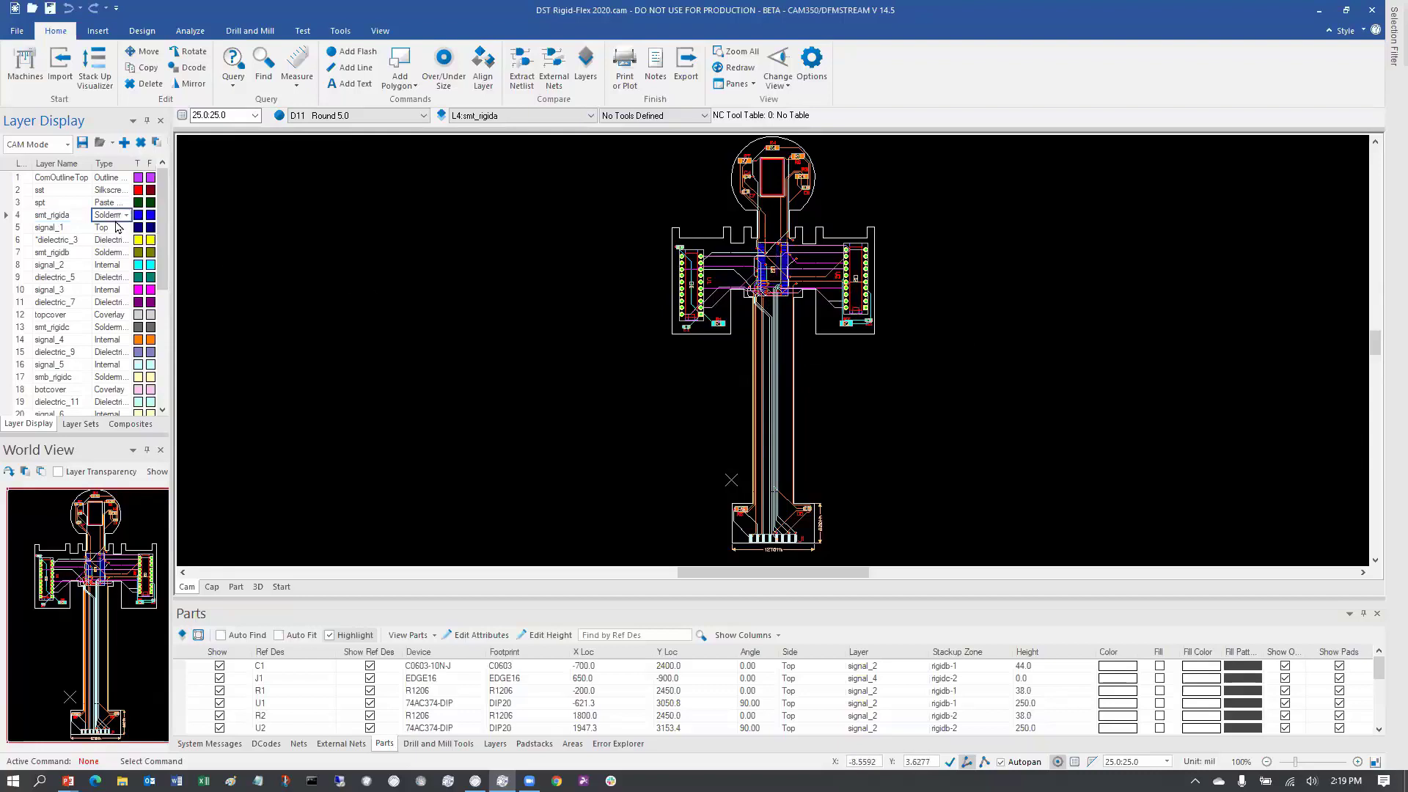
click(118, 215)
scroll(175, 313, up, 1)
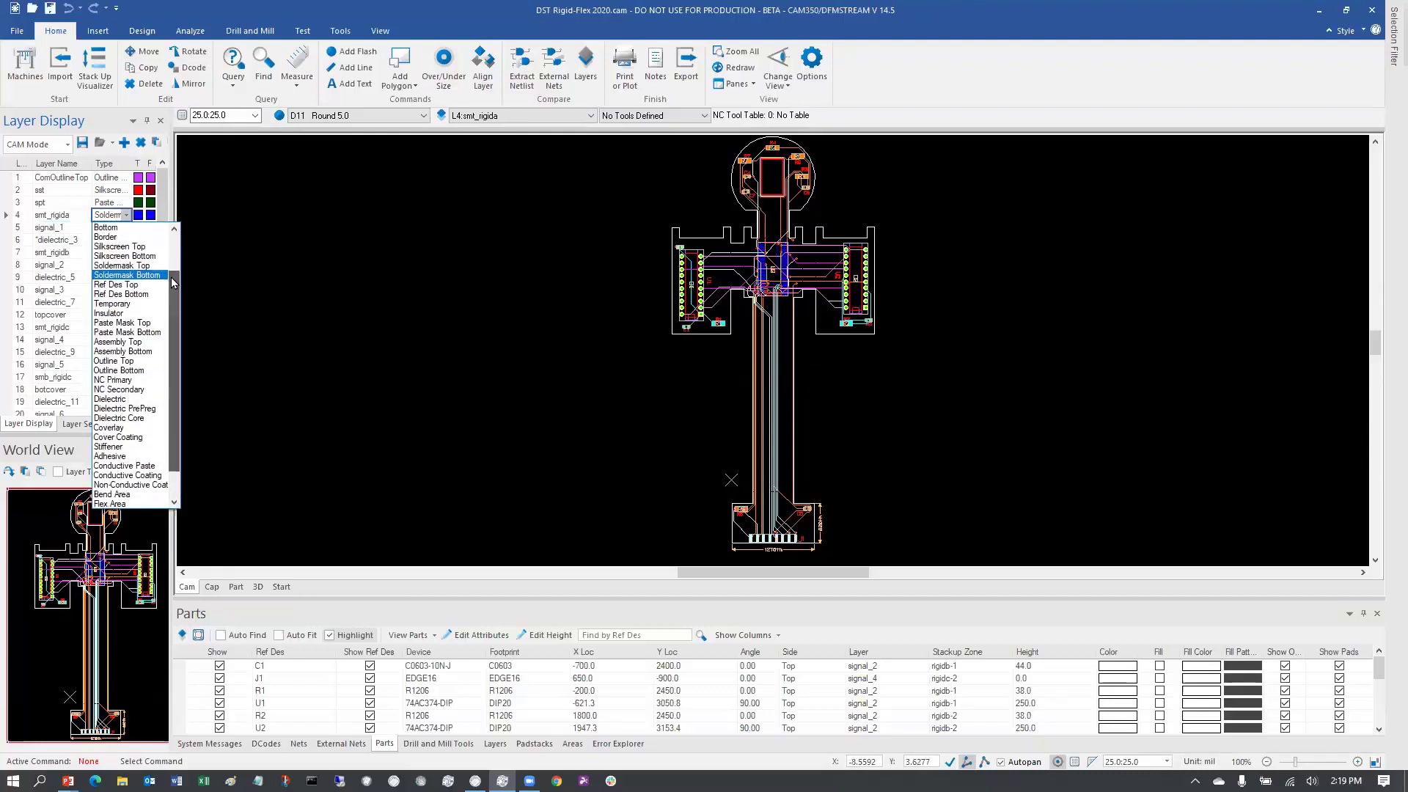
scroll(168, 314, down, 1)
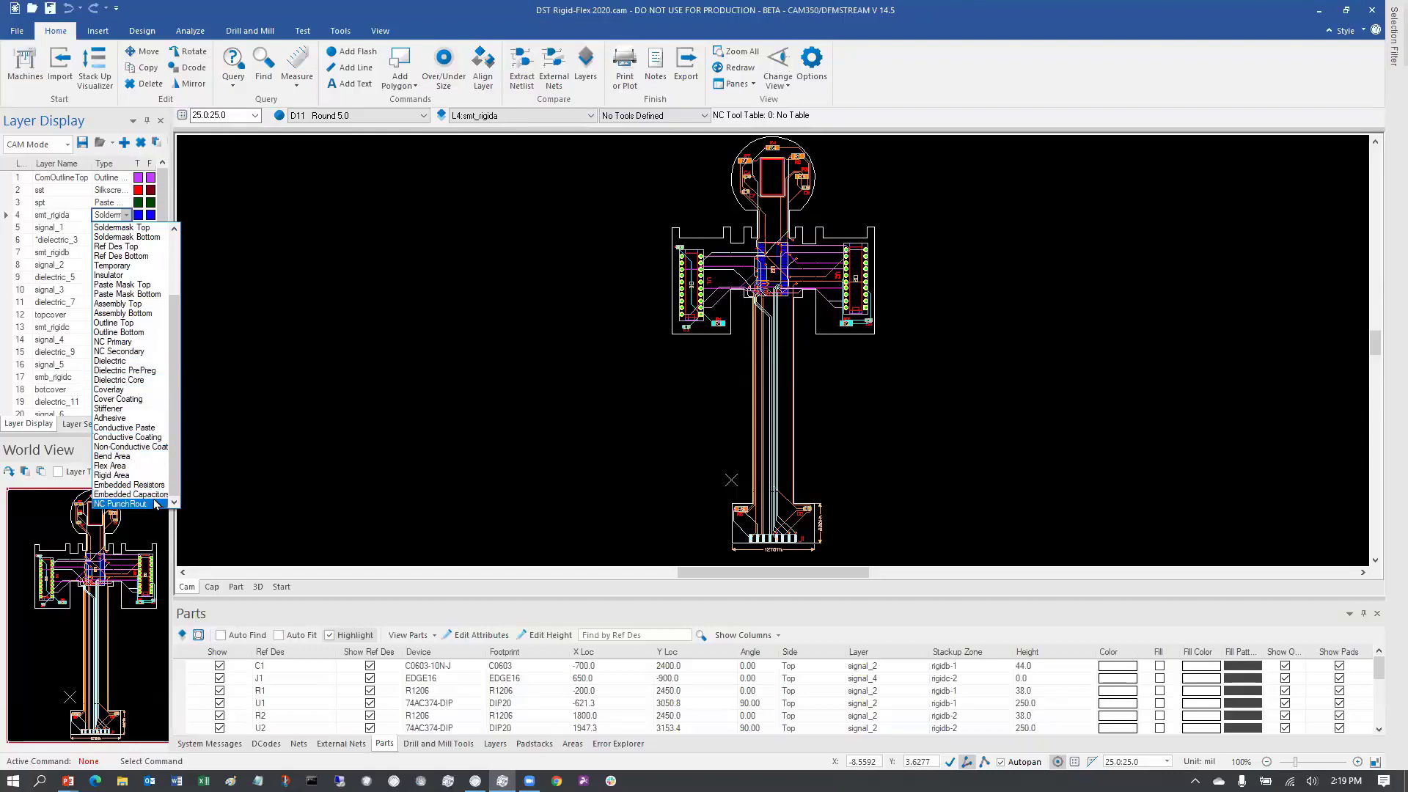
click(327, 303)
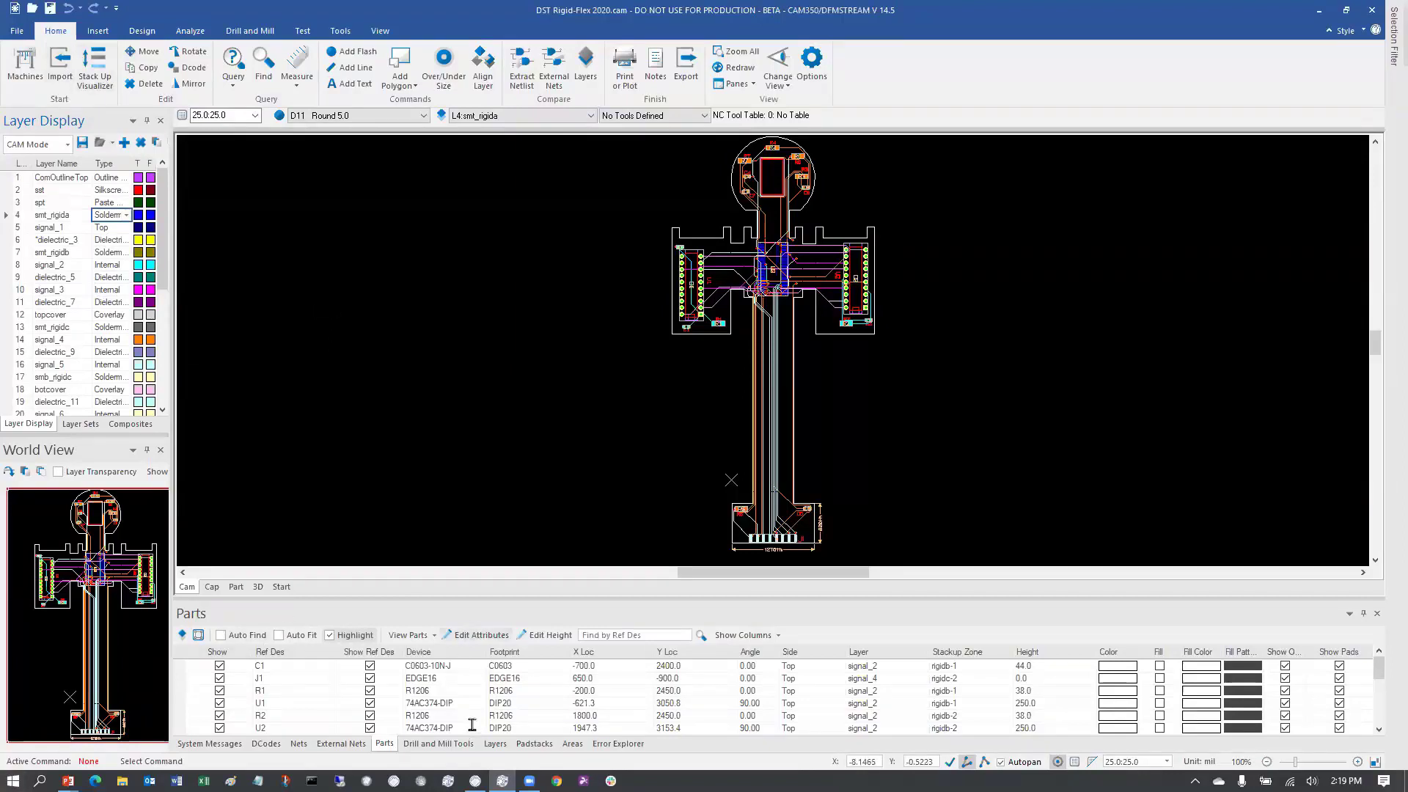
click(494, 744)
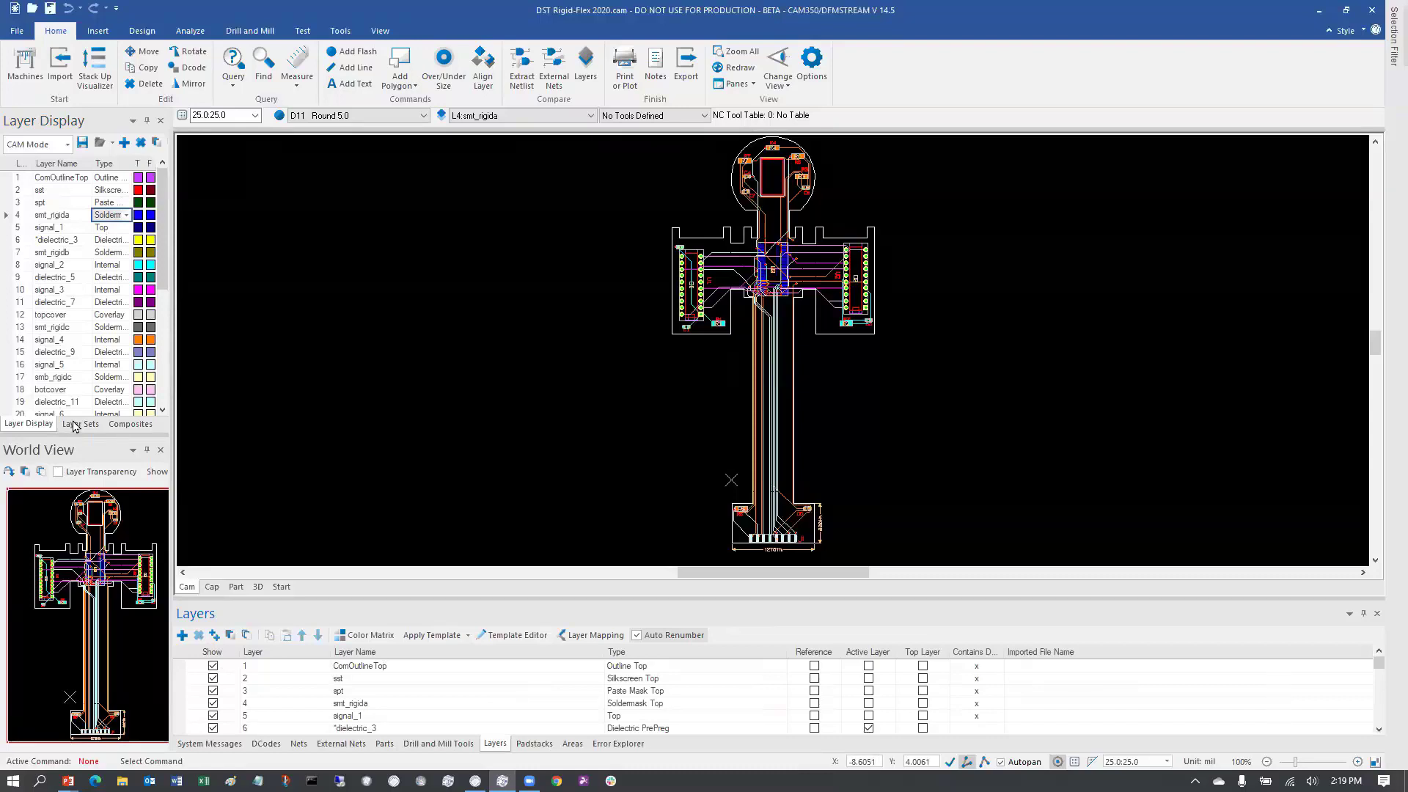
Step: Review the Colors settings in the program options, including the board outline colour, and leave without applying changes
click(811, 60)
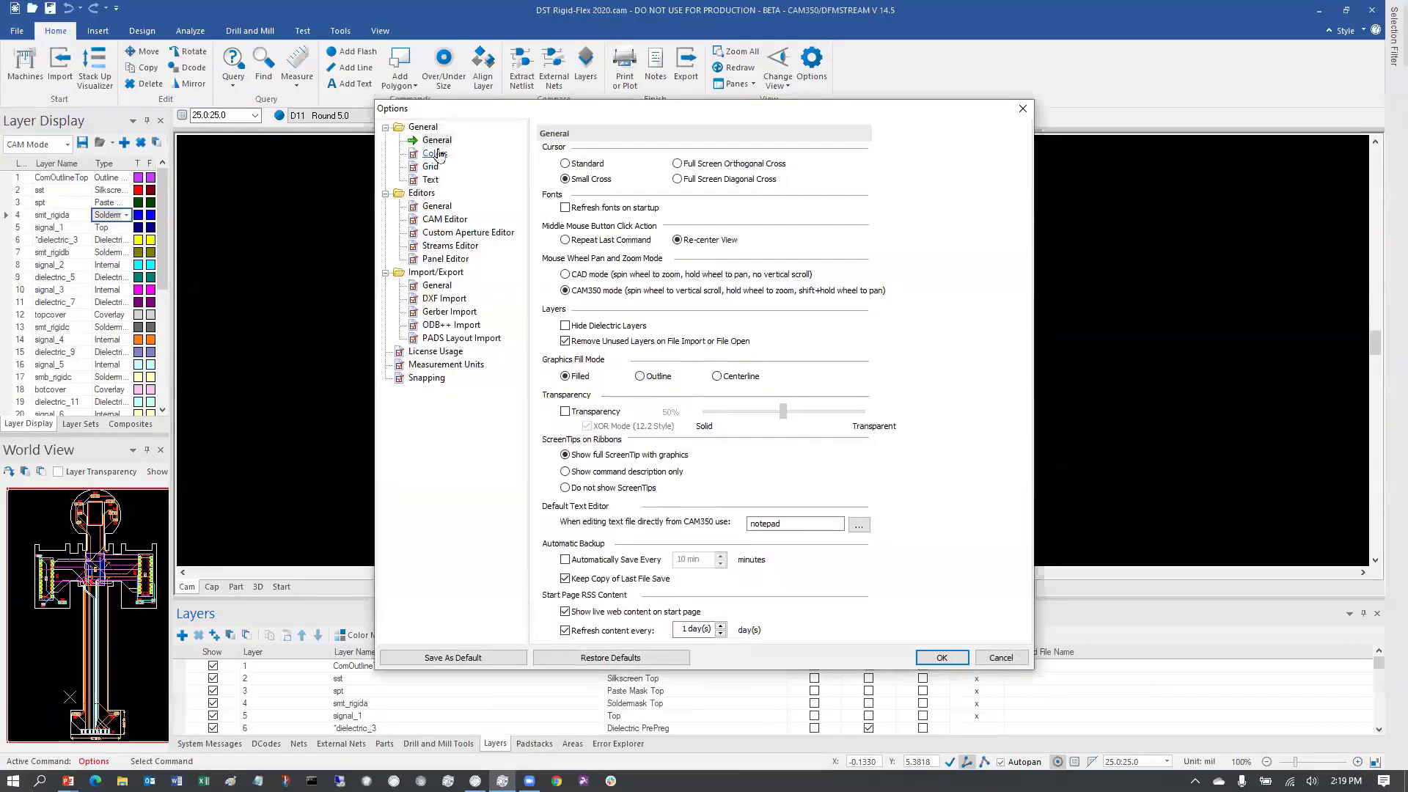
click(434, 153)
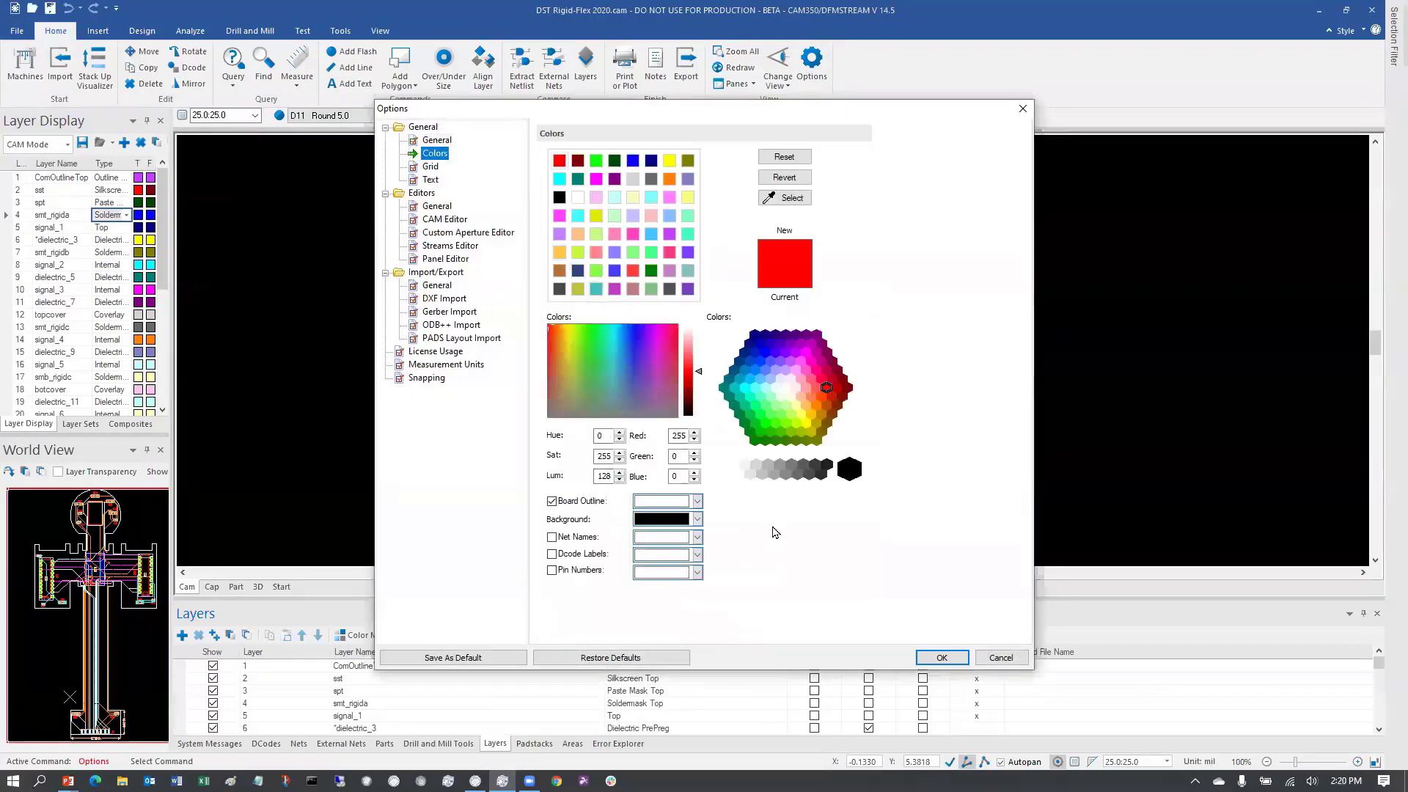
click(574, 501)
click(573, 500)
click(998, 657)
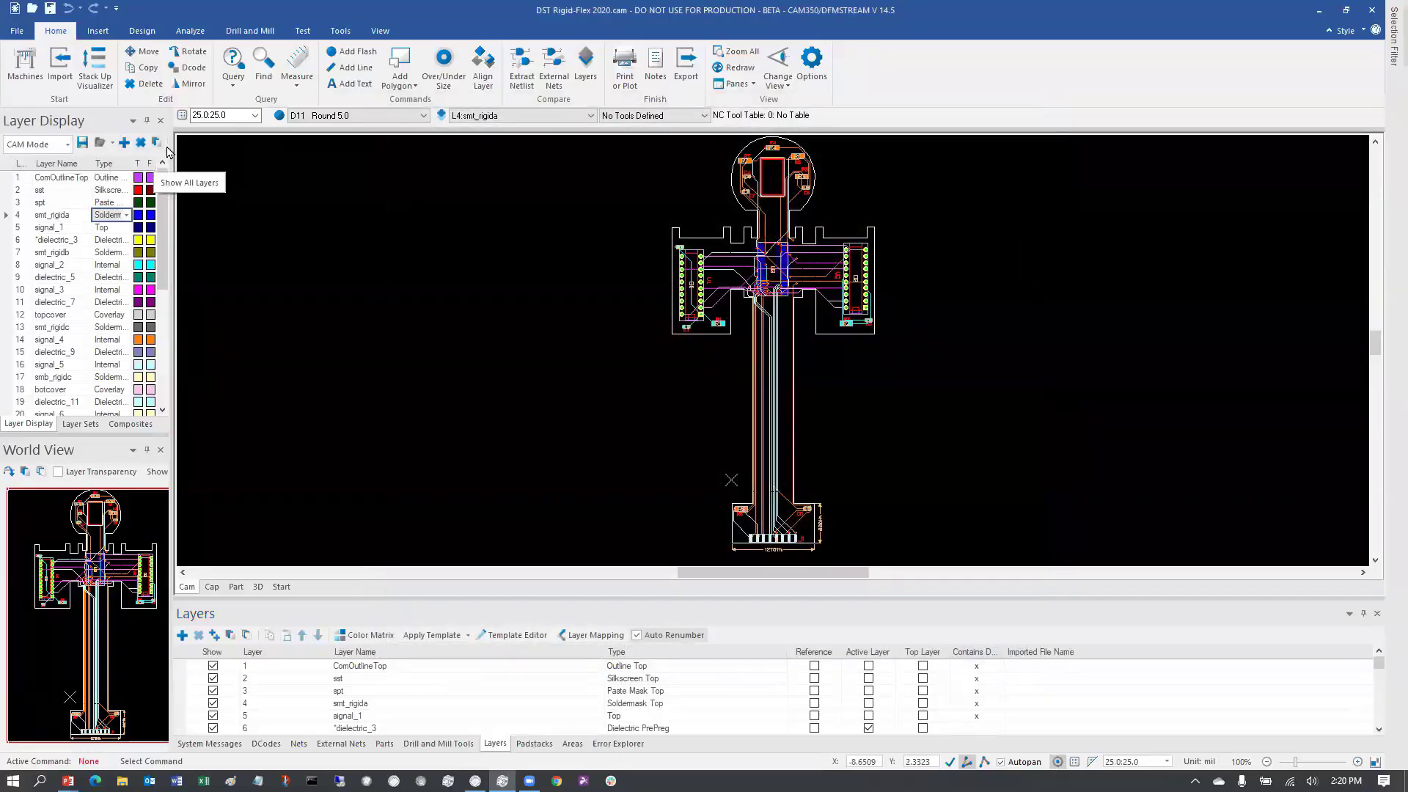
Step: Widen the layer display so all its controls show, and open the Color Matrix
drag(173, 146, 227, 148)
click(198, 142)
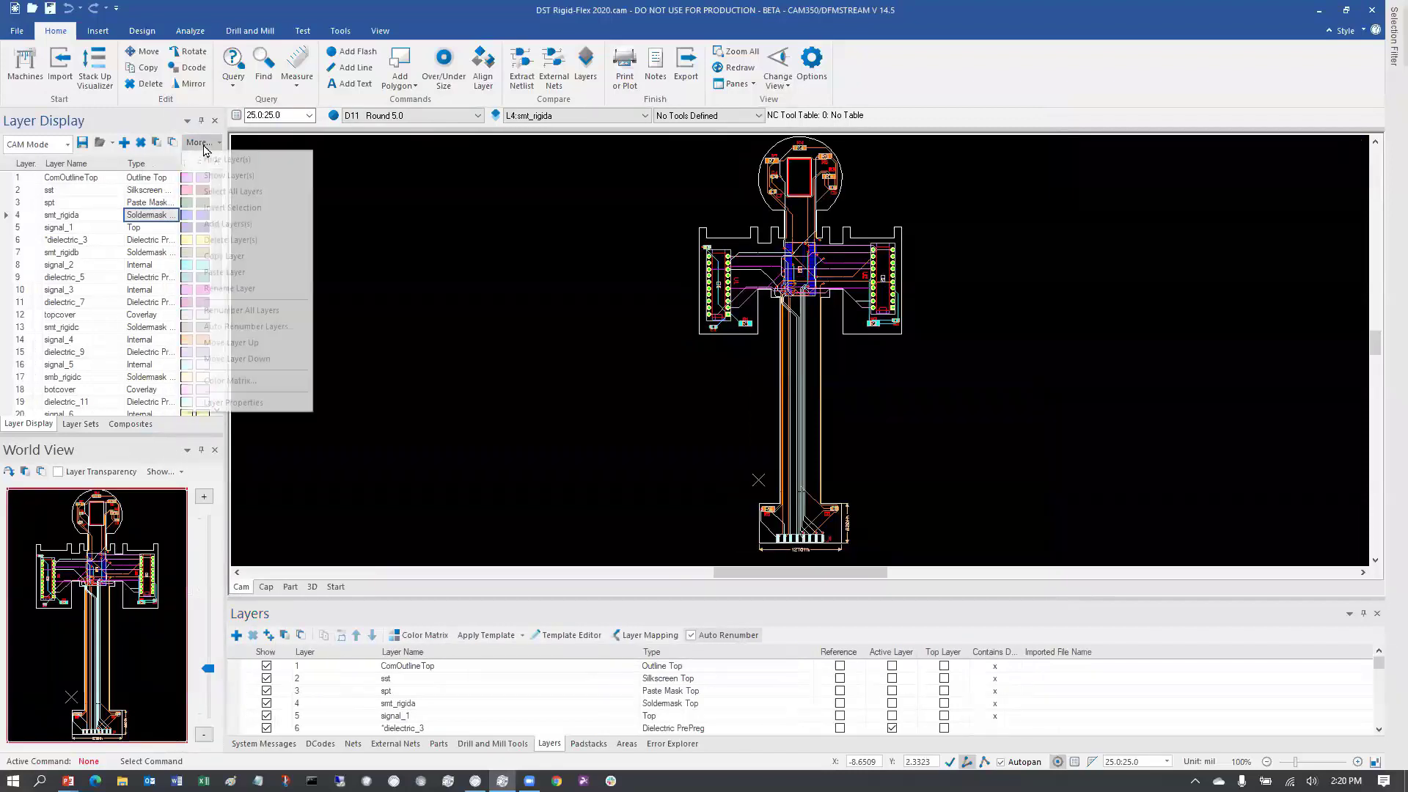
click(233, 381)
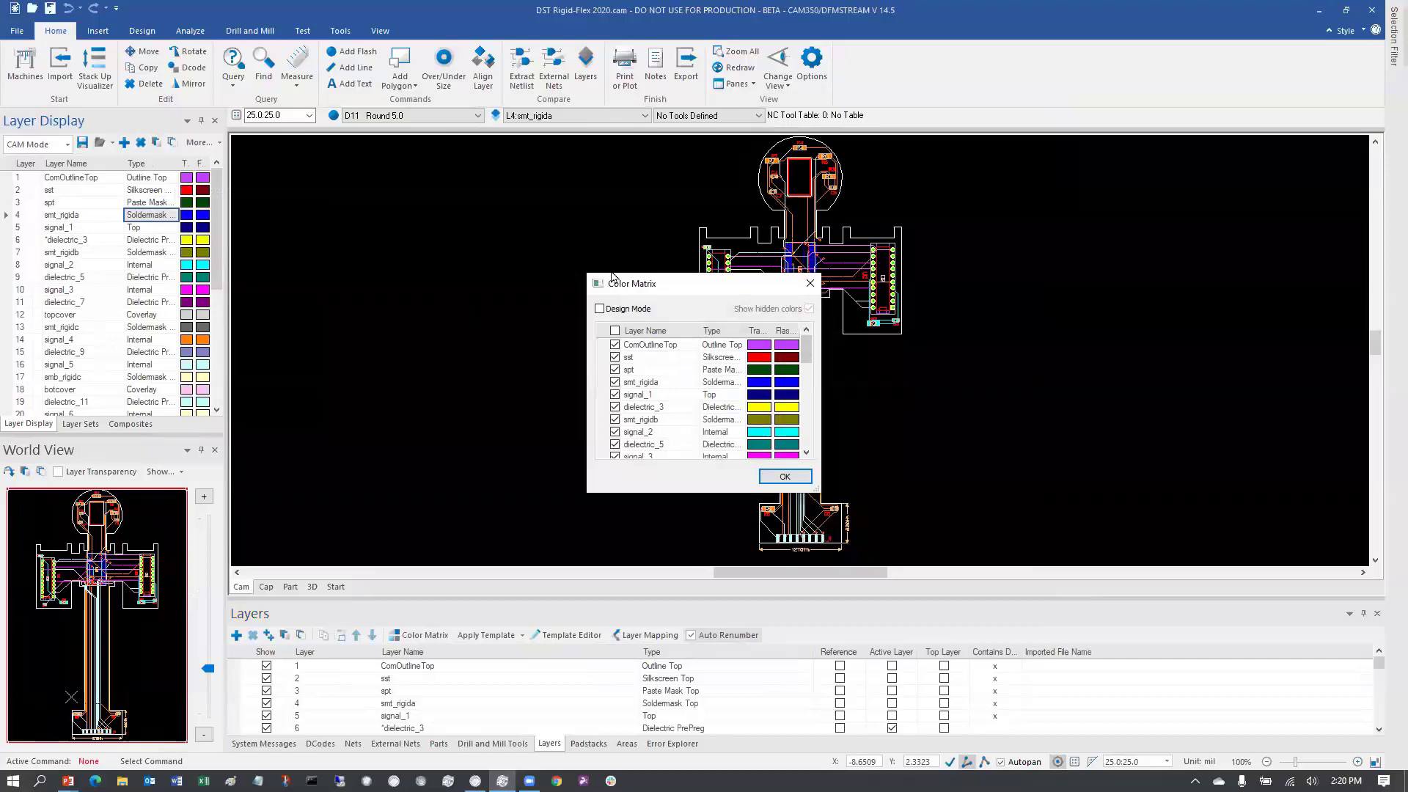
Step: Enable Design Mode in the Color Matrix, widen it to inspect the object columns for every layer, and close it
click(628, 309)
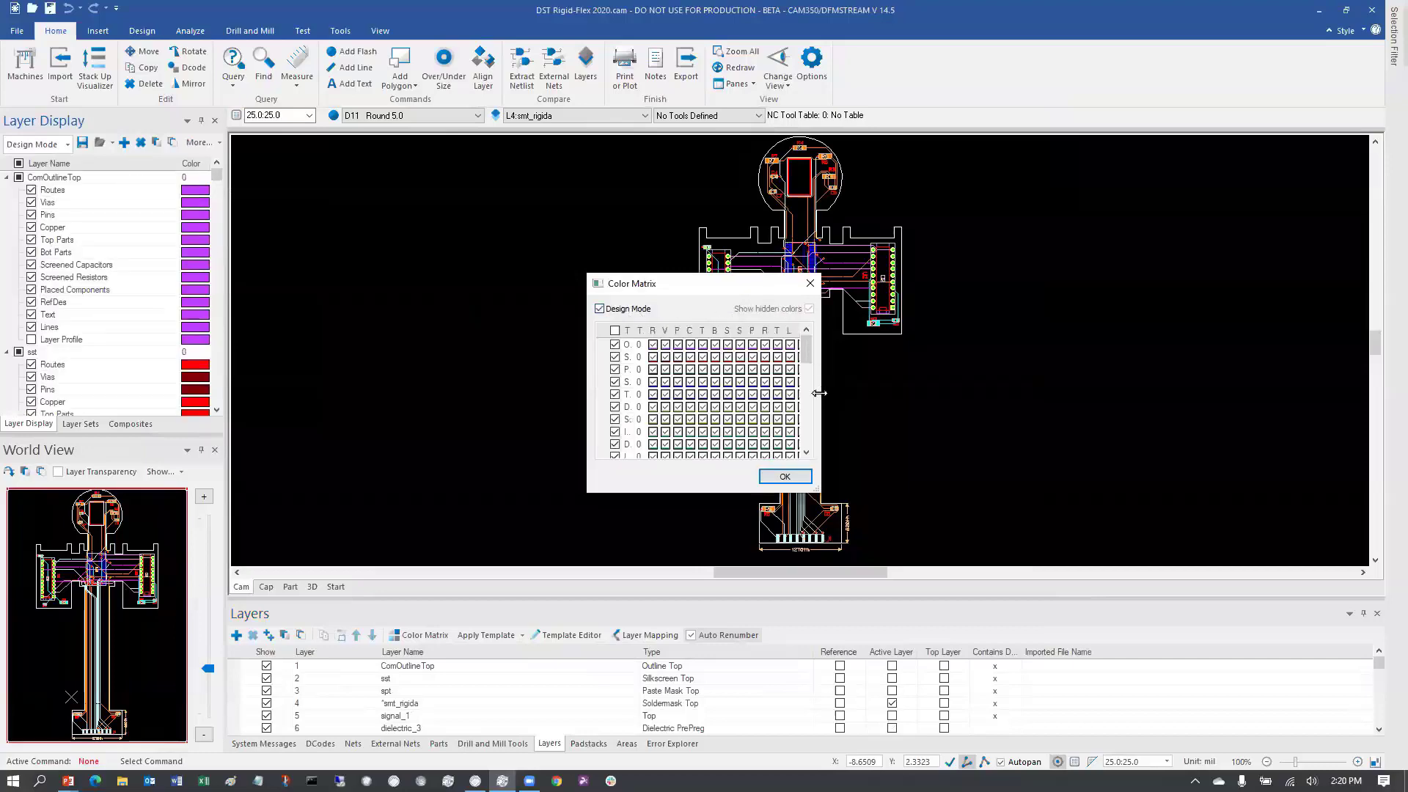
drag(822, 395, 1291, 396)
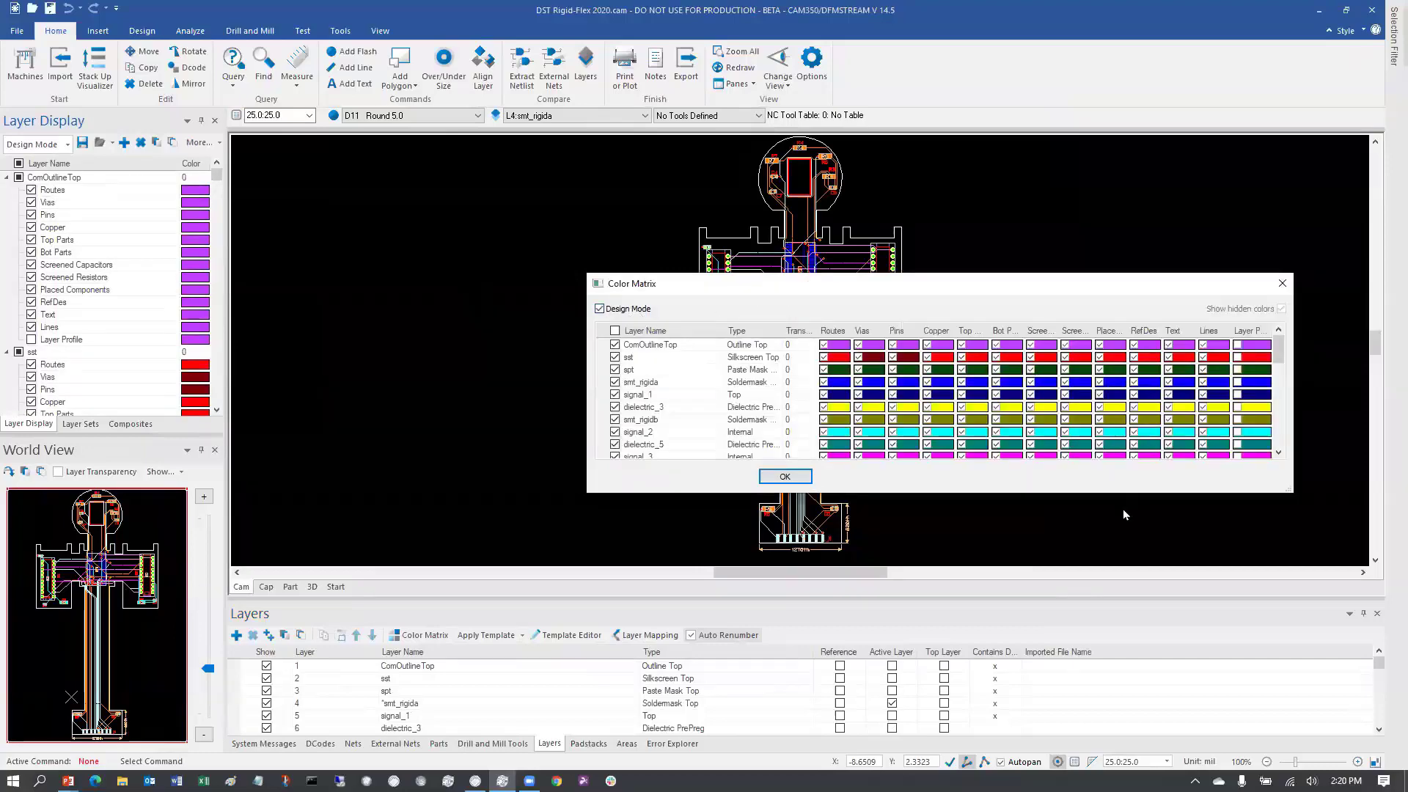
click(1237, 346)
click(711, 396)
click(1282, 283)
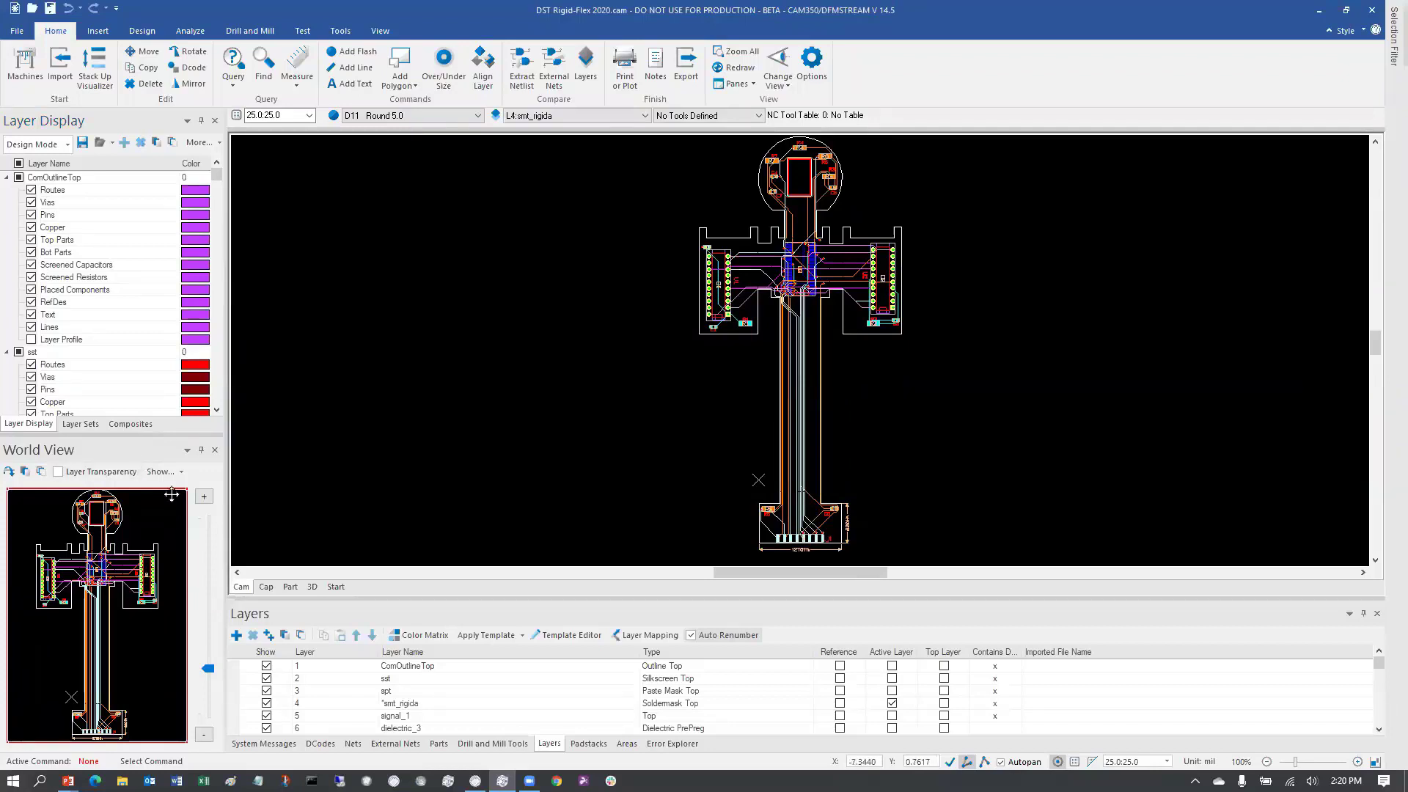
Step: Display the Areas list filtered to Stackup Zone Areas, and restore the drawing view's height
click(633, 744)
drag(649, 599, 656, 376)
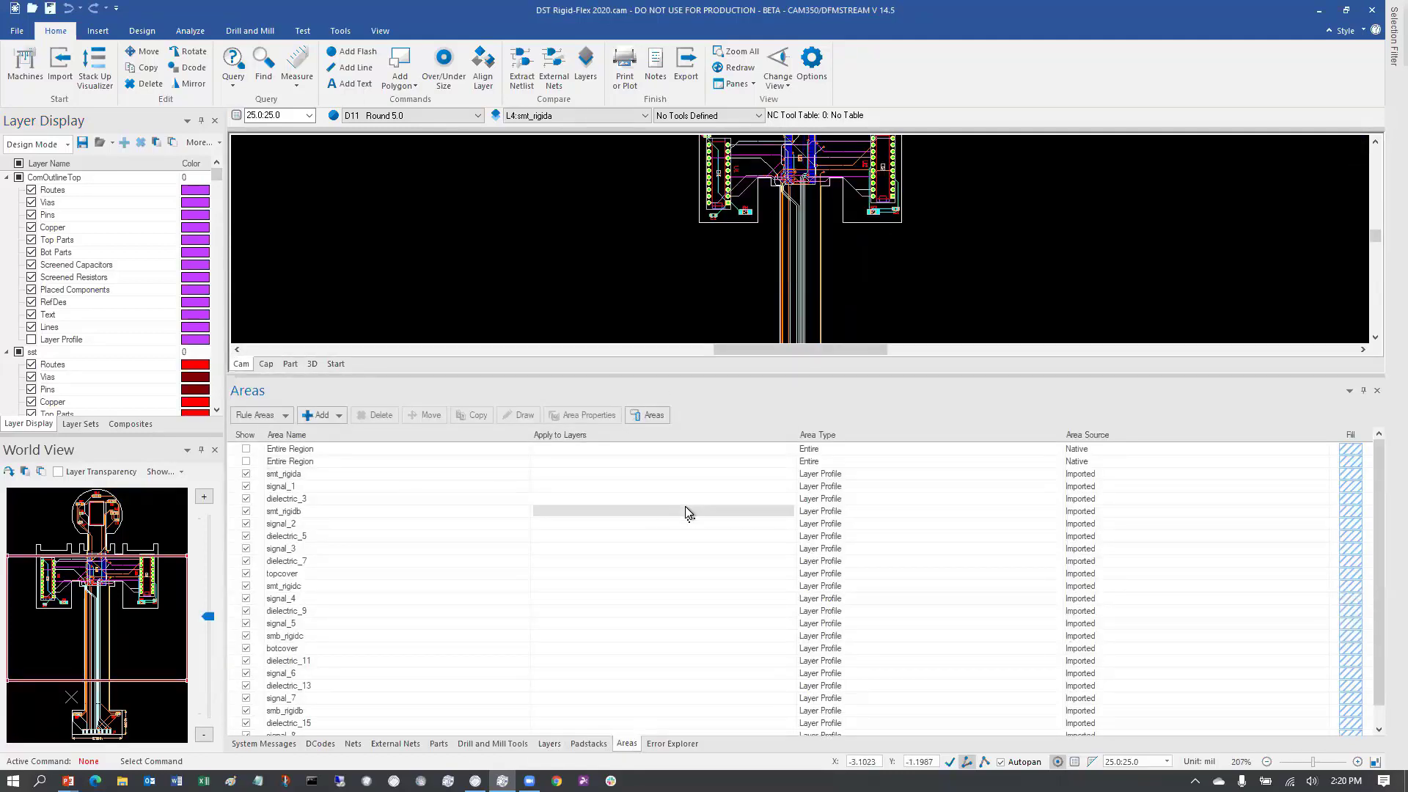
click(247, 420)
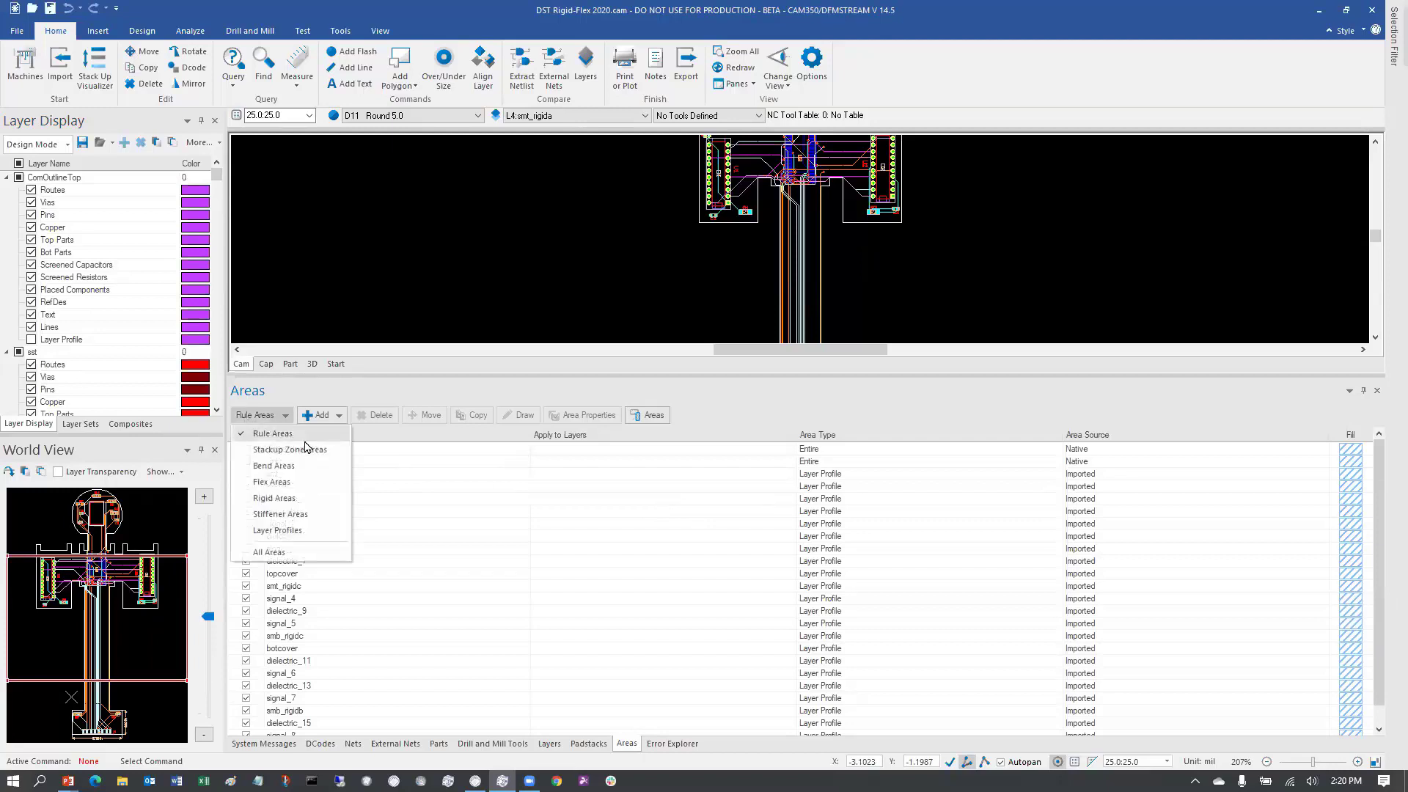
click(308, 450)
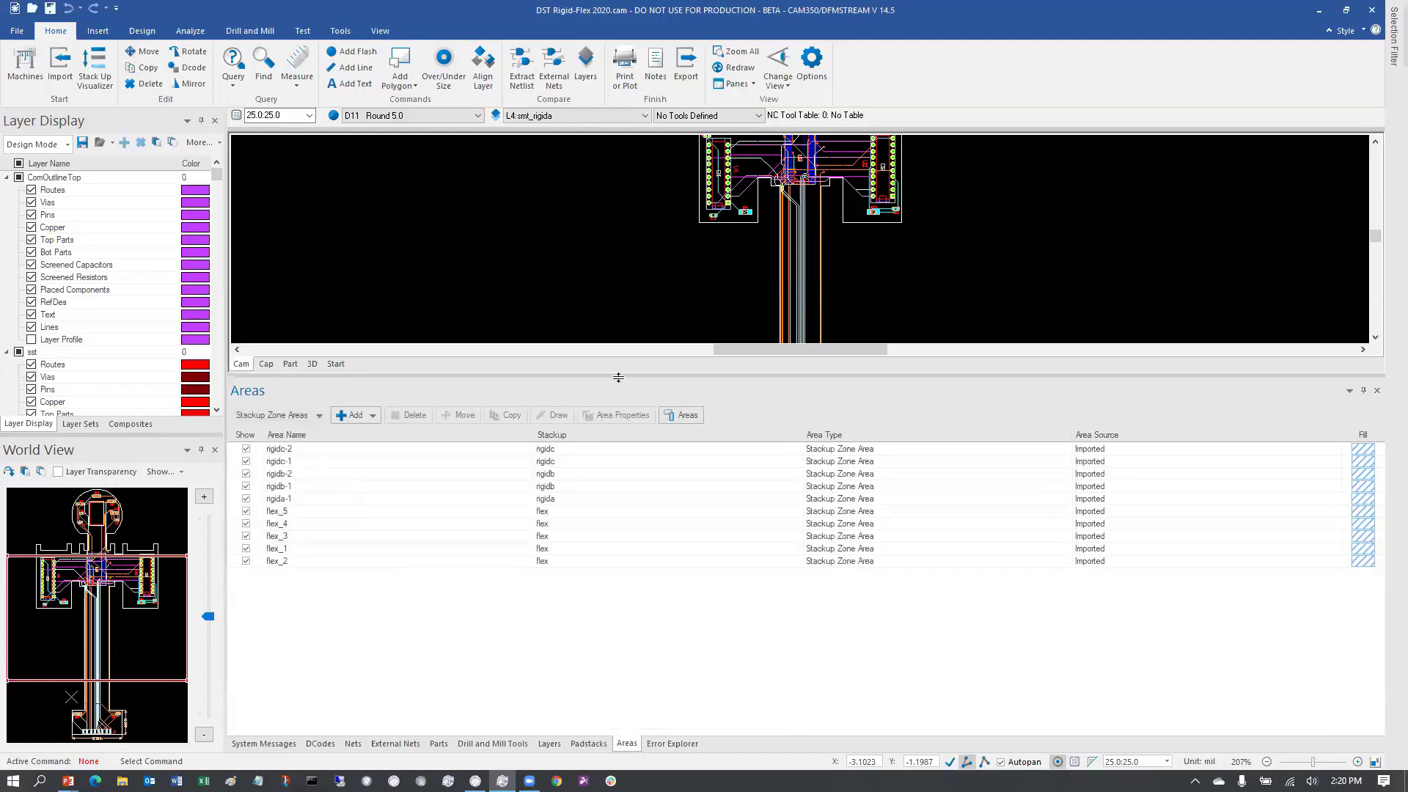
drag(618, 377, 620, 618)
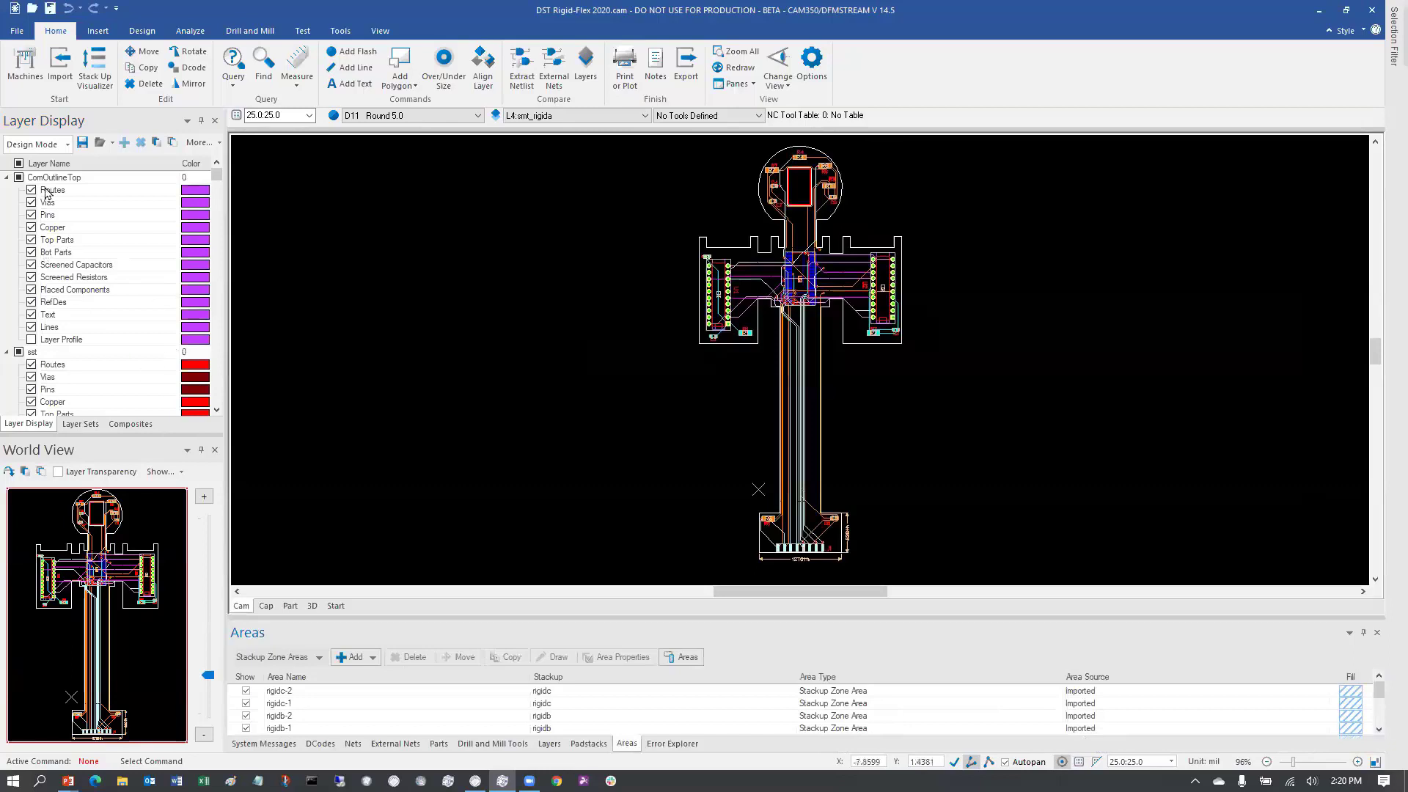
Step: Return the layer display to CAM Mode and show only the signal_1 layer
click(66, 144)
click(33, 161)
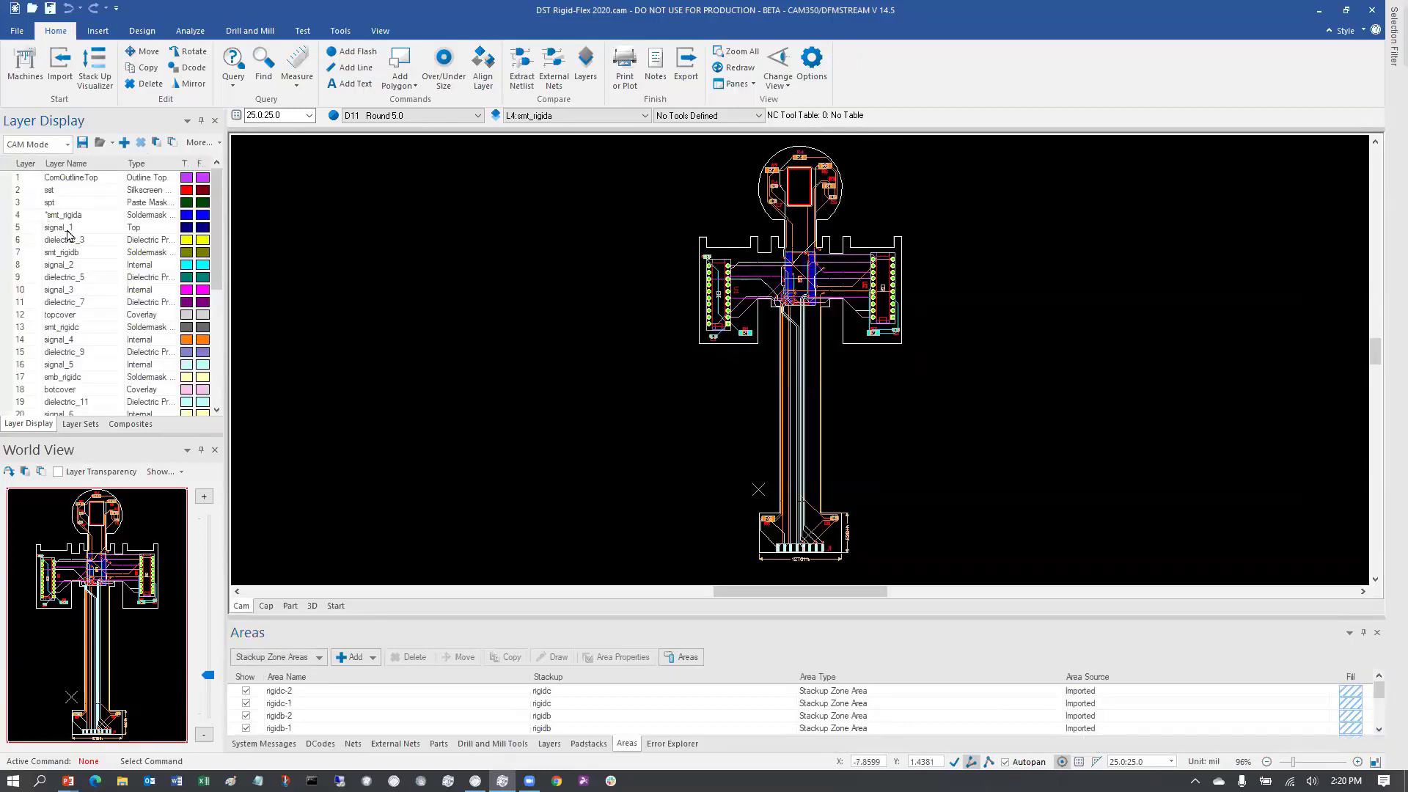
click(67, 233)
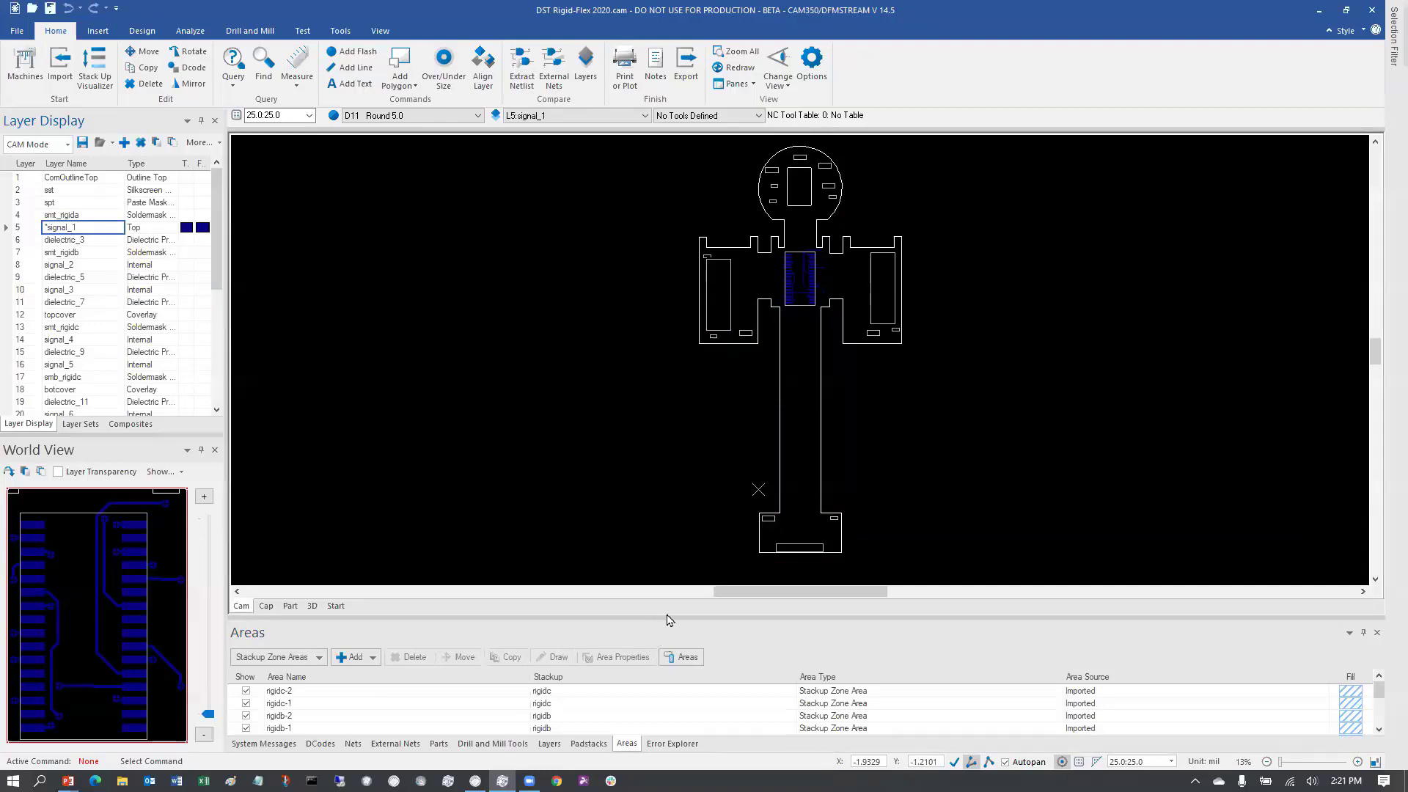
Step: Turn on the display of the stackup zone areas on the board, sizing the Areas list so both remain readable
drag(666, 625, 649, 491)
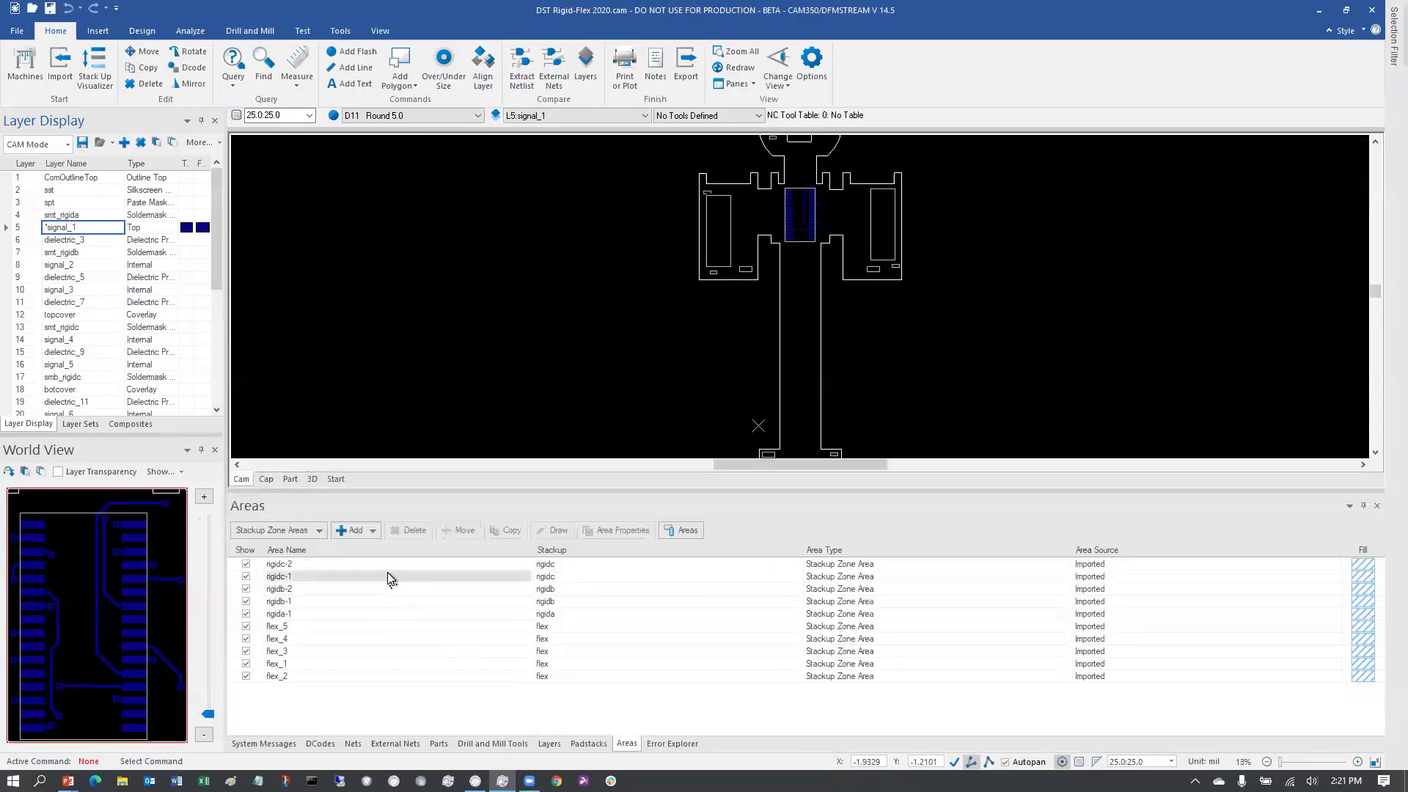
click(387, 573)
click(390, 566)
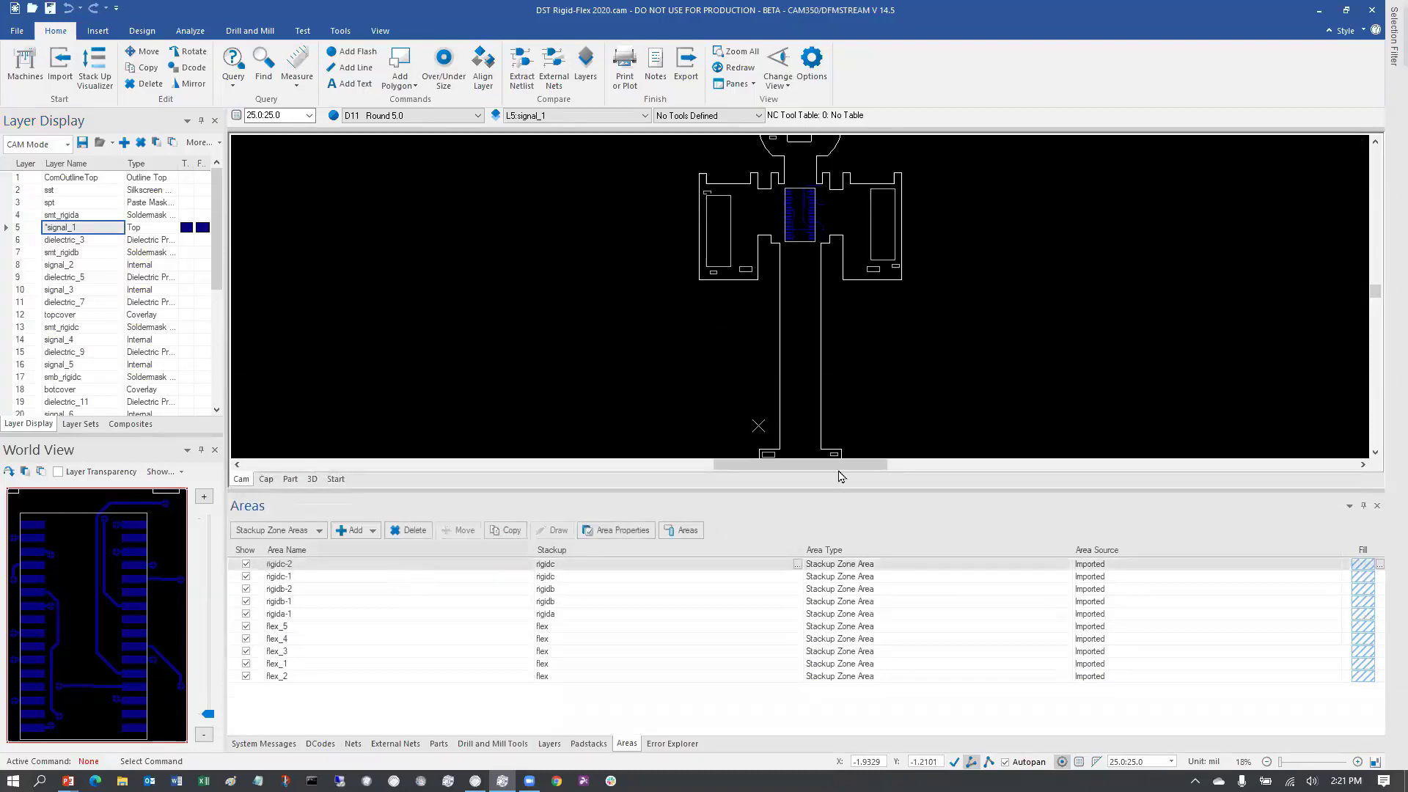
scroll(863, 443, up, 1)
click(682, 529)
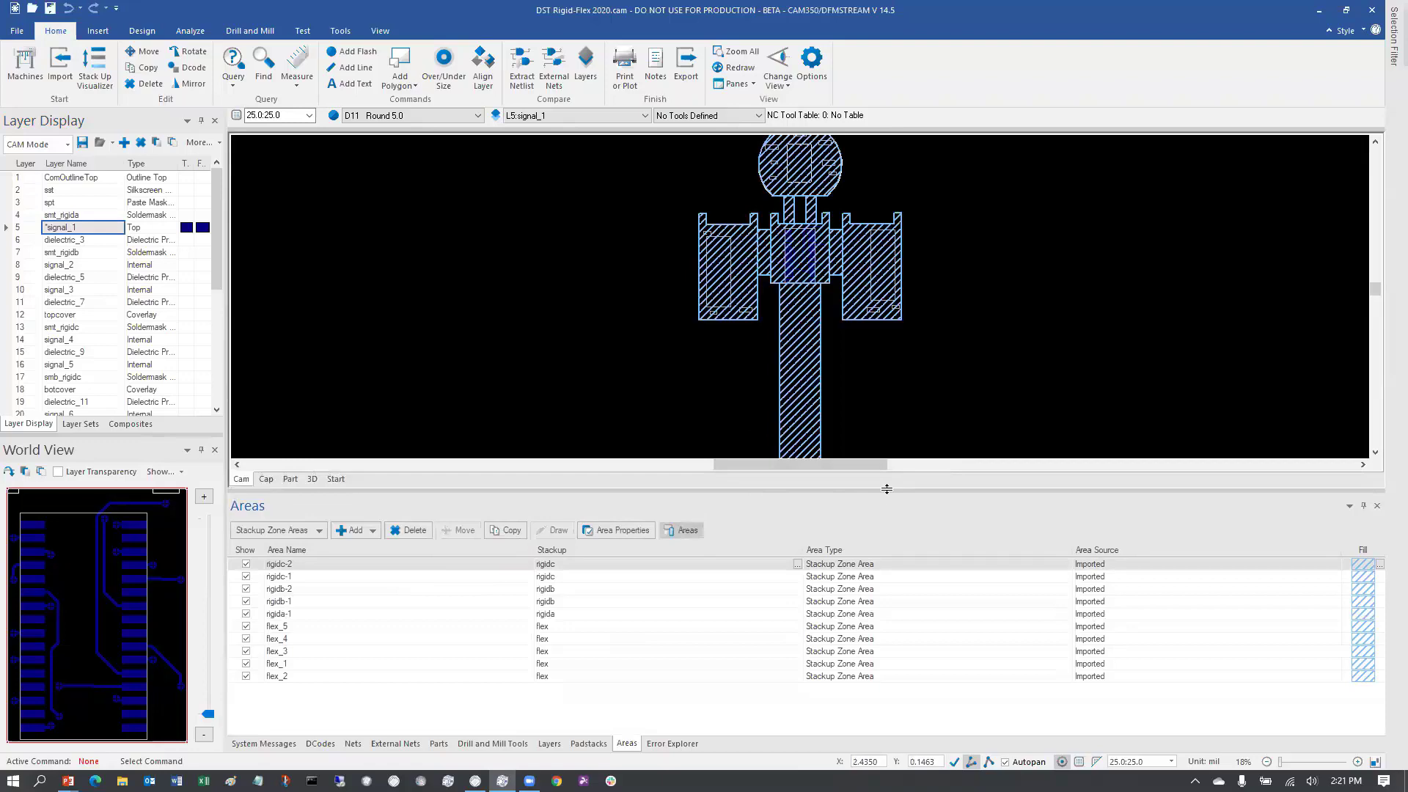
drag(886, 489, 885, 559)
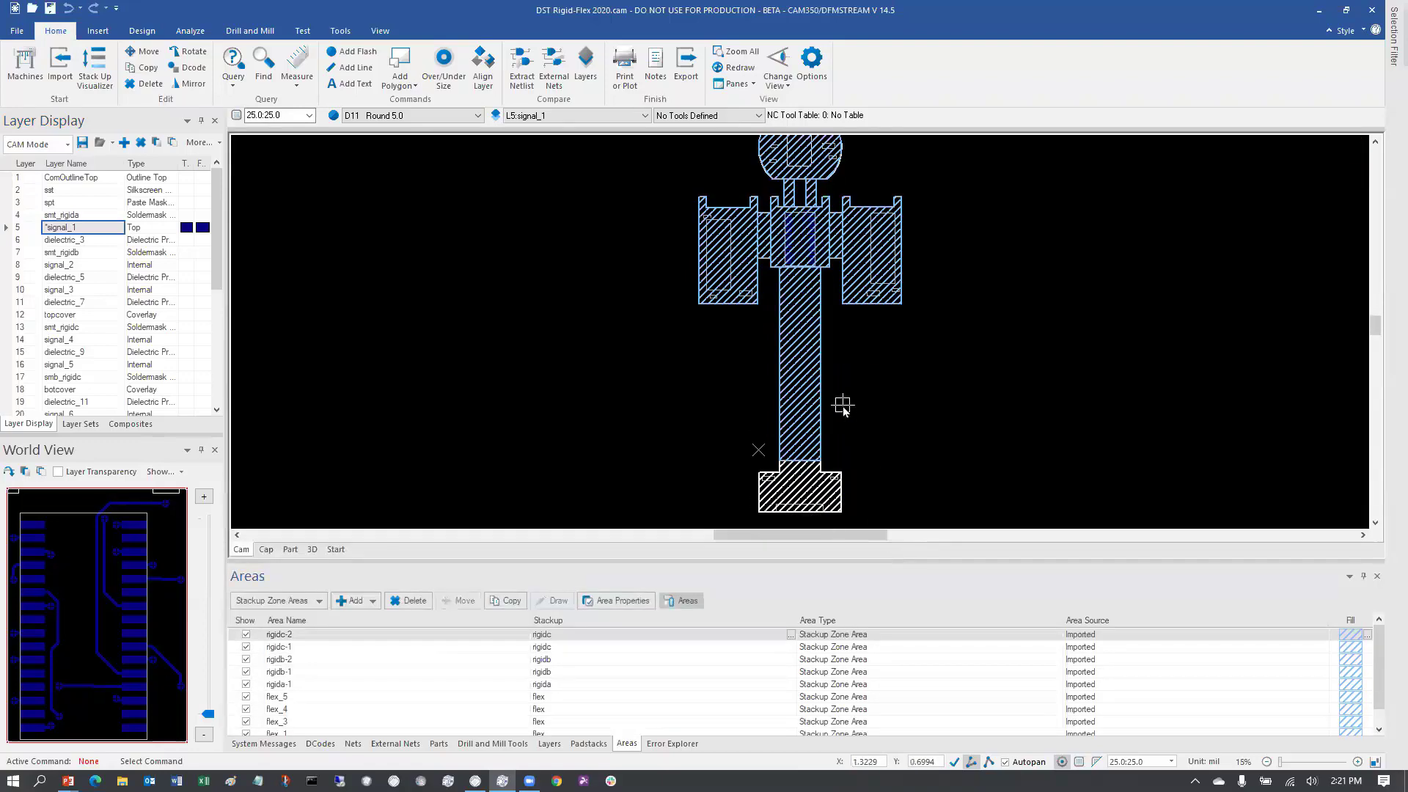
Step: Hide all stackup zone areas, and show only the two areas using the rigidc stackup, rigidc-2 and rigidc-1
right_click(363, 659)
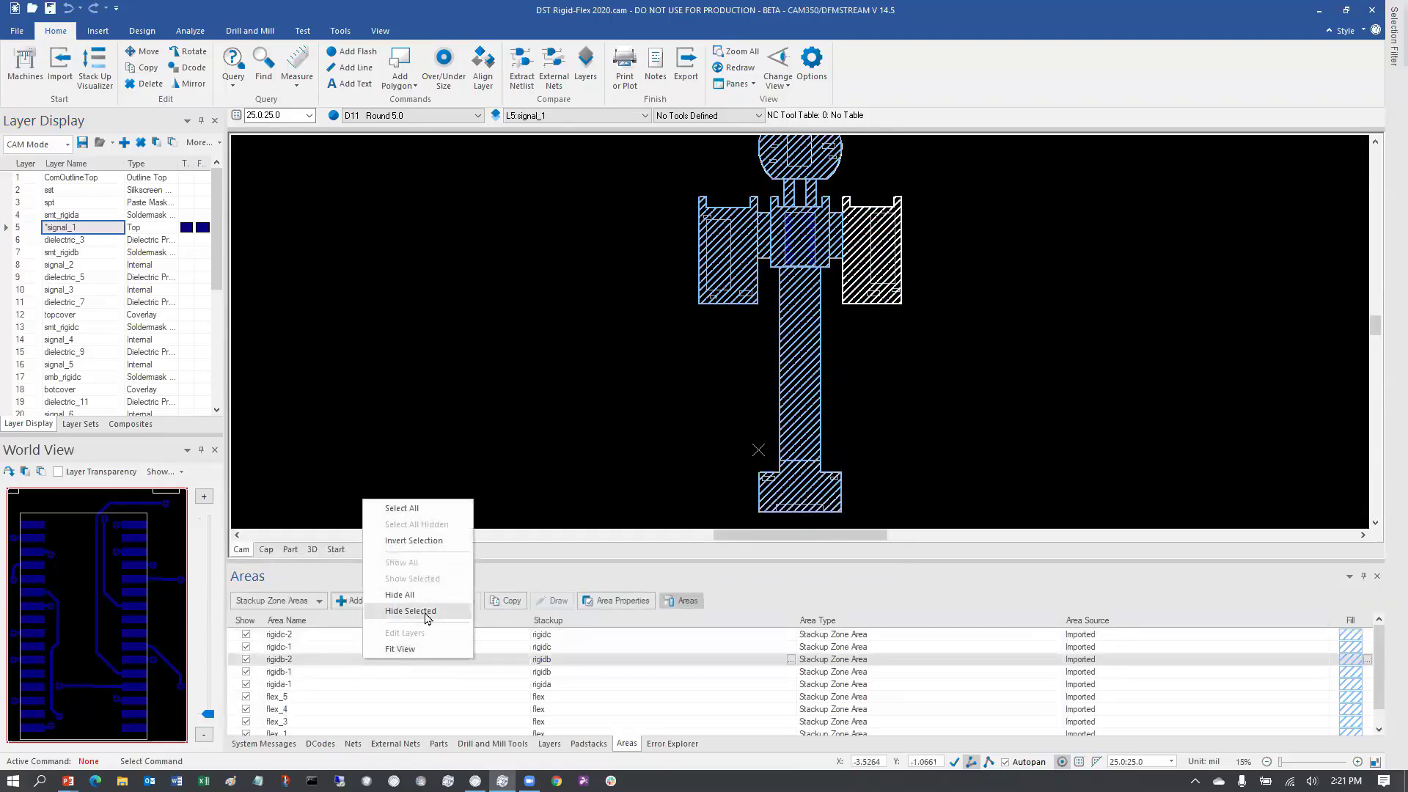
click(407, 594)
click(245, 635)
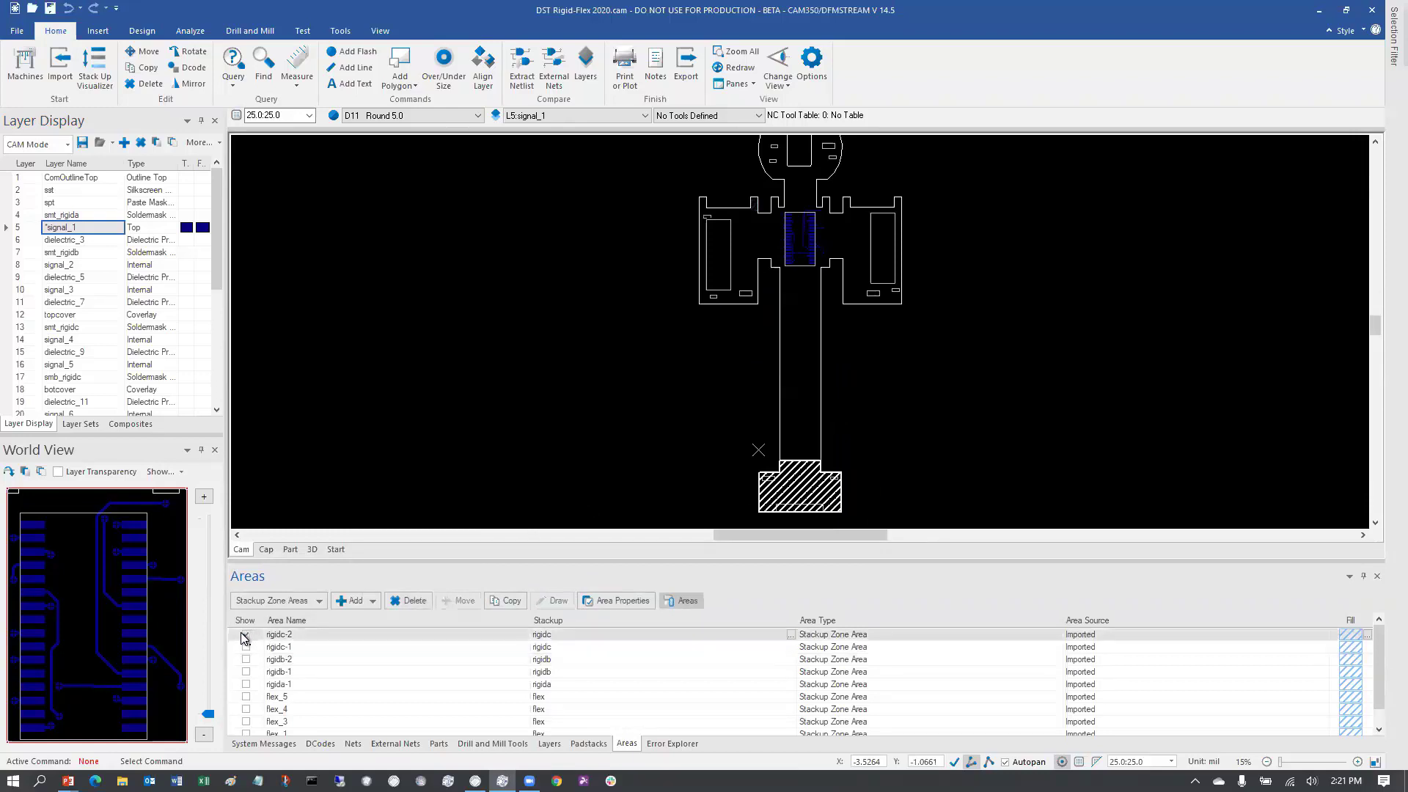
click(245, 635)
click(558, 634)
click(558, 648)
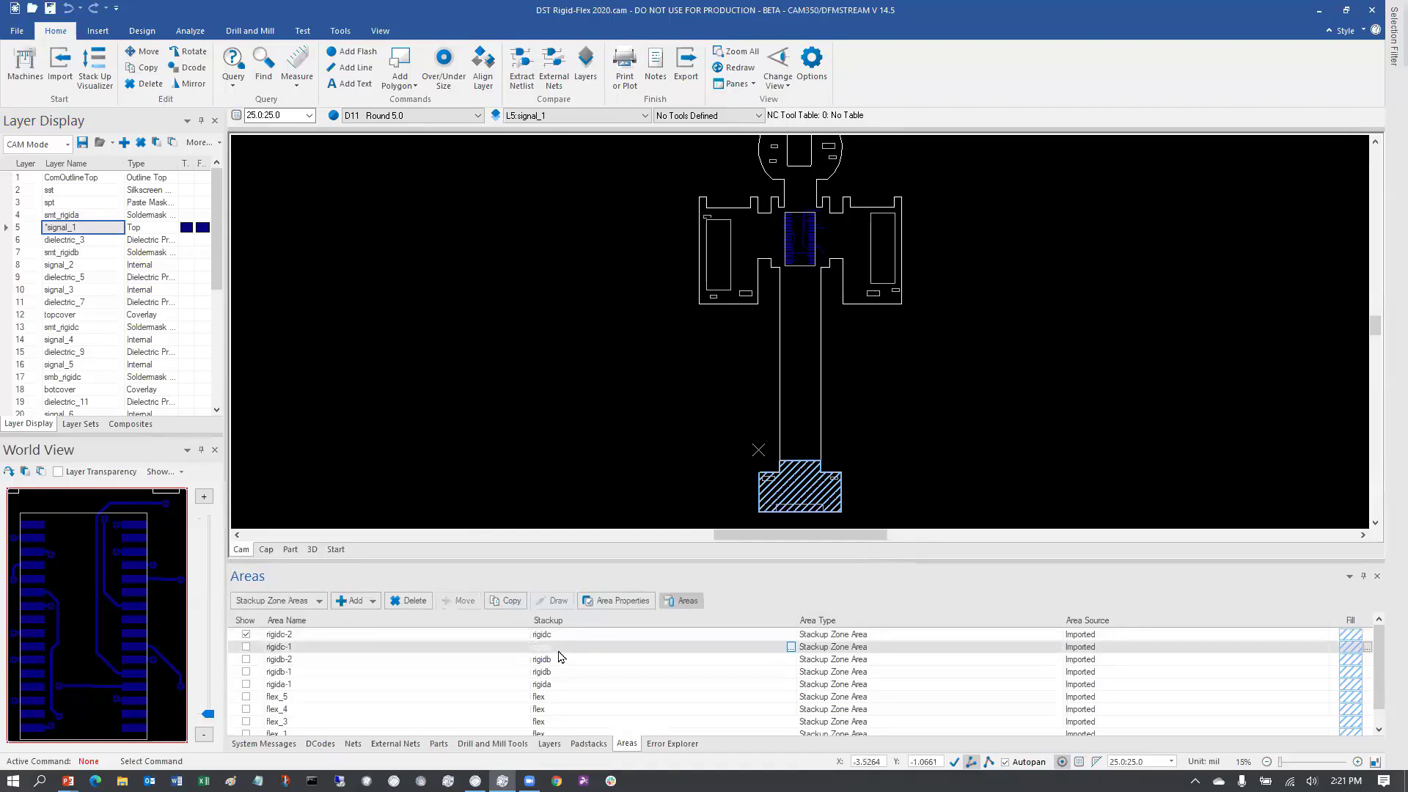
click(245, 646)
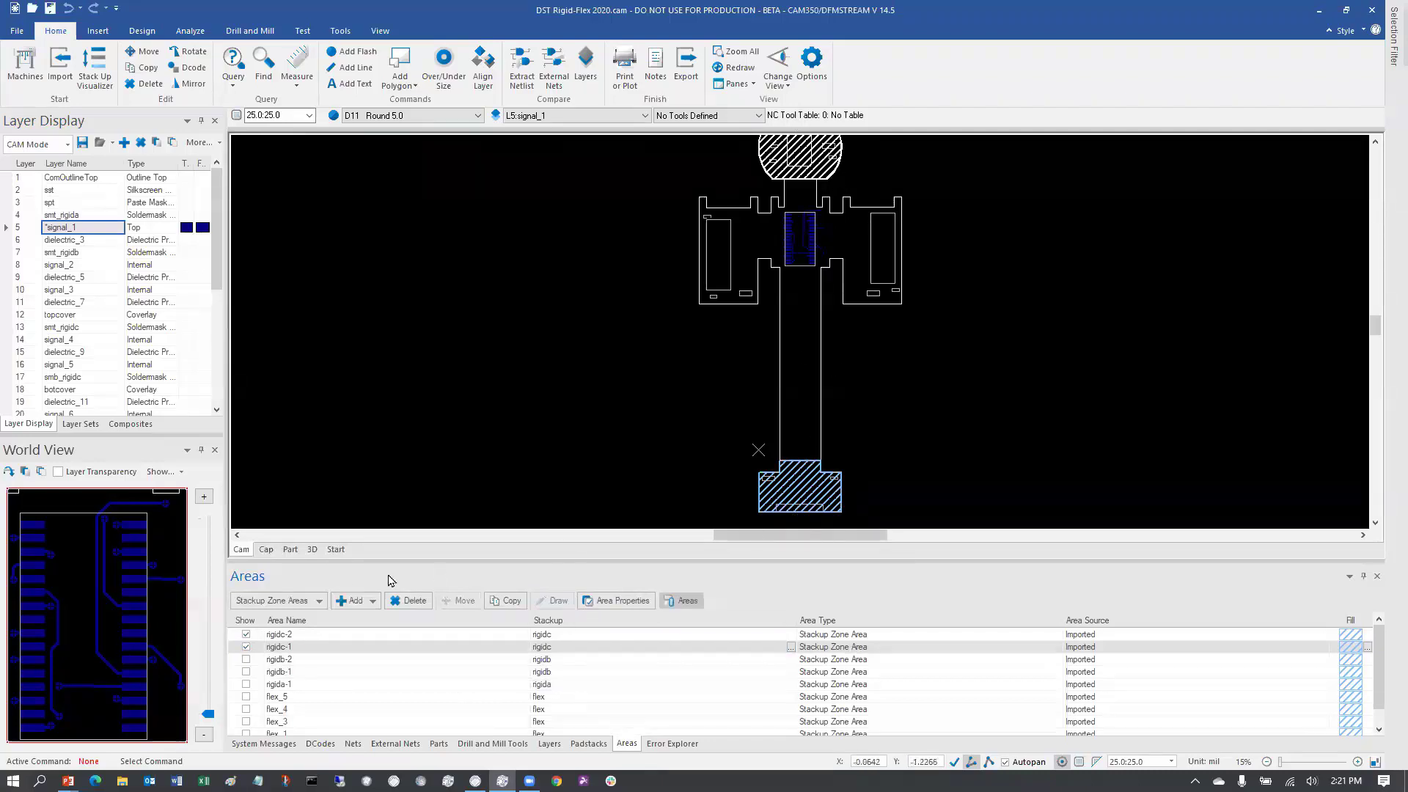
Step: Hide the two rigidc areas and show rigidb-2 and rigidb-1 instead
click(246, 647)
click(246, 634)
click(246, 659)
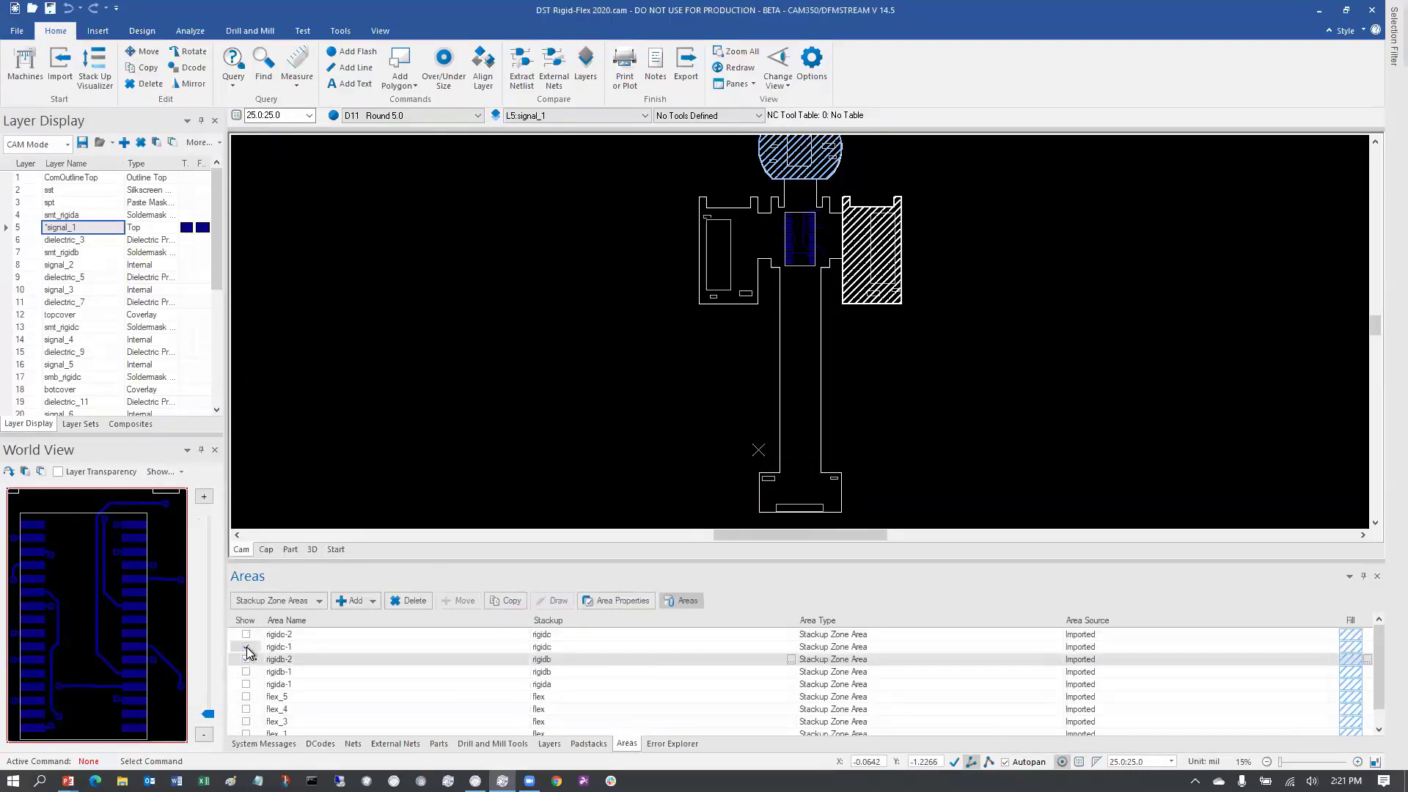
click(246, 672)
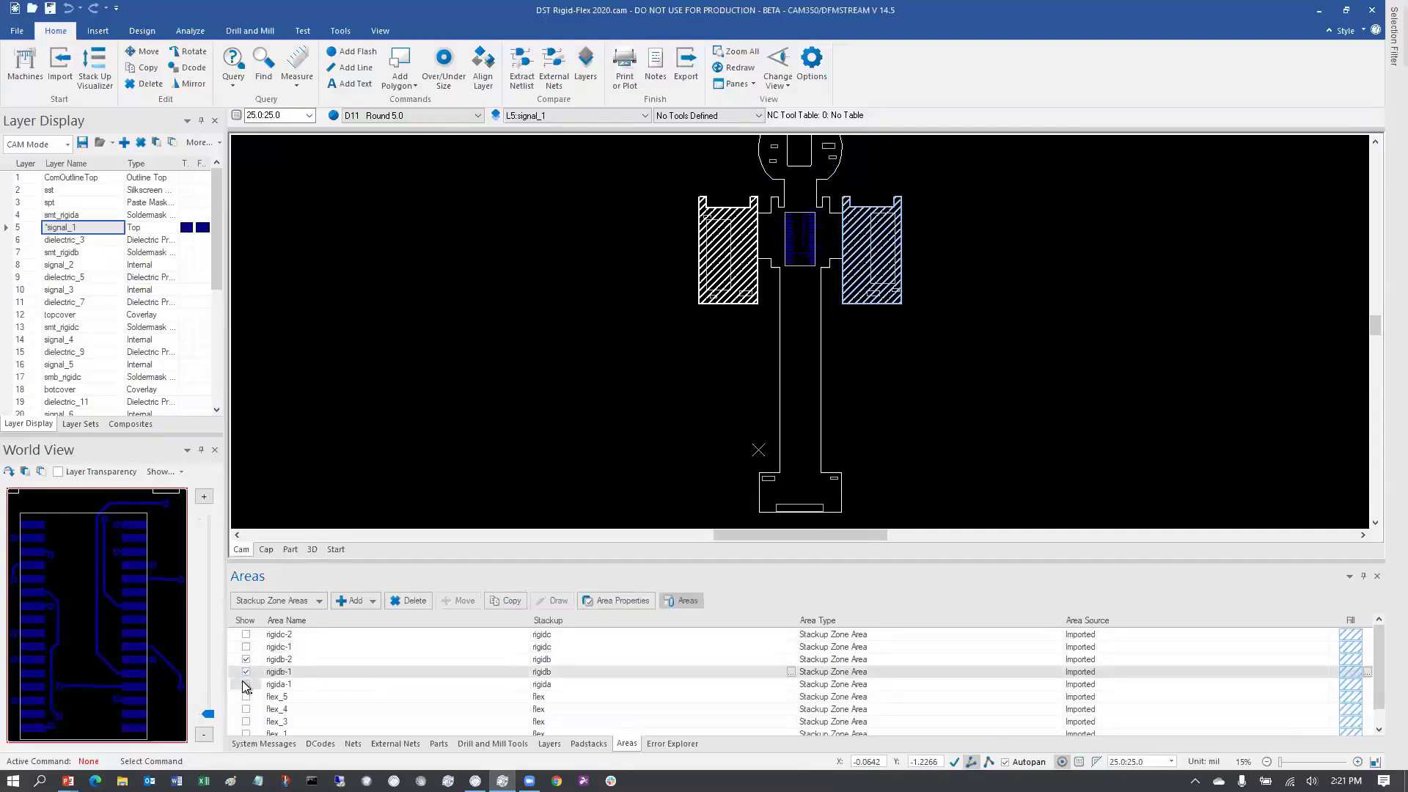
click(599, 671)
click(602, 662)
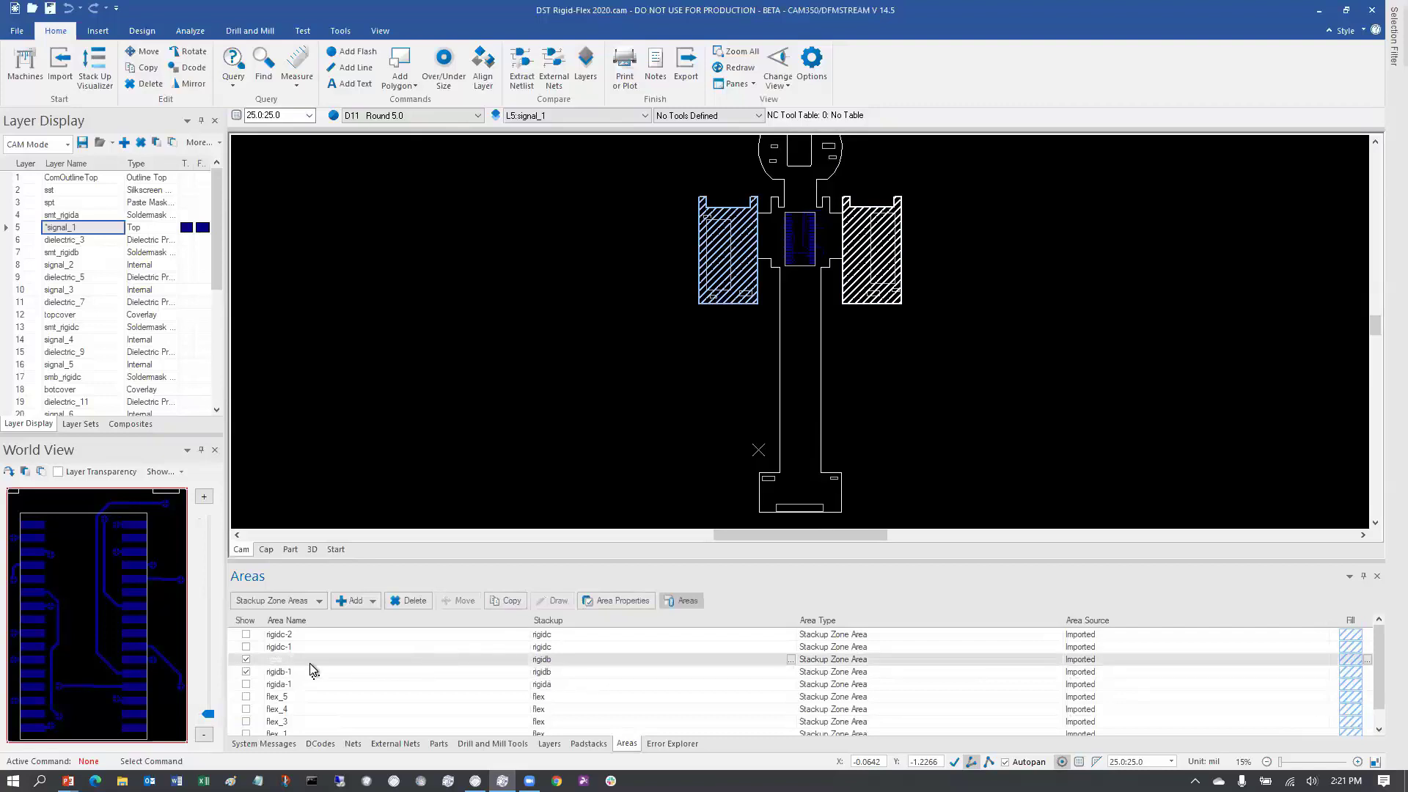
Step: Hide the two rigidb areas and show all five flex areas, flex_1 through flex_5
click(246, 672)
click(246, 659)
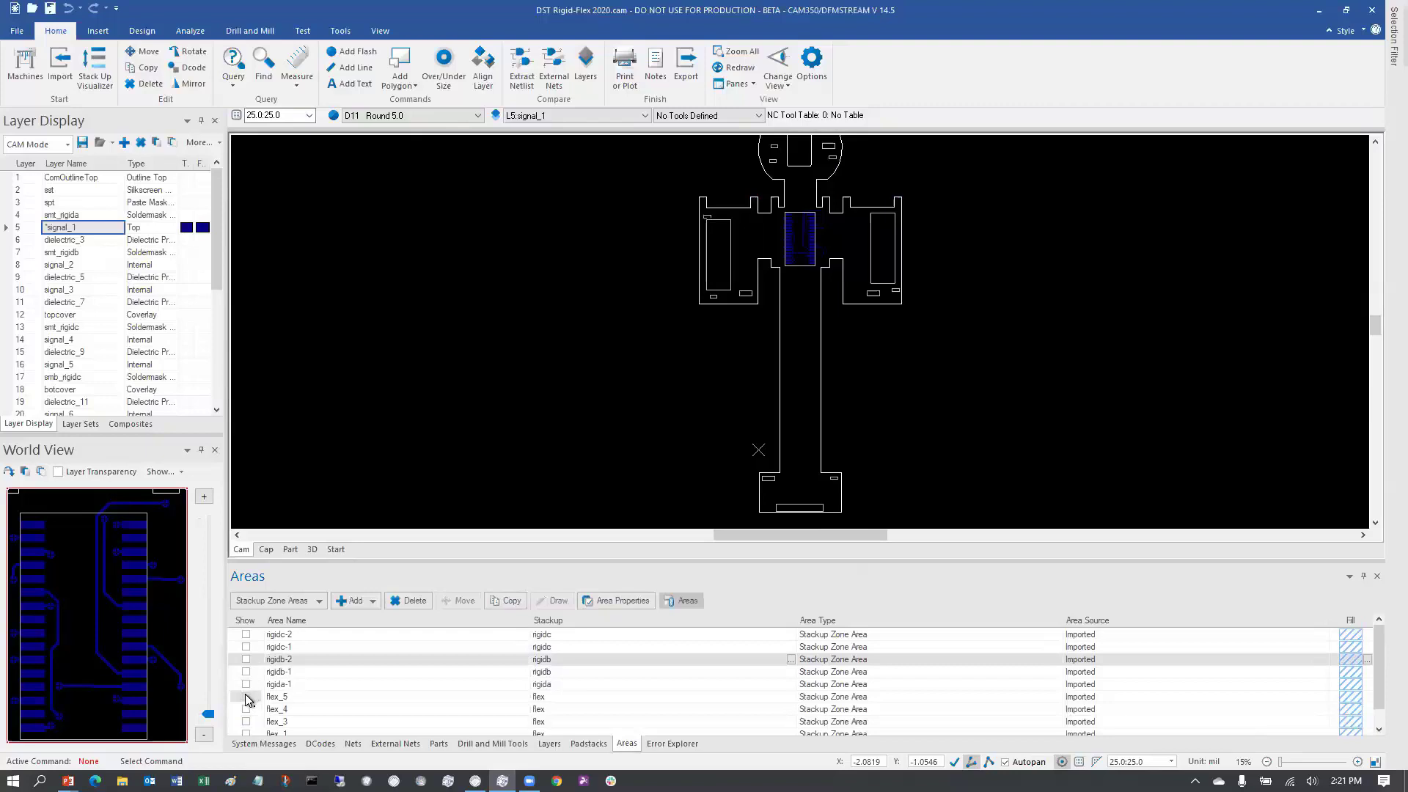
click(247, 696)
click(247, 709)
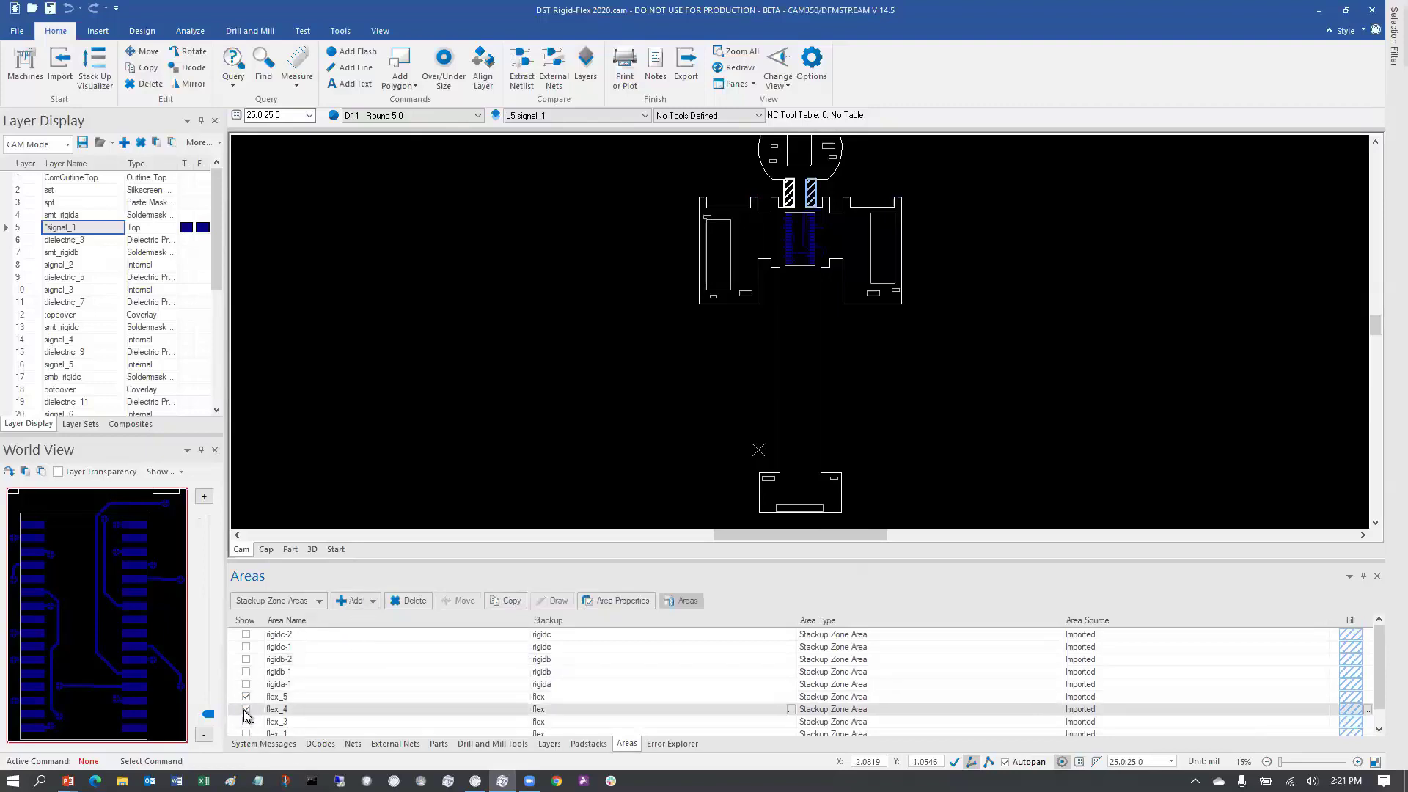
click(246, 722)
click(246, 734)
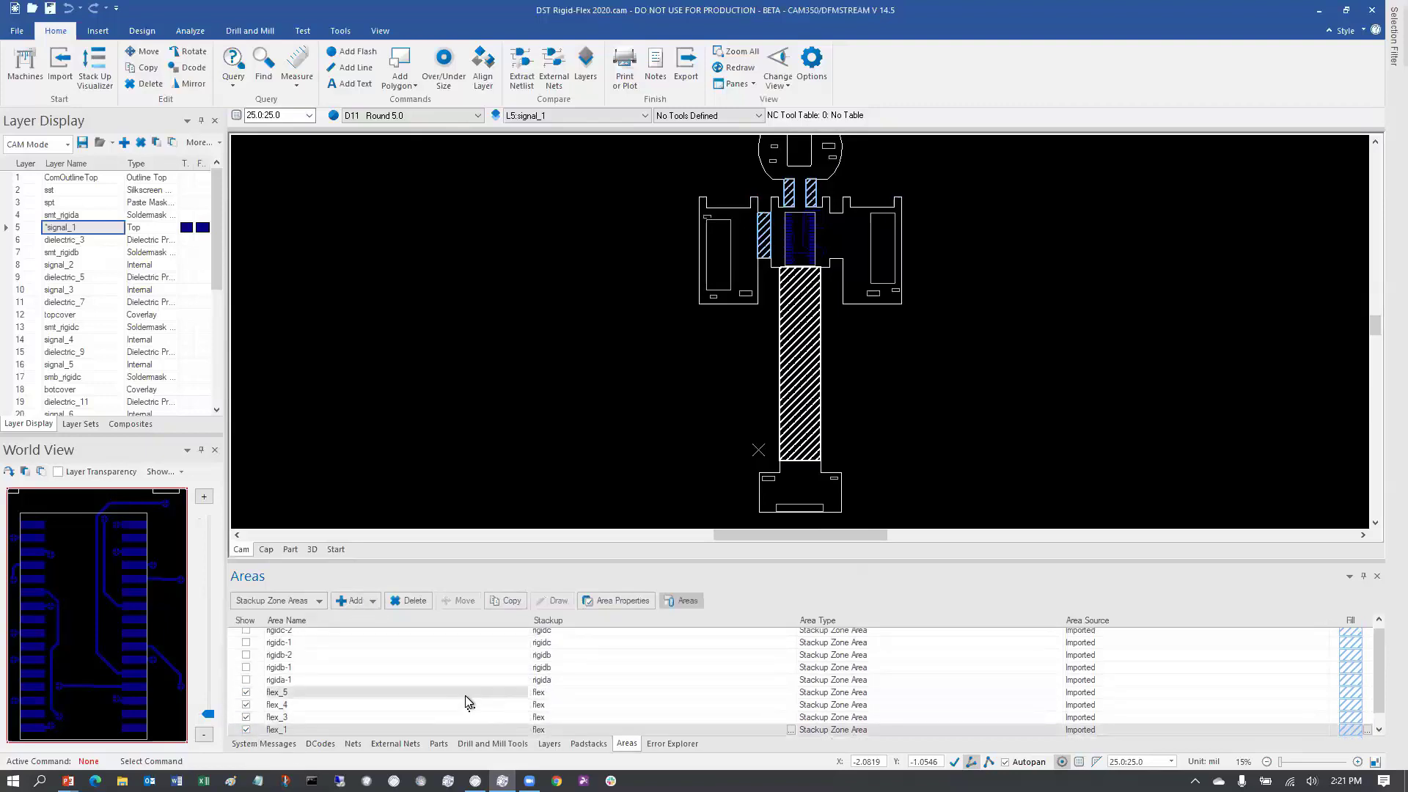
scroll(367, 695, down, 1)
click(246, 729)
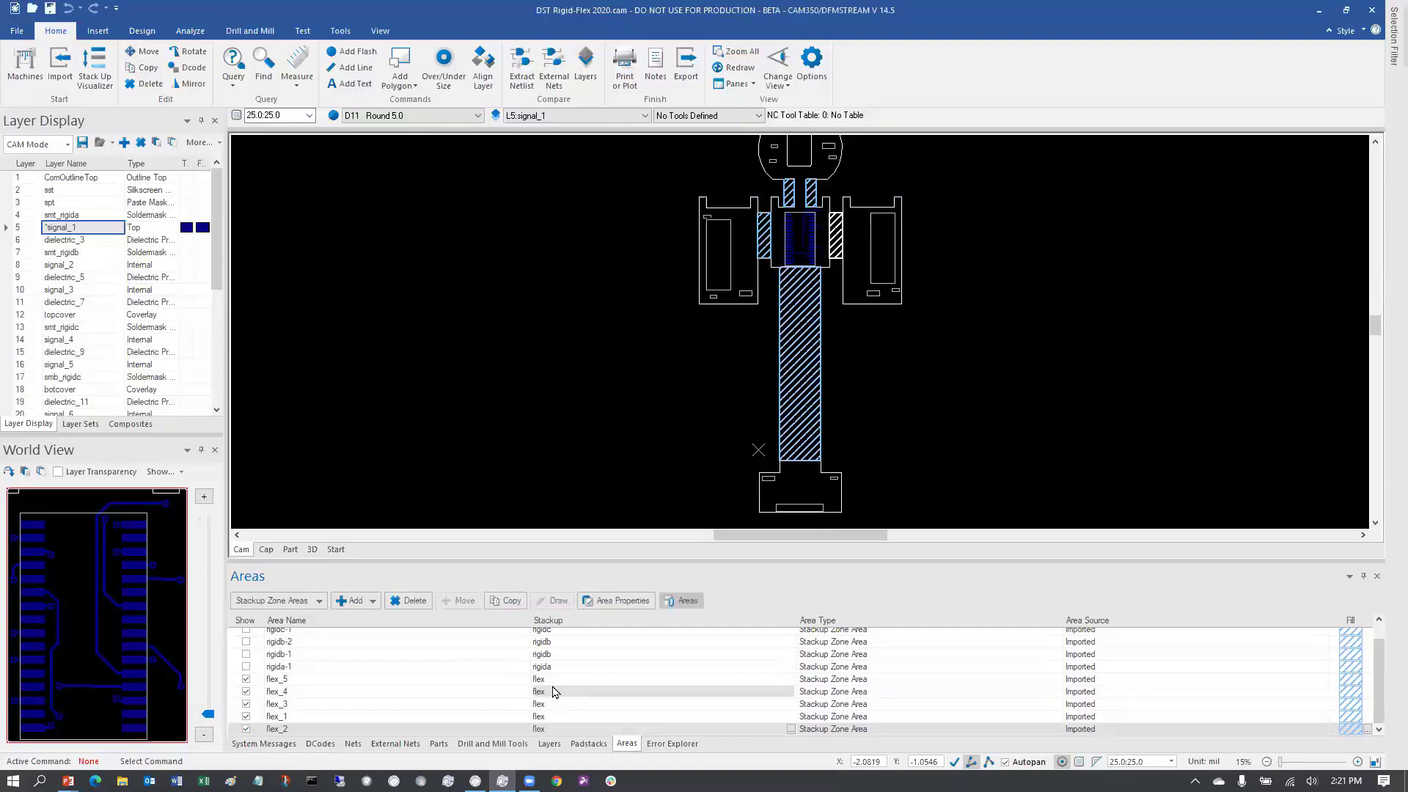
Step: Display the bend areas on the board, examine the bend properties of BendArea_1, and close them without changes
click(312, 601)
click(291, 652)
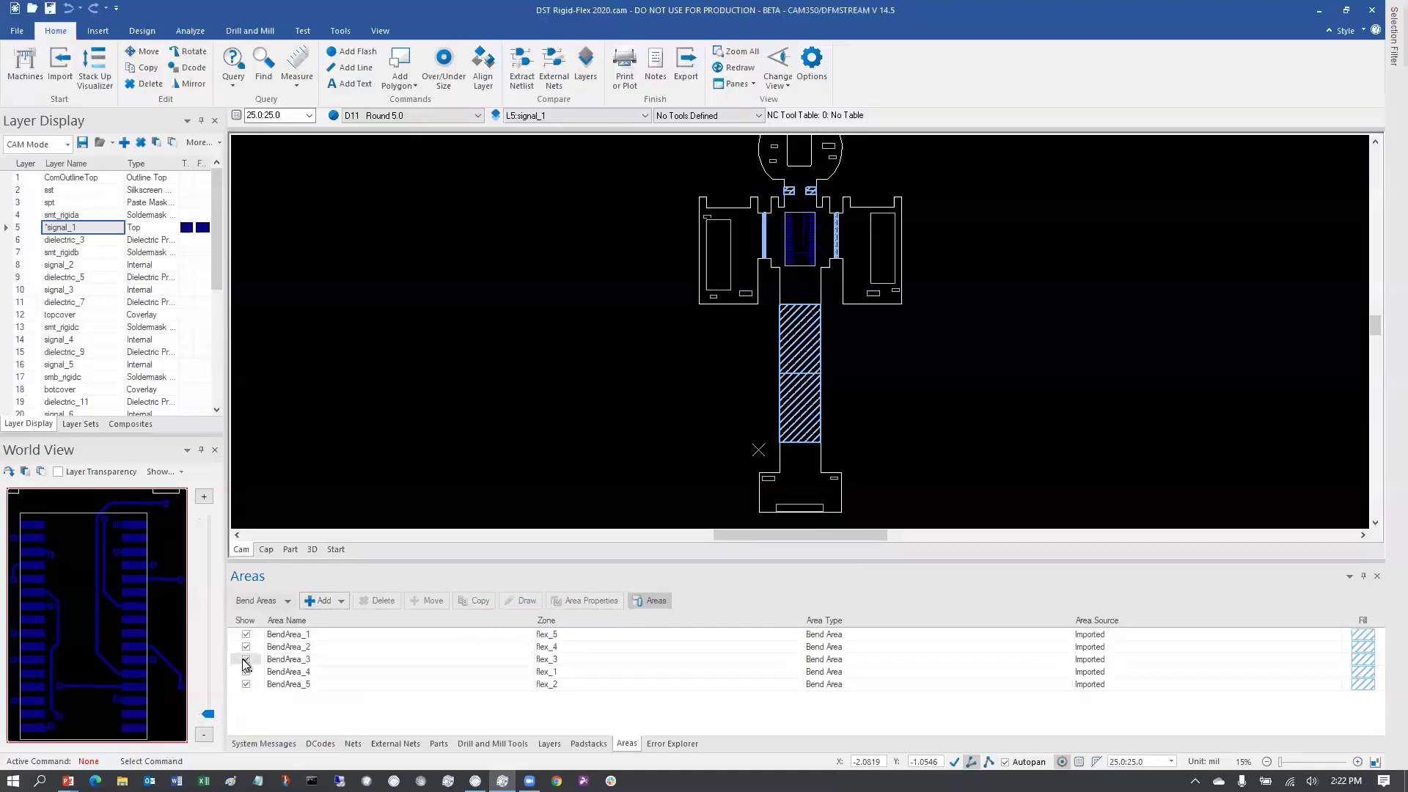
click(381, 632)
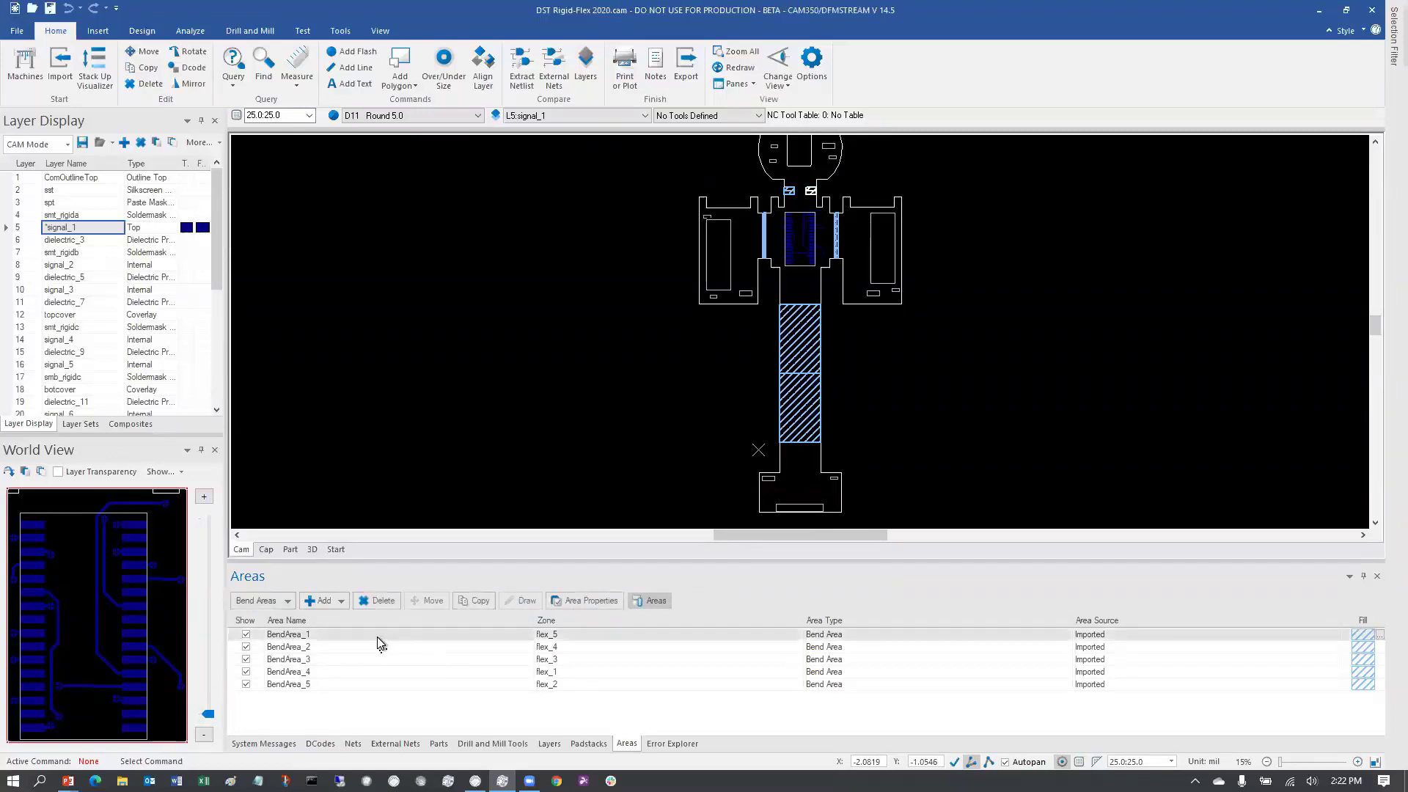
click(604, 599)
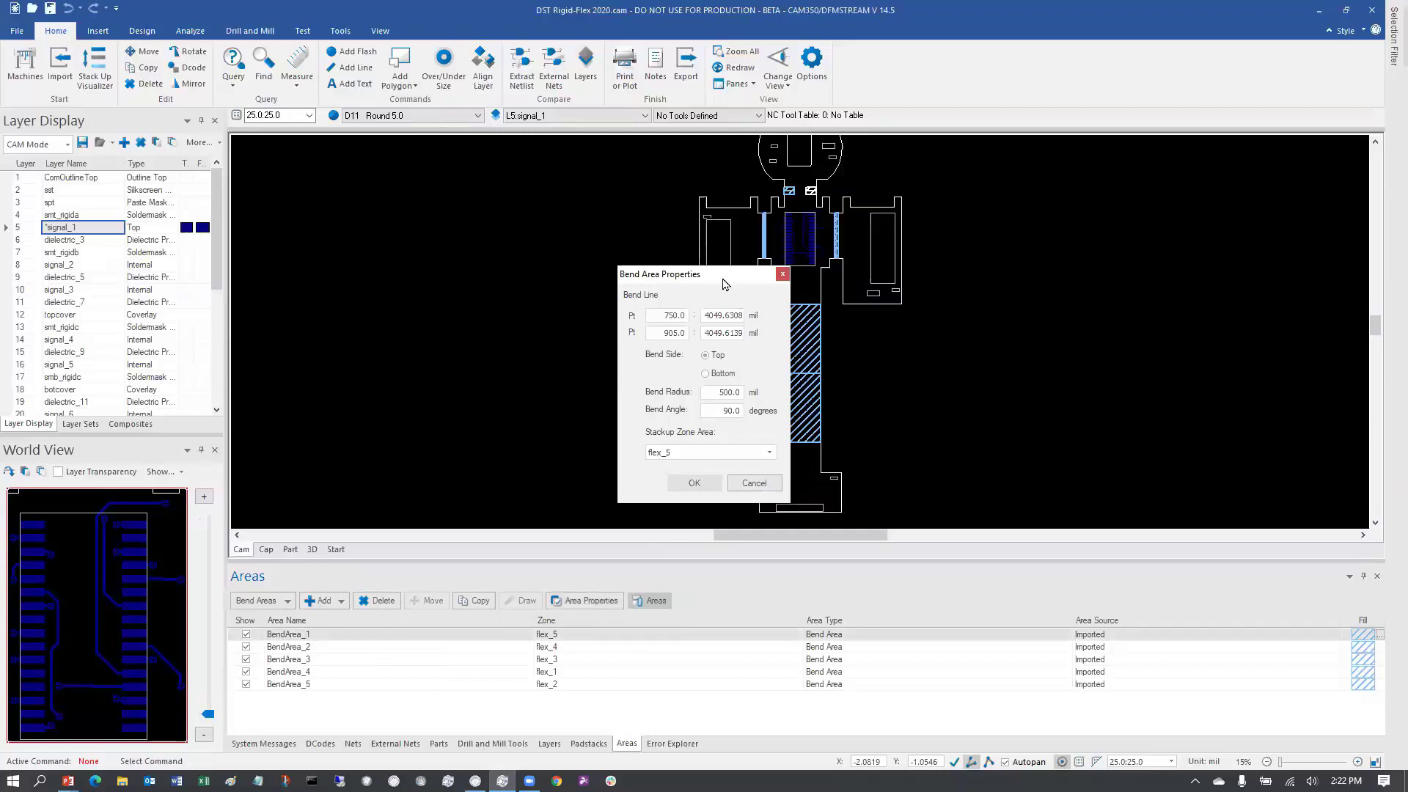
drag(725, 284, 570, 249)
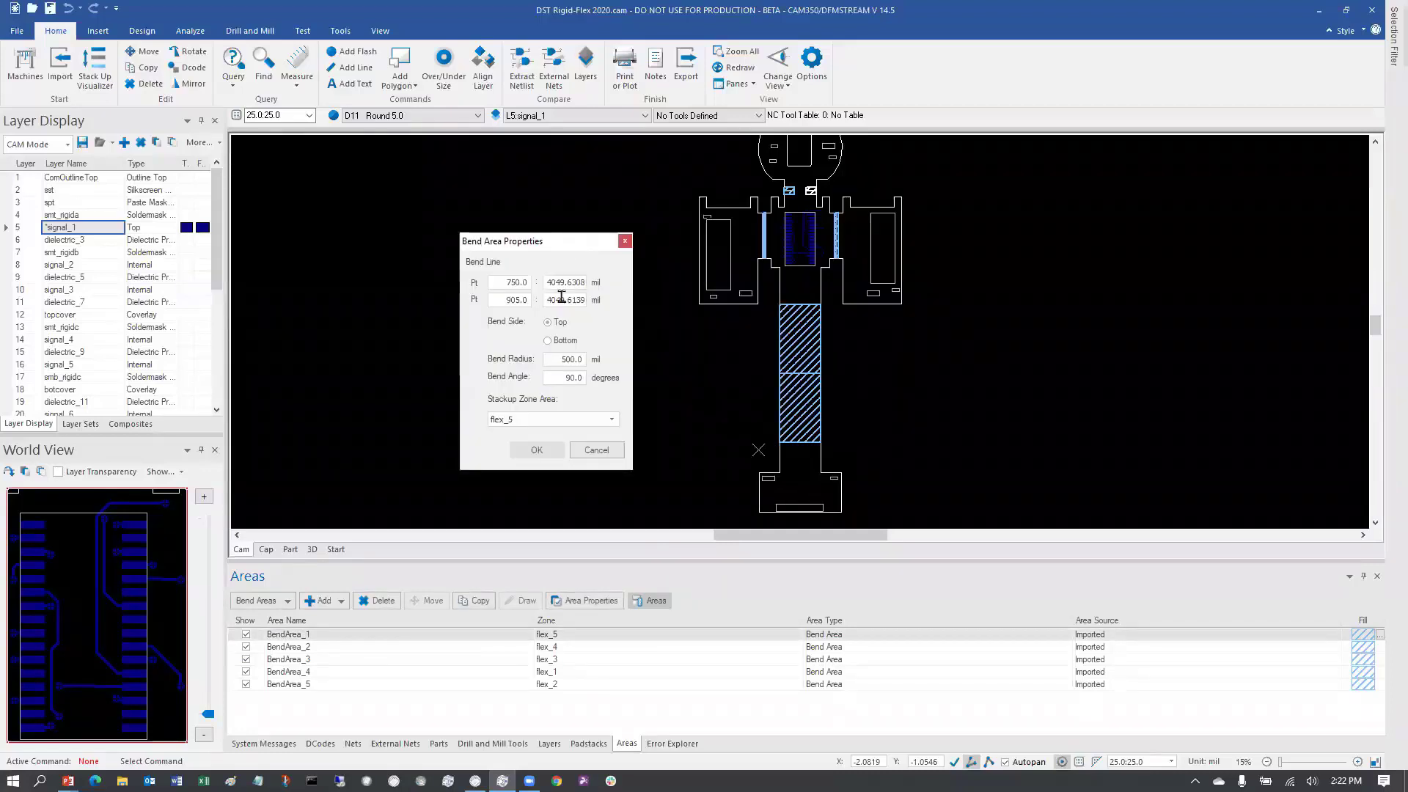
click(550, 379)
click(616, 450)
Step: Display the flex areas, rigid areas and stiffener areas on the board, one area type at a time
click(279, 601)
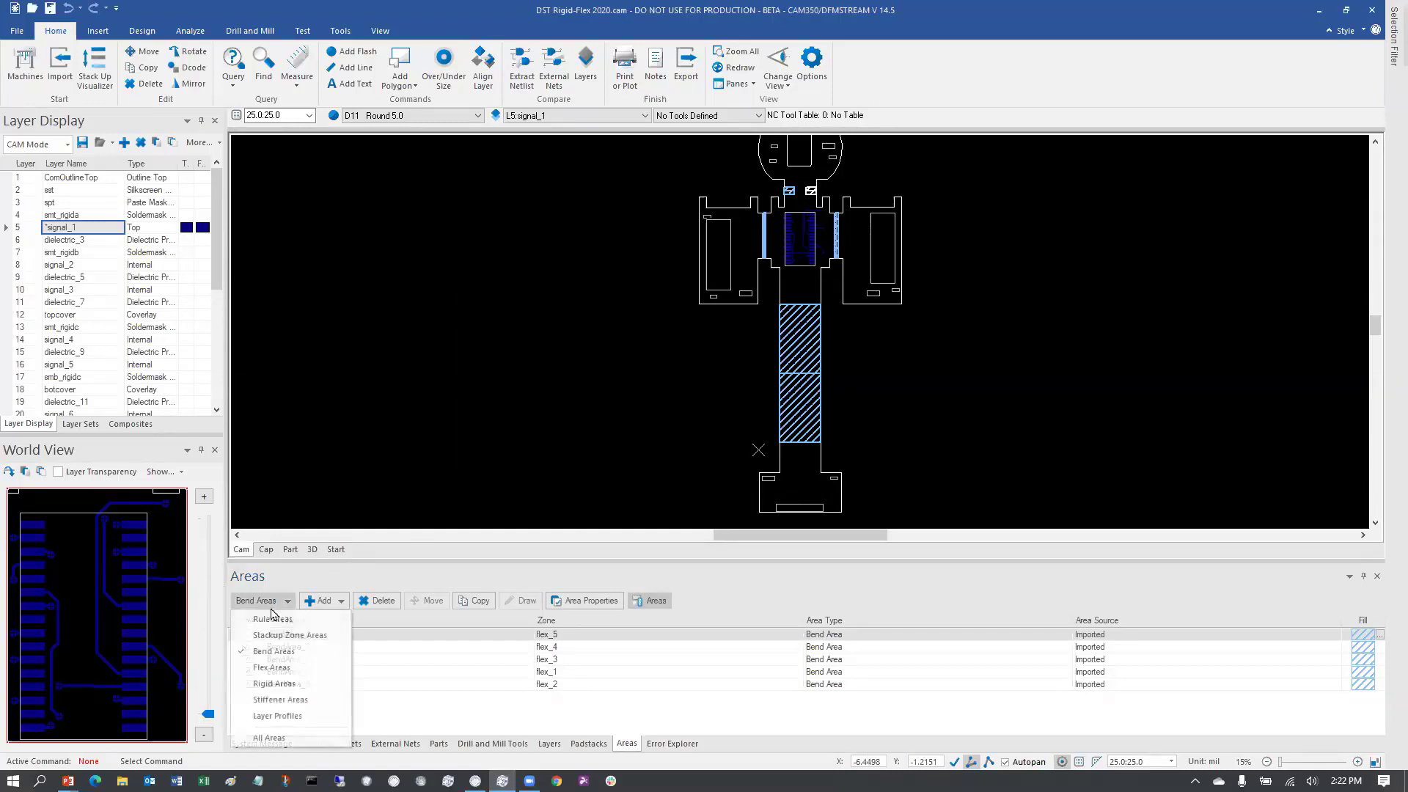
click(300, 666)
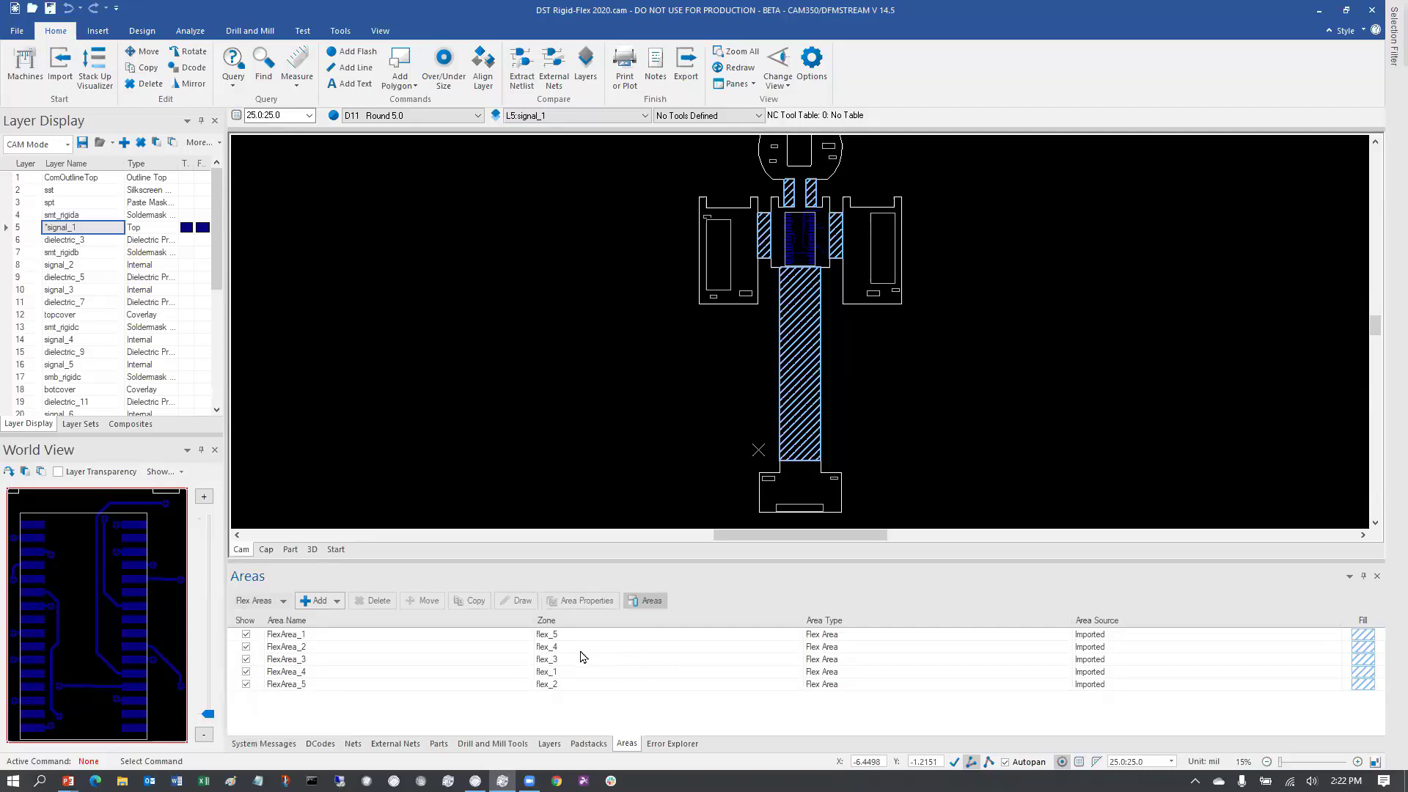
click(255, 601)
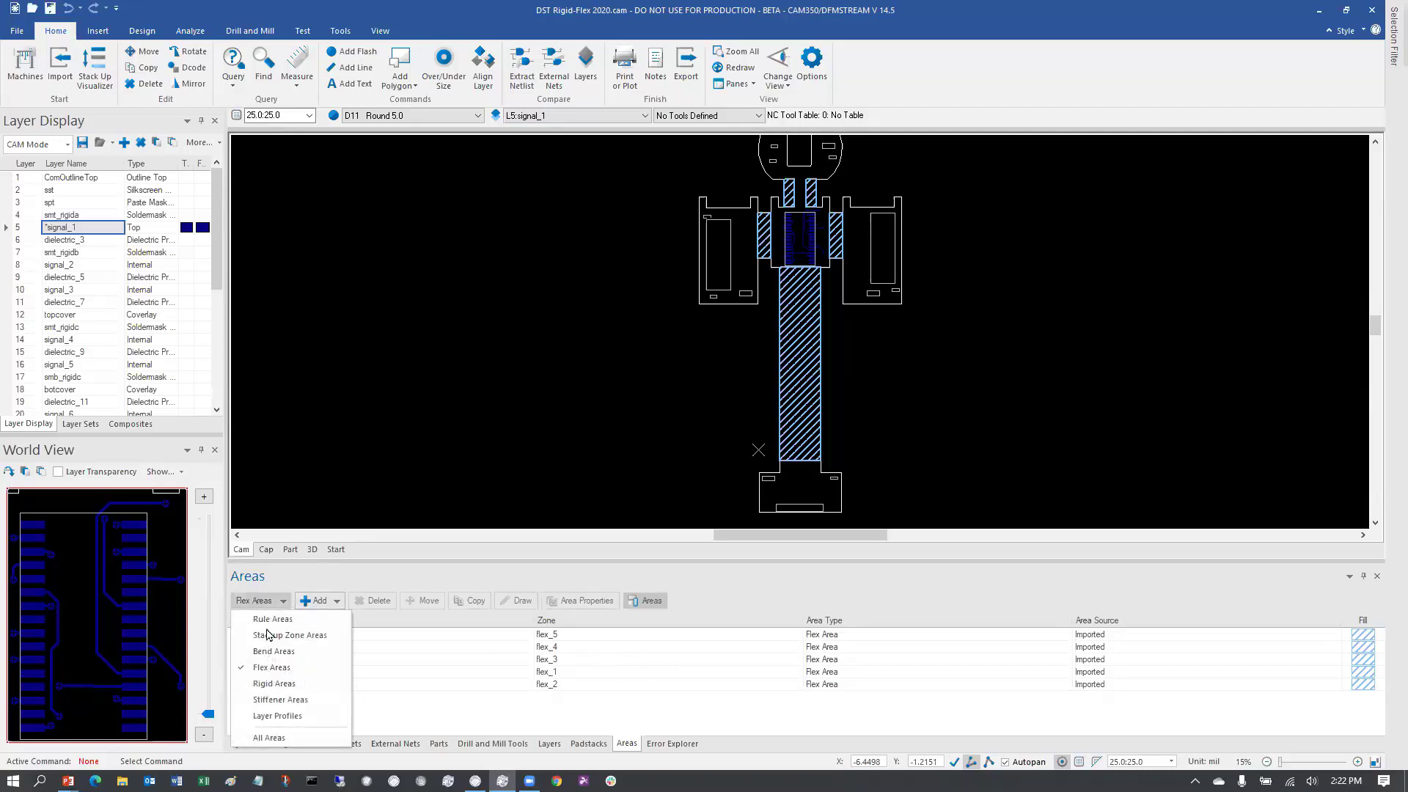
click(285, 683)
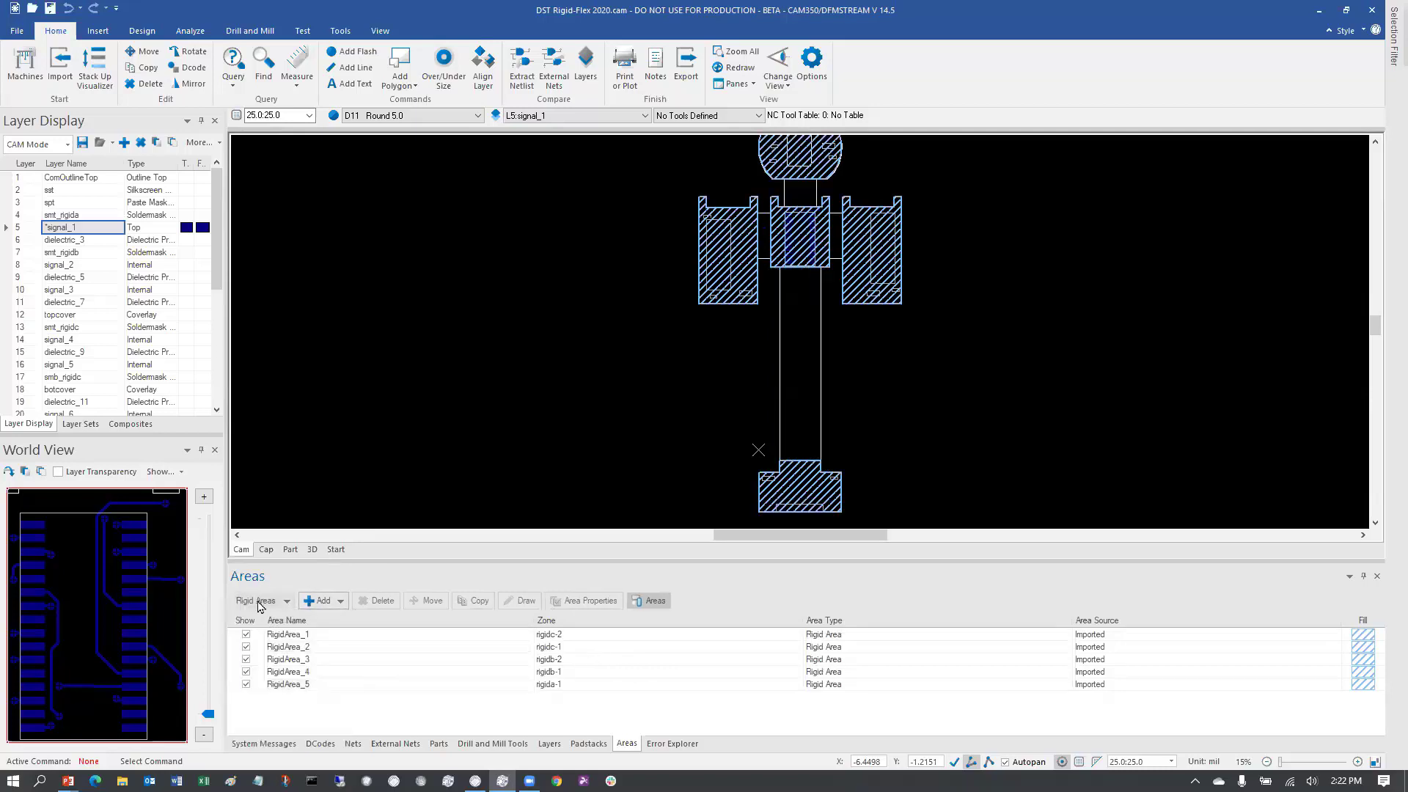
click(264, 601)
click(302, 699)
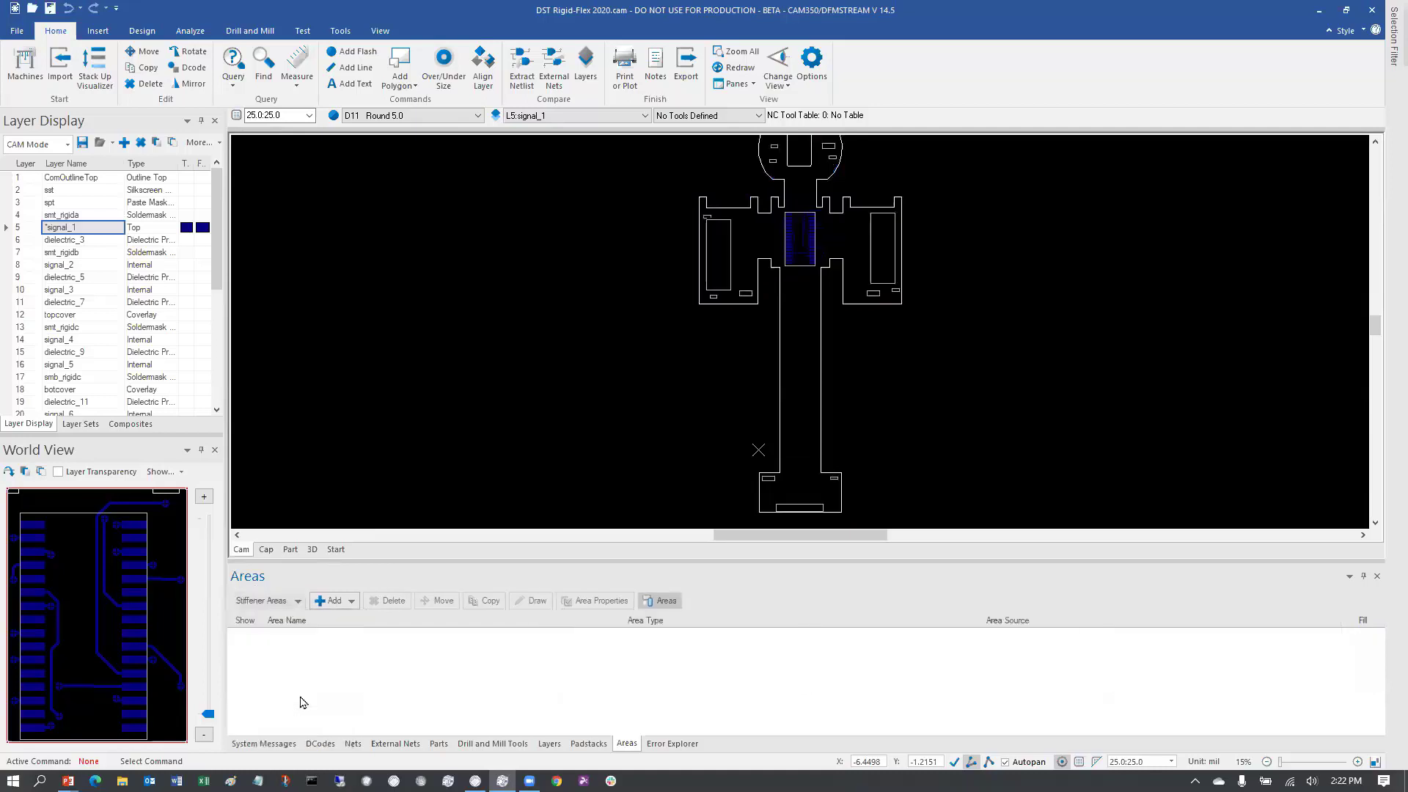
Step: Switch the areas list to layer profiles, hide all of them, and show only the signal_1 profile
click(289, 601)
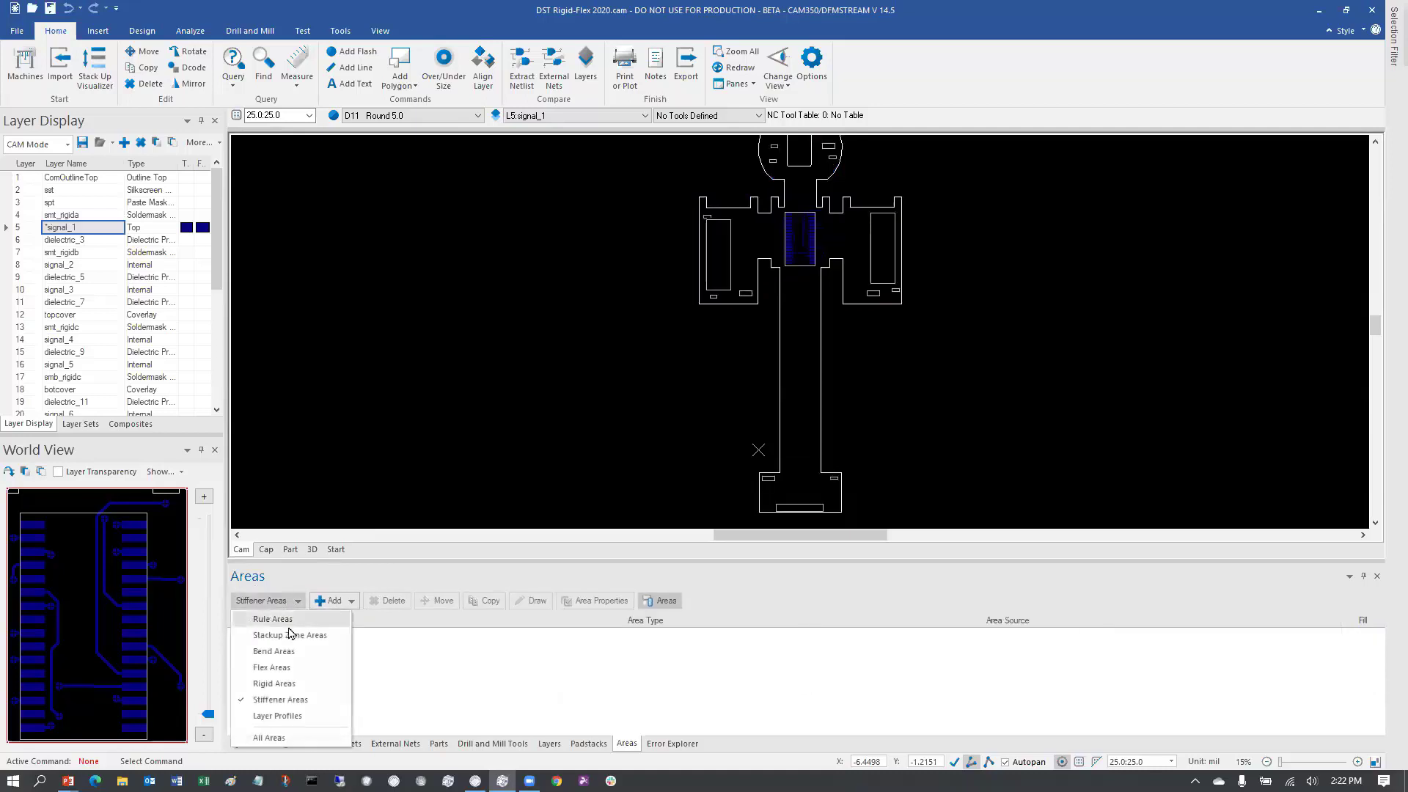
click(279, 715)
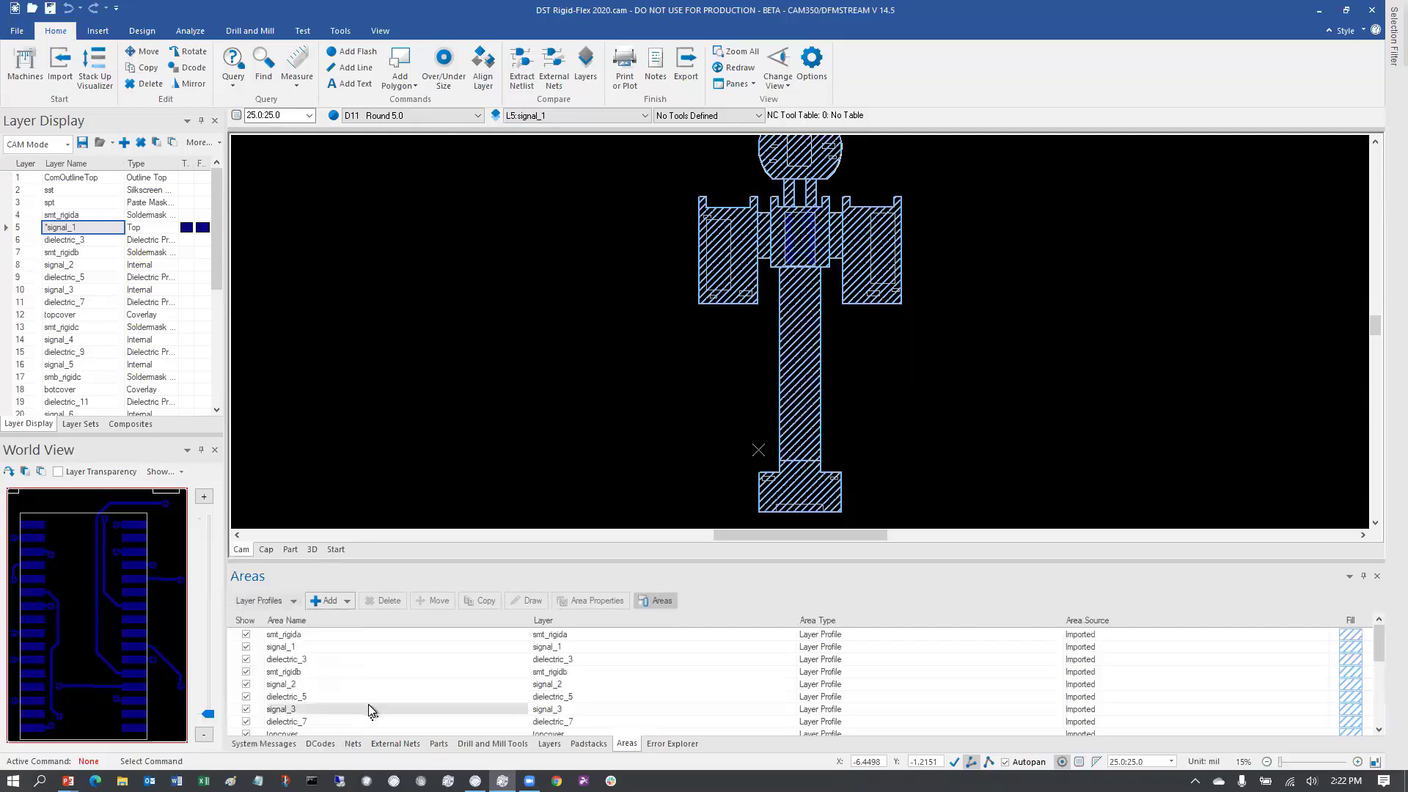
right_click(462, 642)
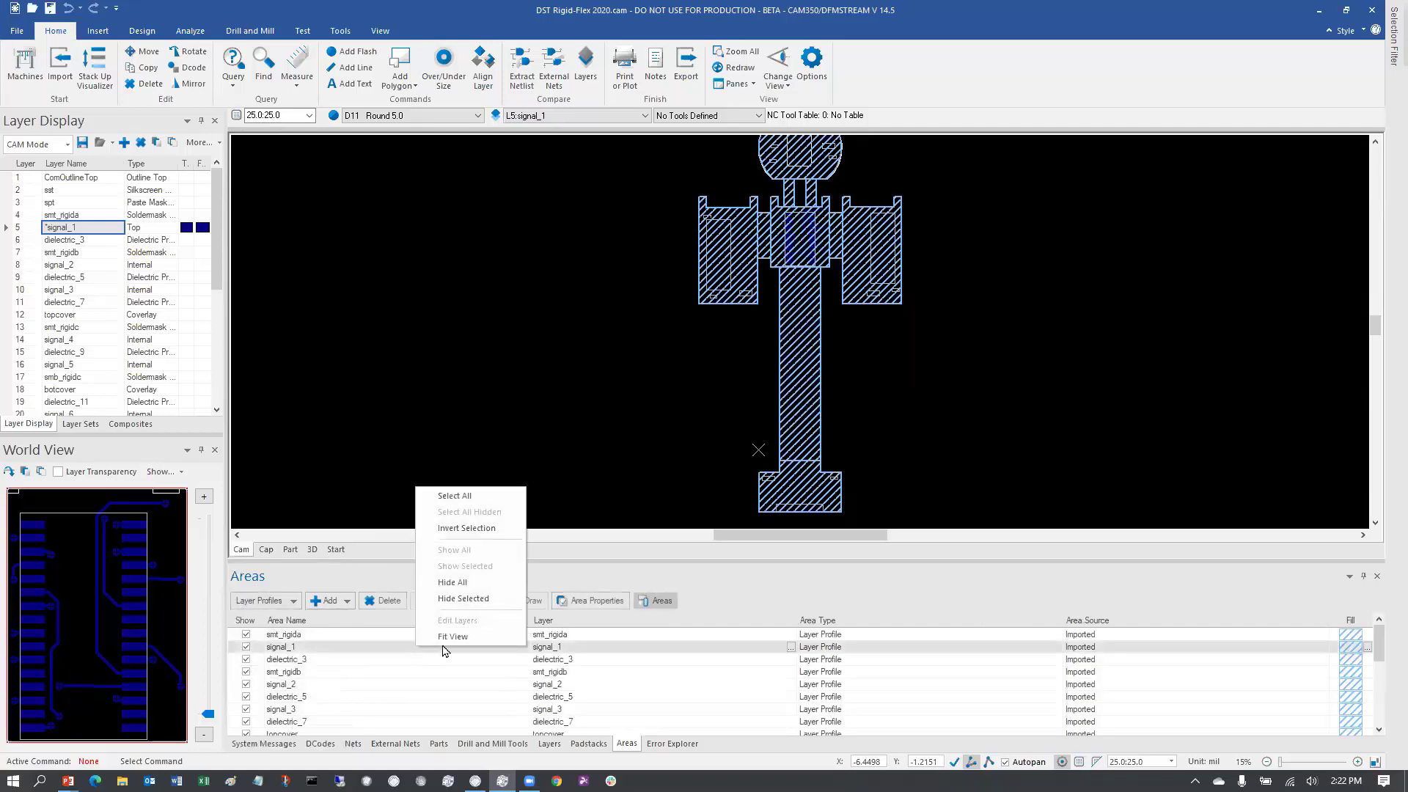
click(481, 582)
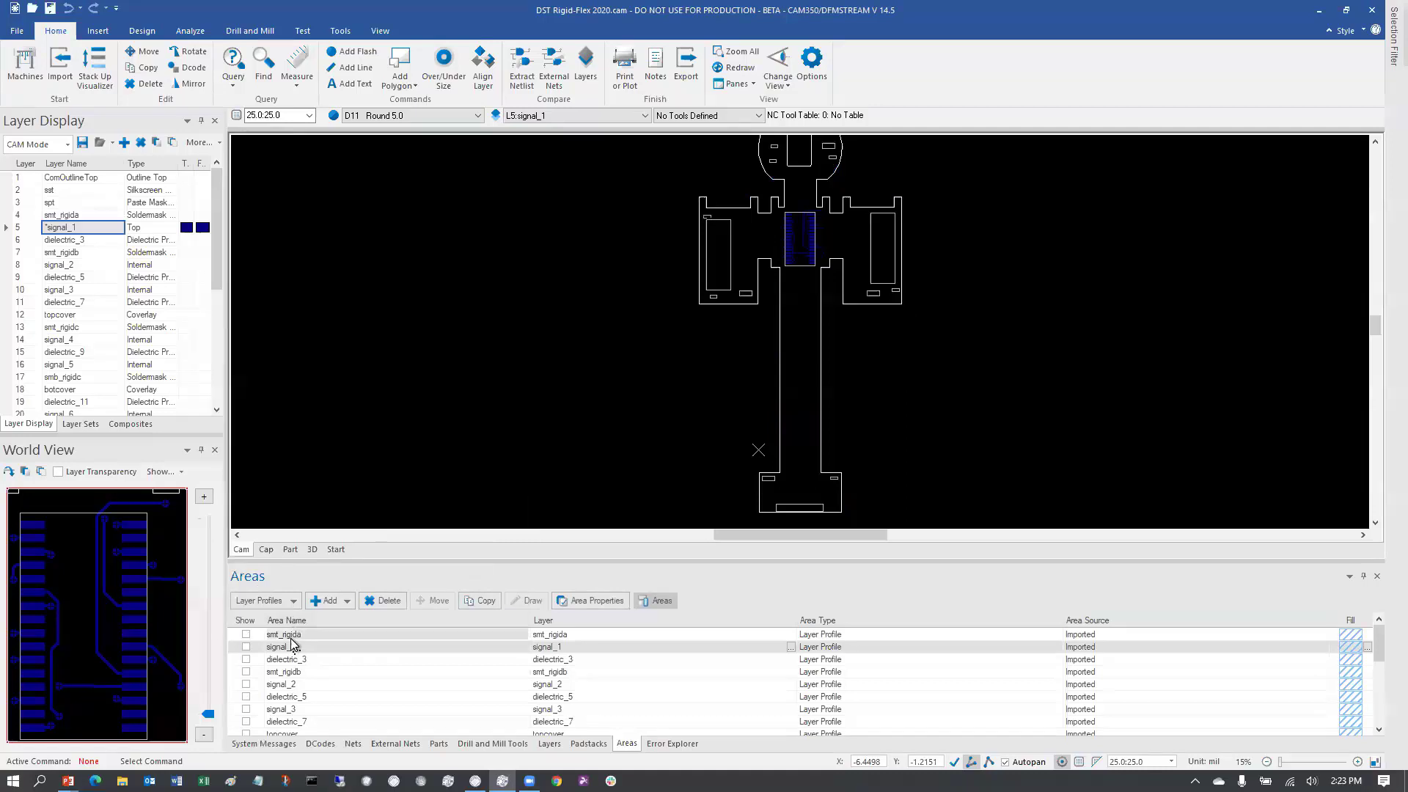
click(247, 646)
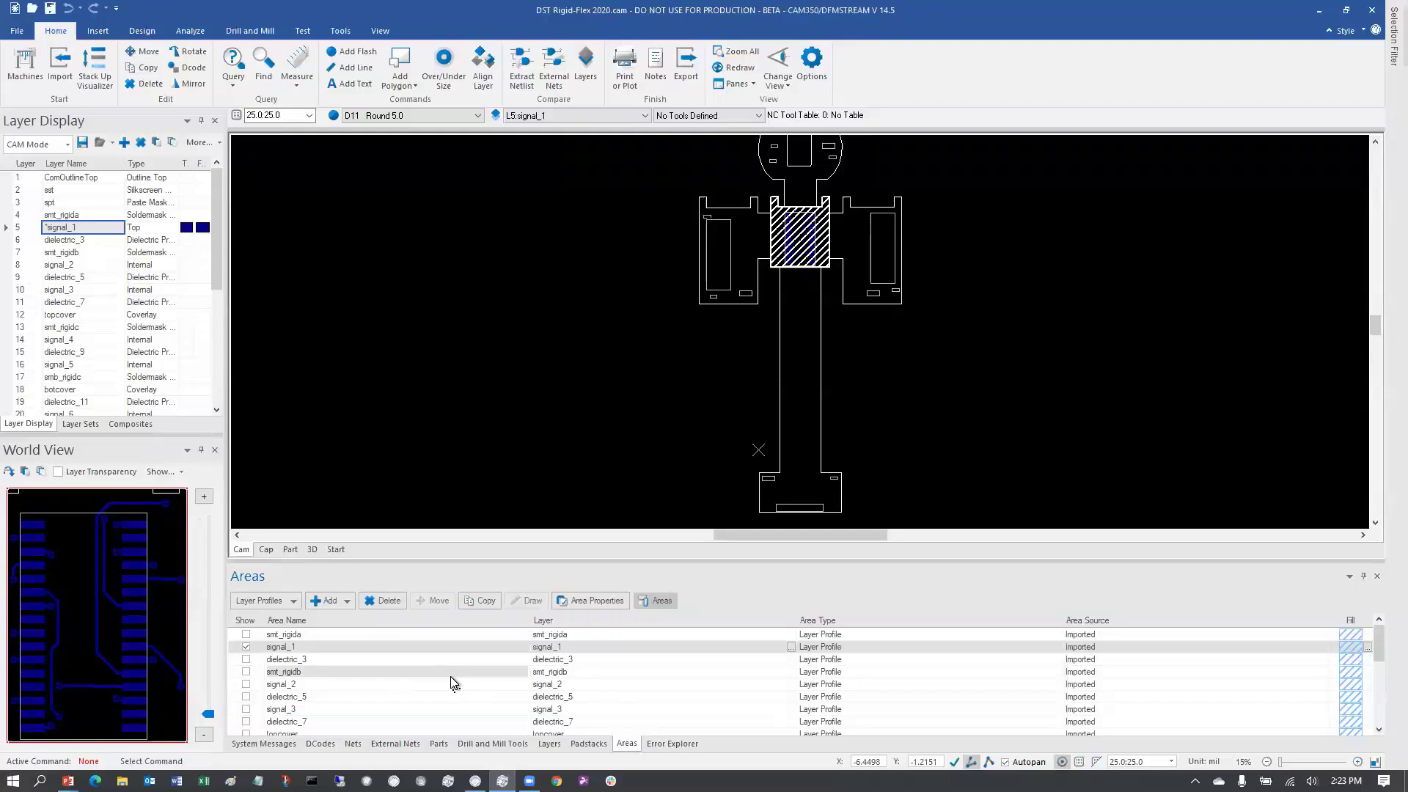
Step: Hide the signal_1 profile, and show and hide the dielectric_3, smt_rigidb and signal_2 profiles one at a time
click(247, 648)
click(246, 659)
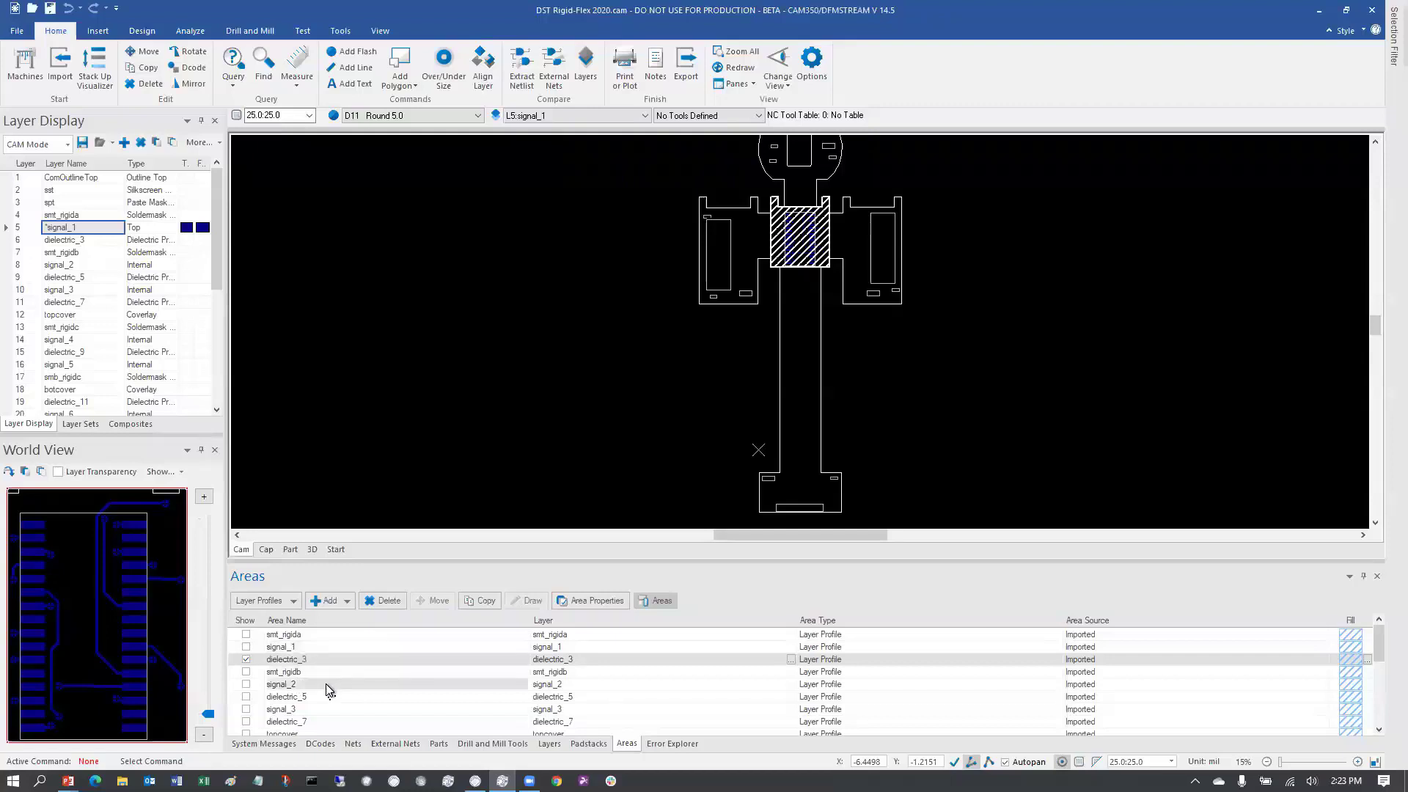
click(246, 659)
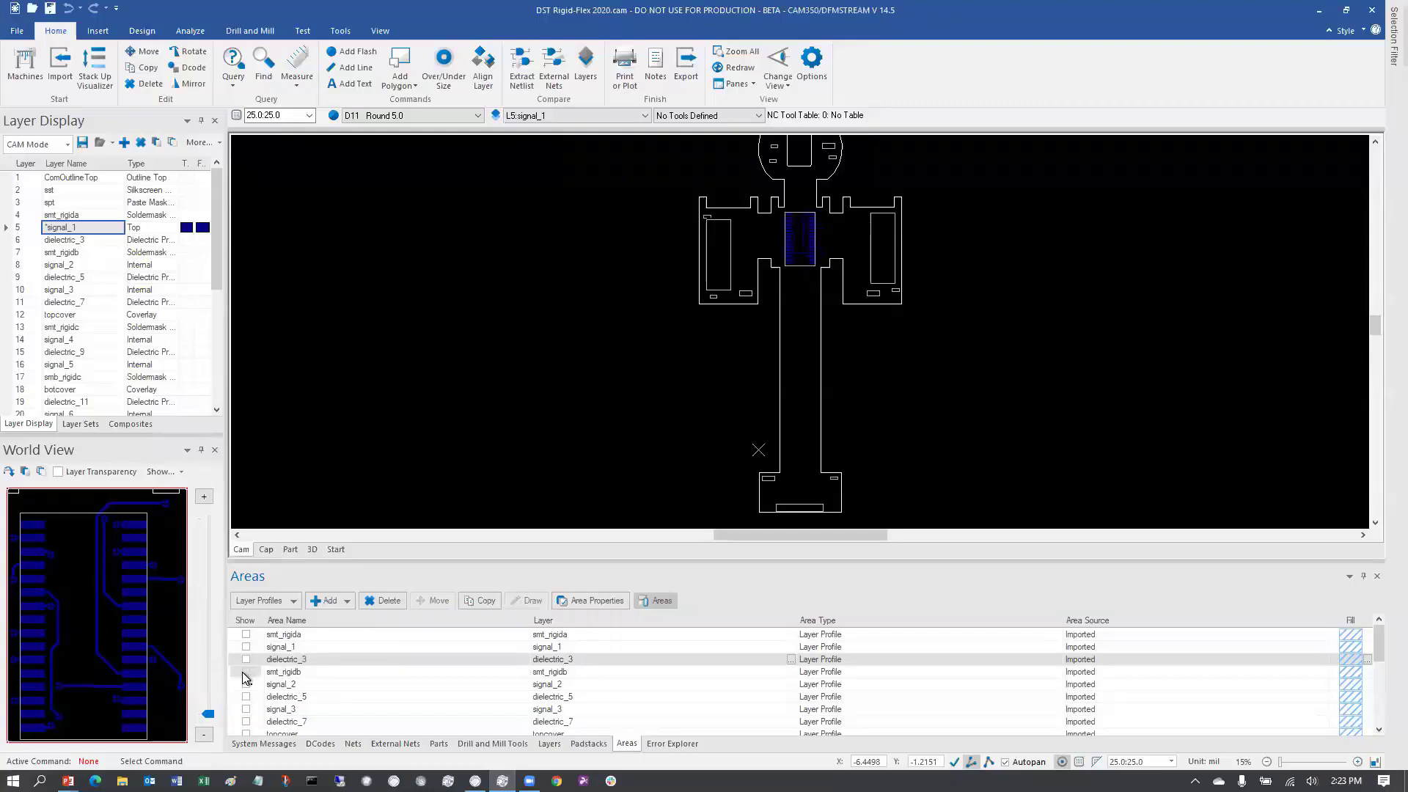
click(246, 671)
click(246, 673)
click(246, 684)
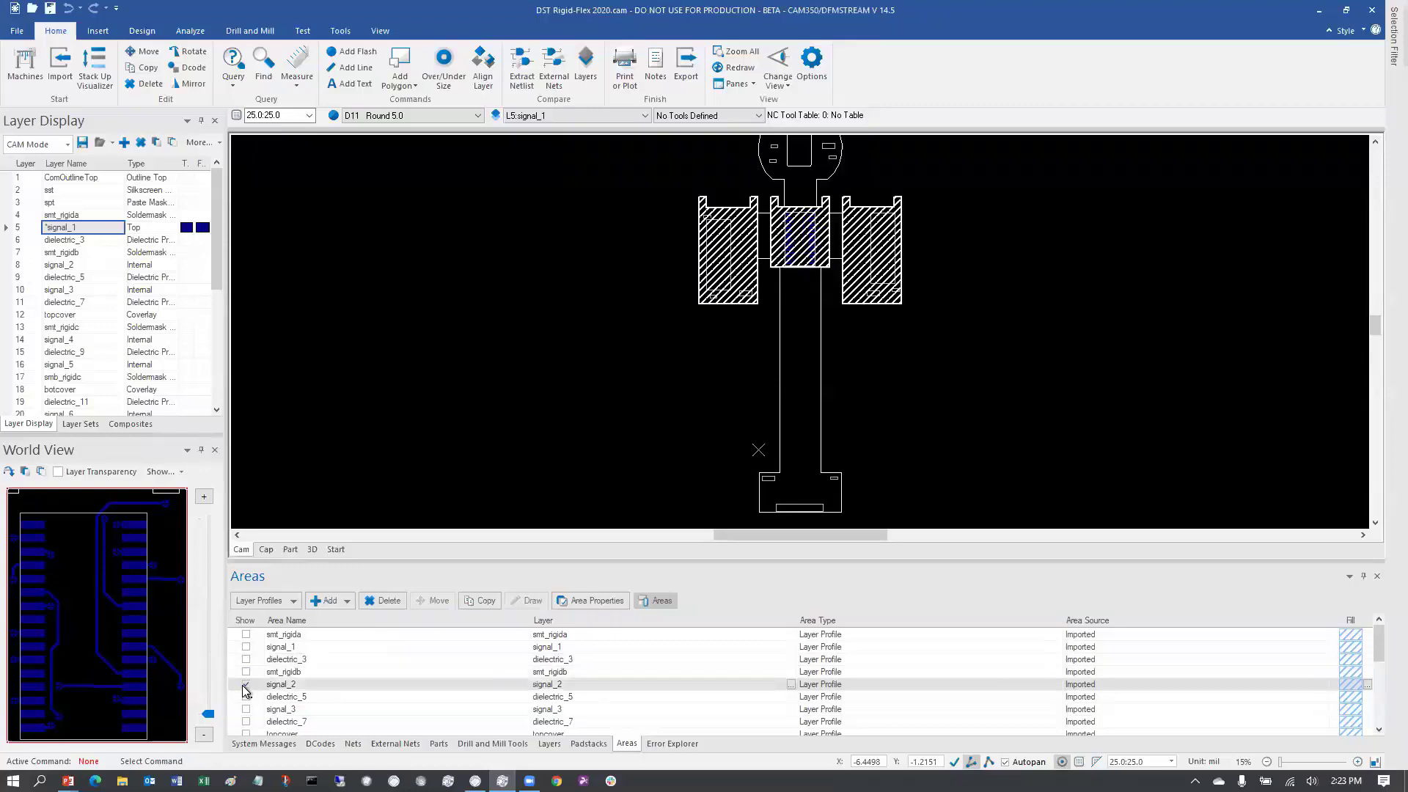
click(245, 685)
Step: Show the dielectric_5 profile on its own, and restore the display of all layer profiles
scroll(244, 711, down, 1)
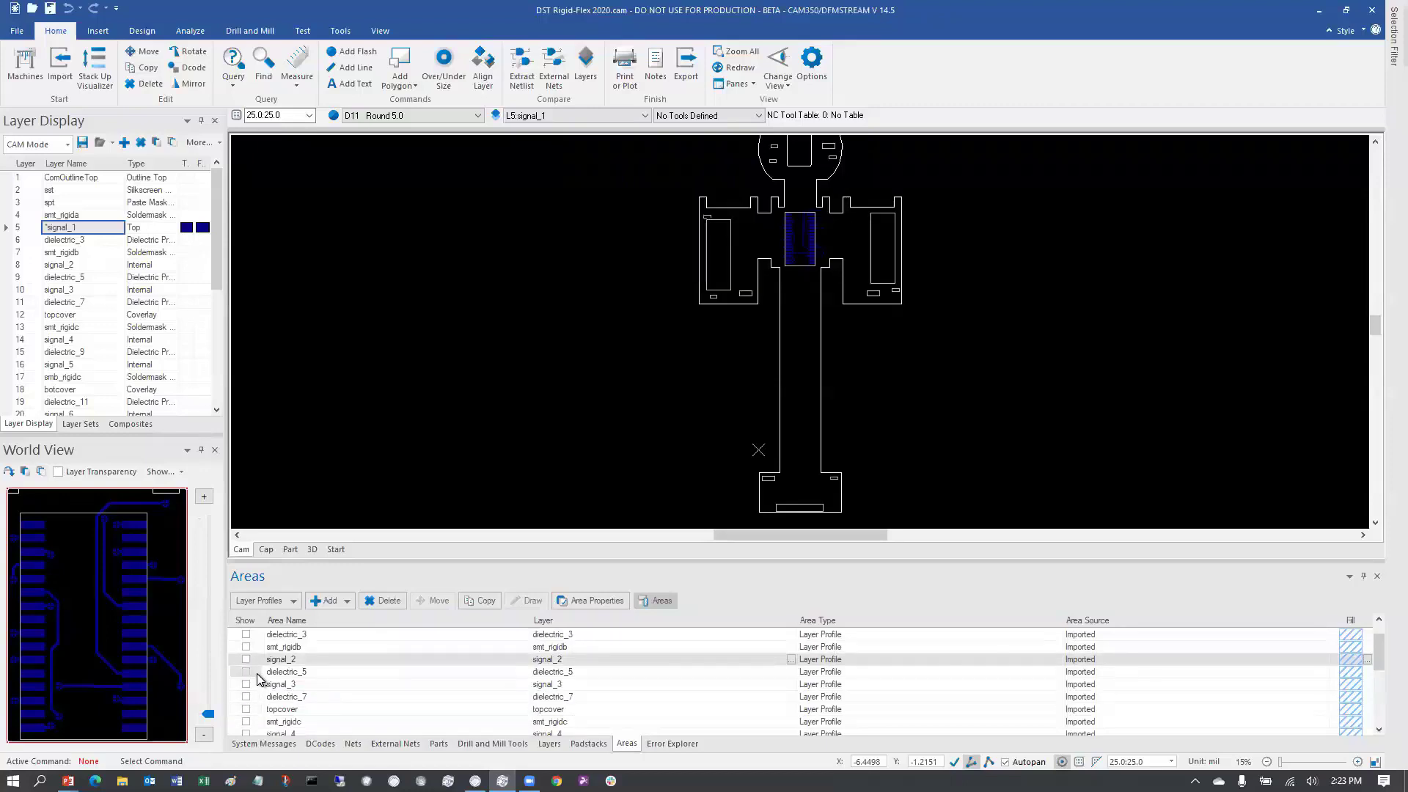
click(245, 672)
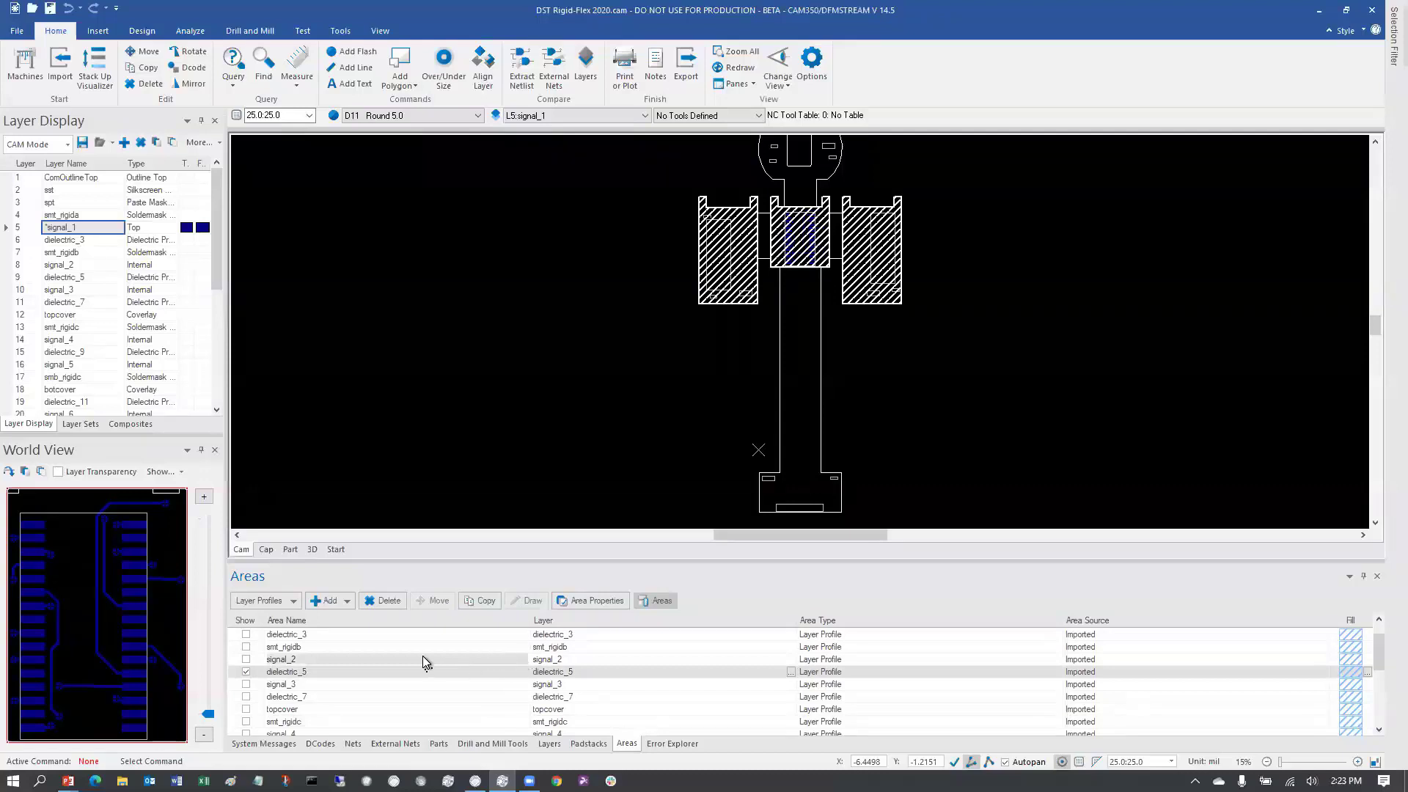
right_click(324, 669)
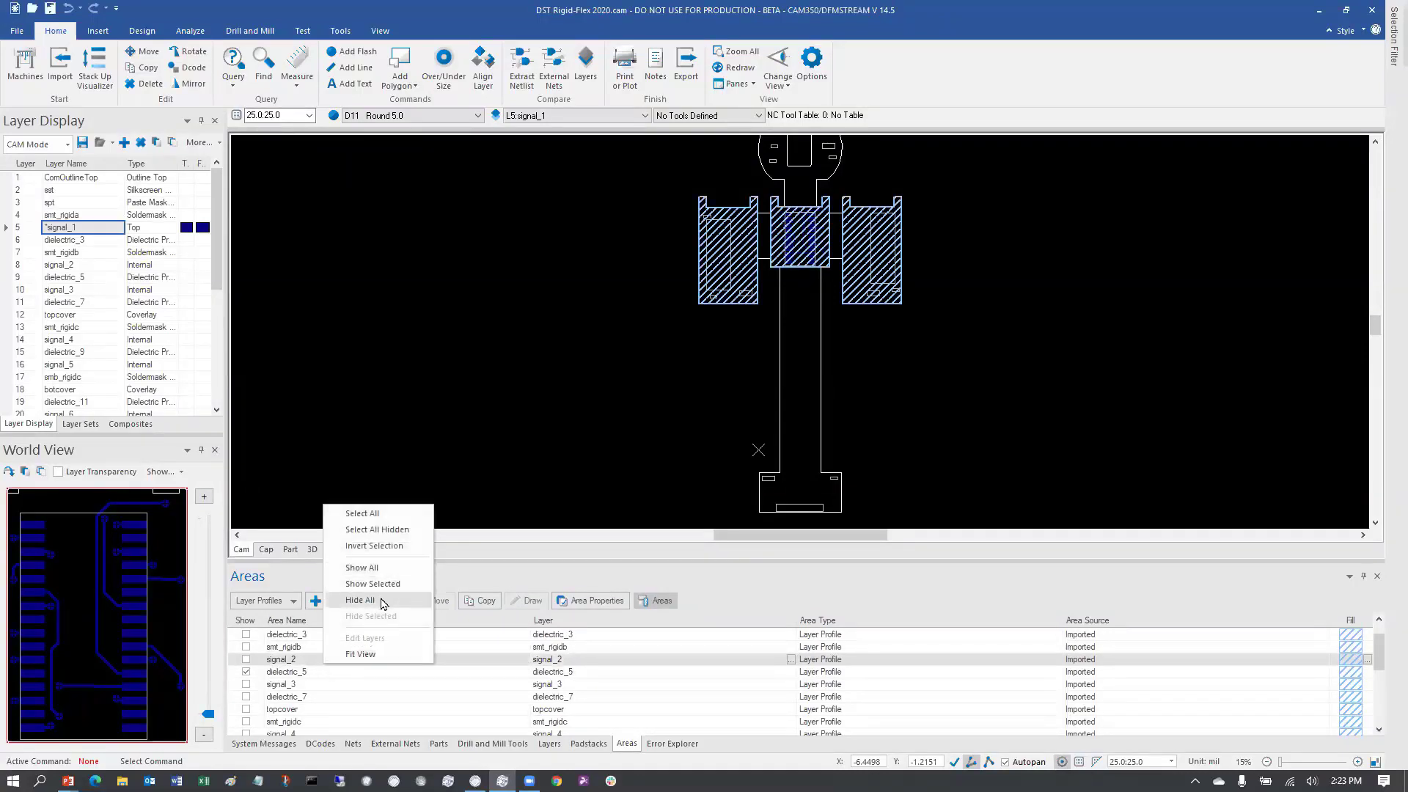
click(370, 568)
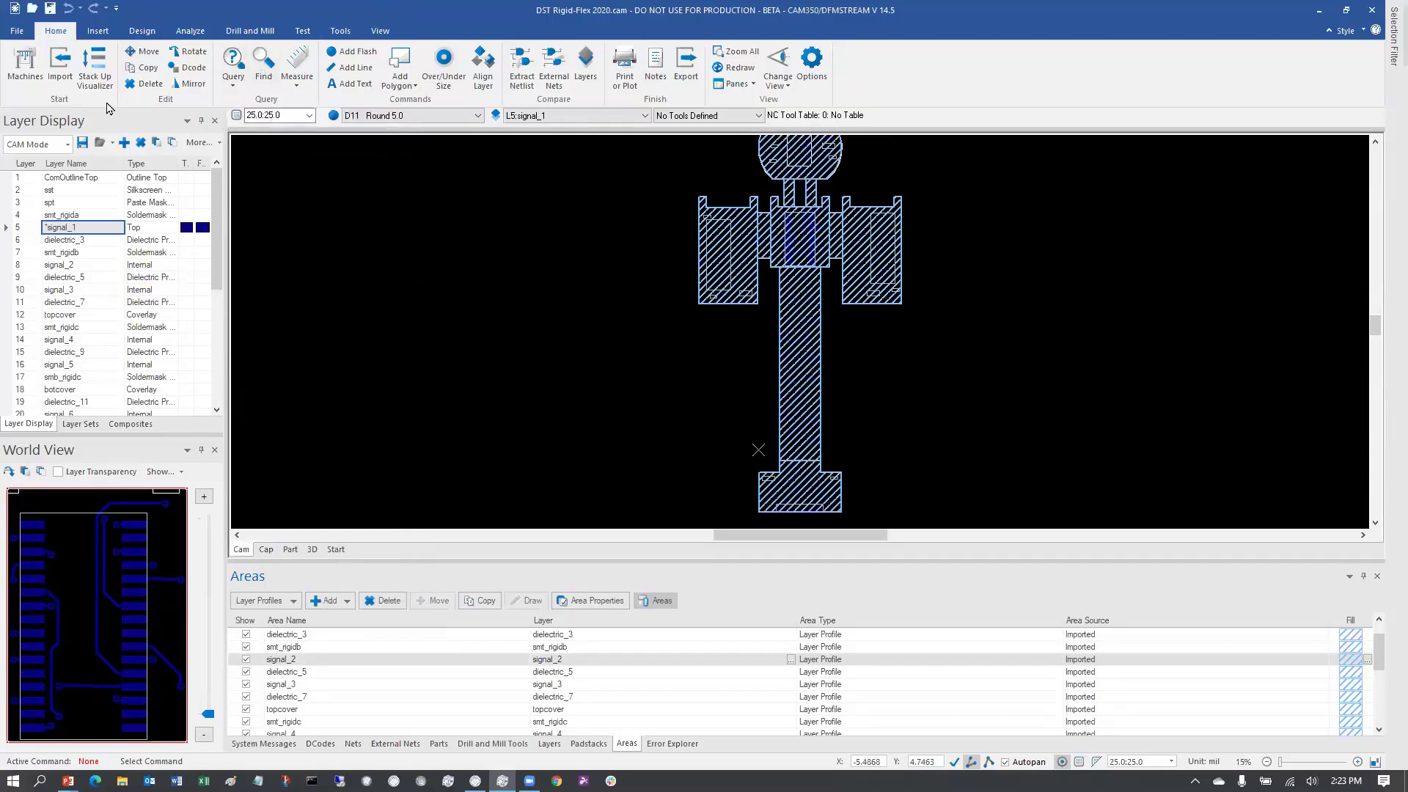
Step: Open the Stack Up Visualizer, narrow its layer columns, and go through the flex, rigida, rigidb and rigidc stackups
click(86, 88)
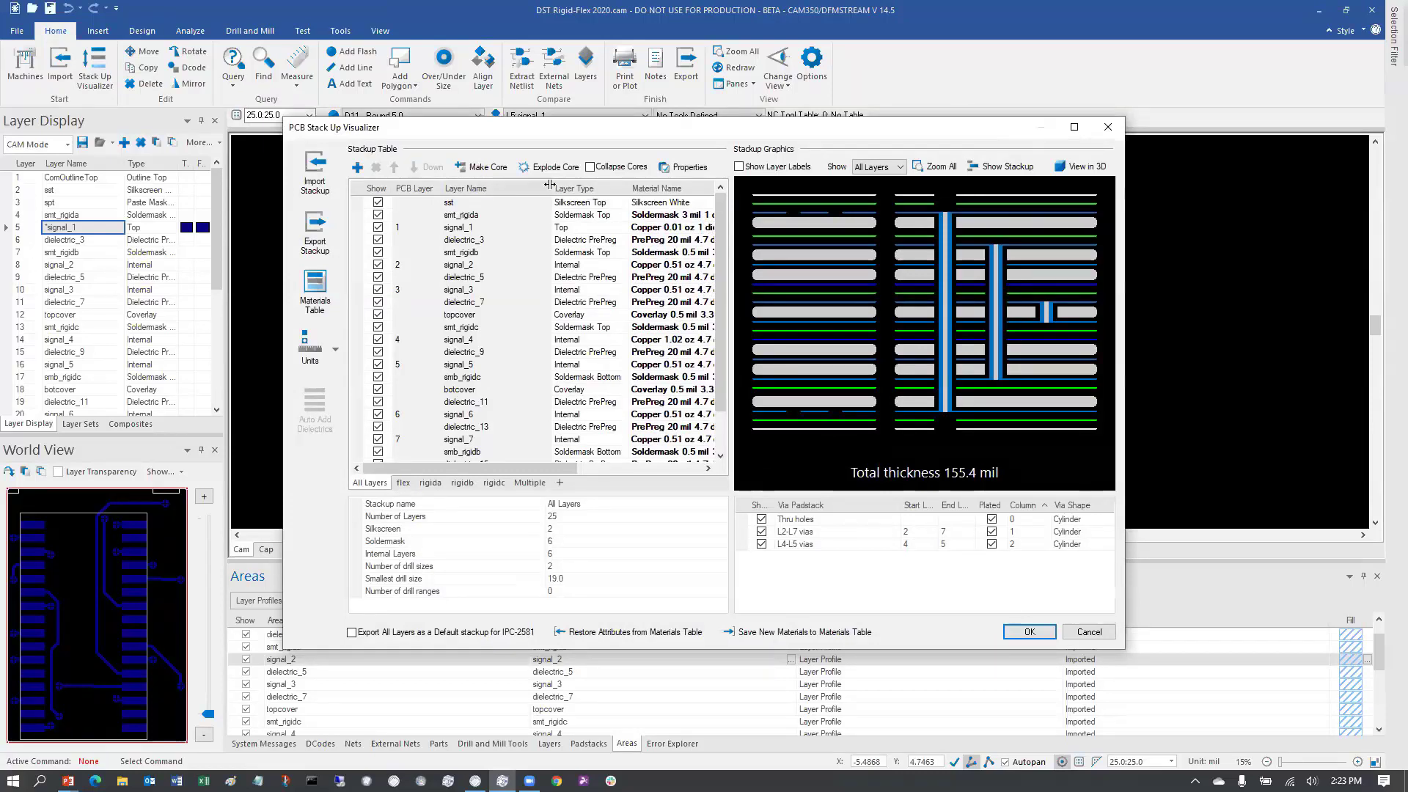
drag(550, 188, 416, 189)
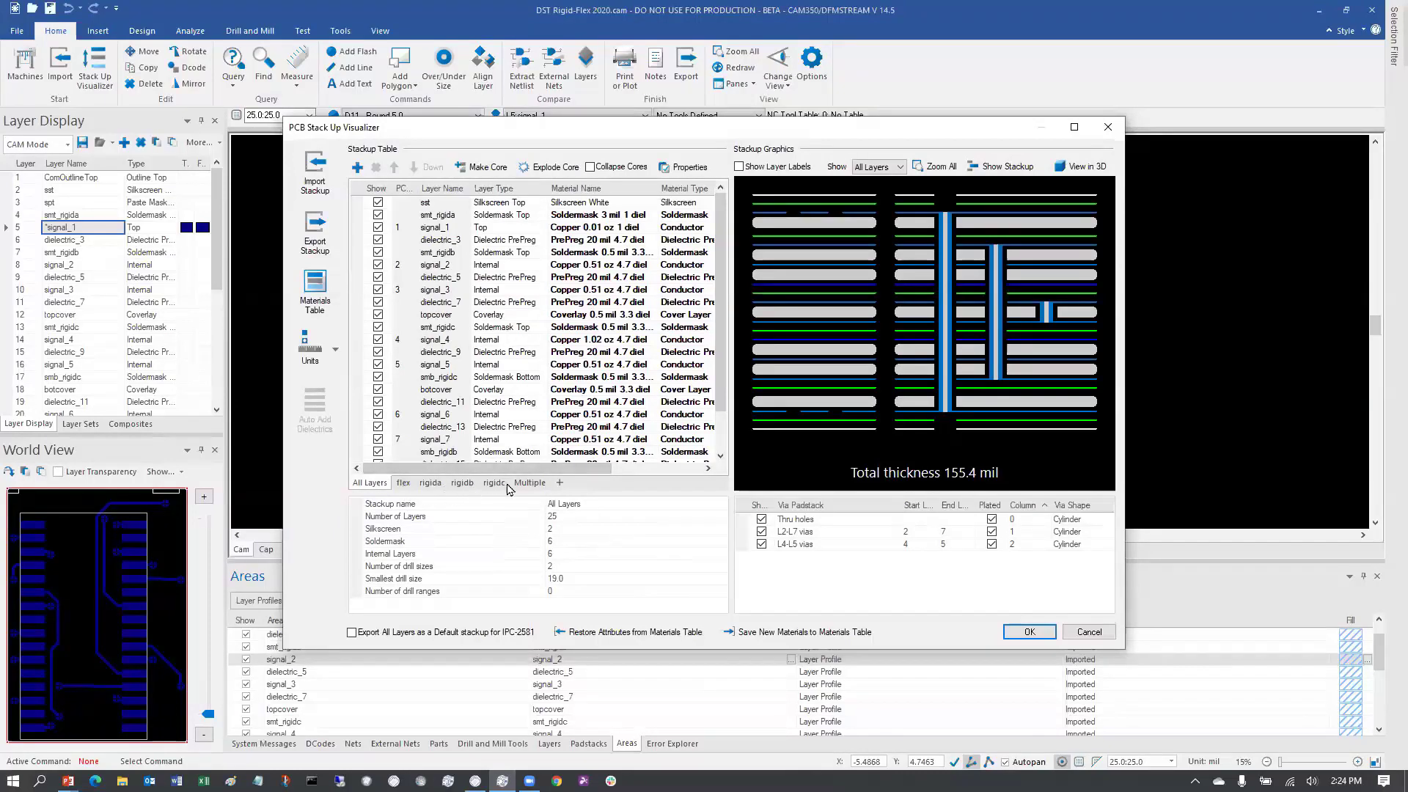
click(403, 483)
click(430, 483)
click(462, 484)
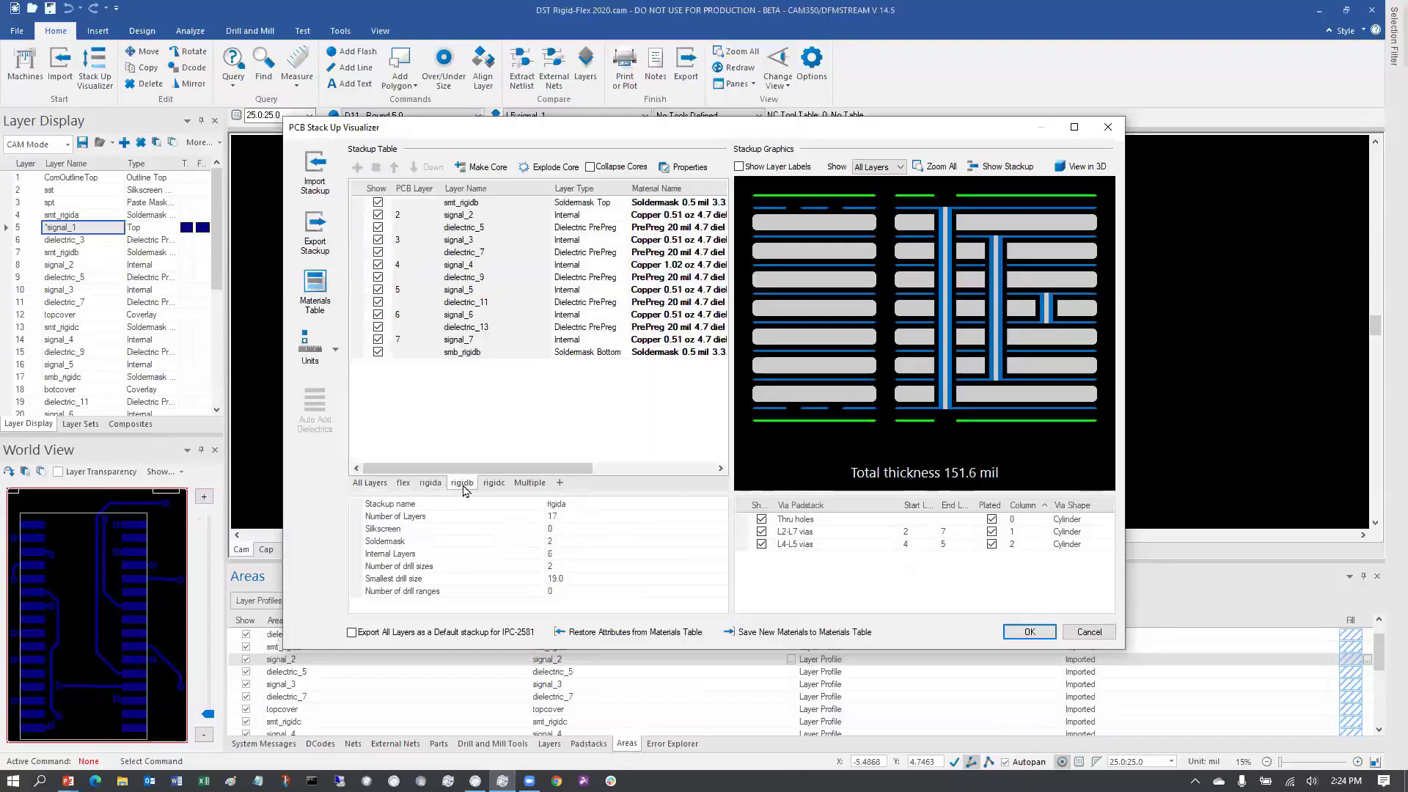
click(492, 484)
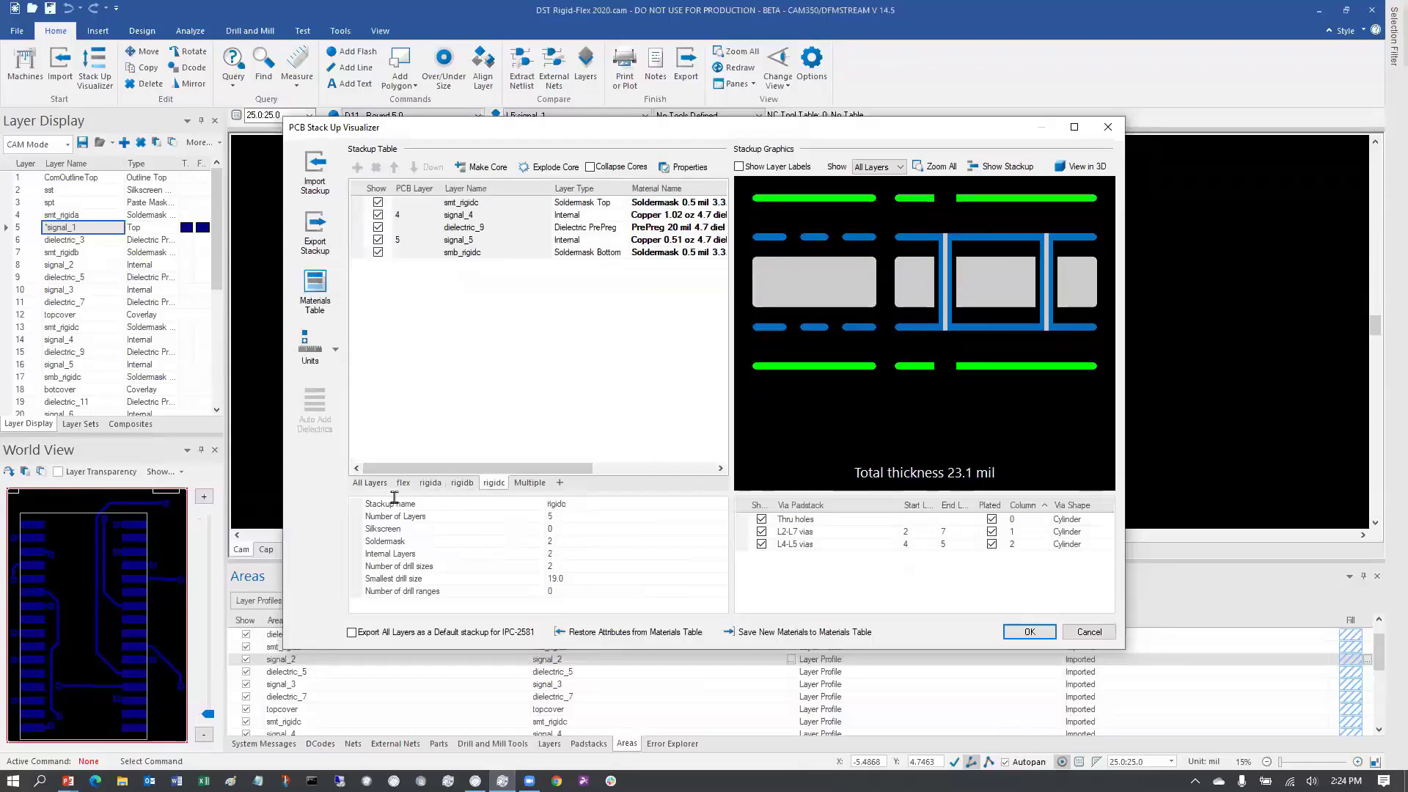
Step: Review the complete layer list of the All Layers stackup, and highlight dielectric_7 and signal_1 in turn
click(368, 486)
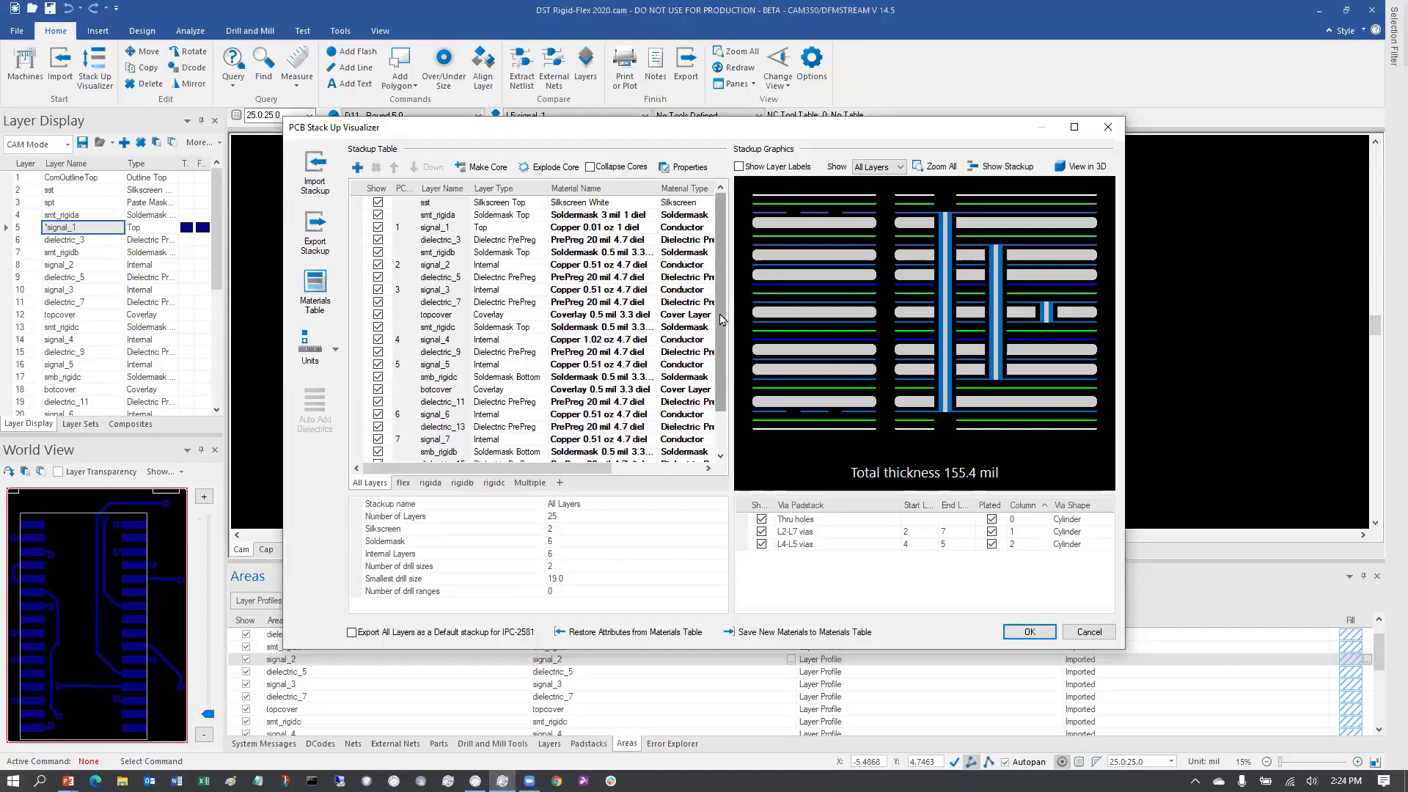
scroll(720, 319, down, 1)
scroll(720, 319, down, 1)
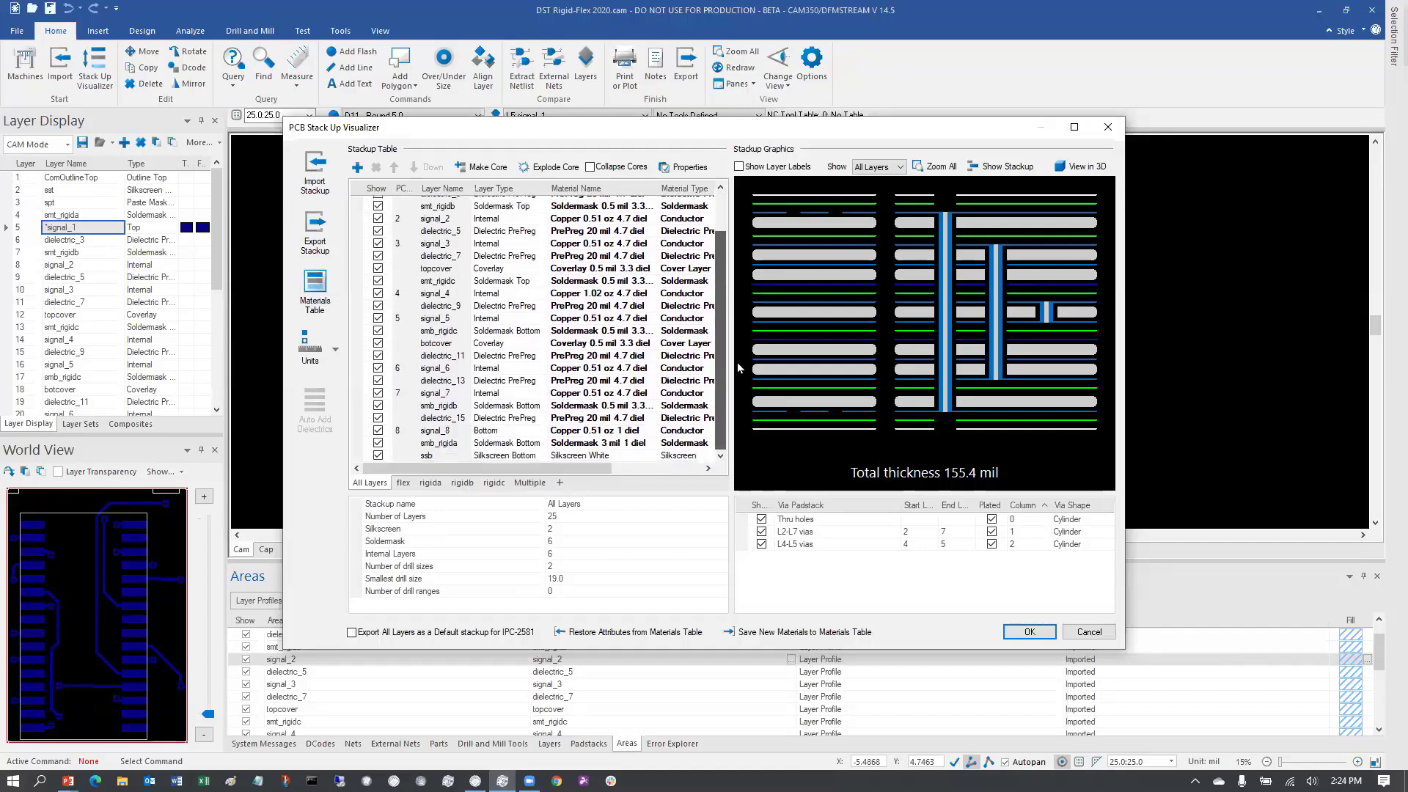
scroll(720, 315, up, 2)
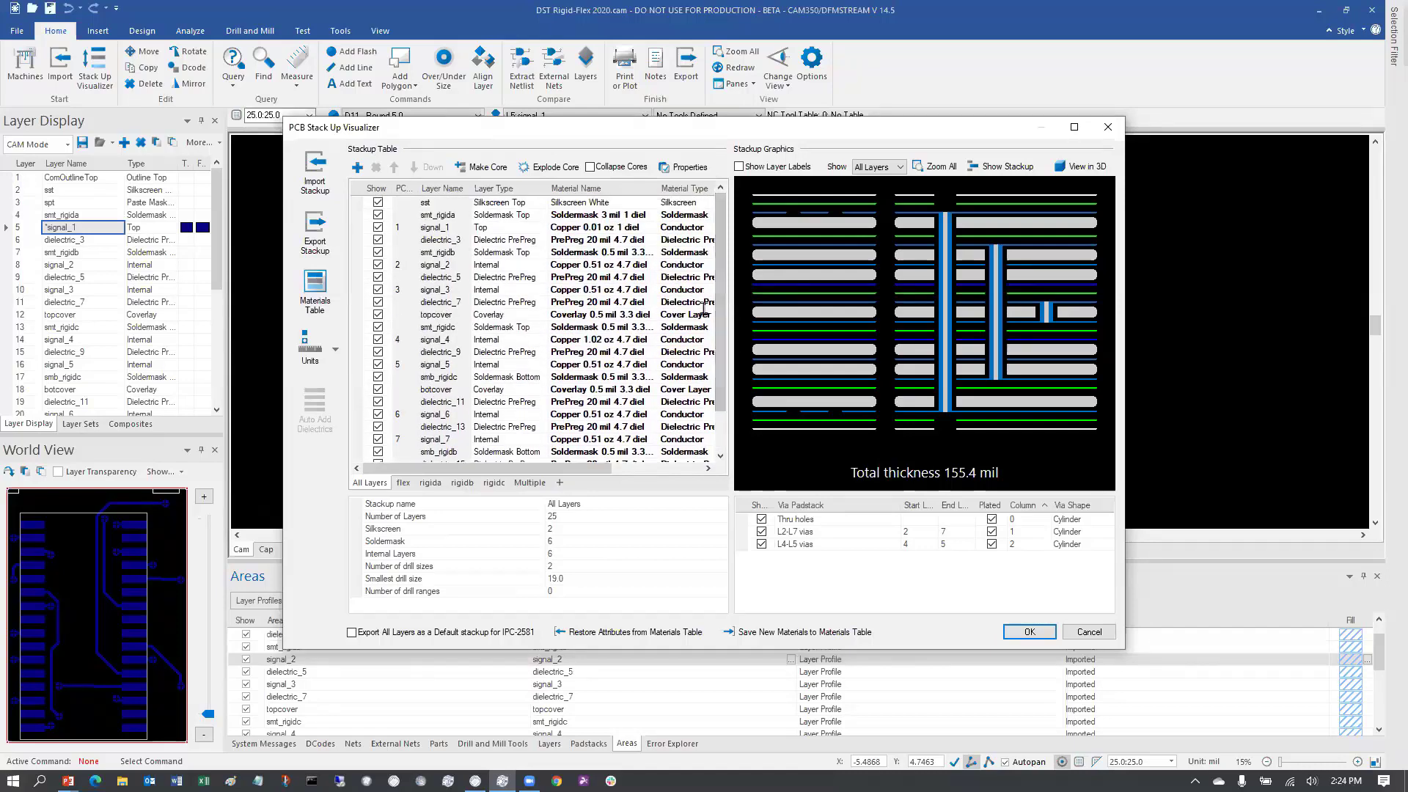
click(513, 303)
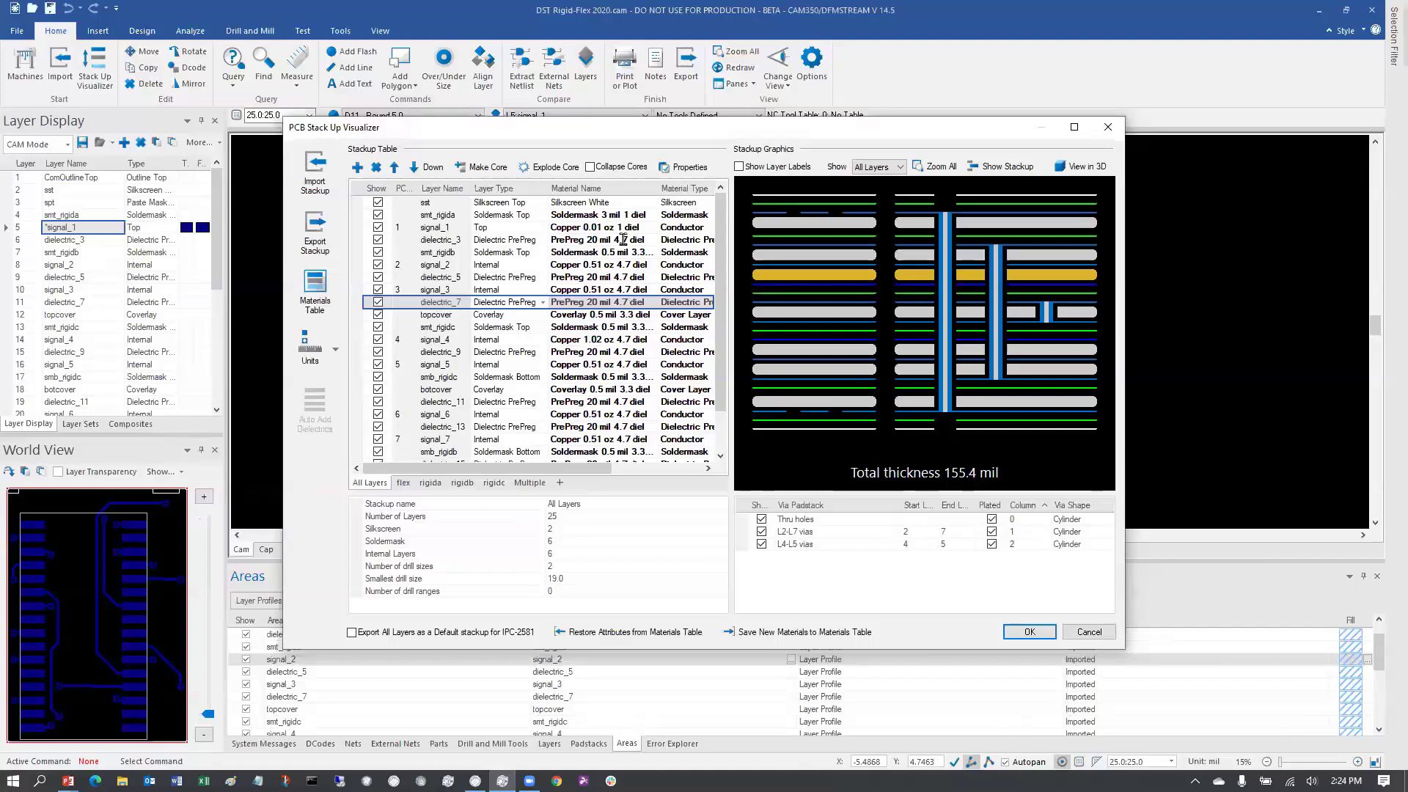
click(506, 228)
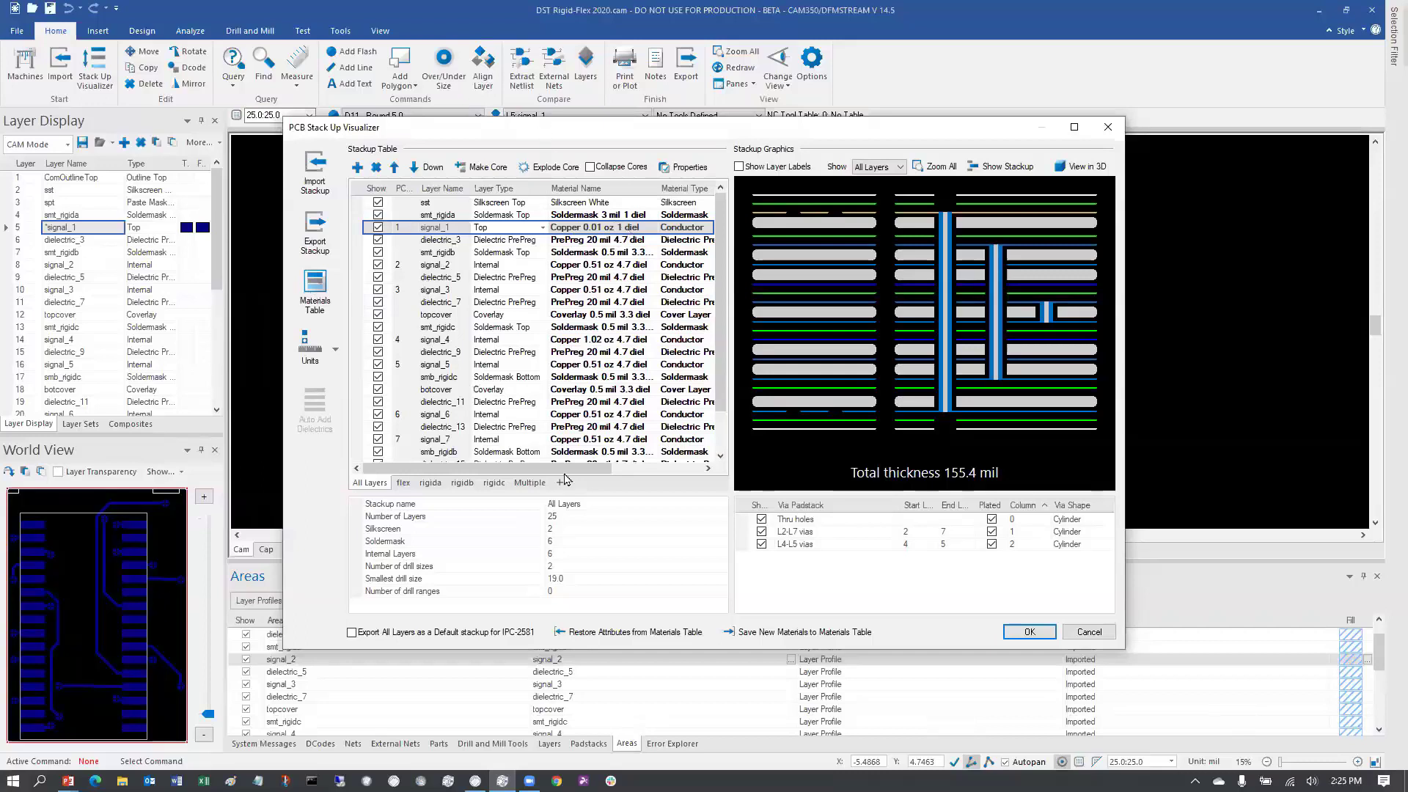
Step: Examine the material type and thickness columns for all layers, highlighting dielectric_3, and return to the layer name columns
drag(601, 469, 693, 473)
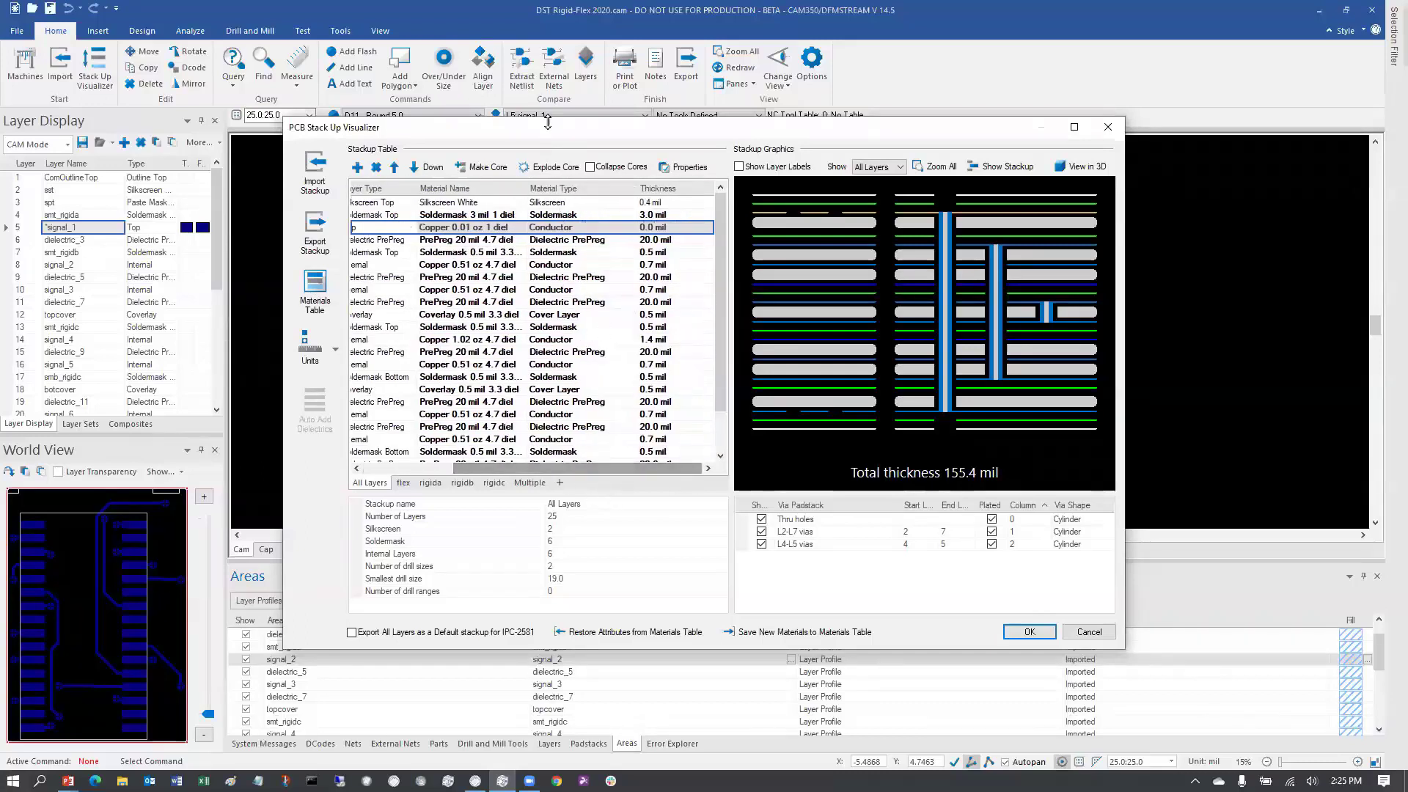
click(594, 241)
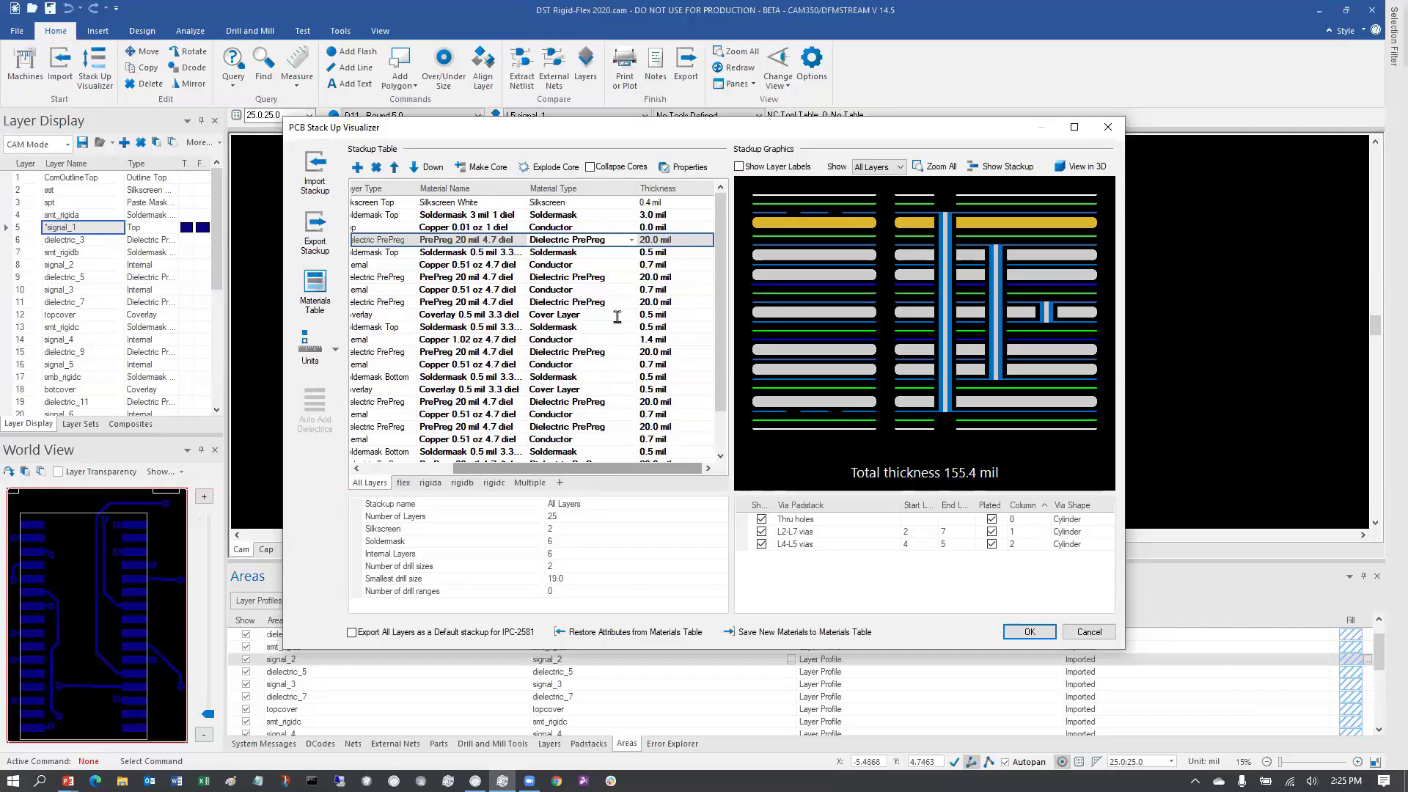
drag(603, 468, 415, 478)
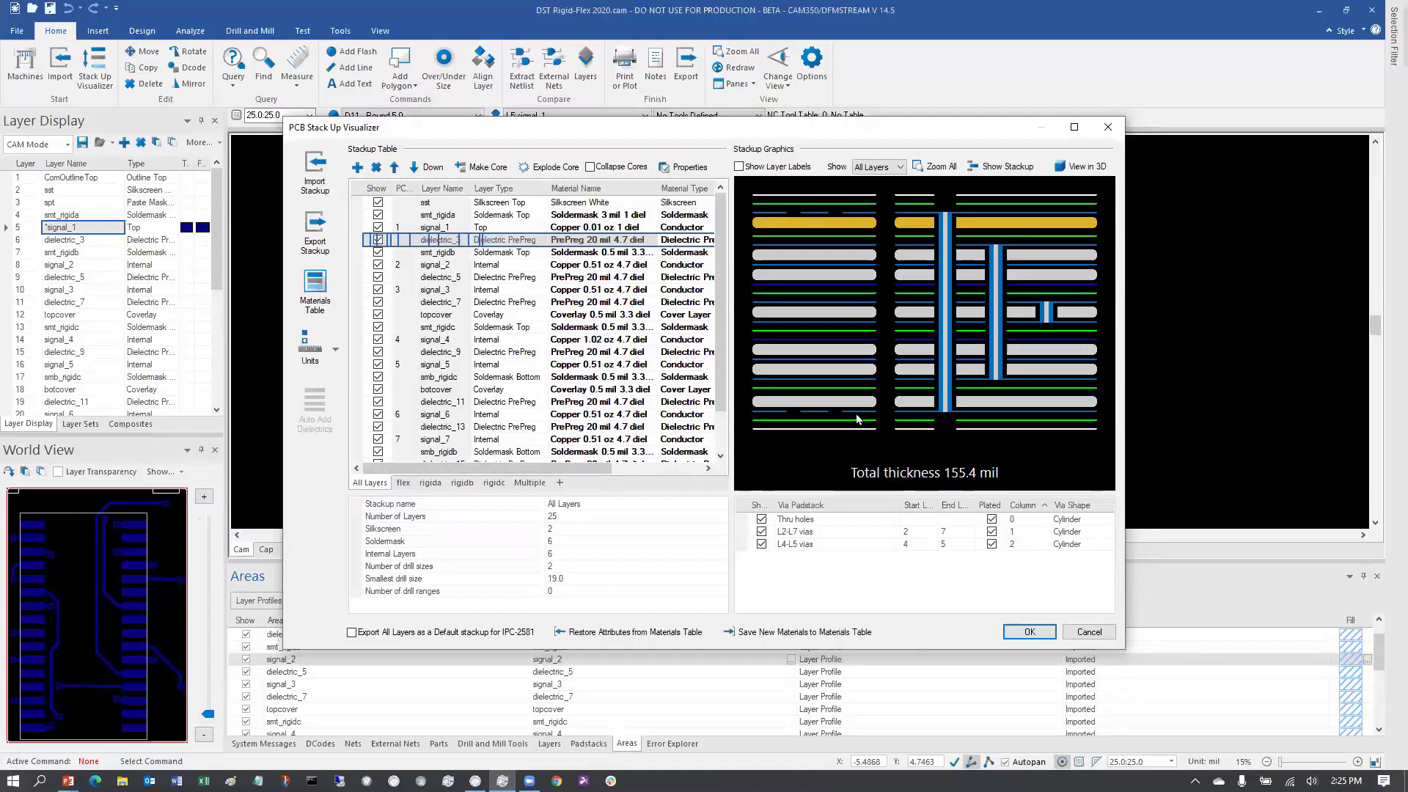
Step: View the flex stackup and highlight its topcover coverlay layer in the stackup graphic
click(405, 484)
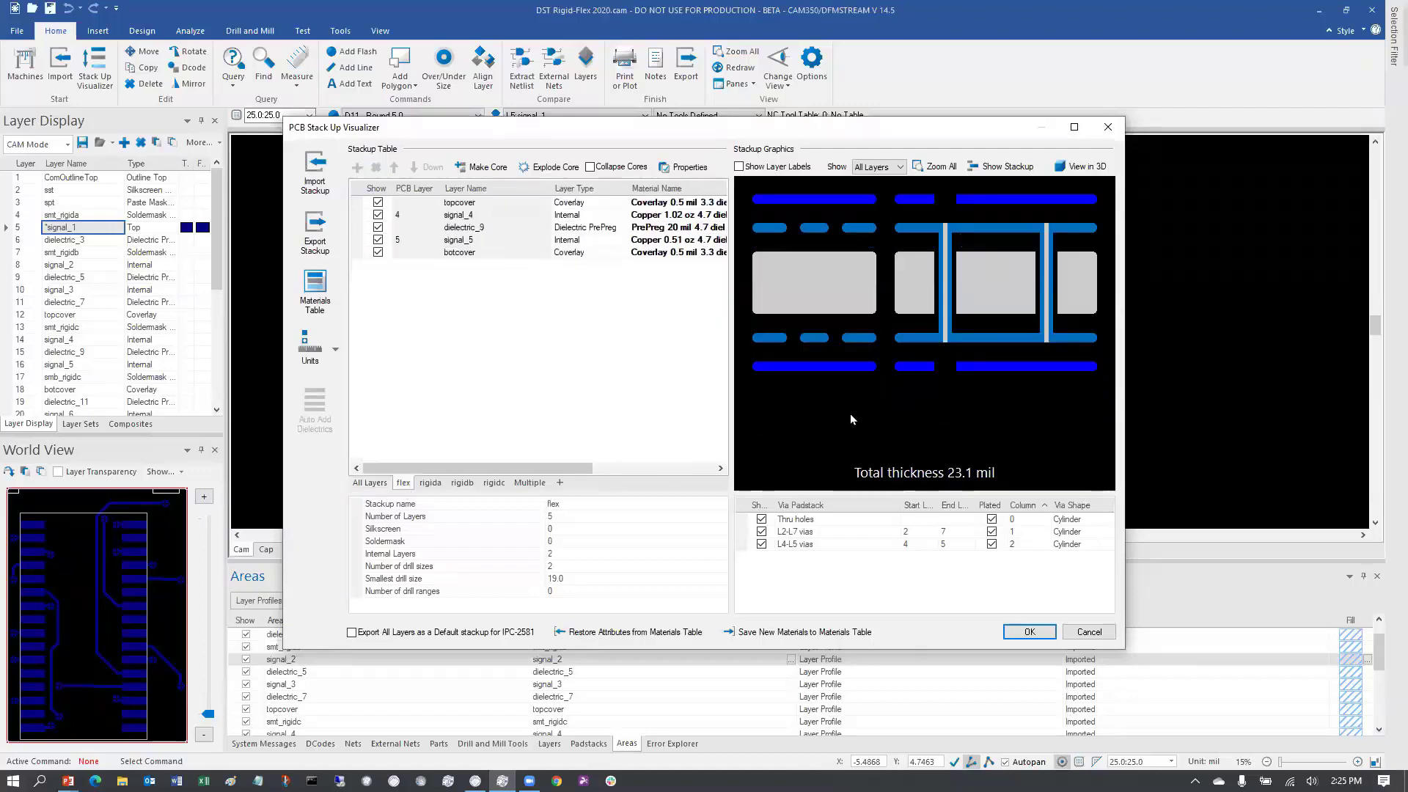
click(503, 201)
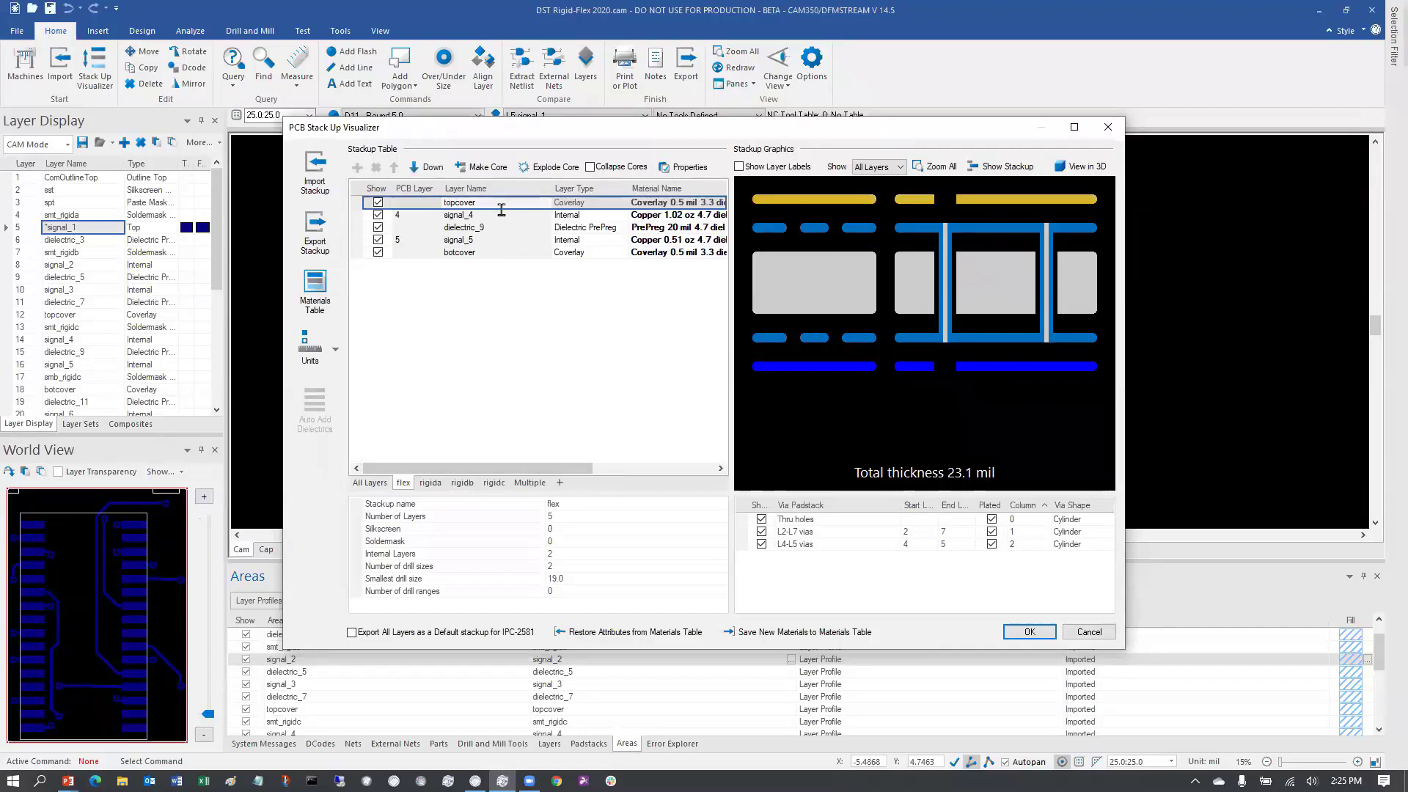
Step: Highlight botcover and the signal_4 to signal_5 layers of the flex stackup, and view the rigida, rigidb and rigidc stackups
click(492, 252)
drag(501, 217, 507, 242)
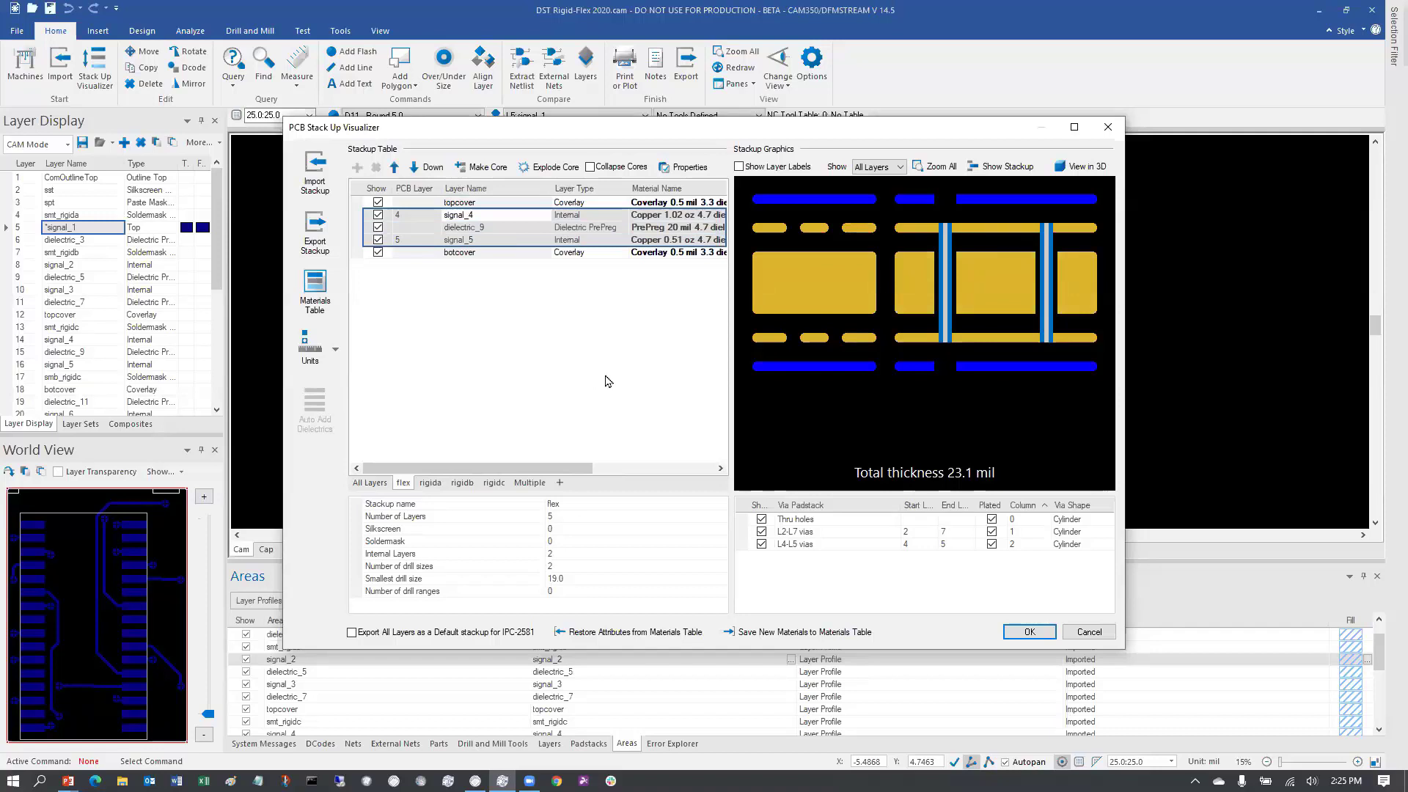
click(428, 483)
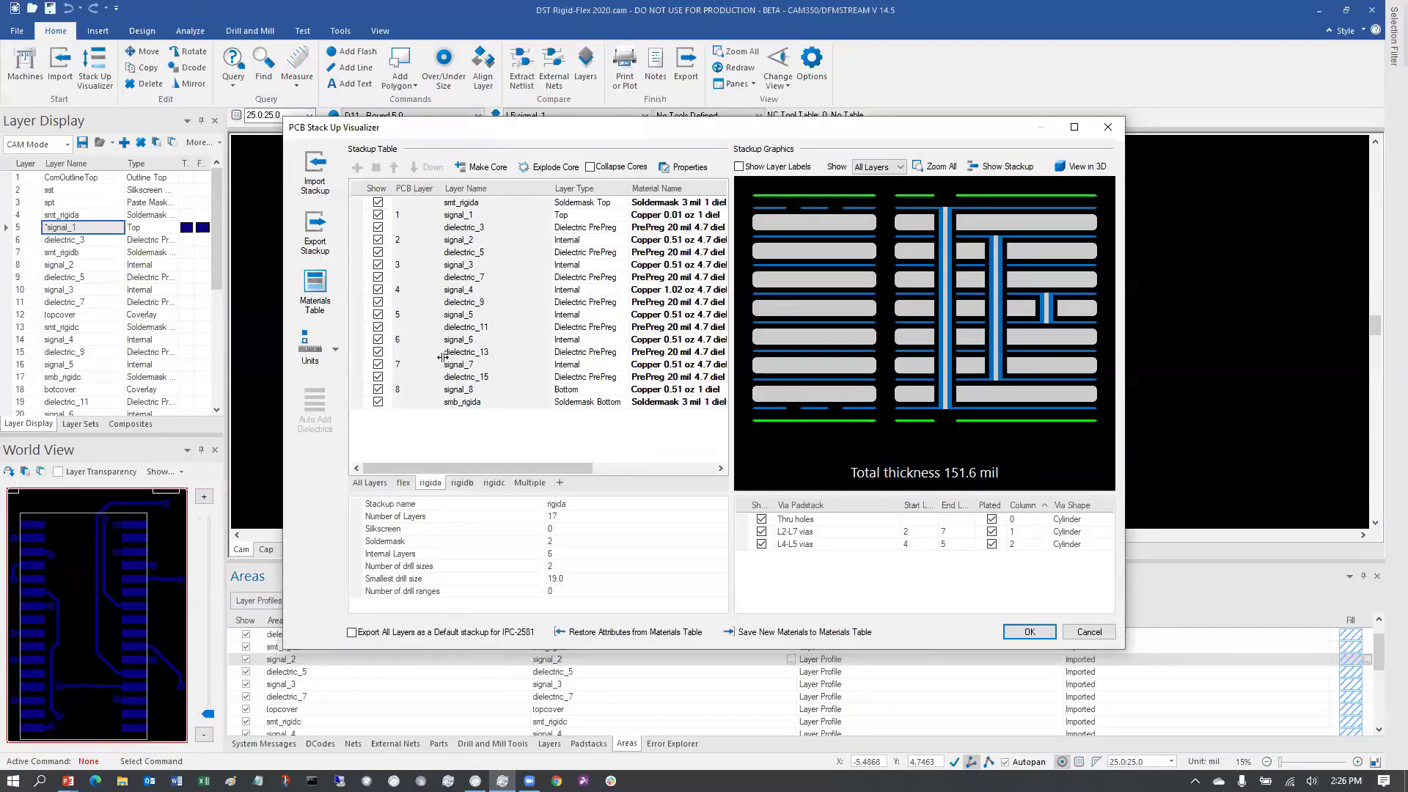
click(465, 489)
click(493, 488)
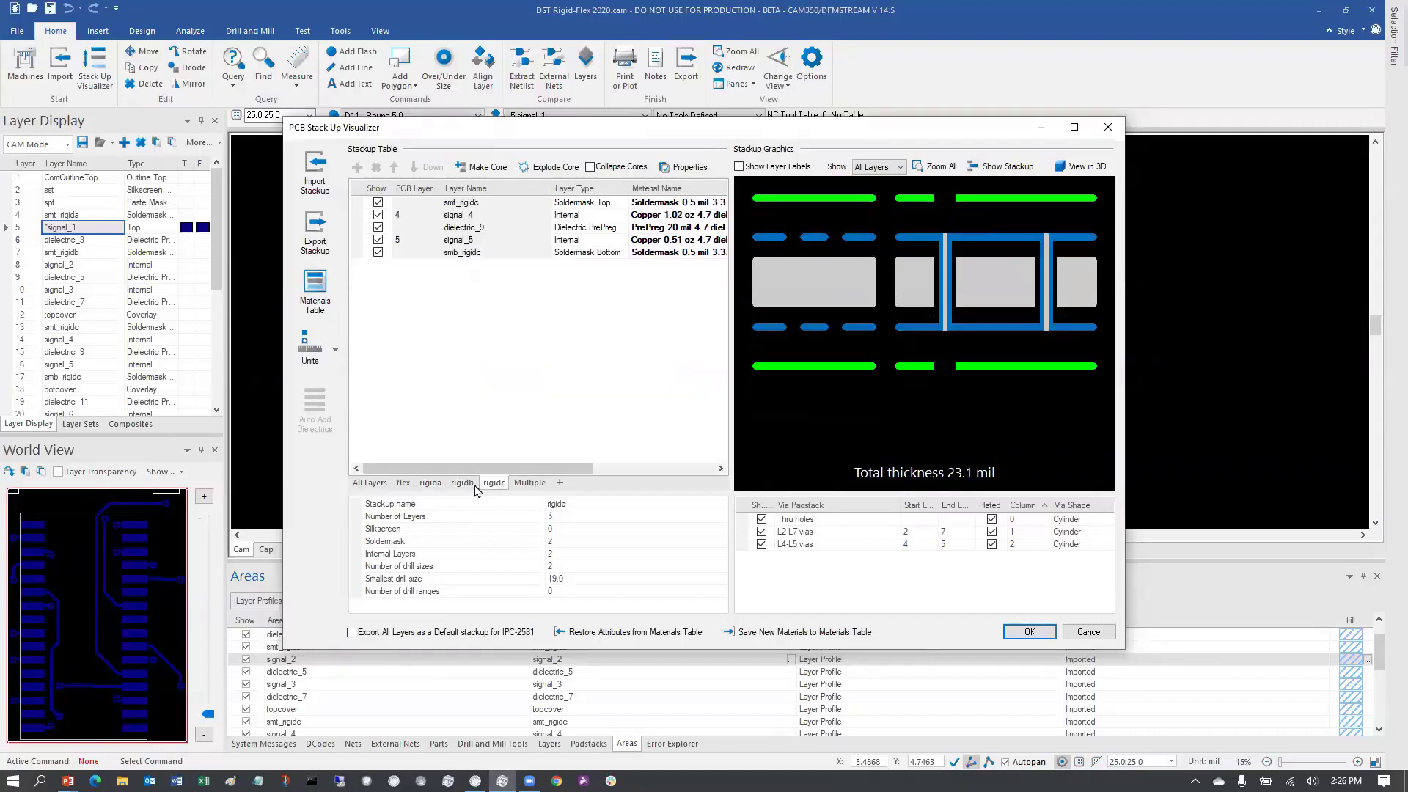
Step: Show the flex, rigida, rigidb and rigidc stackups together in the Multiple view, and place flex between rigida and rigidb
click(530, 483)
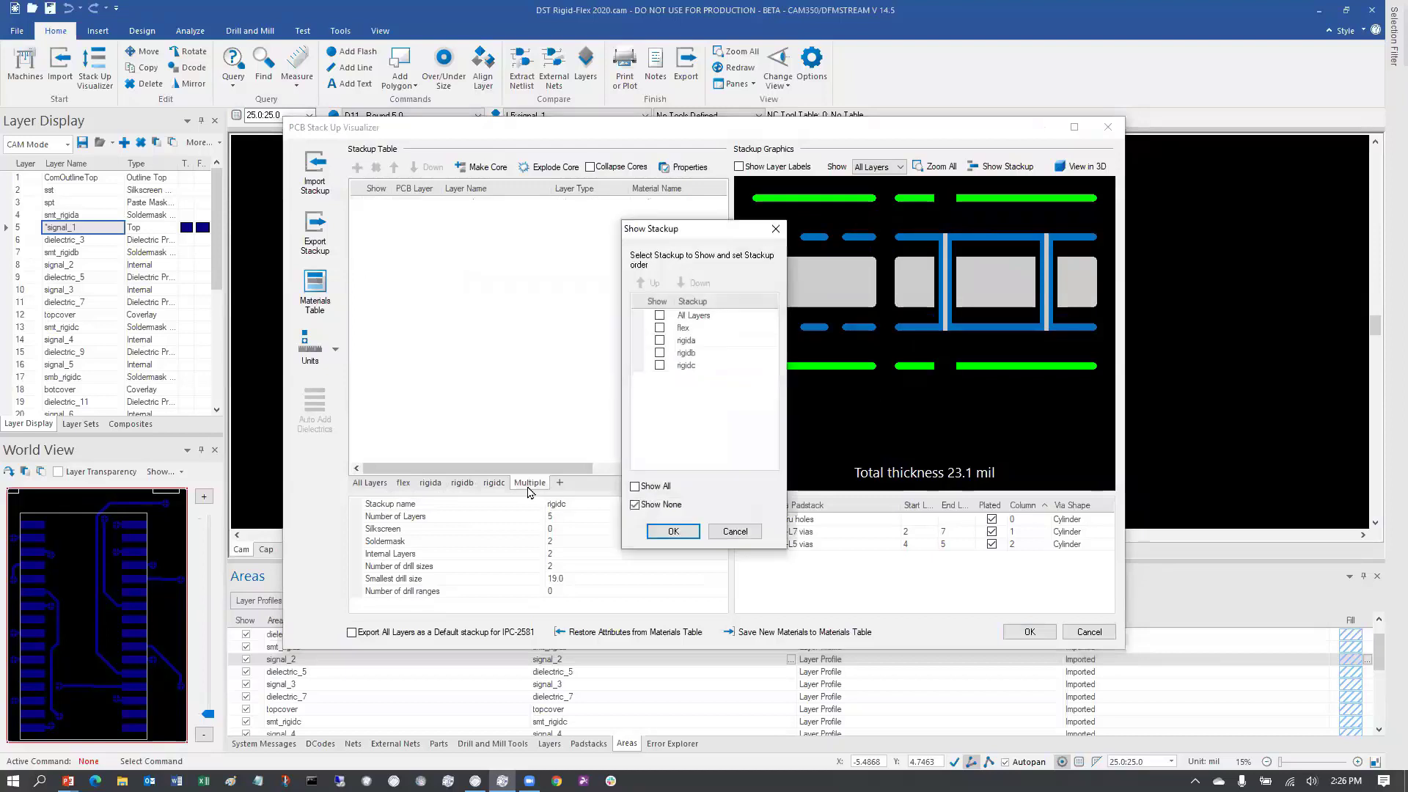
click(660, 328)
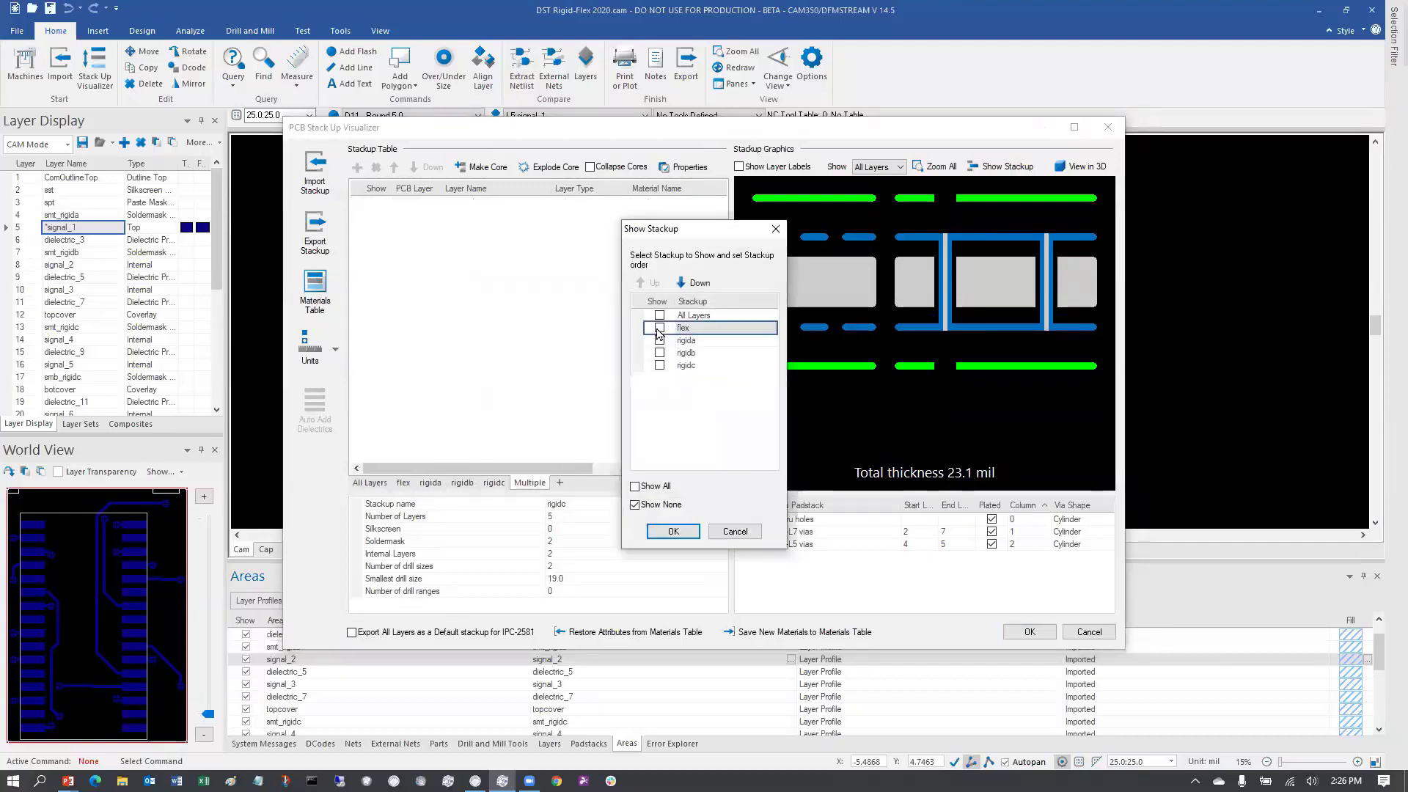
click(660, 340)
click(660, 353)
click(660, 365)
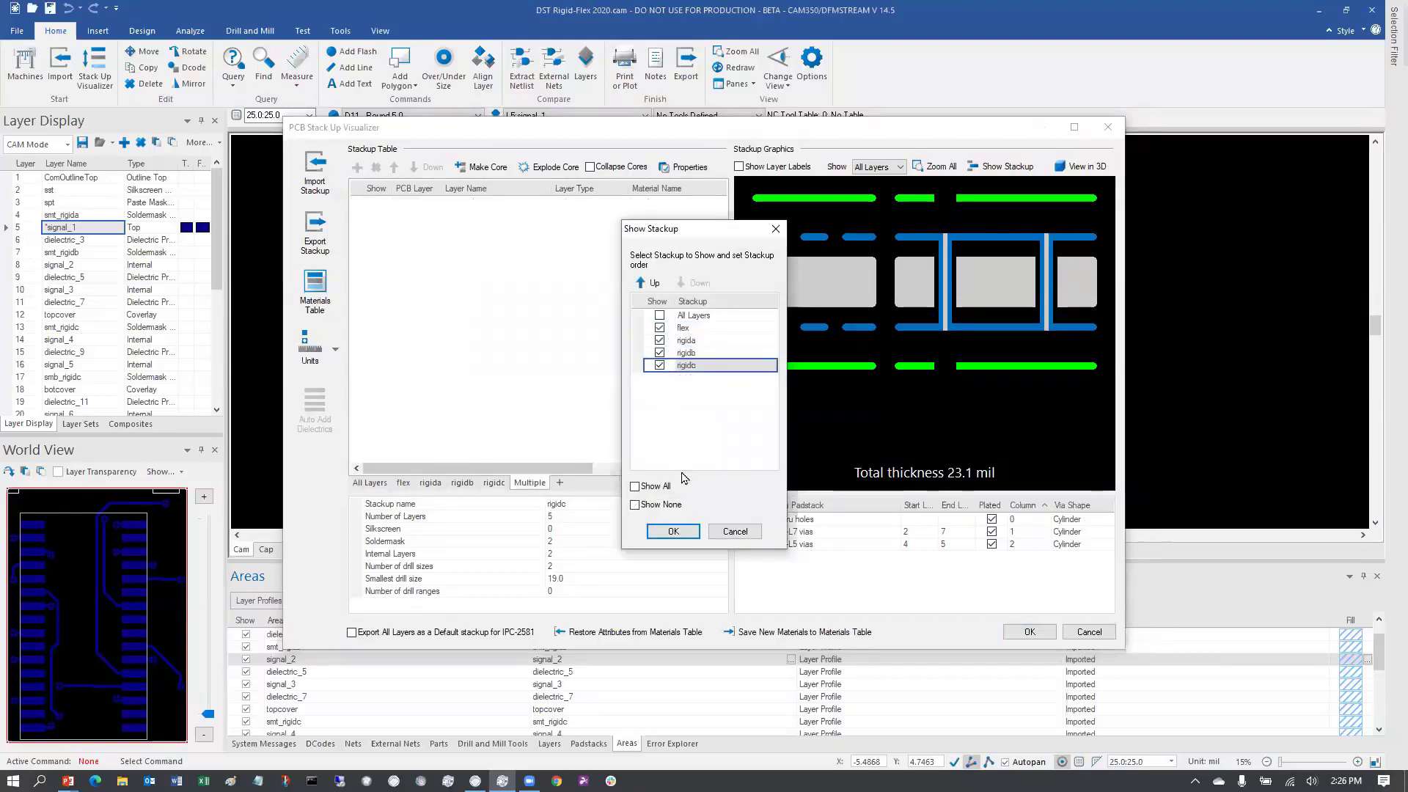
click(675, 537)
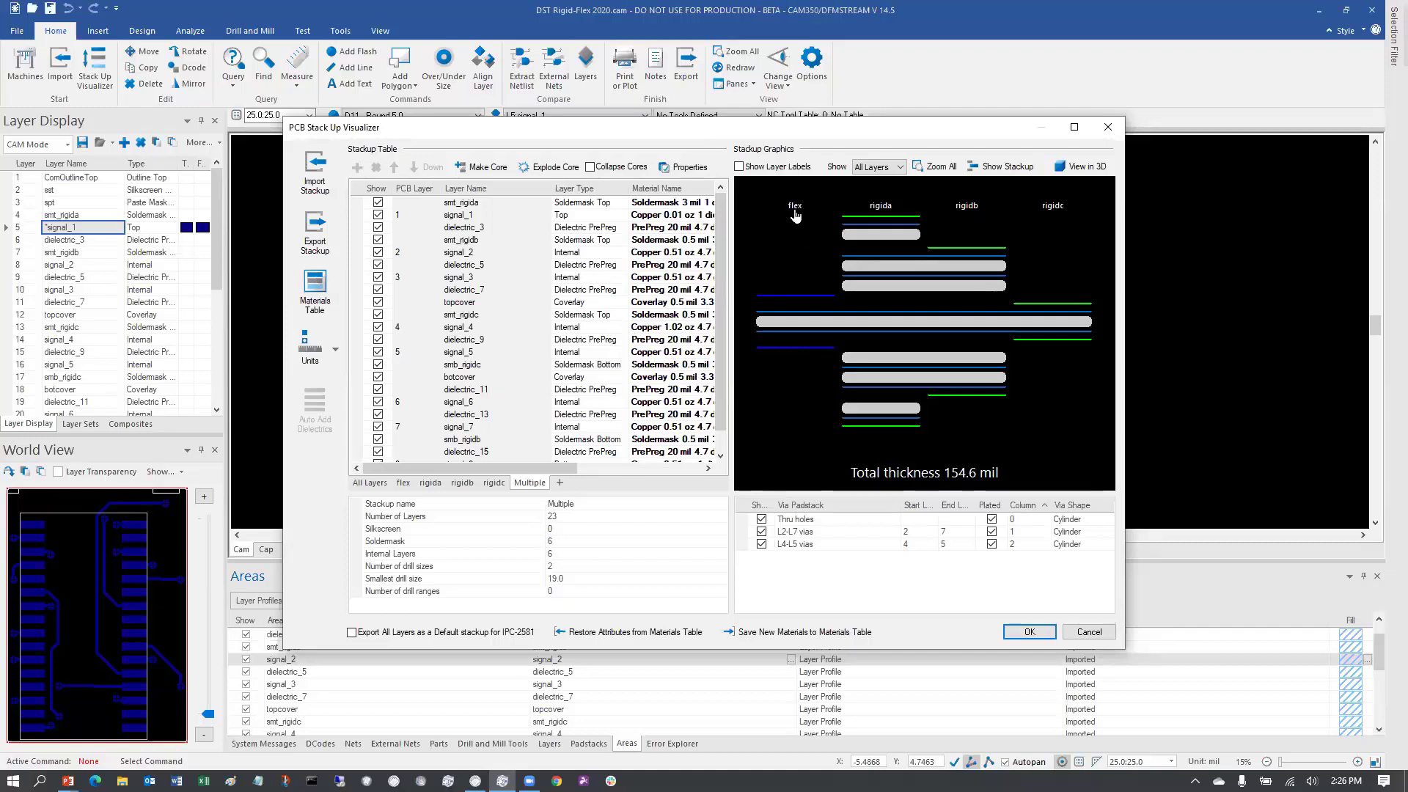
drag(794, 215, 904, 216)
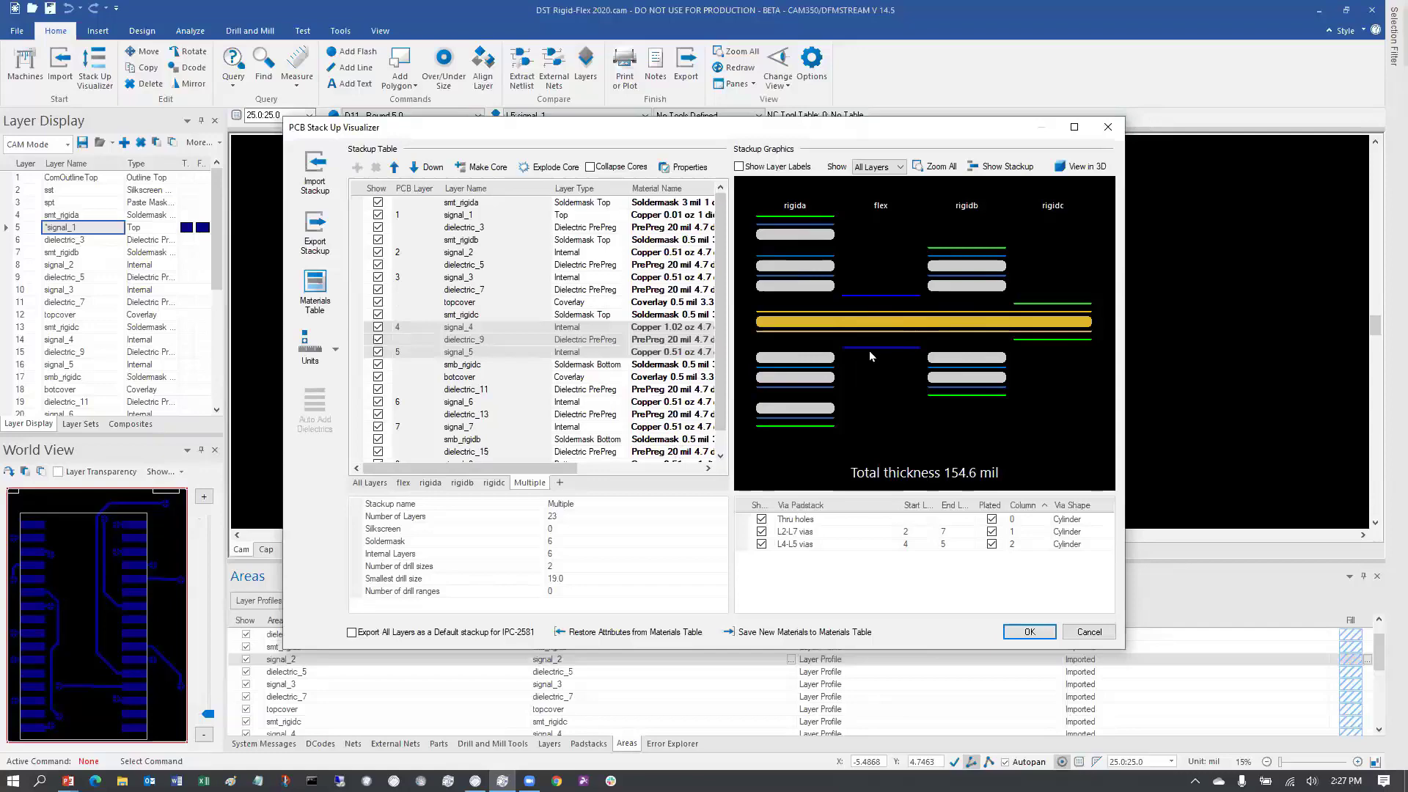
Step: View the combined stackups in 3D, tilt the model to inspect its layers, and close the 3D view
click(1088, 166)
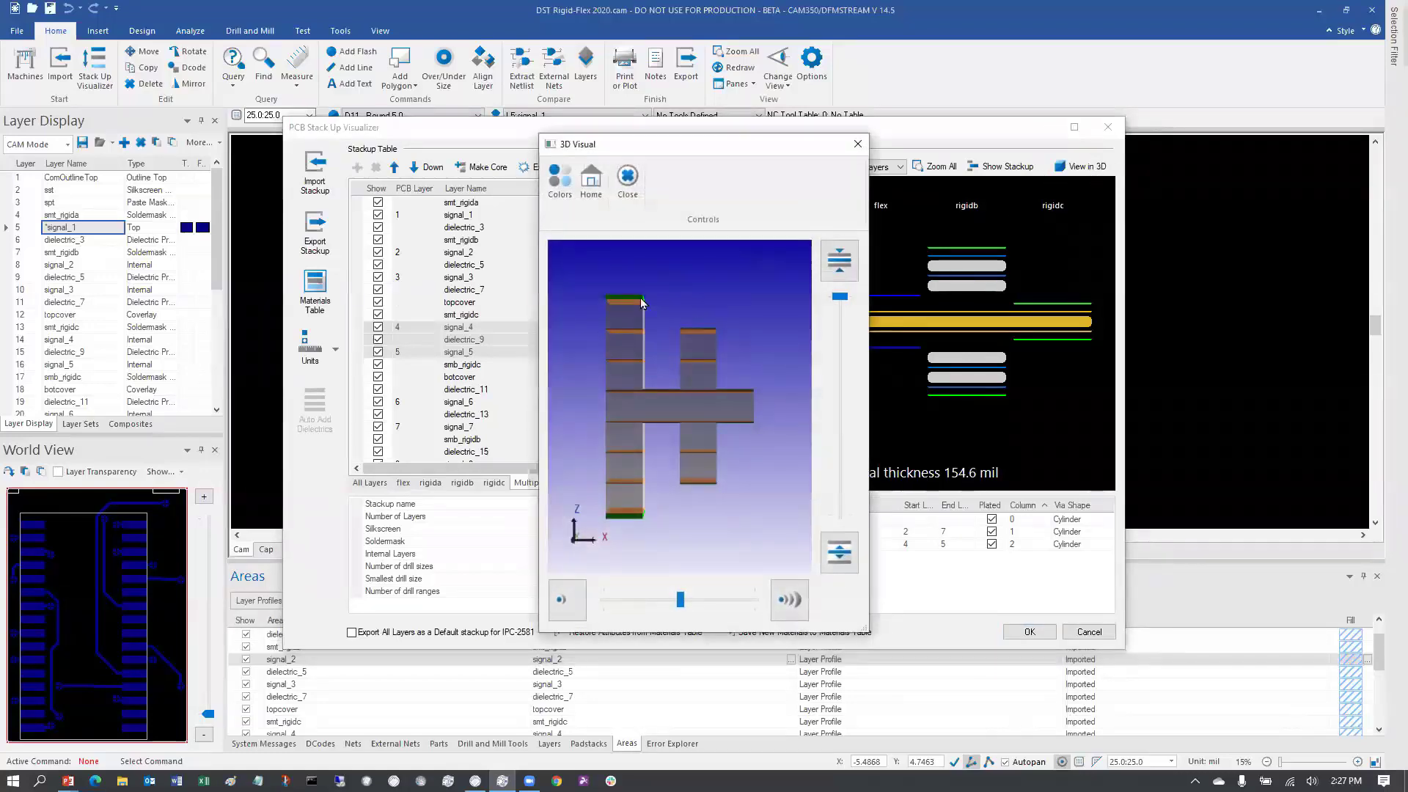
drag(661, 384, 667, 402)
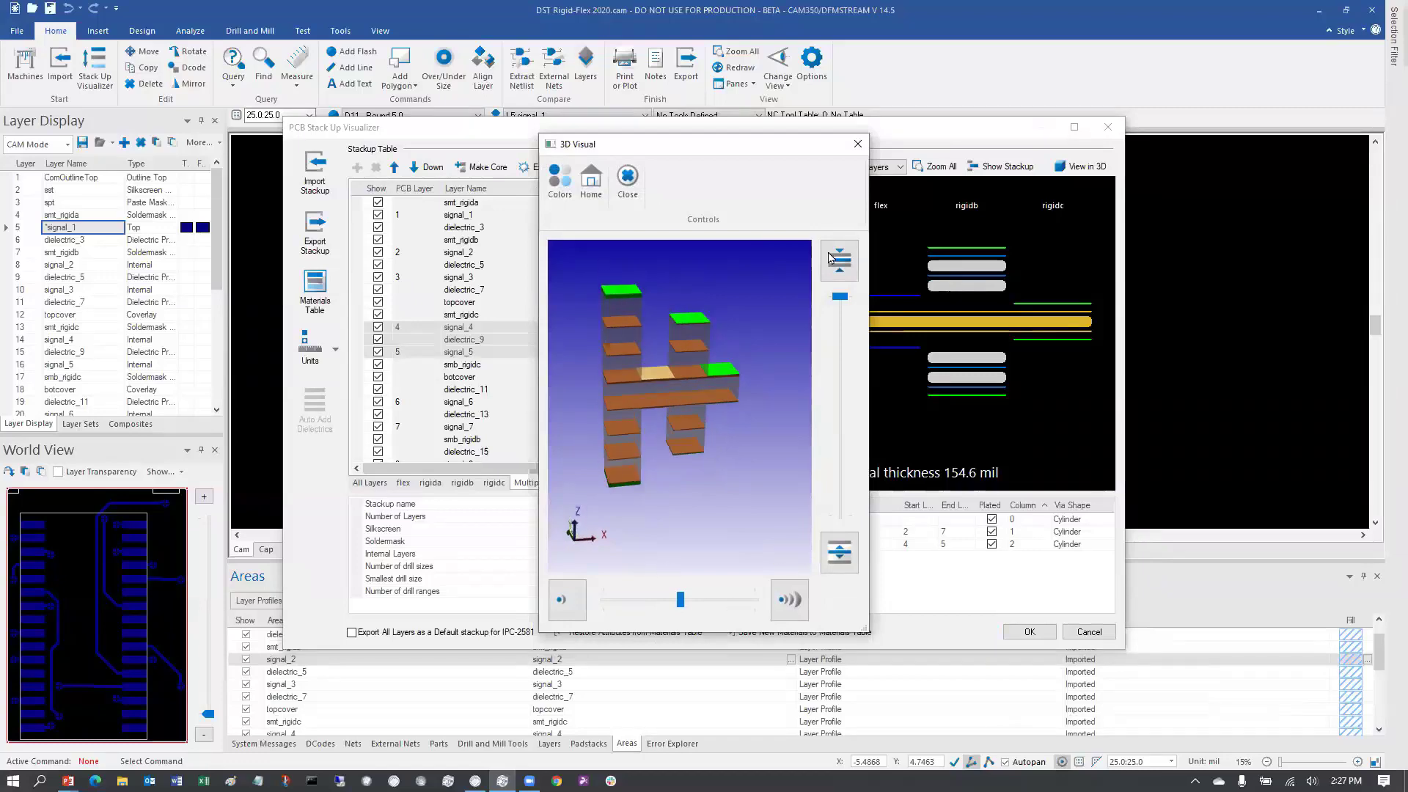
click(857, 142)
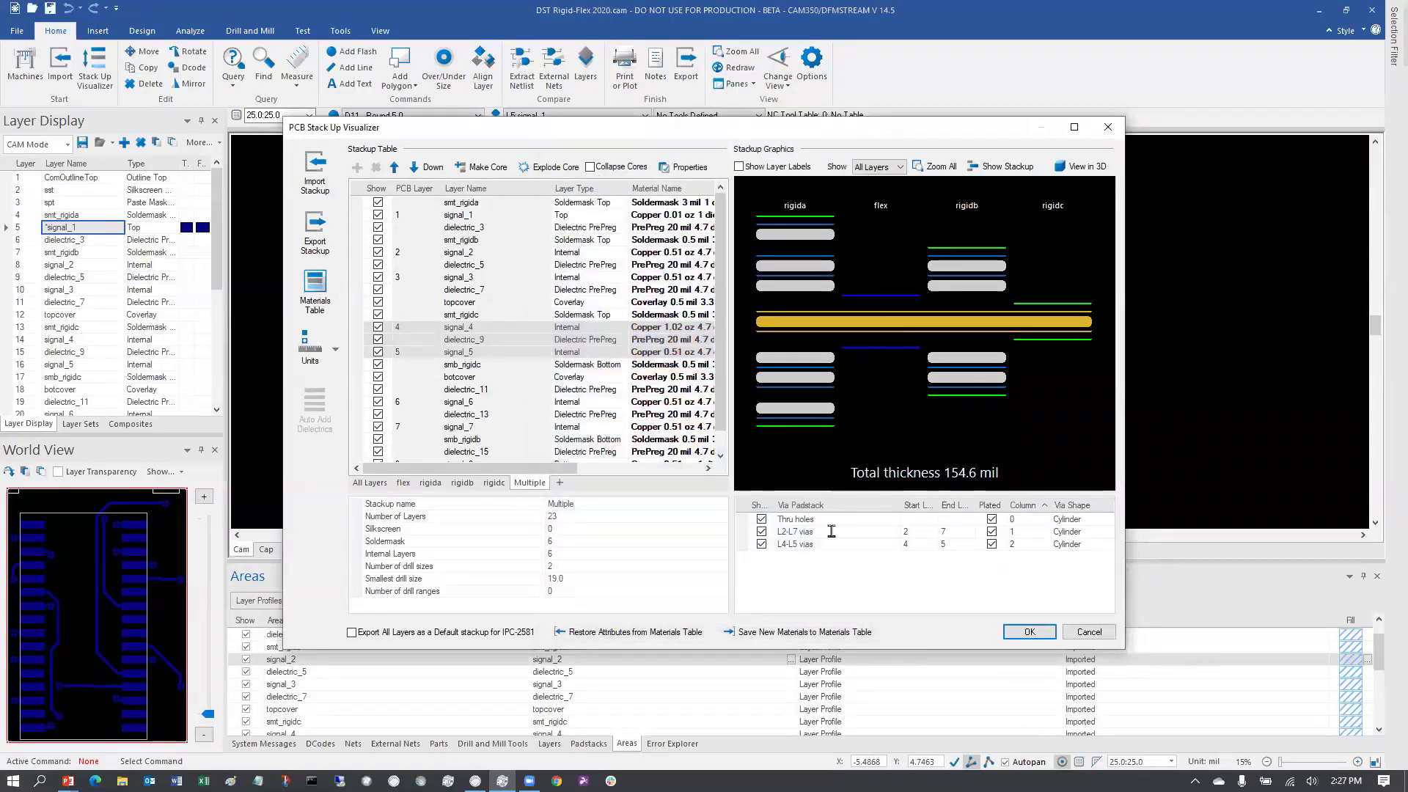
Step: Return to the All Layers stackup and examine its layers and vias up close in the stackup graphic
click(403, 482)
click(370, 483)
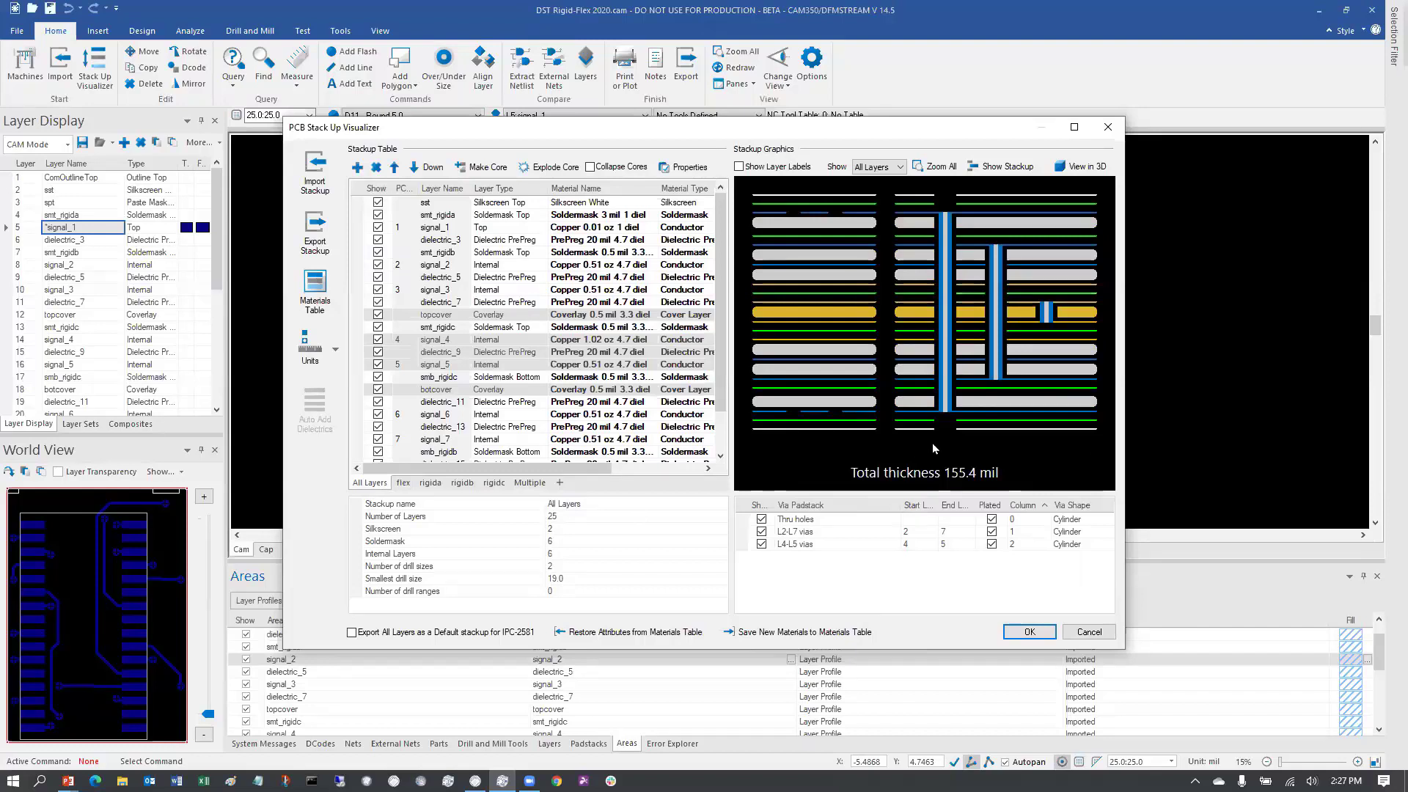
scroll(901, 318, up, 3)
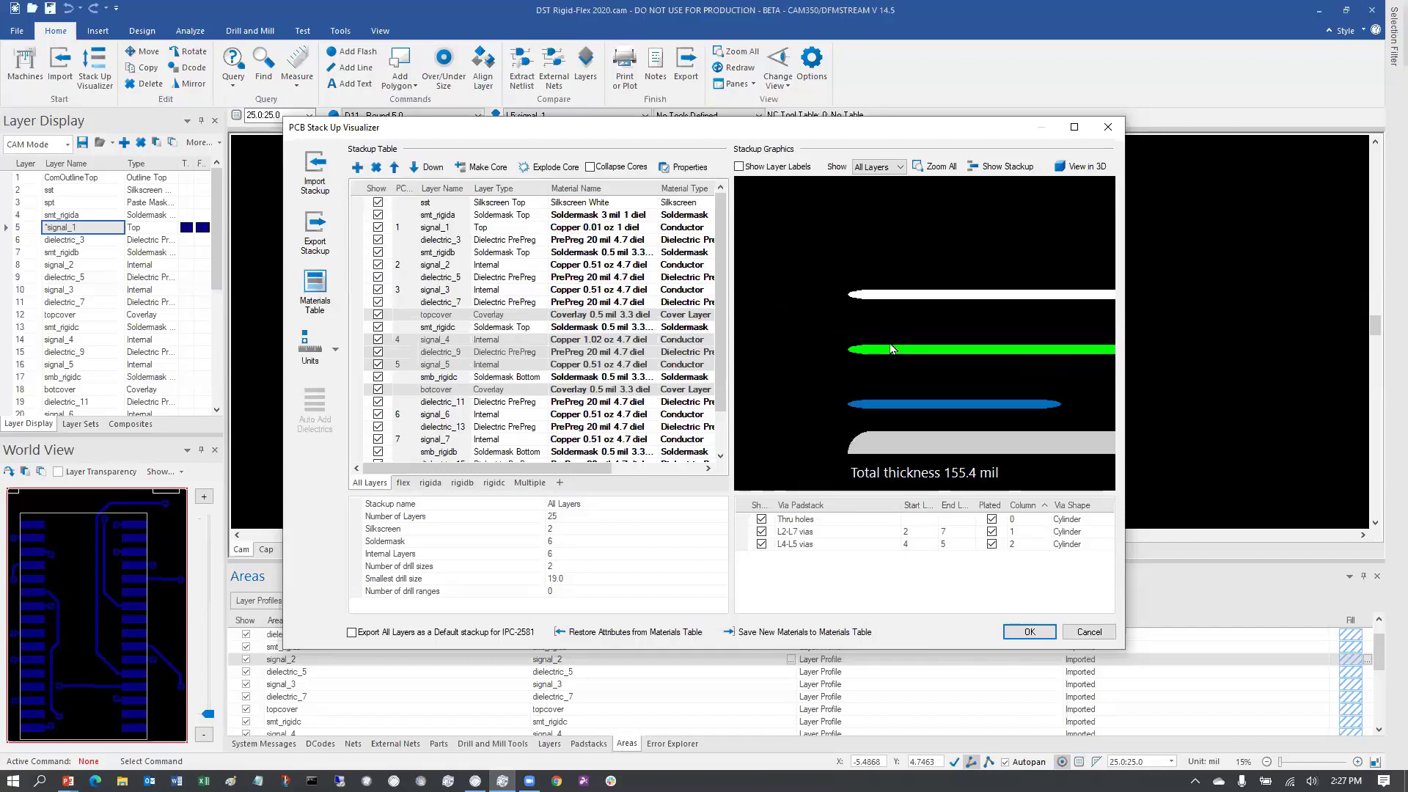
scroll(901, 319, down, 3)
scroll(900, 326, up, 3)
scroll(900, 328, down, 3)
scroll(902, 326, up, 2)
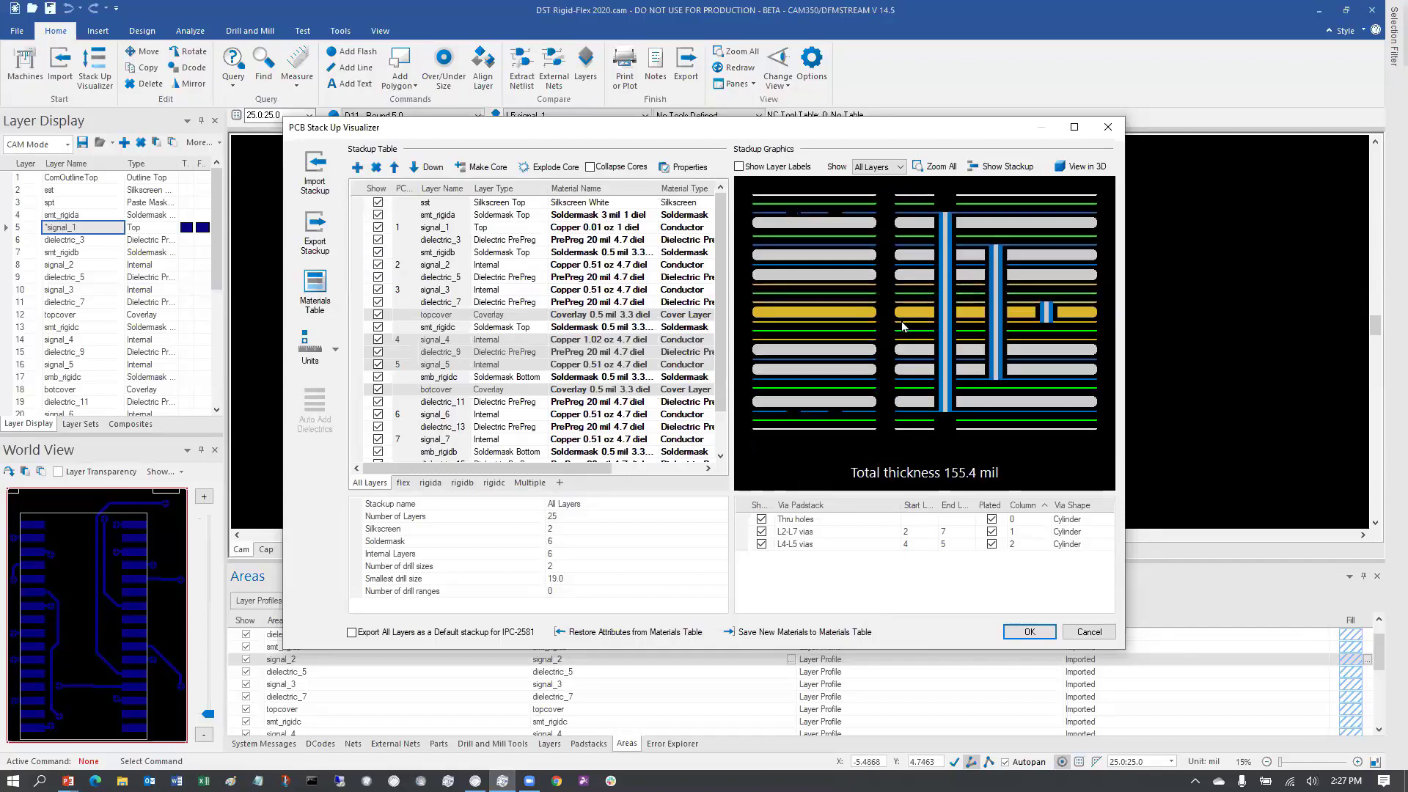
scroll(901, 326, down, 3)
scroll(902, 326, up, 4)
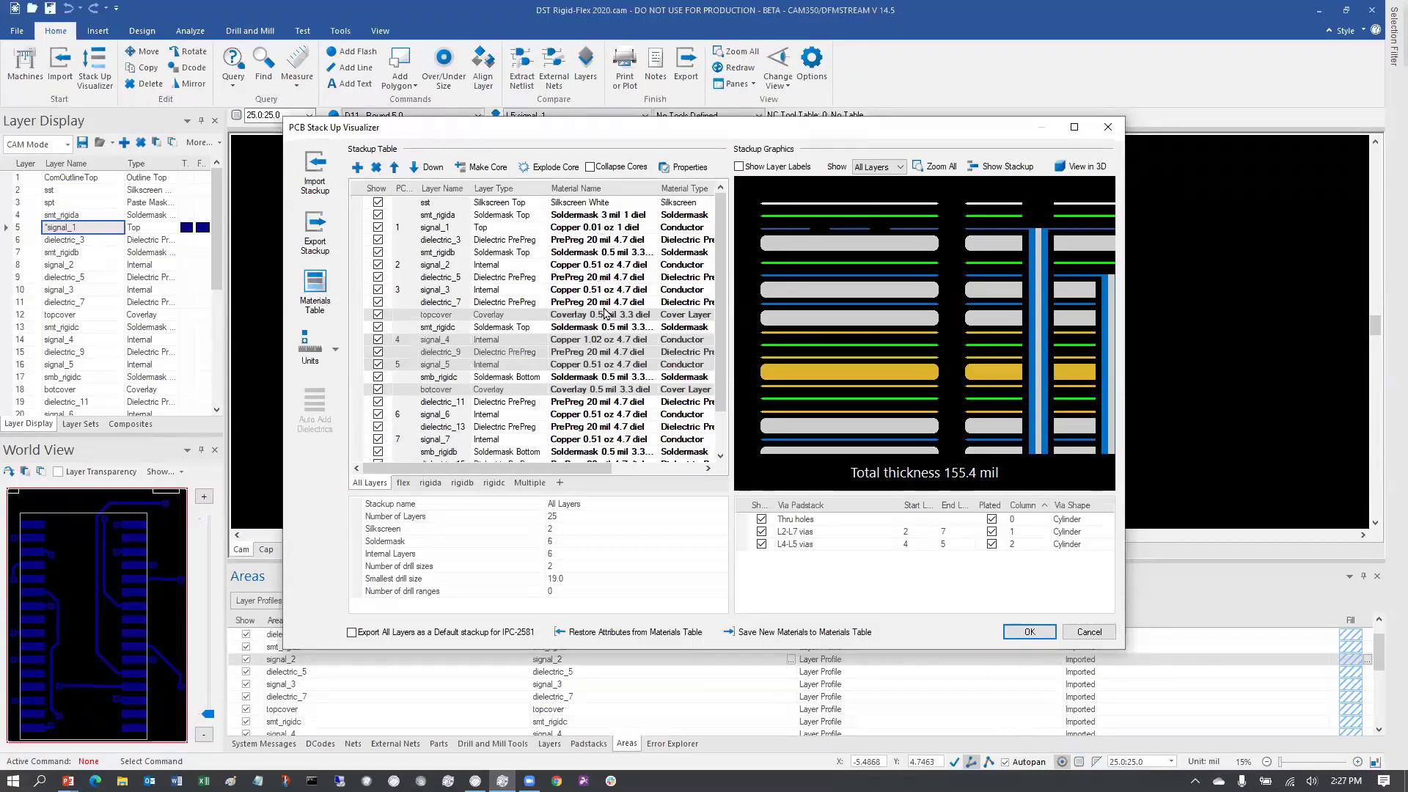
Step: Review the existing entries in the materials table, enlarging the list, and leave it without changes
click(314, 297)
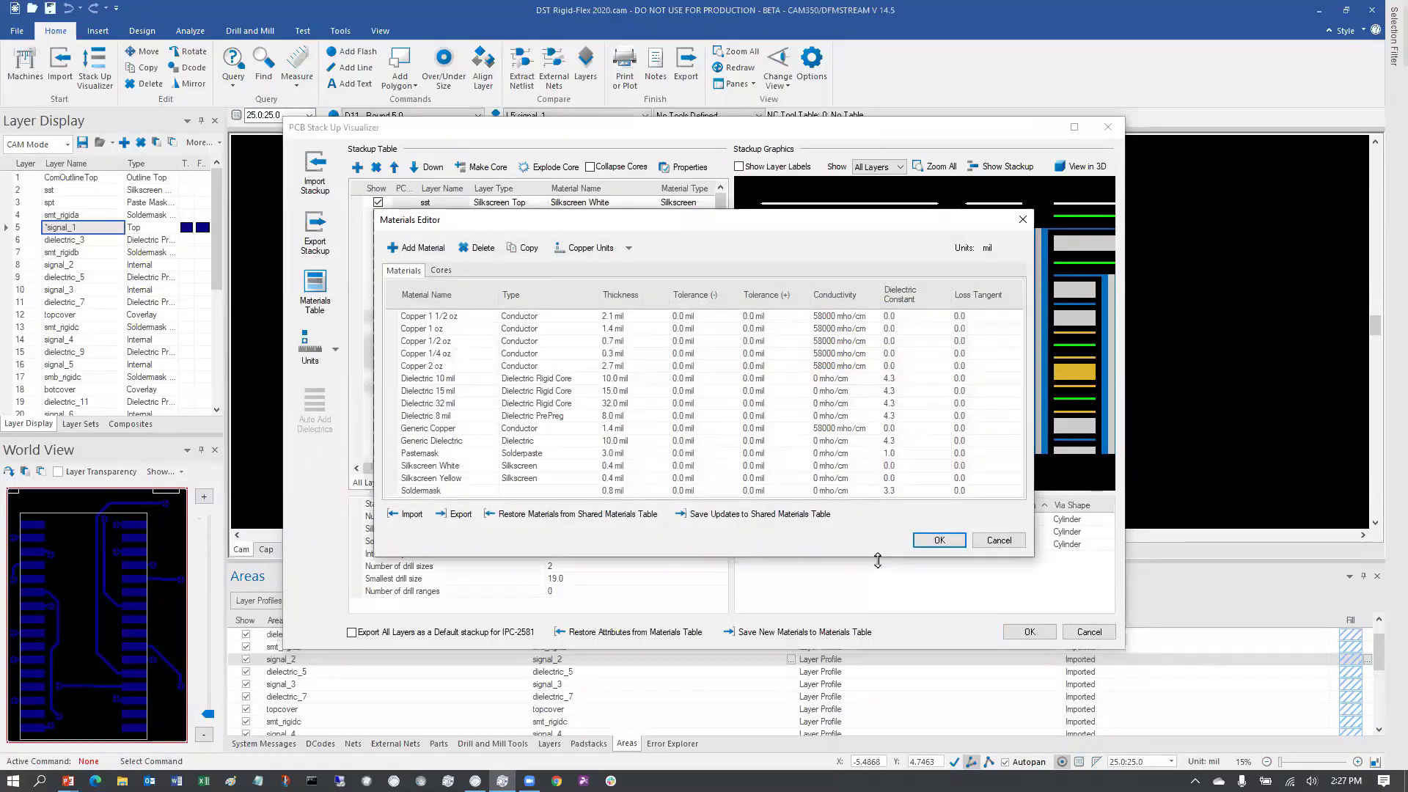
drag(877, 560, 877, 645)
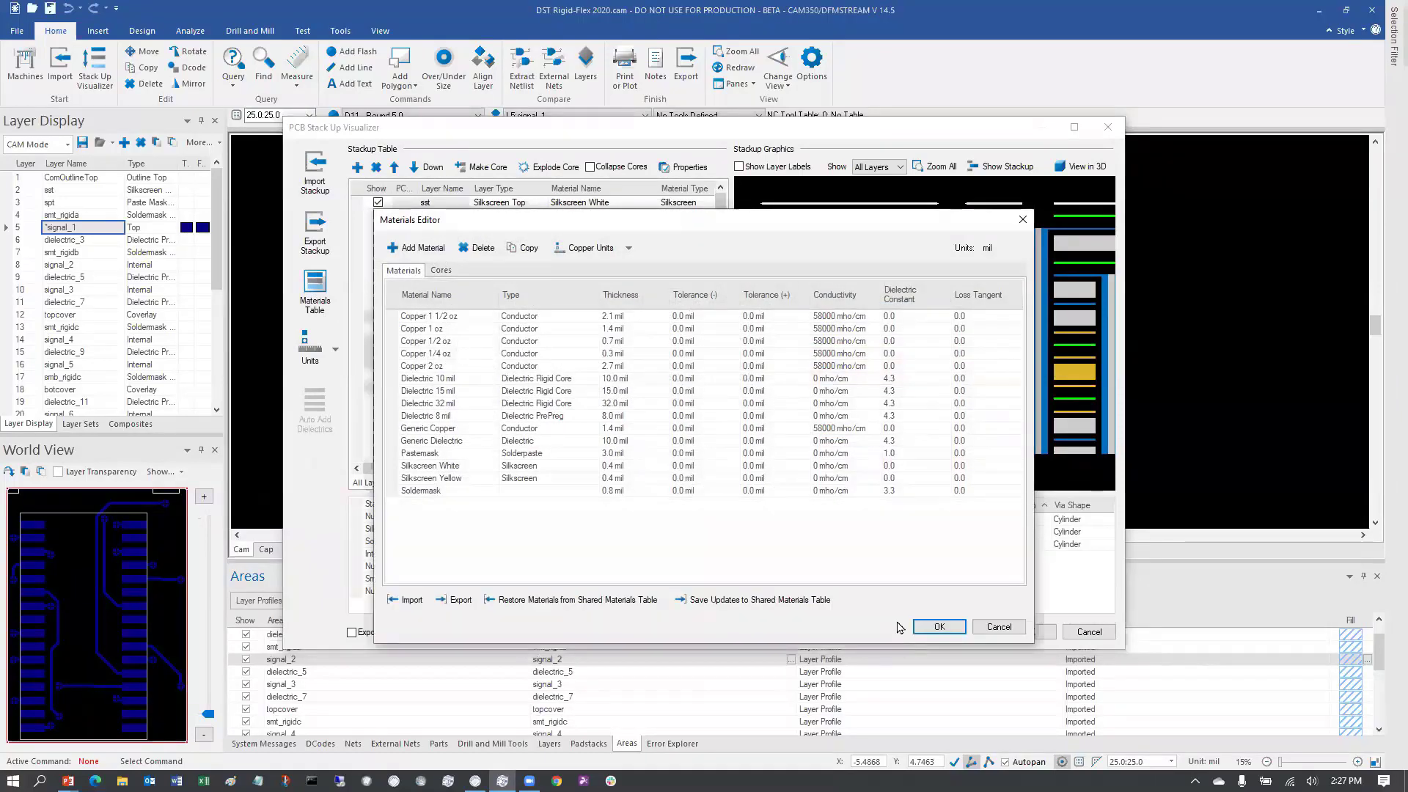
click(1006, 627)
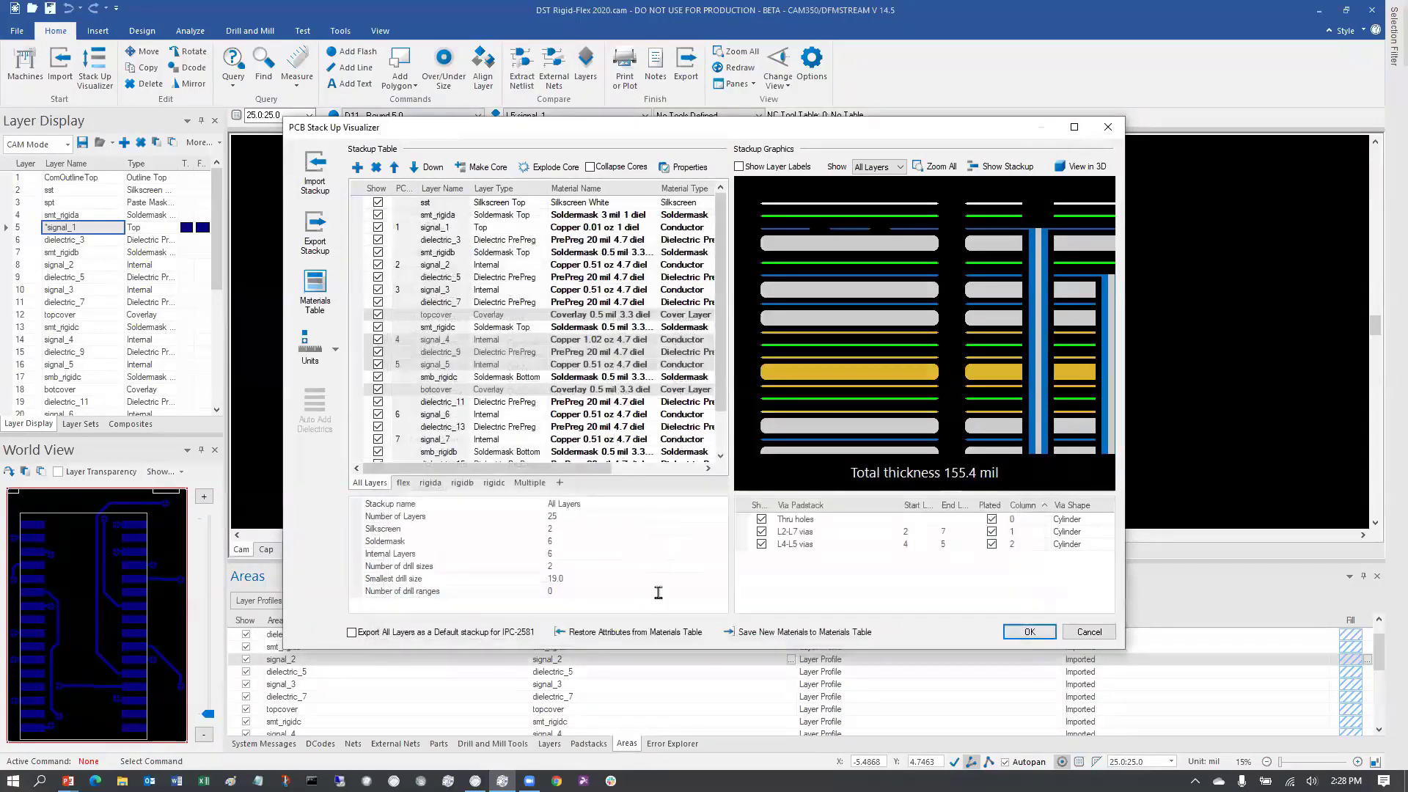
Step: Save the stackup's new materials to the materials table and review the added entries there
click(758, 635)
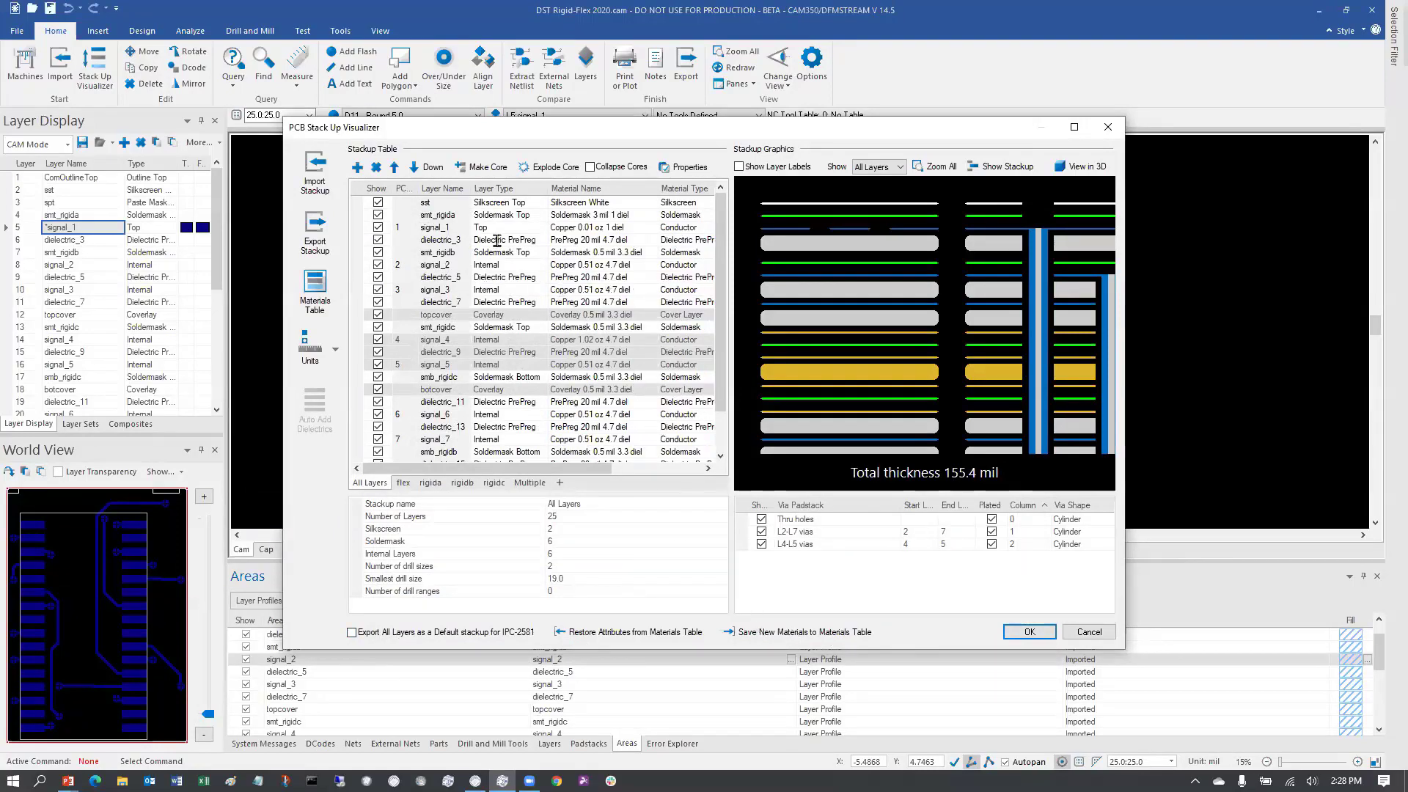
click(317, 289)
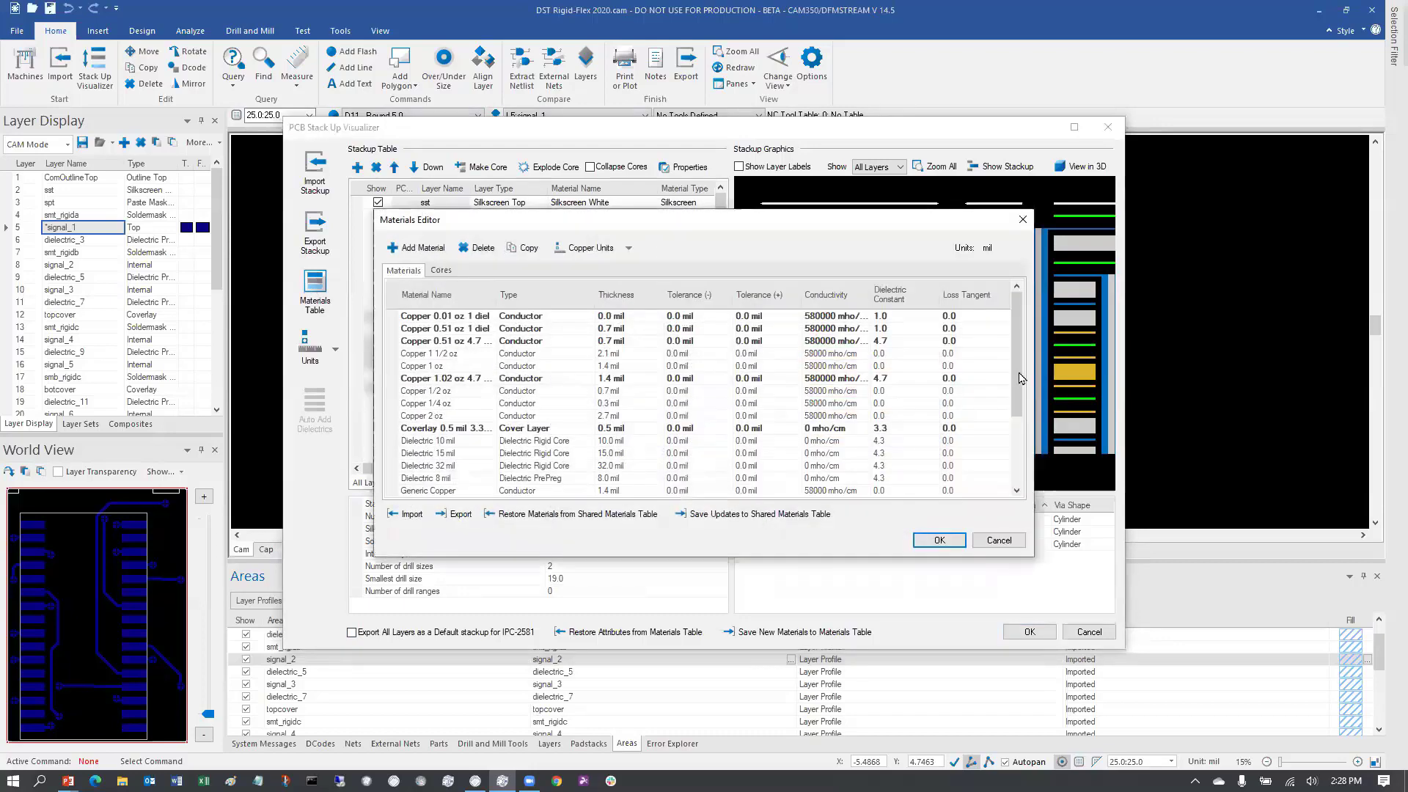
scroll(1012, 455, down, 3)
scroll(1013, 390, up, 3)
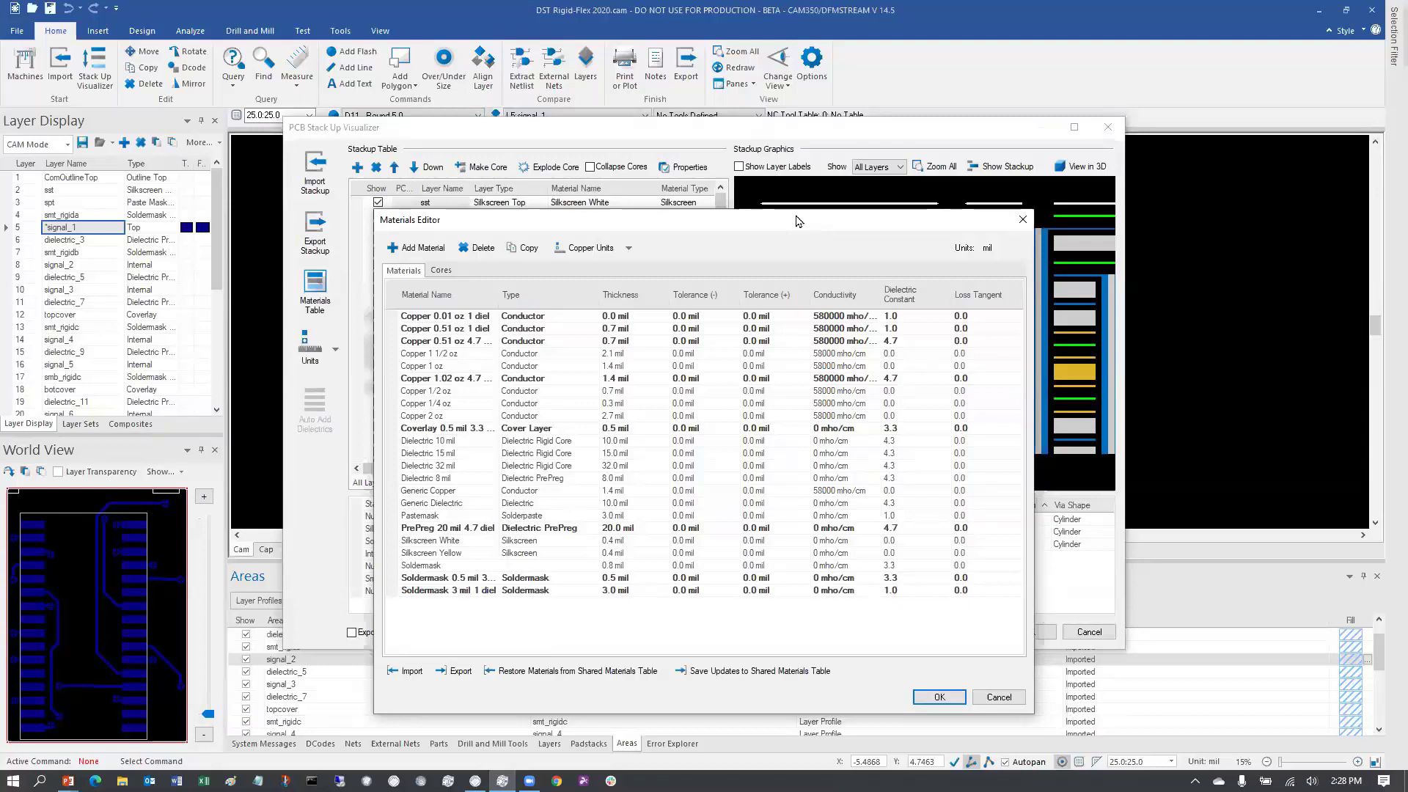
Step: Highlight the new 0.01 oz and 0.51 oz copper materials, save the updates to the shared materials table, and accept the table
click(574, 318)
click(570, 330)
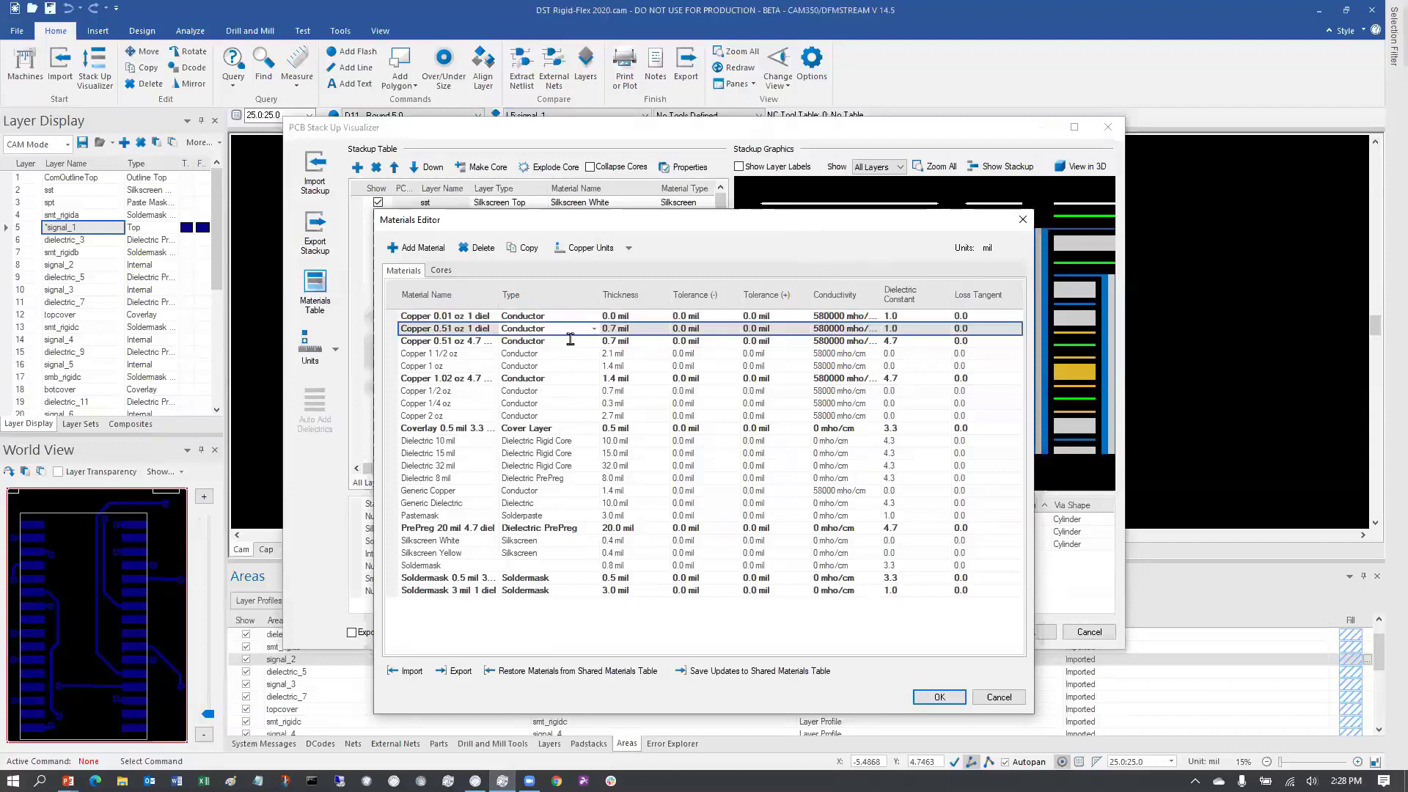
click(570, 340)
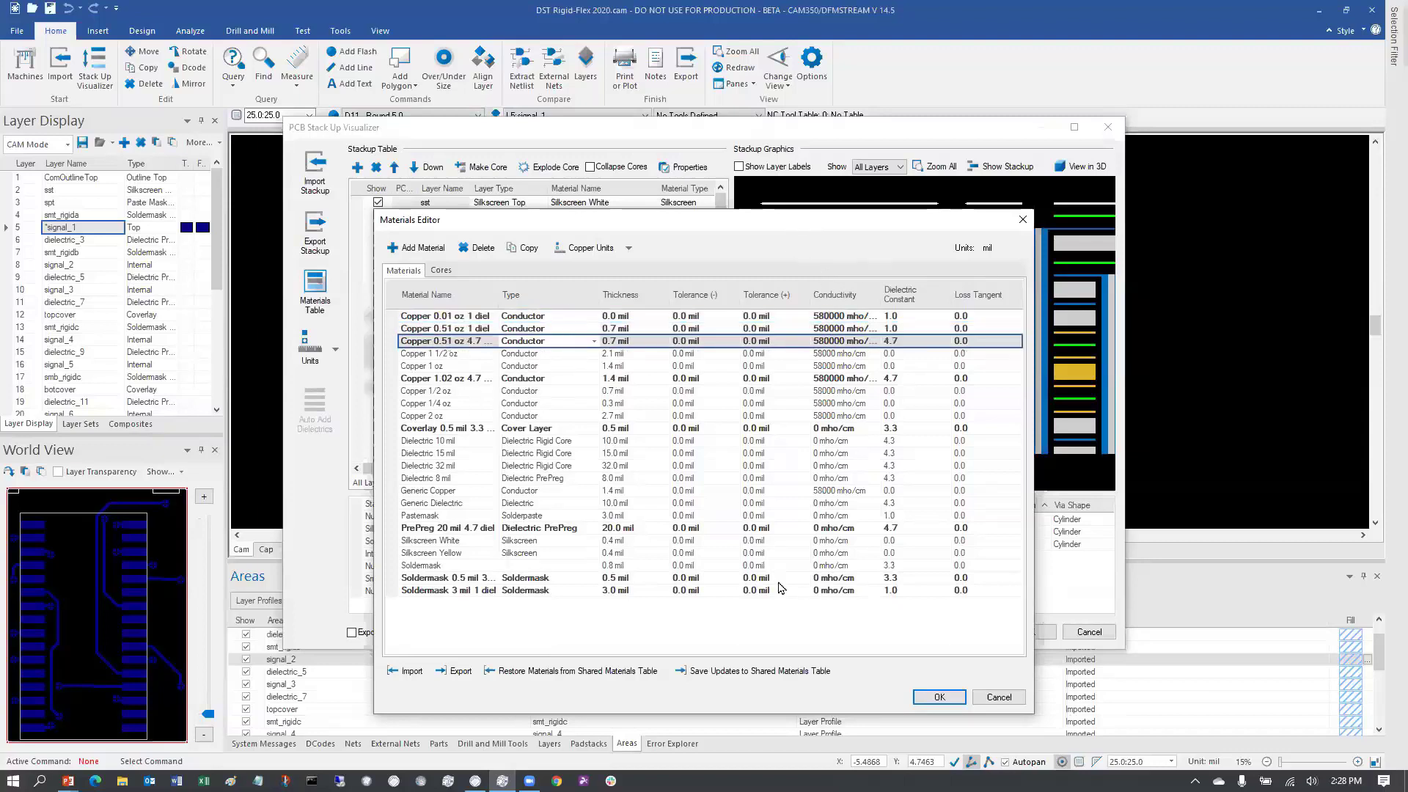
click(761, 683)
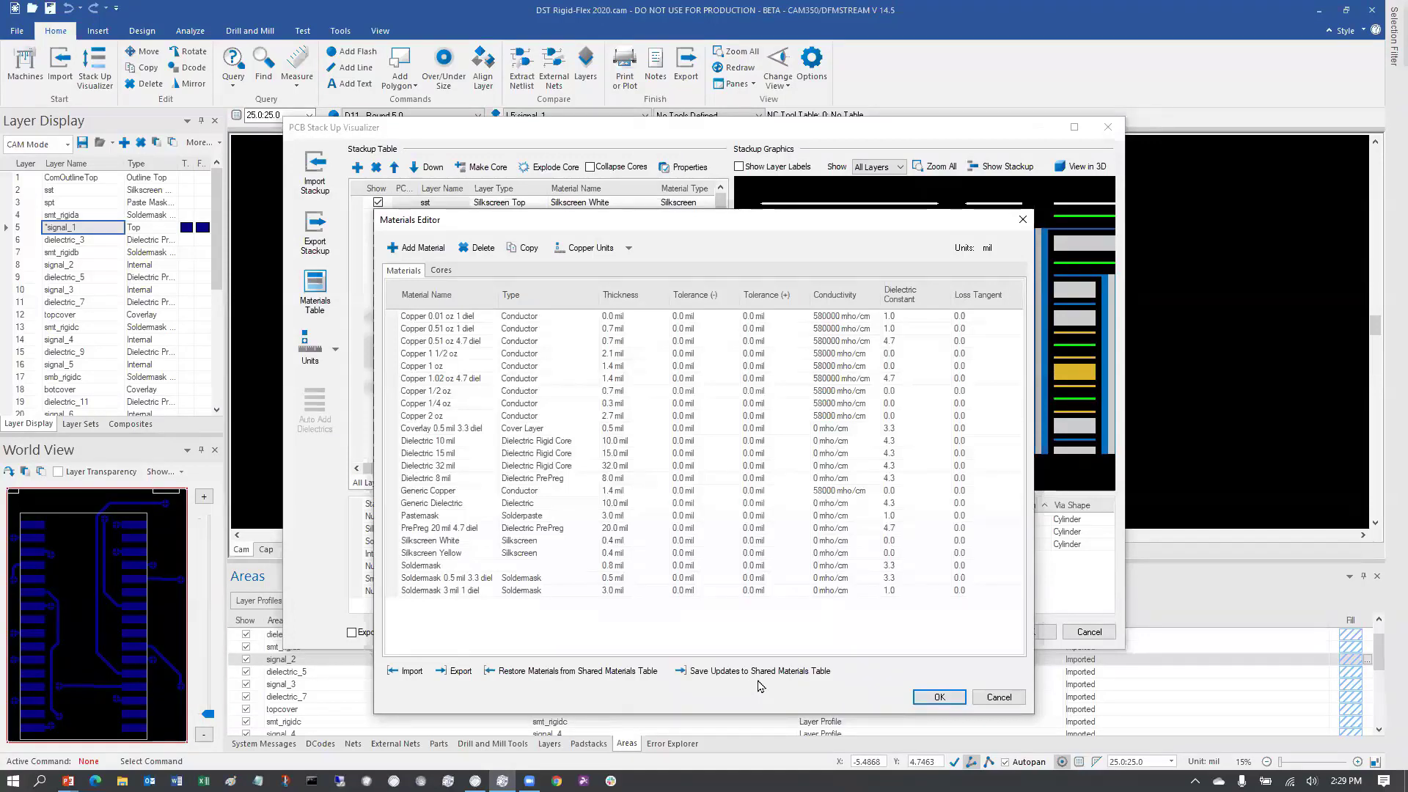
click(942, 697)
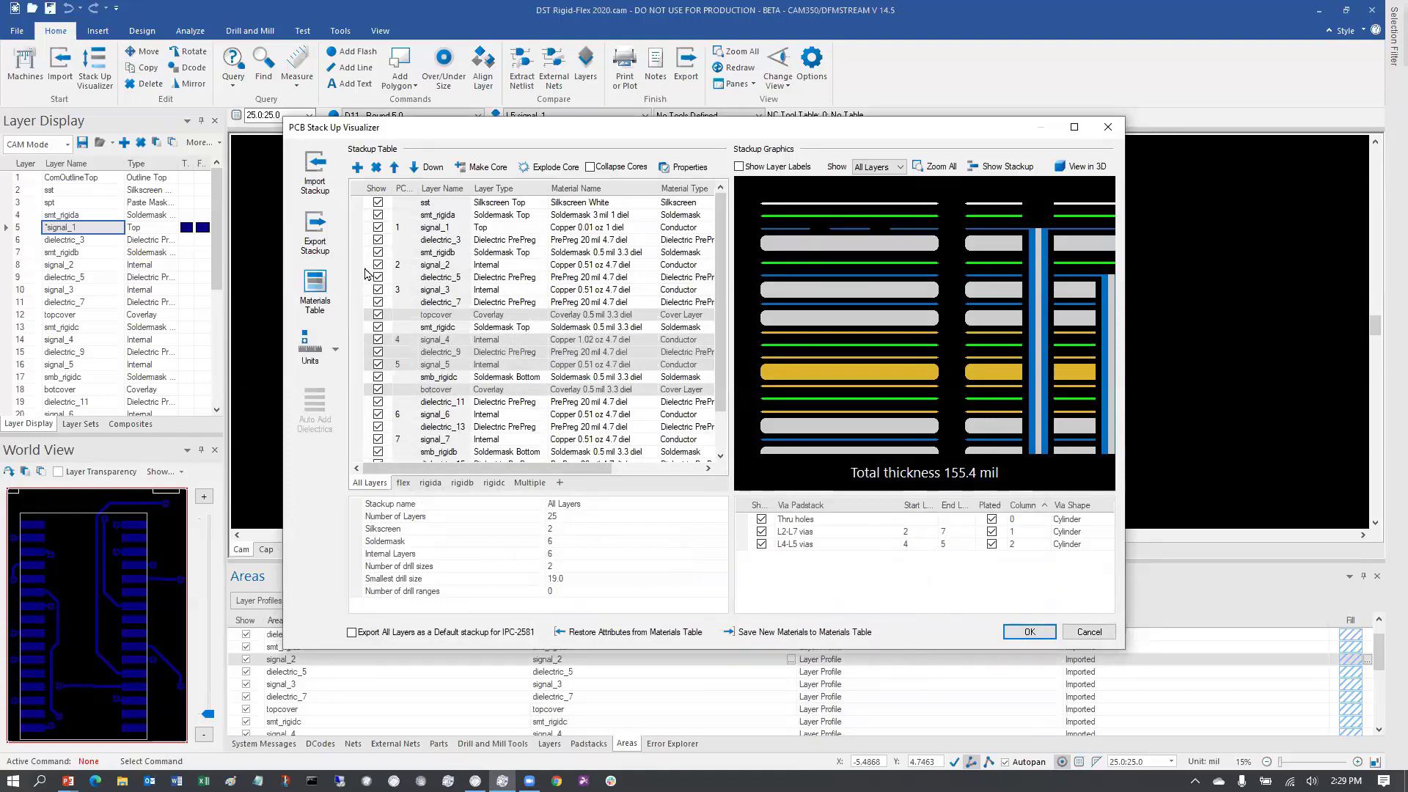
Step: Highlight dielectric_3, signal_1 together with dielectric_3, and dielectric_5 in the All Layers stackup
click(622, 241)
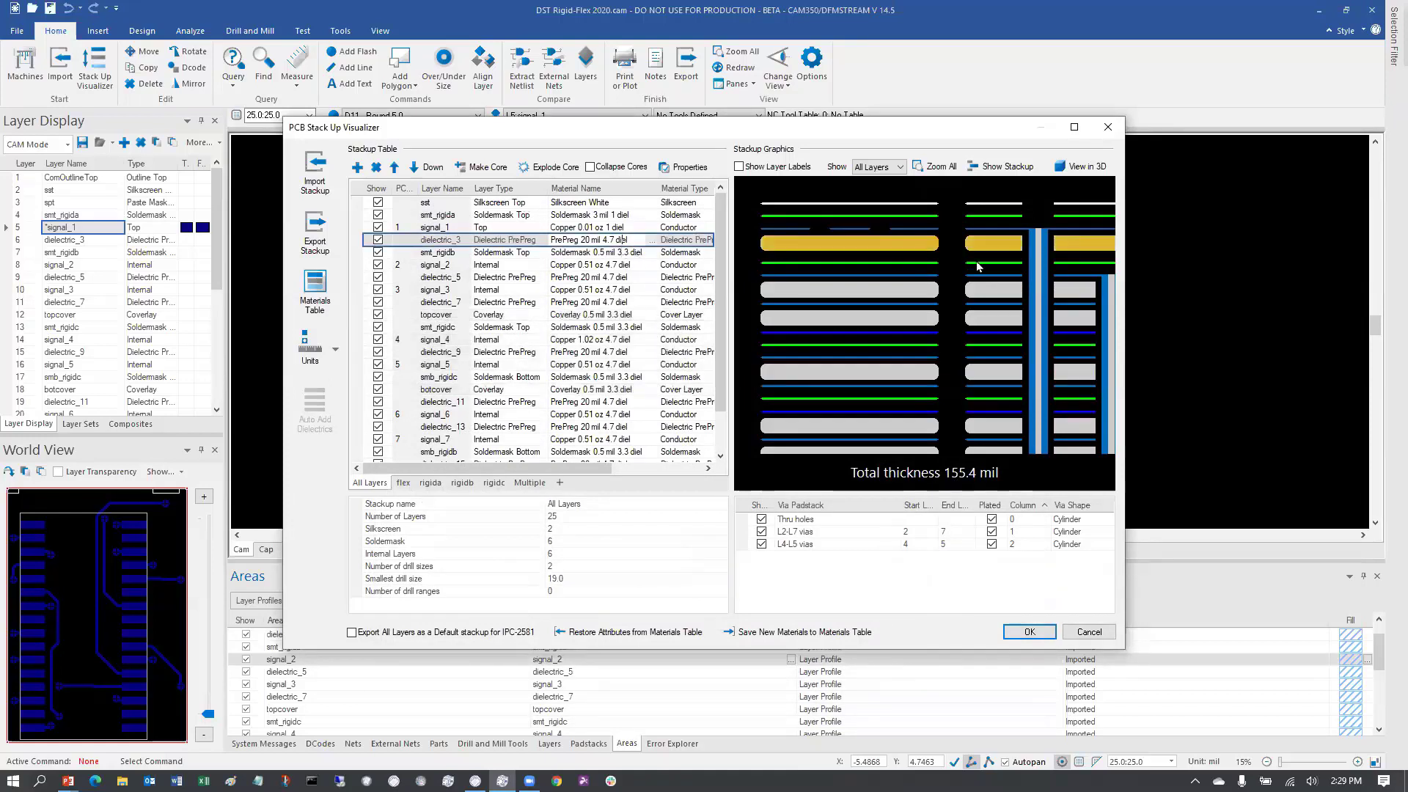
shift+click(365, 229)
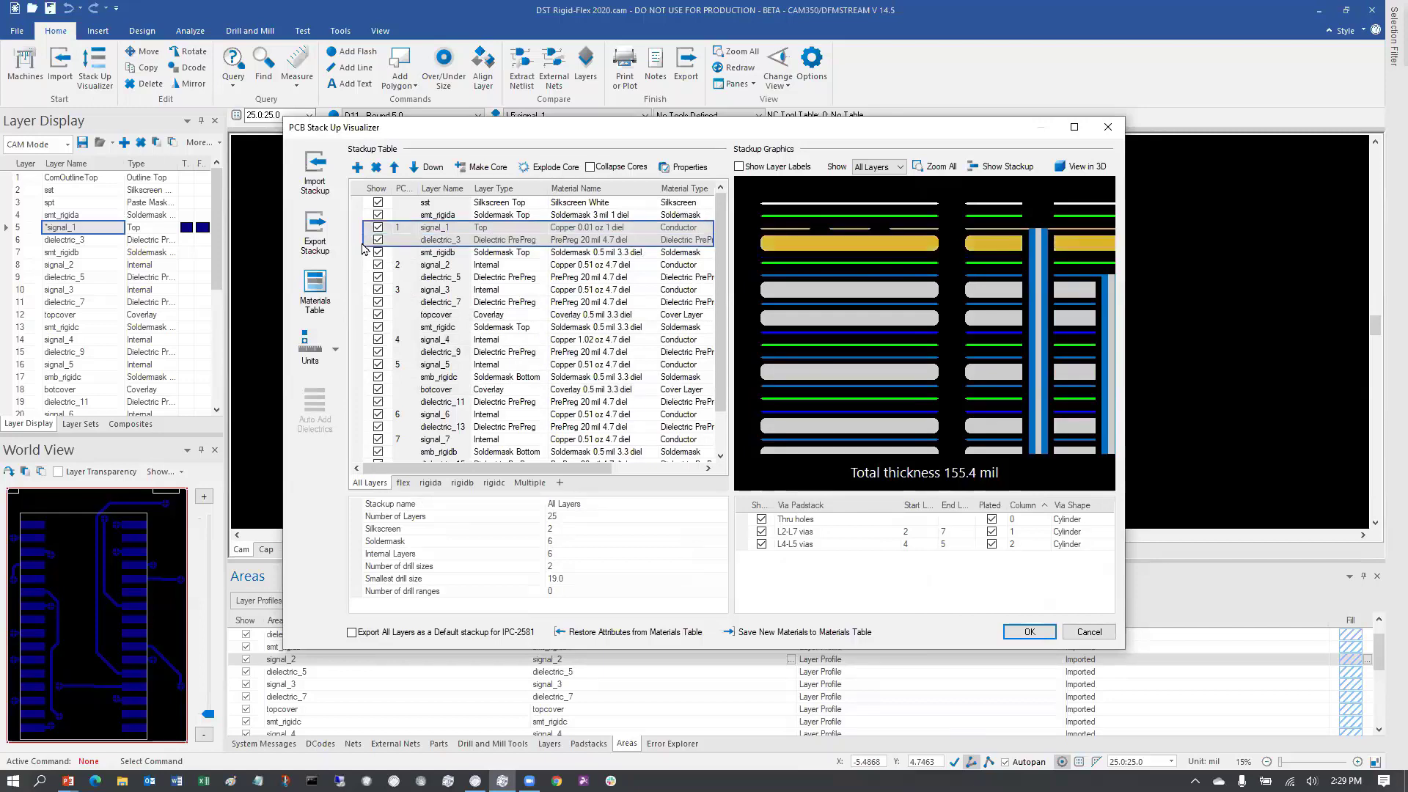
click(564, 279)
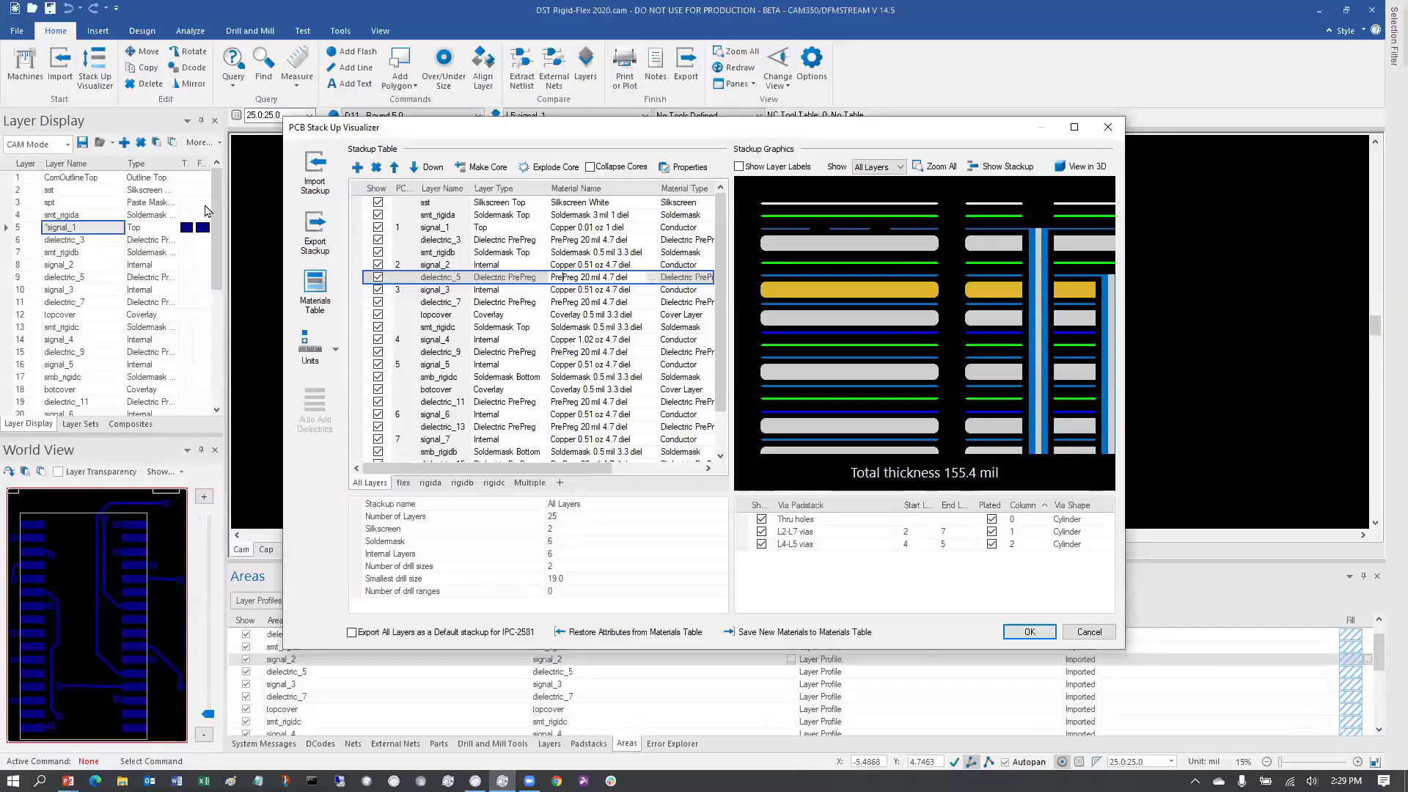
Step: Export the stackup as an IPC-2581 XML file named "to vendor" in the Demos folder
click(316, 232)
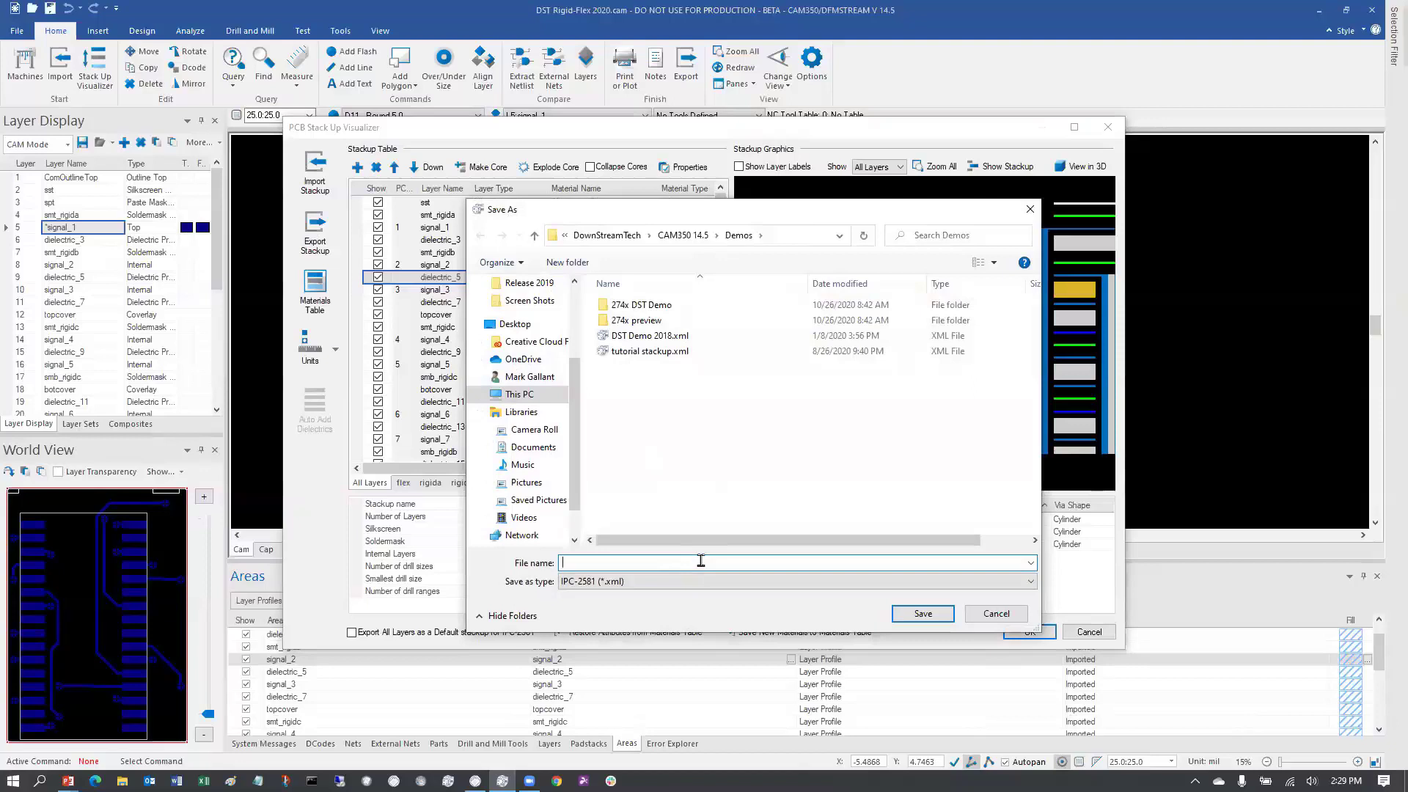
text(to vendor)
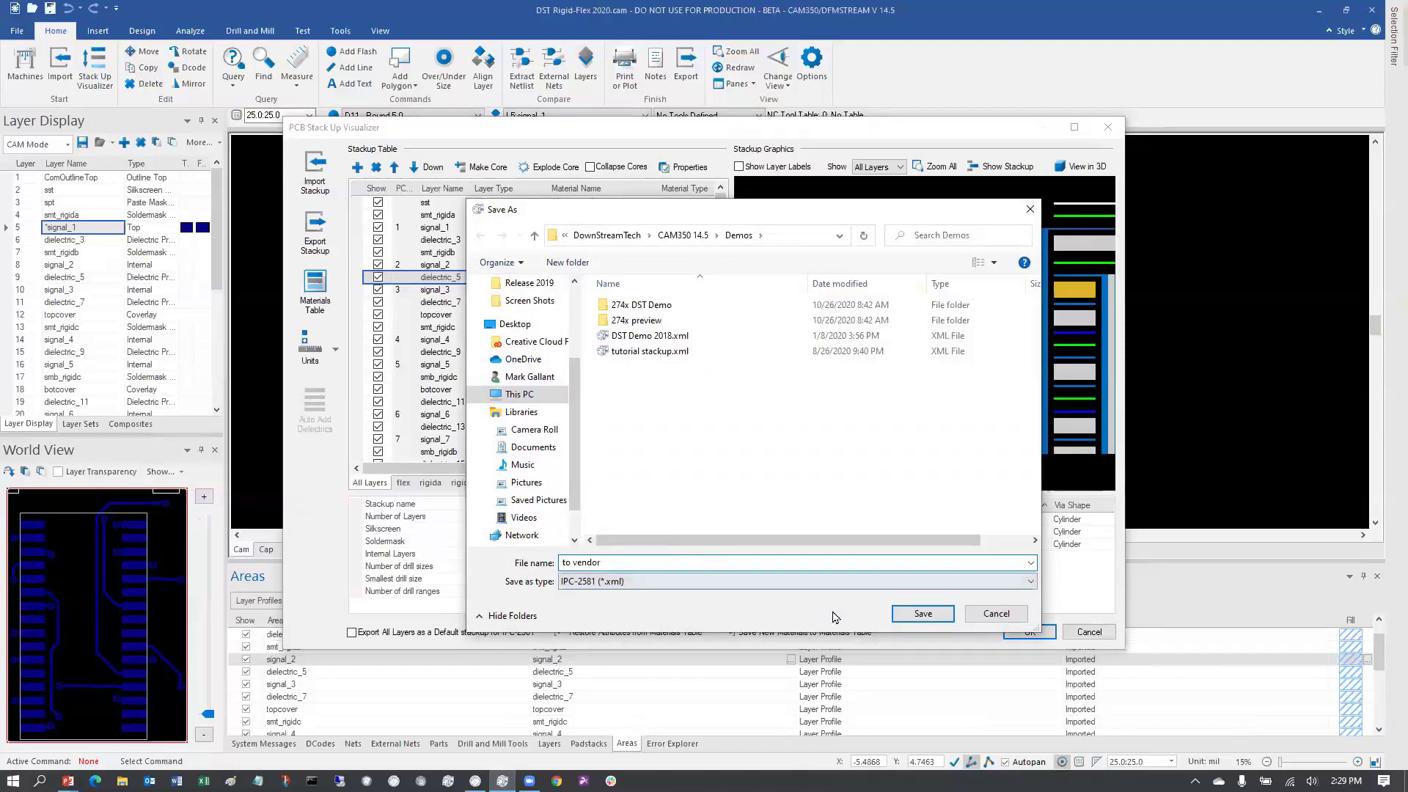
click(923, 614)
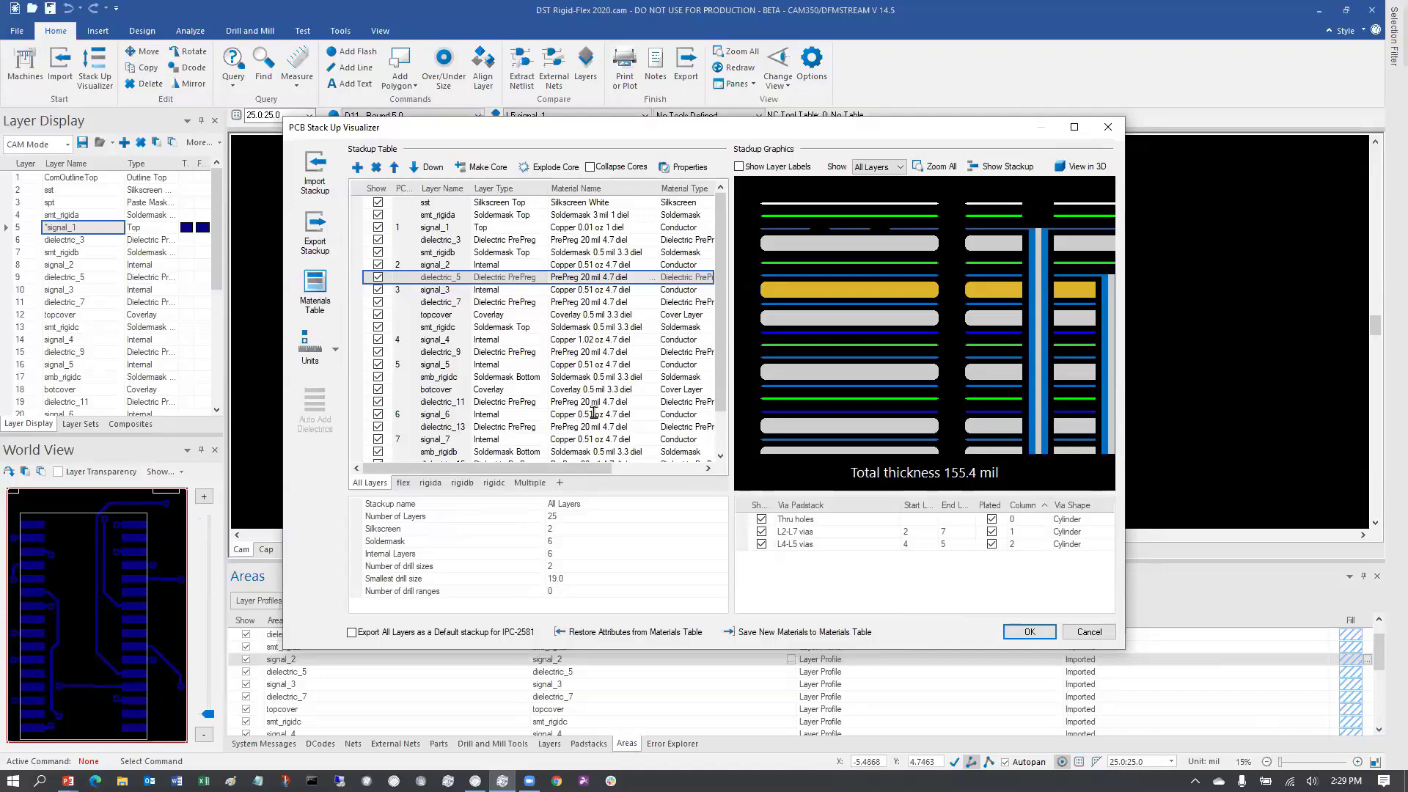
Step: Import the stackup from tutorial stackup.xml and highlight its dielectric_17 prepreg layer
click(321, 187)
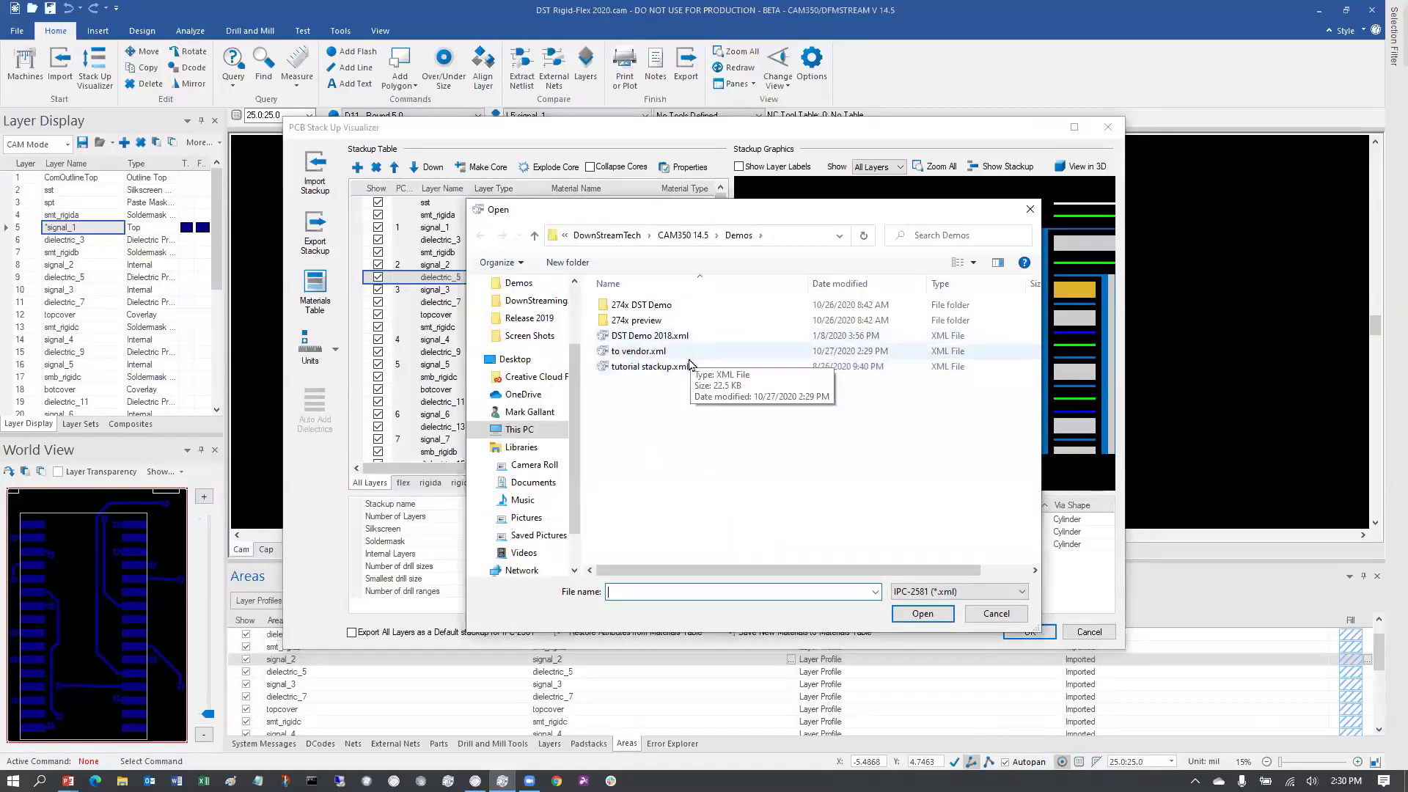
click(681, 366)
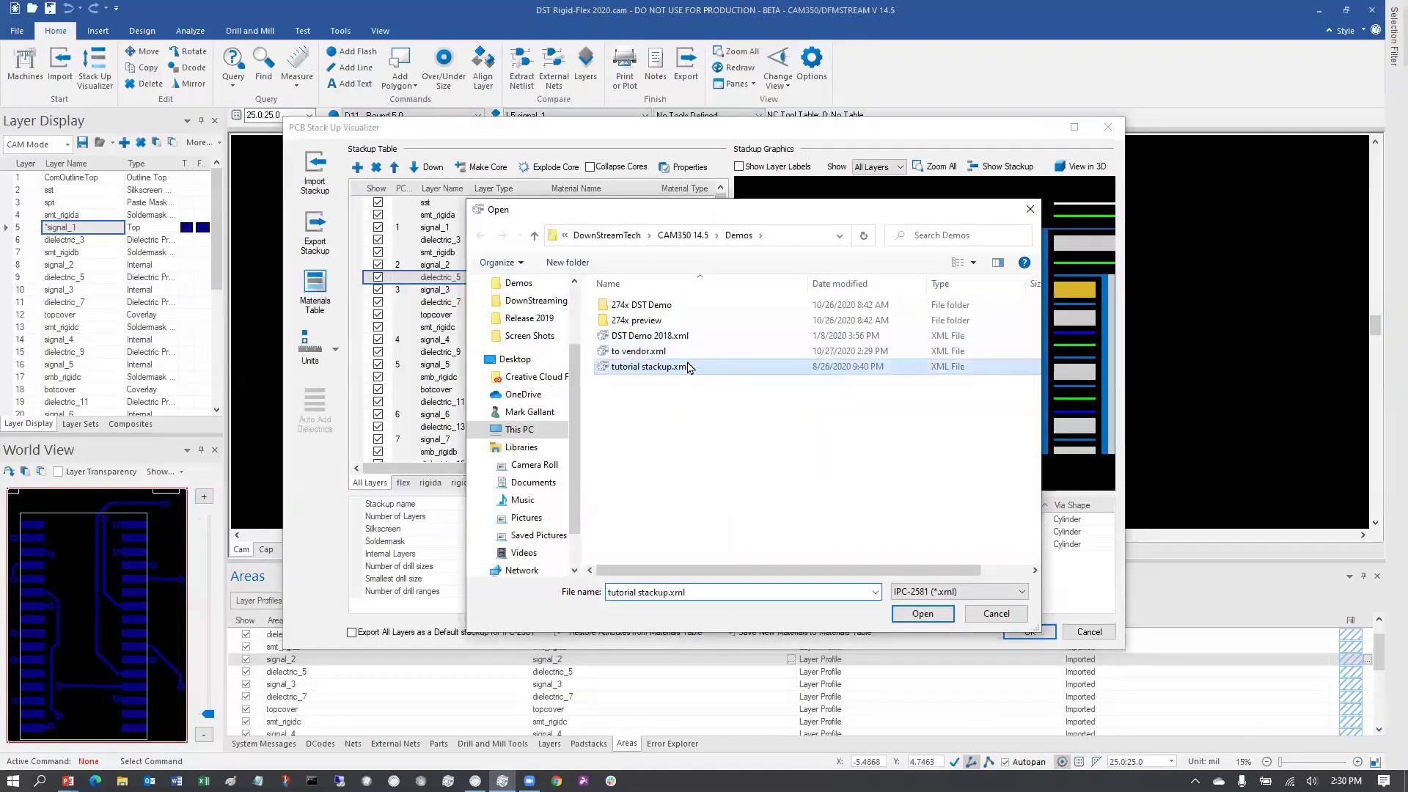
click(922, 615)
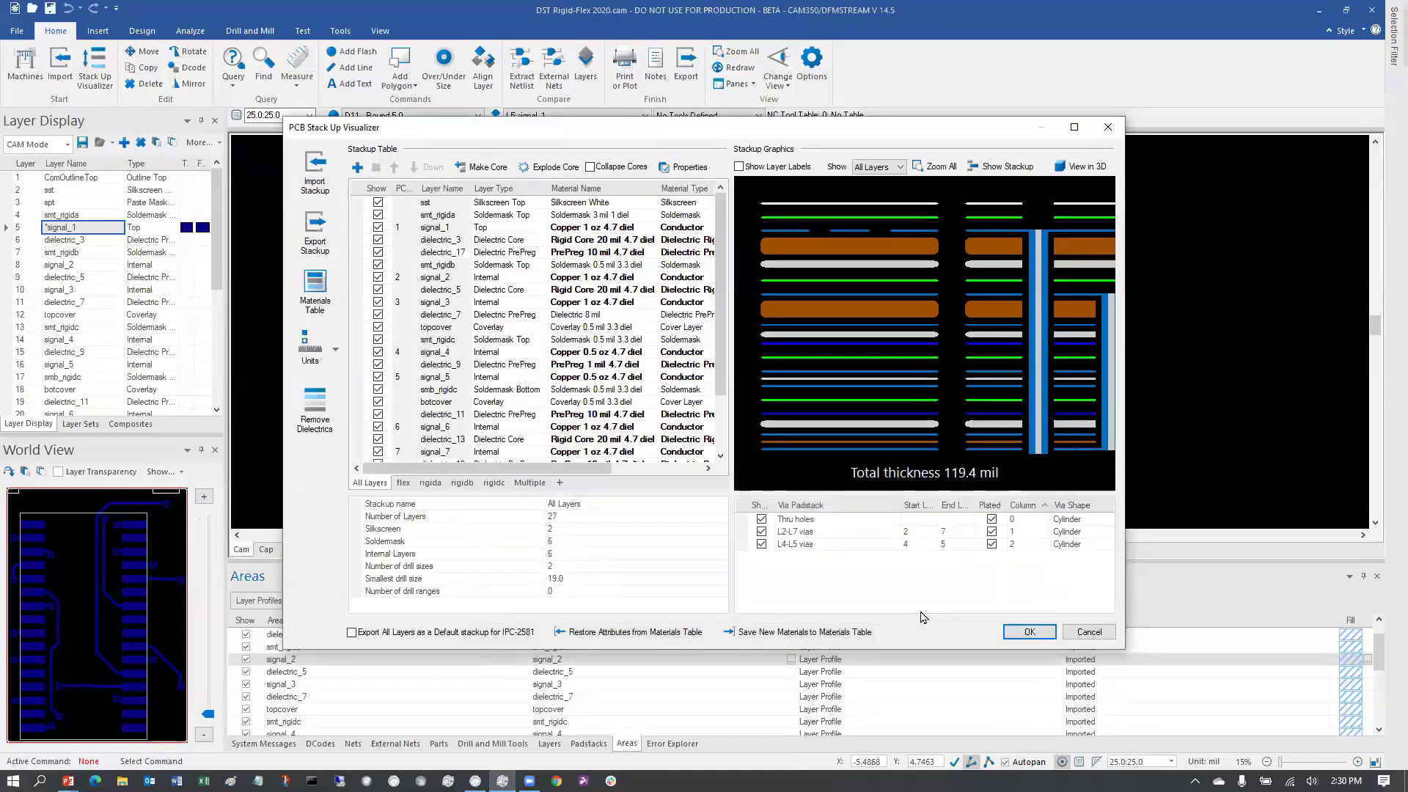
click(506, 253)
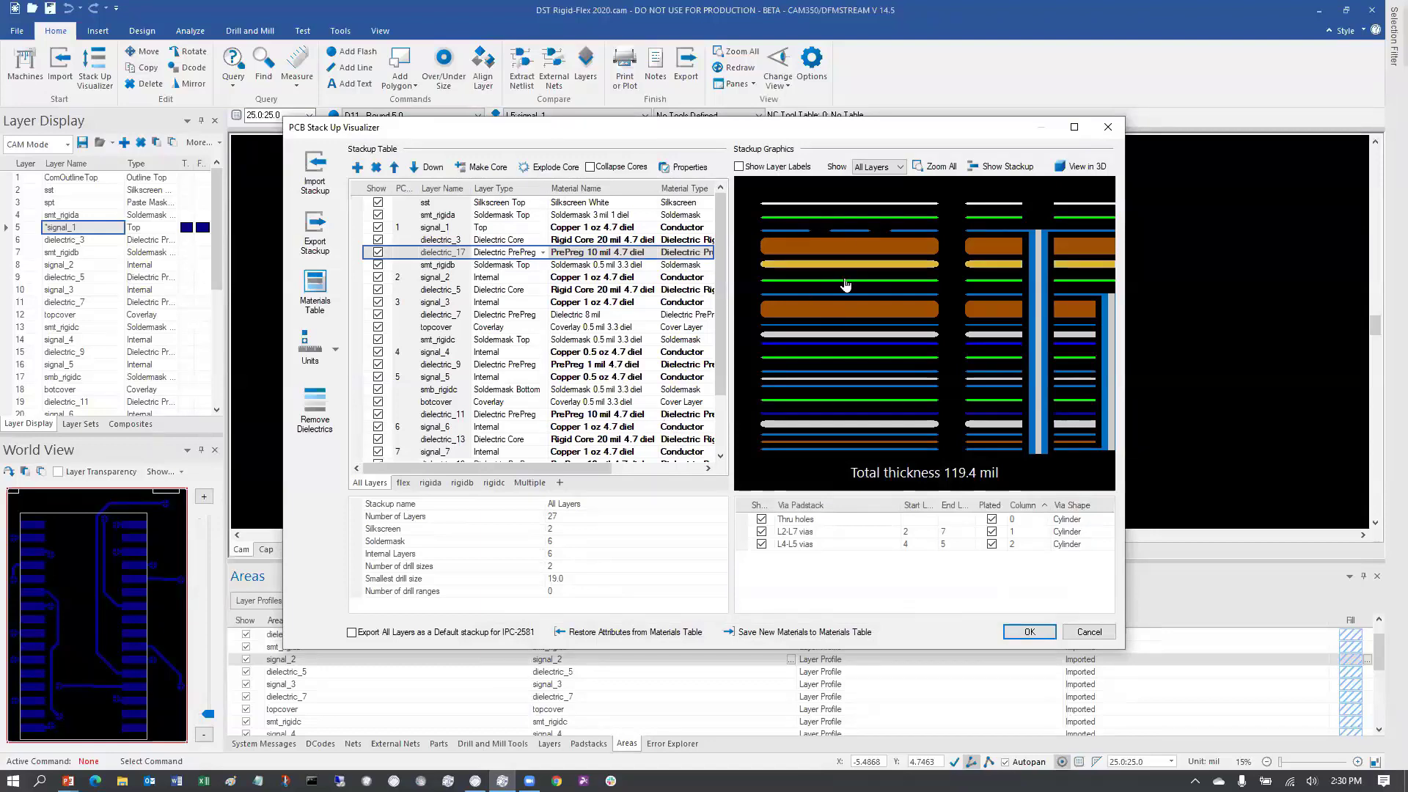
Step: Highlight the dielectric_3, signal_1 and dielectric_9 material names and save the imported stackup's new materials to the materials table
click(615, 239)
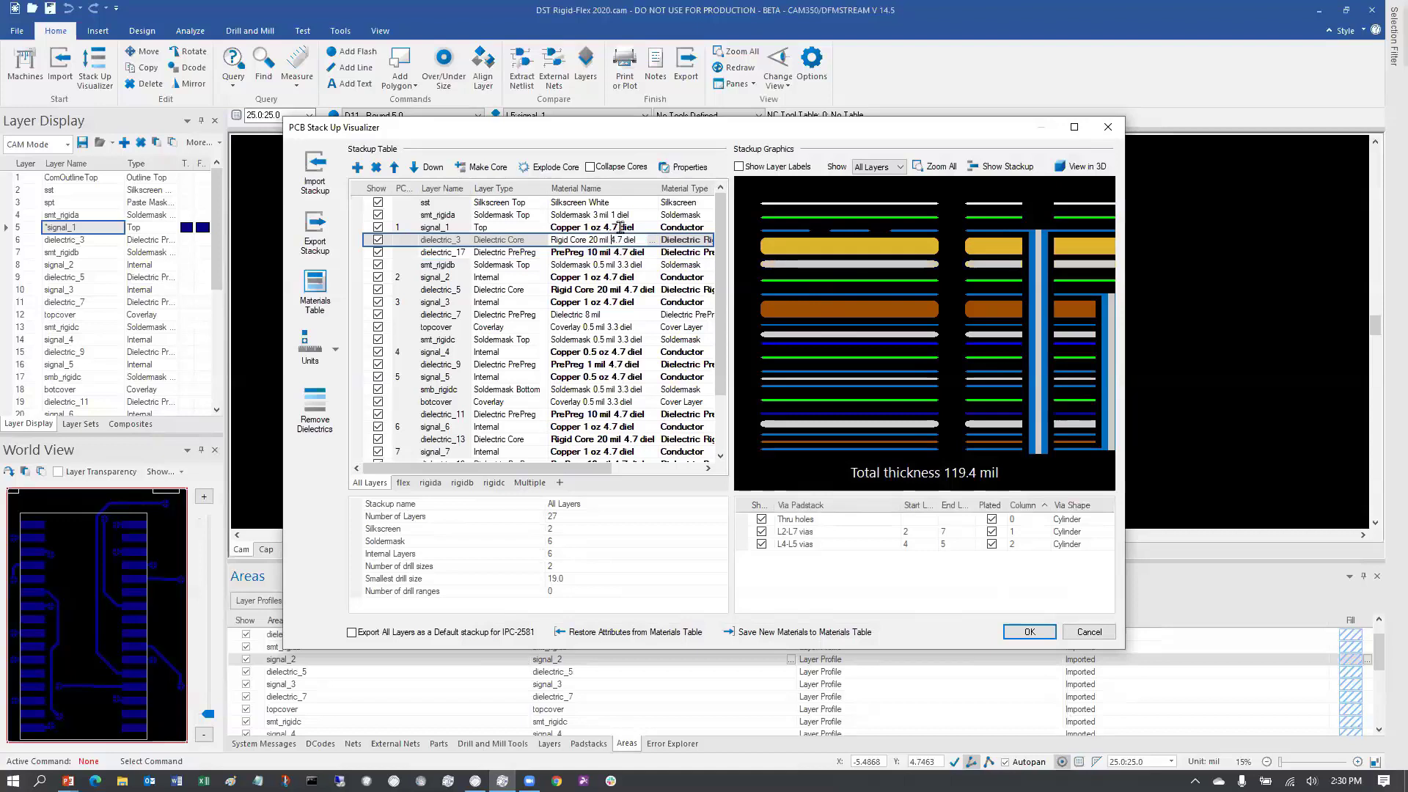
click(620, 228)
click(625, 240)
click(598, 365)
click(598, 365)
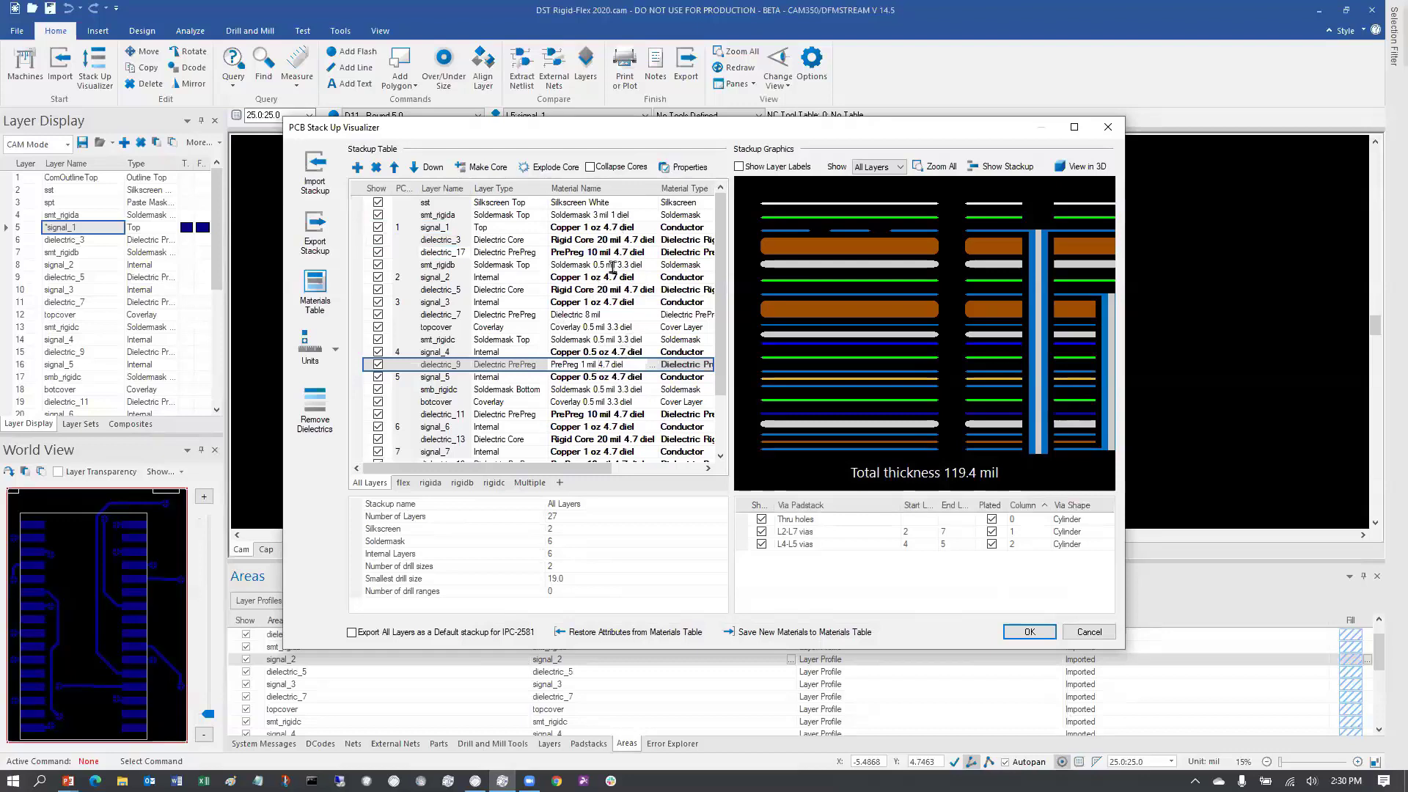
click(835, 633)
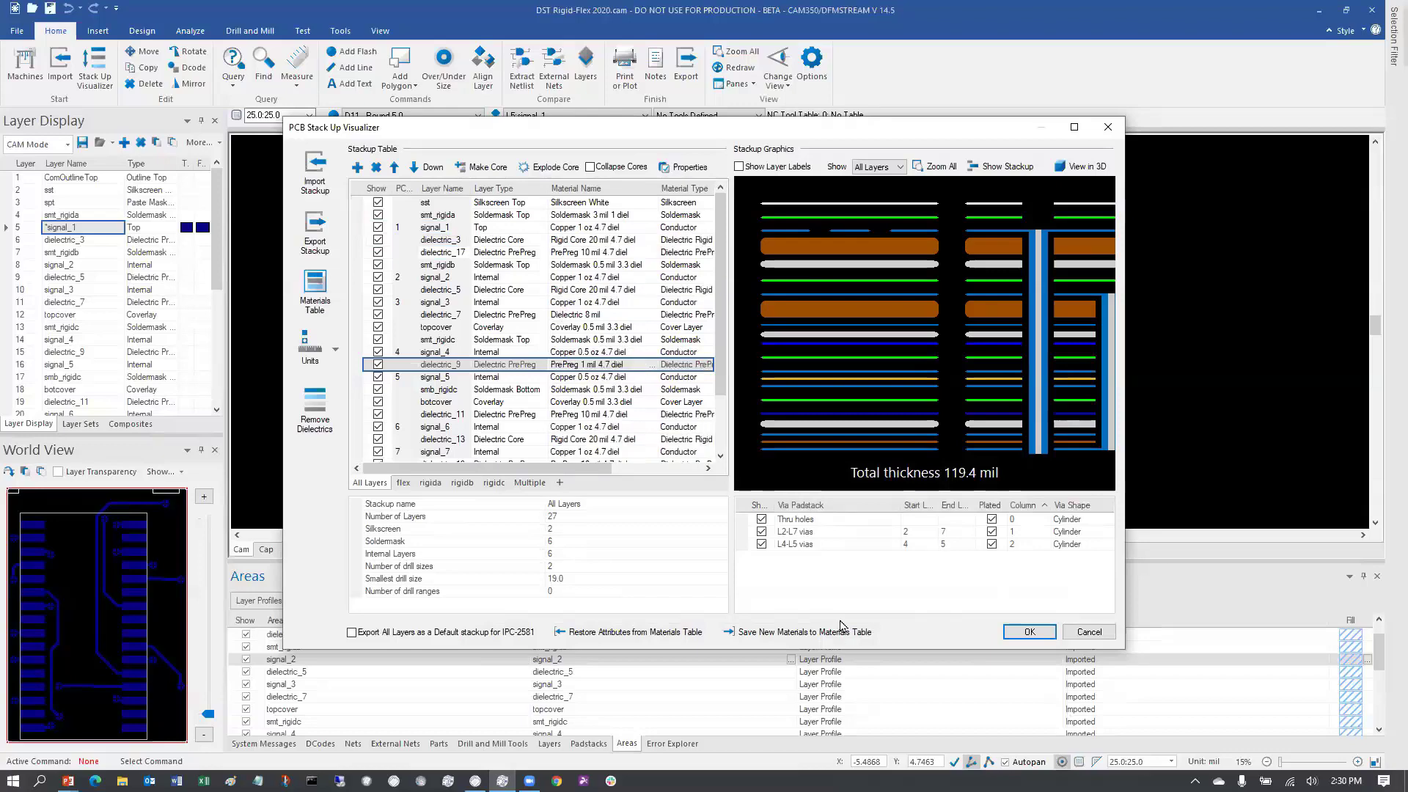
Step: Set dielectric_9's layer type to Dielectric Core and its material type to Dielectric Flex Core
click(523, 364)
click(542, 364)
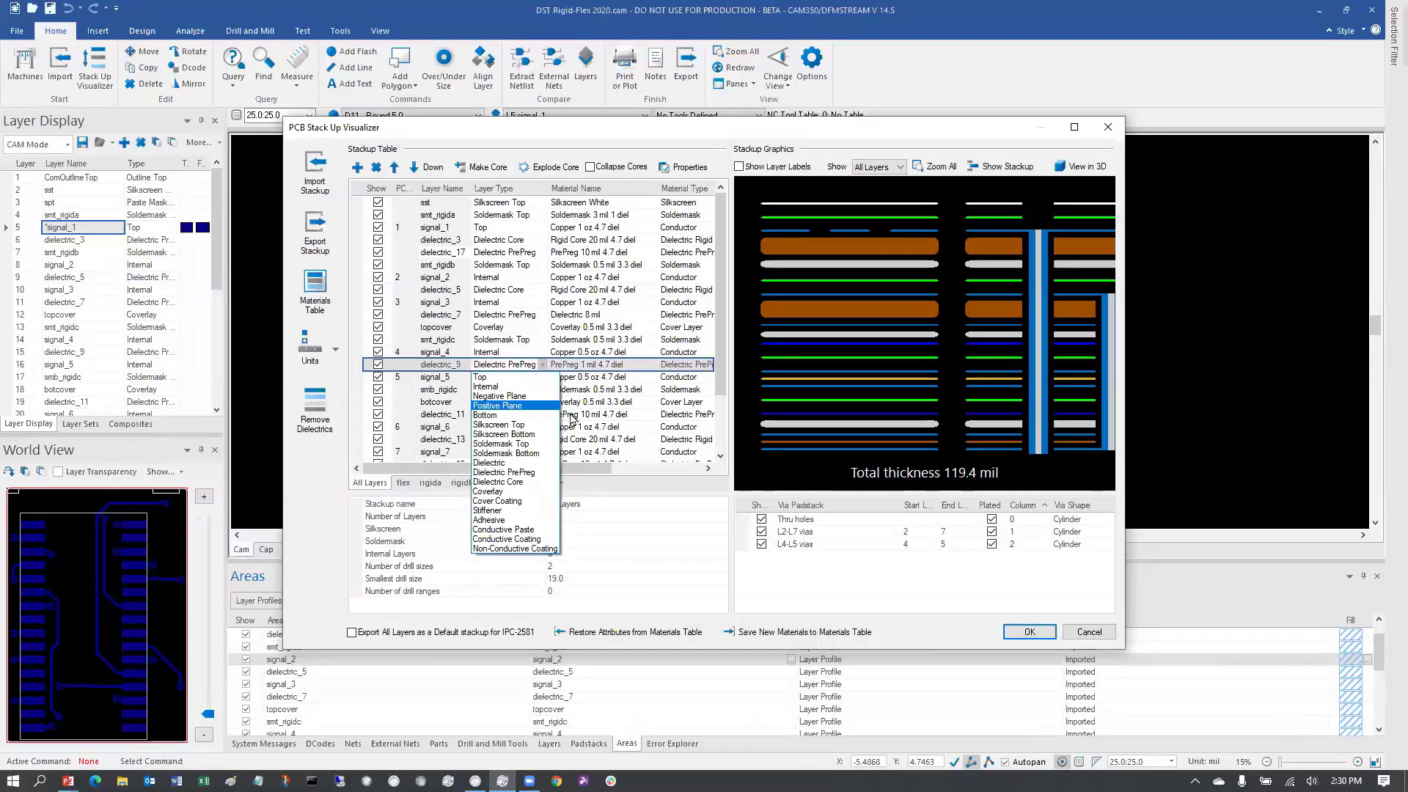
click(522, 482)
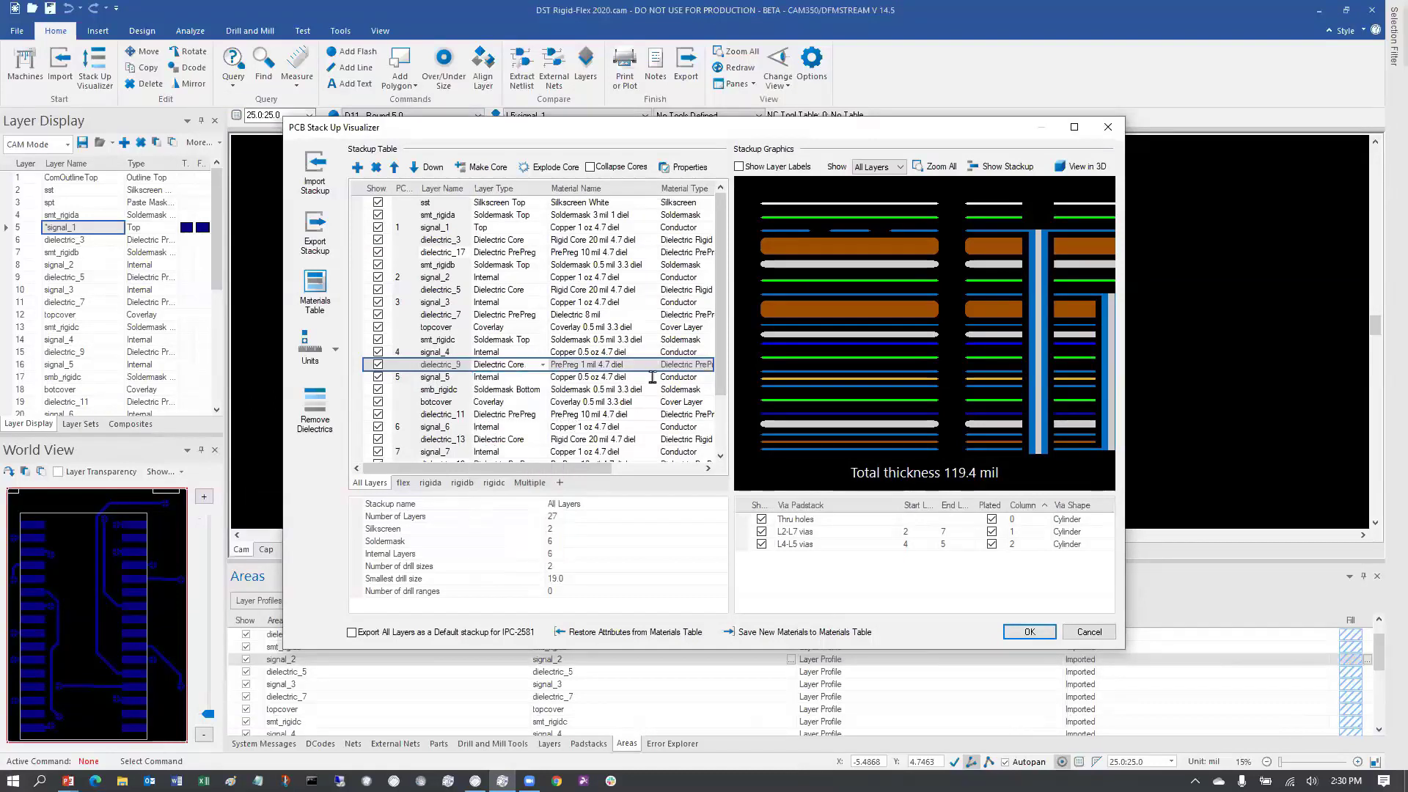
click(682, 366)
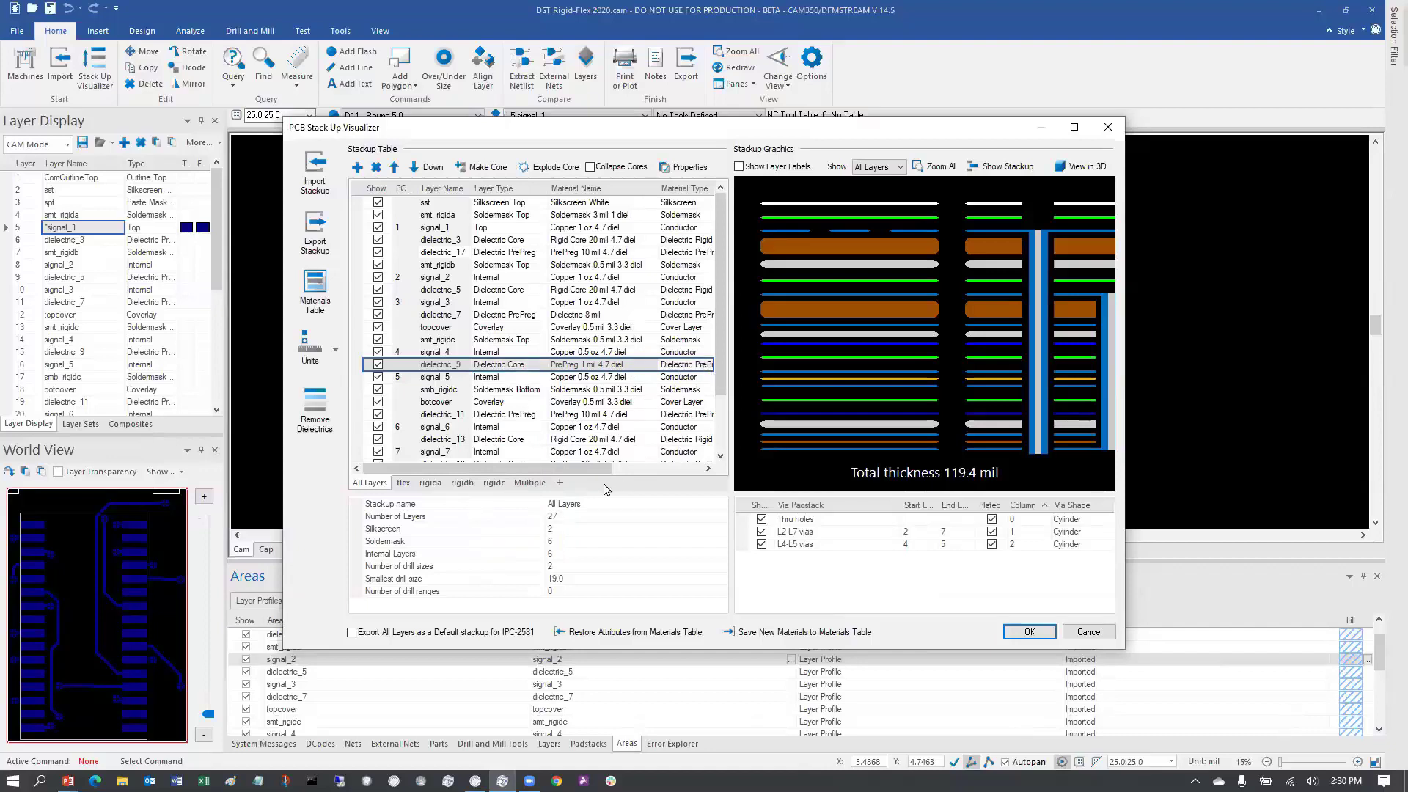
drag(581, 469, 653, 469)
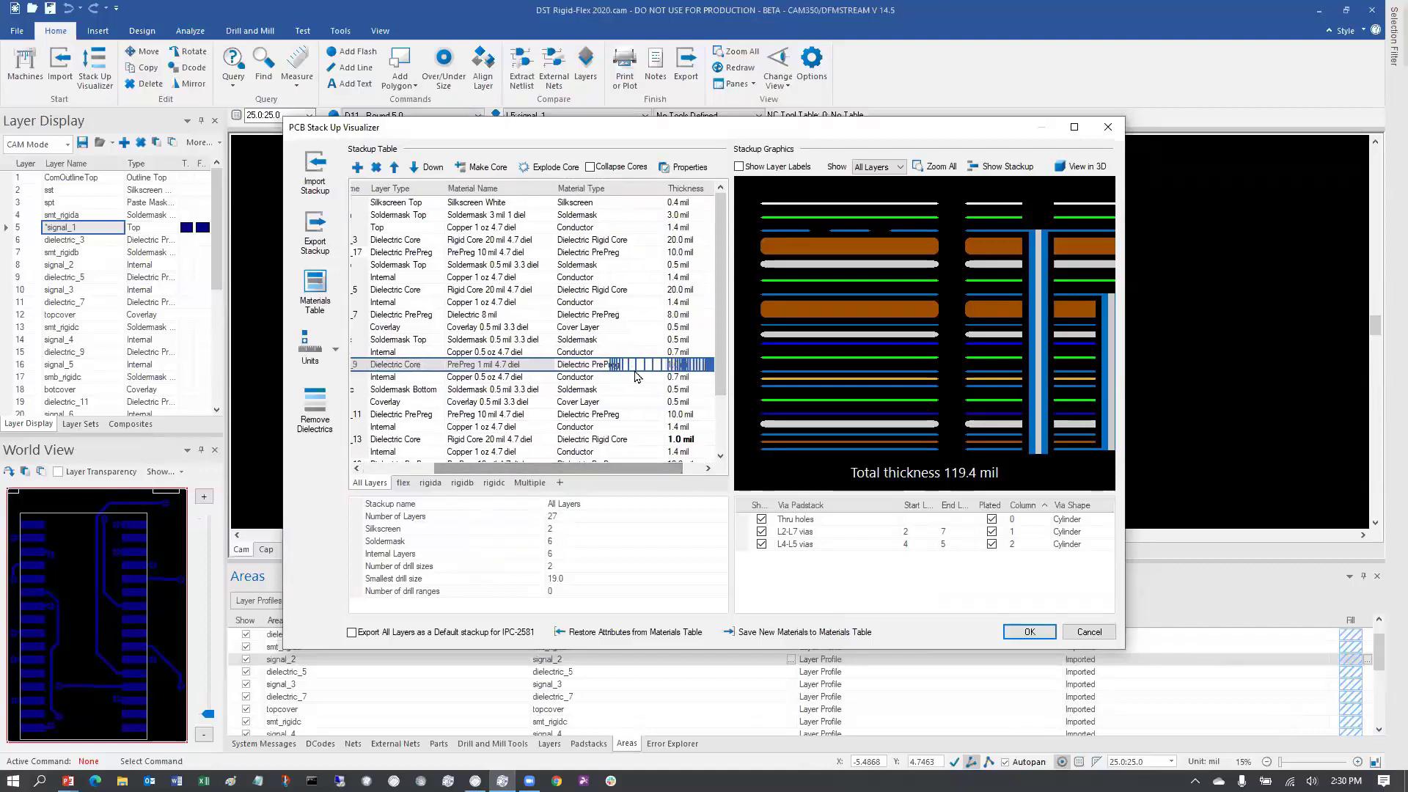
click(658, 364)
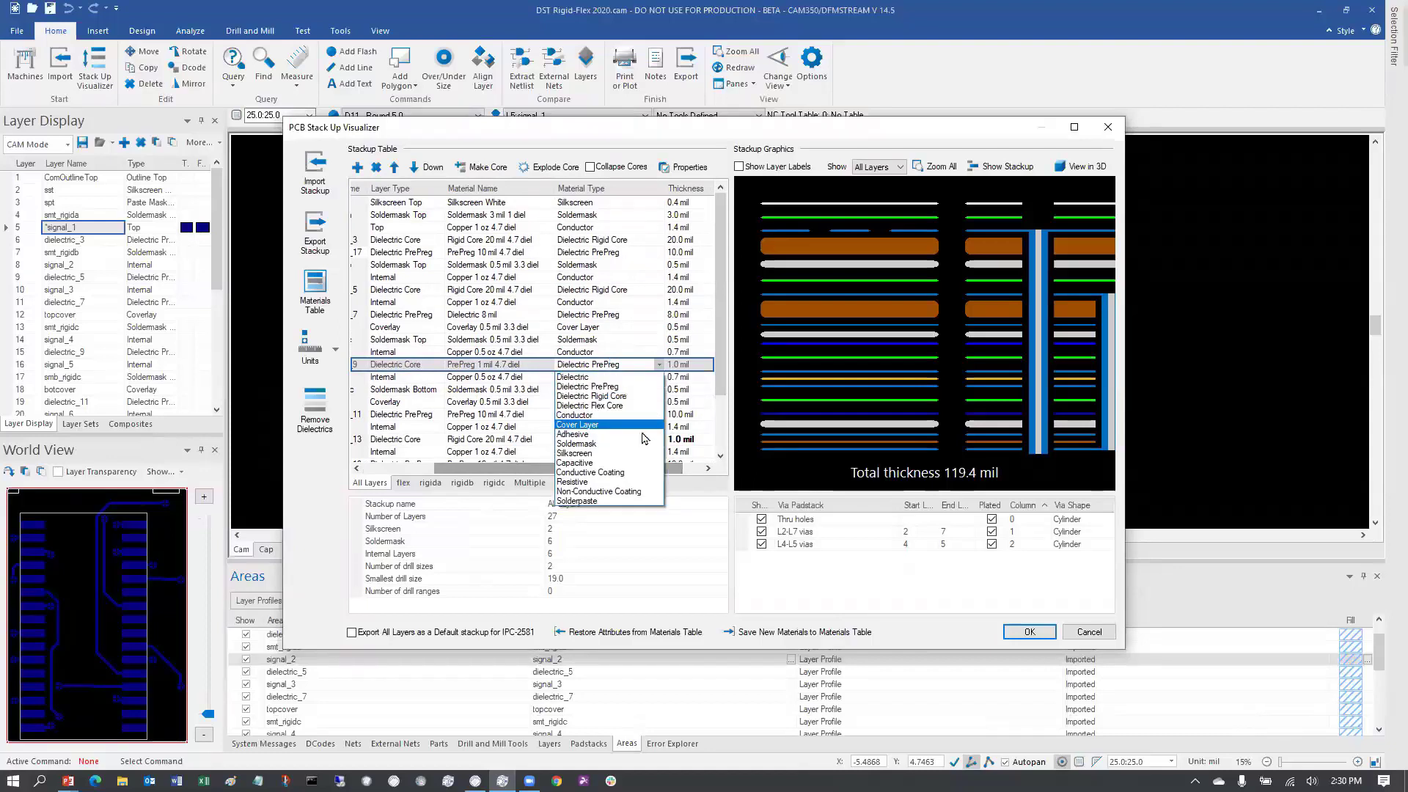
click(630, 406)
drag(579, 469, 509, 469)
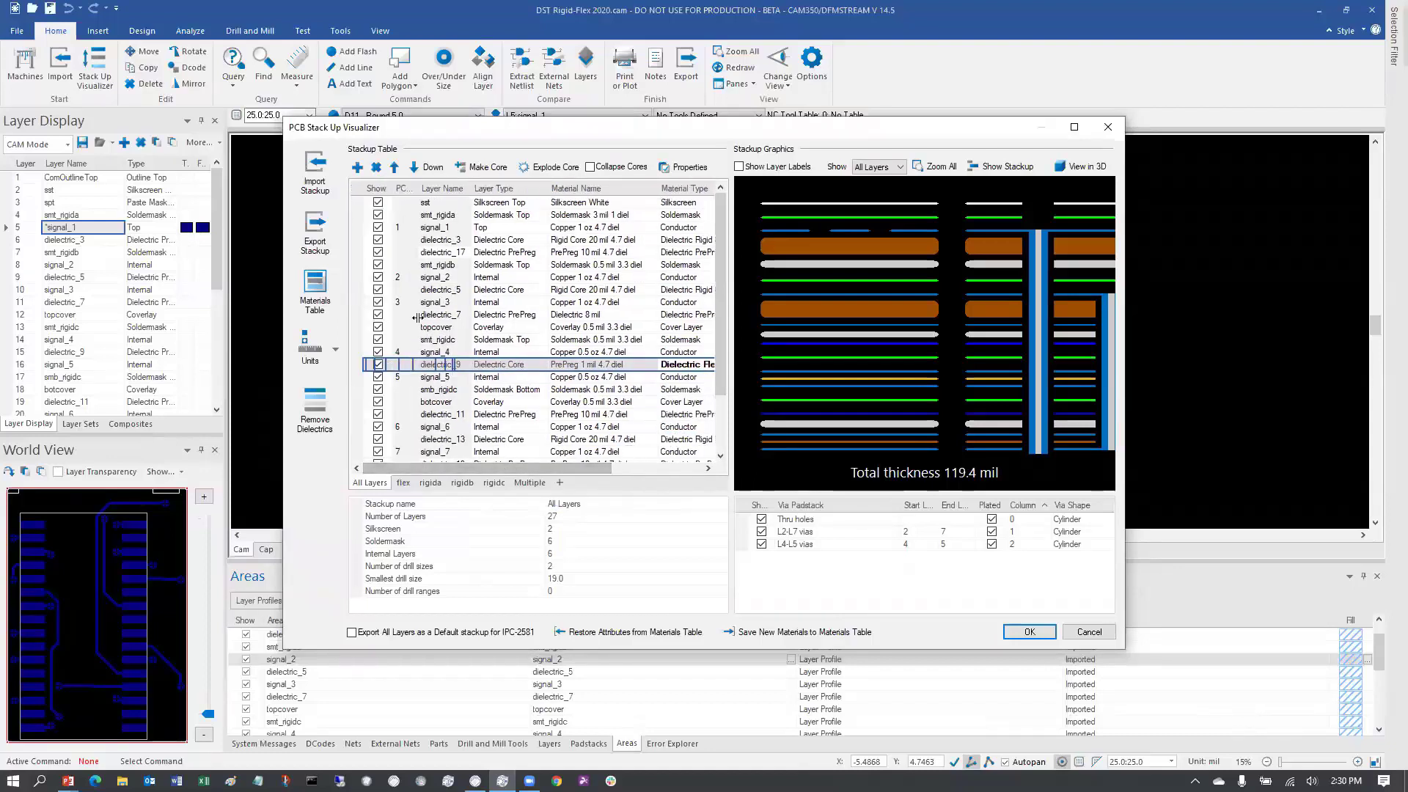
Step: Make one core from signal_1 and dielectric_3, and another from signal_2, dielectric_5 and signal_3
click(373, 229)
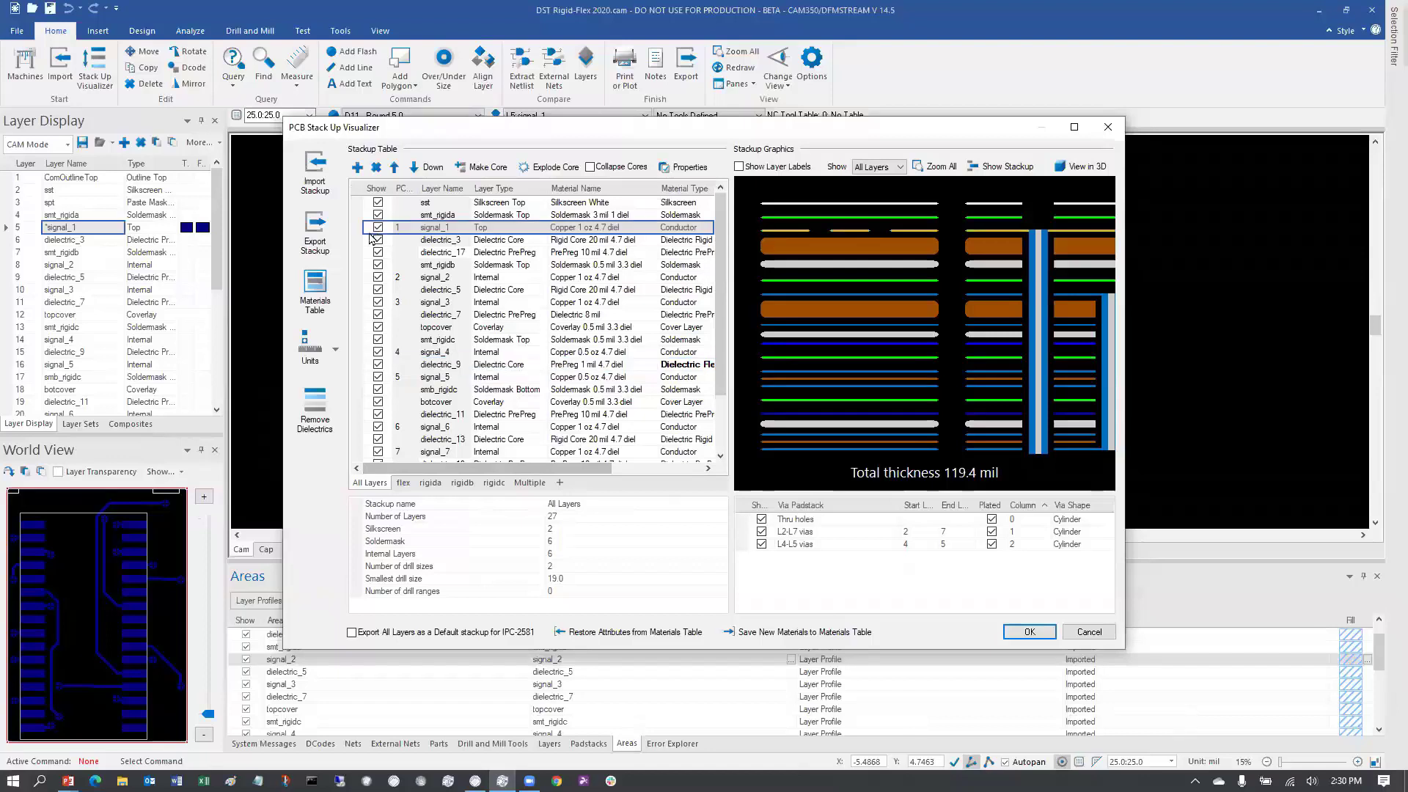
drag(368, 233, 368, 239)
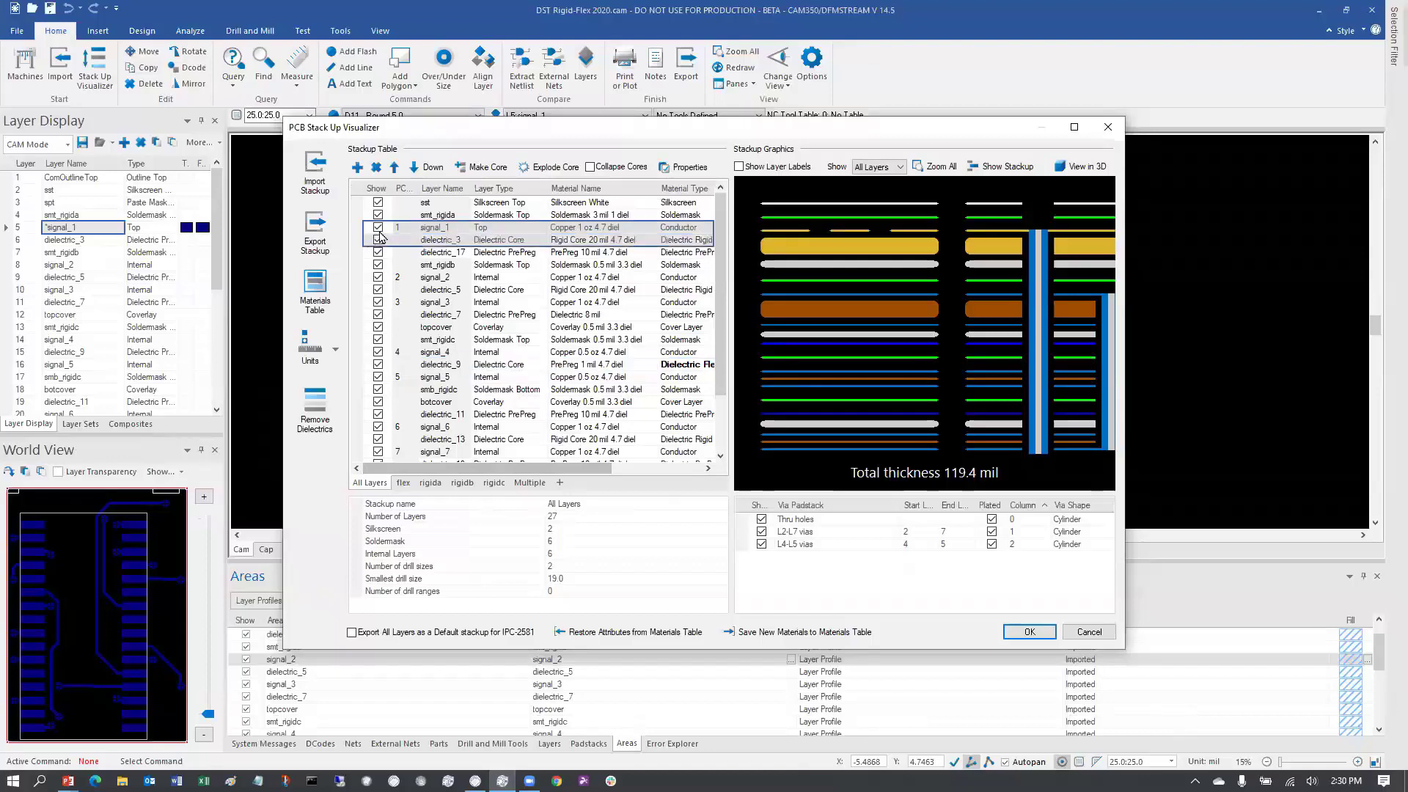
click(495, 164)
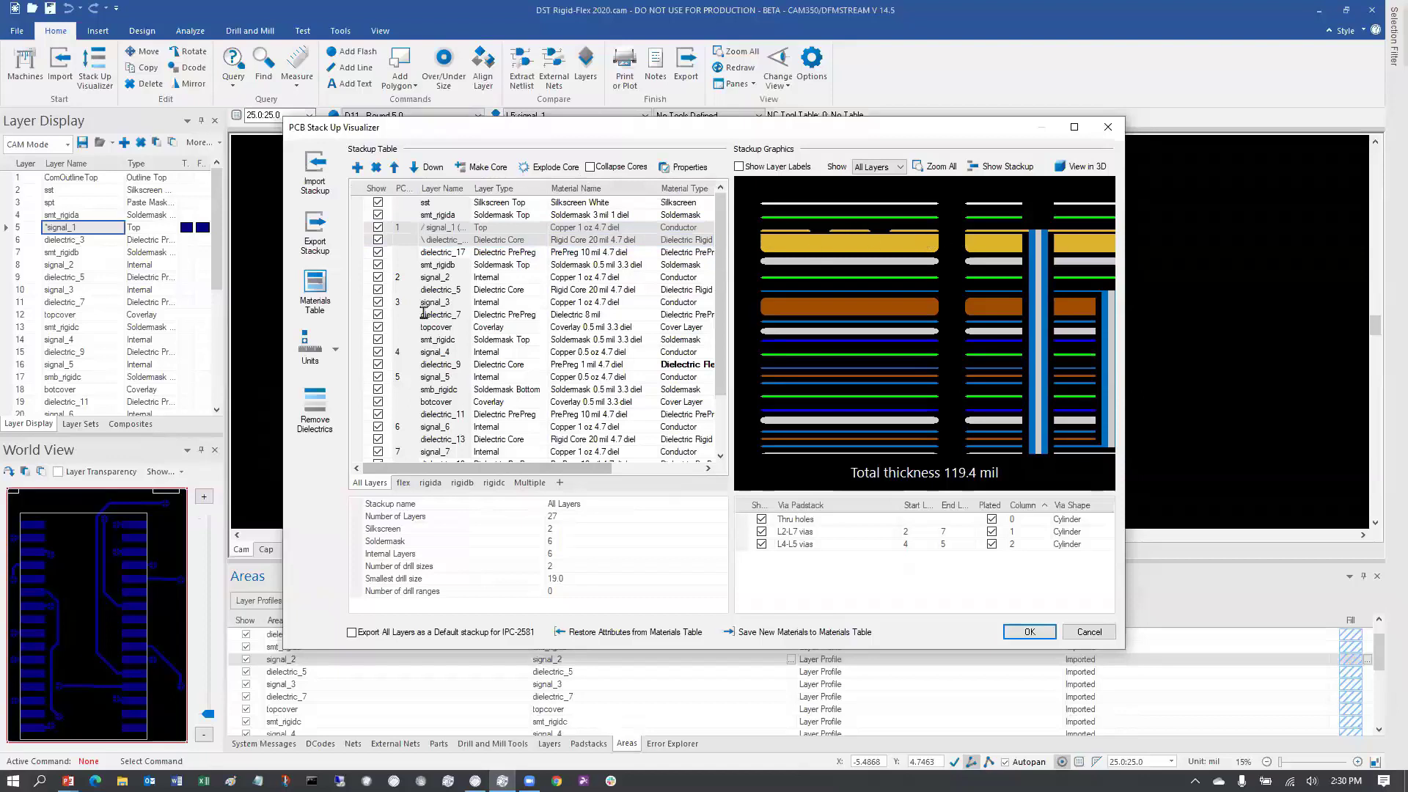
drag(375, 278, 378, 301)
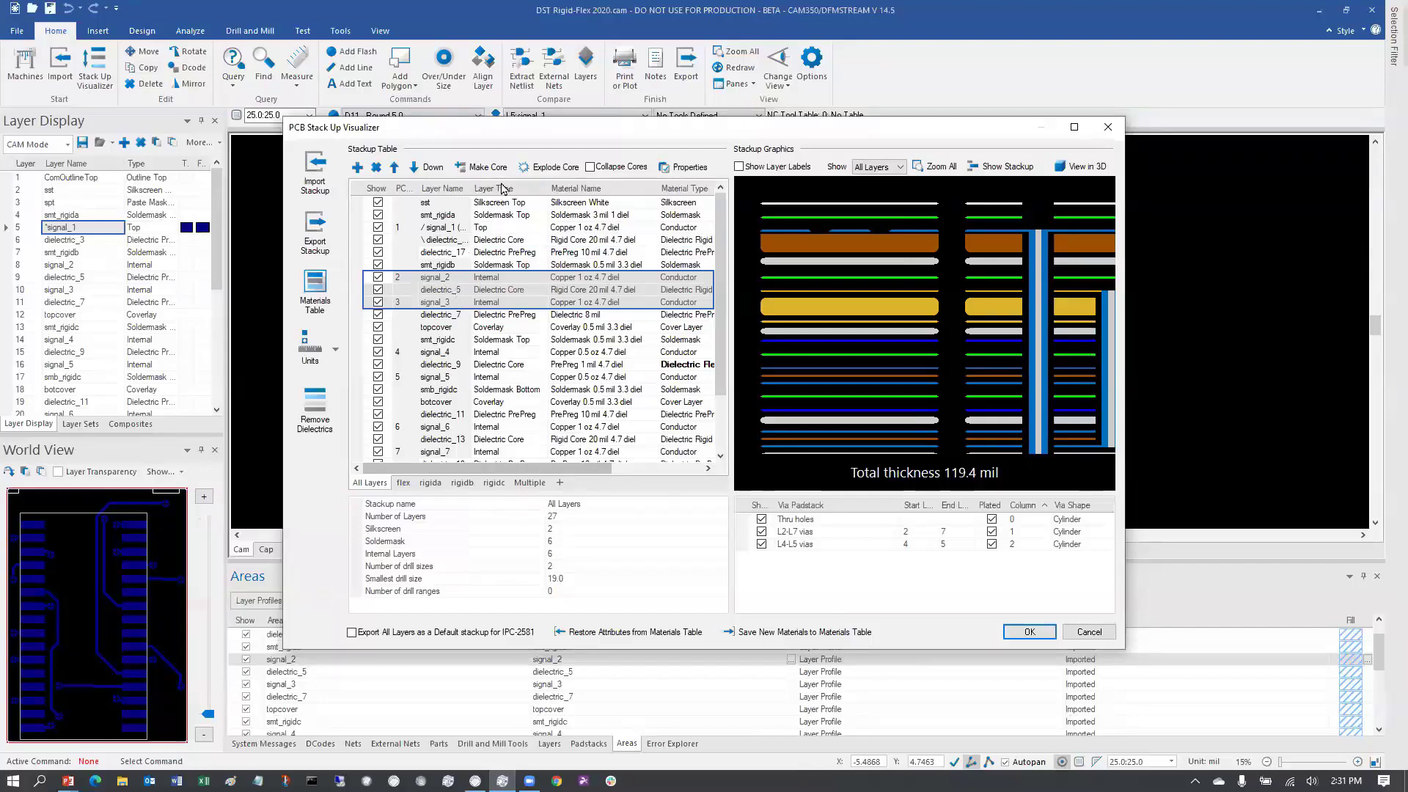
click(487, 167)
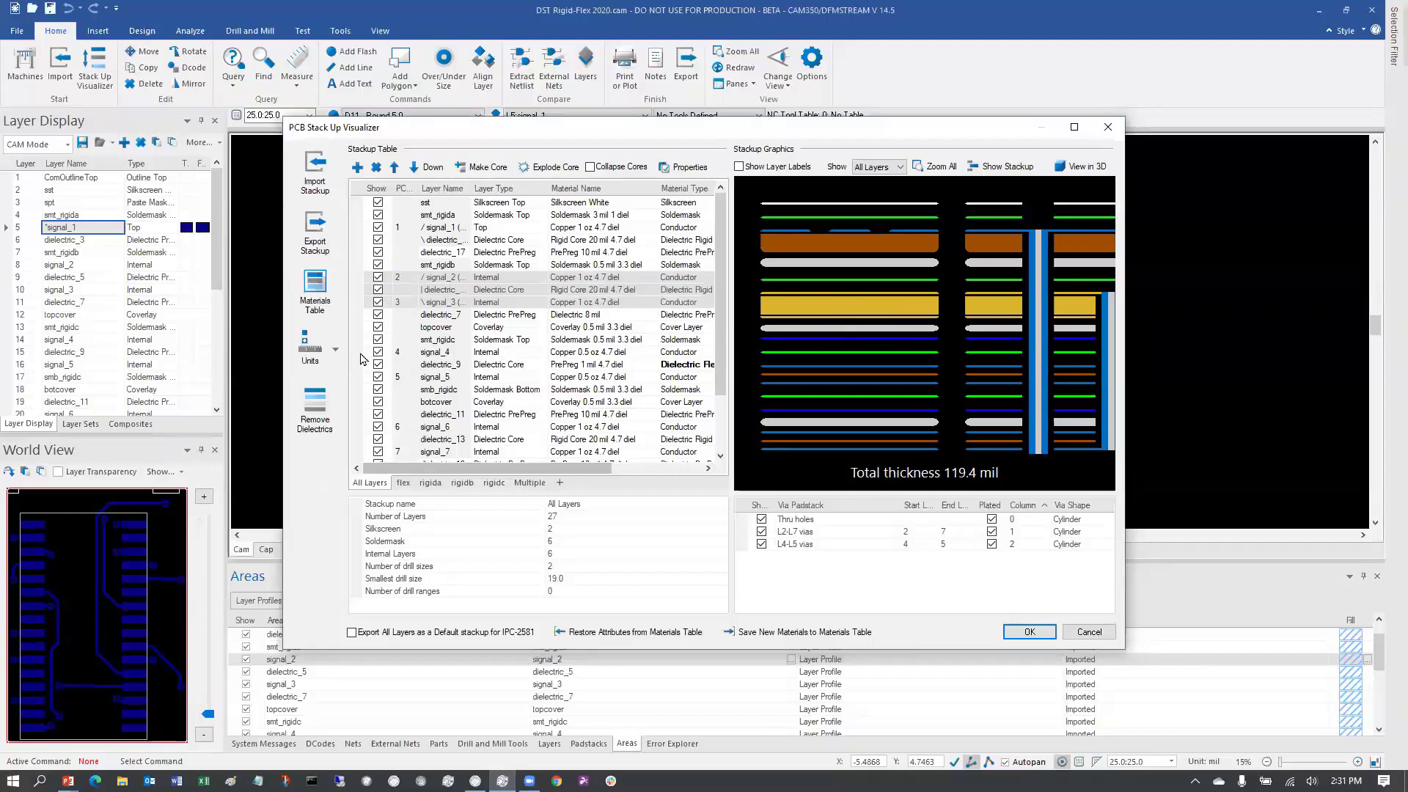
Step: Make one core from signal_4, dielectric_9 and signal_5, and another from signal_6, dielectric_13 and signal_7
drag(362, 355, 377, 375)
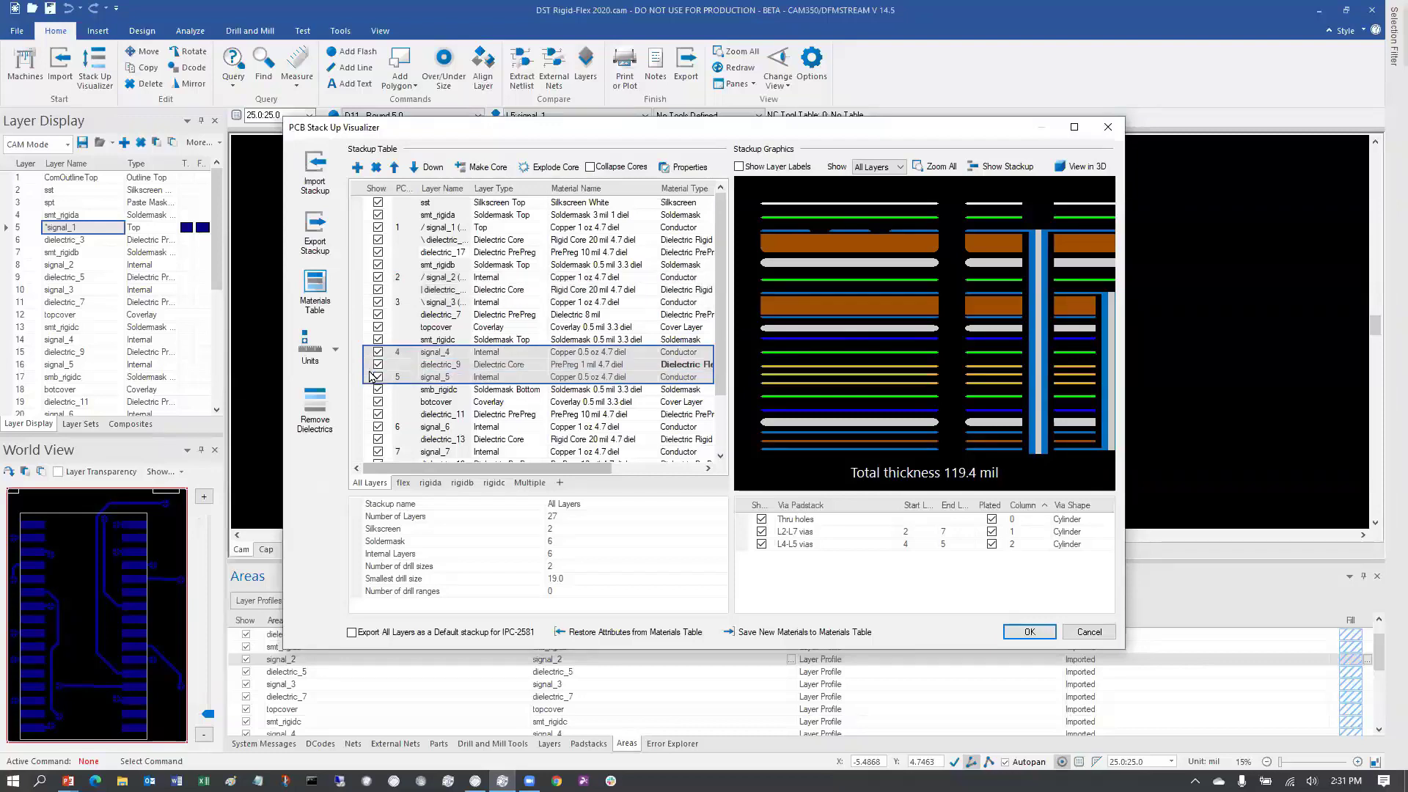
click(487, 167)
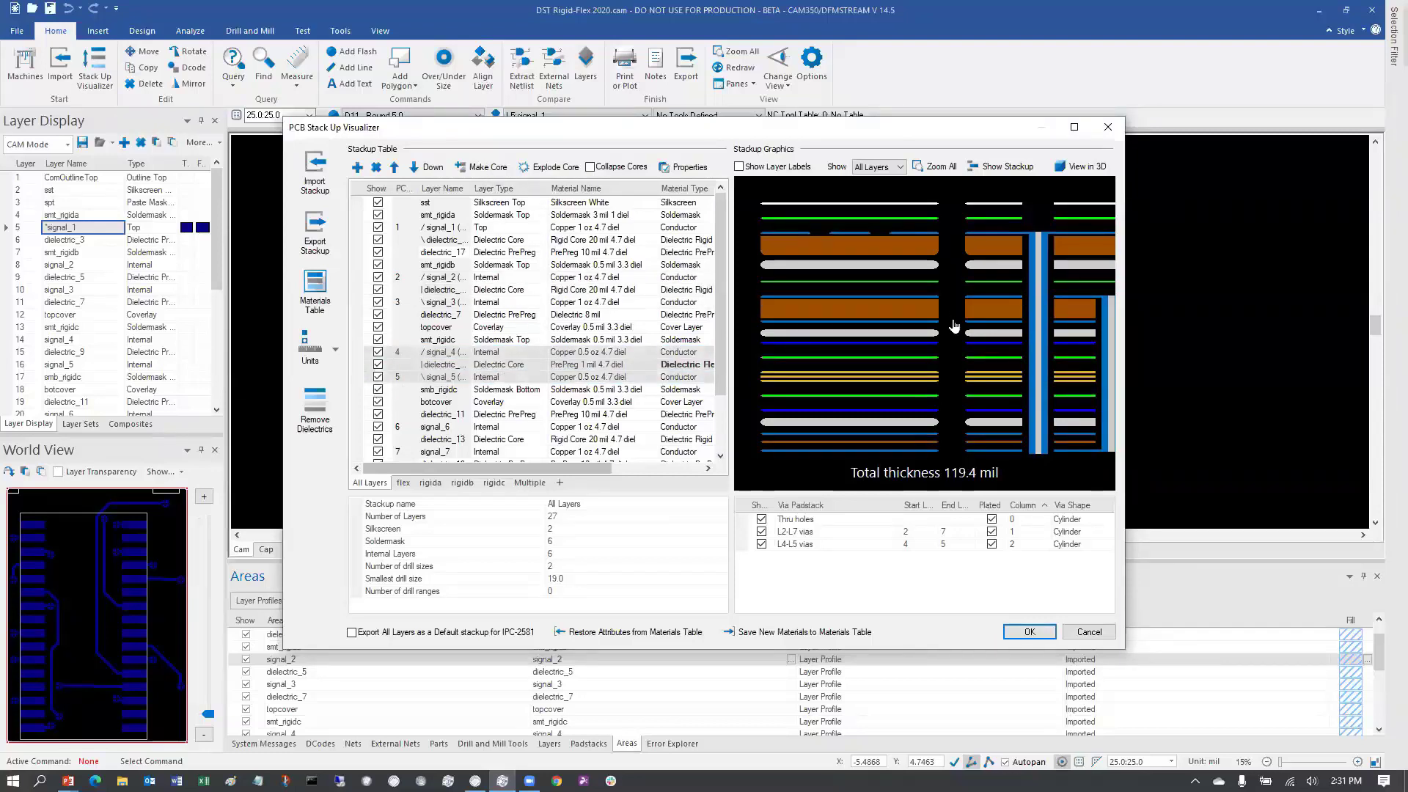
scroll(953, 326, down, 1)
scroll(852, 321, down, 1)
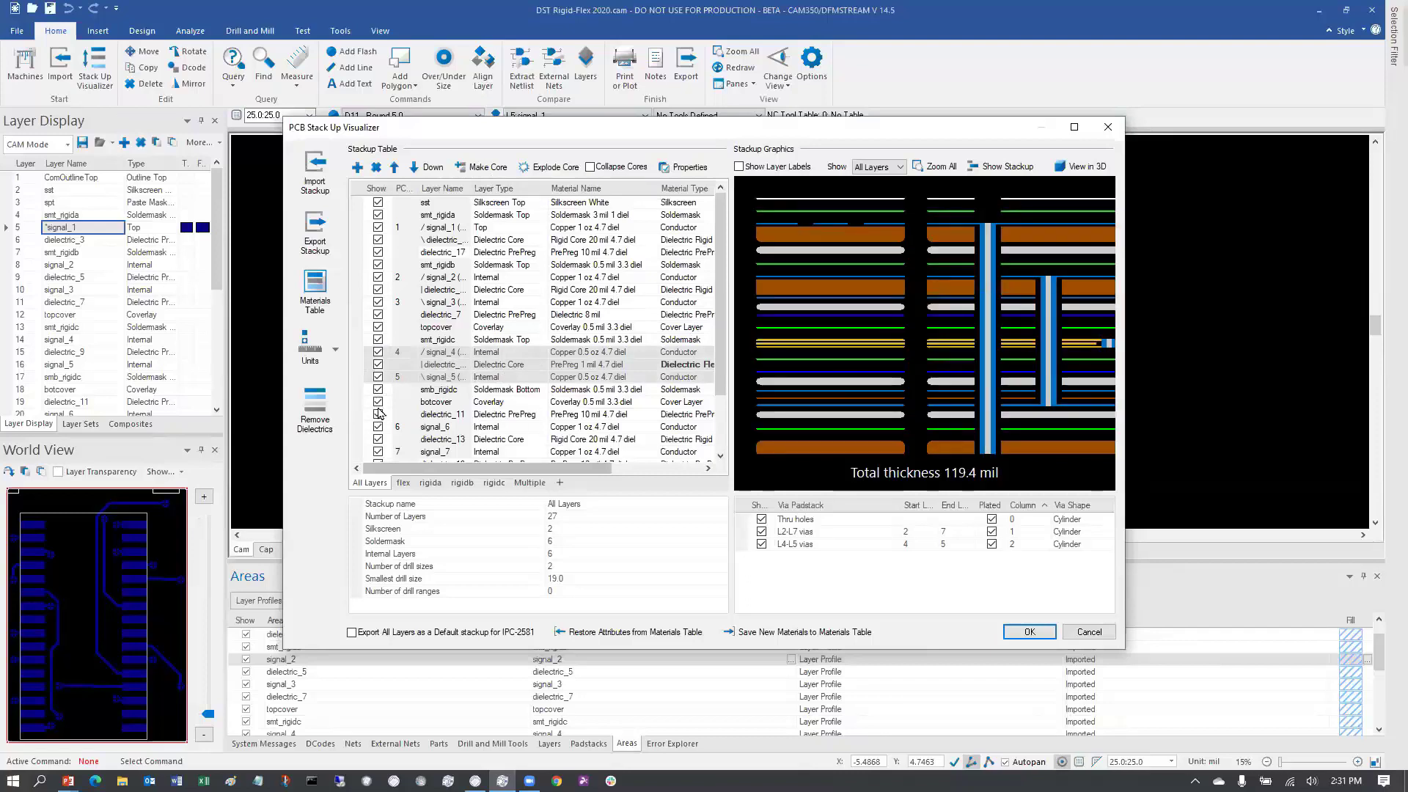
scroll(379, 412, down, 1)
scroll(373, 392, down, 1)
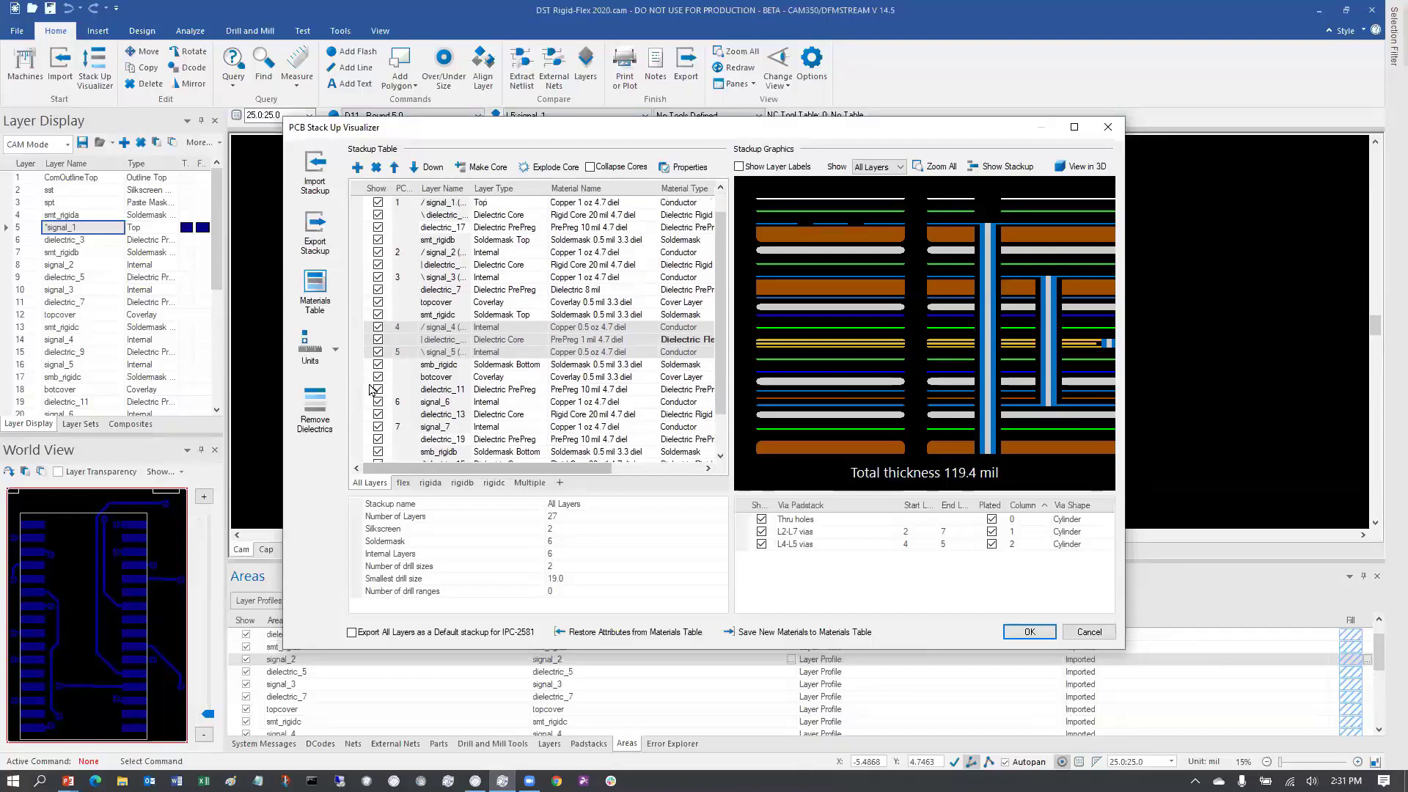
click(375, 389)
mouse_move(374, 402)
mouse_down()
mouse_move(374, 444)
mouse_move(376, 423)
mouse_up()
click(377, 389)
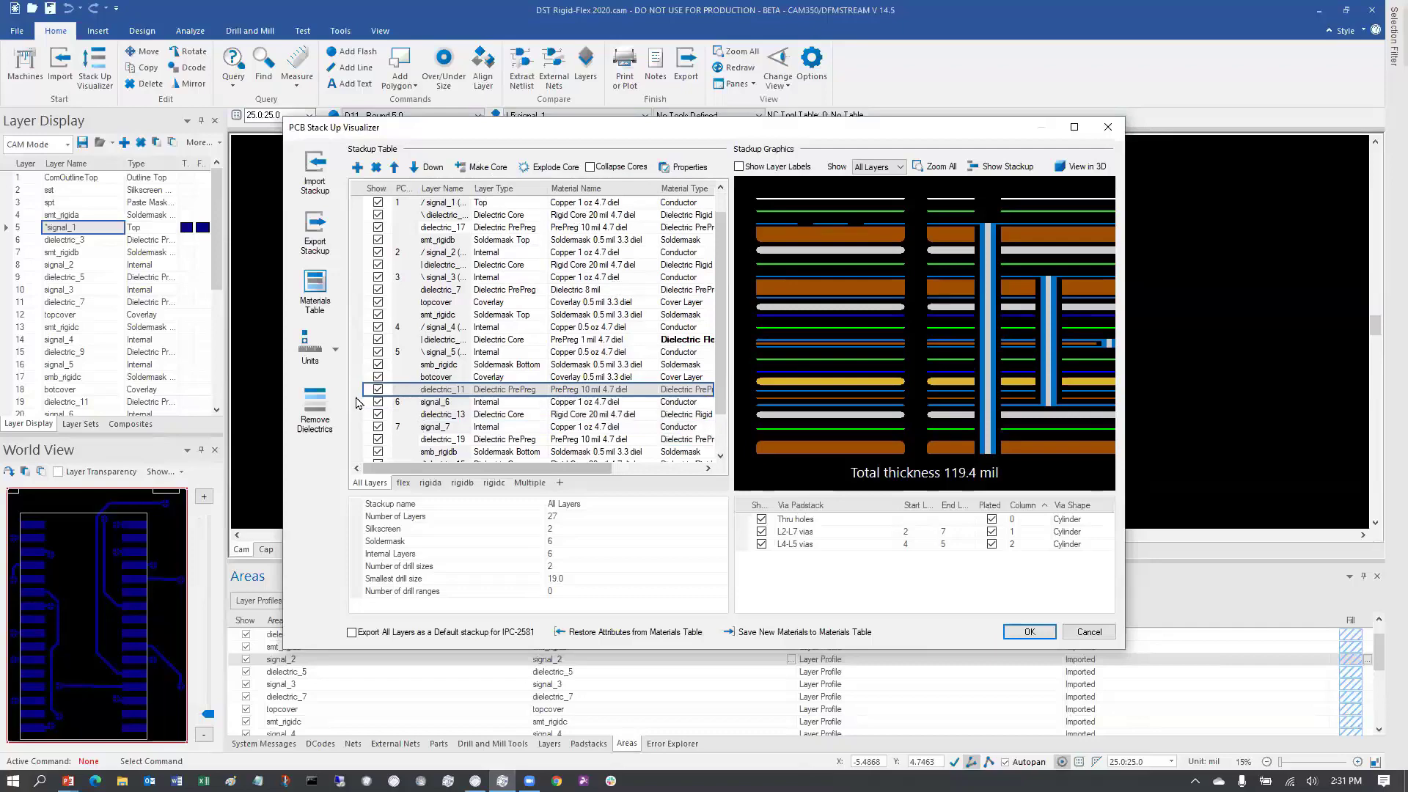
drag(367, 403, 366, 425)
shift+click(365, 428)
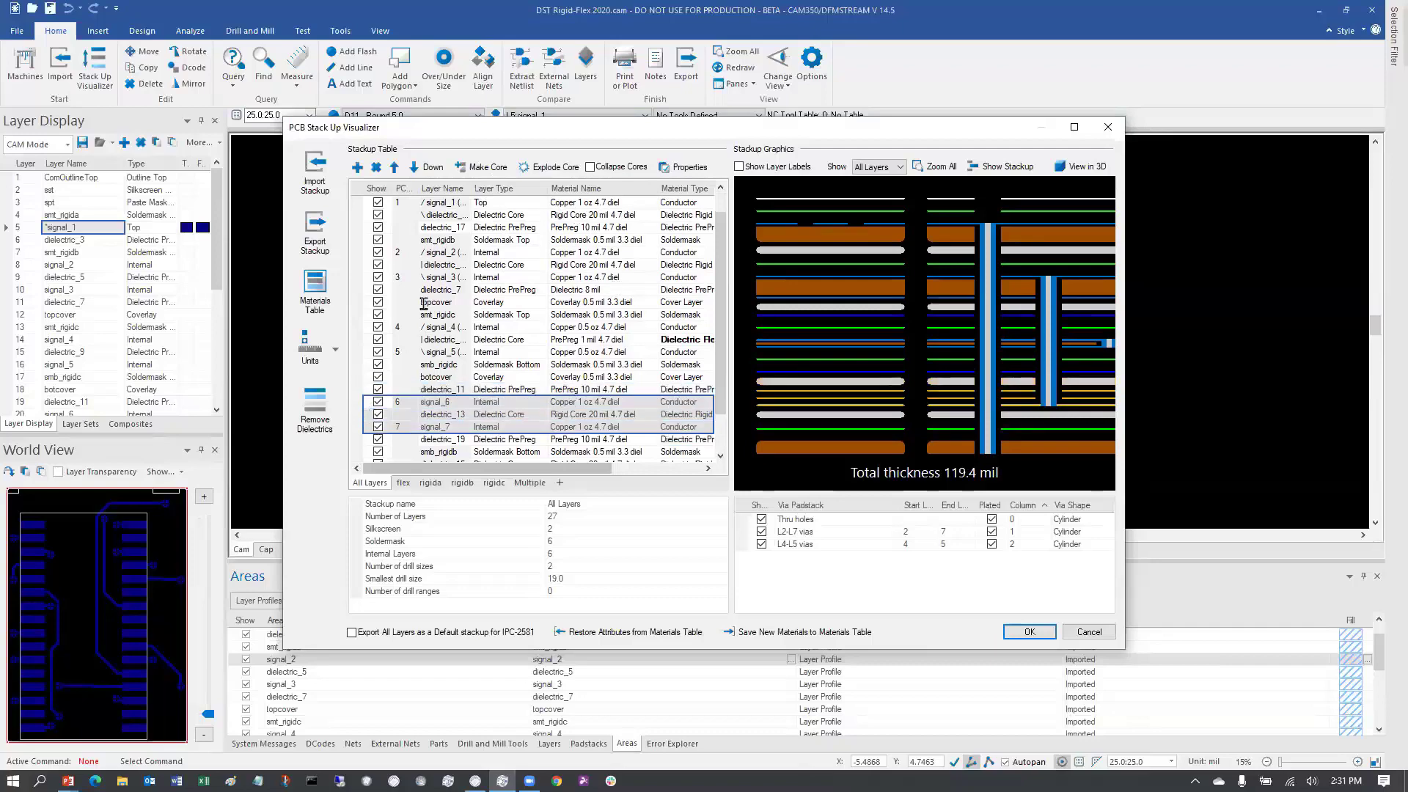
click(478, 168)
Step: Make a core from dielectric_15 and signal_8 at the bottom of the All Layers stackup
scroll(447, 391, down, 2)
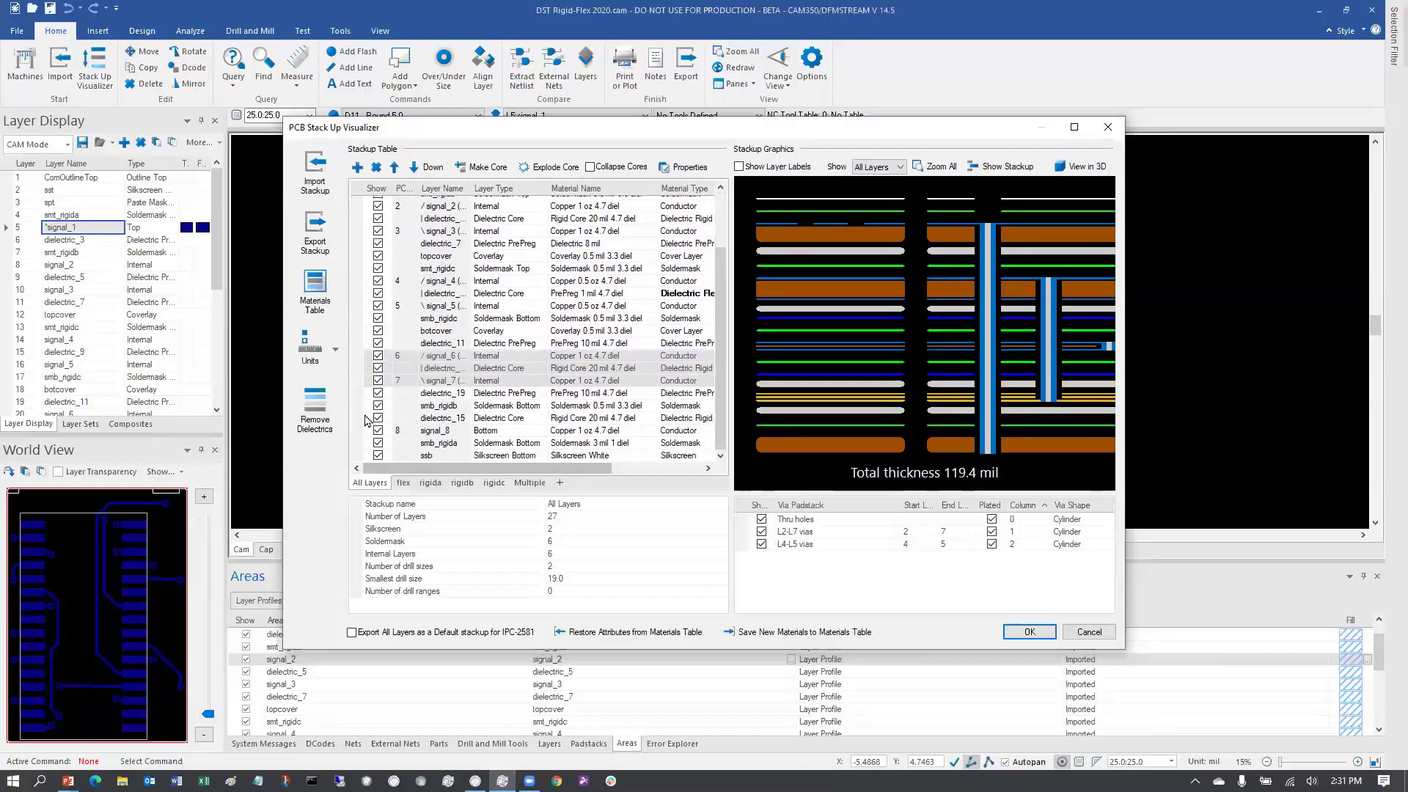
drag(366, 418, 366, 431)
click(482, 167)
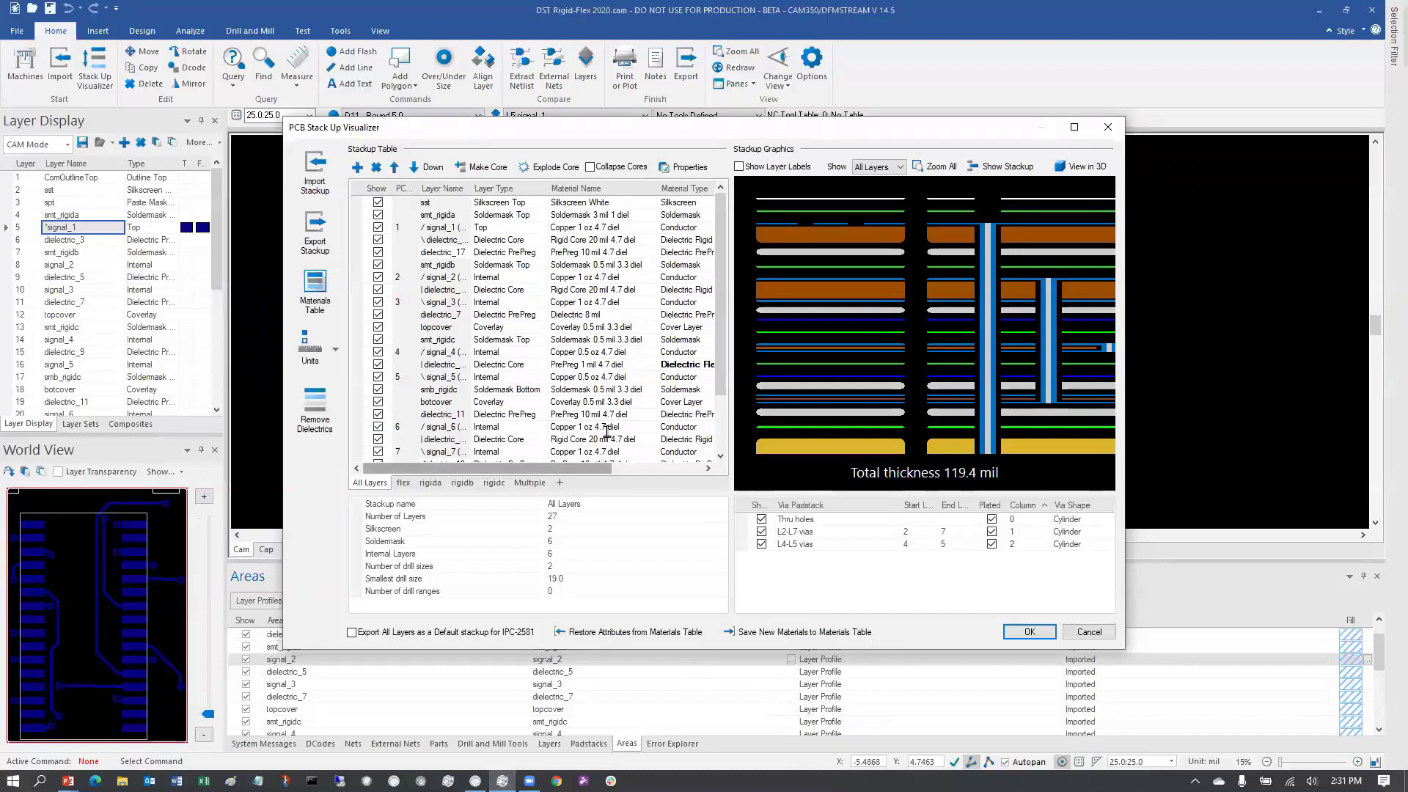
Step: Save the new materials and cores to the materials table and show its cores list with a wider Core Name column
drag(584, 473, 849, 662)
click(316, 292)
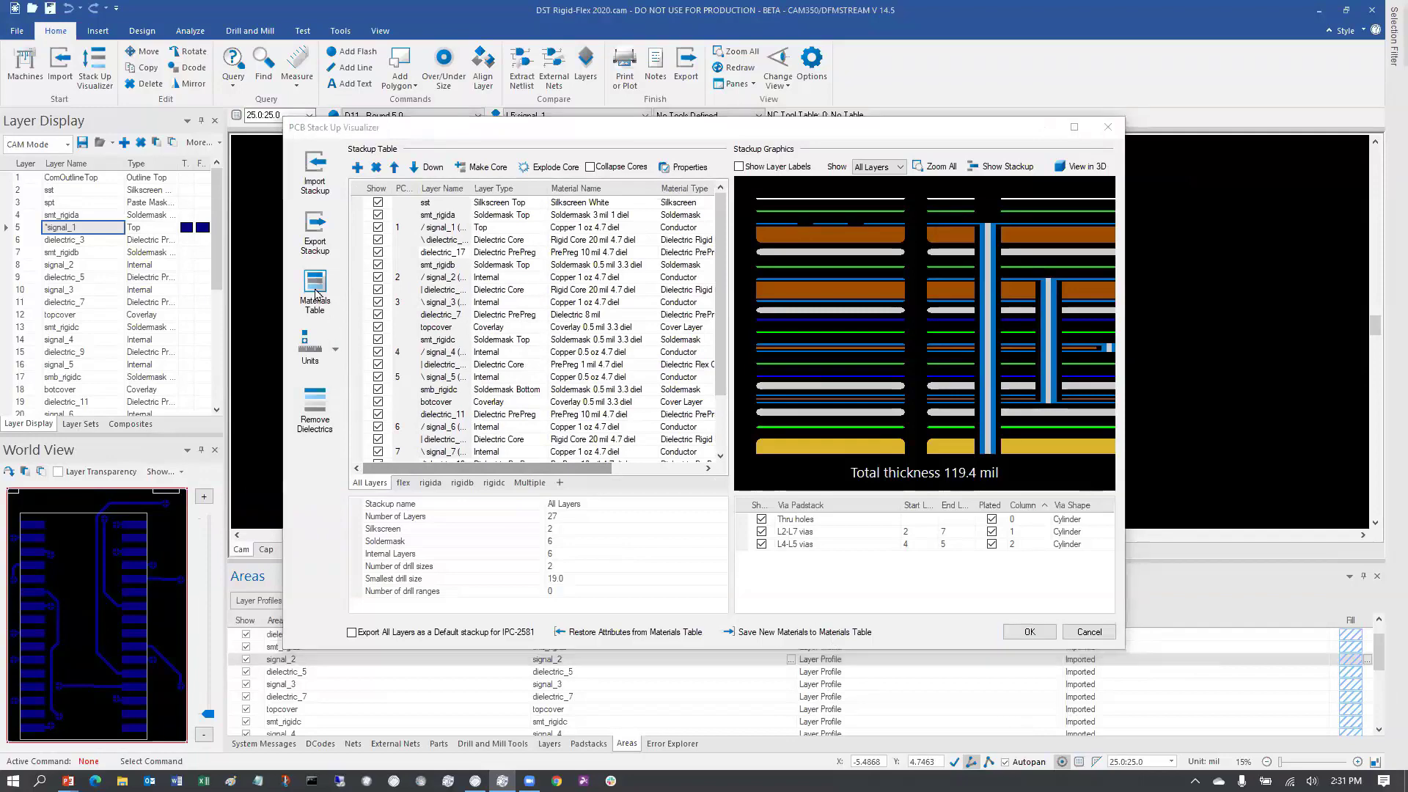
click(442, 270)
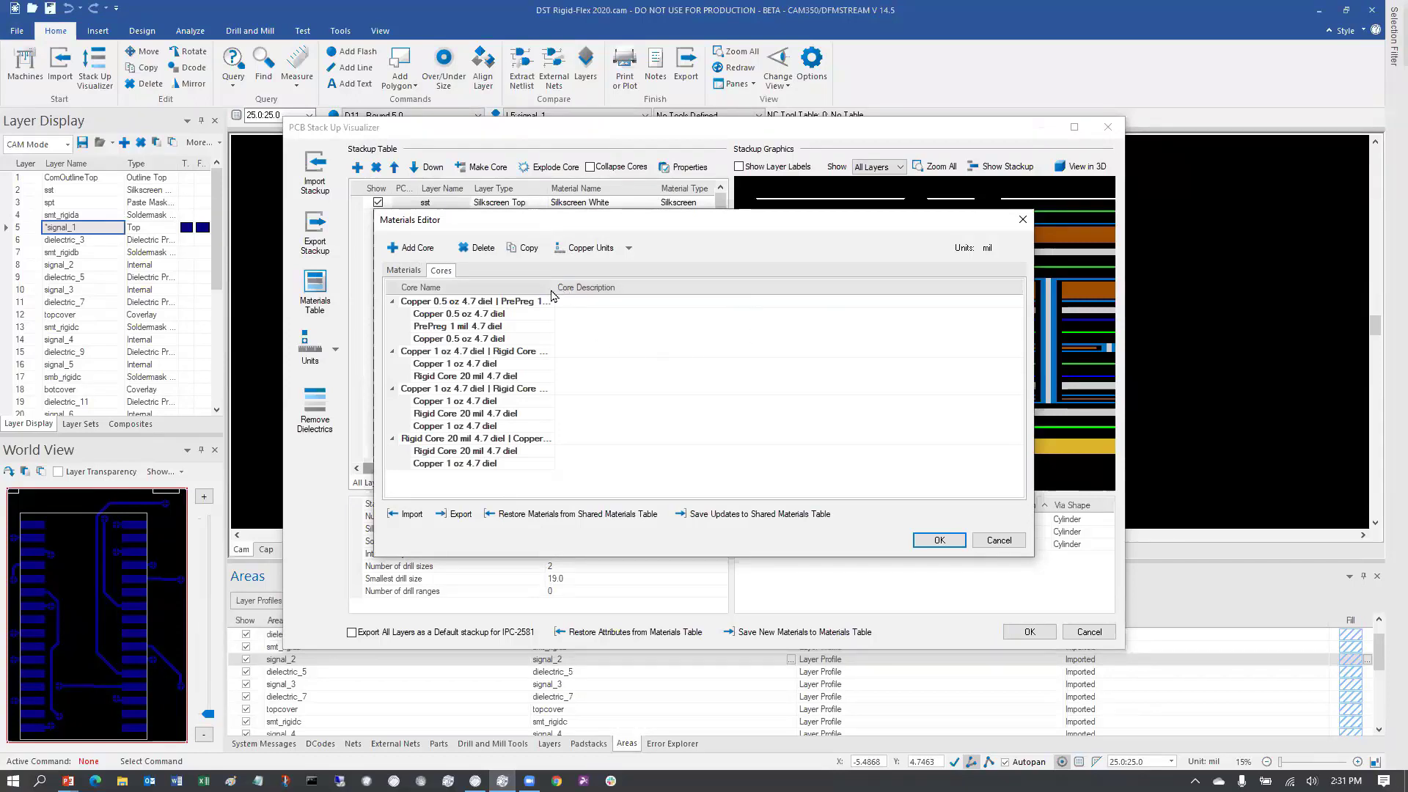
drag(598, 288, 666, 290)
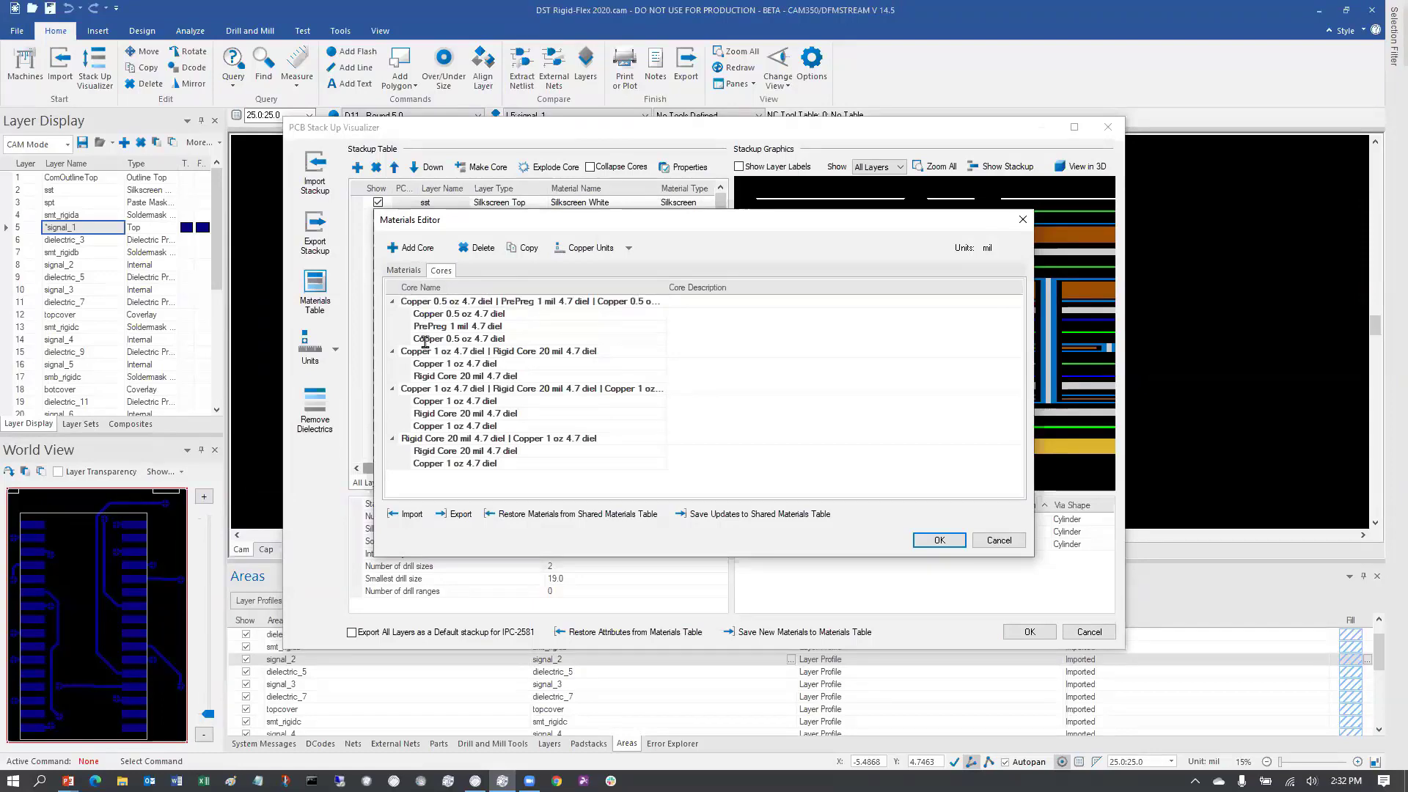
Step: Save the updates to the shared materials table and check both the cores and materials lists
click(404, 270)
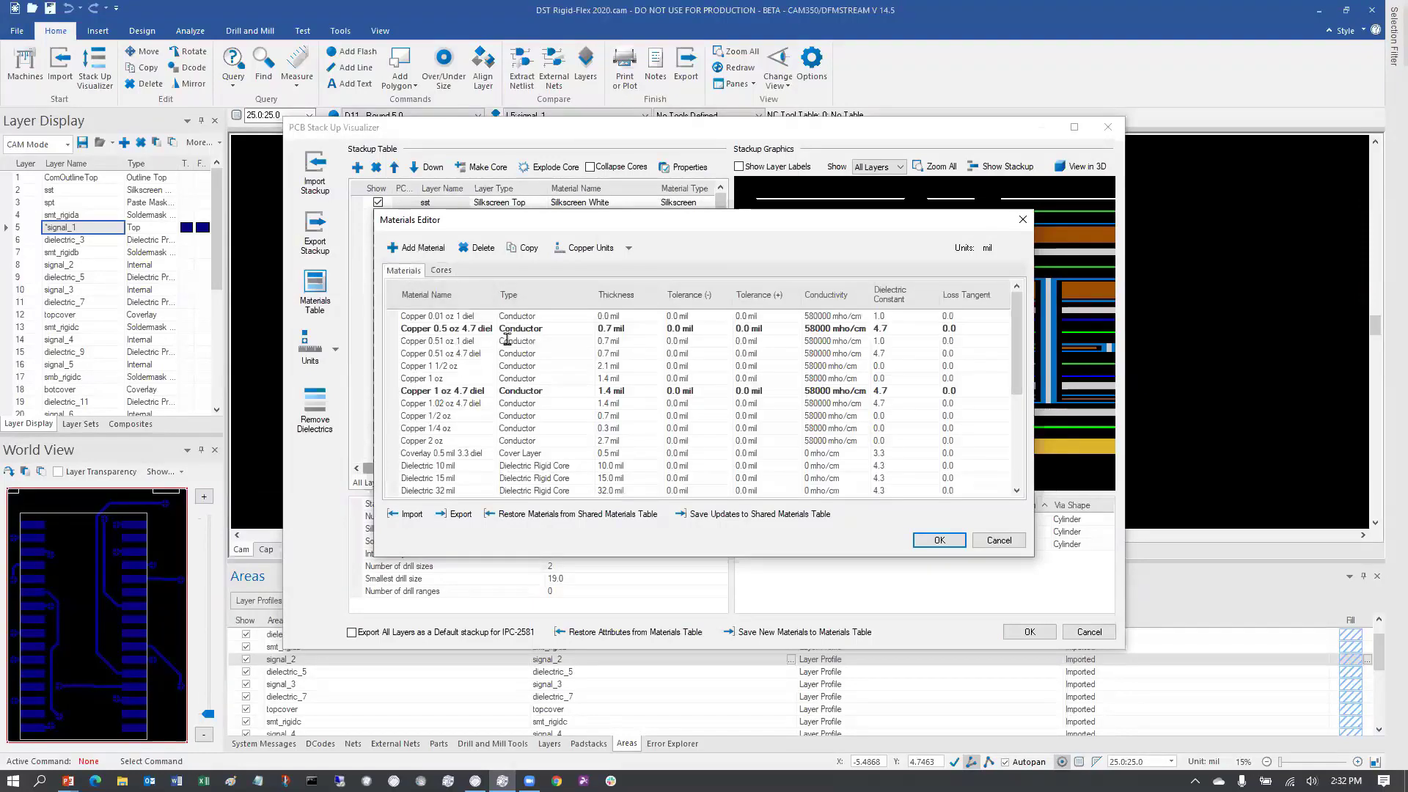
click(801, 515)
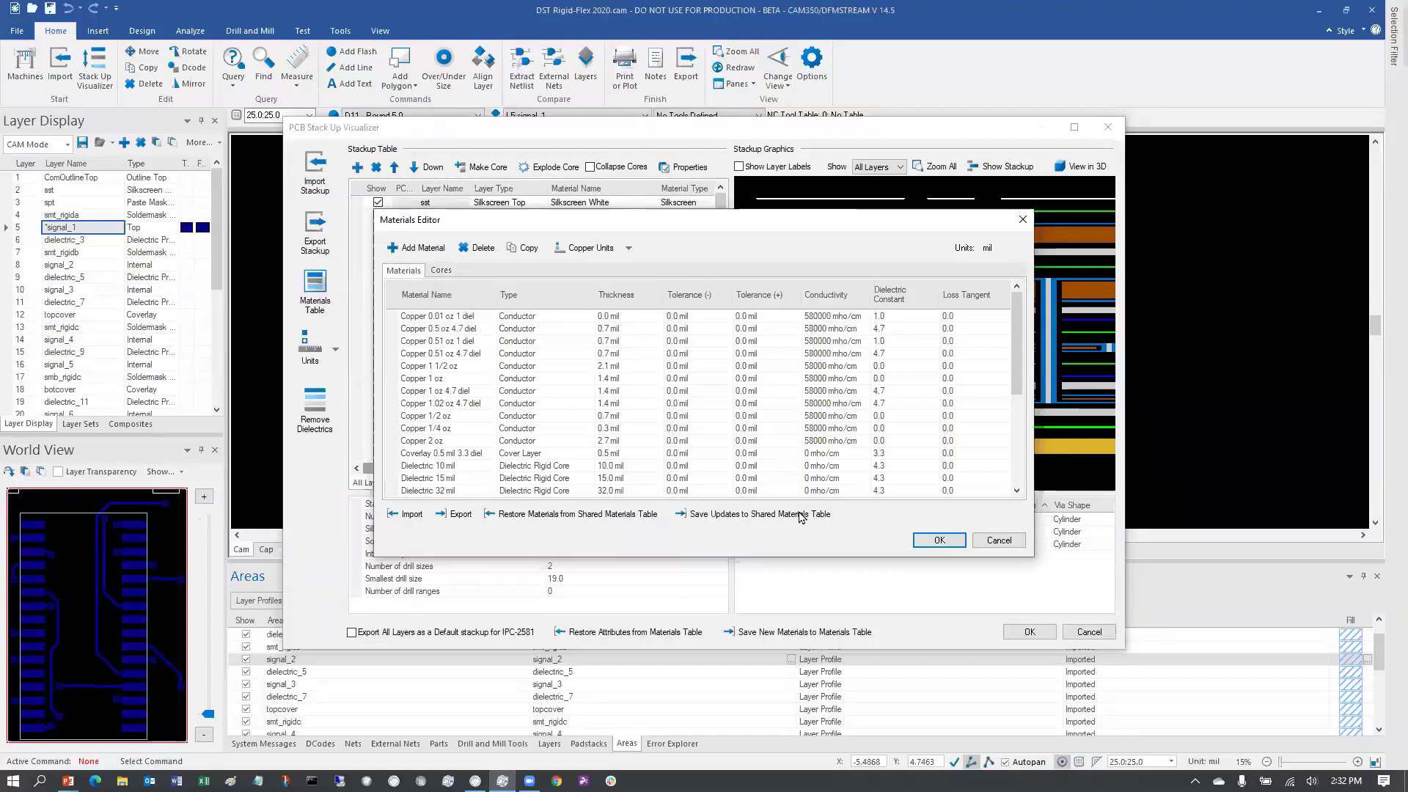
click(440, 271)
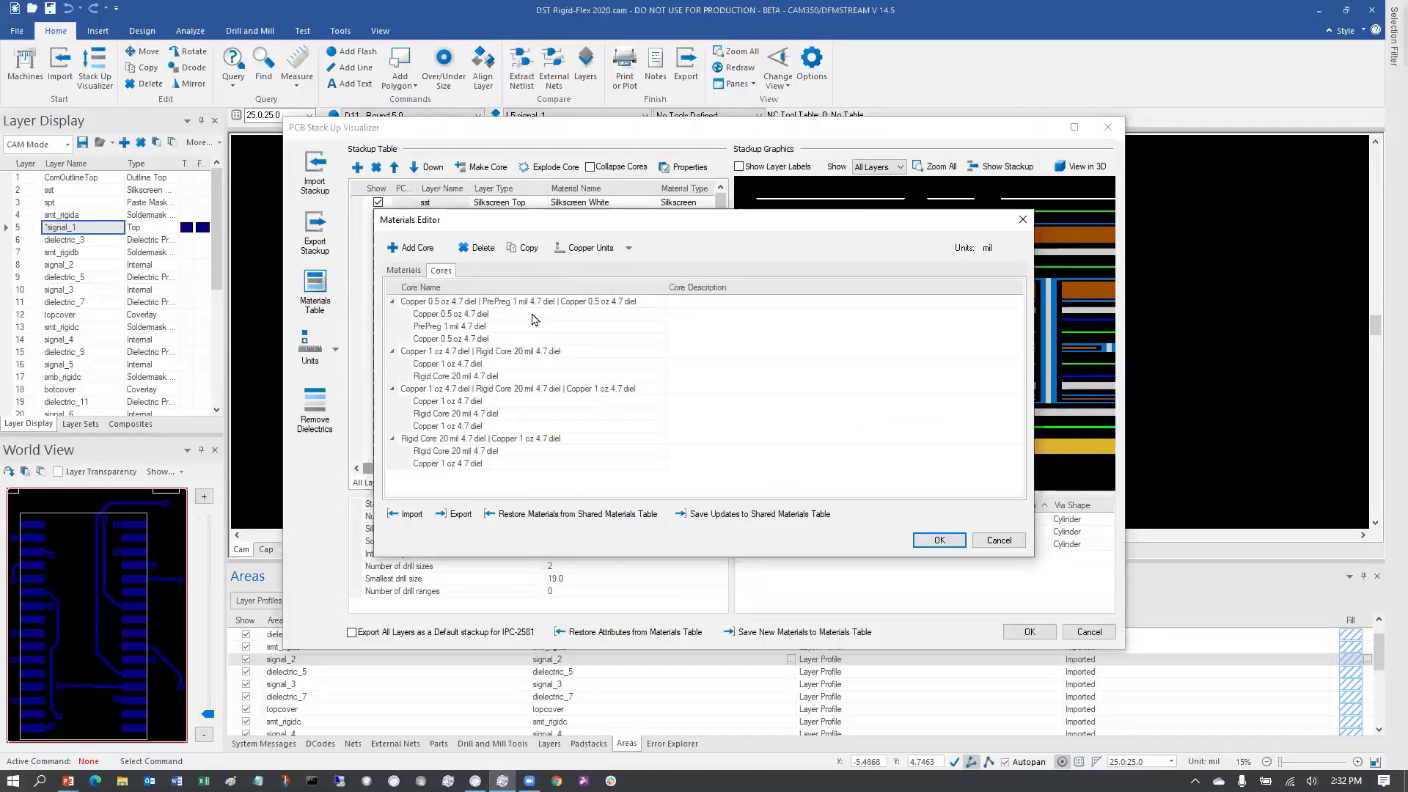
click(402, 270)
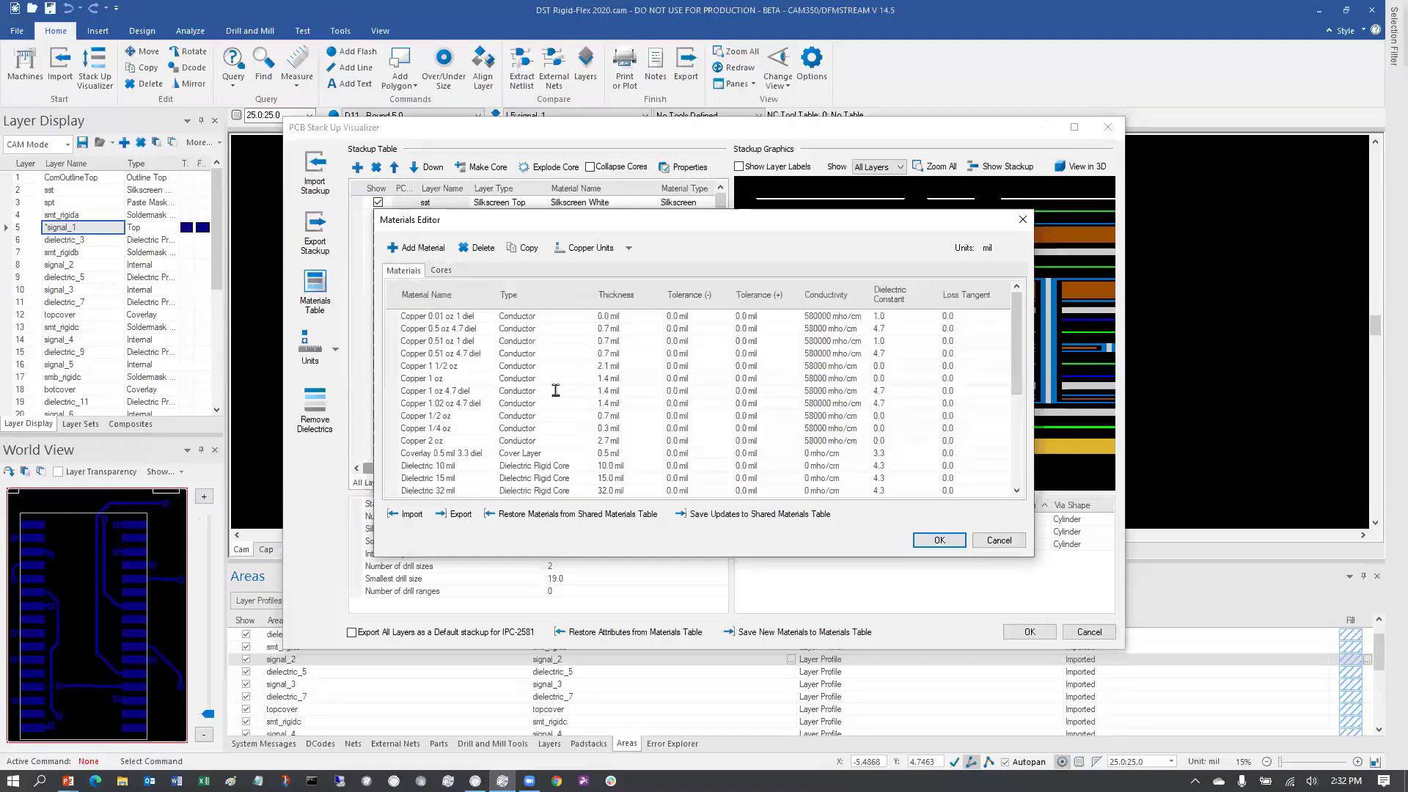
Step: Highlight the name and description of the copper 0.5 oz and prepreg 1 mil core, and accept the materials table
click(441, 271)
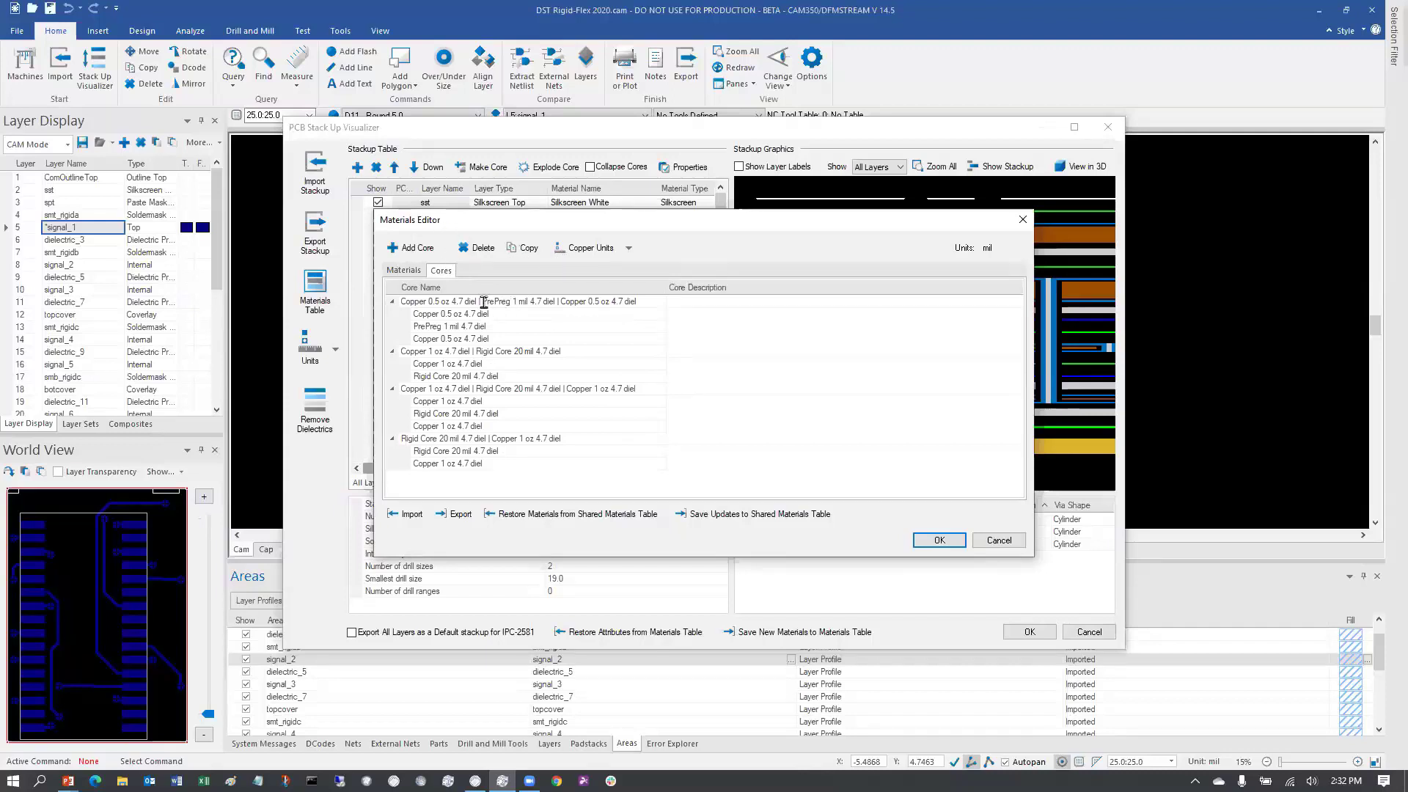
click(433, 300)
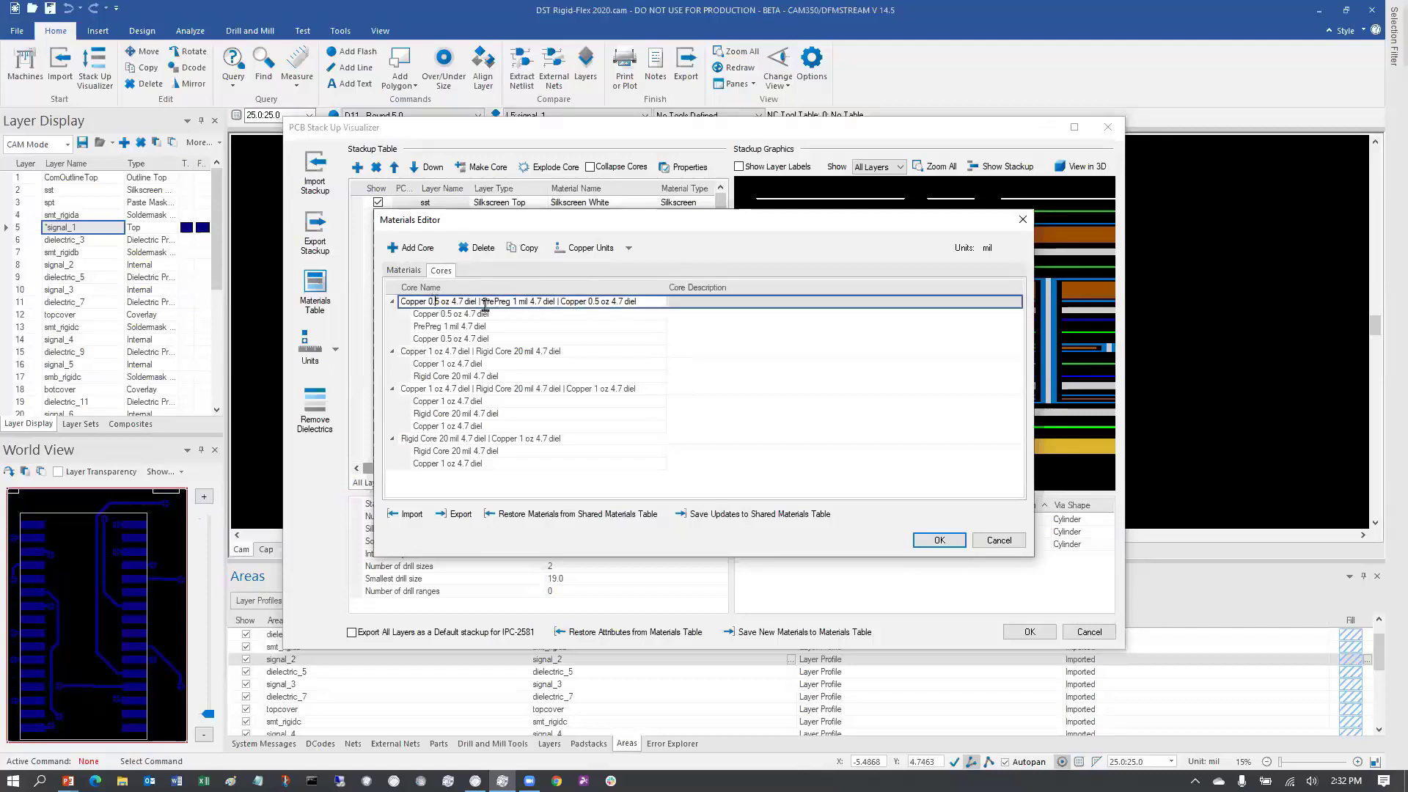
click(761, 299)
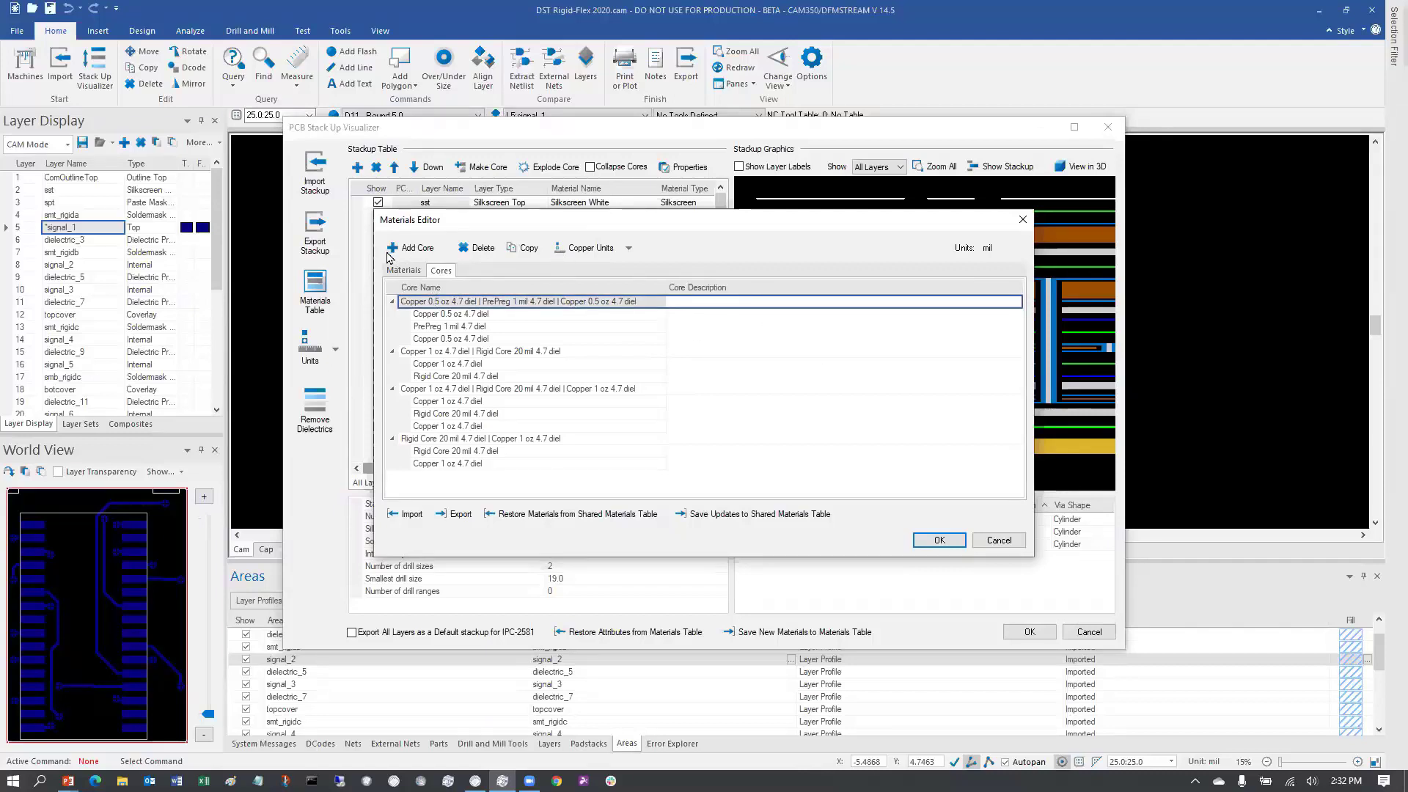
click(403, 269)
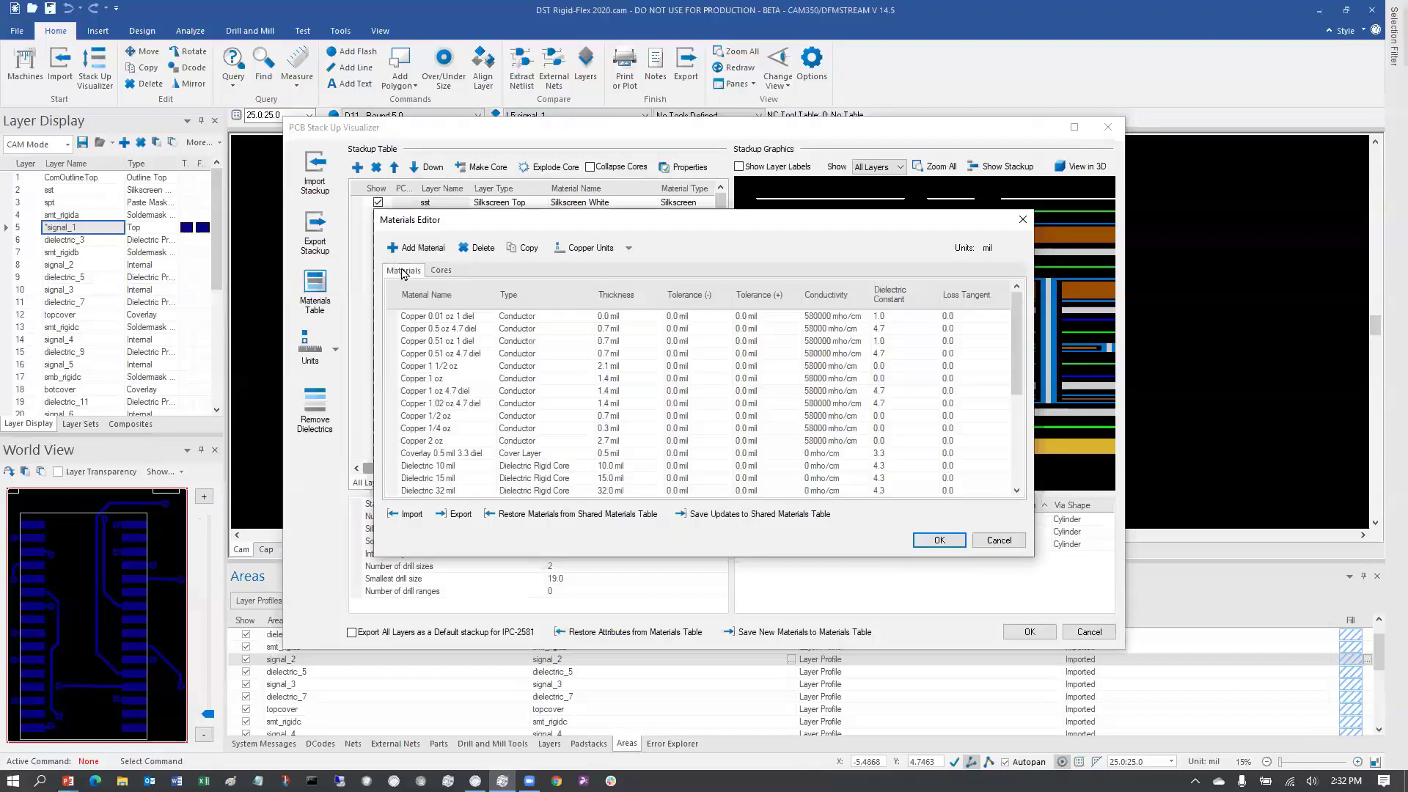
click(939, 539)
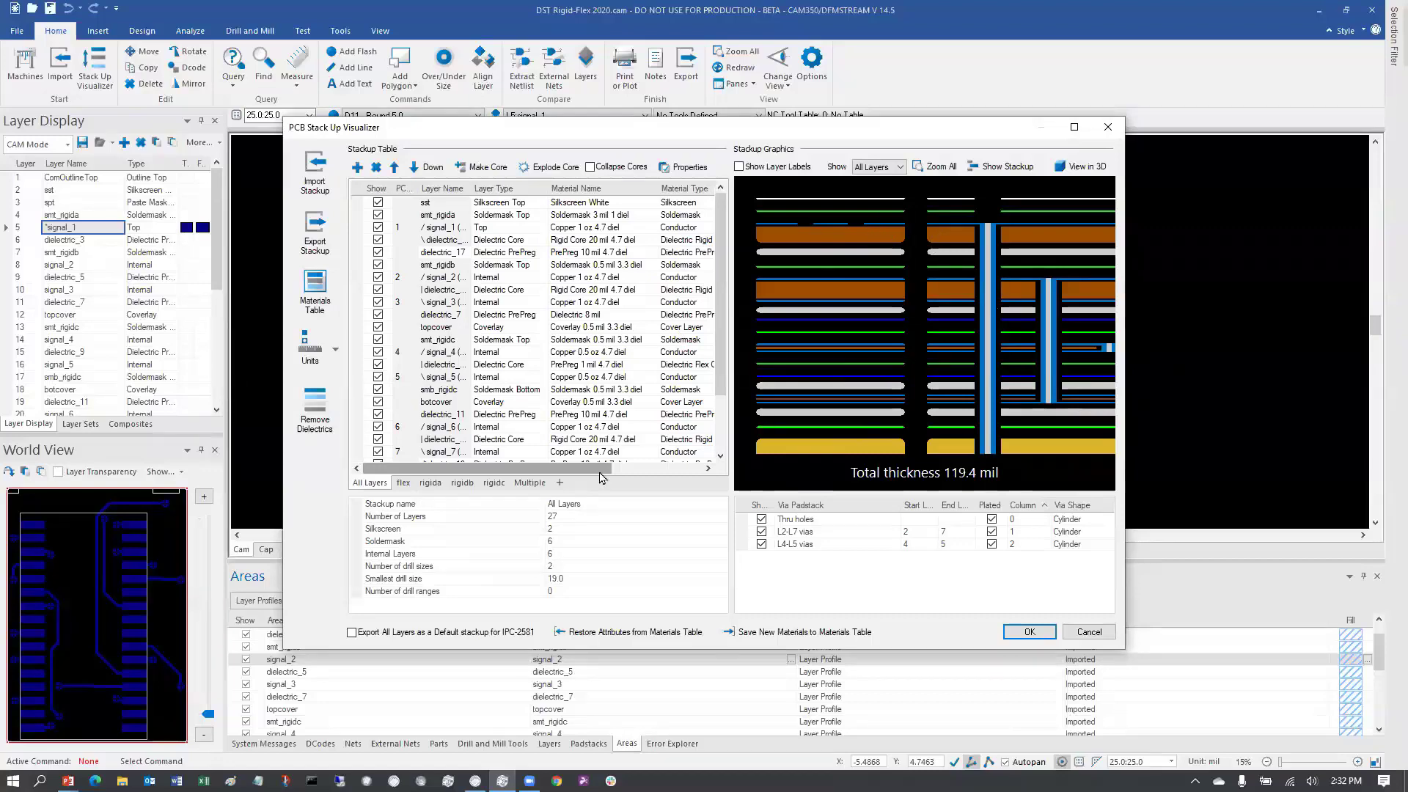
Step: Show the flex, rigida, rigidb and rigidc stackups side by side in the Multiple view, placing flex between rigida and rigidb
click(542, 484)
click(659, 327)
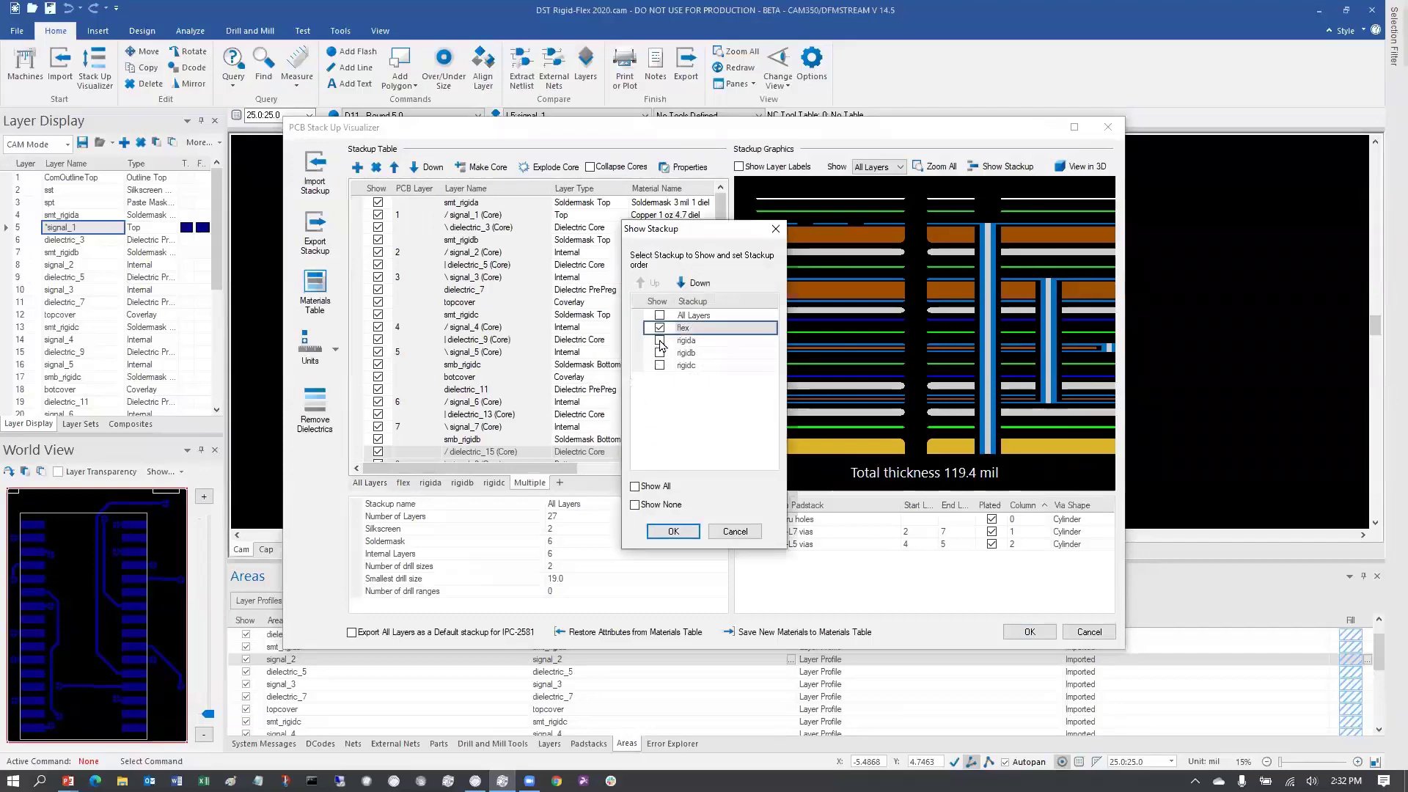
click(659, 339)
click(660, 352)
click(659, 370)
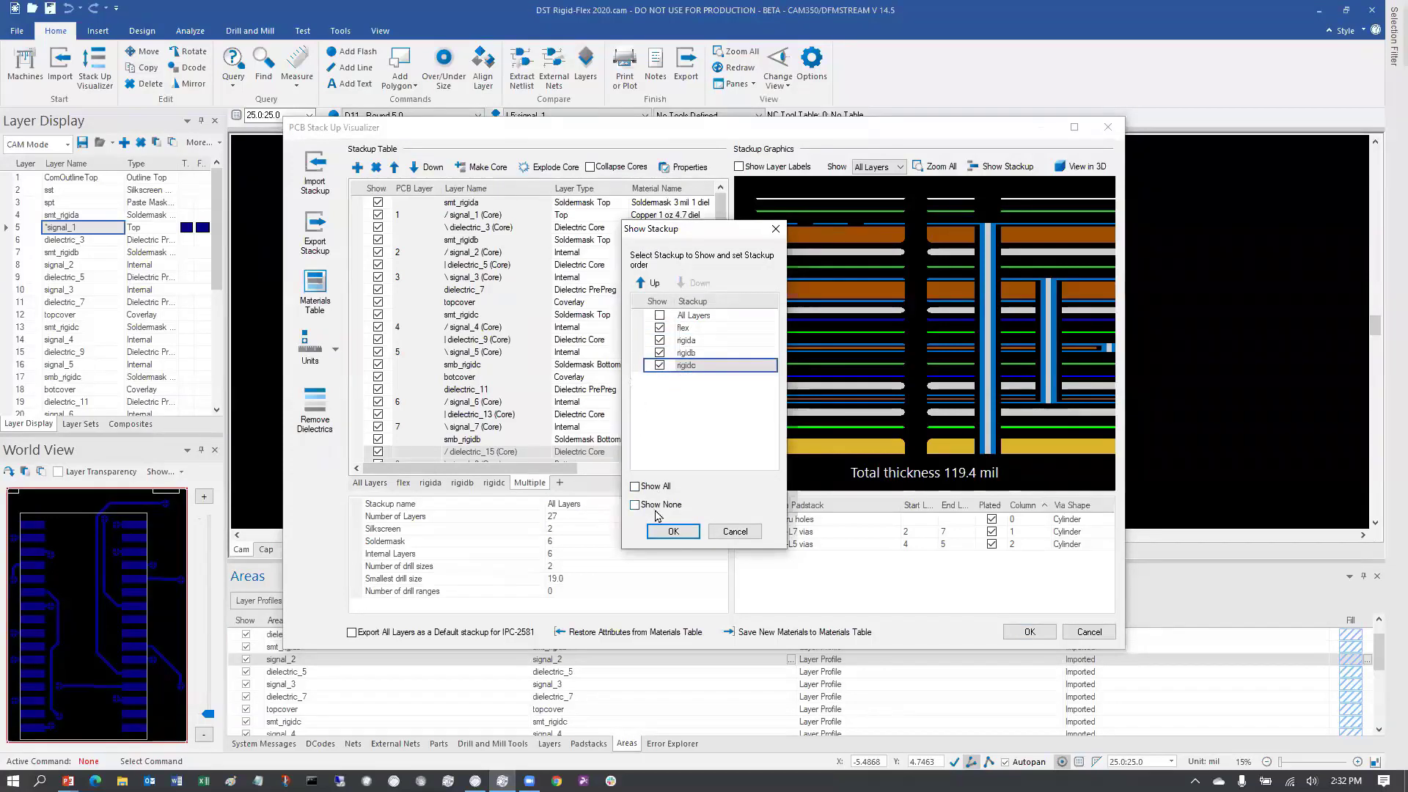
click(673, 531)
drag(812, 219, 951, 211)
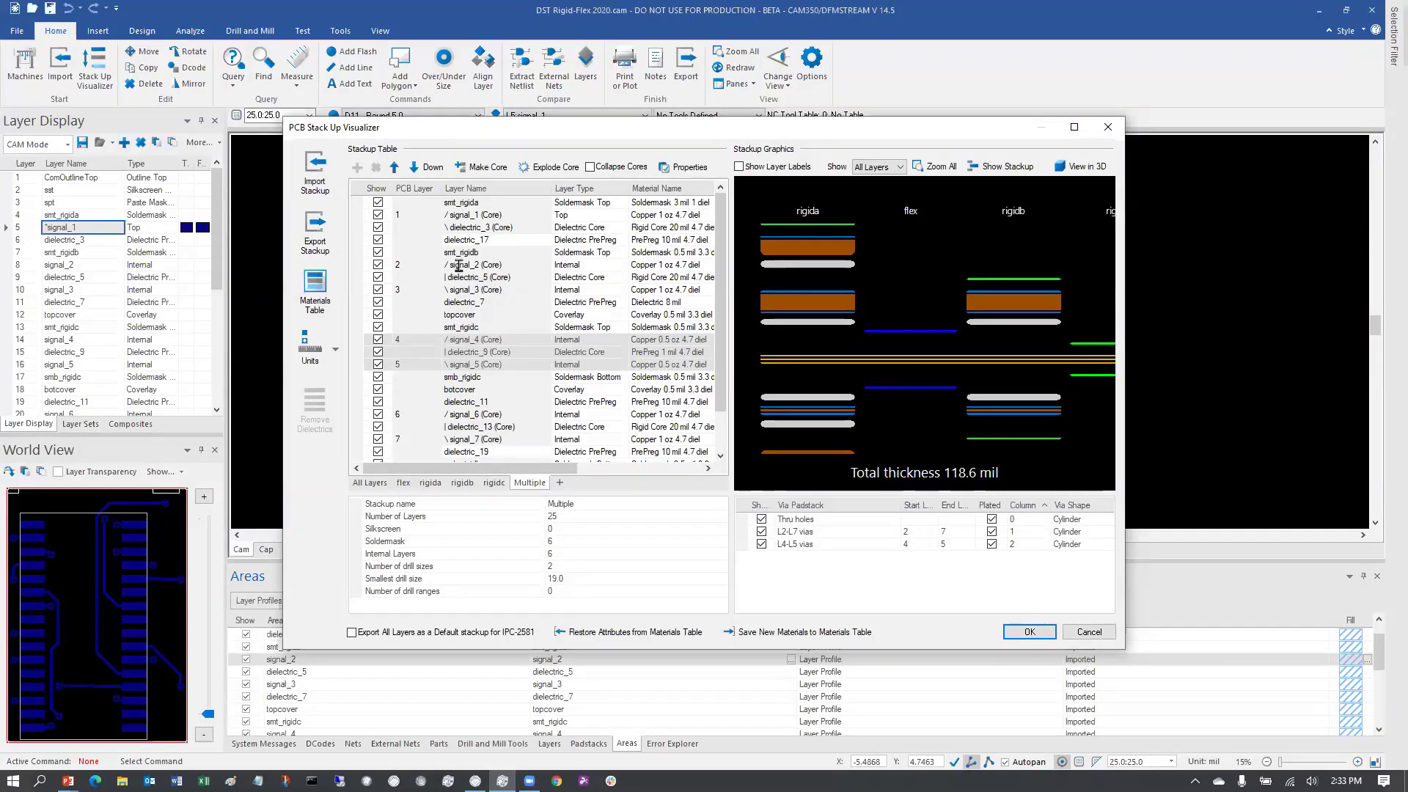
Step: Highlight the signal_2, dielectric_5, signal_3 core and the signal_1, dielectric_3 core in the side-by-side stackup graphics
click(509, 267)
drag(512, 276, 500, 294)
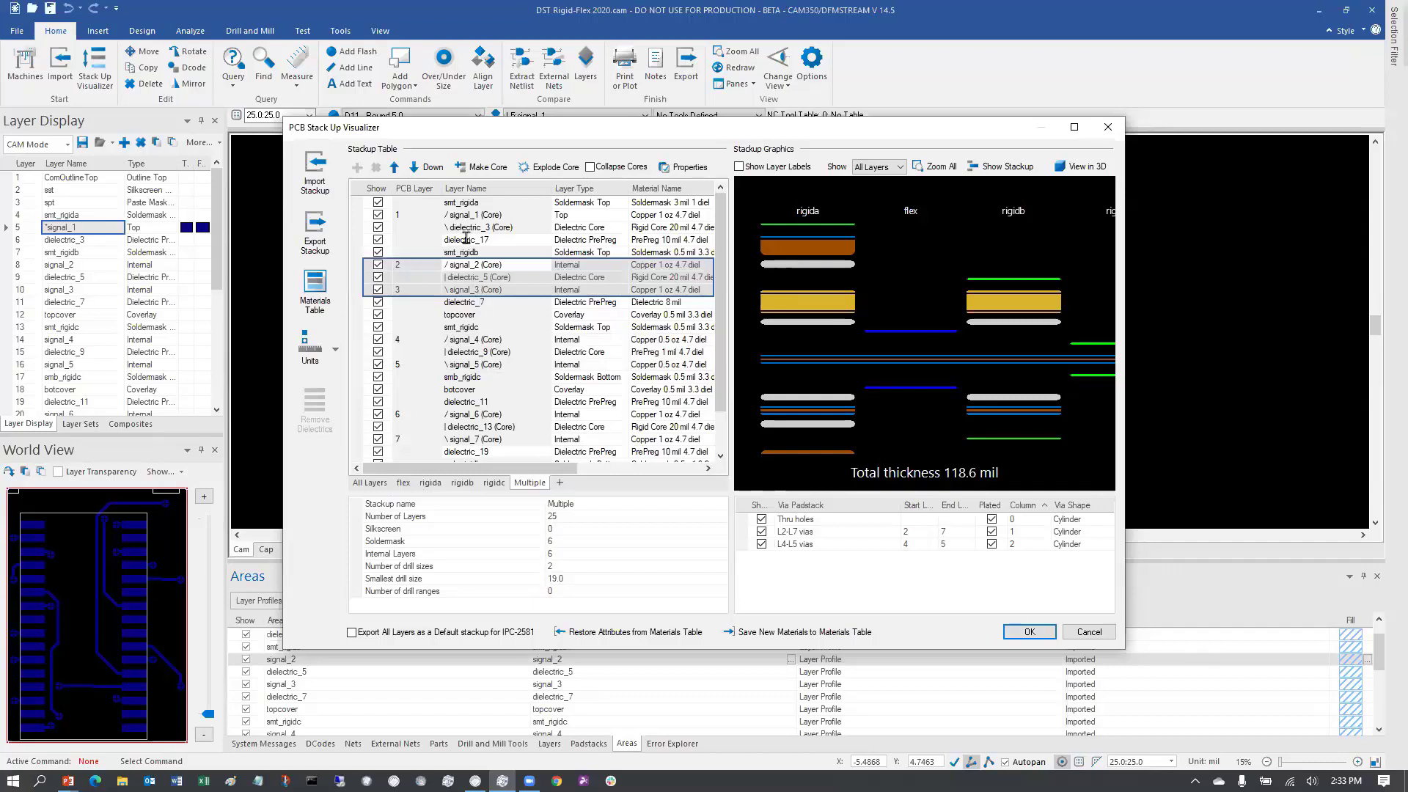
click(509, 215)
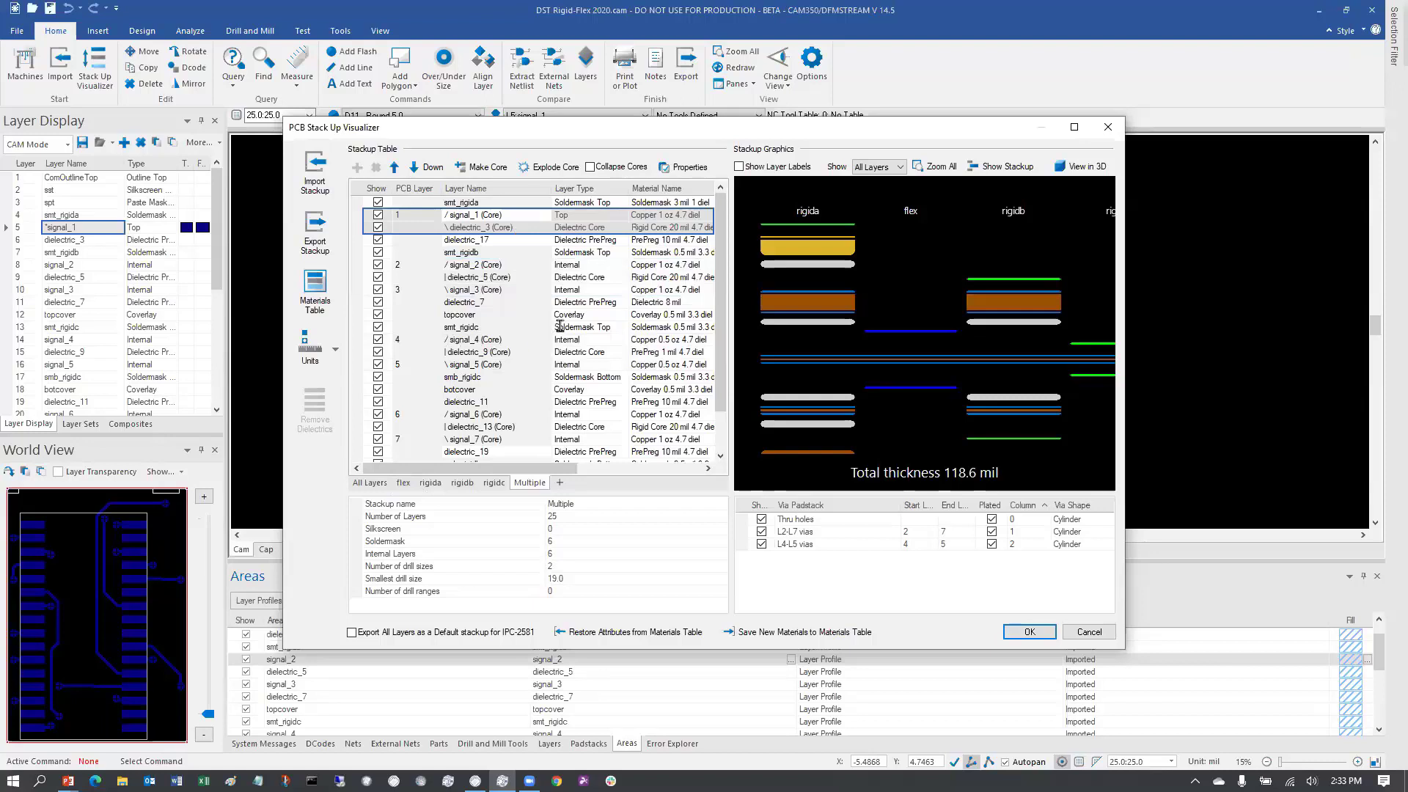
Step: Collapse the cores into single rows, check the materials of the signal_2, dielectric_5, signal_3 core, and expand them again
click(591, 168)
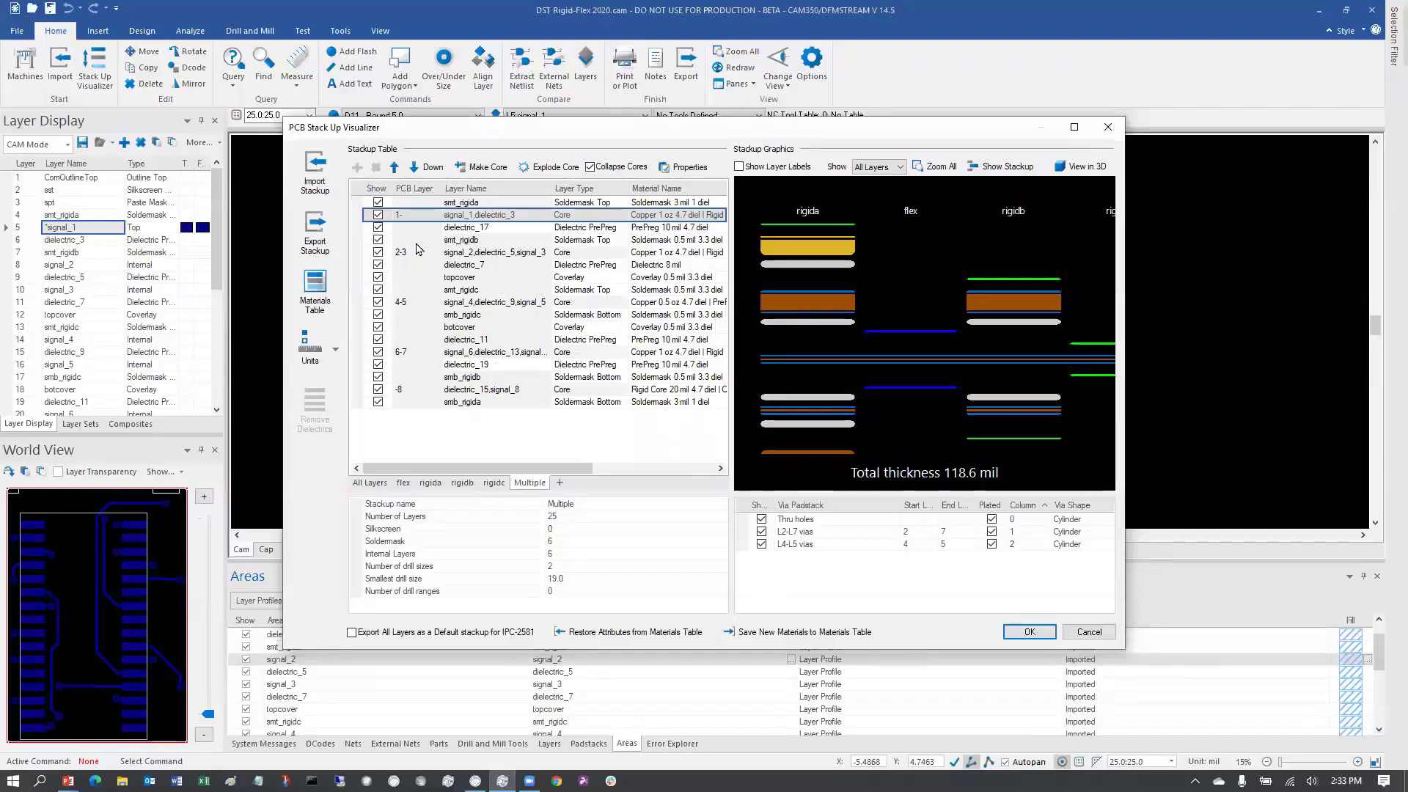
click(585, 253)
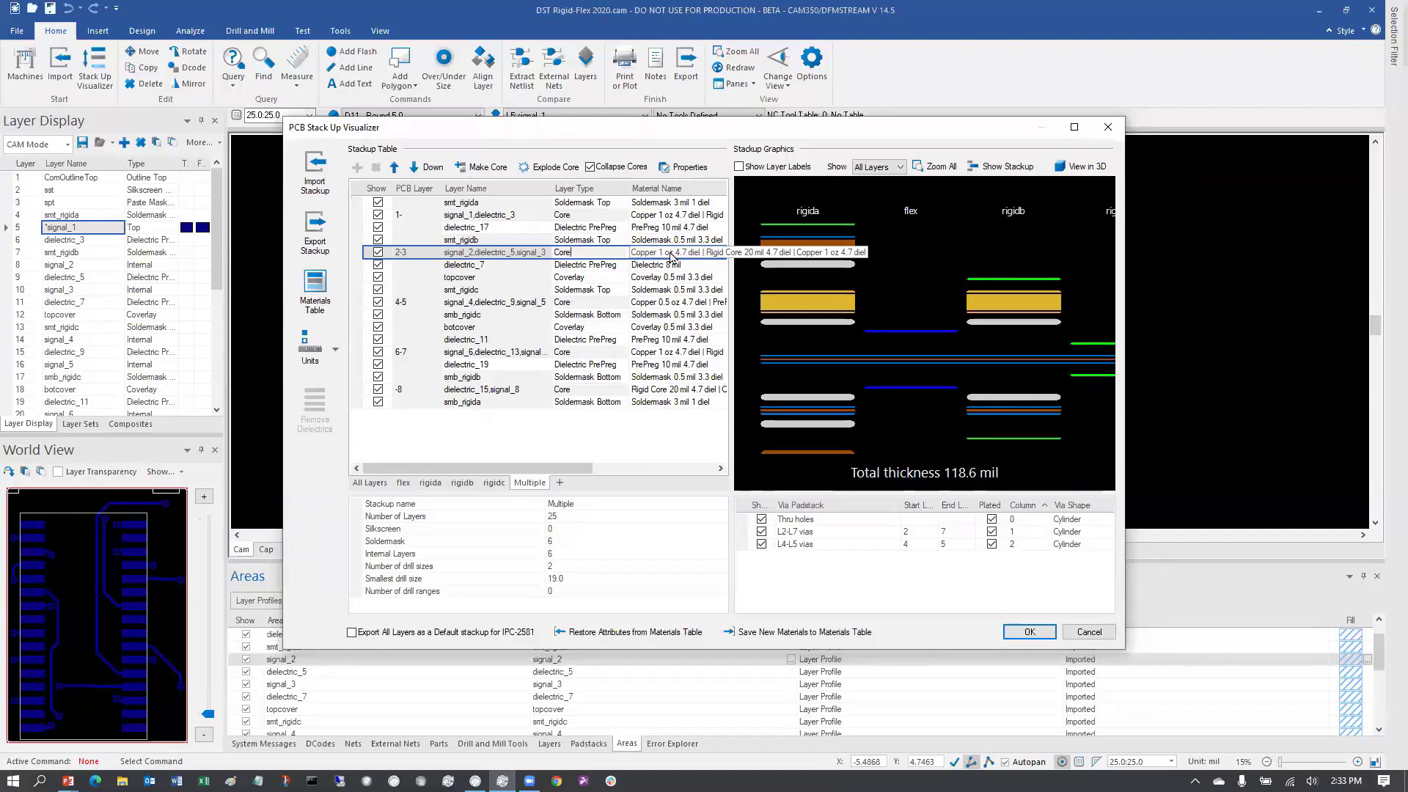
click(615, 166)
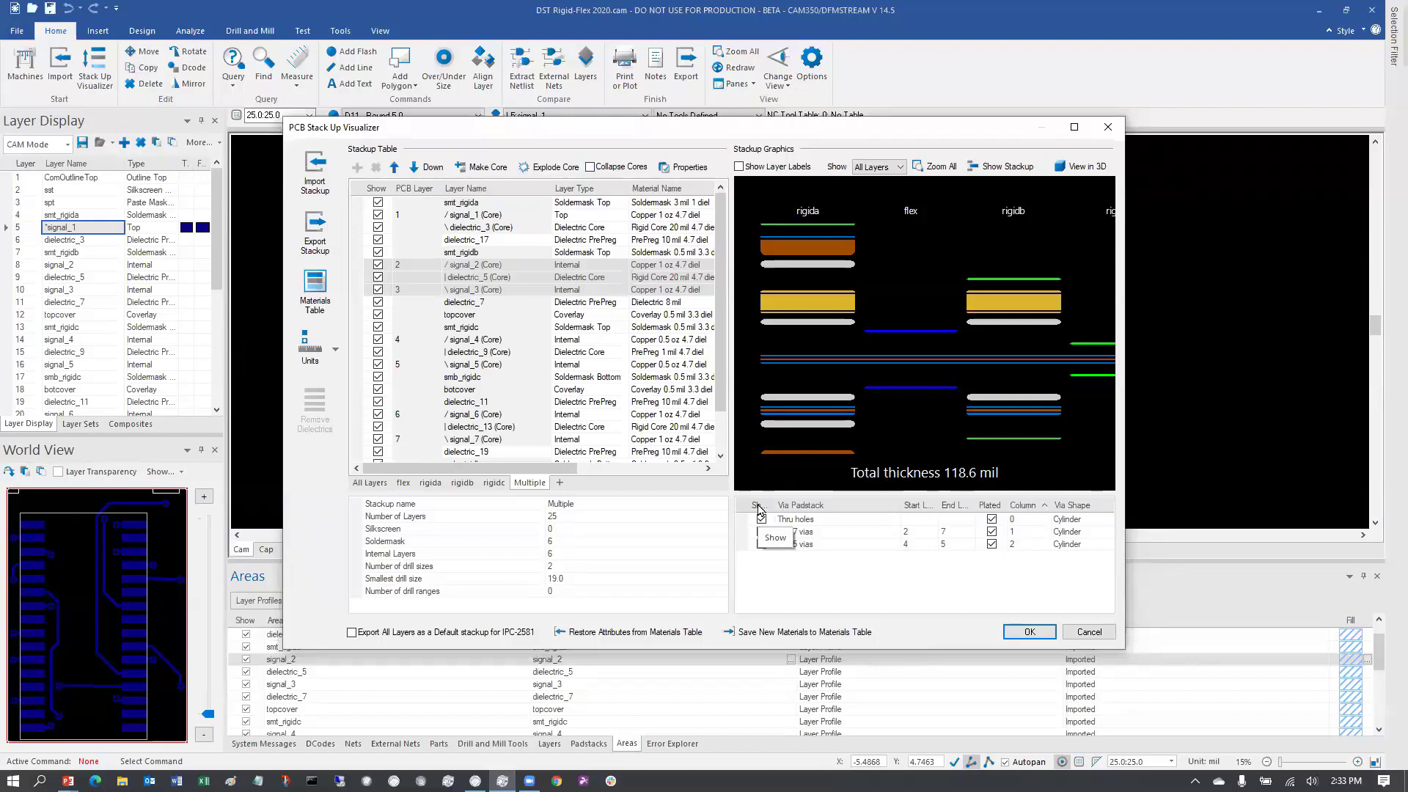
Step: Accept the stackup and the layer table update, and select the signal_2 core in the updated layer list
click(1030, 634)
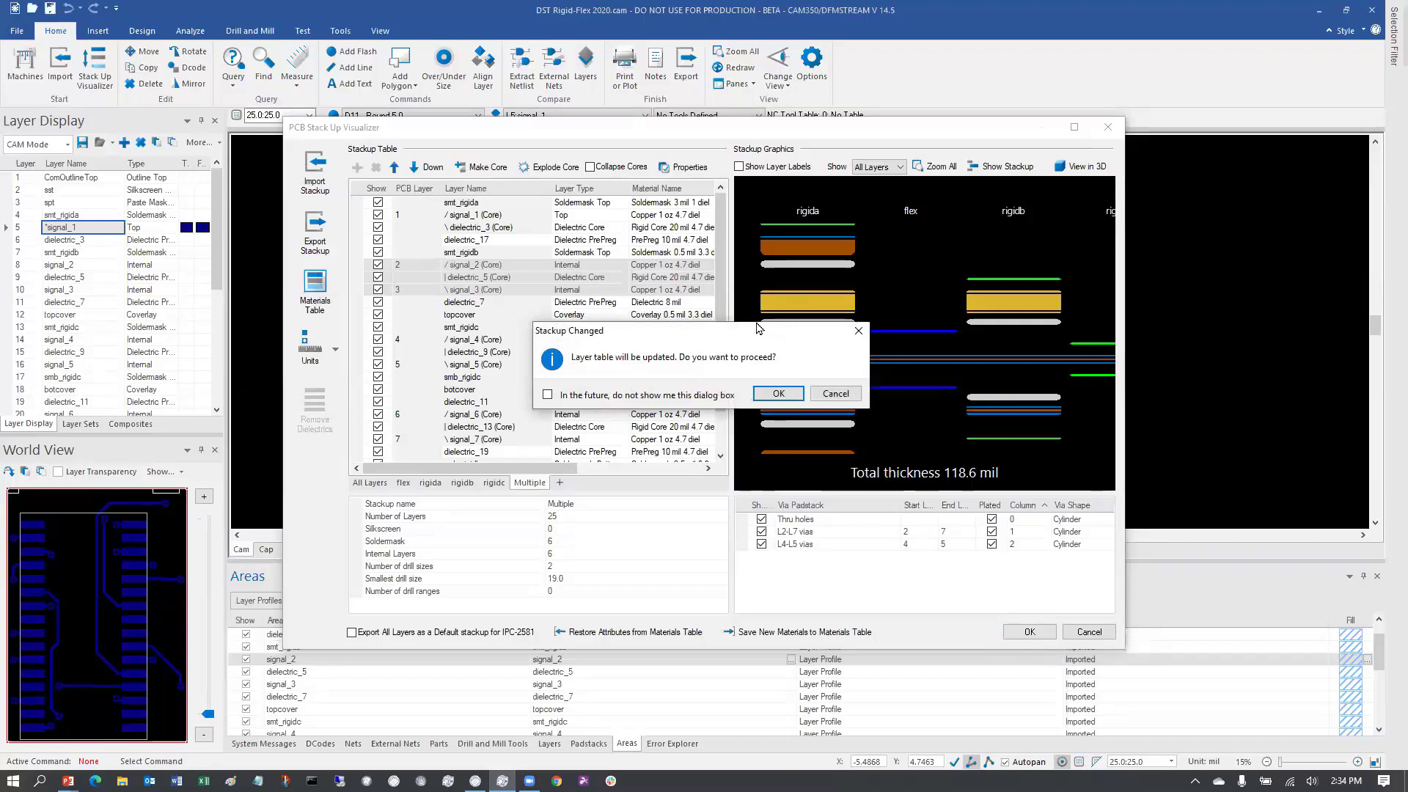
click(773, 396)
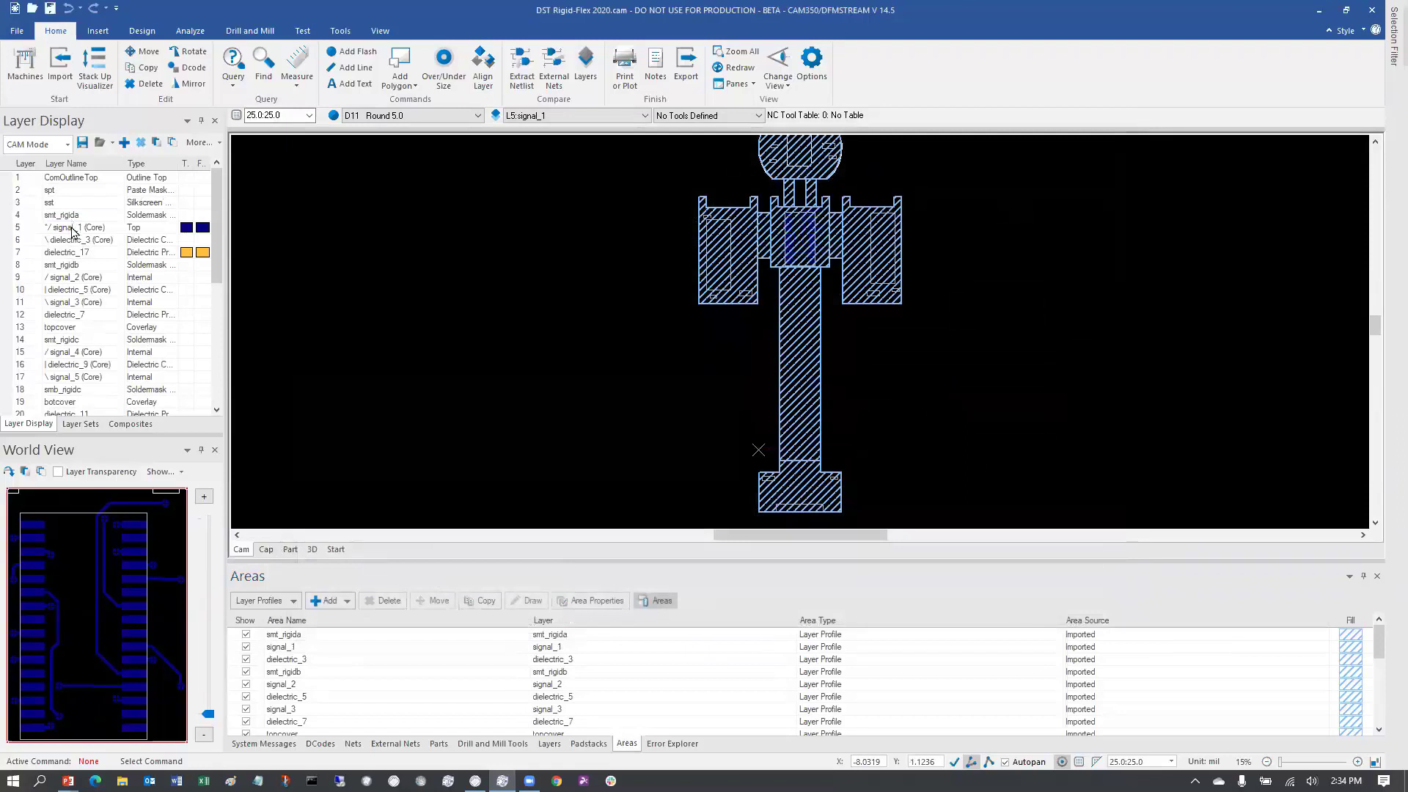
click(73, 277)
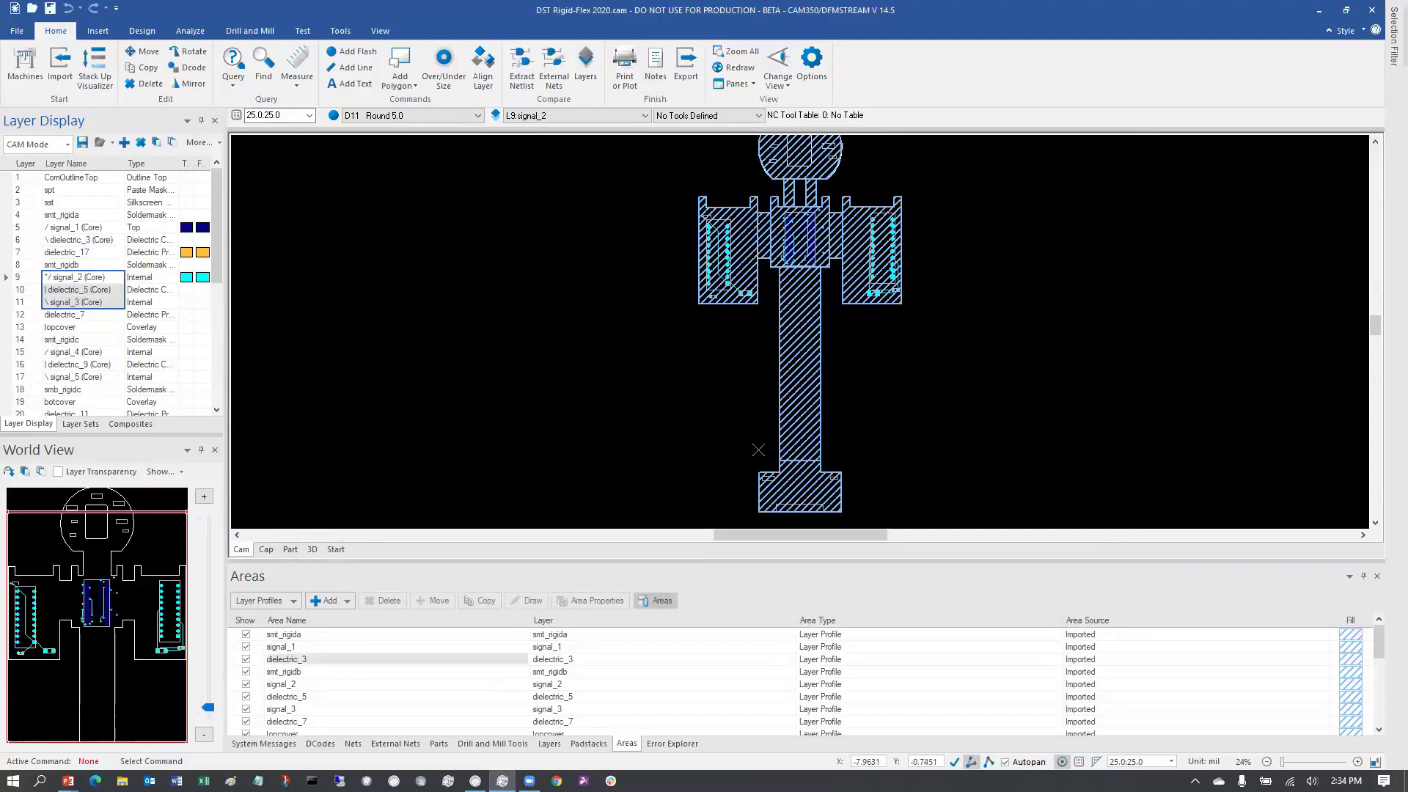
click(550, 744)
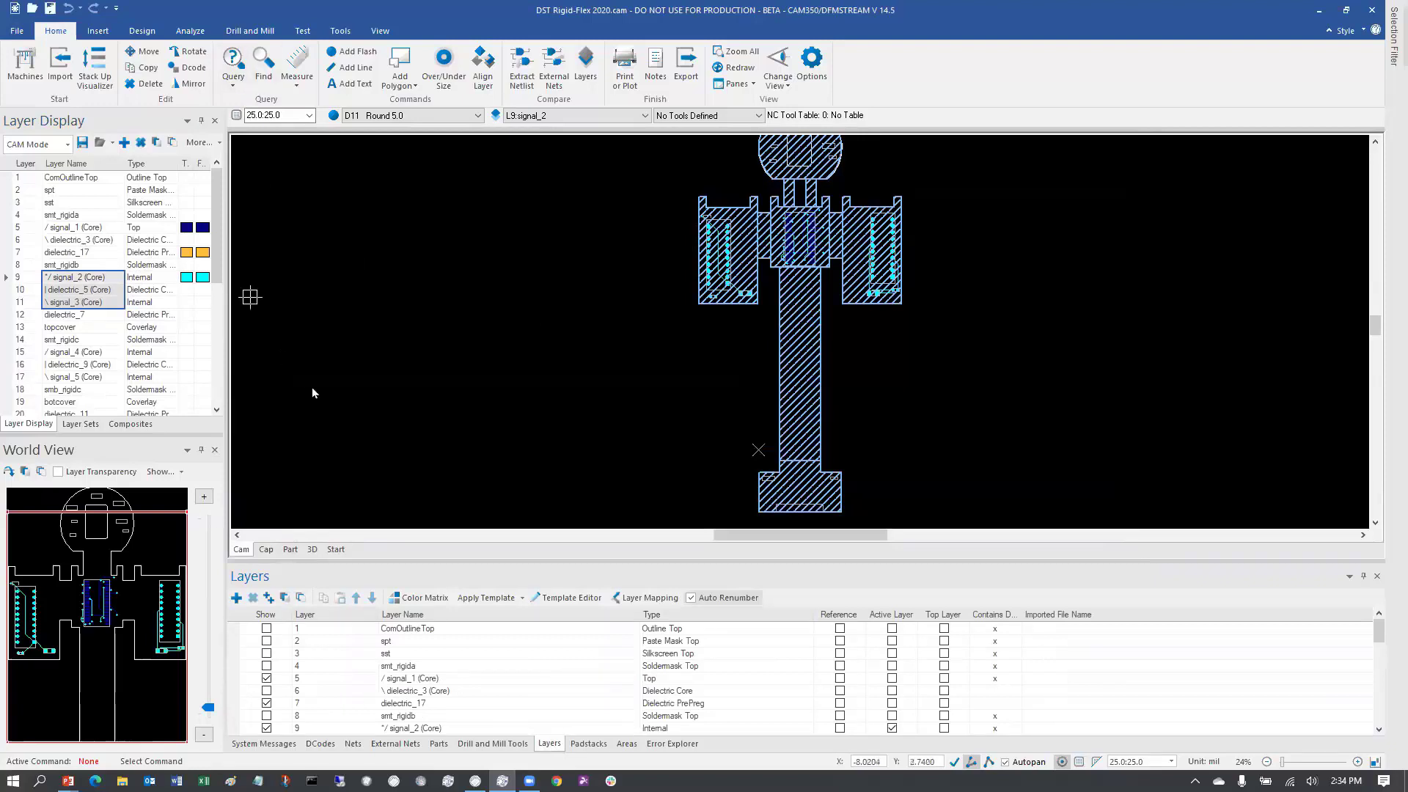
Step: Show the rigid-flex board in 3D with all of its layers displayed
click(311, 550)
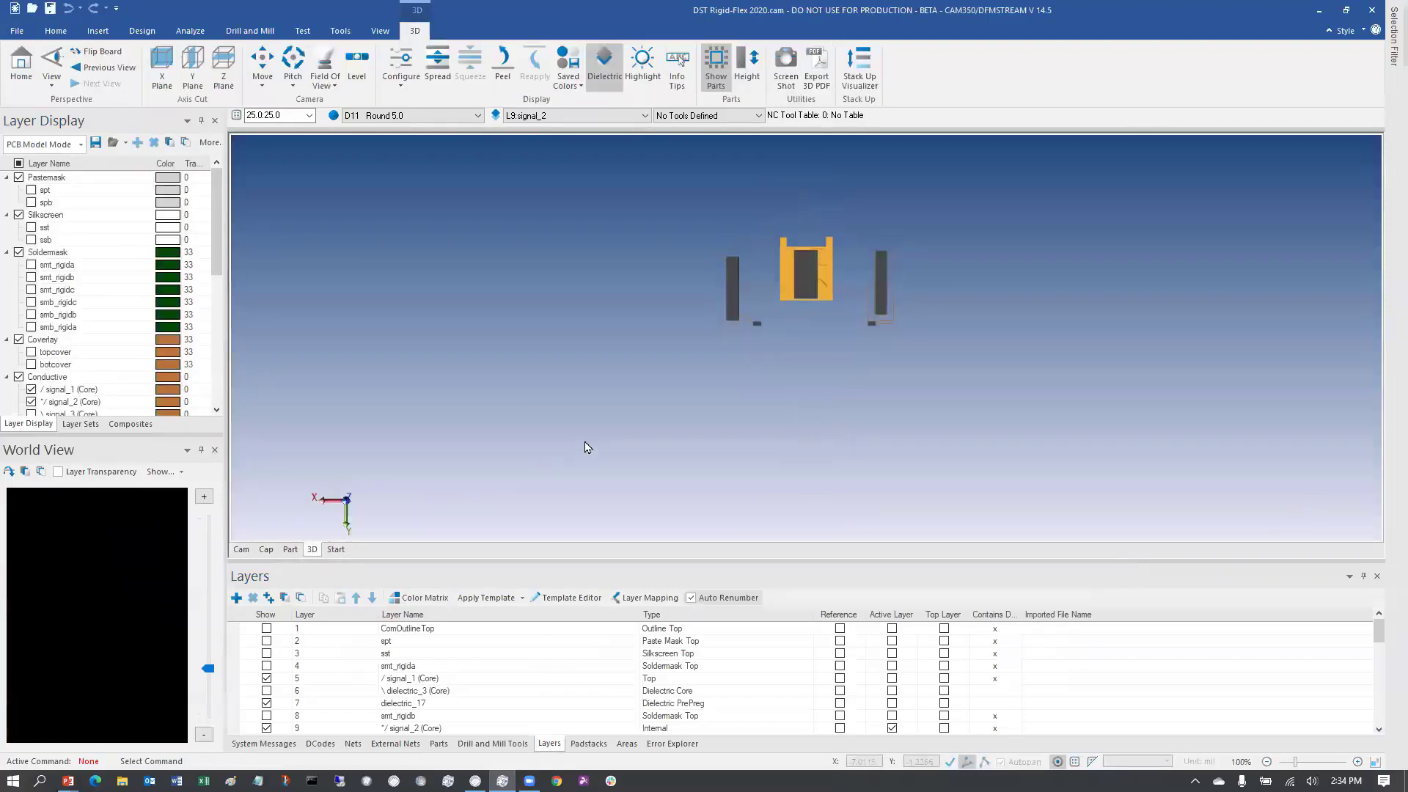
click(170, 143)
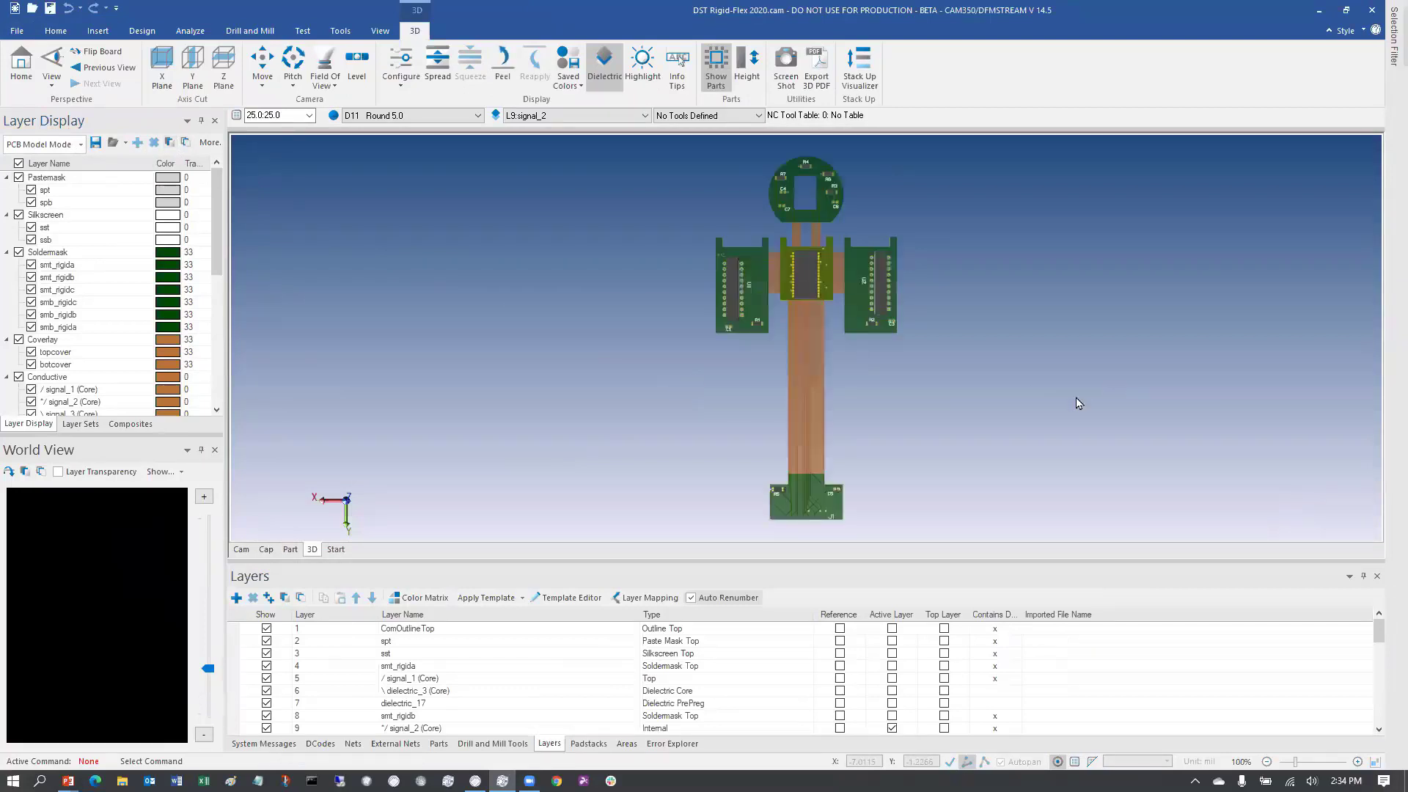
drag(1078, 402, 746, 322)
scroll(697, 342, up, 6)
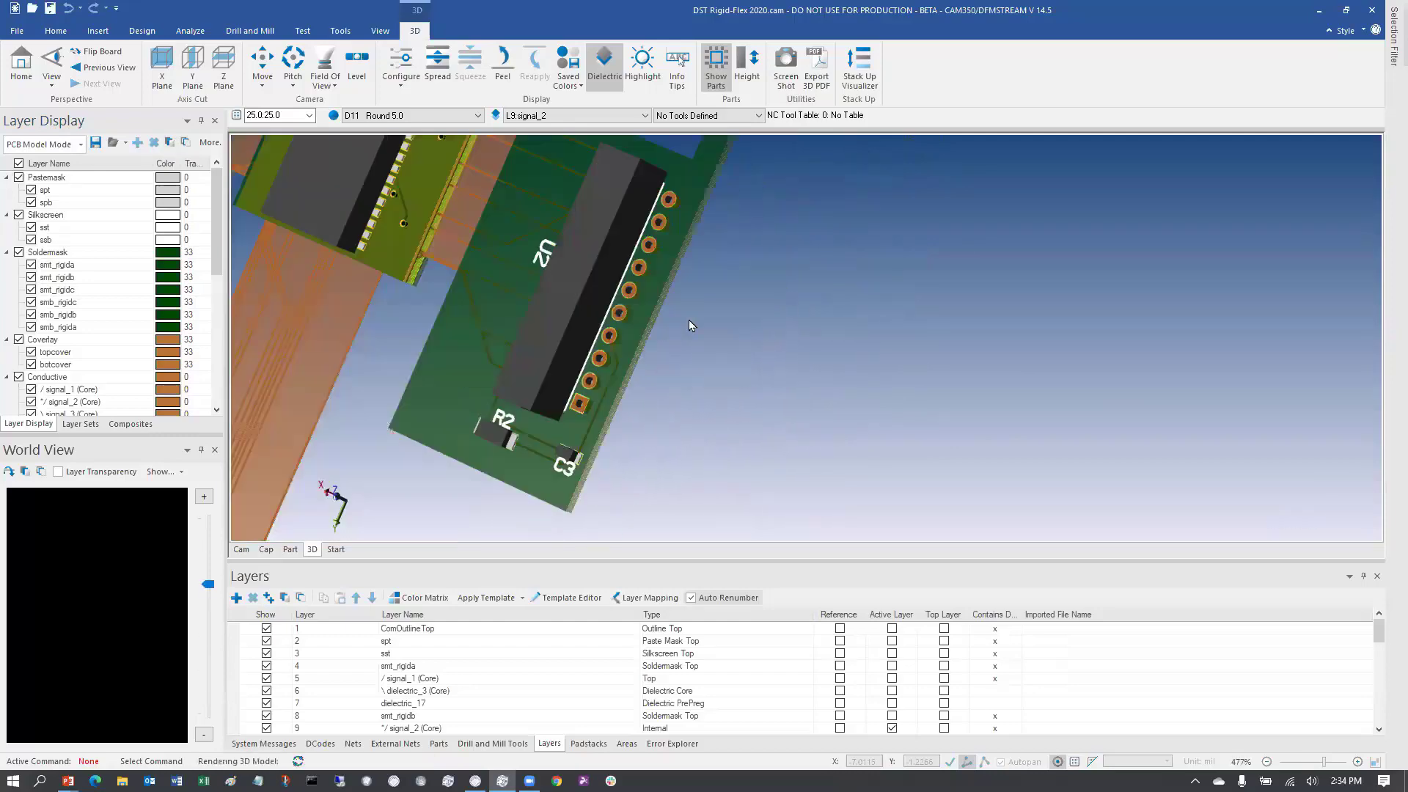
Step: Examine the 3D thickness and junctions of the rigid boards and the flex section around the central component
middle_drag(664, 319, 767, 295)
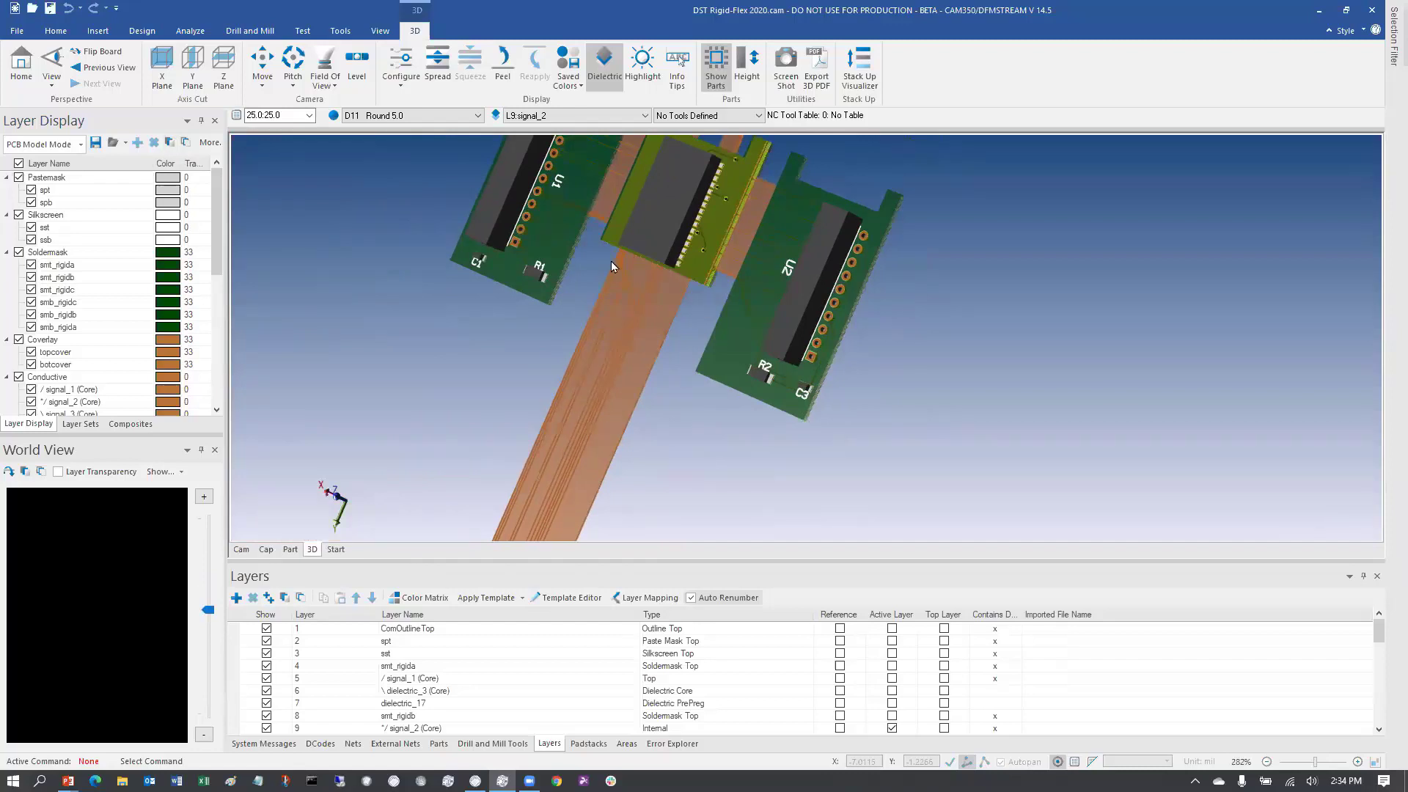
drag(521, 297, 485, 218)
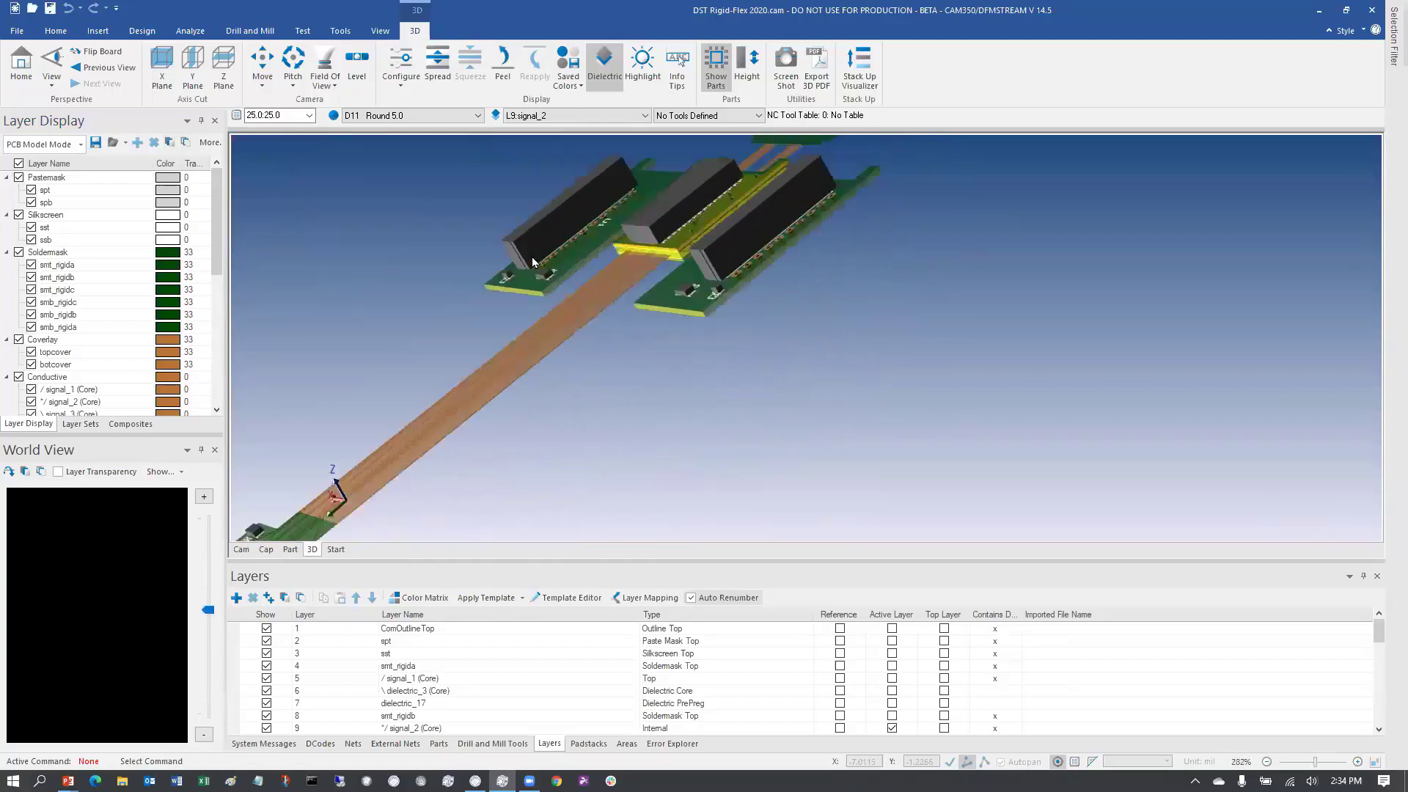
middle_drag(531, 257, 693, 297)
scroll(682, 271, up, 3)
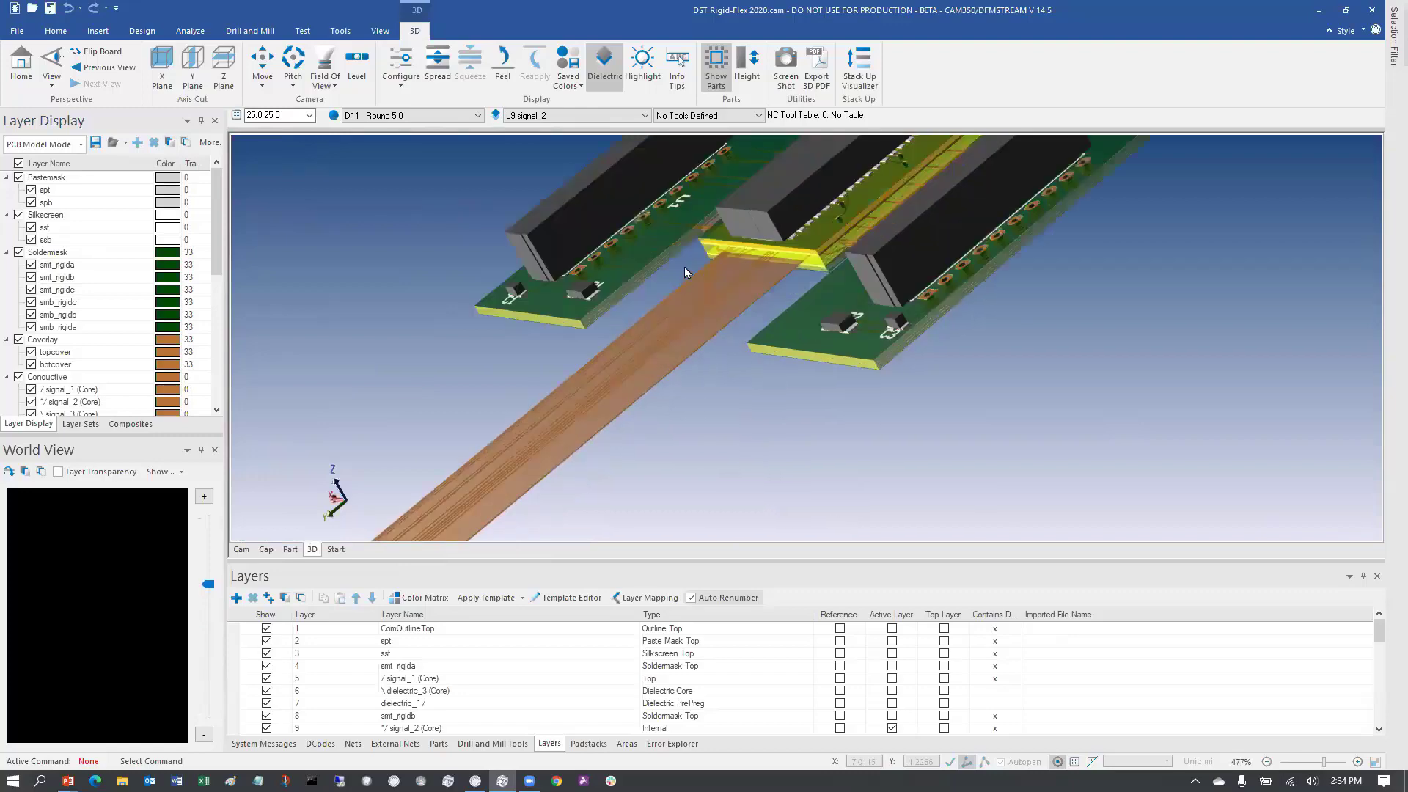
scroll(670, 210, up, 3)
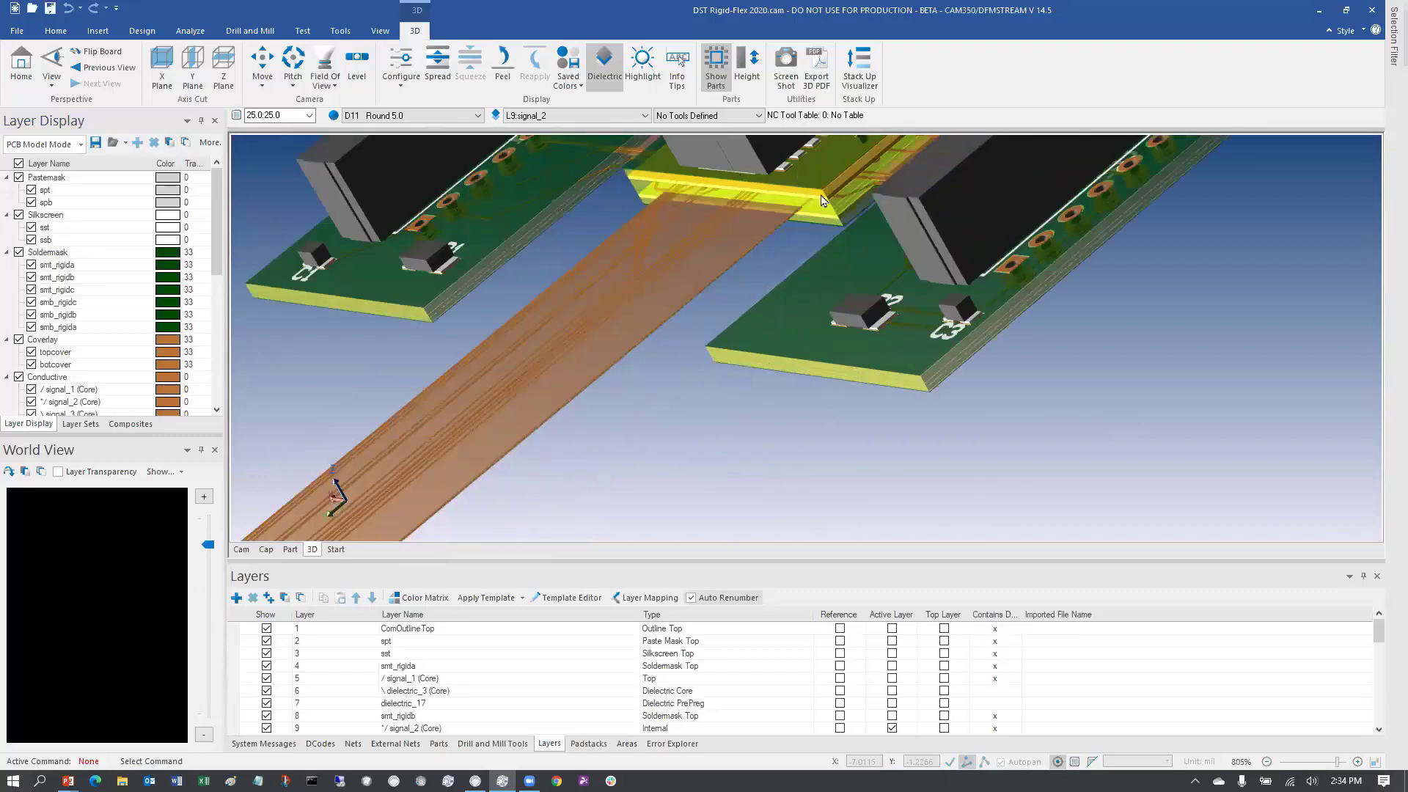
middle_drag(711, 279, 653, 355)
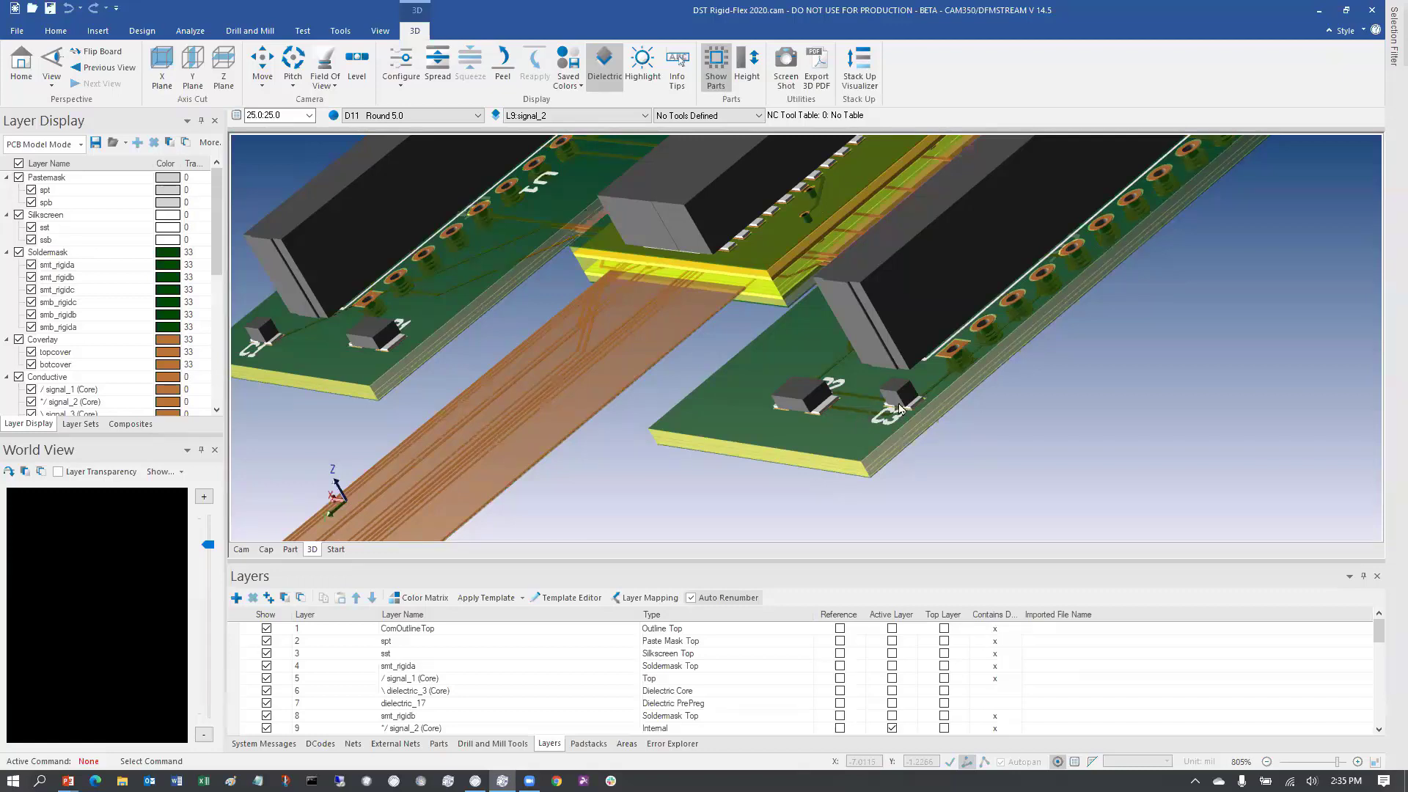
middle_drag(979, 273, 976, 300)
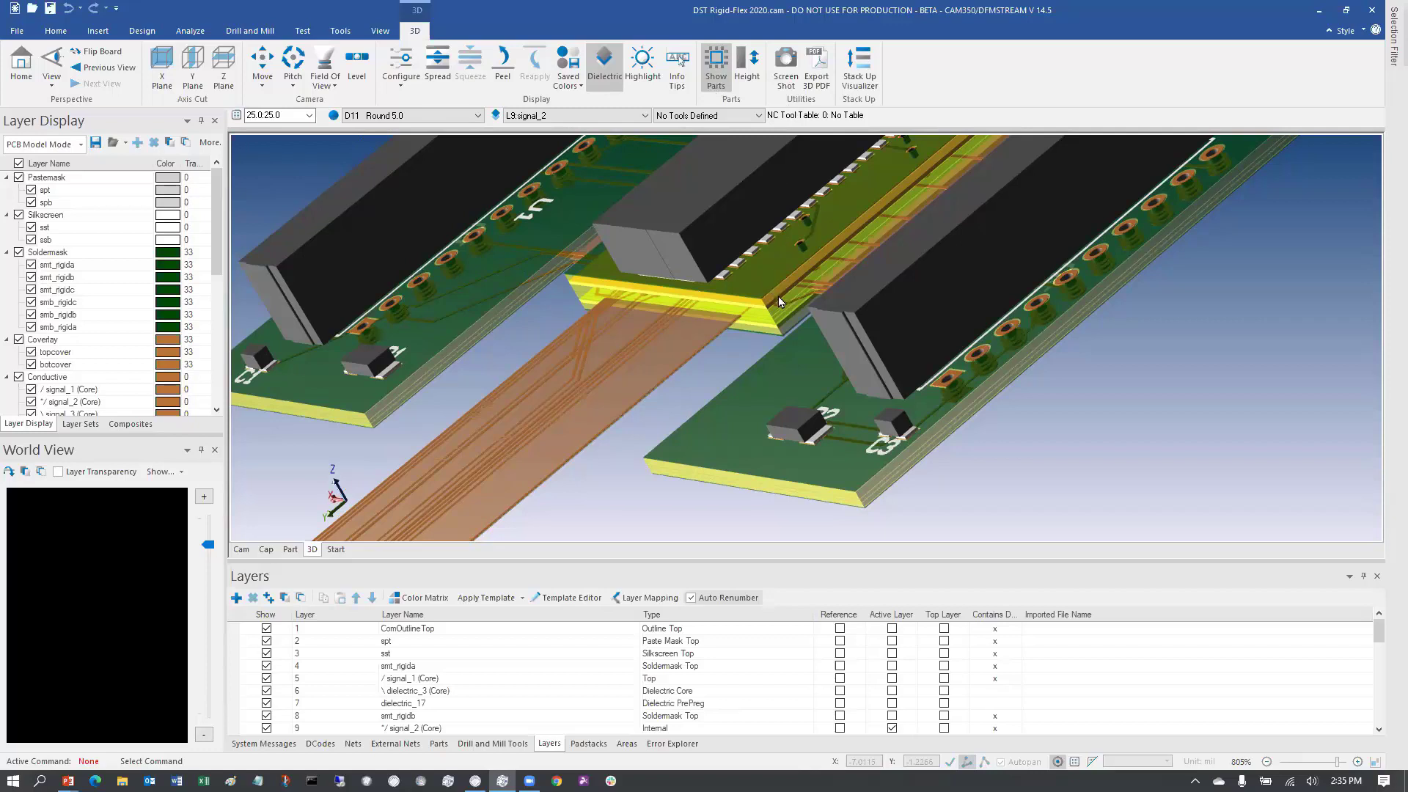
scroll(807, 323, down, 5)
scroll(704, 366, up, 2)
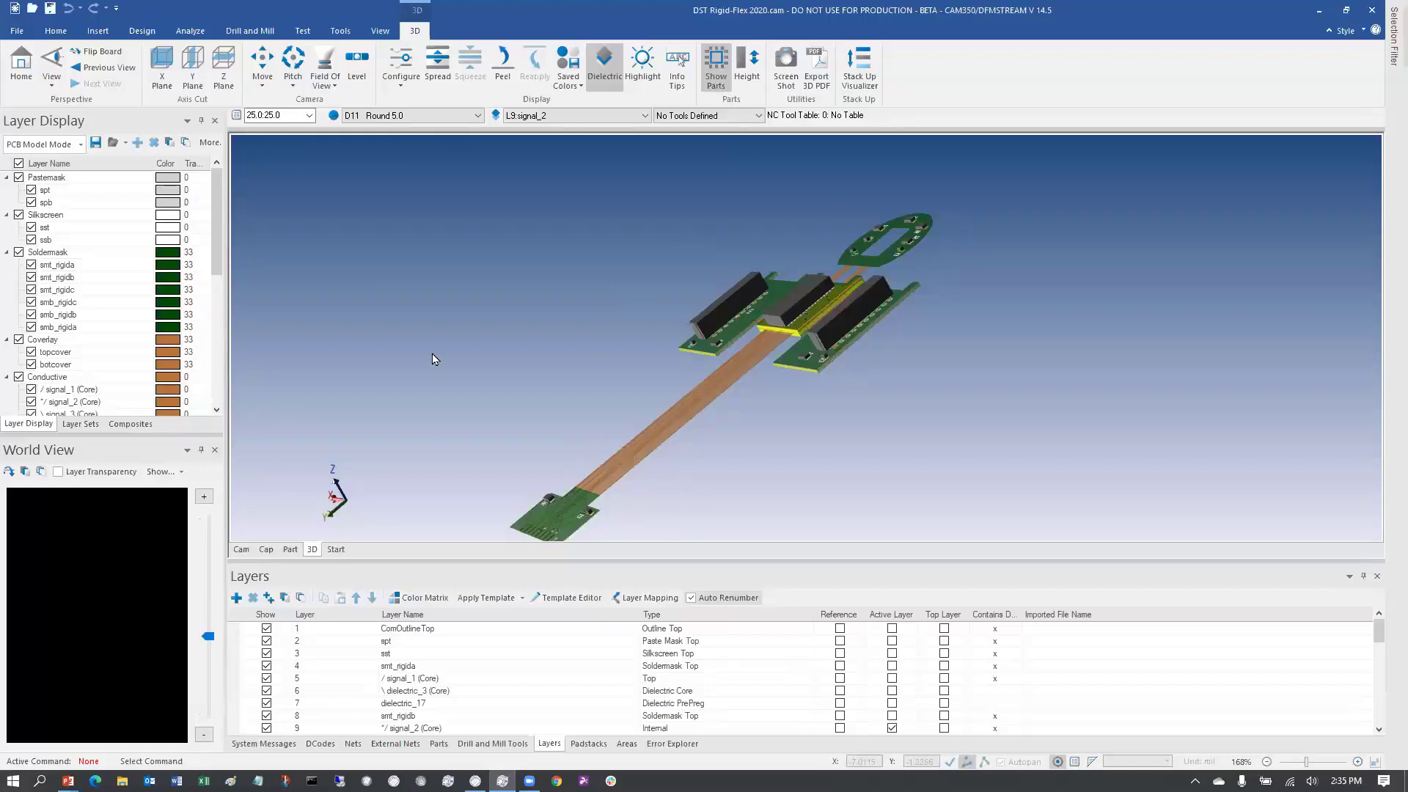
Step: Open the Copper Spacing check, enlarge its window and expand the Layers Filter to show the selected electrical layer groups
click(188, 31)
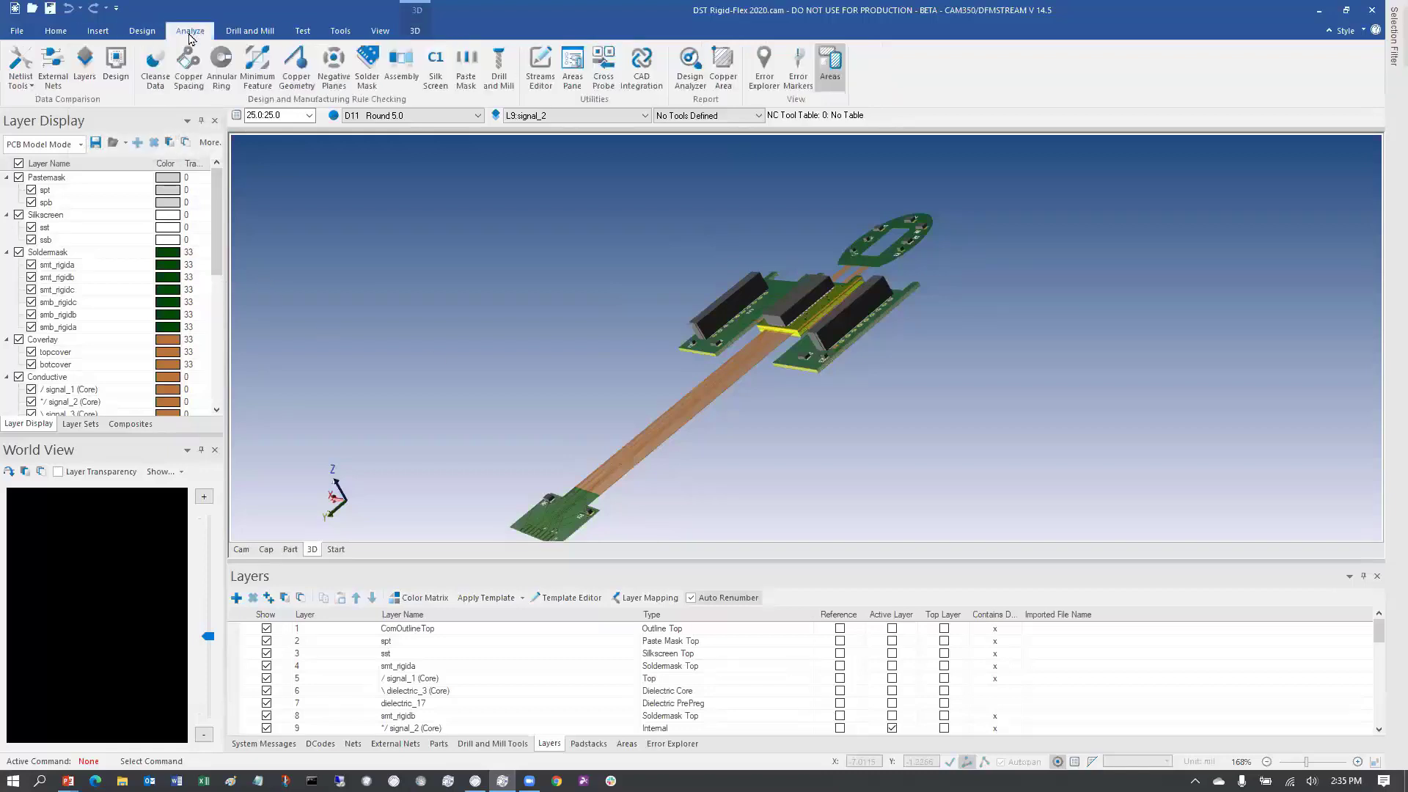
click(195, 77)
drag(842, 140, 672, 127)
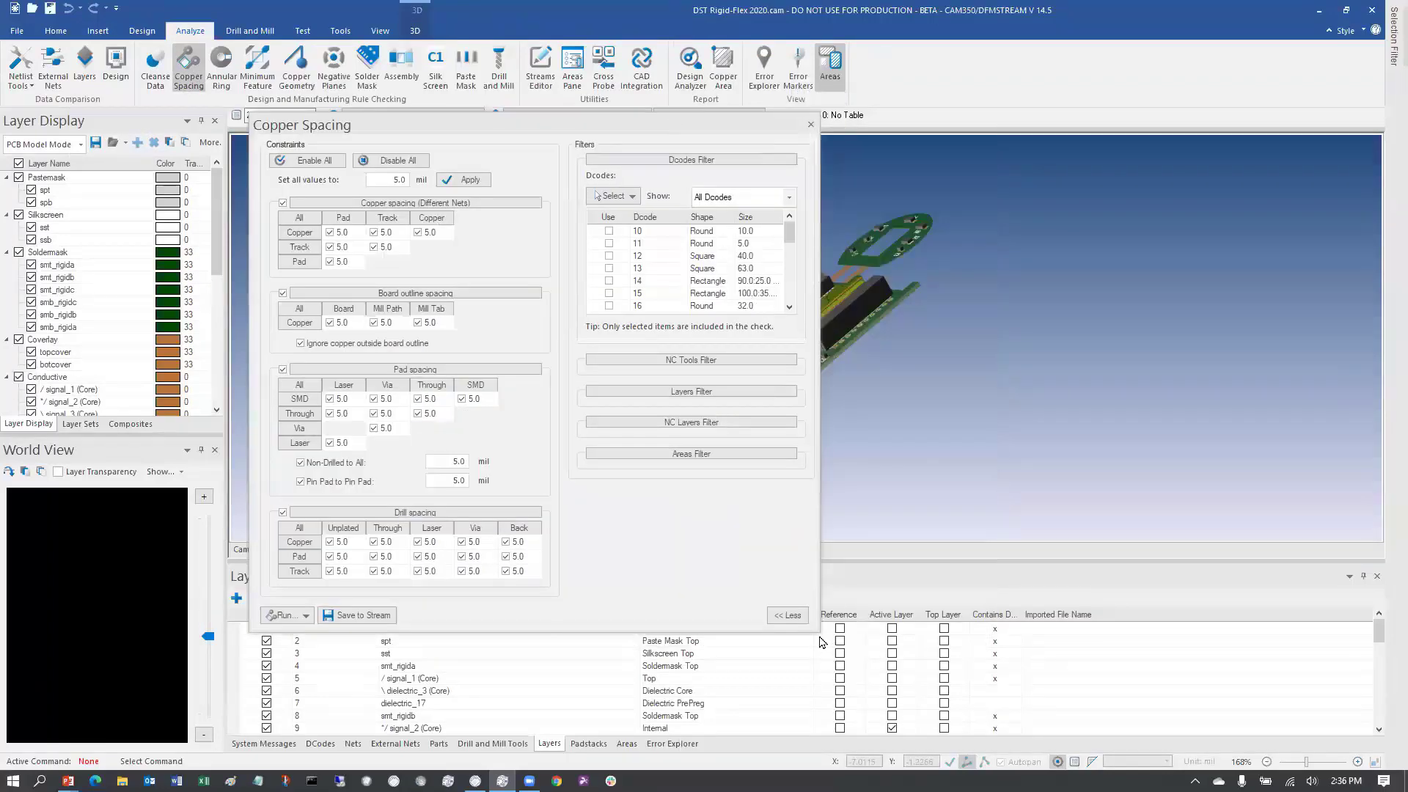
drag(812, 631, 871, 646)
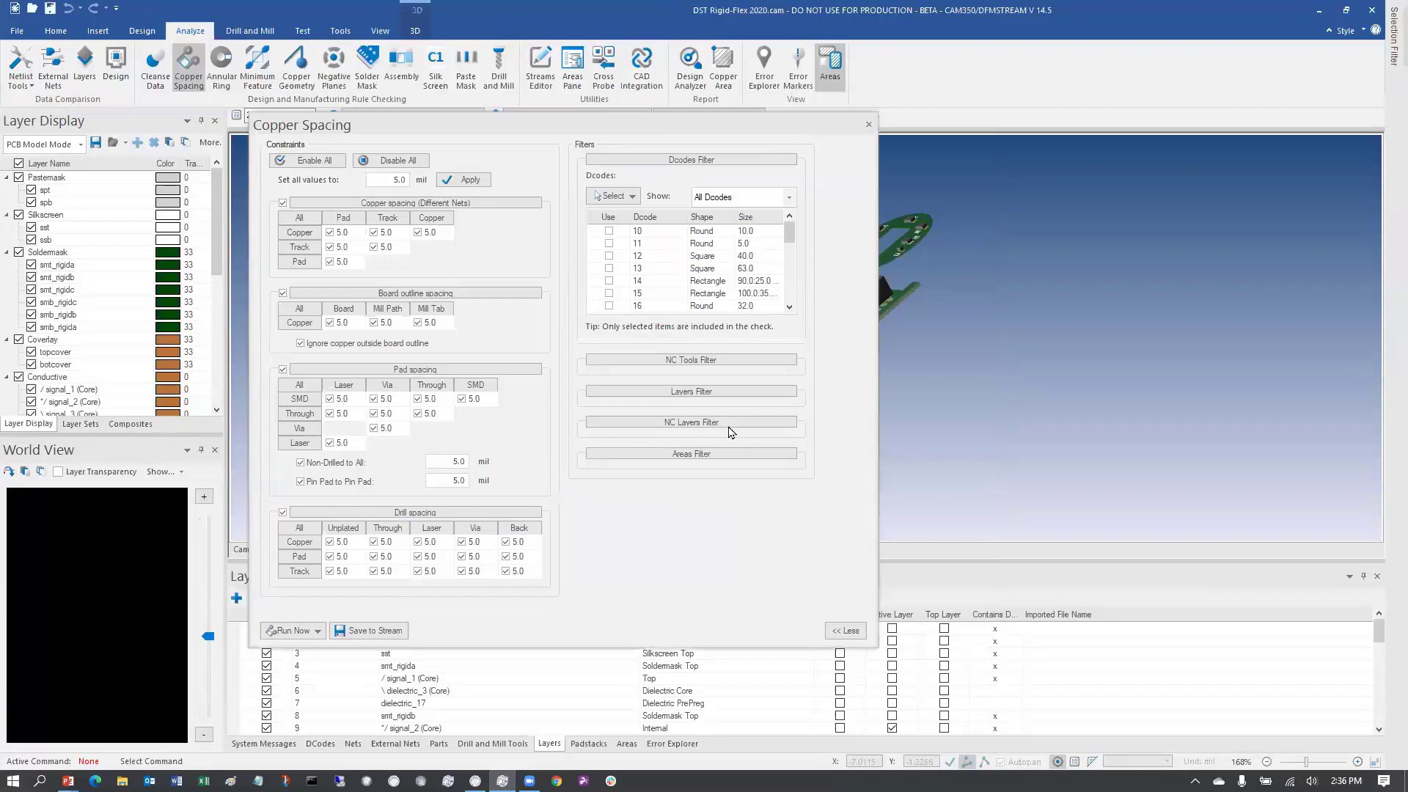
click(715, 392)
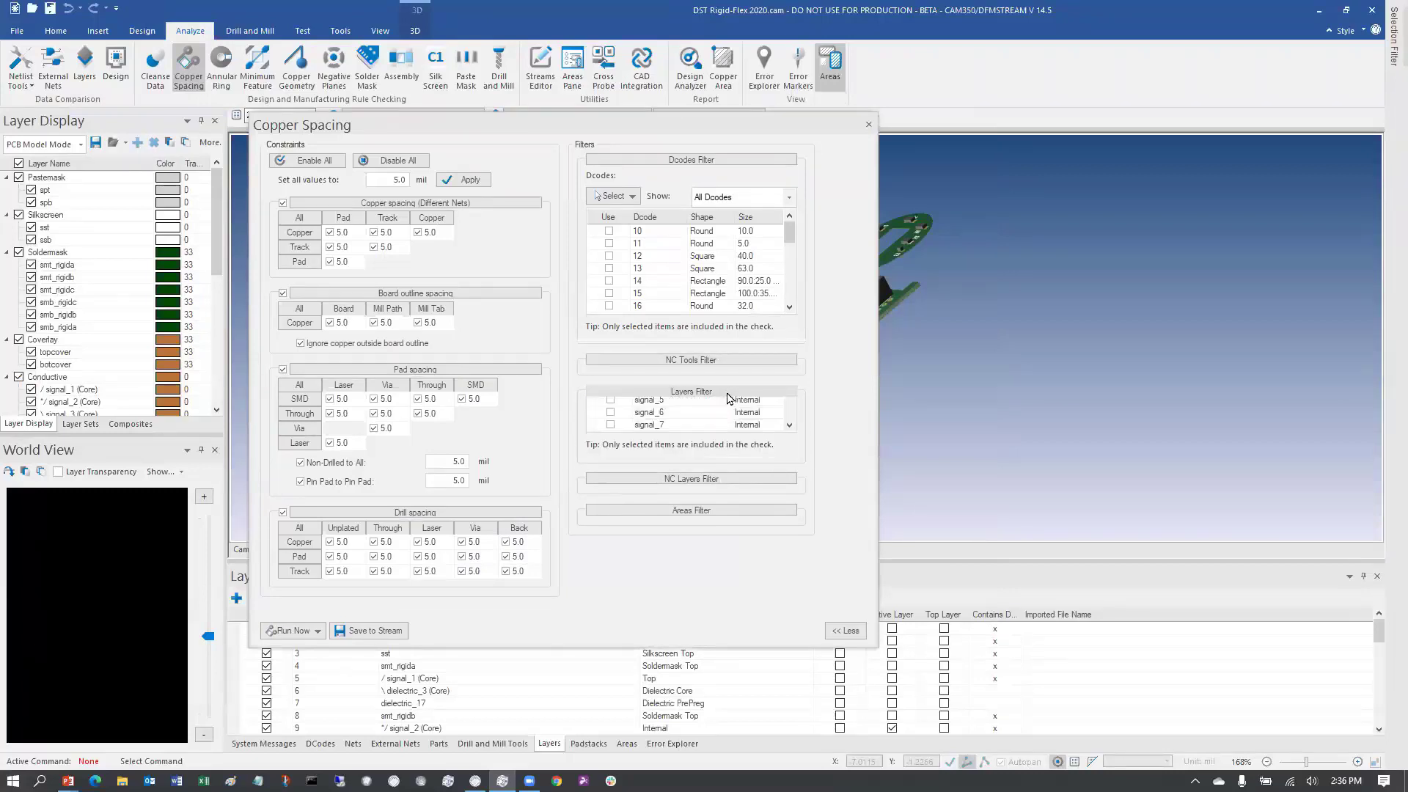
drag(790, 477, 790, 510)
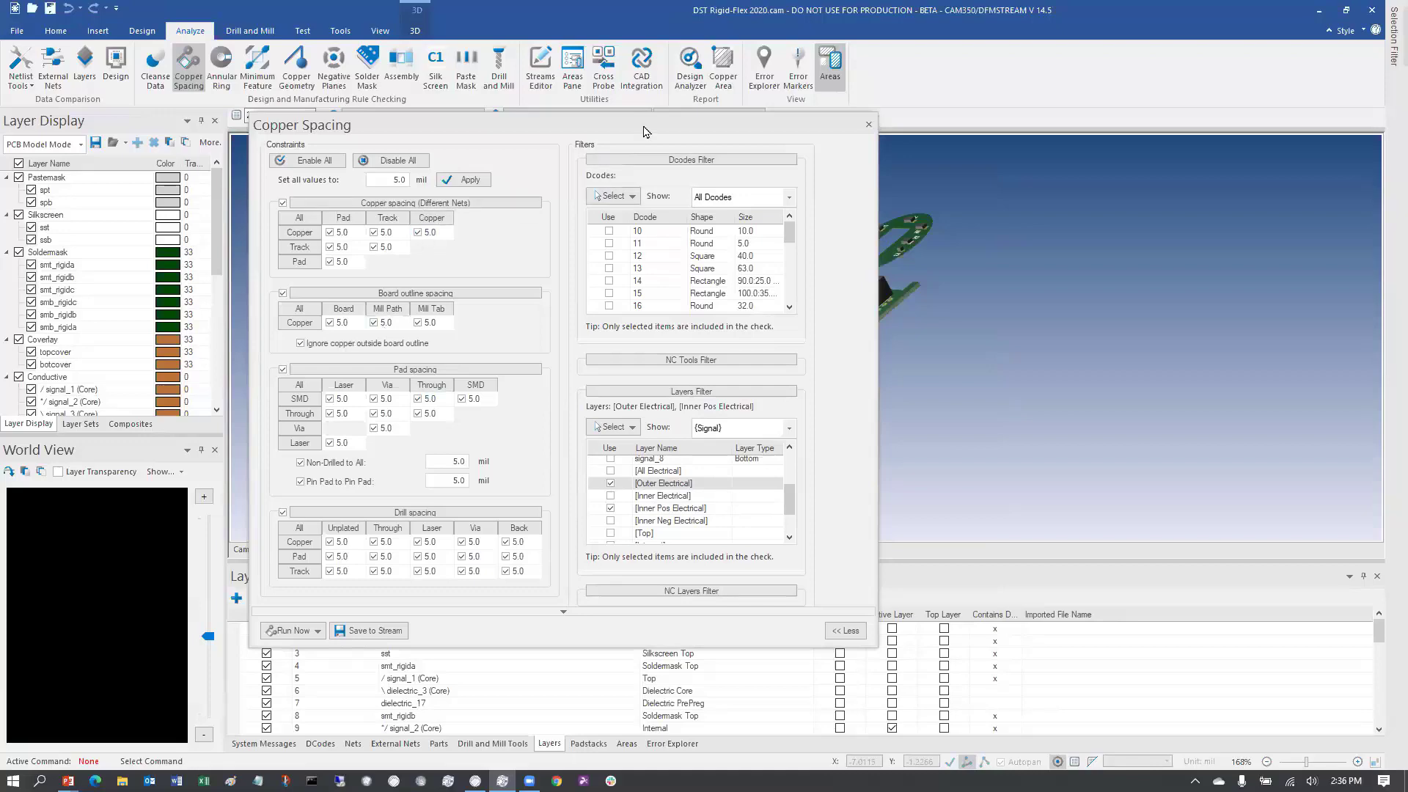
Step: Review the signal layers and electrical layer groups in the Layers Filter, and close the Copper Spacing check
drag(644, 126, 422, 118)
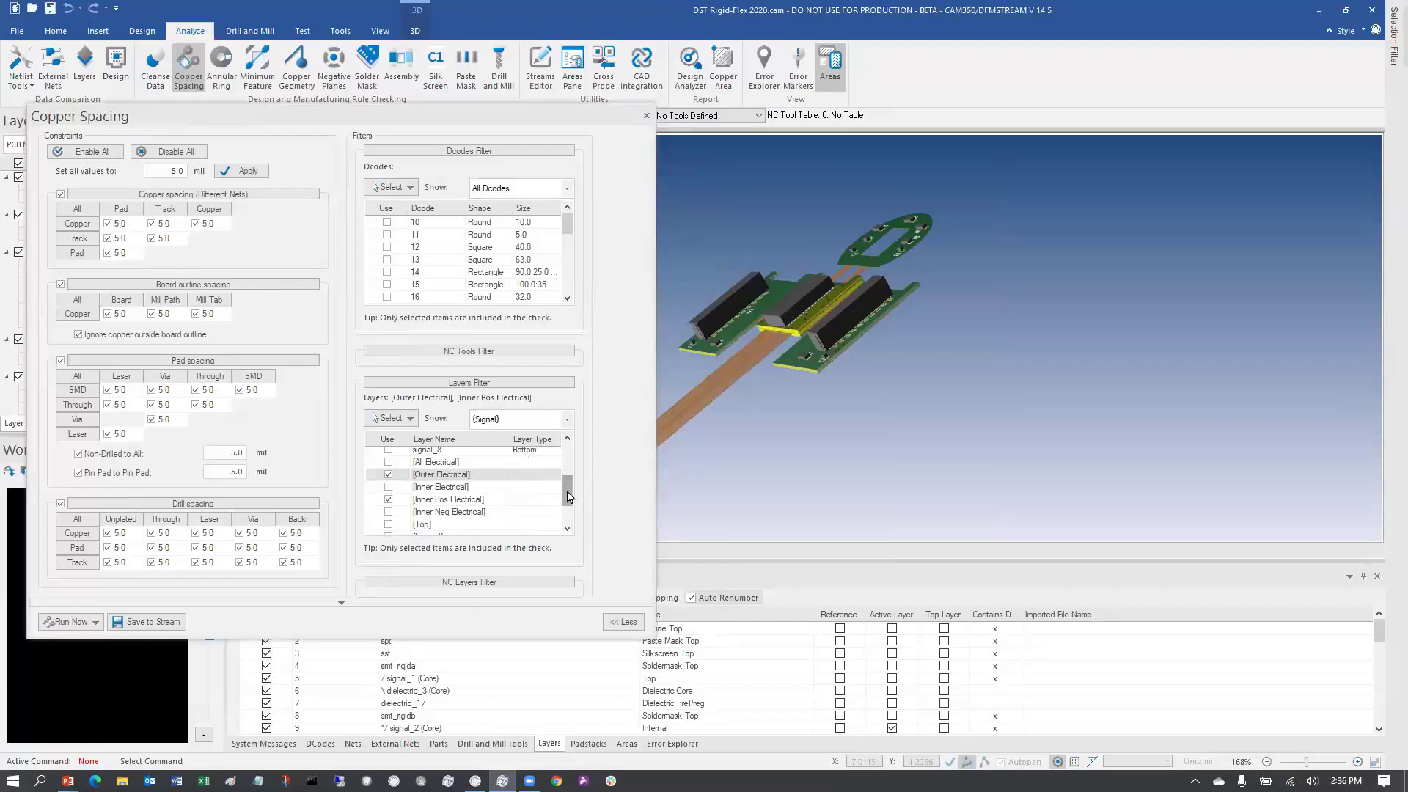
mouse_move(568, 498)
mouse_down()
mouse_move(574, 476)
mouse_move(572, 495)
mouse_up()
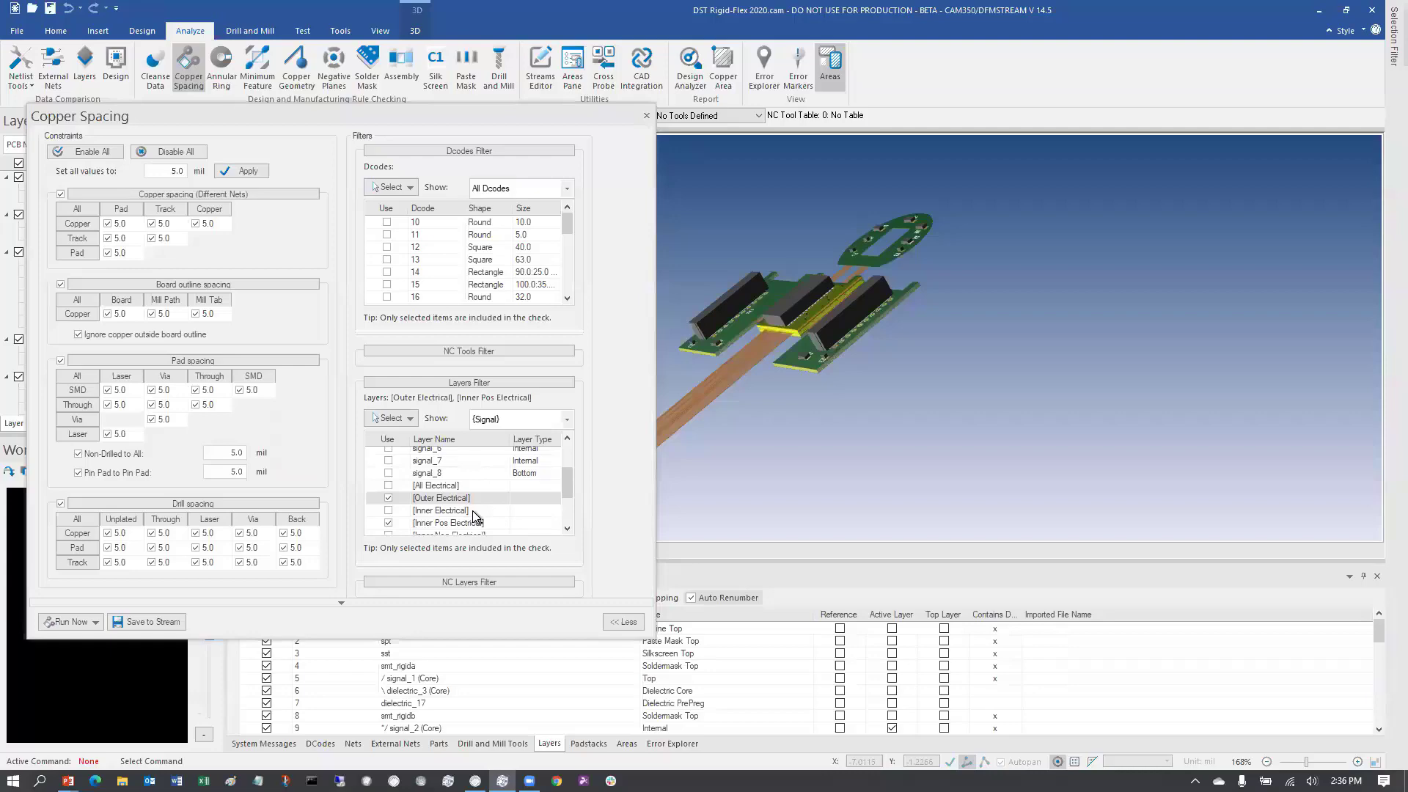
drag(520, 109, 1080, 98)
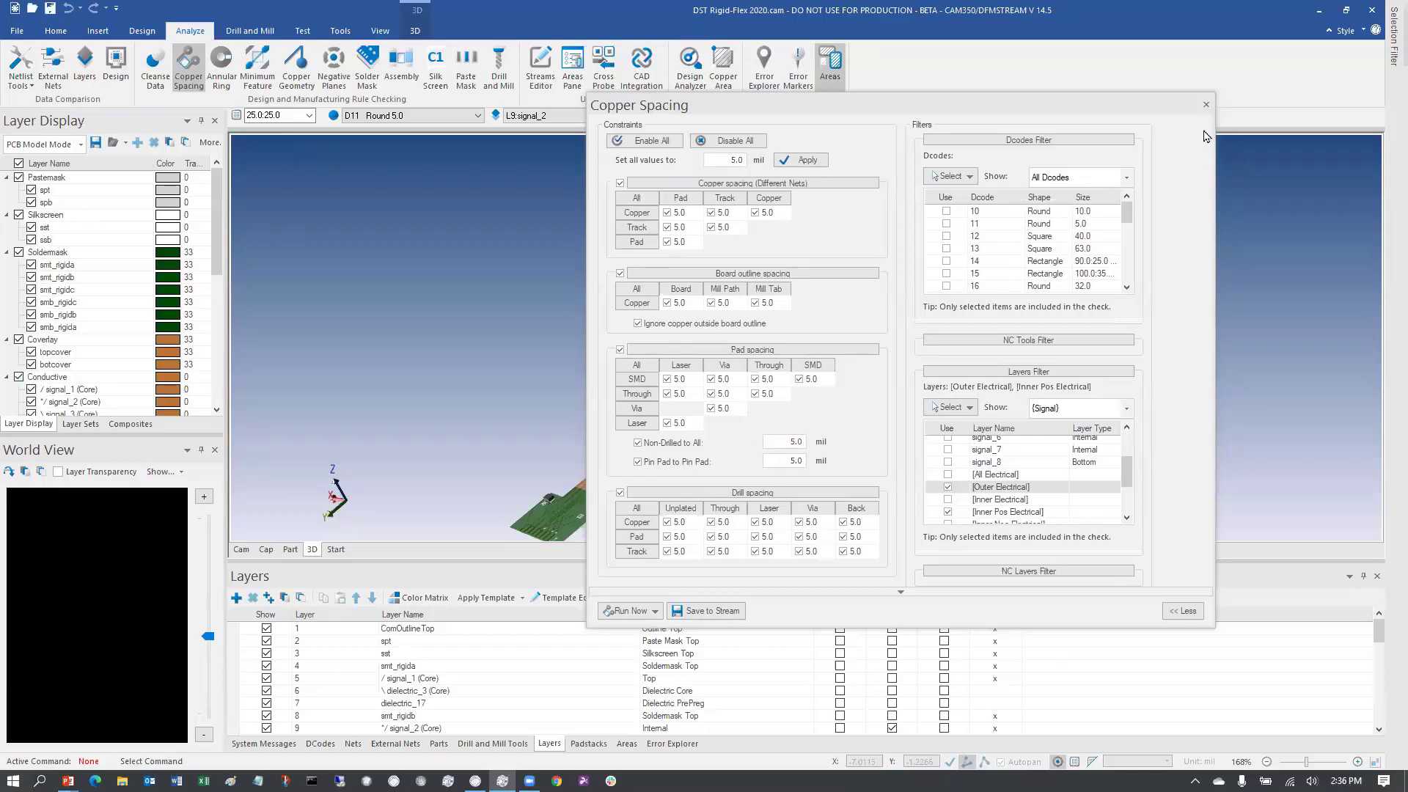
click(1206, 105)
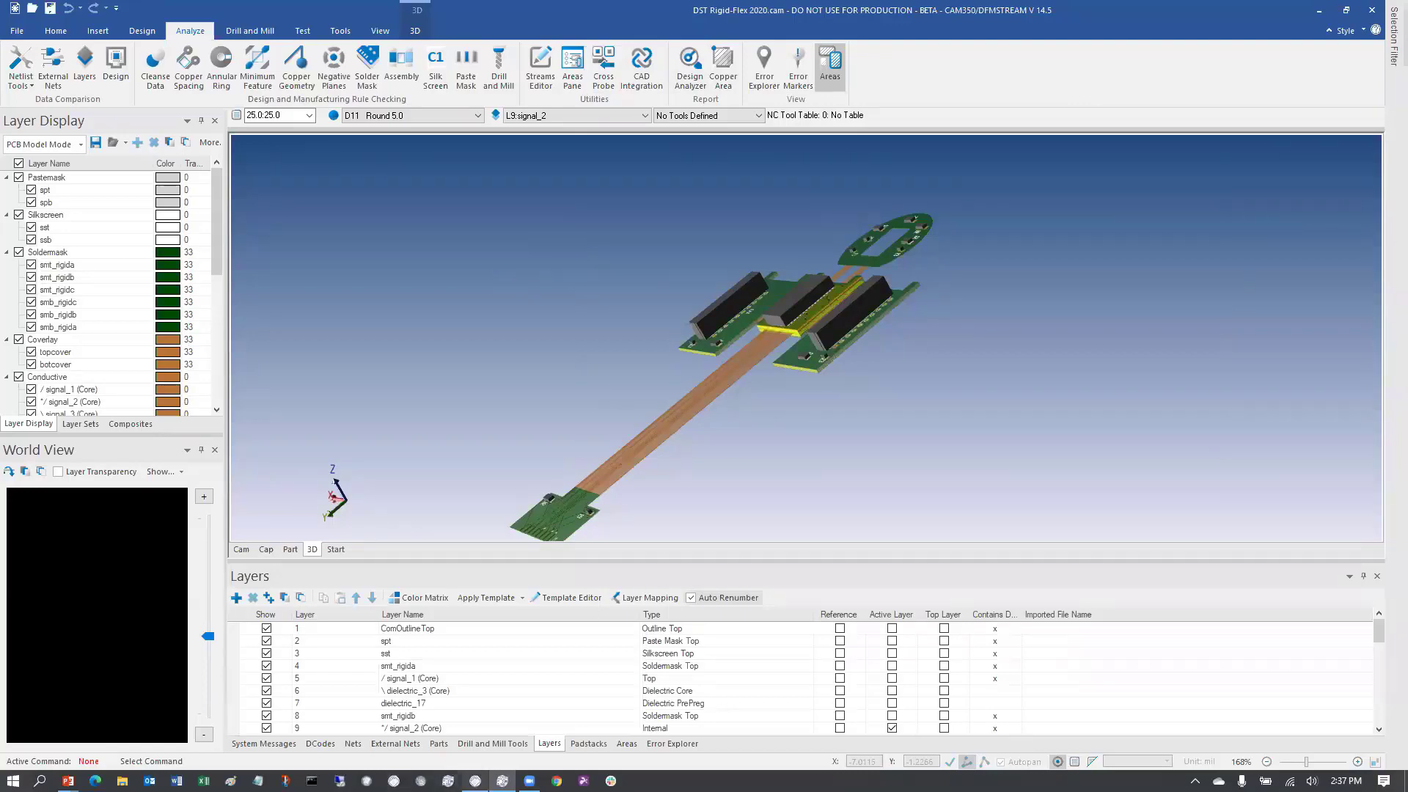
Step: Switch to BluePrint-PCB and place a Rigid-Flex Stack Up detail on a new fabrication drawing sheet
click(475, 781)
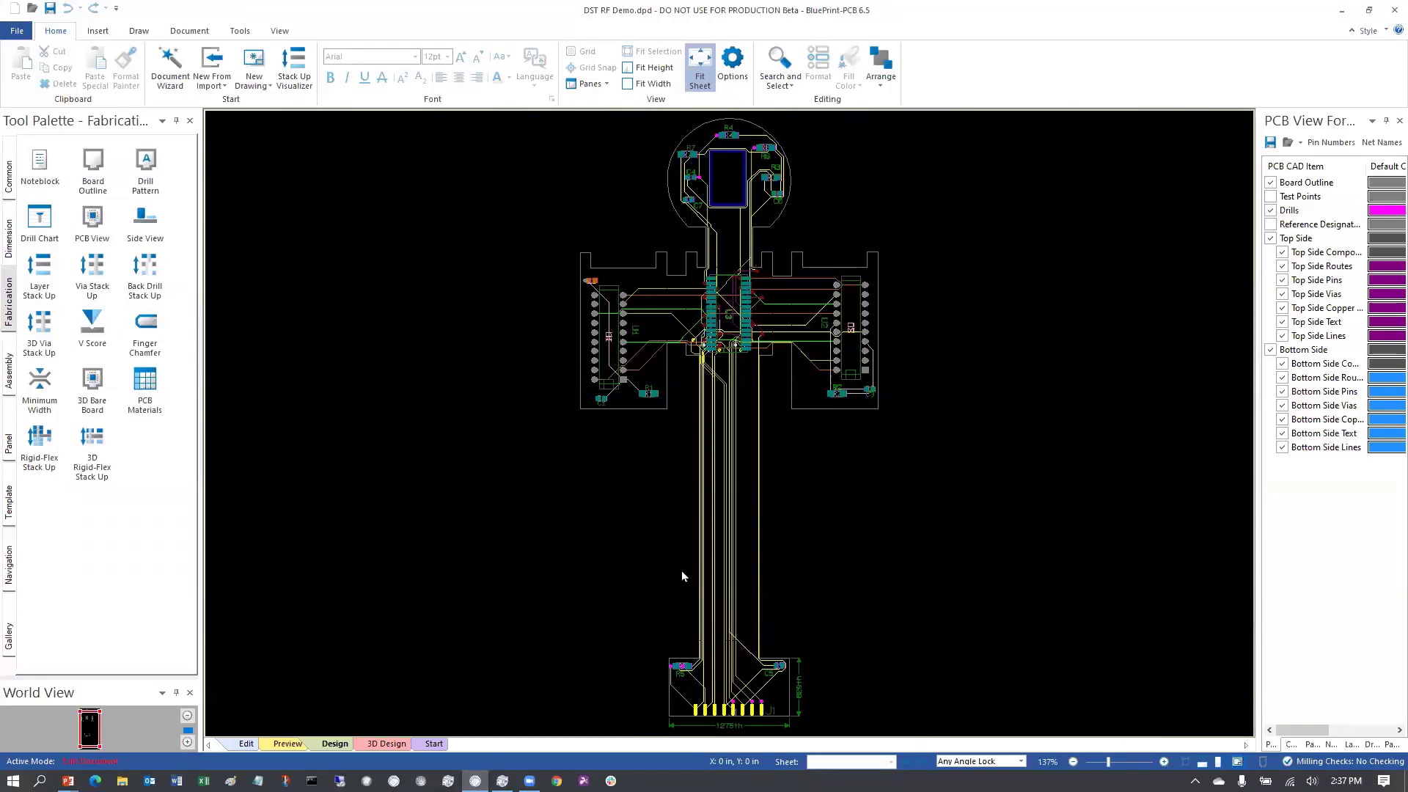
click(242, 744)
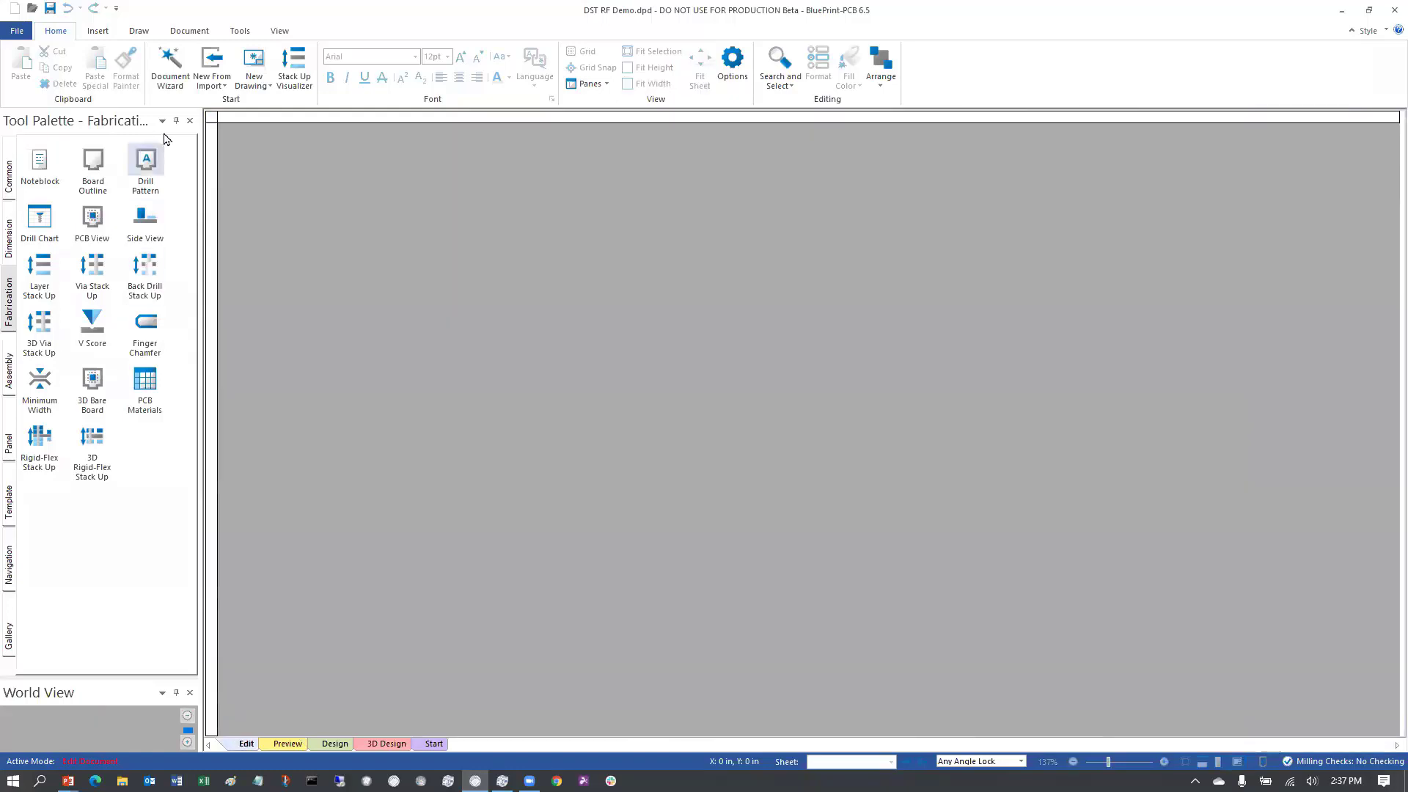
click(253, 73)
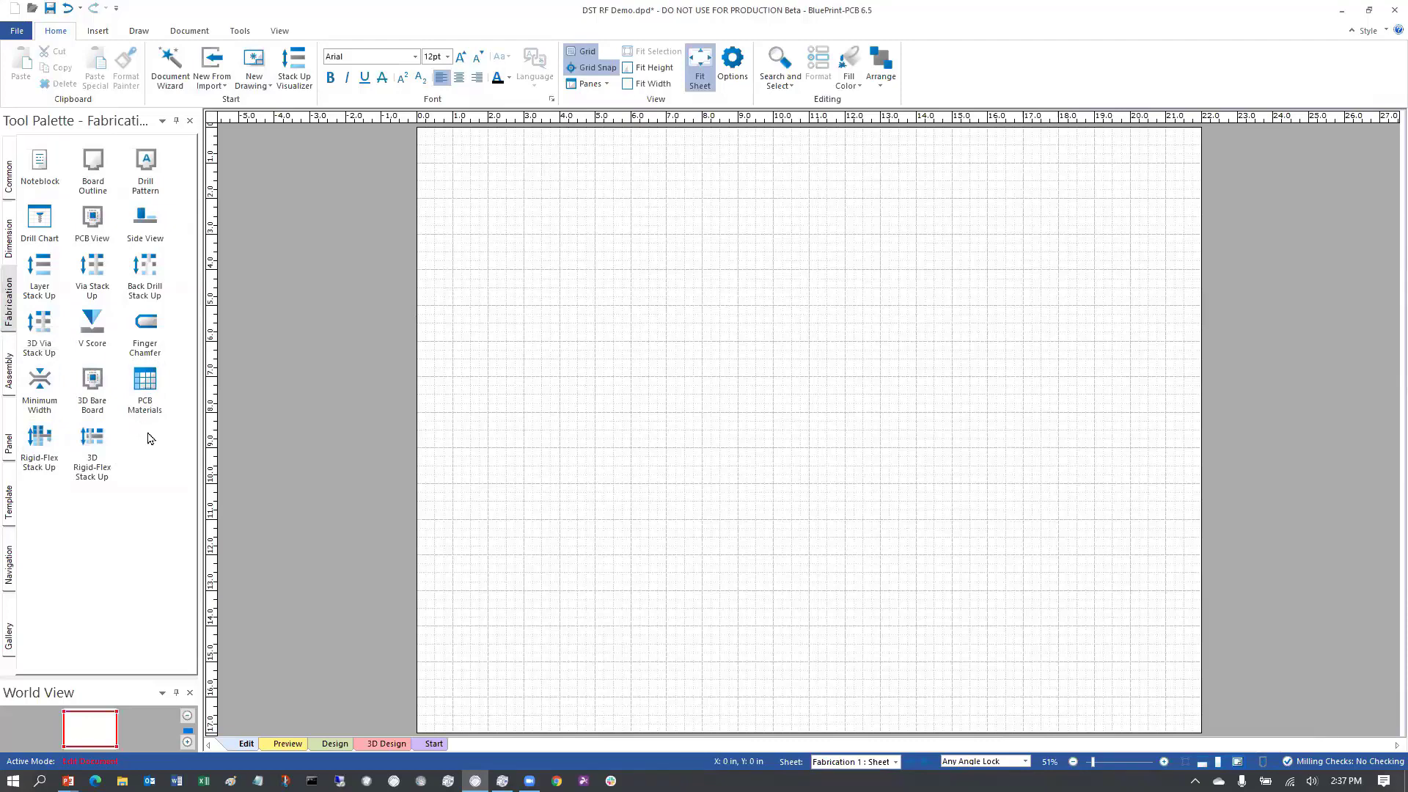
click(41, 438)
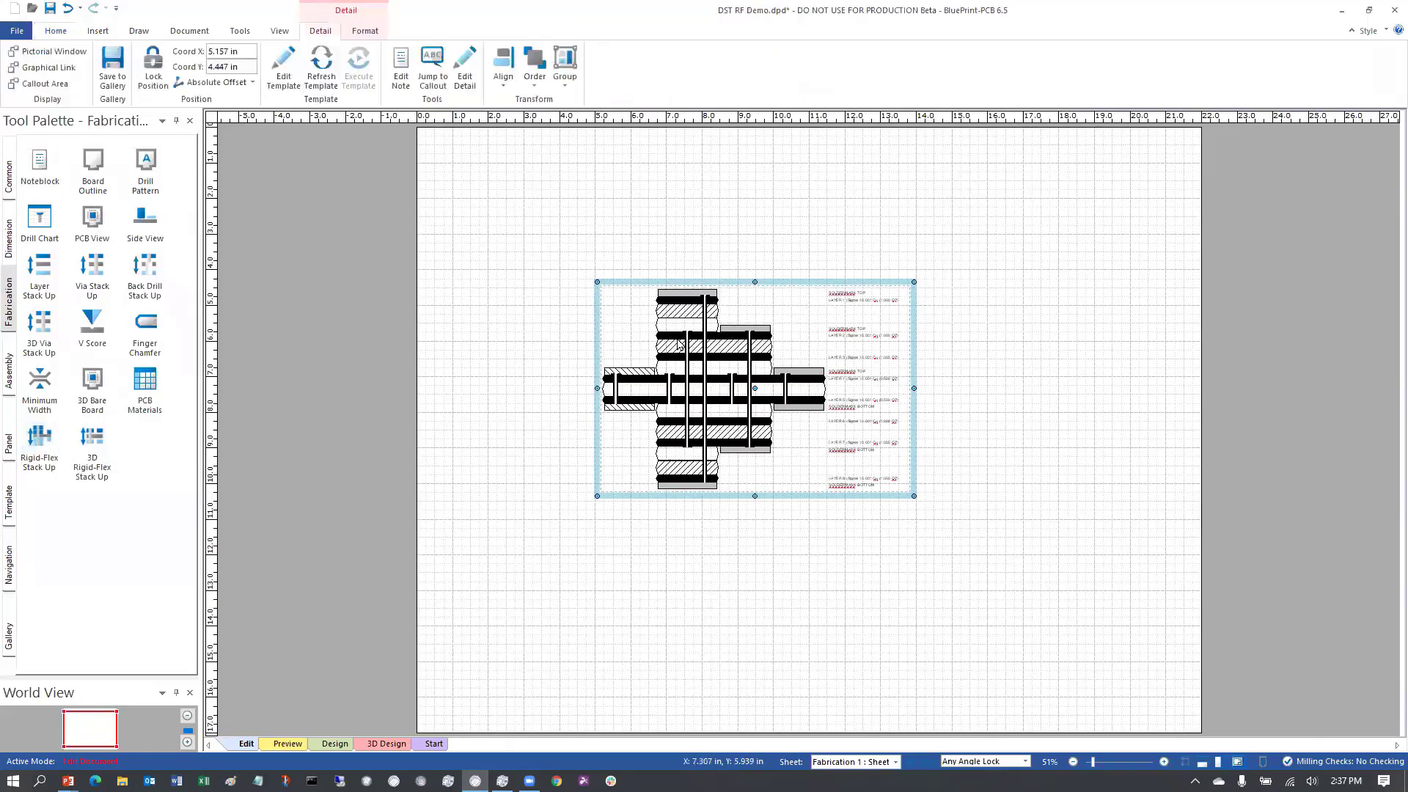
Step: Reposition the rigid-flex detail to X 3.250 in, Y 3.500 in and open its format settings clear of the drawing
drag(759, 266, 723, 242)
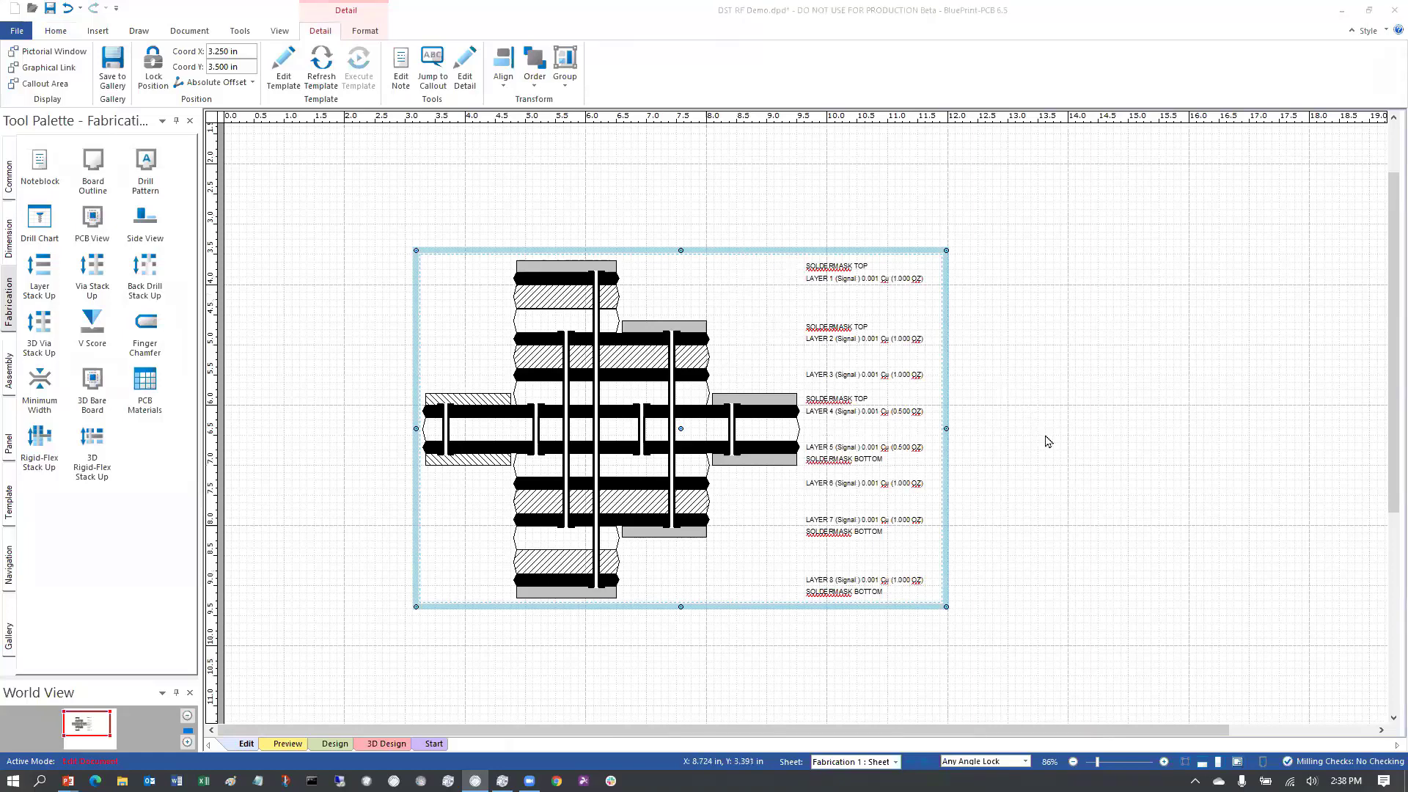
double_click(814, 376)
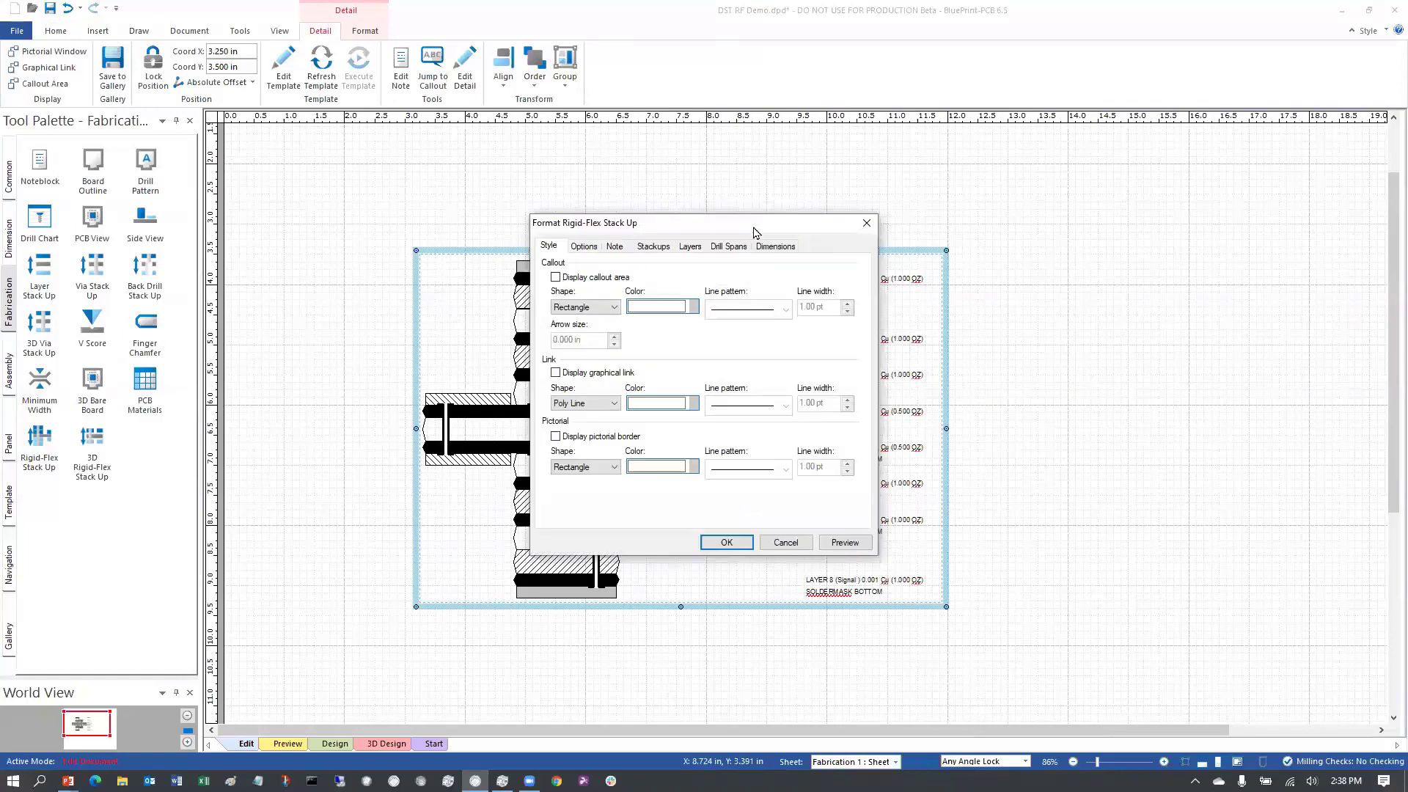
drag(755, 232, 1177, 202)
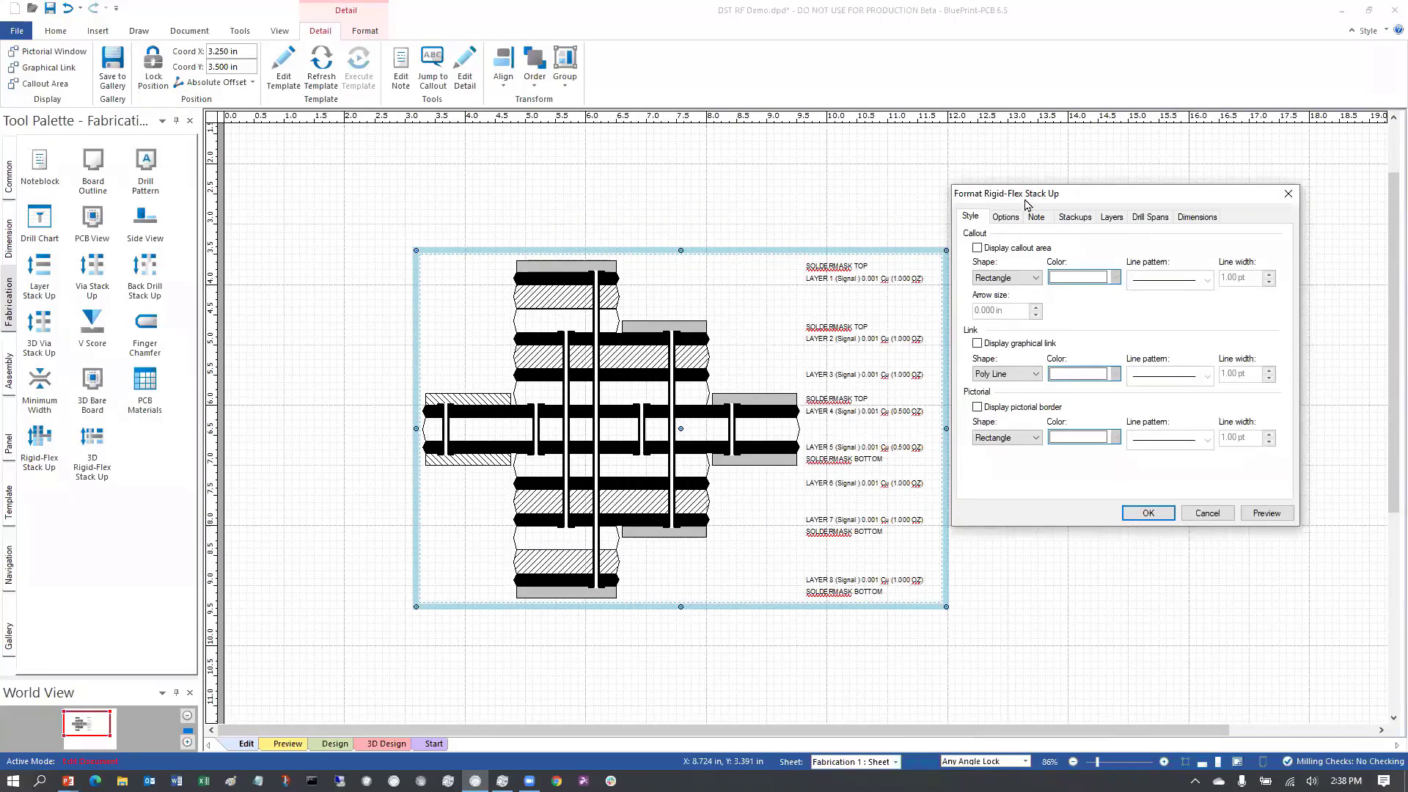
Step: Review the flex, rigida, rigidb and rigidc stackups available in the design and used in the detail's template
click(1112, 217)
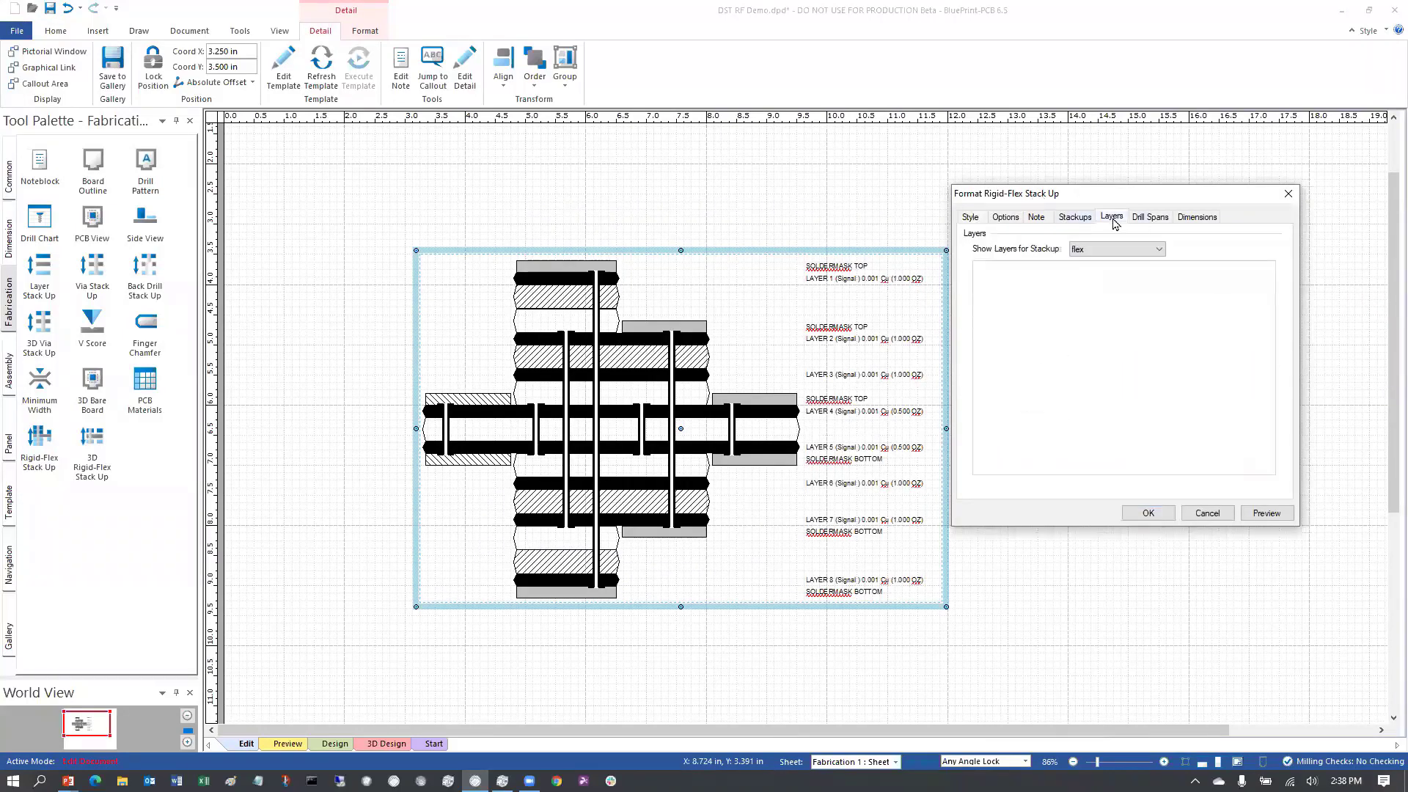
click(1075, 218)
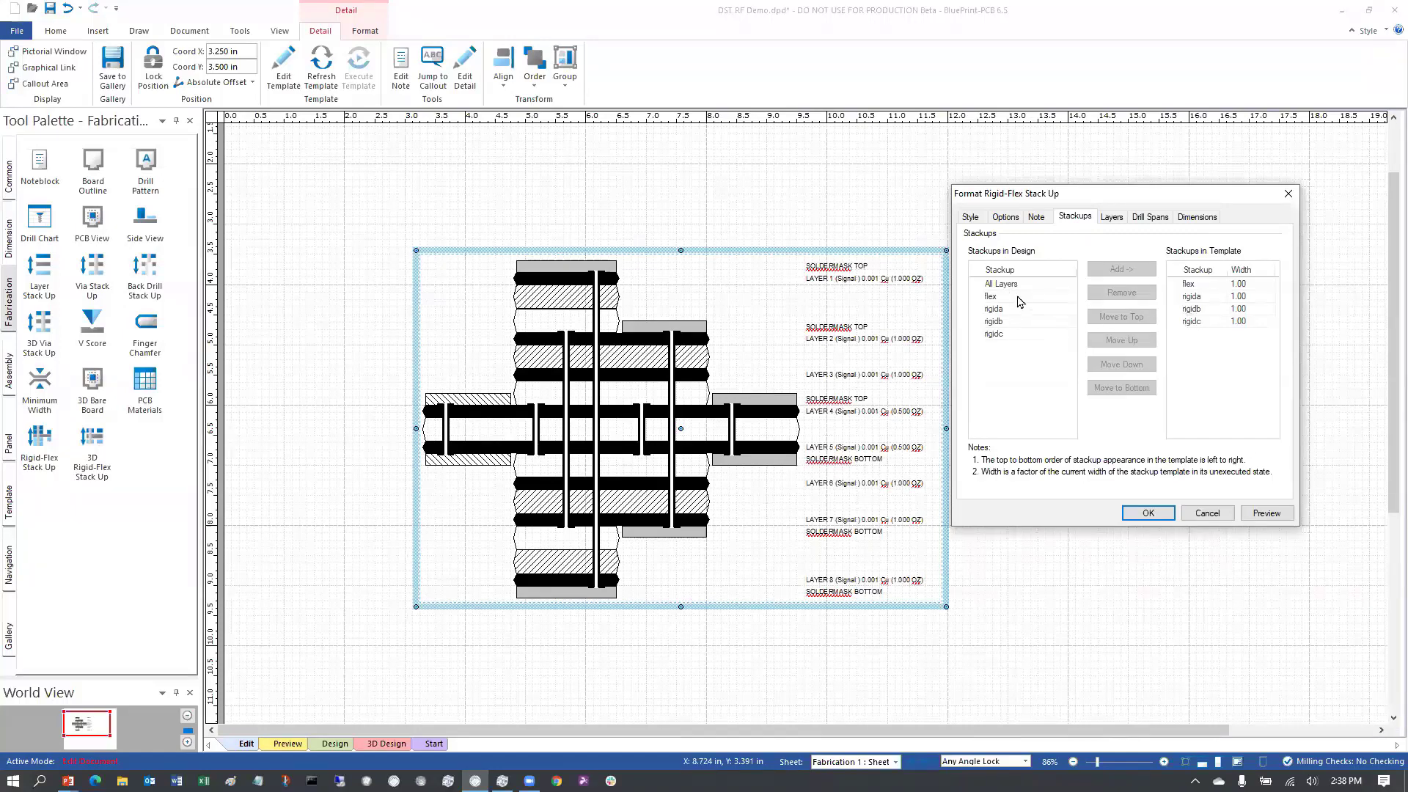
drag(1020, 299, 1030, 336)
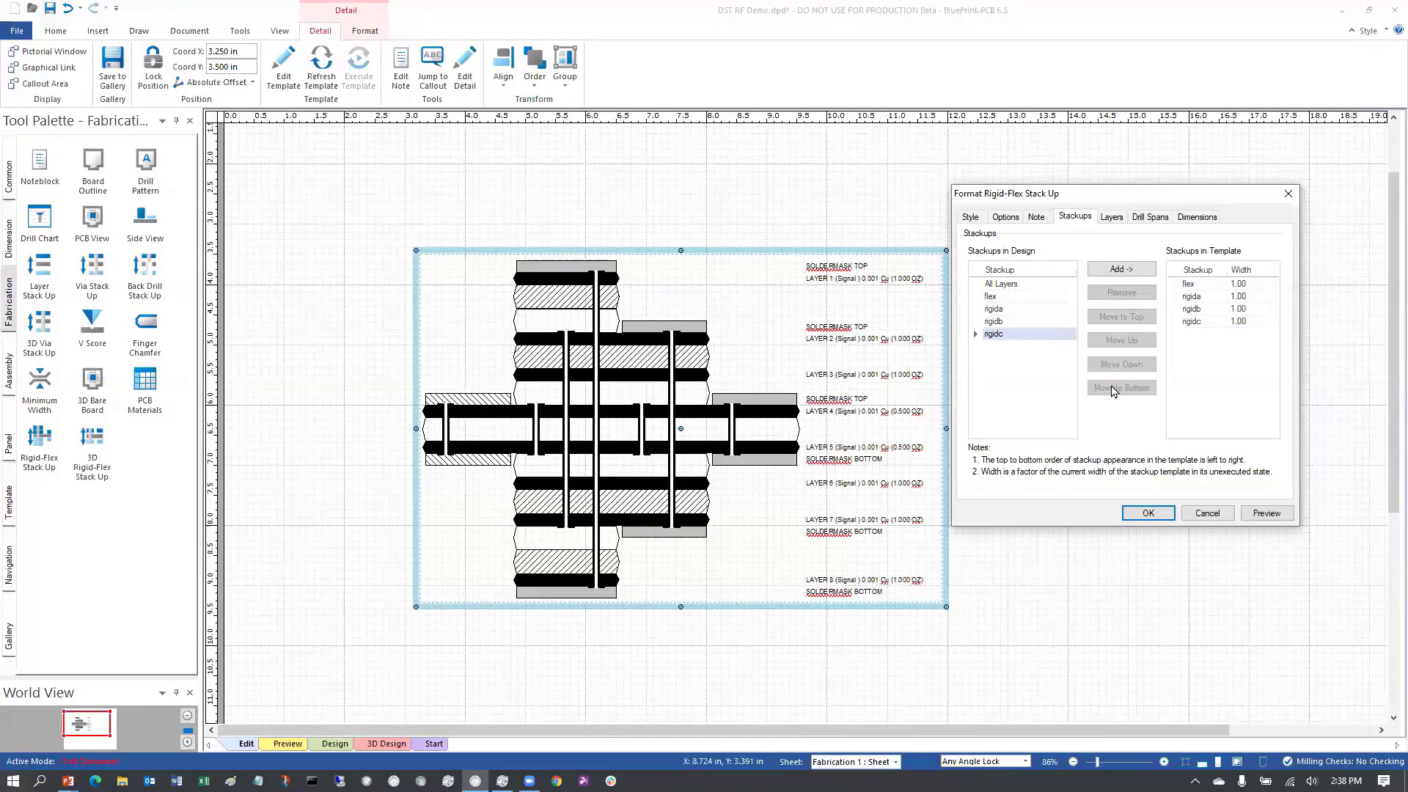
click(1016, 299)
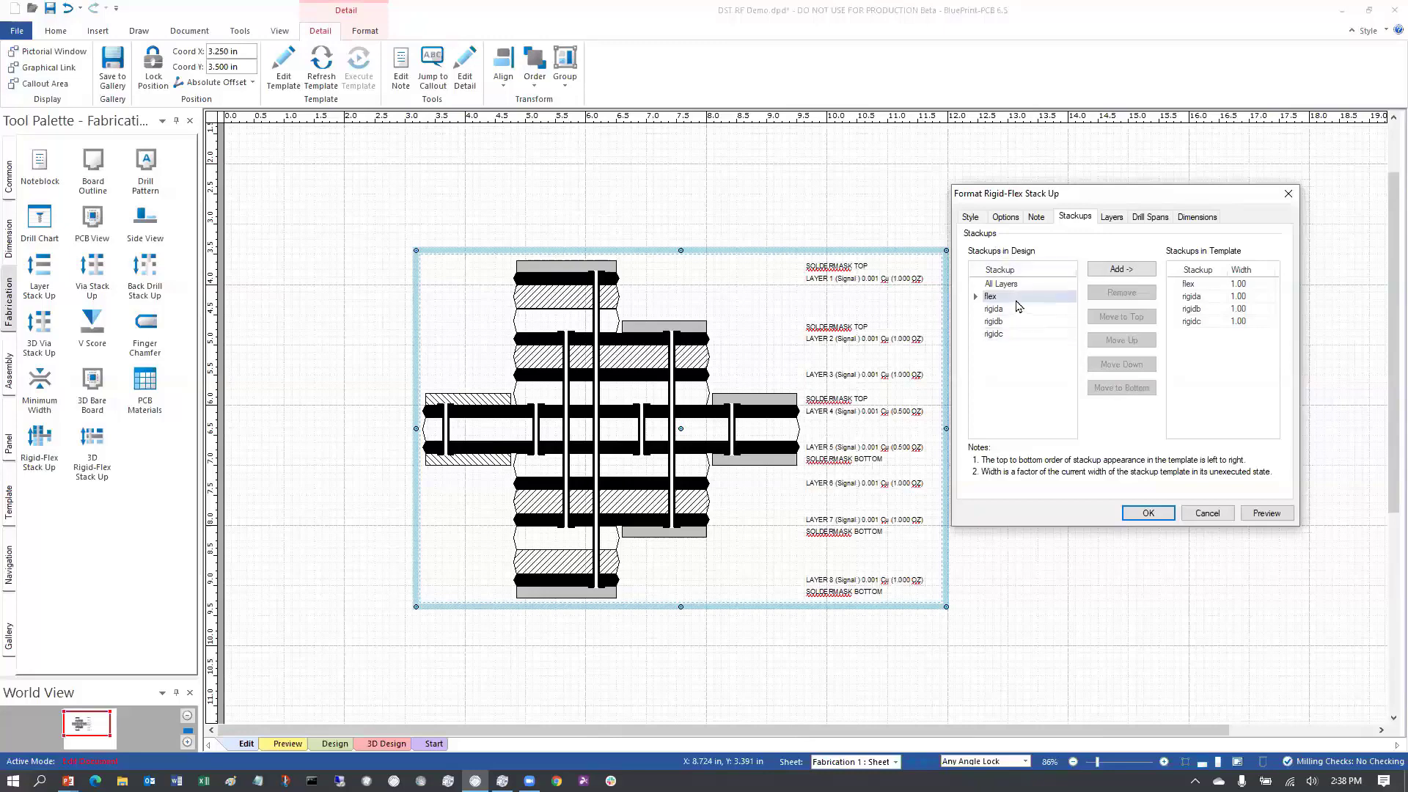
click(1195, 285)
click(1206, 296)
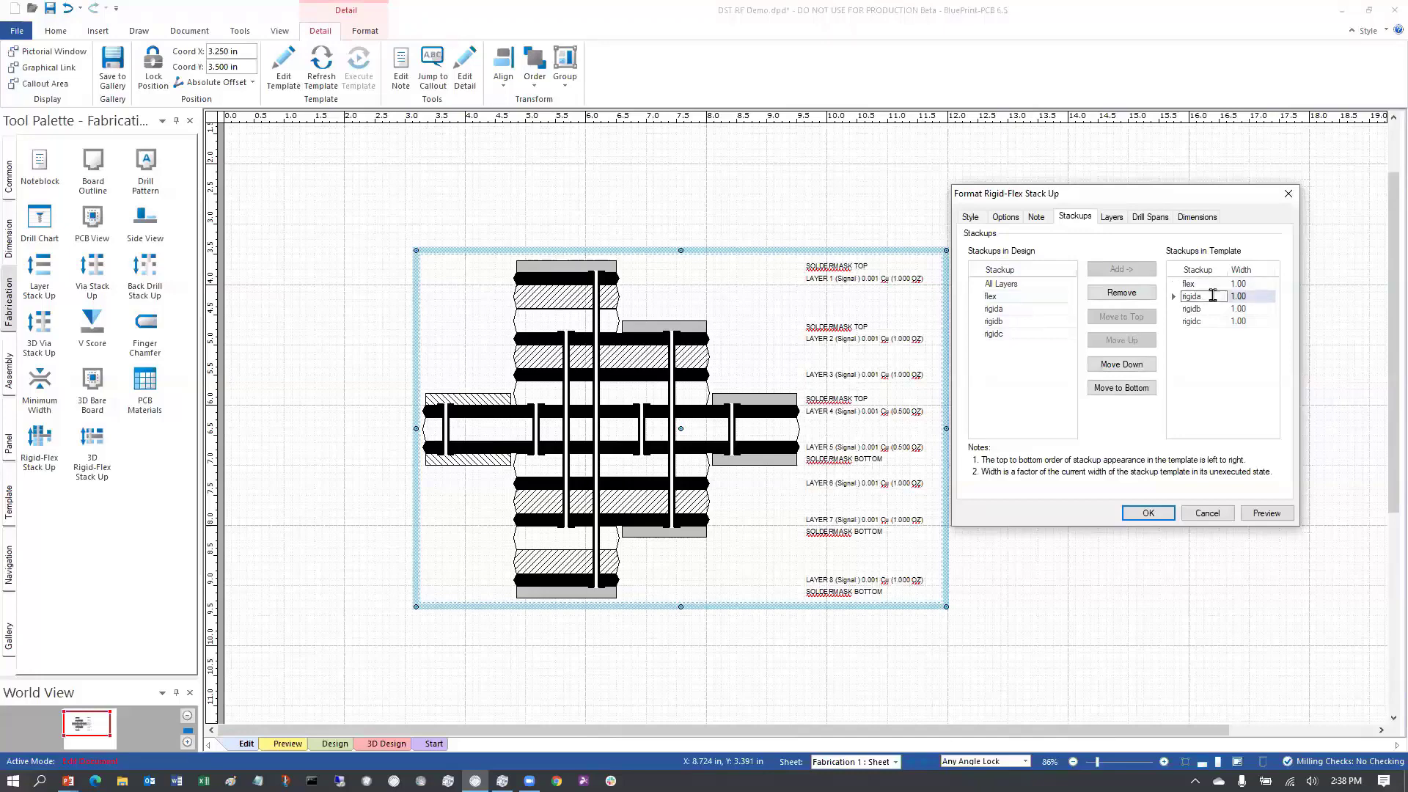
click(1211, 309)
click(1213, 308)
click(1224, 322)
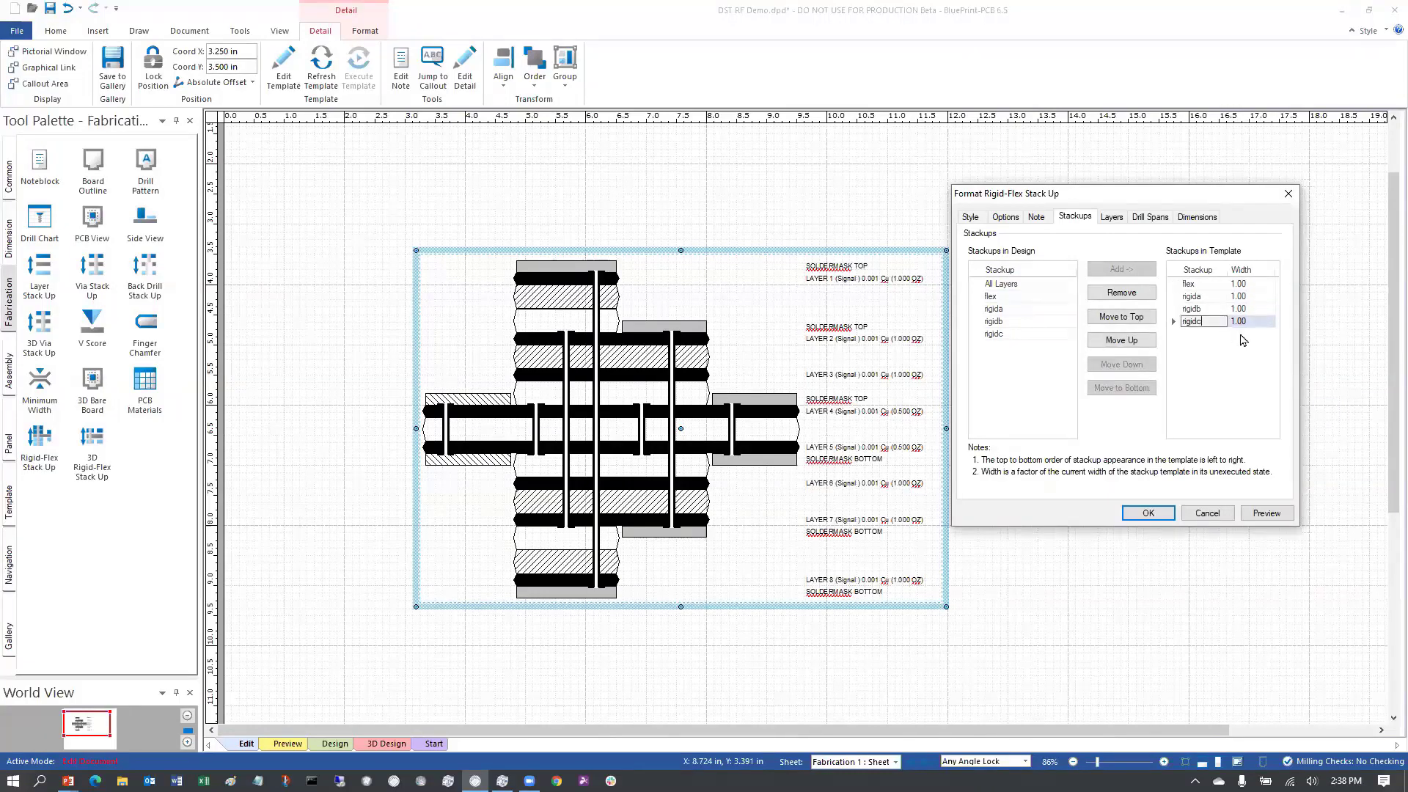
Step: Place flex after rigida in the template order, add a second flex stackup, and preview the detail
click(1208, 285)
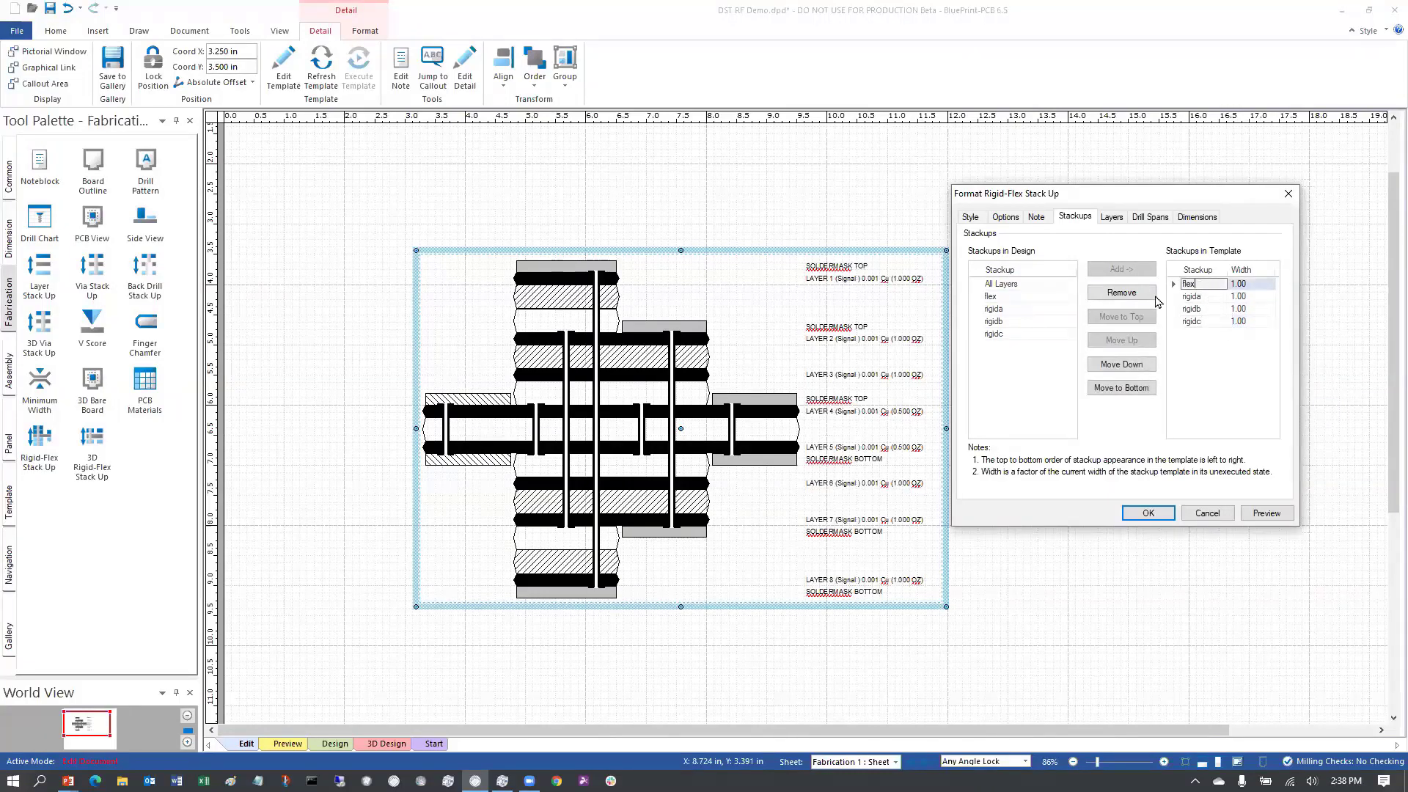
click(1119, 364)
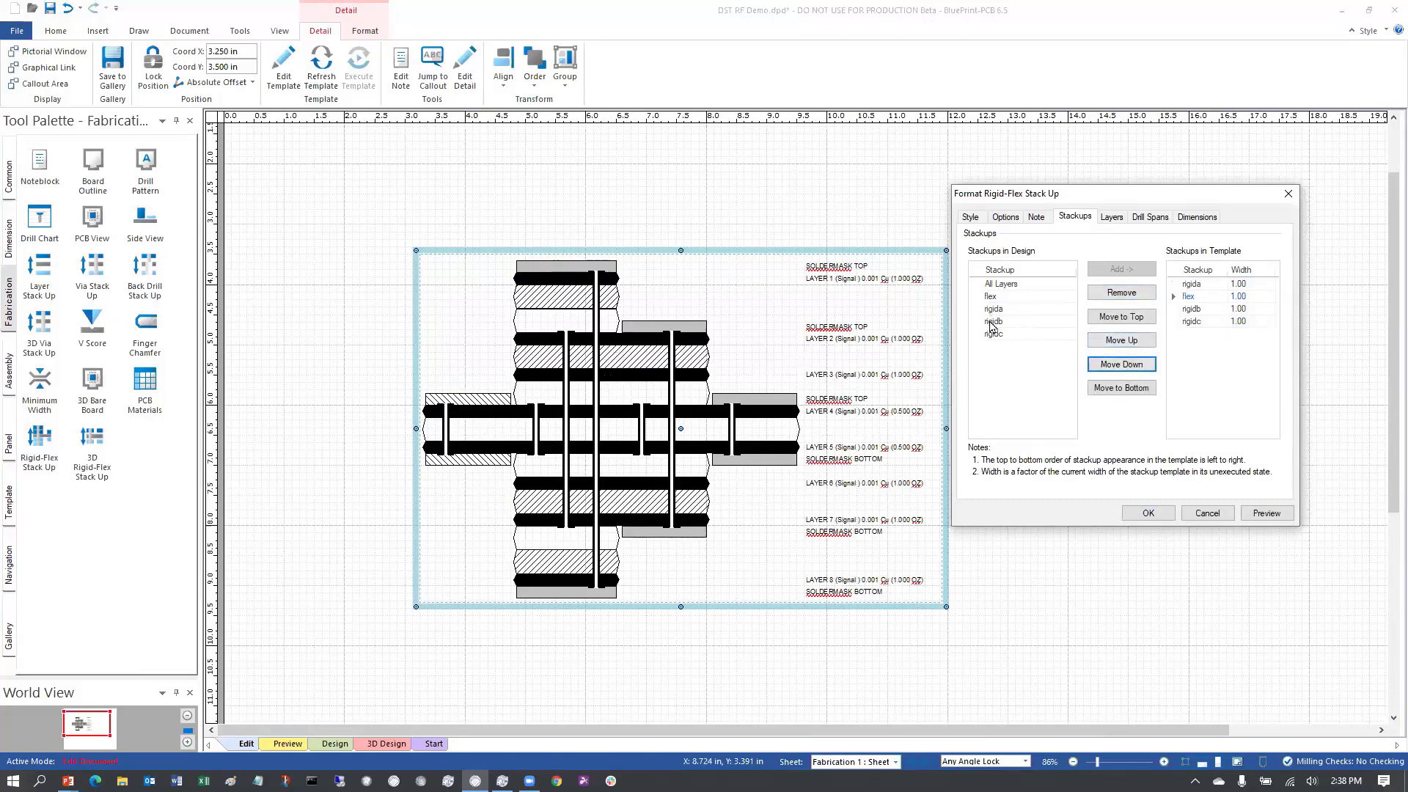
click(999, 297)
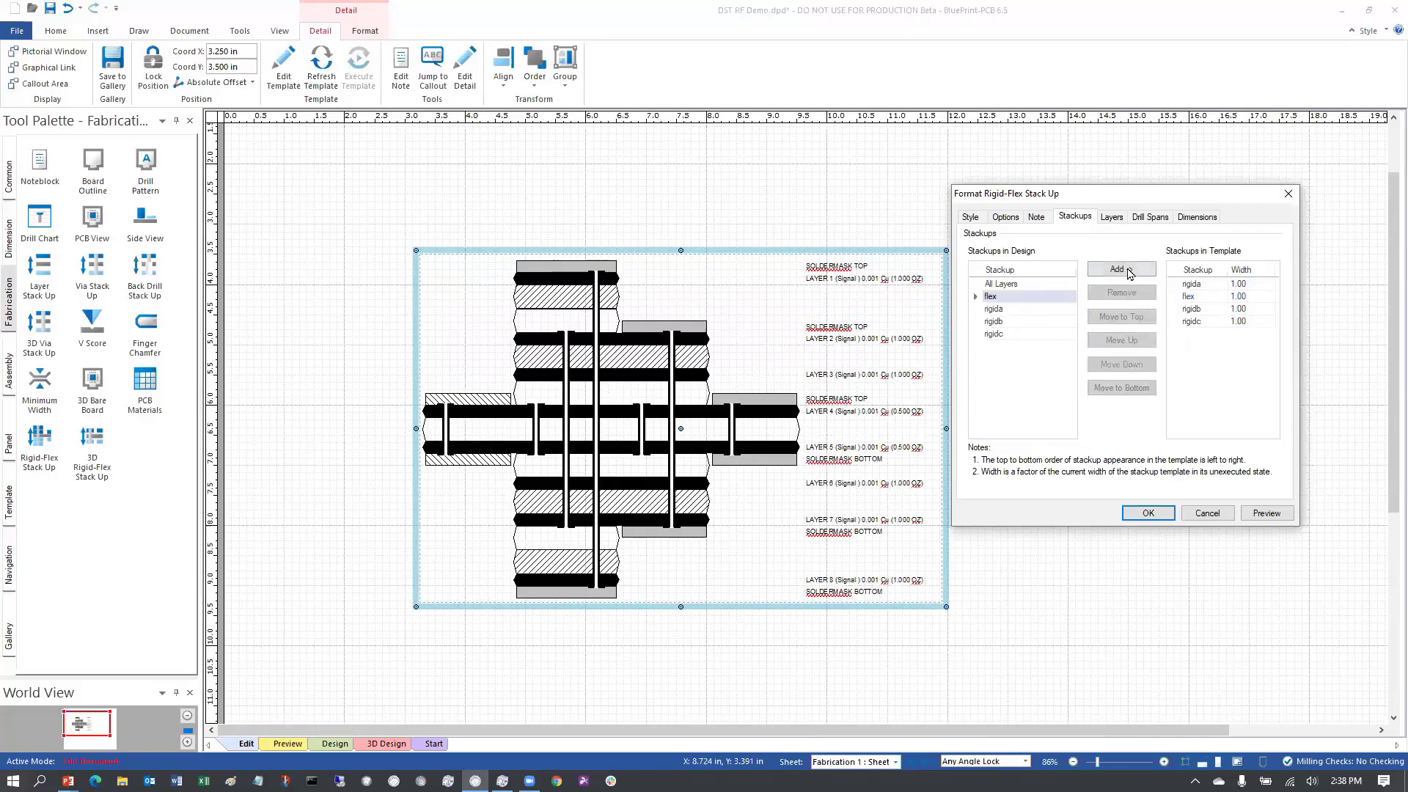
click(1133, 271)
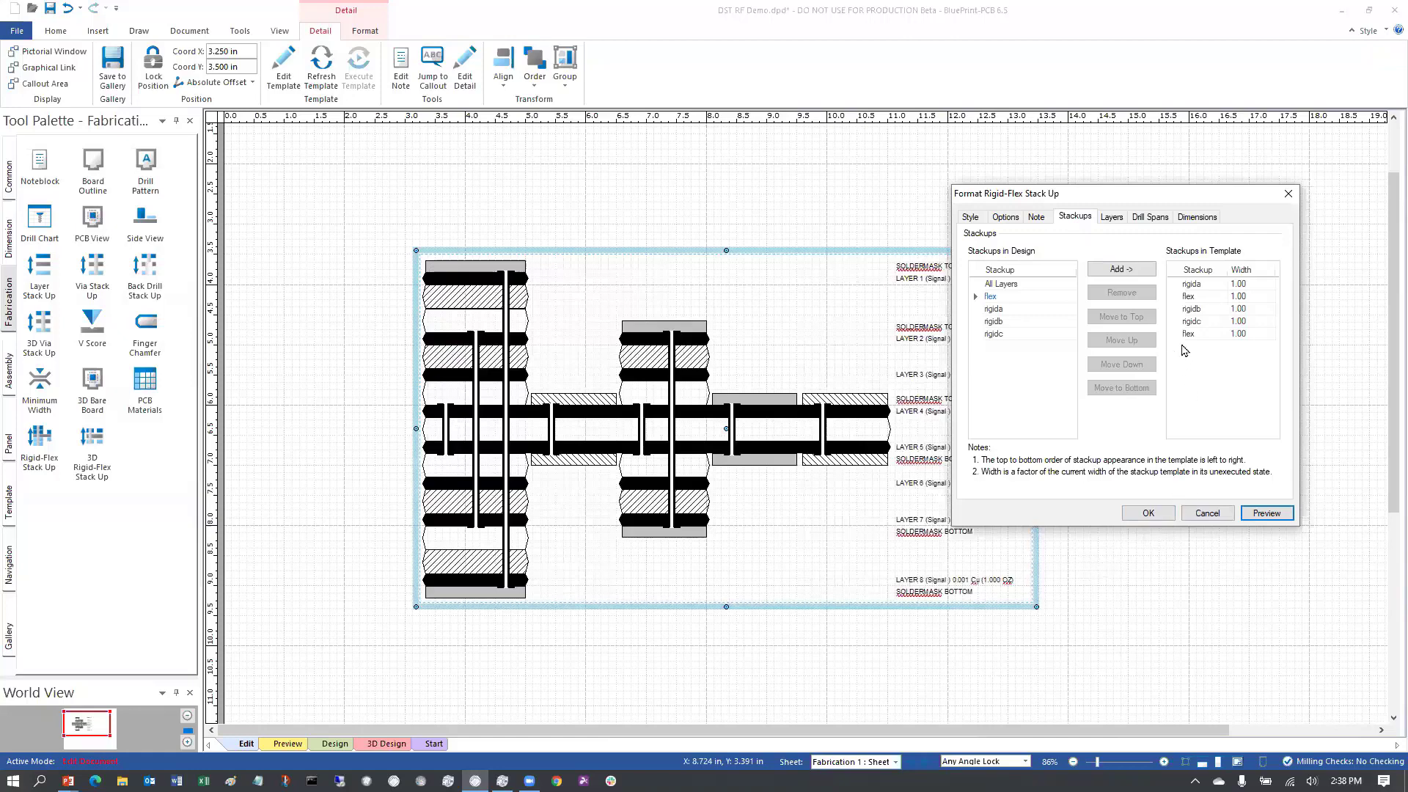
click(1210, 333)
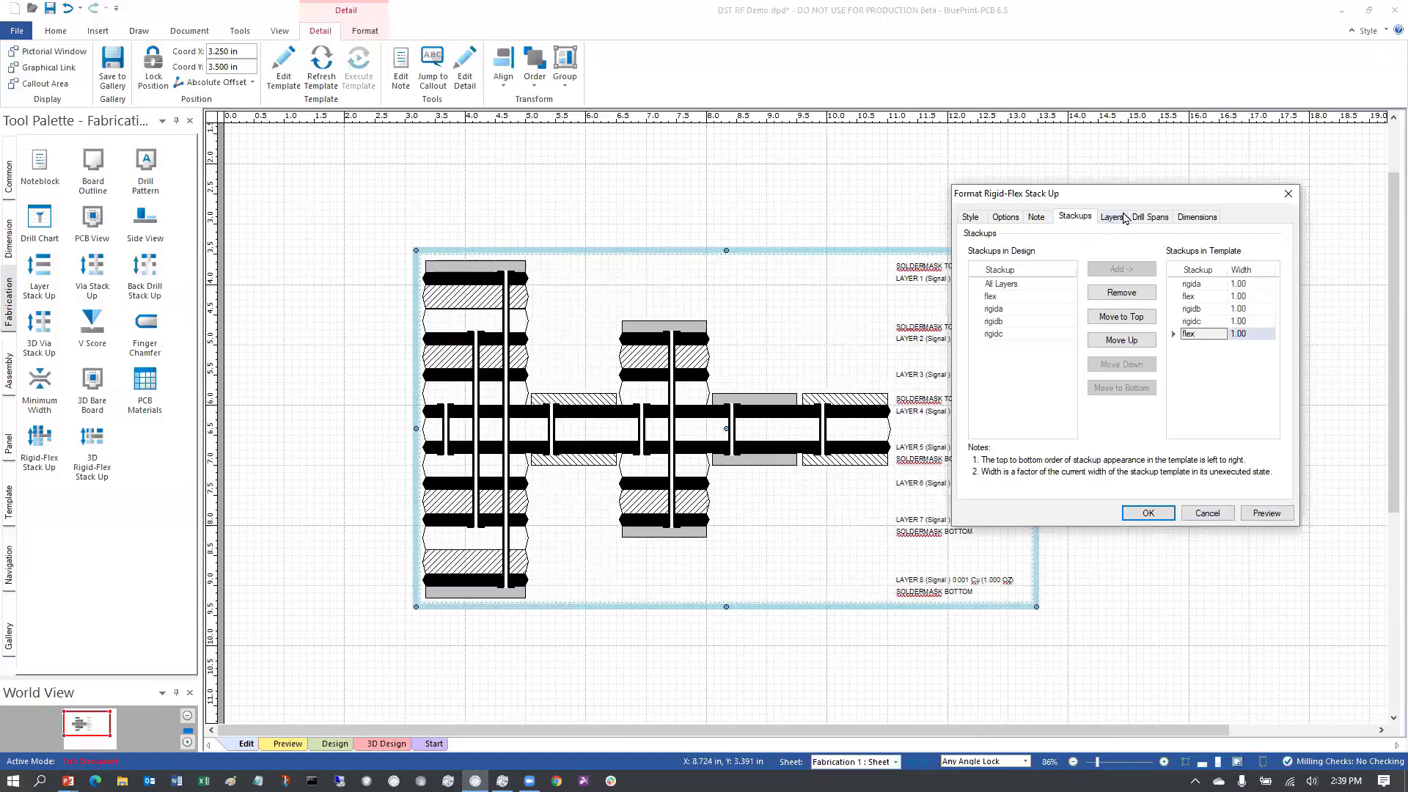
Step: Hide the Layer 4-5 drill span for both flex stackups in the template and preview the detail
click(1145, 220)
click(1118, 251)
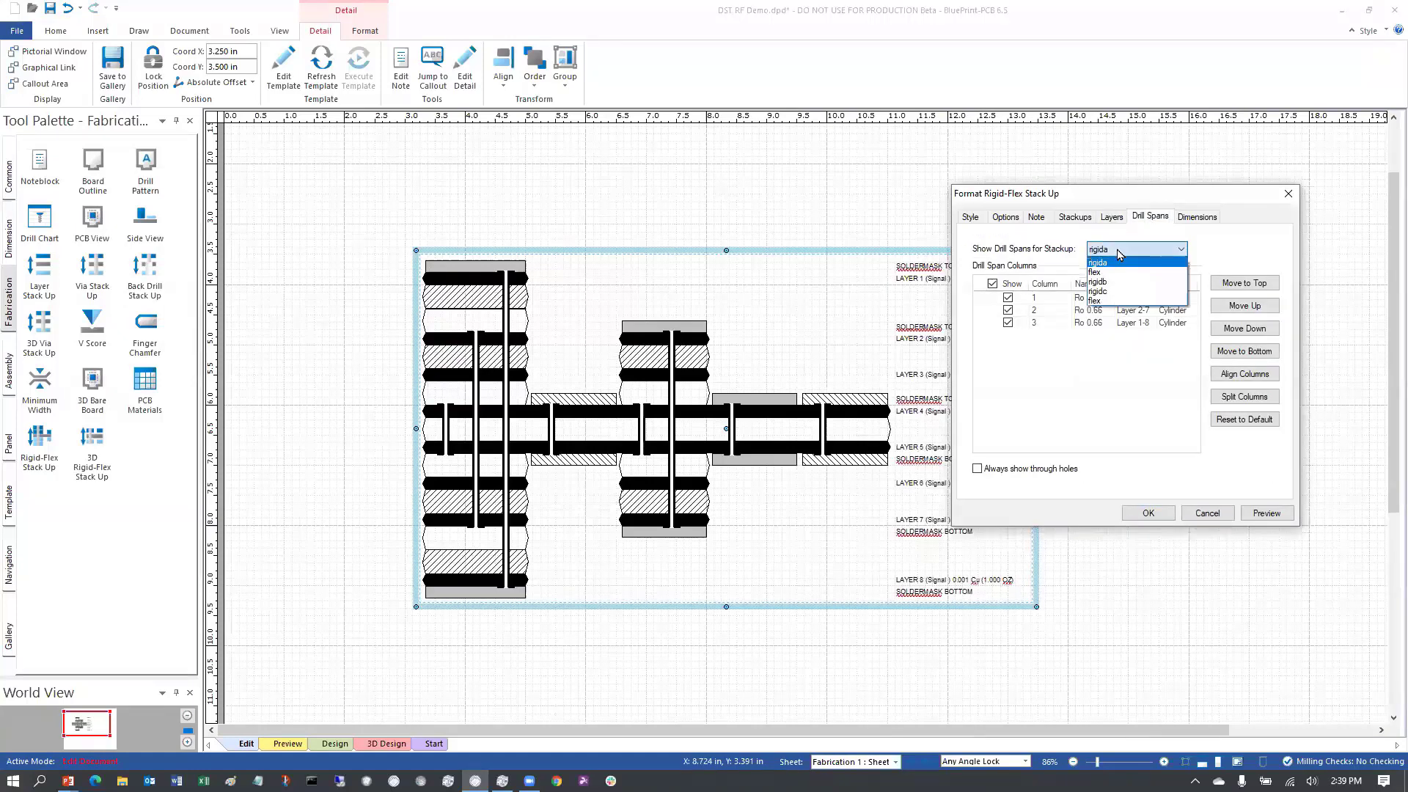
click(1121, 272)
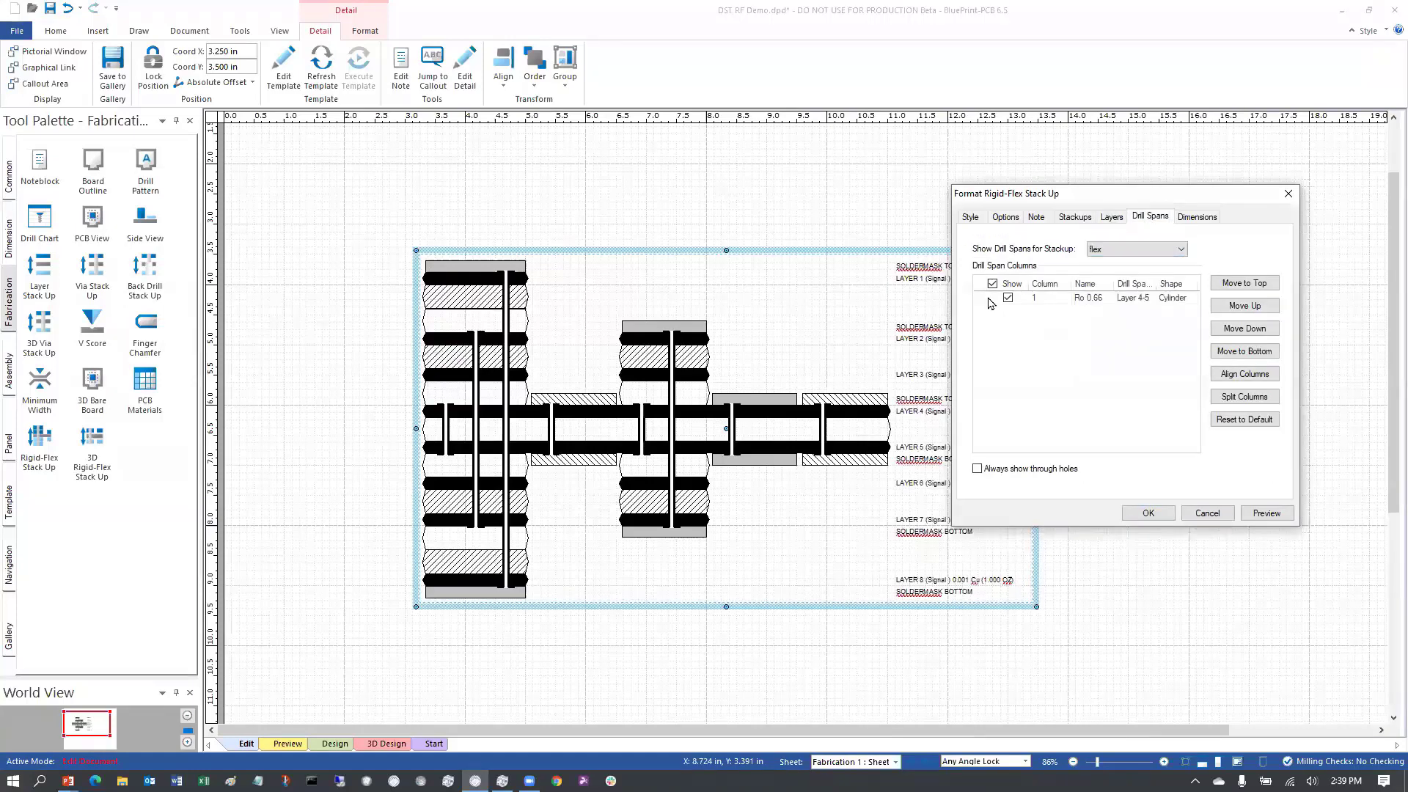
click(1125, 250)
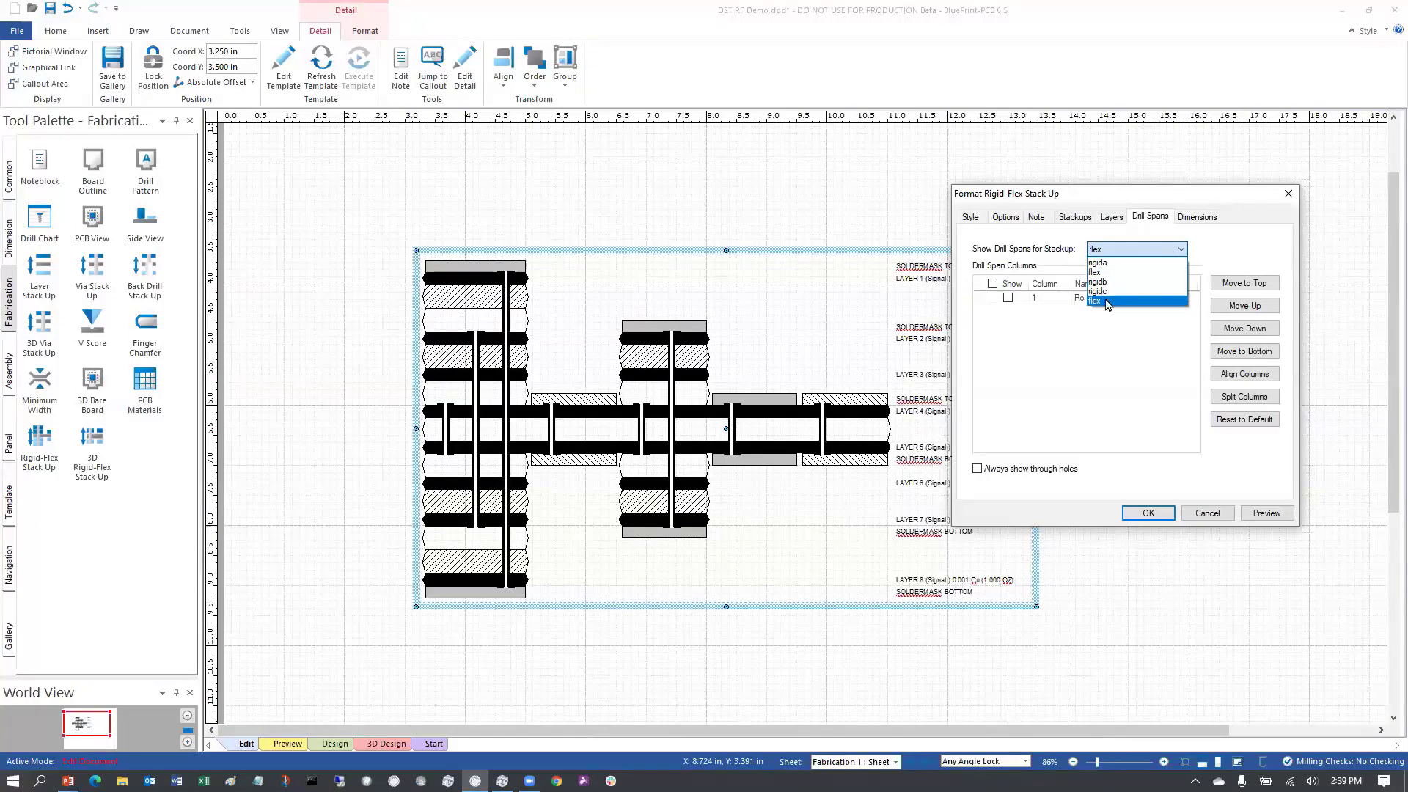
click(1114, 301)
click(992, 284)
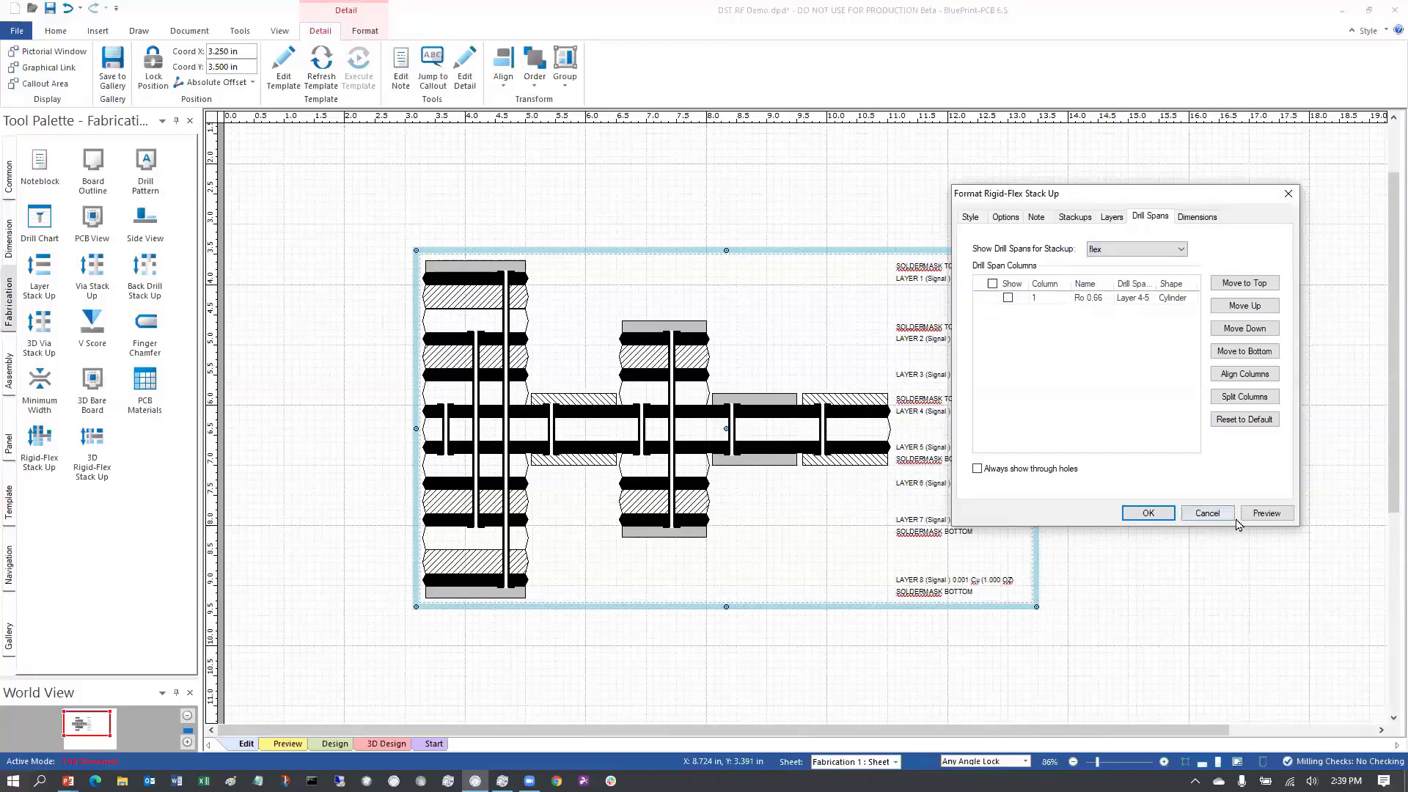
click(1266, 513)
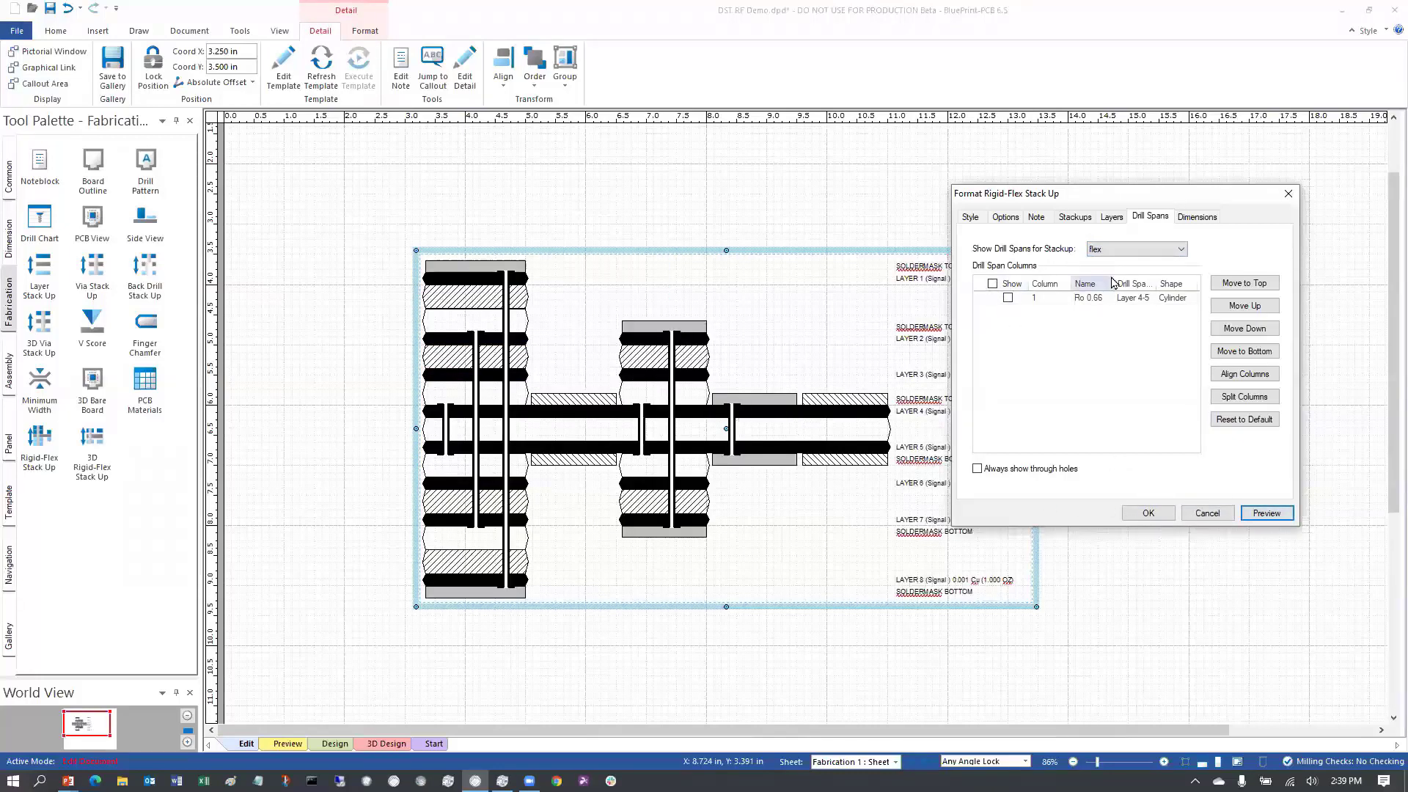
click(1114, 250)
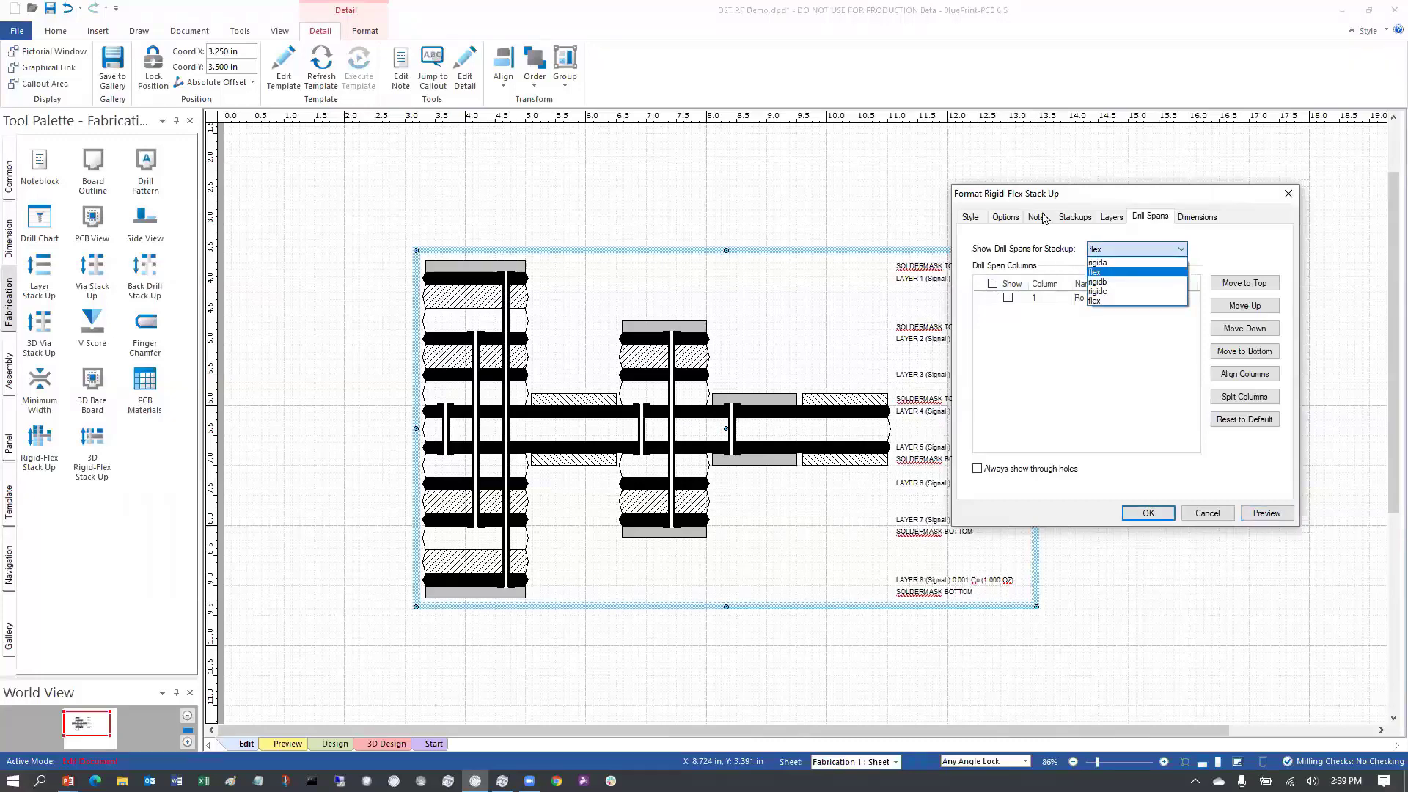
click(1104, 300)
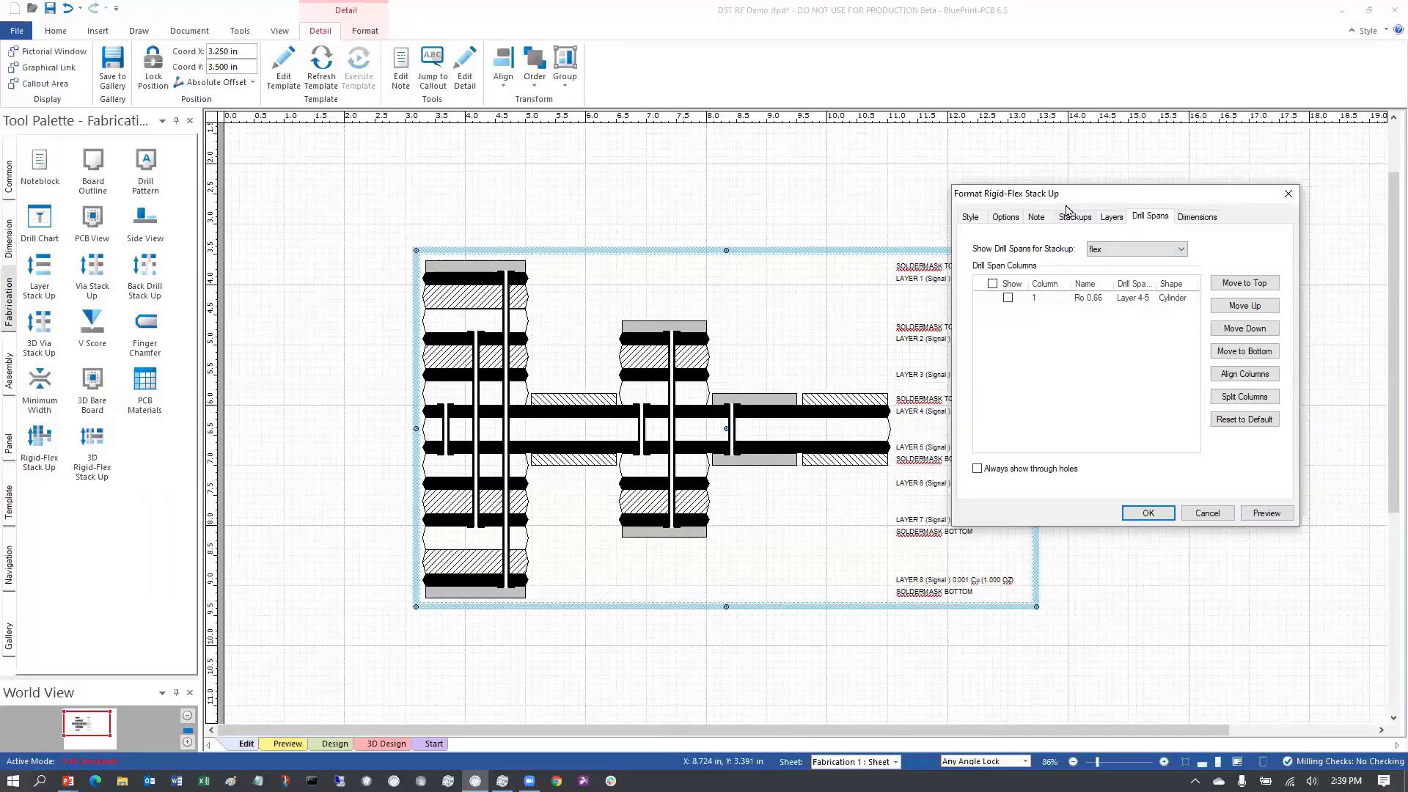
Step: Reorder rigidc after the second flex stackup, preview the detail, and discard all formatting changes
click(1074, 217)
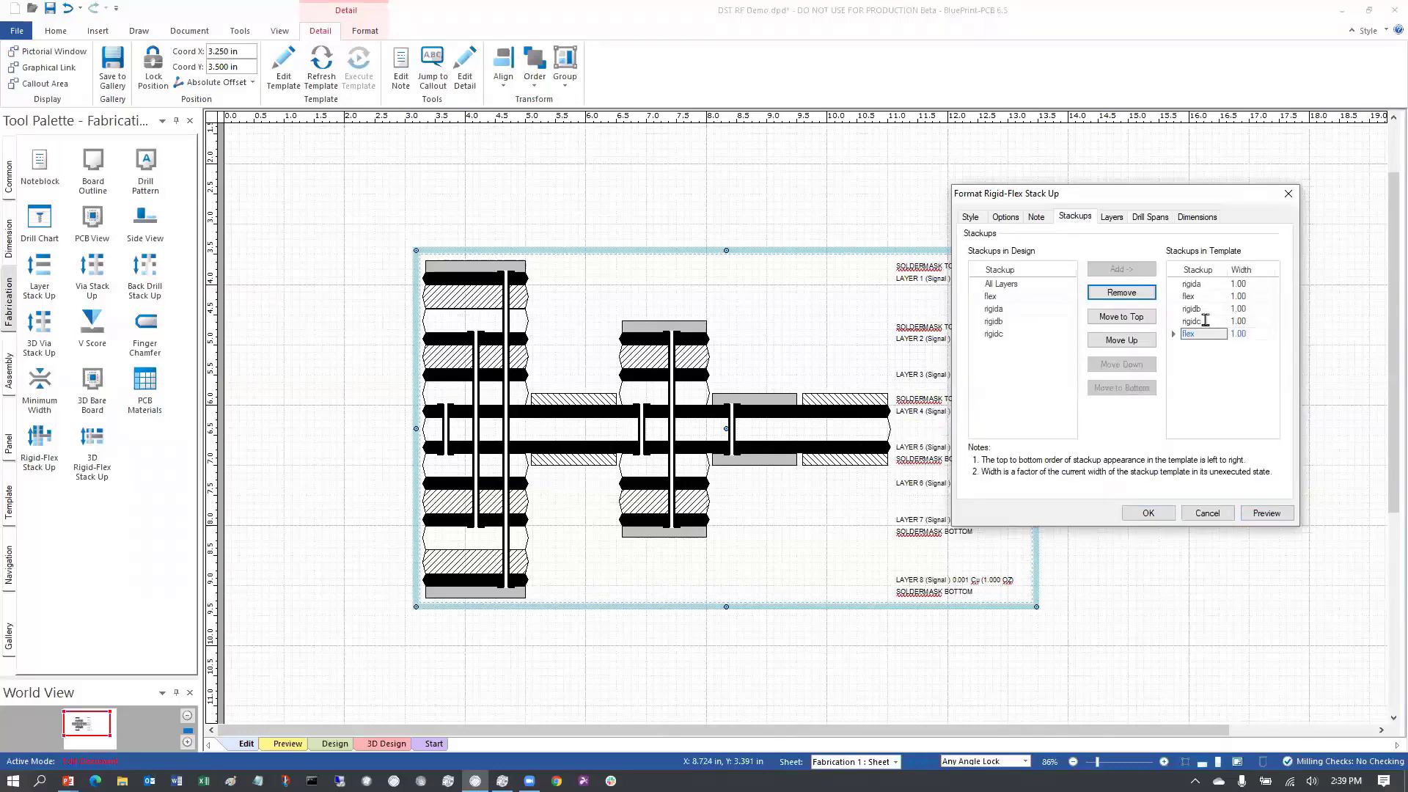
click(1200, 323)
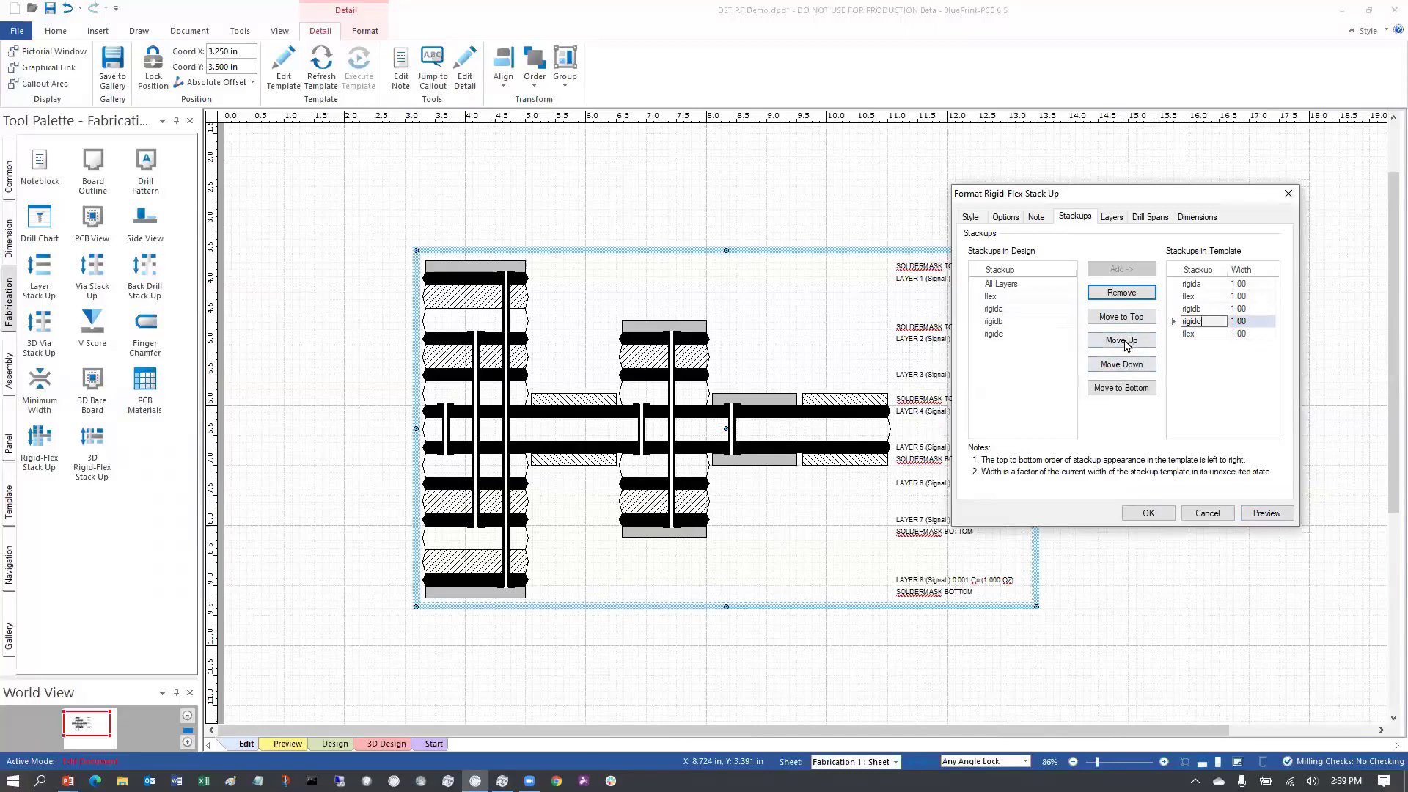
click(1134, 361)
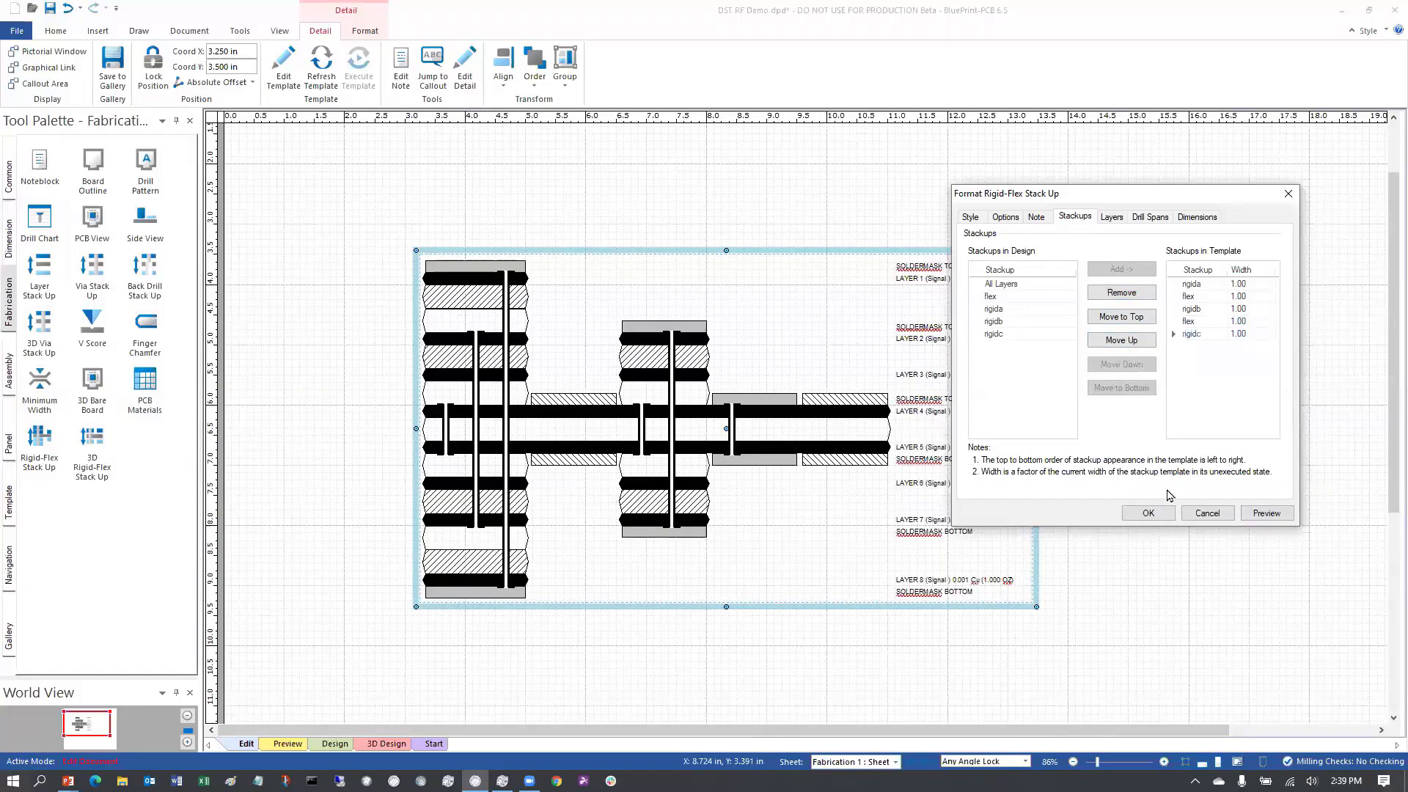
click(1266, 513)
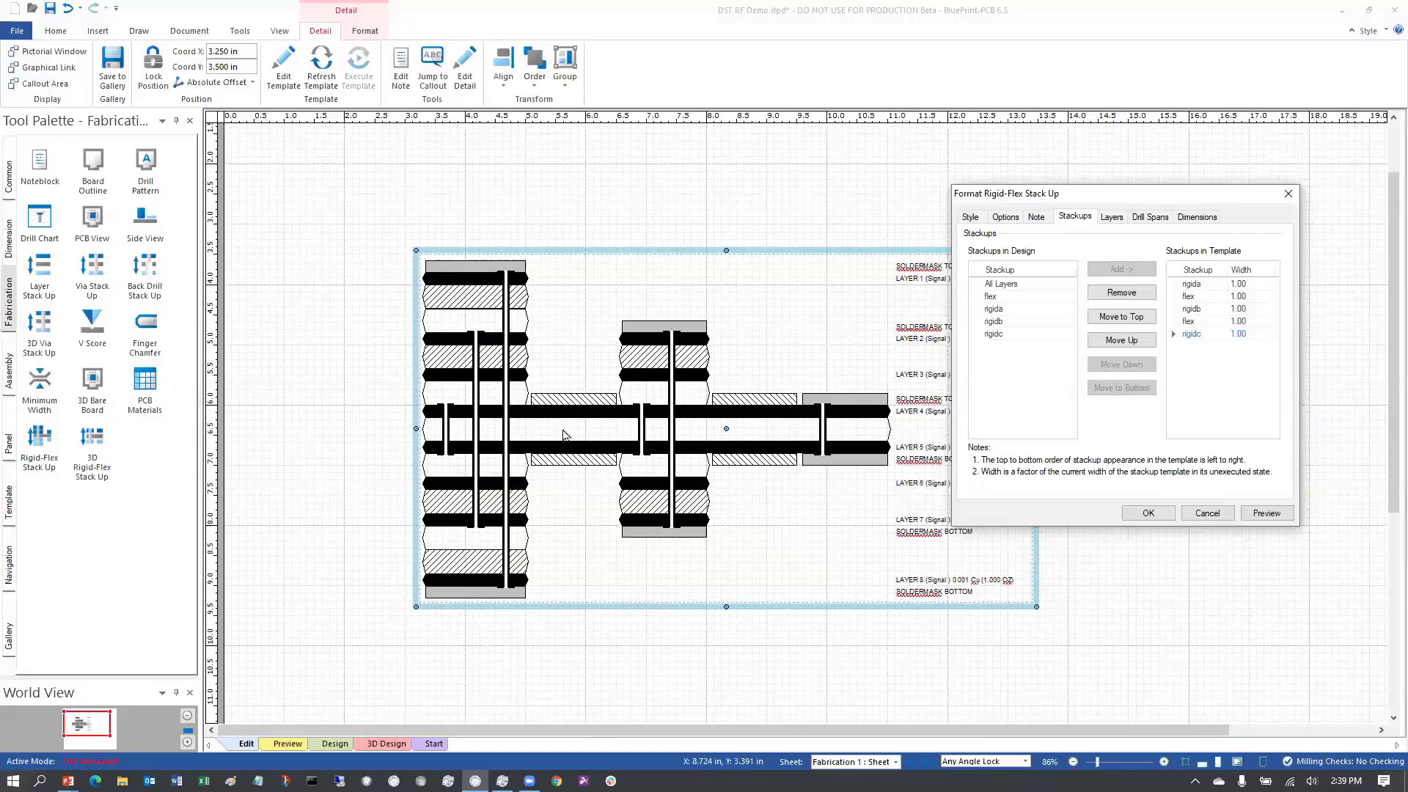
click(1263, 284)
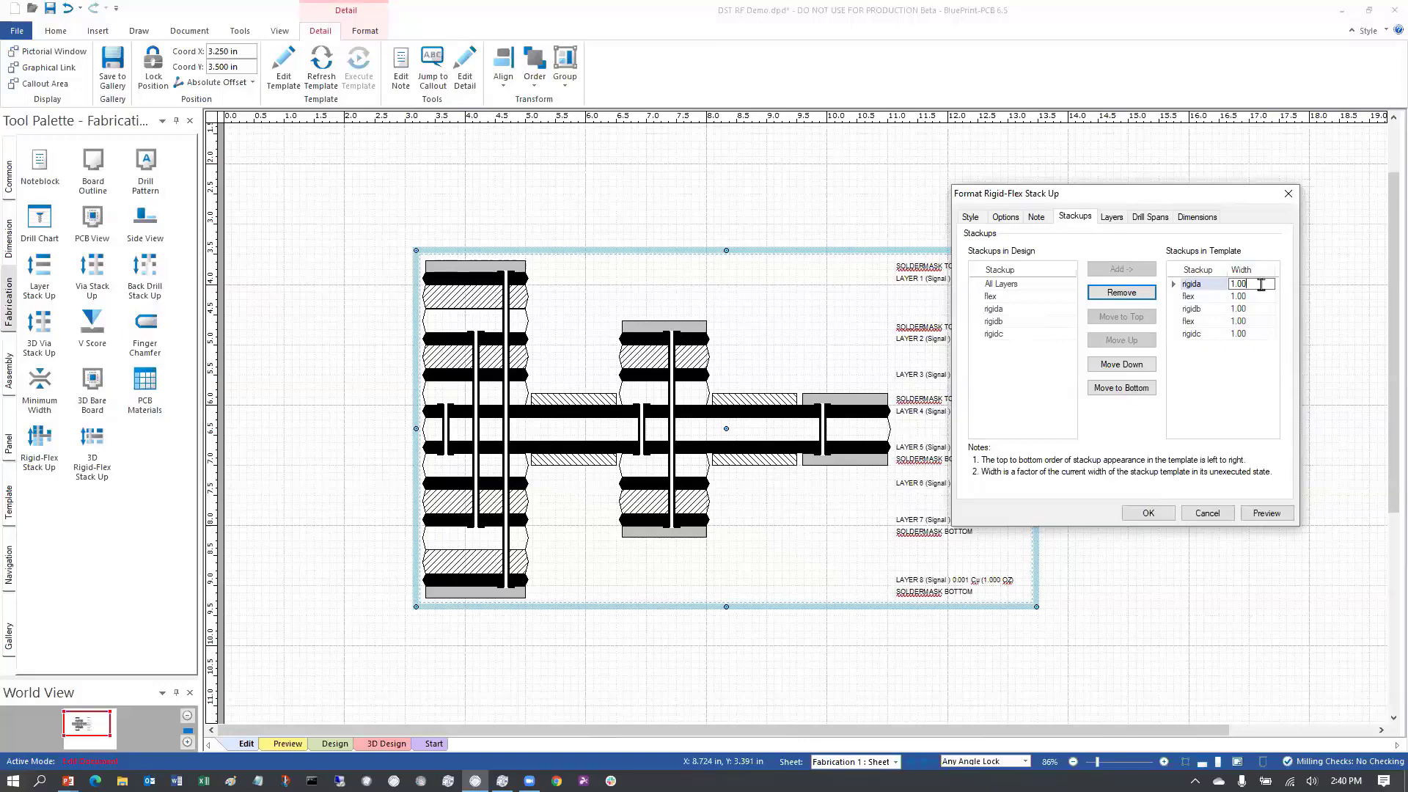
click(1206, 512)
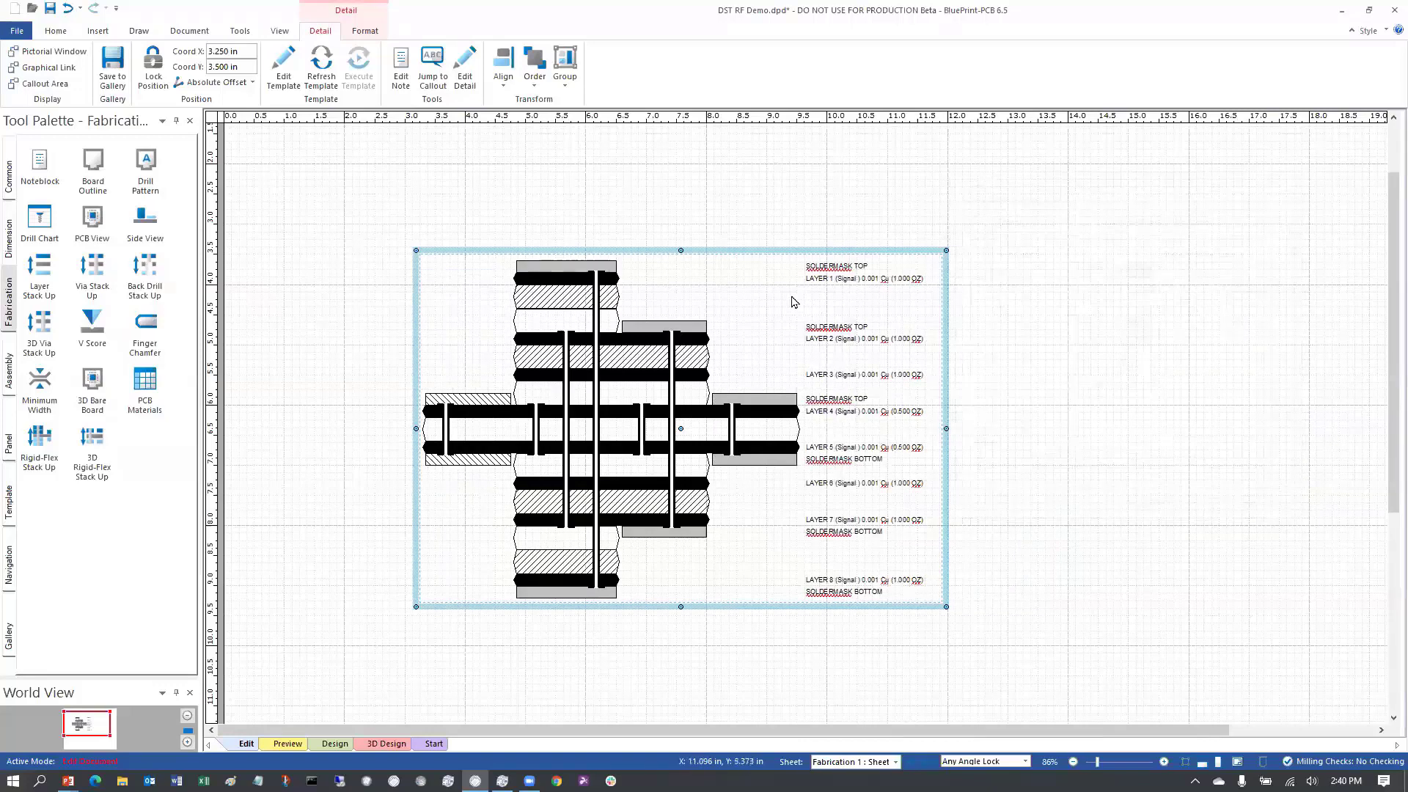
Step: Show the detail's underlying editable template, and execute the template again
right_click(698, 256)
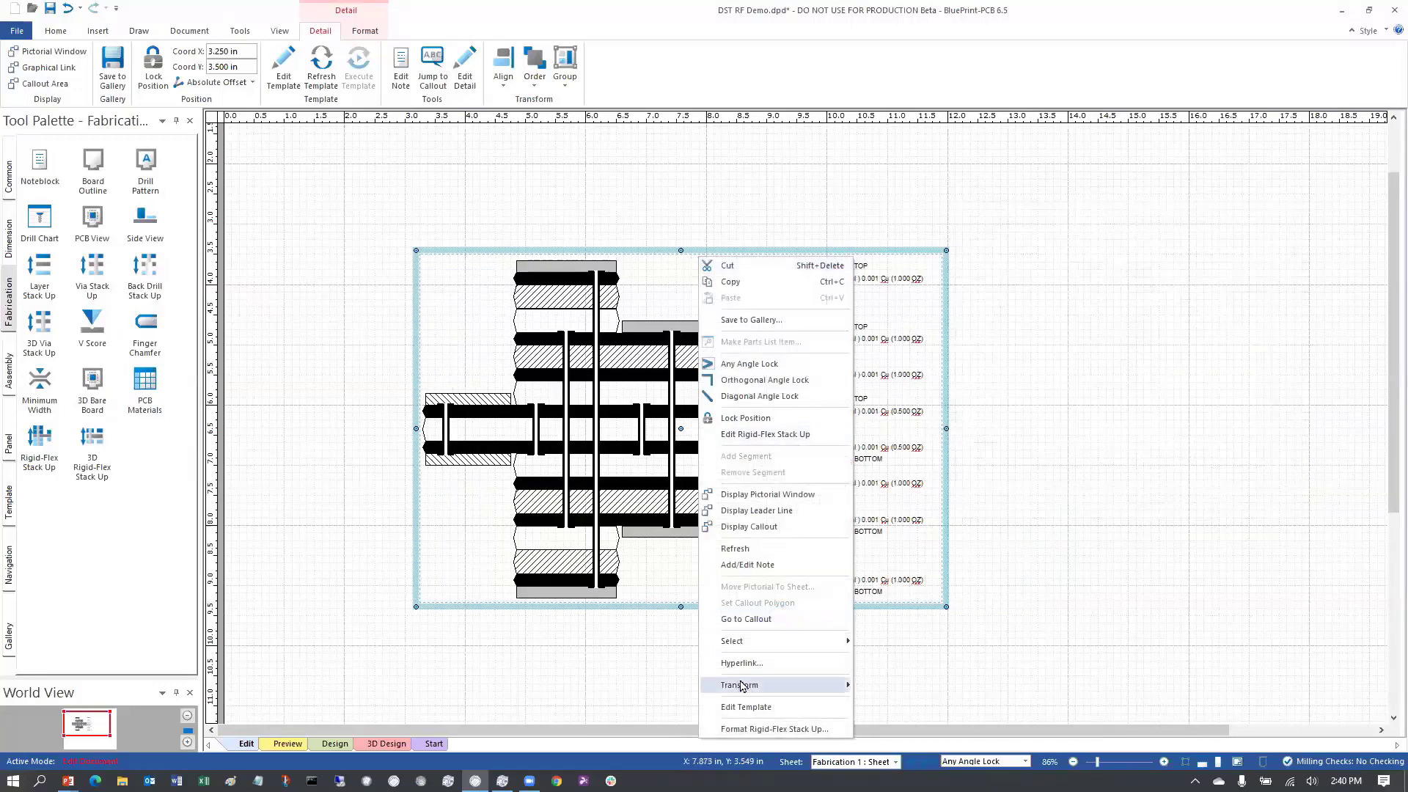
click(781, 708)
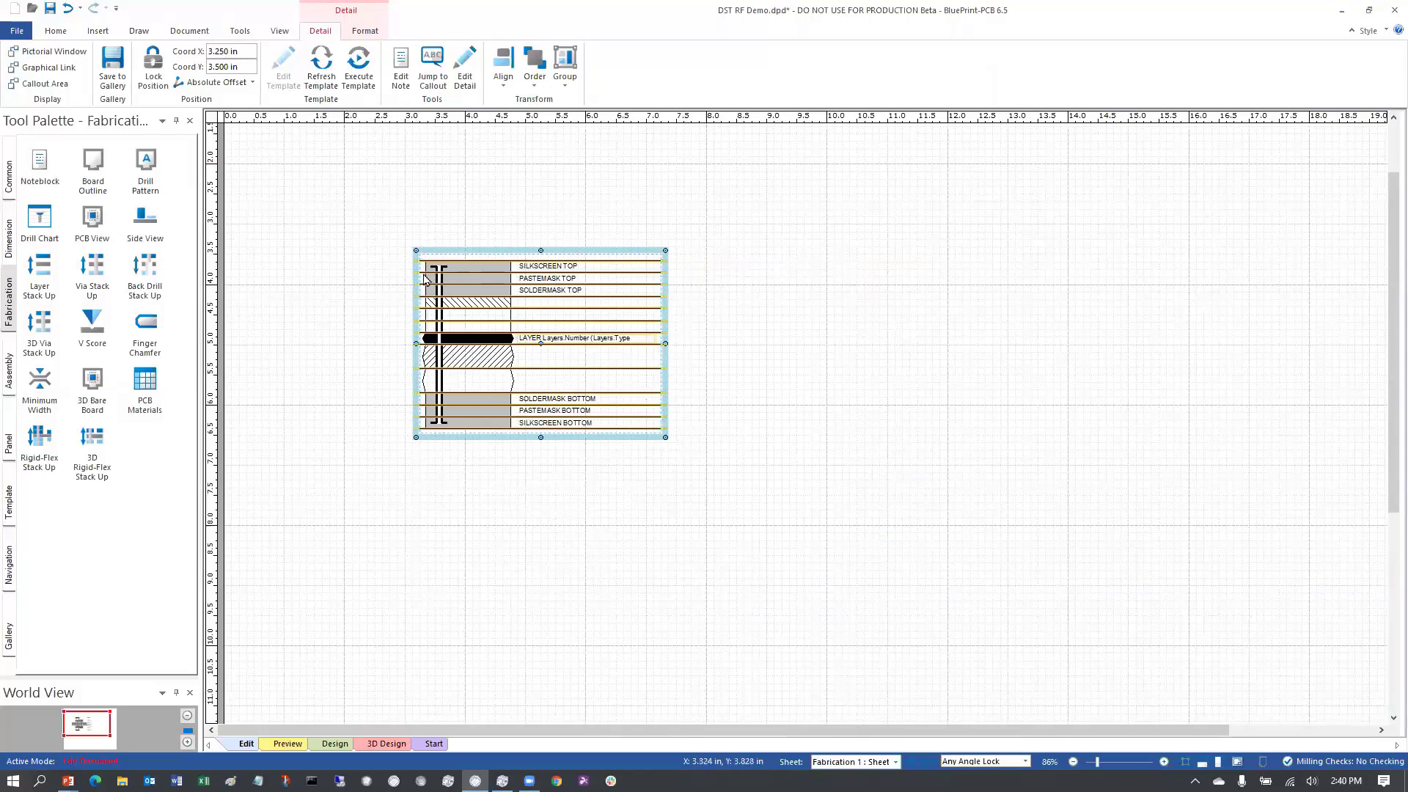
right_click(506, 254)
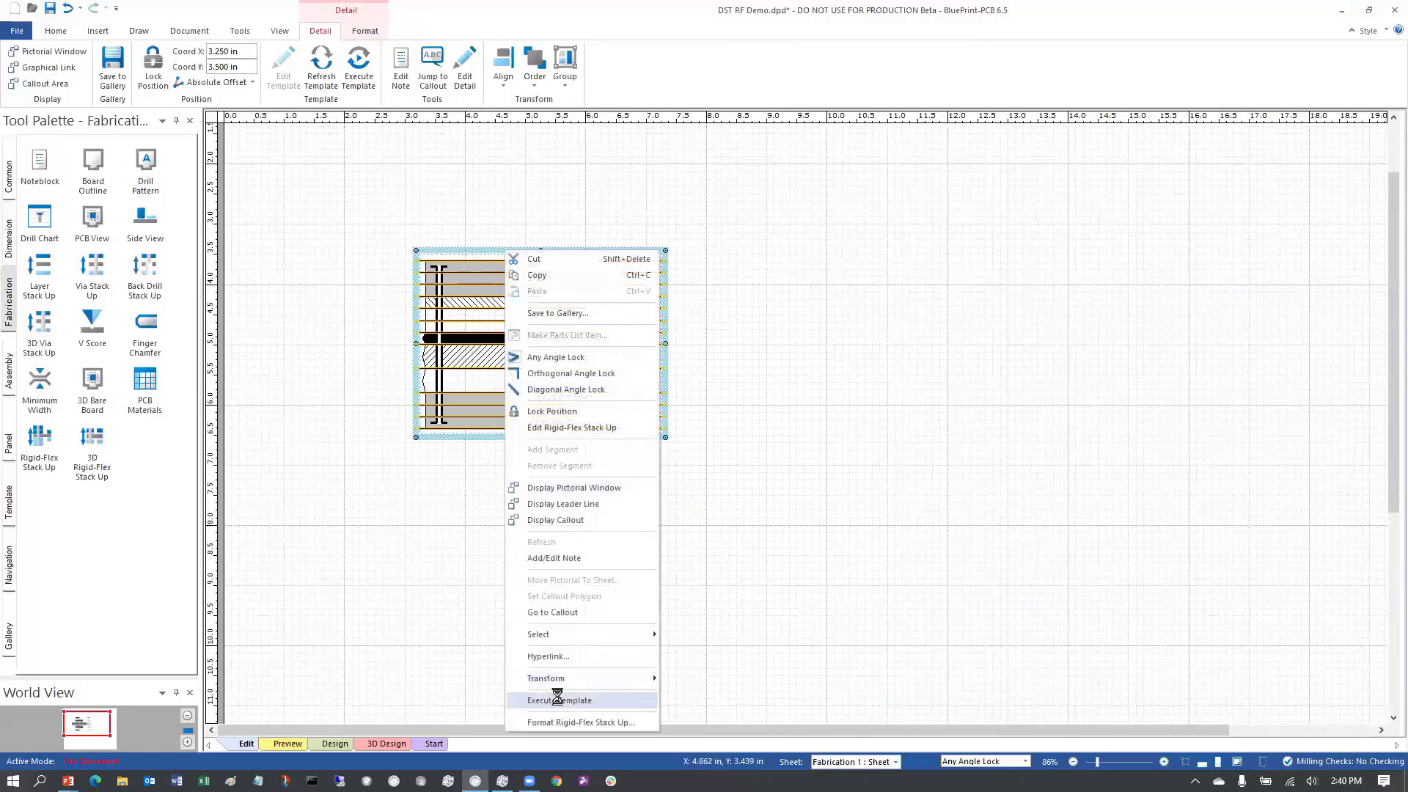
click(558, 700)
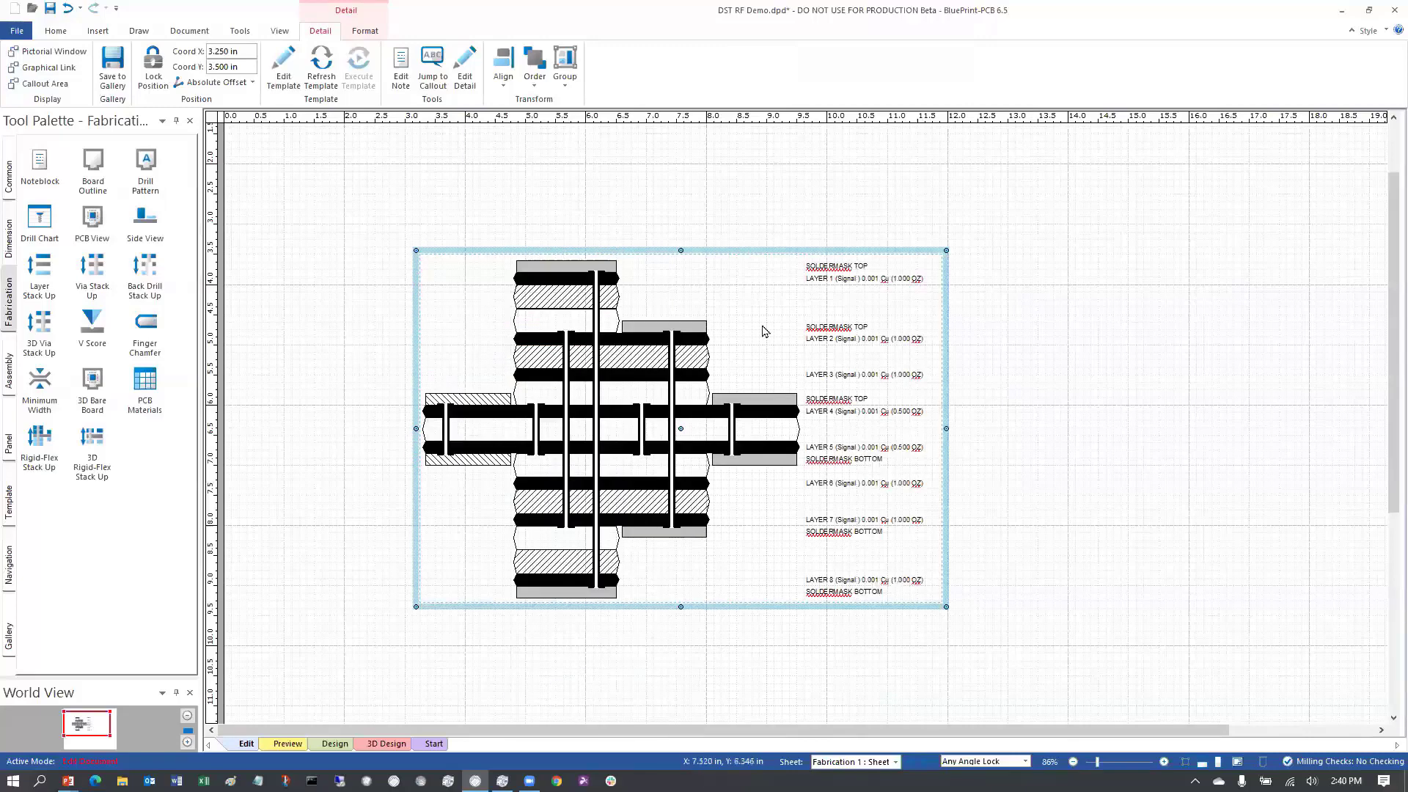
Step: Add a second flex stackup to the detail's template between rigidb and rigidc, and preview the drawing
double_click(729, 251)
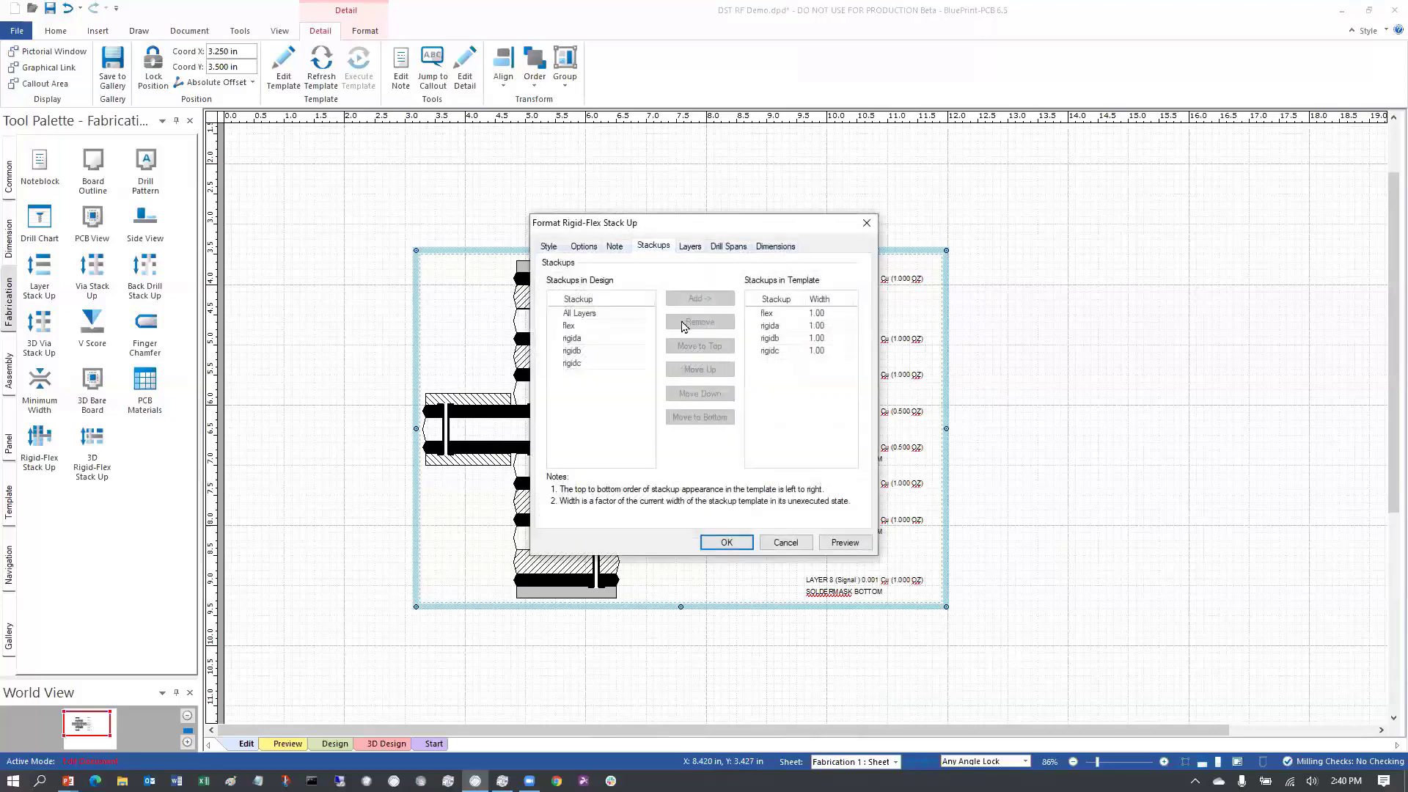
click(597, 326)
click(693, 299)
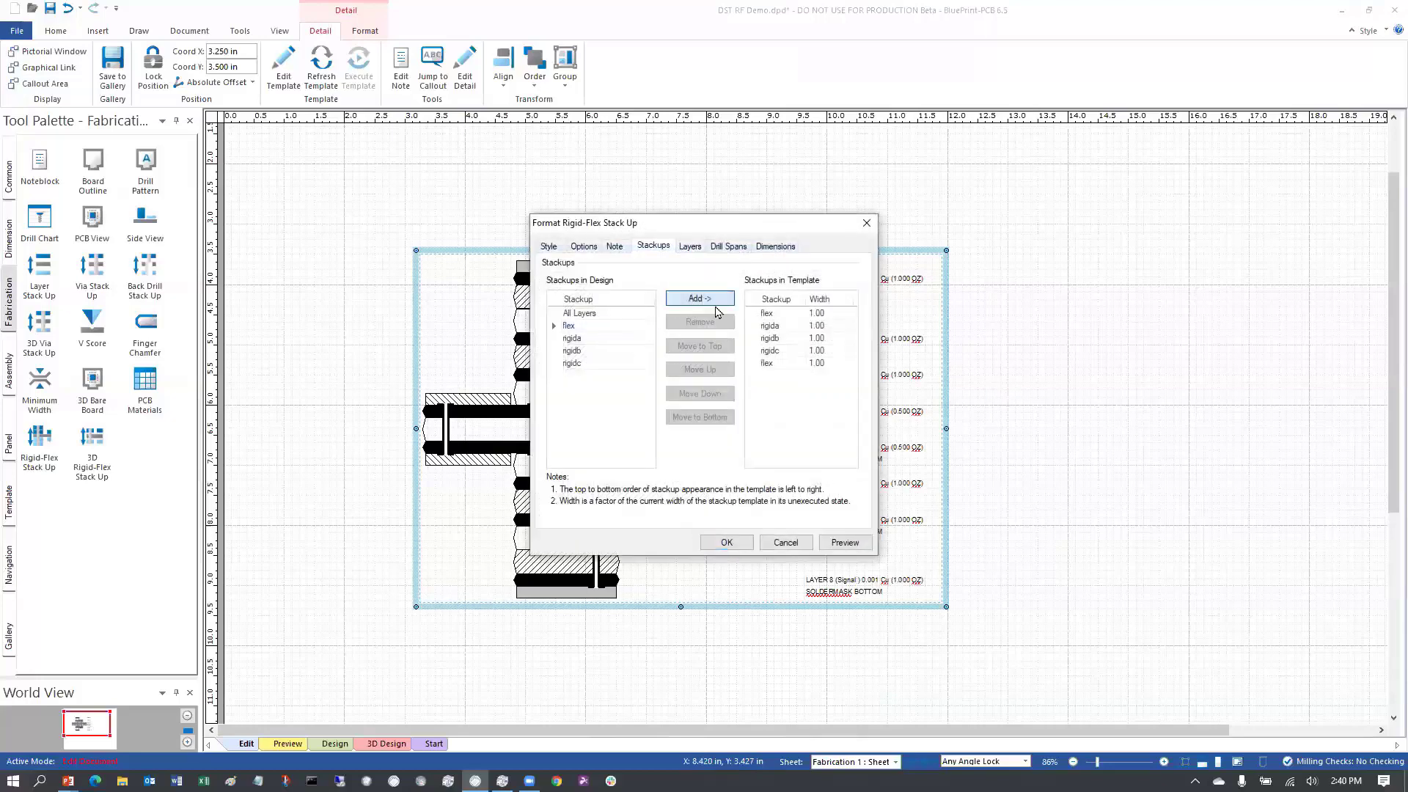
click(778, 362)
click(706, 366)
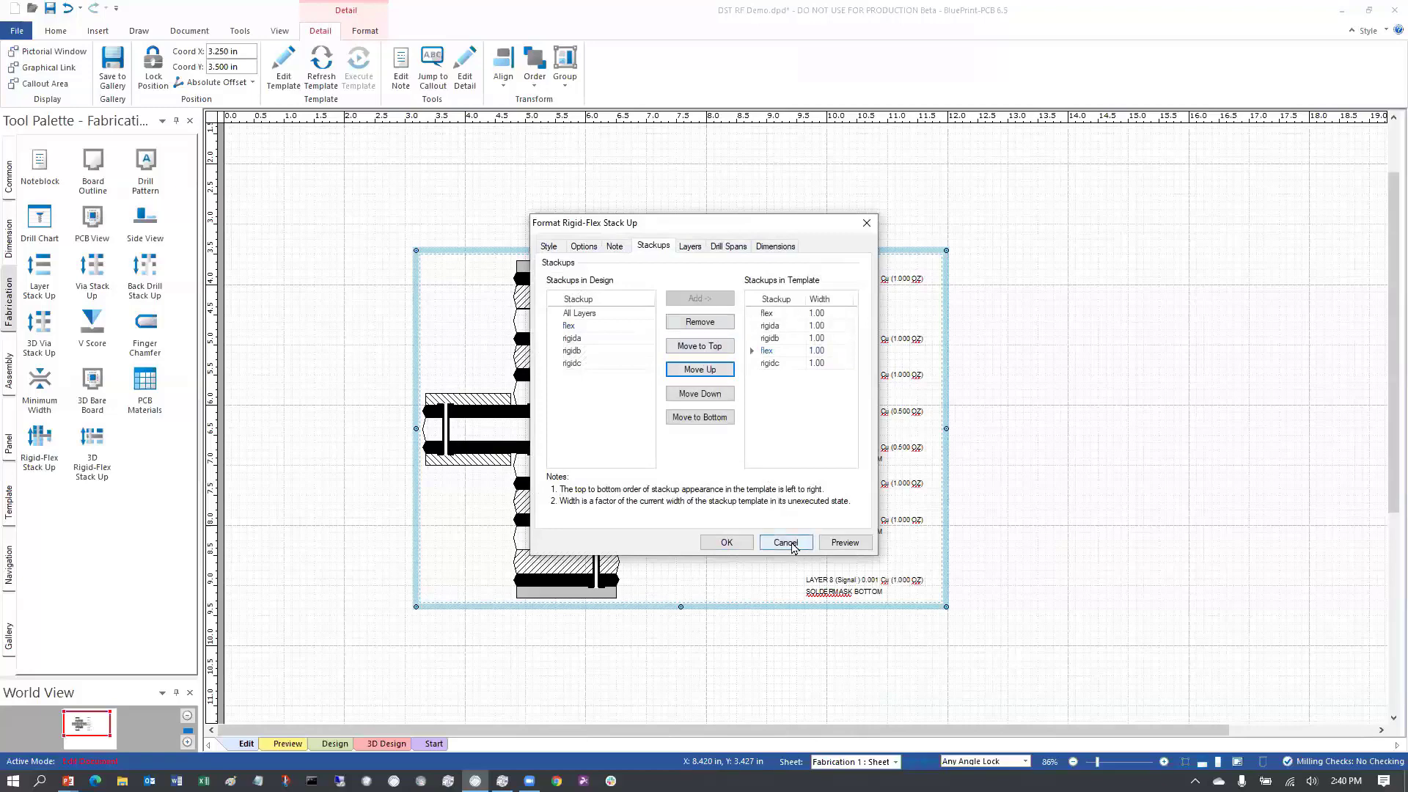
click(843, 542)
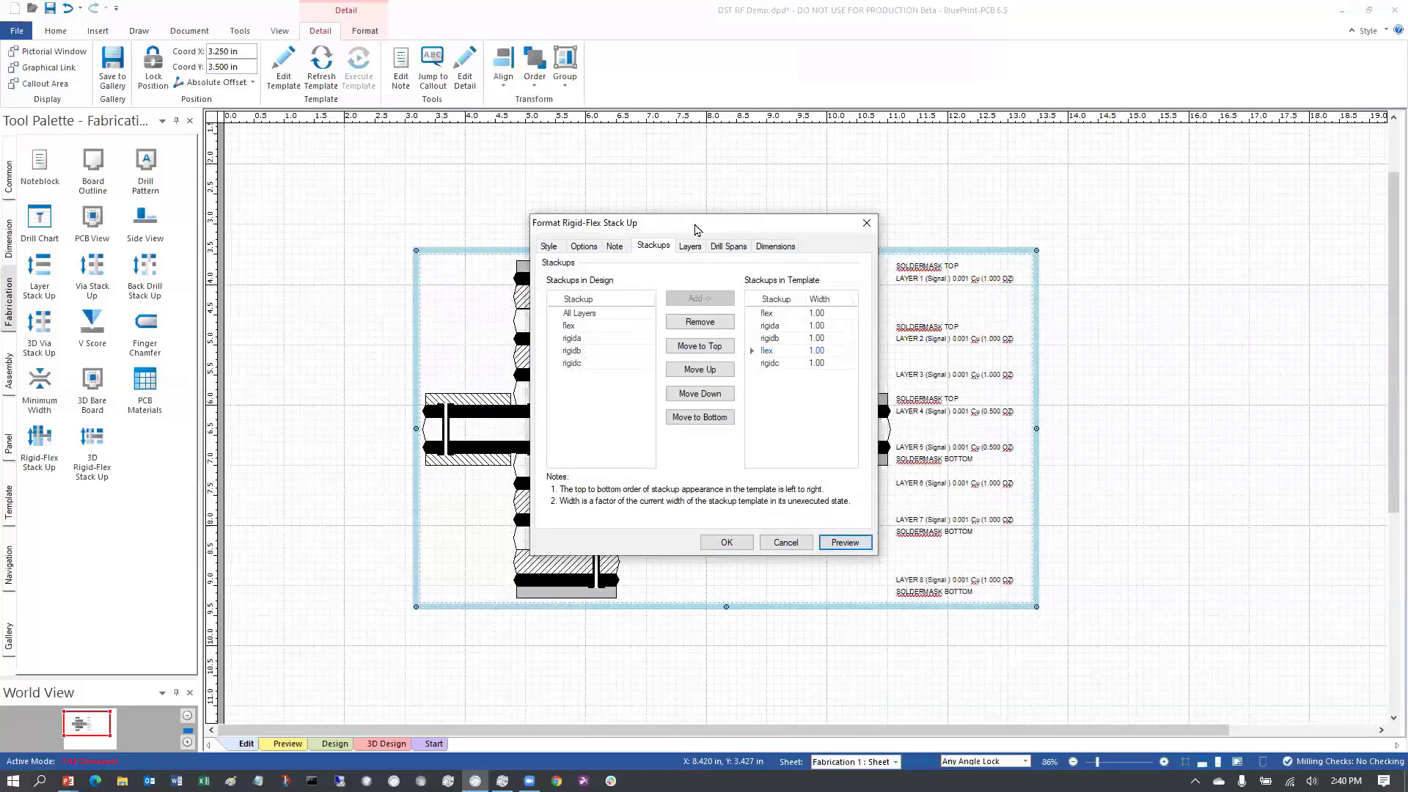
Step: Reorder the first flex stackup in the detail's template so it follows rigida, and preview the drawing
drag(701, 230, 1073, 269)
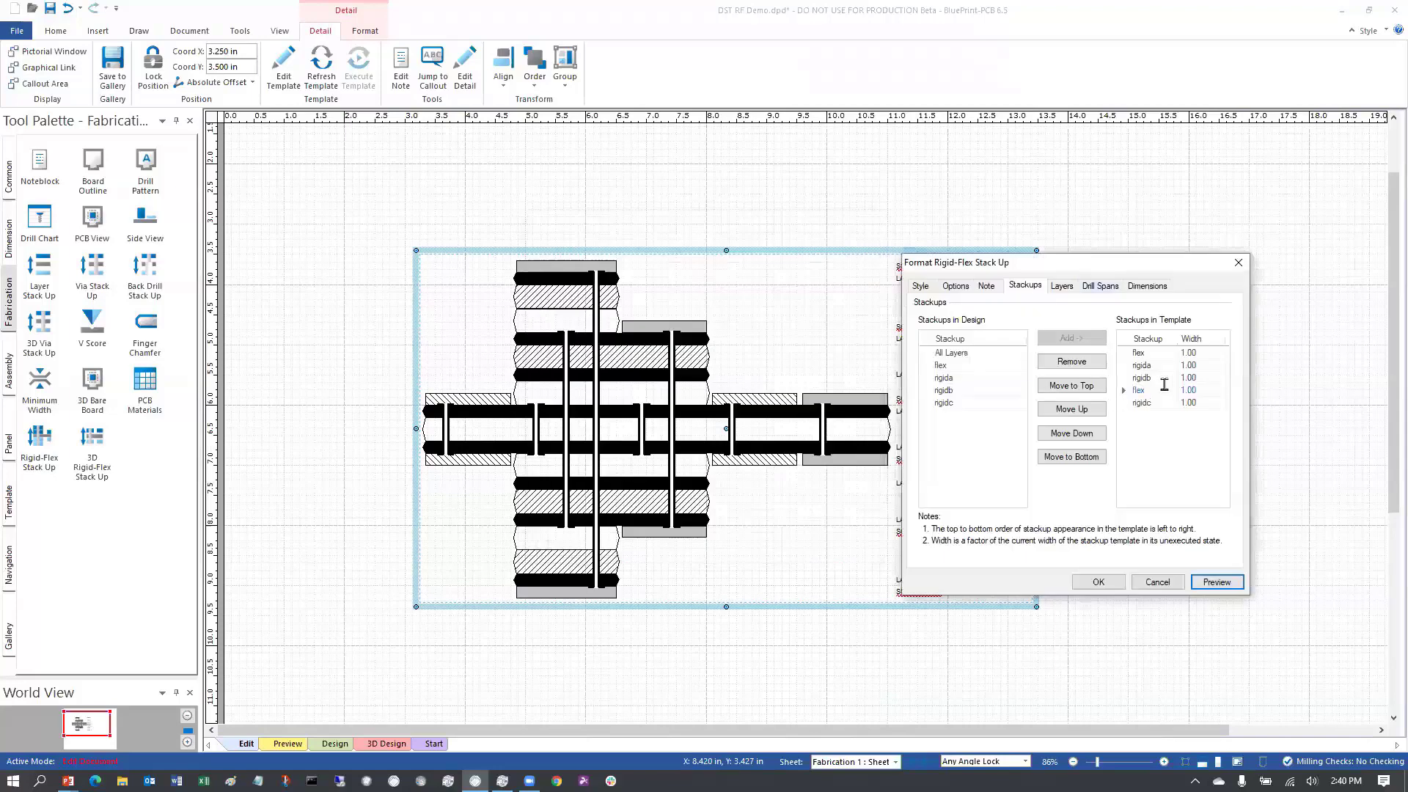
click(1151, 352)
click(1082, 433)
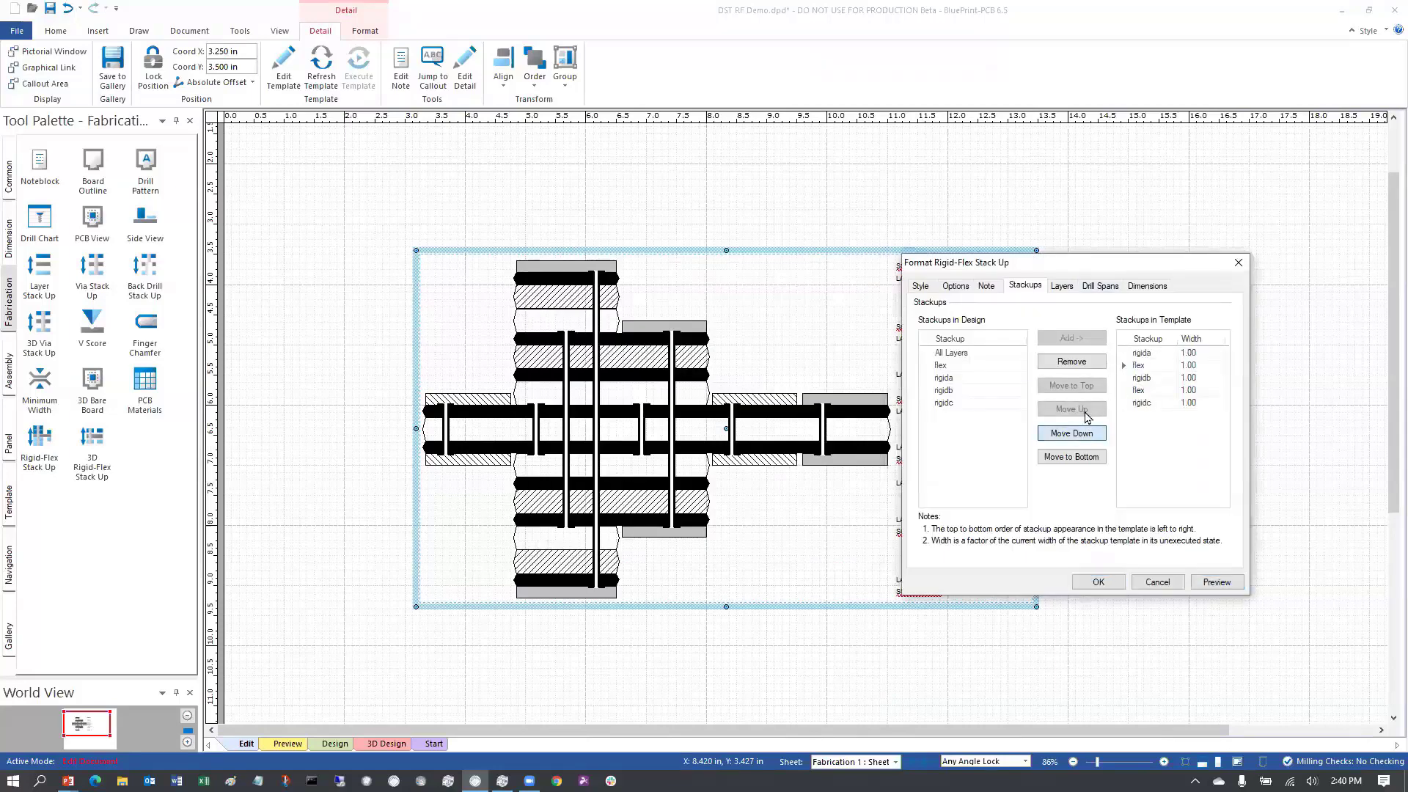
click(1217, 583)
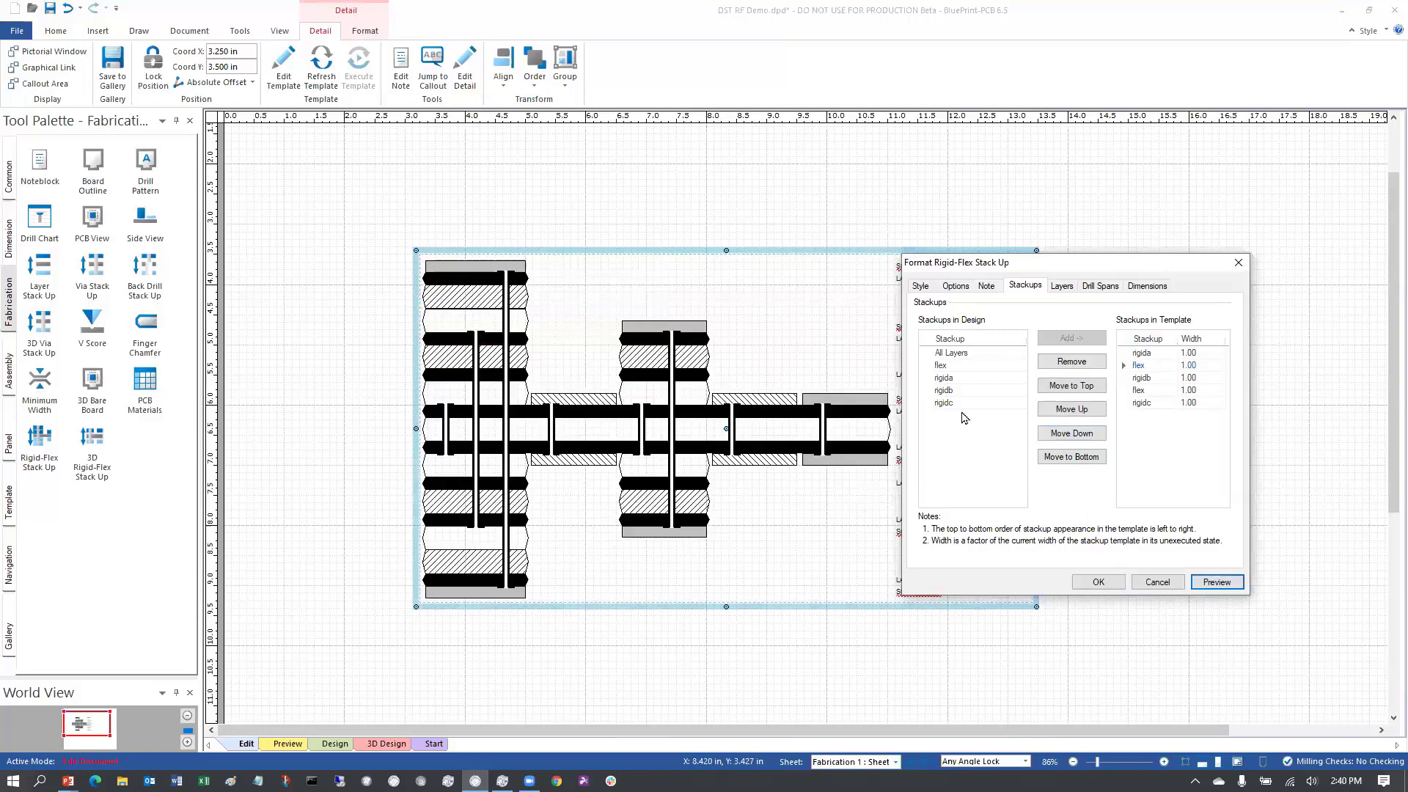
Step: Set the width factor of the rigida stackup to 1.5 and preview the detail
click(1199, 353)
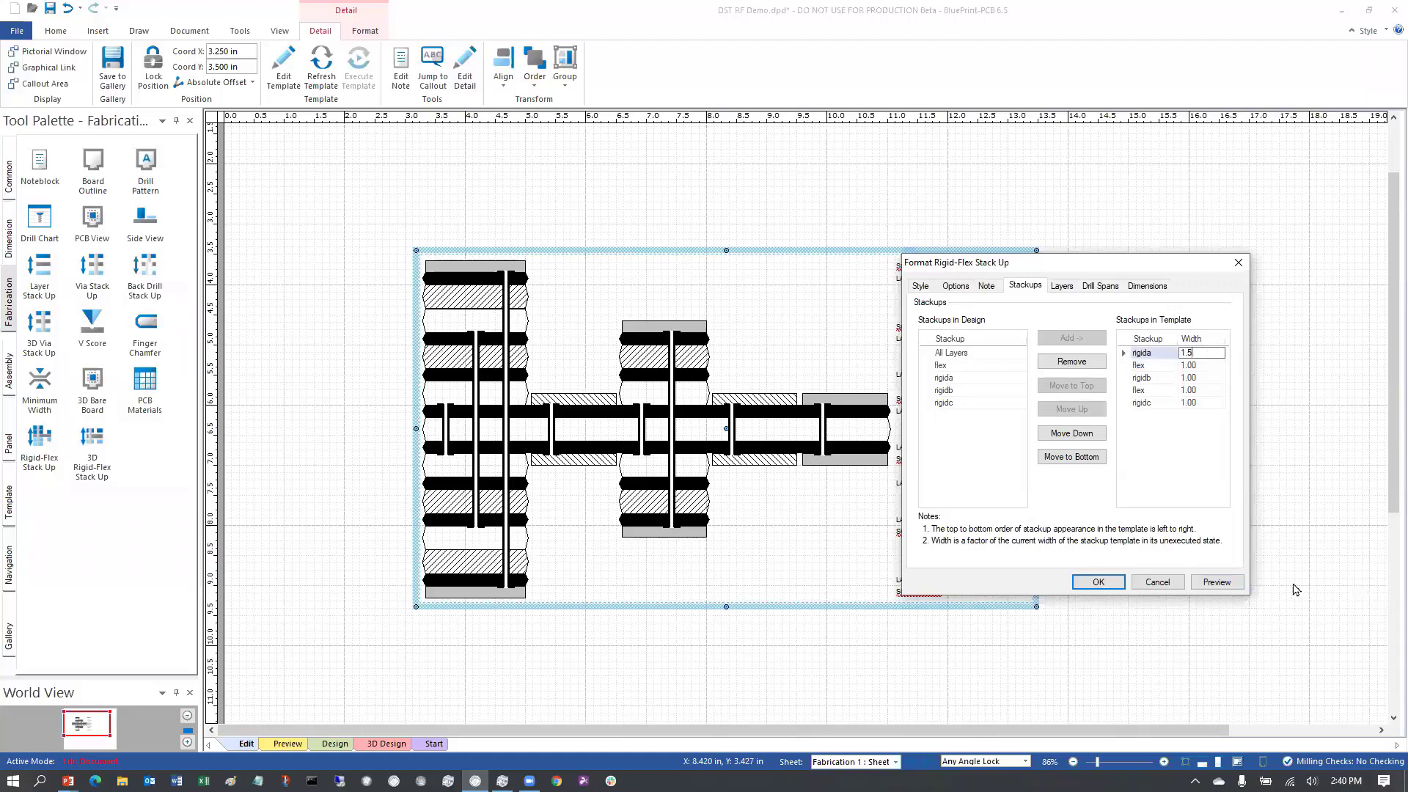
click(1215, 582)
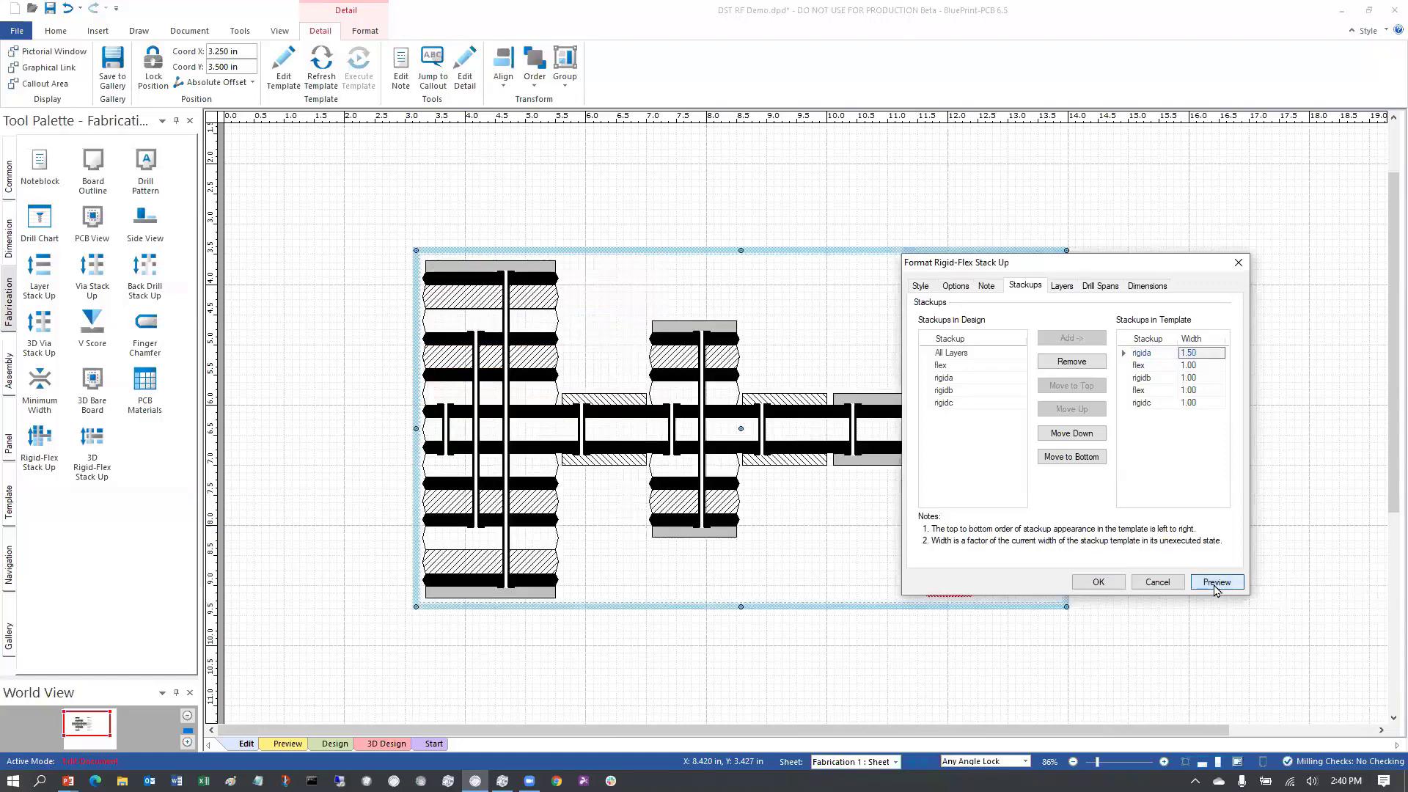
drag(1093, 264, 1116, 252)
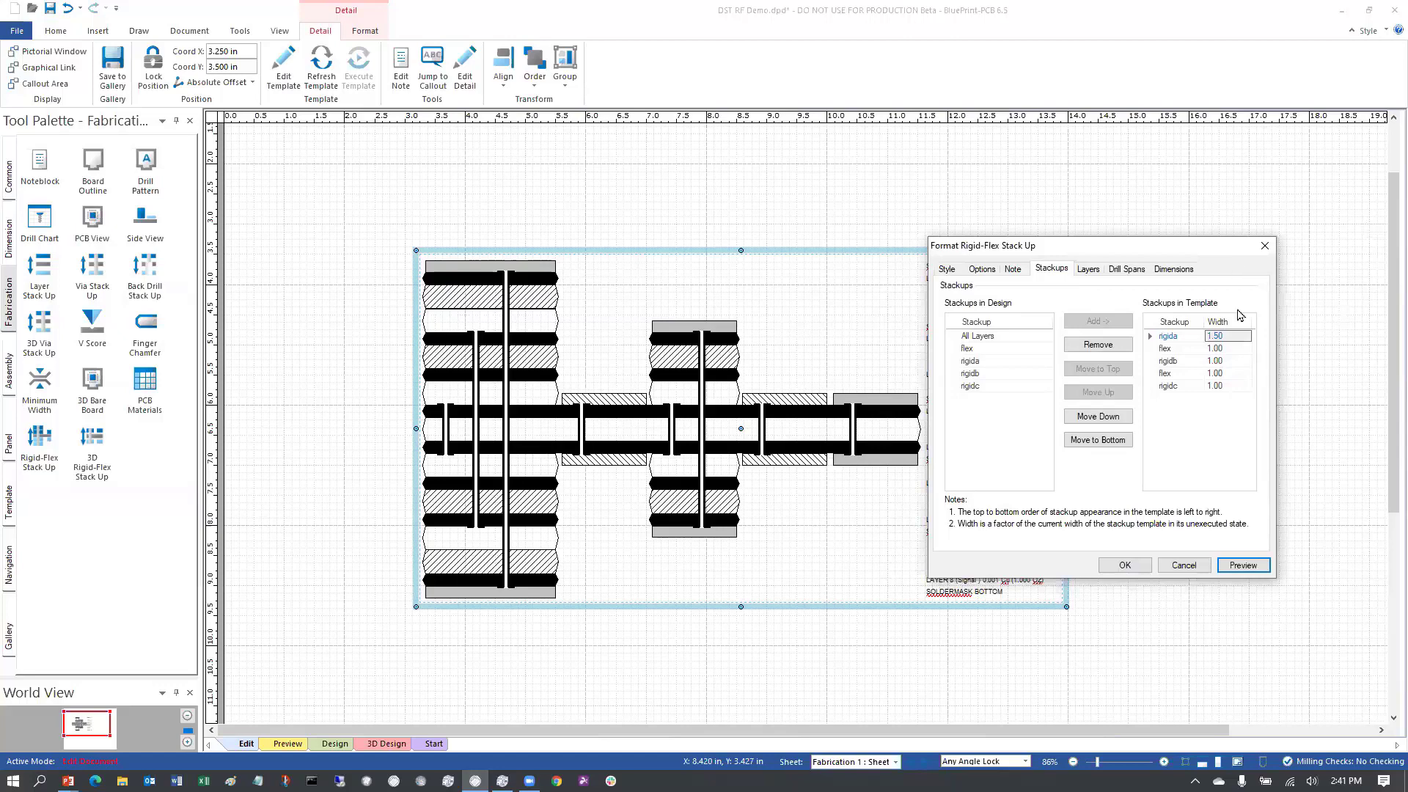
Step: Review the layer and drill span settings for rigida, and apply the rigid-flex stackup formatting
click(1091, 270)
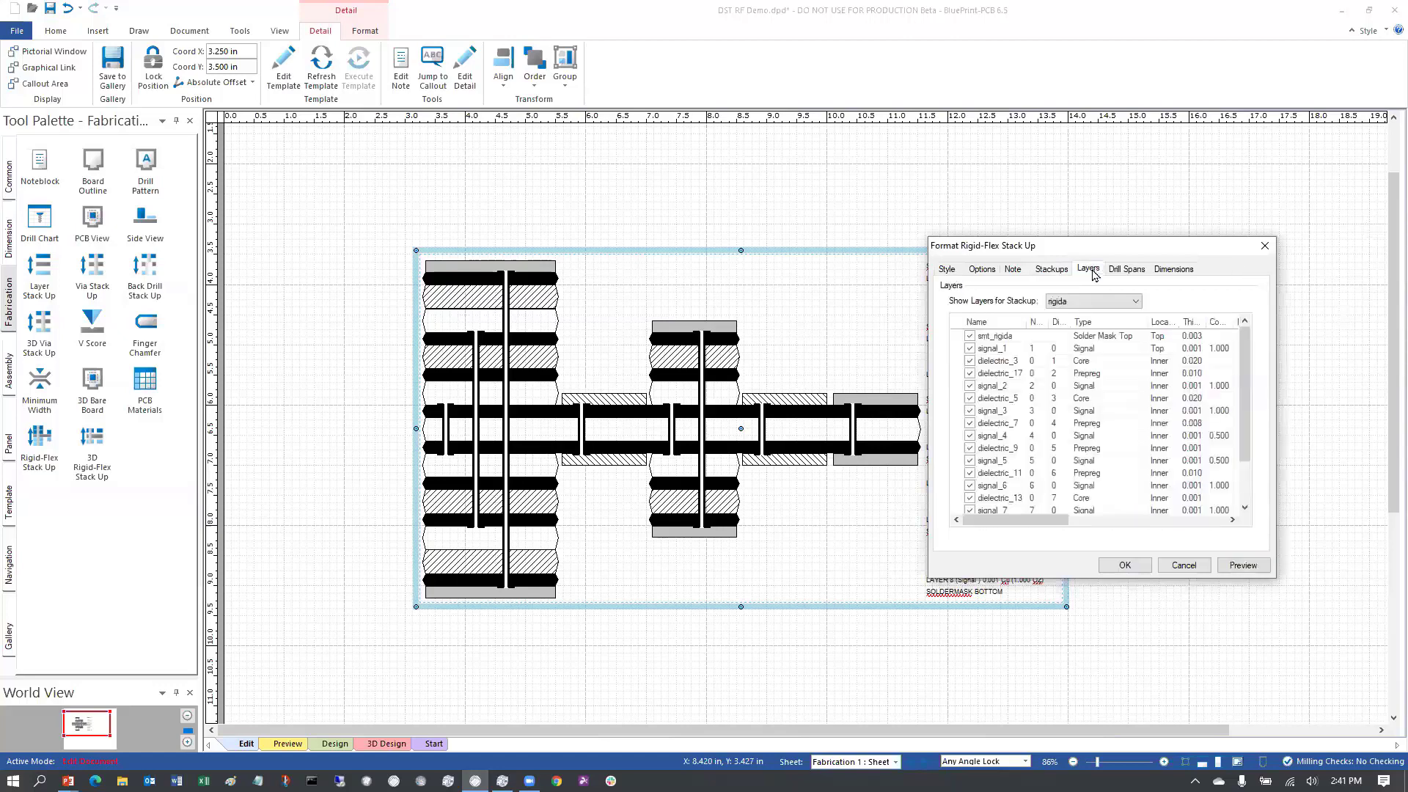
click(1093, 304)
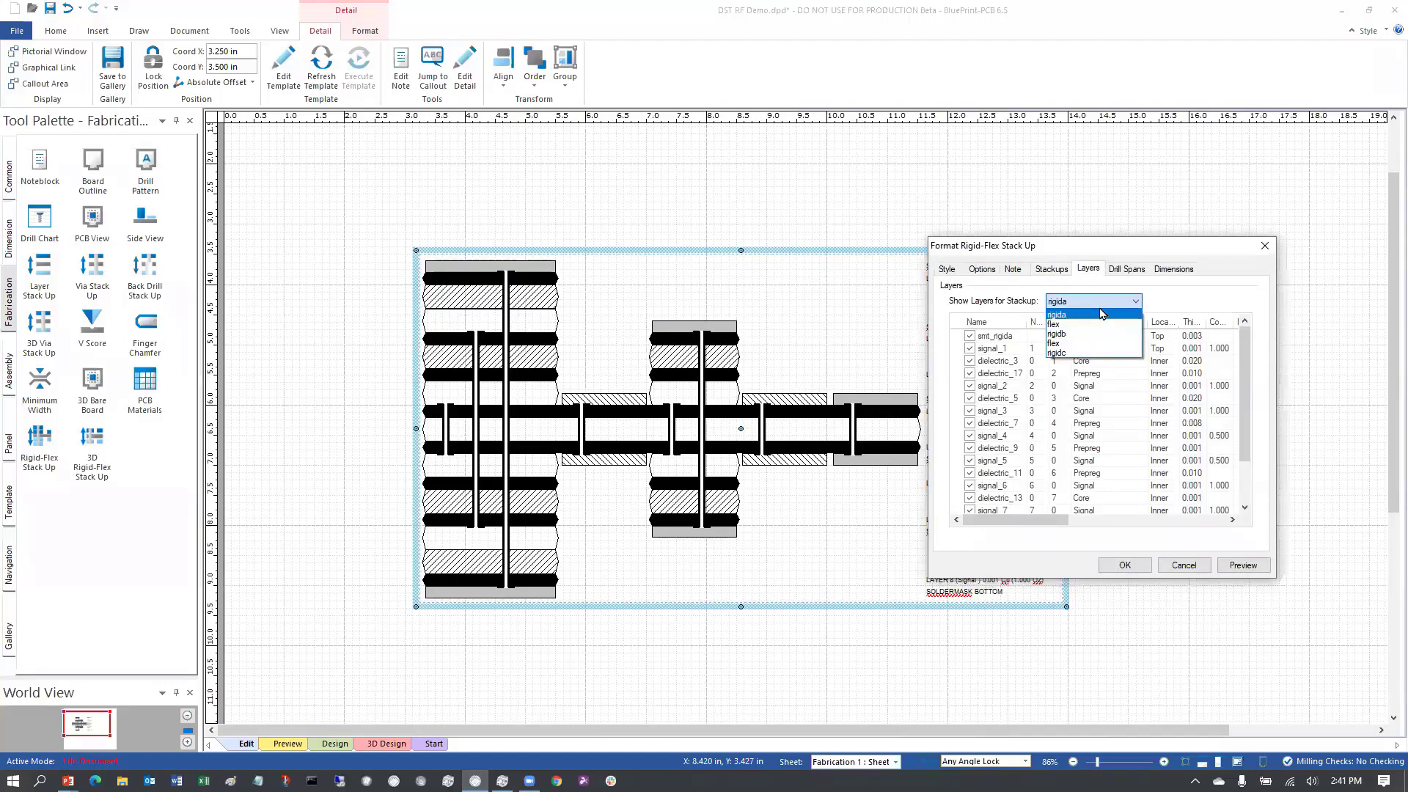
click(1137, 268)
click(1127, 268)
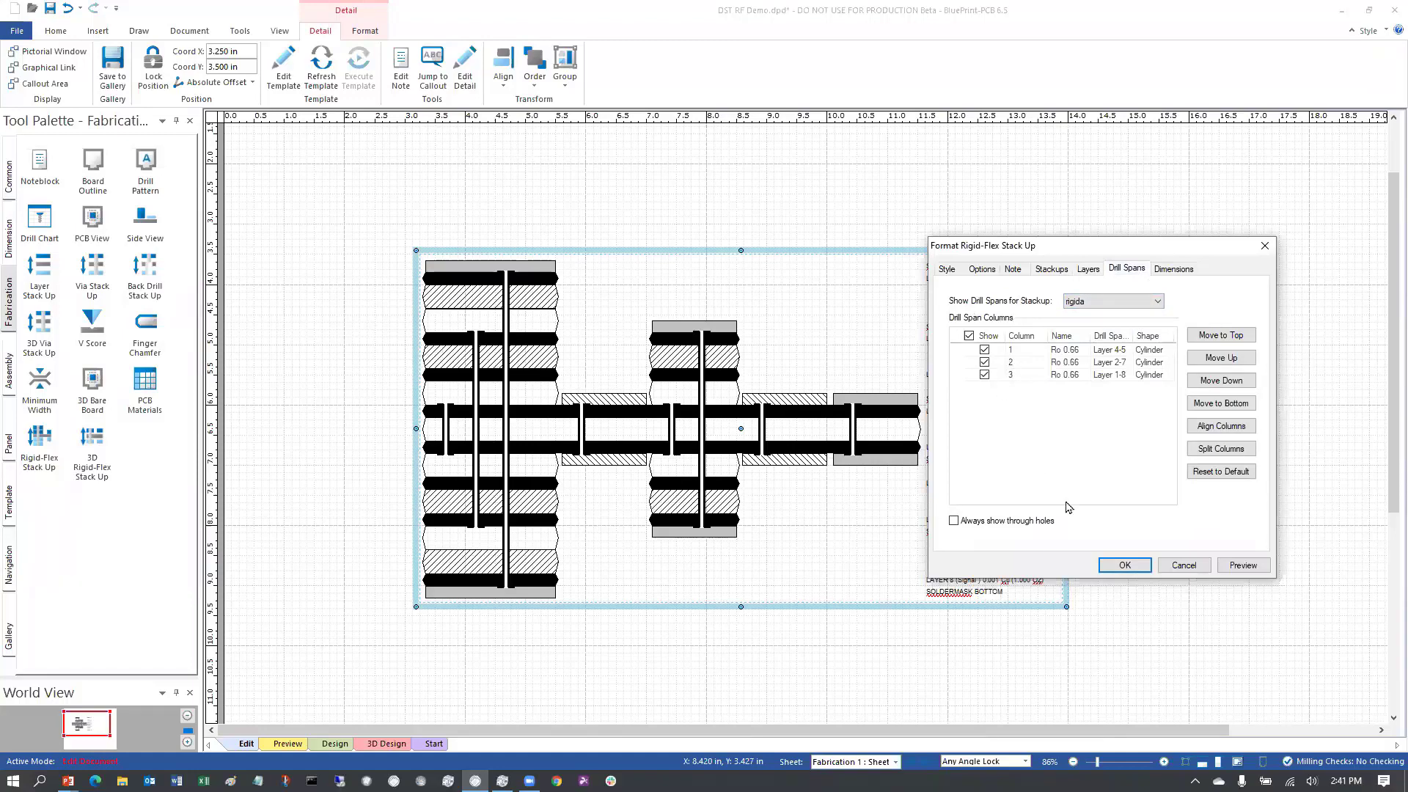
click(1120, 562)
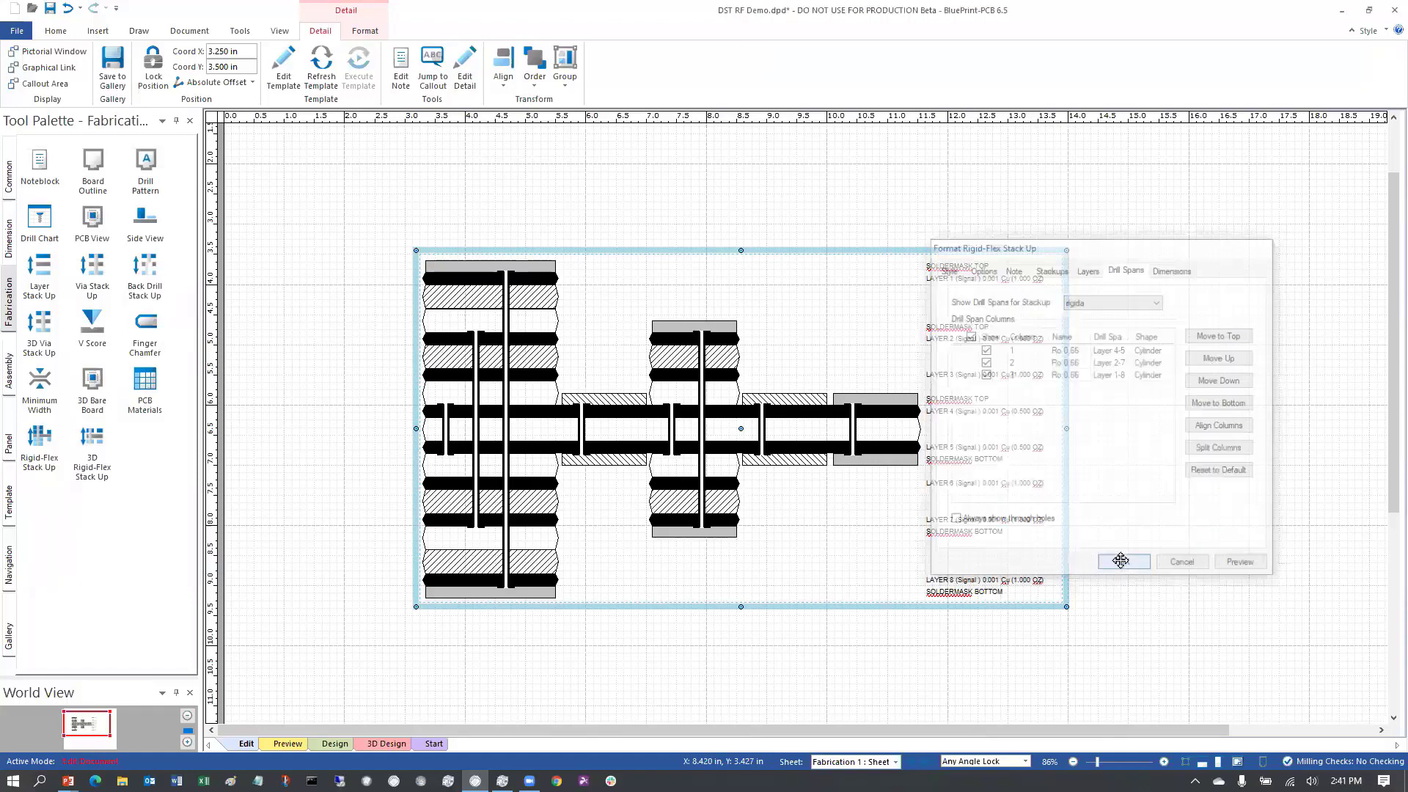
click(1026, 391)
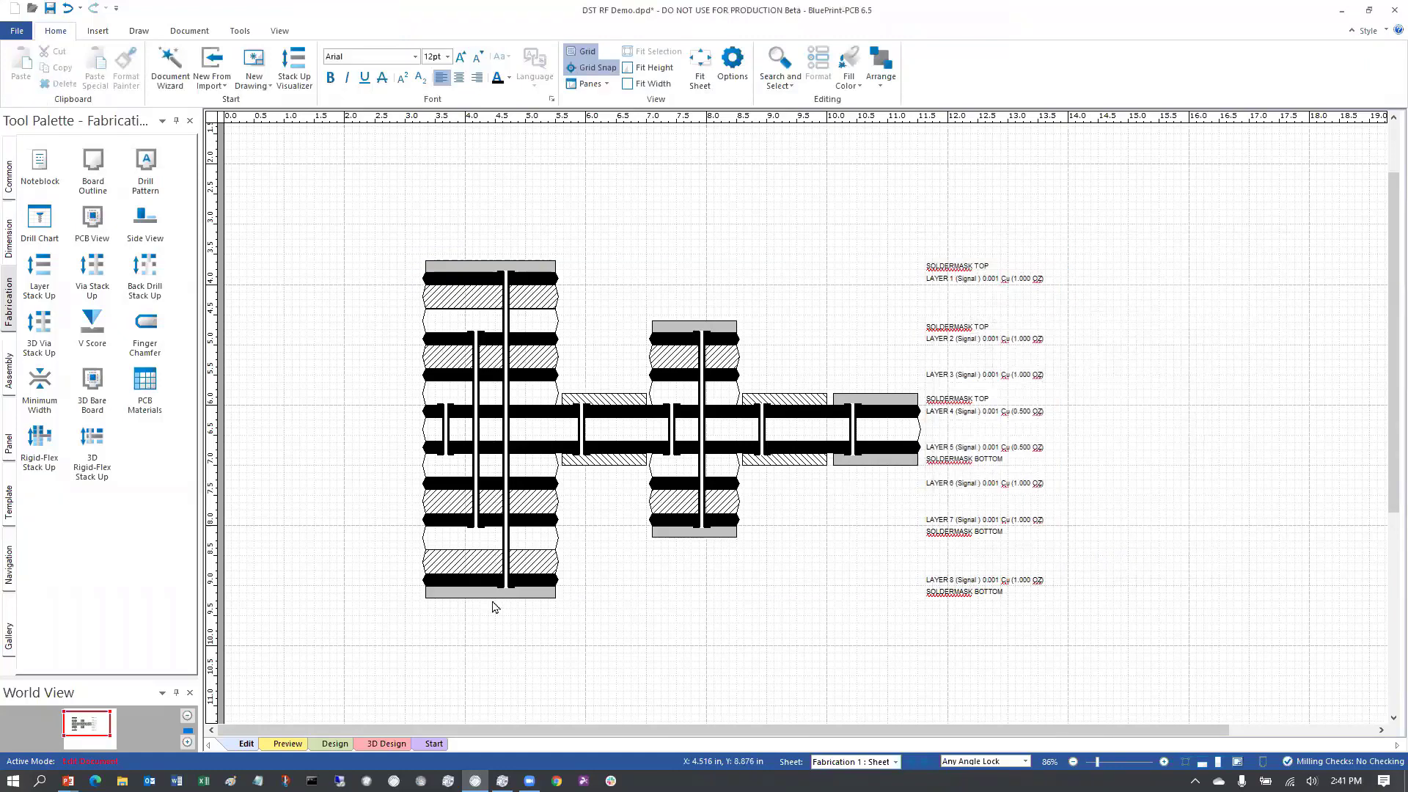
Step: Inspect the sheet in preview mode, return to editing, and check rigida's drill span settings without changing them
click(287, 743)
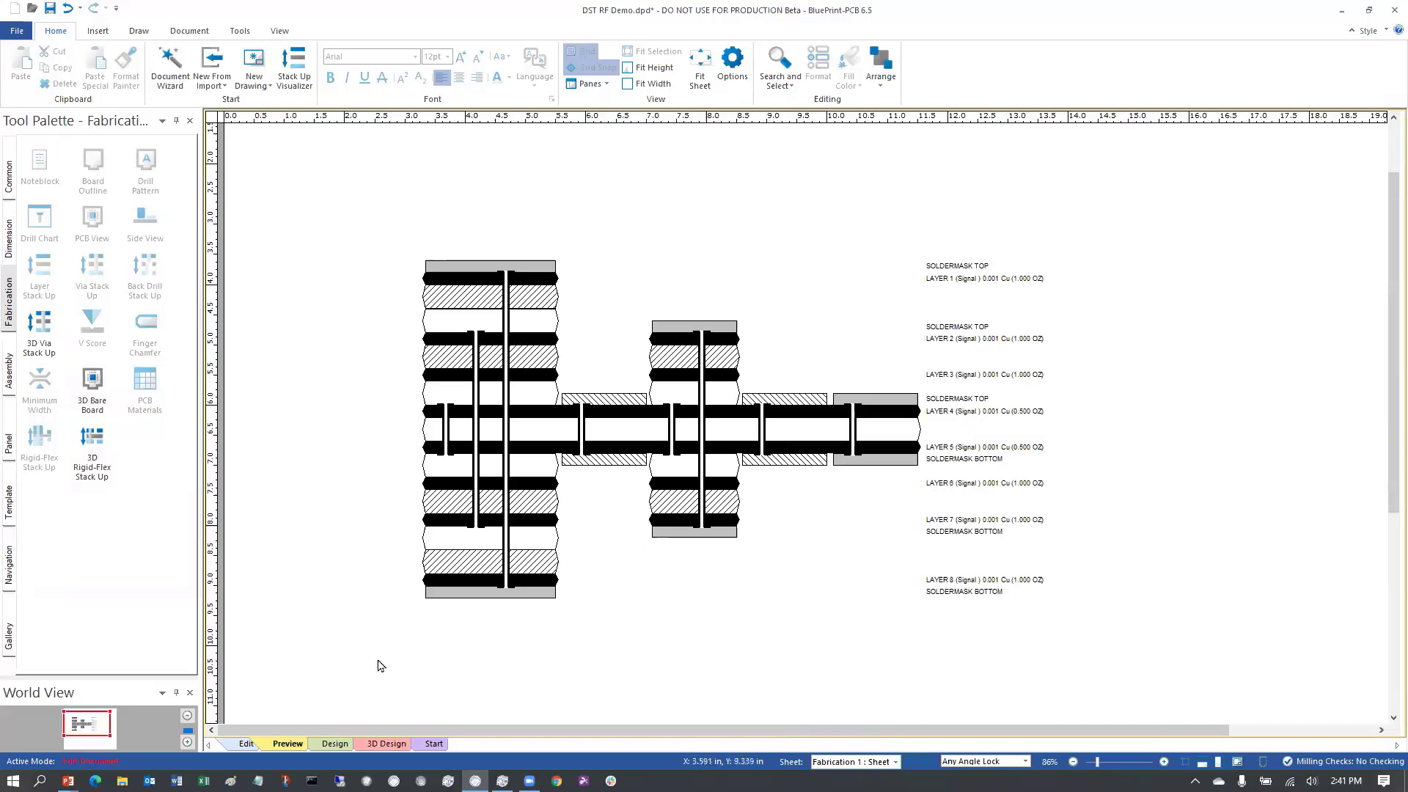
scroll(377, 662, up, 2)
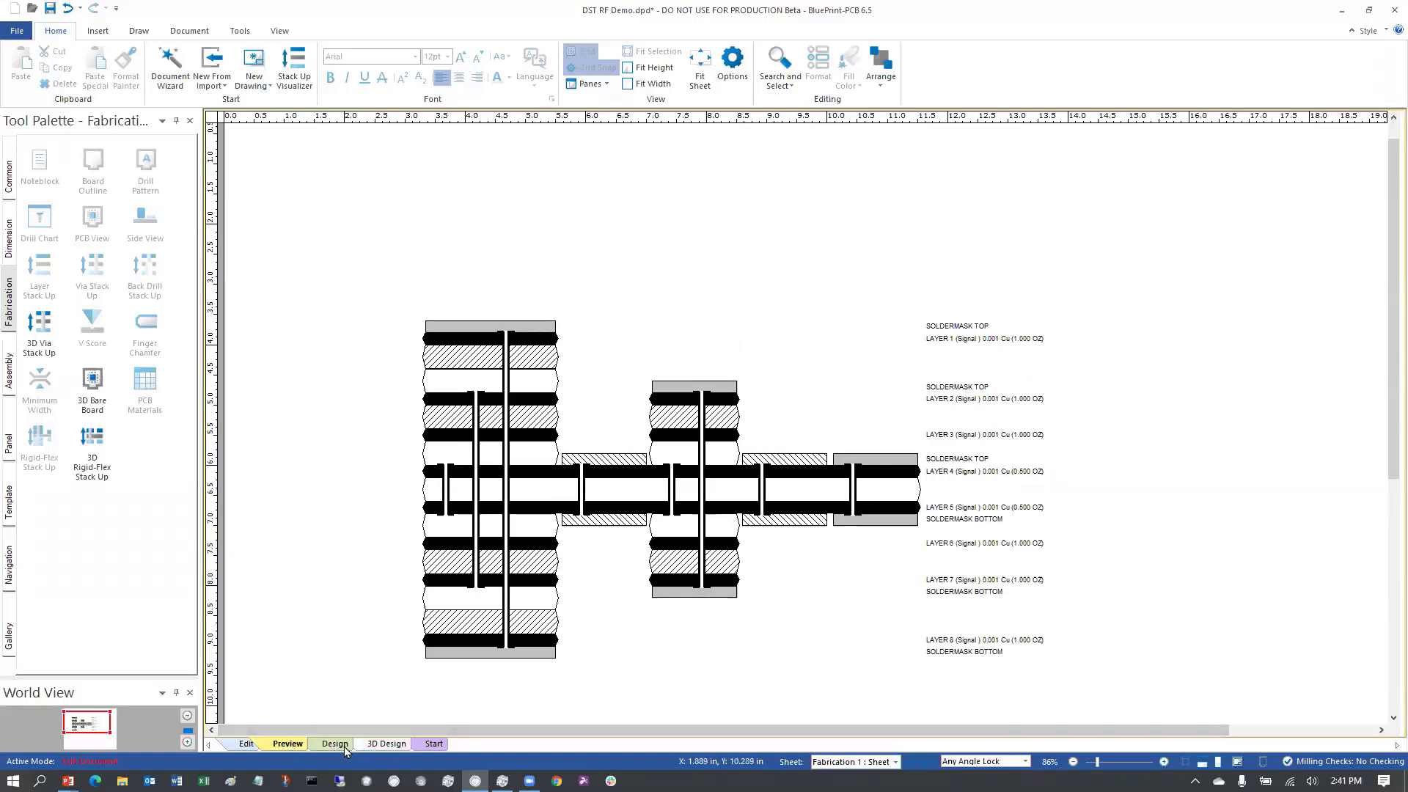
click(246, 743)
double_click(682, 500)
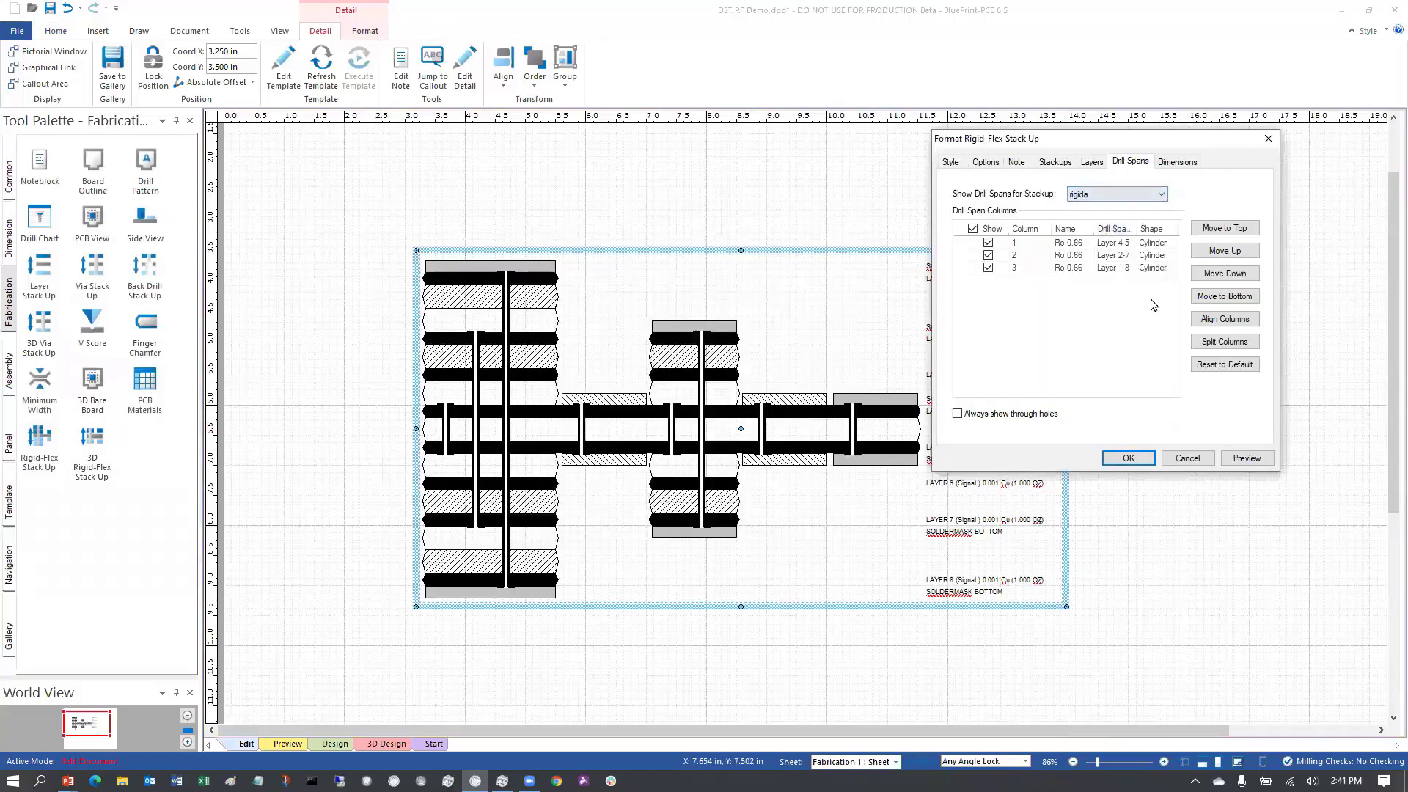
click(1187, 458)
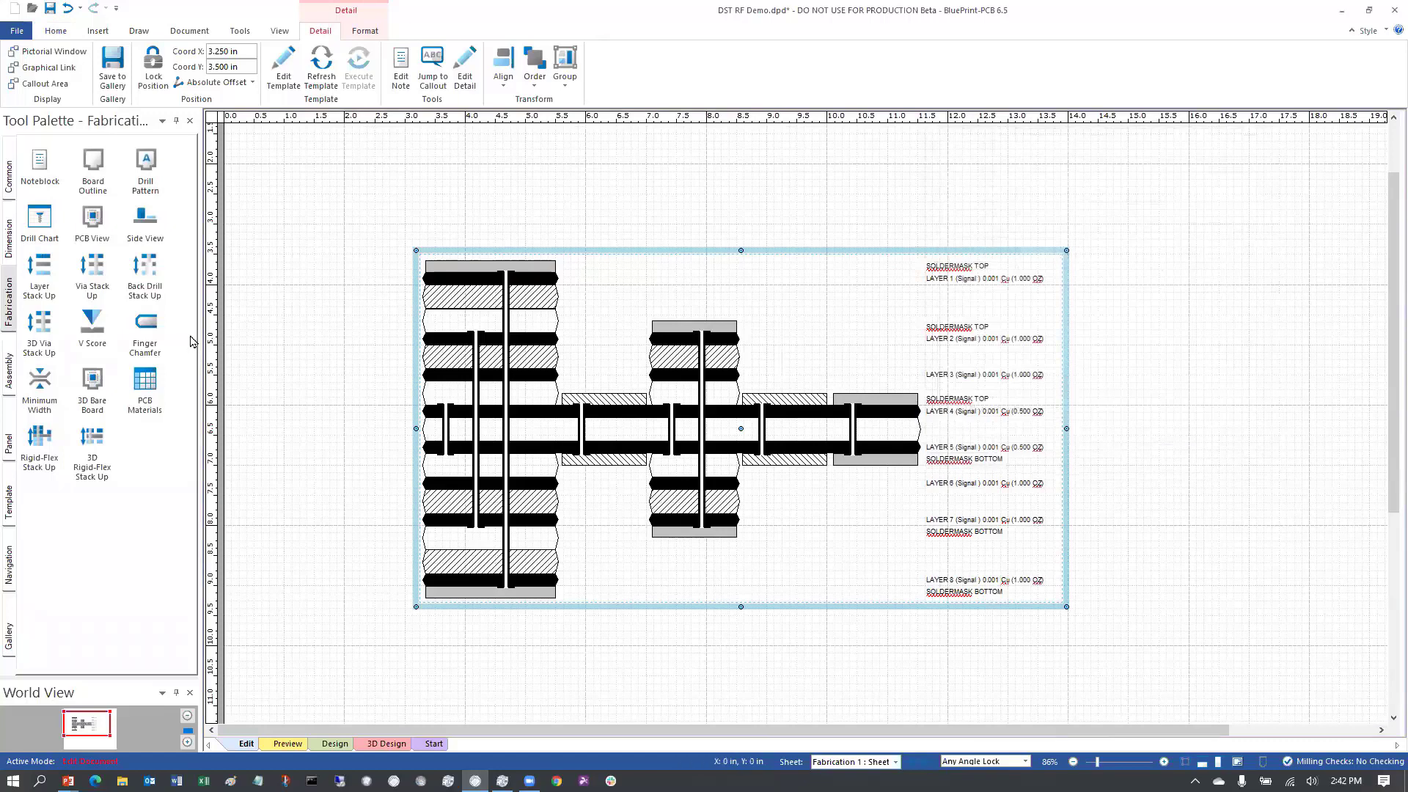
Step: Insert a Generic Core Layer Stackup detail on the sheet beside the rigid-flex detail's layer notes, showing the design's layers
click(41, 438)
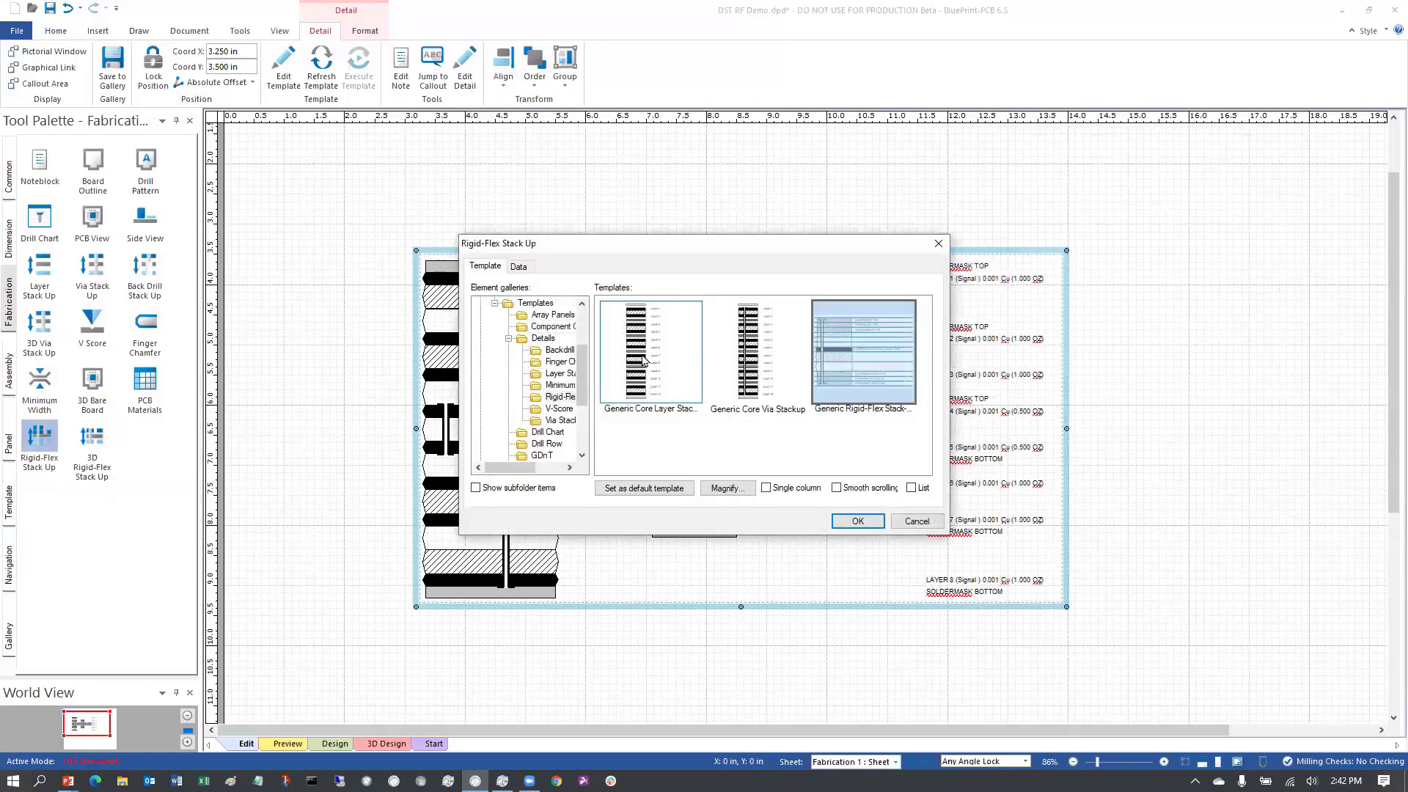
click(643, 360)
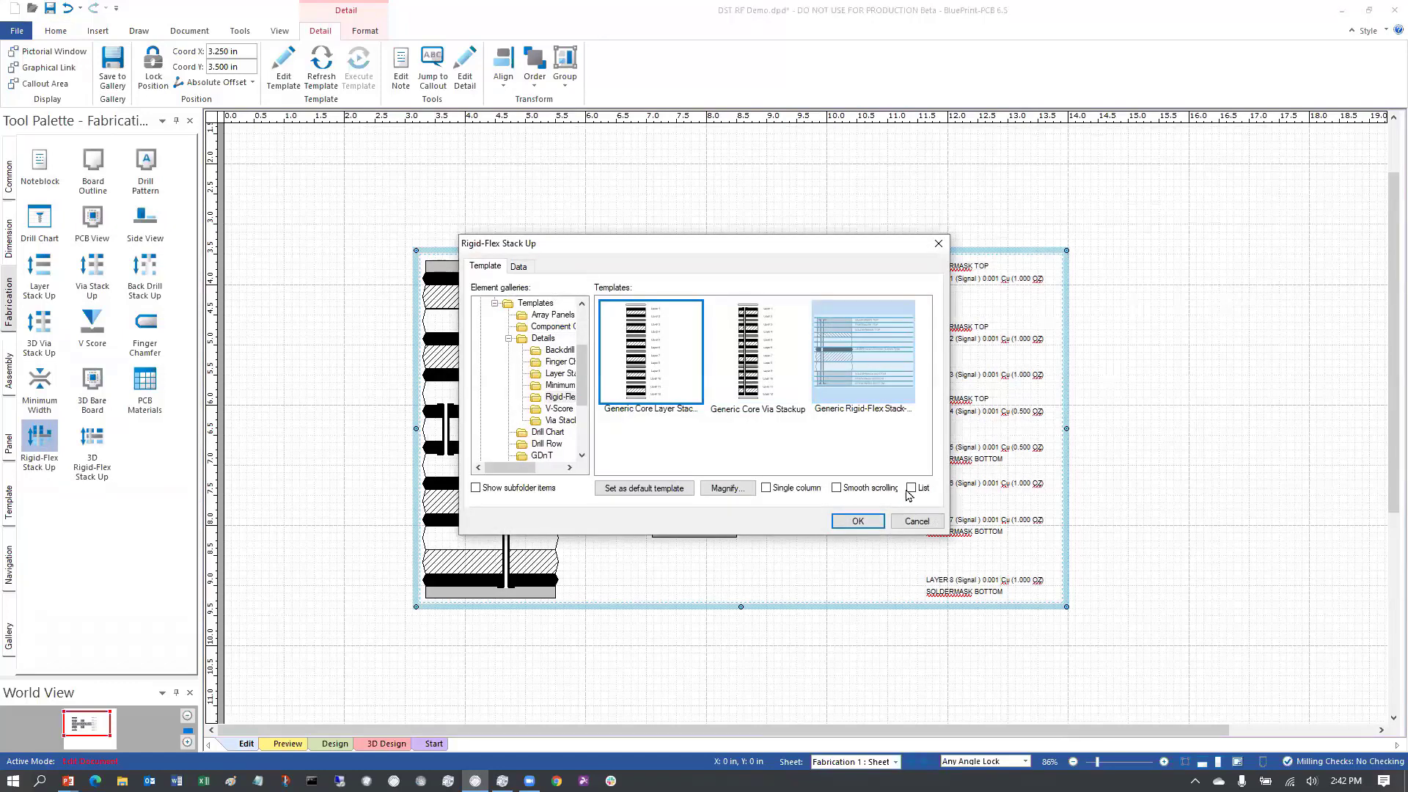
click(857, 520)
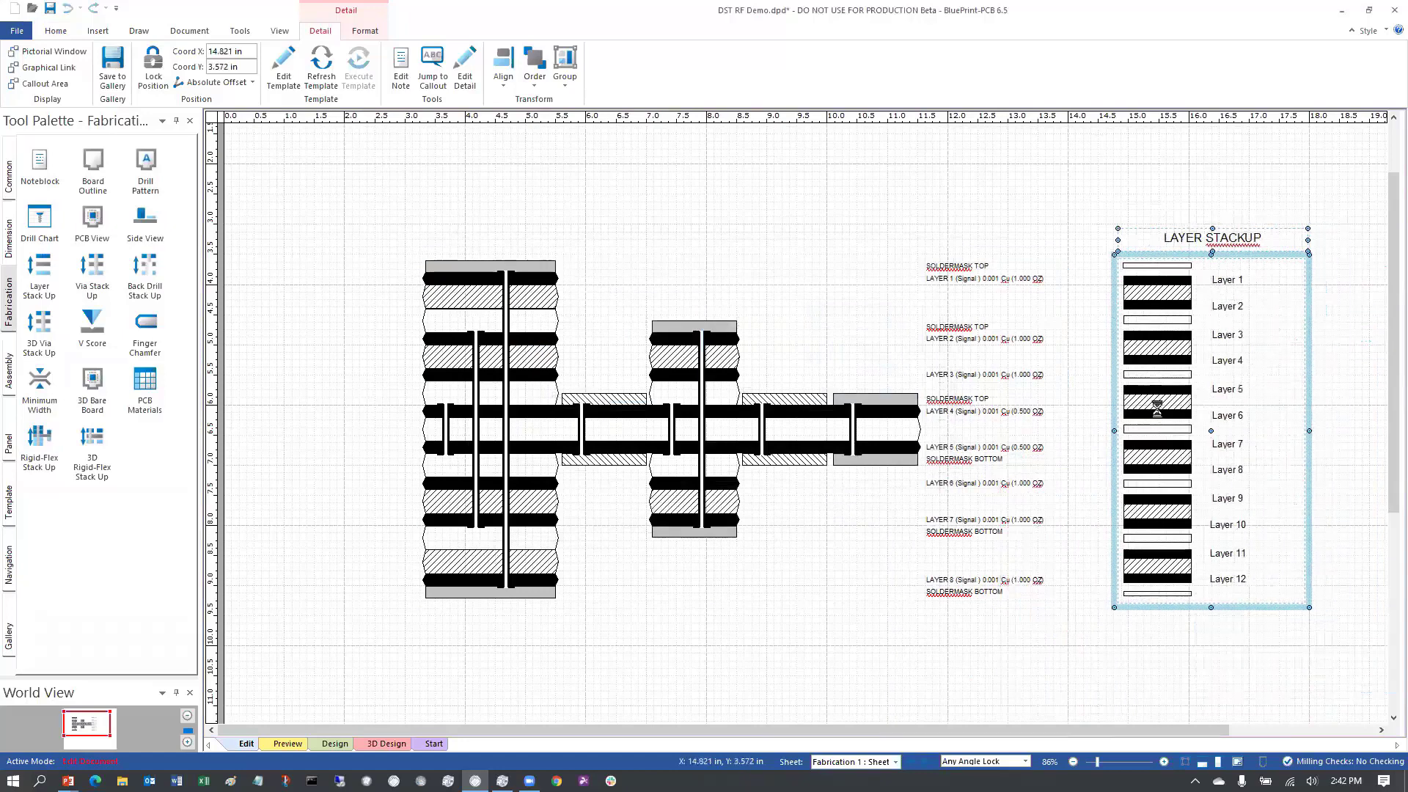
double_click(1230, 431)
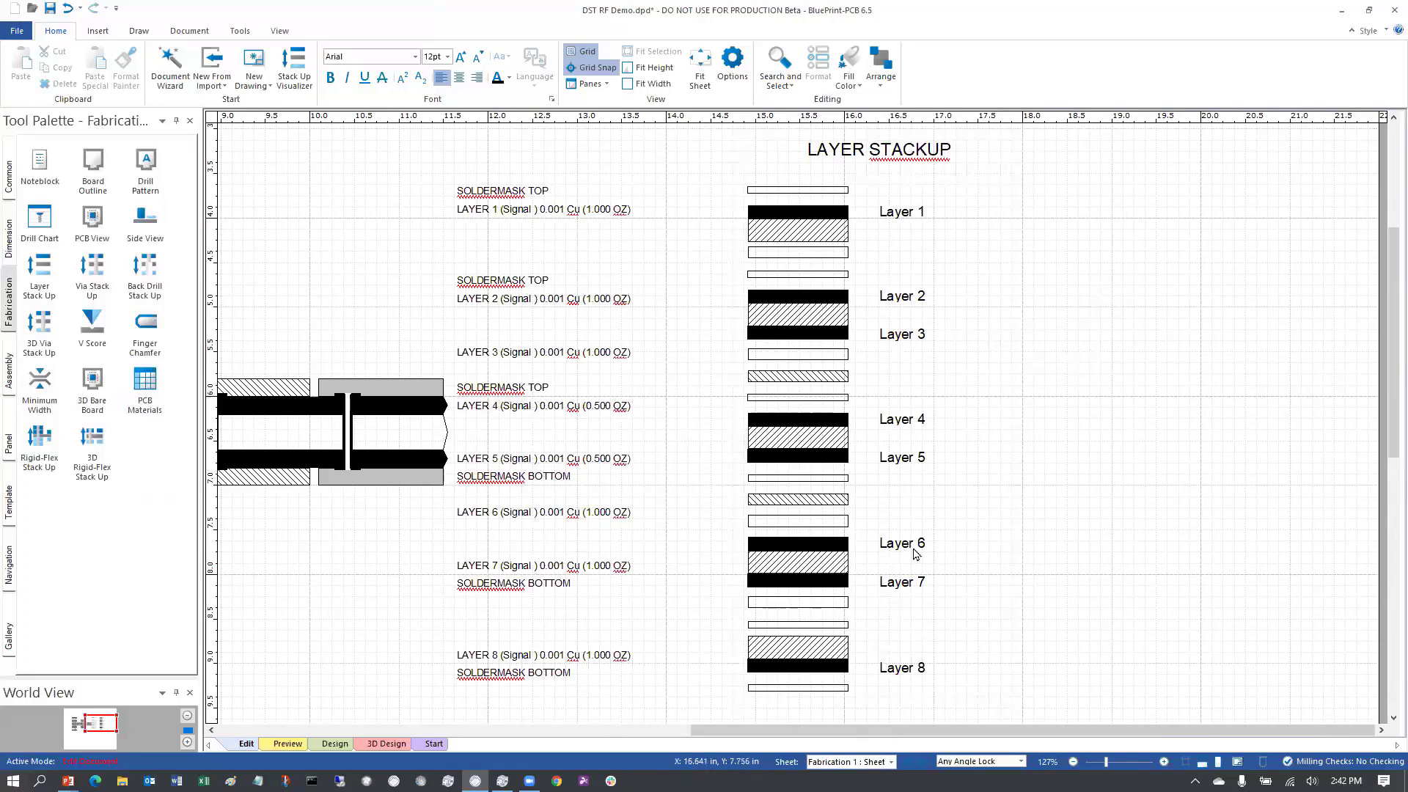
scroll(1068, 470, down, 3)
middle_drag(949, 408, 952, 338)
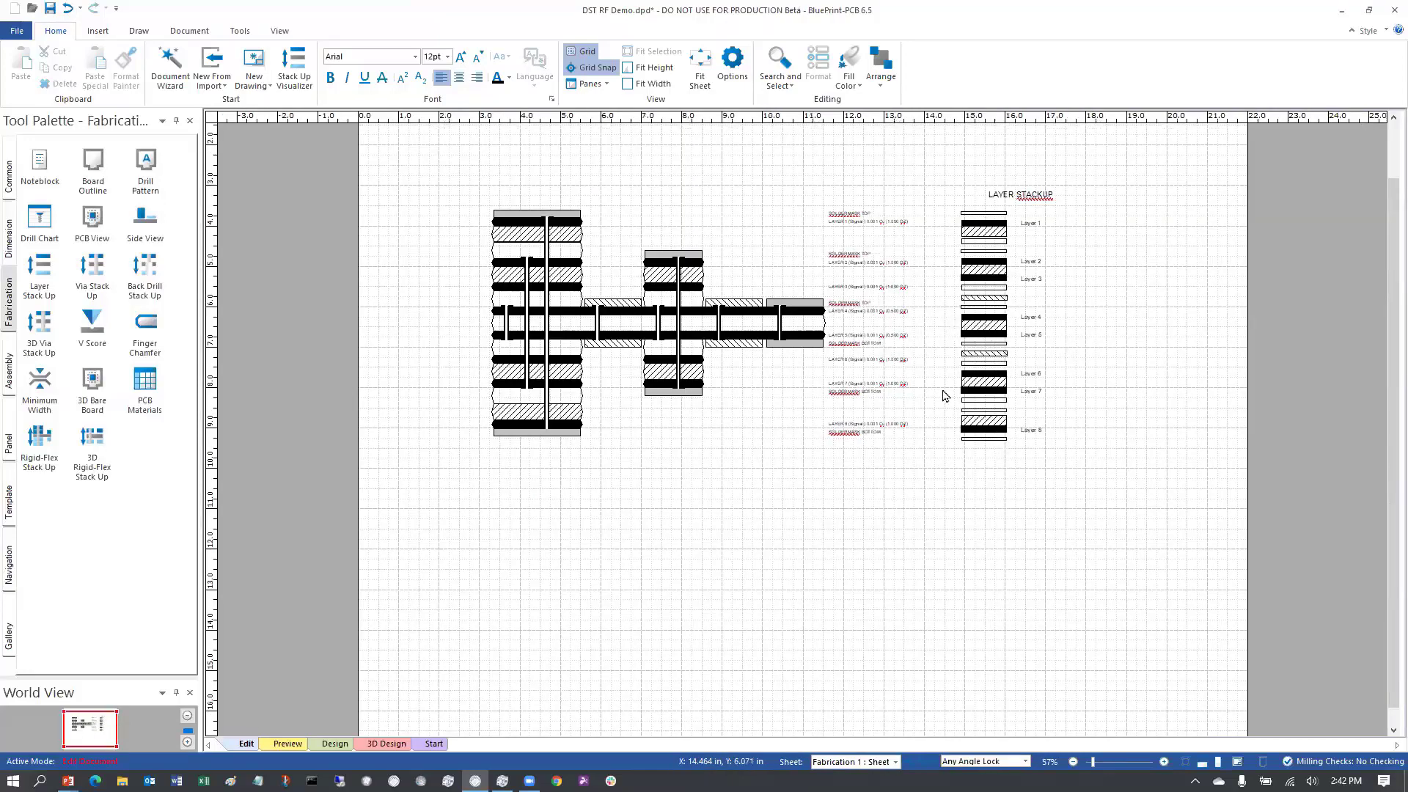
click(676, 335)
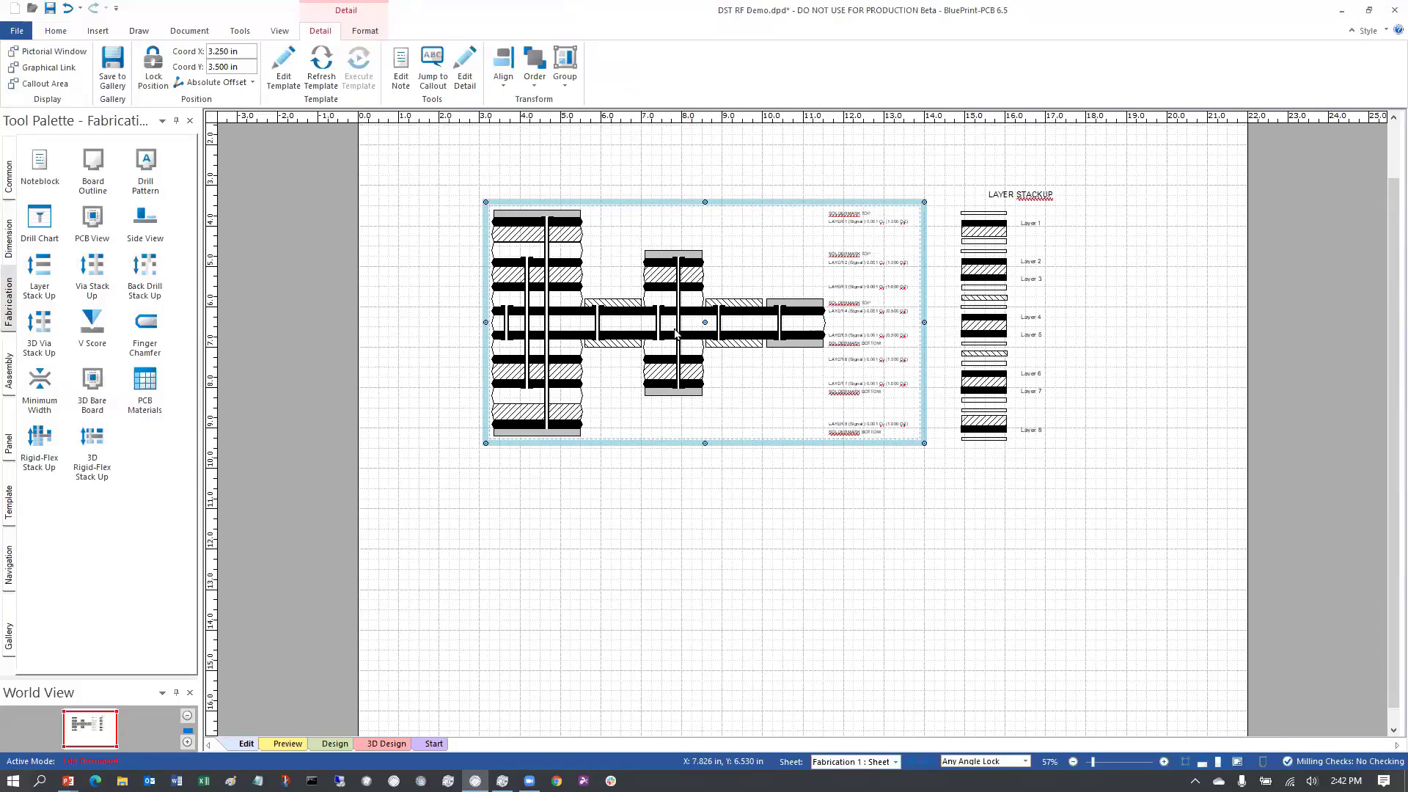
double_click(733, 203)
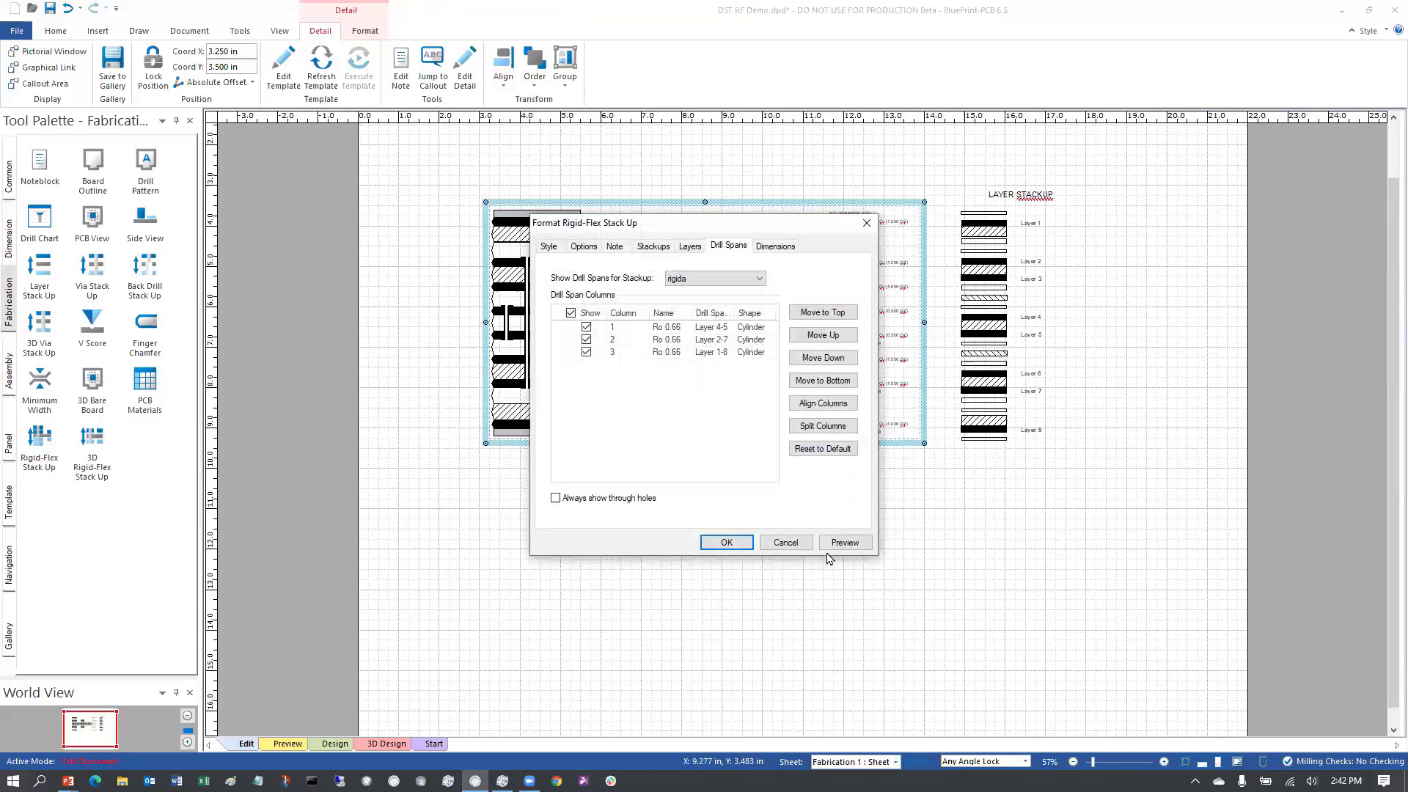
click(781, 543)
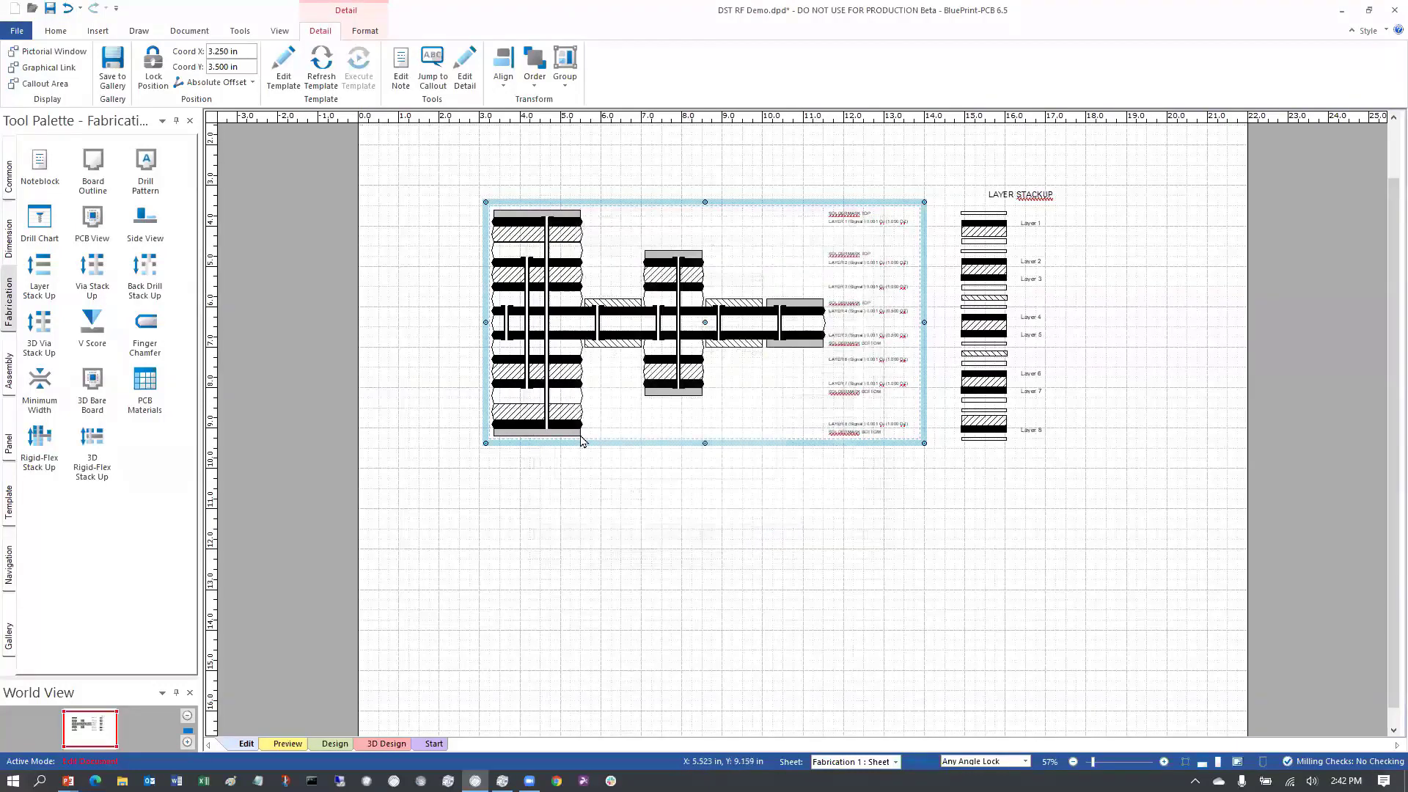
Step: Examine rigida's layer properties, materials and per-stackup layer assignments in the rigid-flex detail's format settings, and discard any changes
scroll(608, 439, up, 2)
ctrl+scroll(704, 360, up, 2)
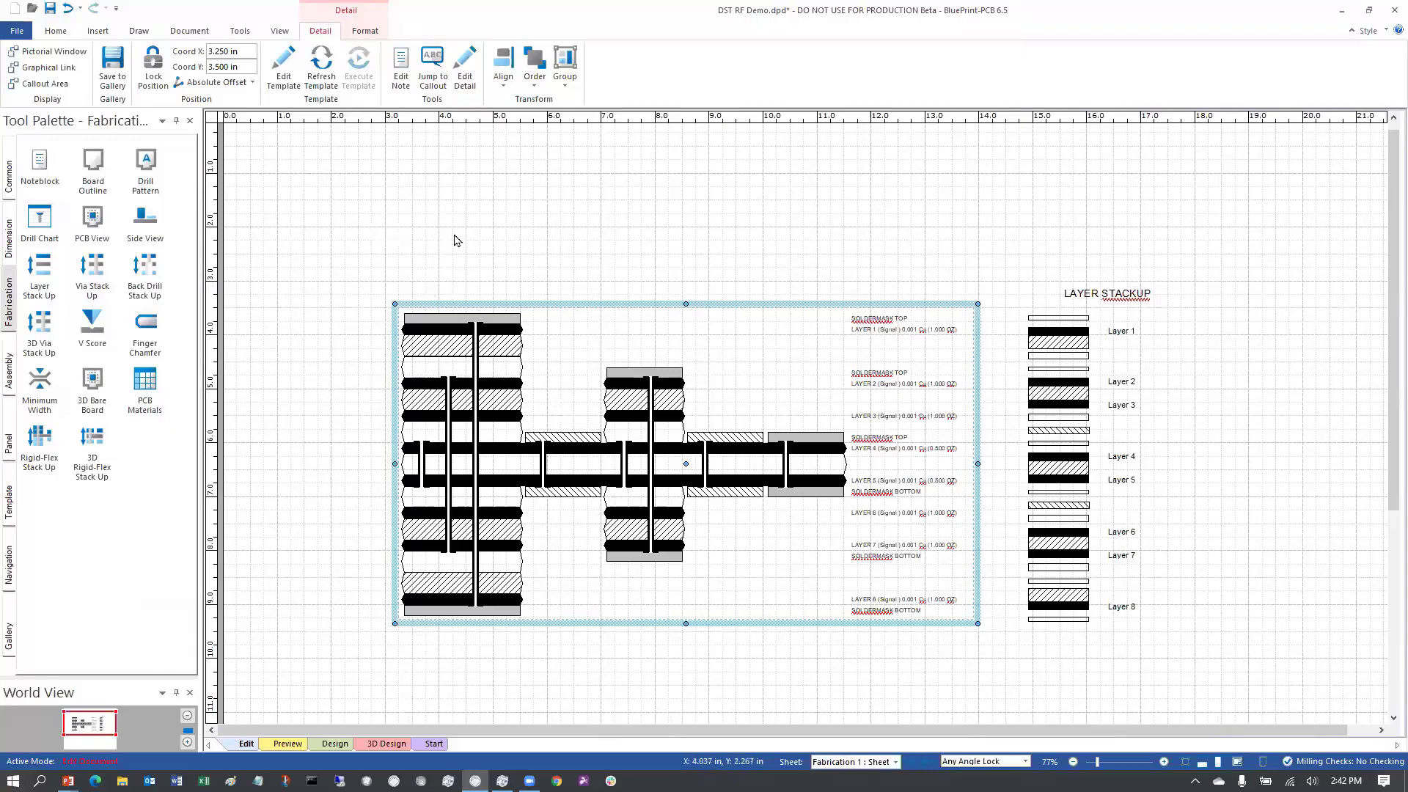
double_click(553, 301)
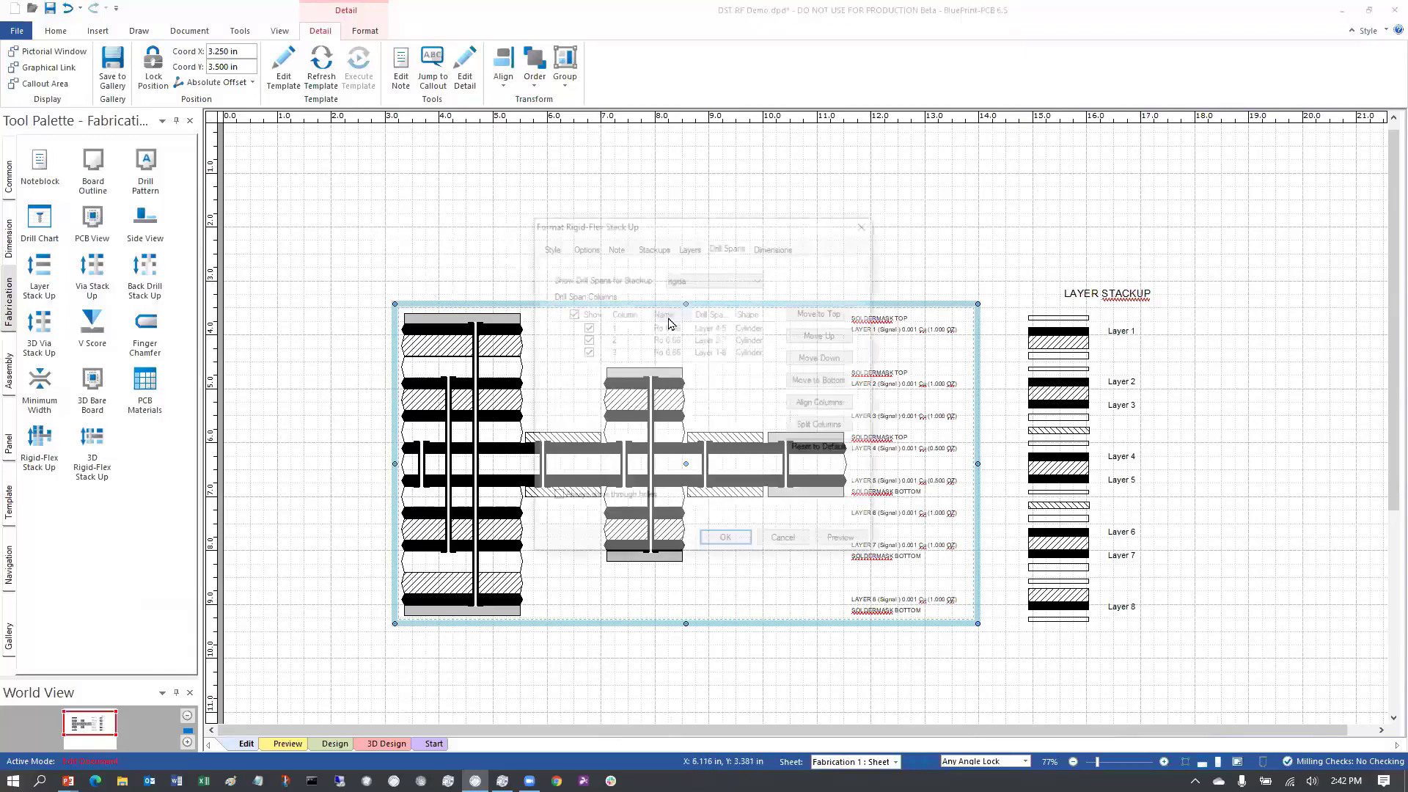
click(687, 246)
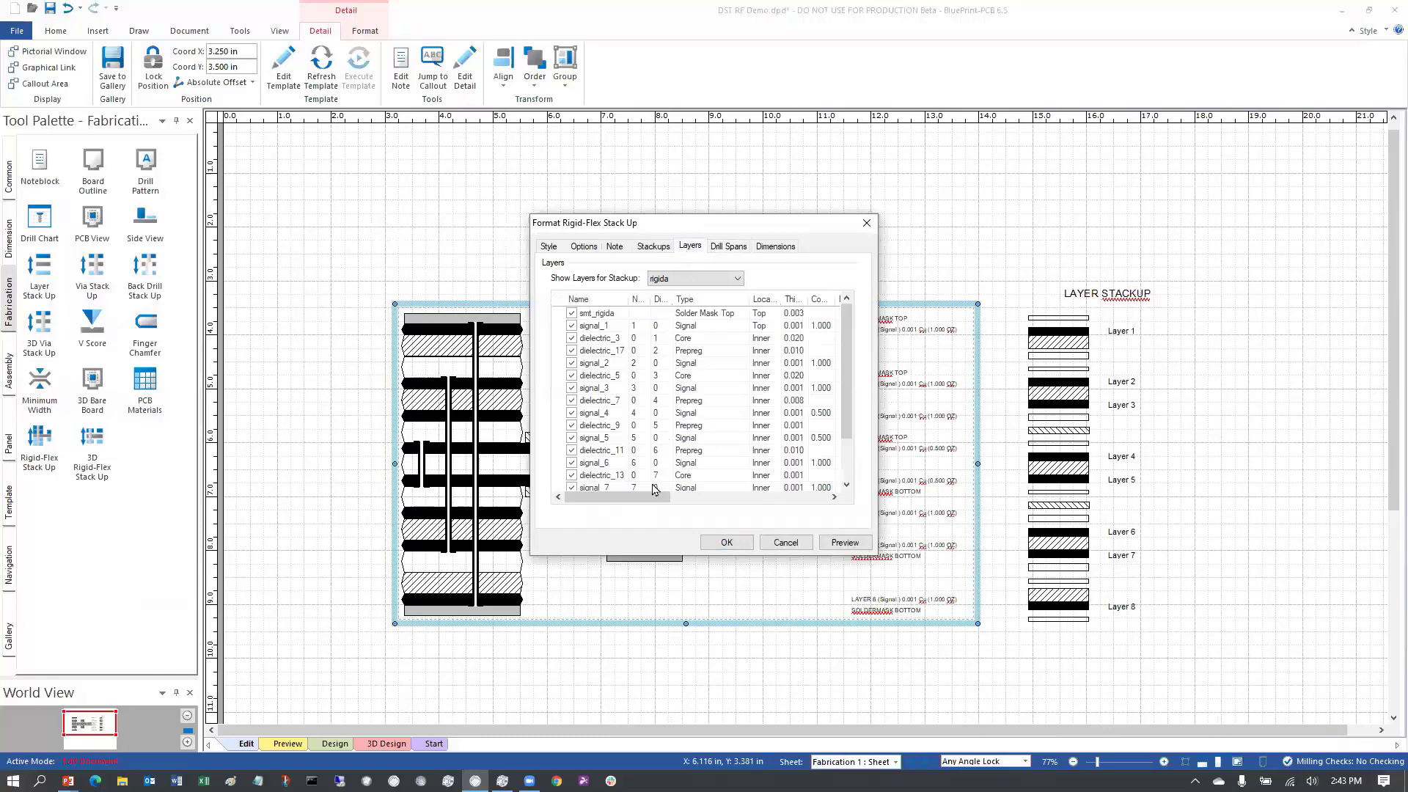
drag(643, 497, 764, 494)
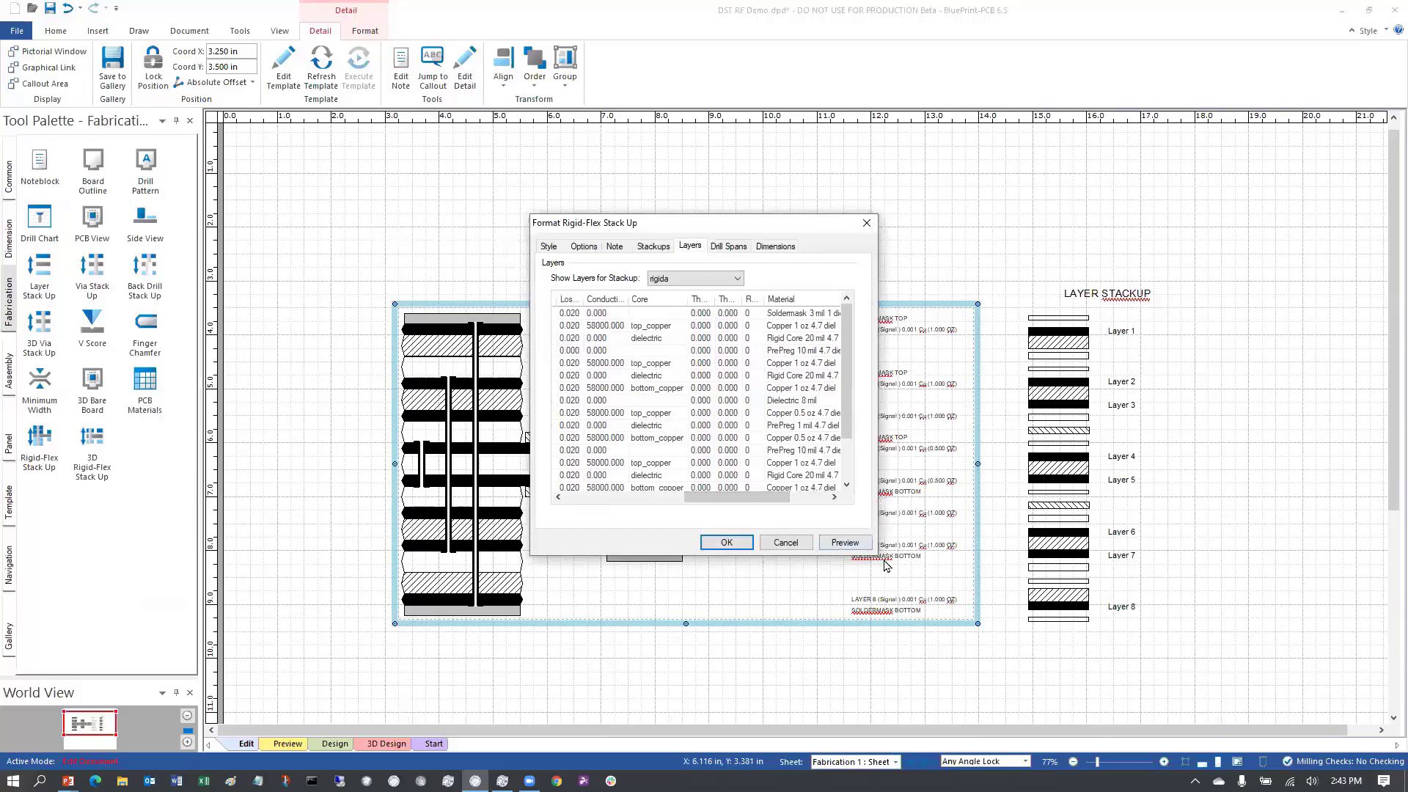
drag(766, 497, 805, 499)
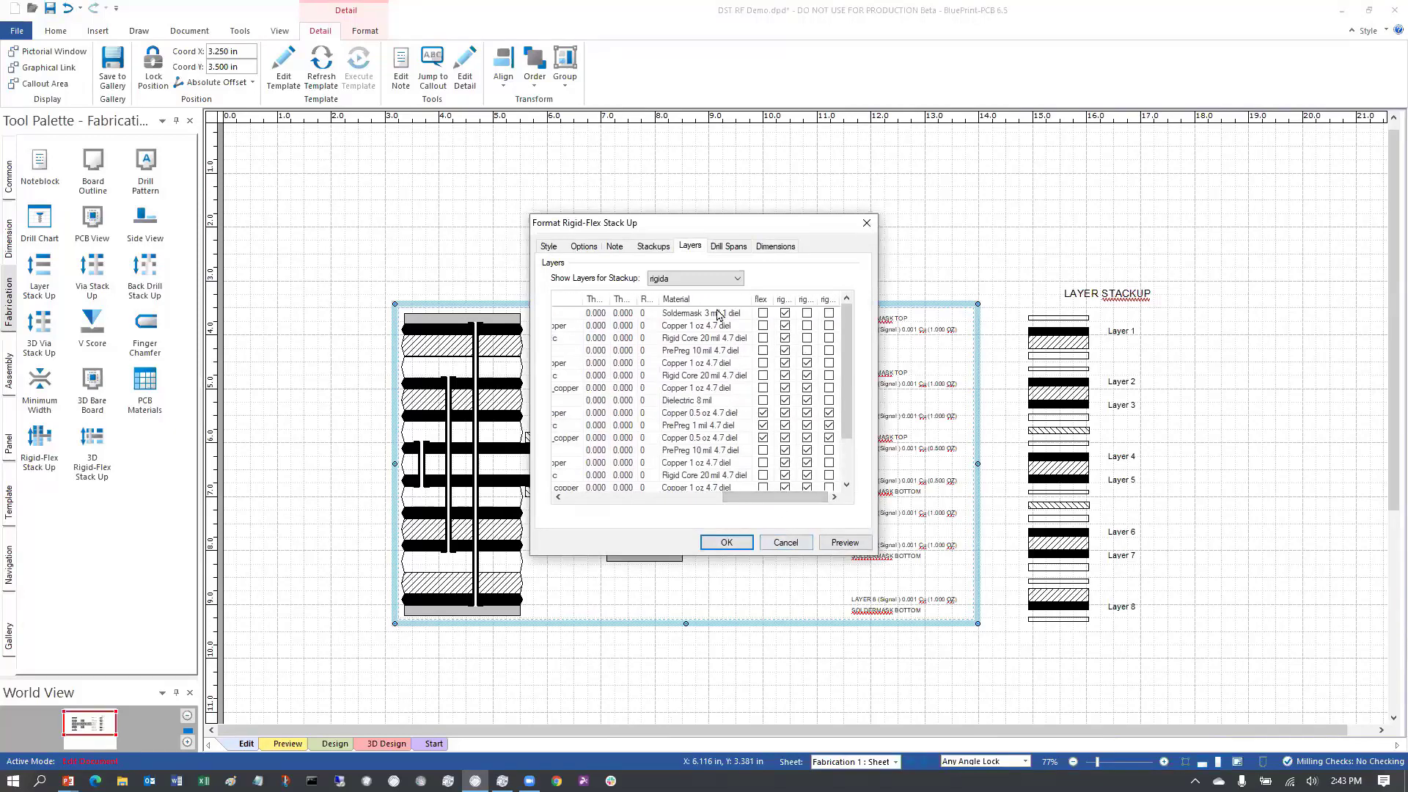
click(704, 279)
click(680, 292)
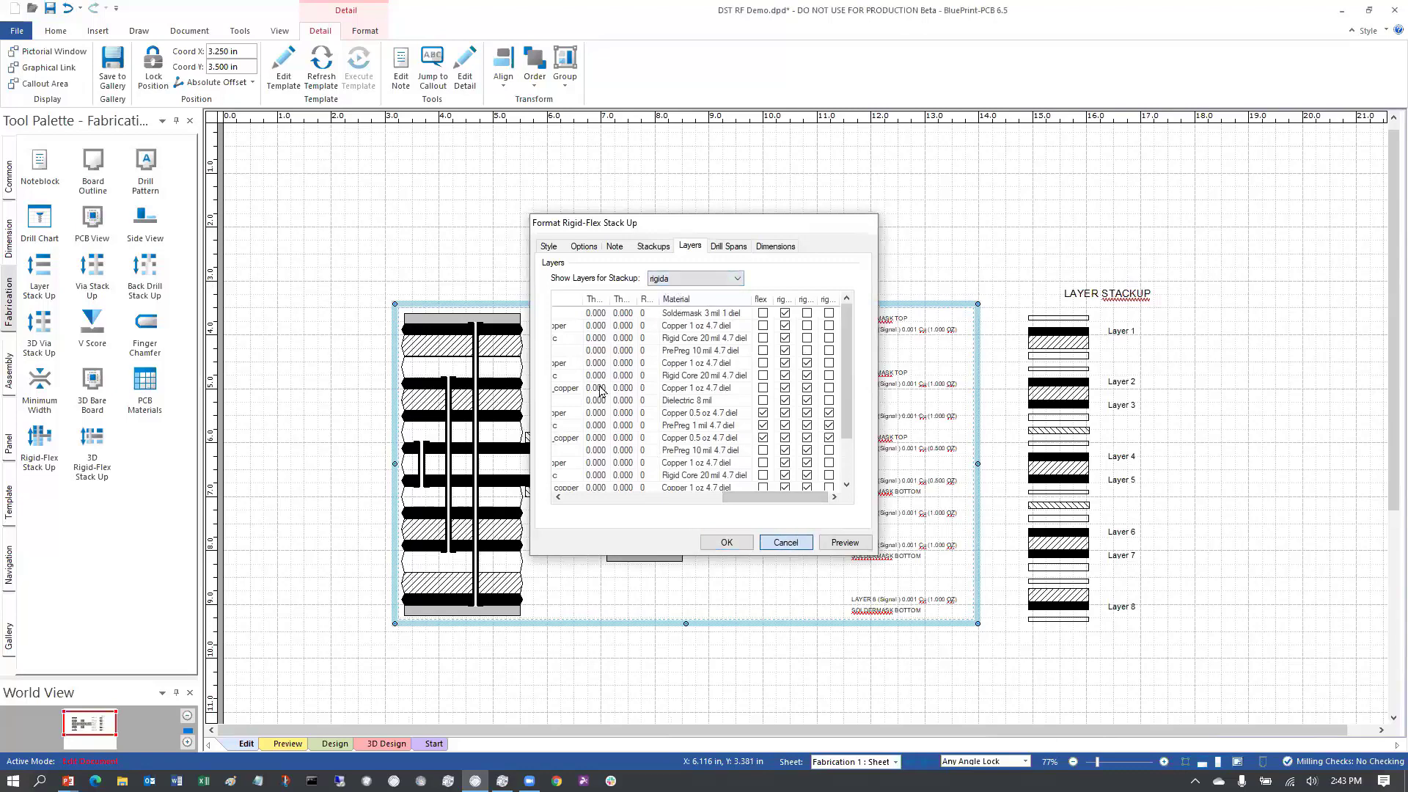
click(786, 542)
click(387, 189)
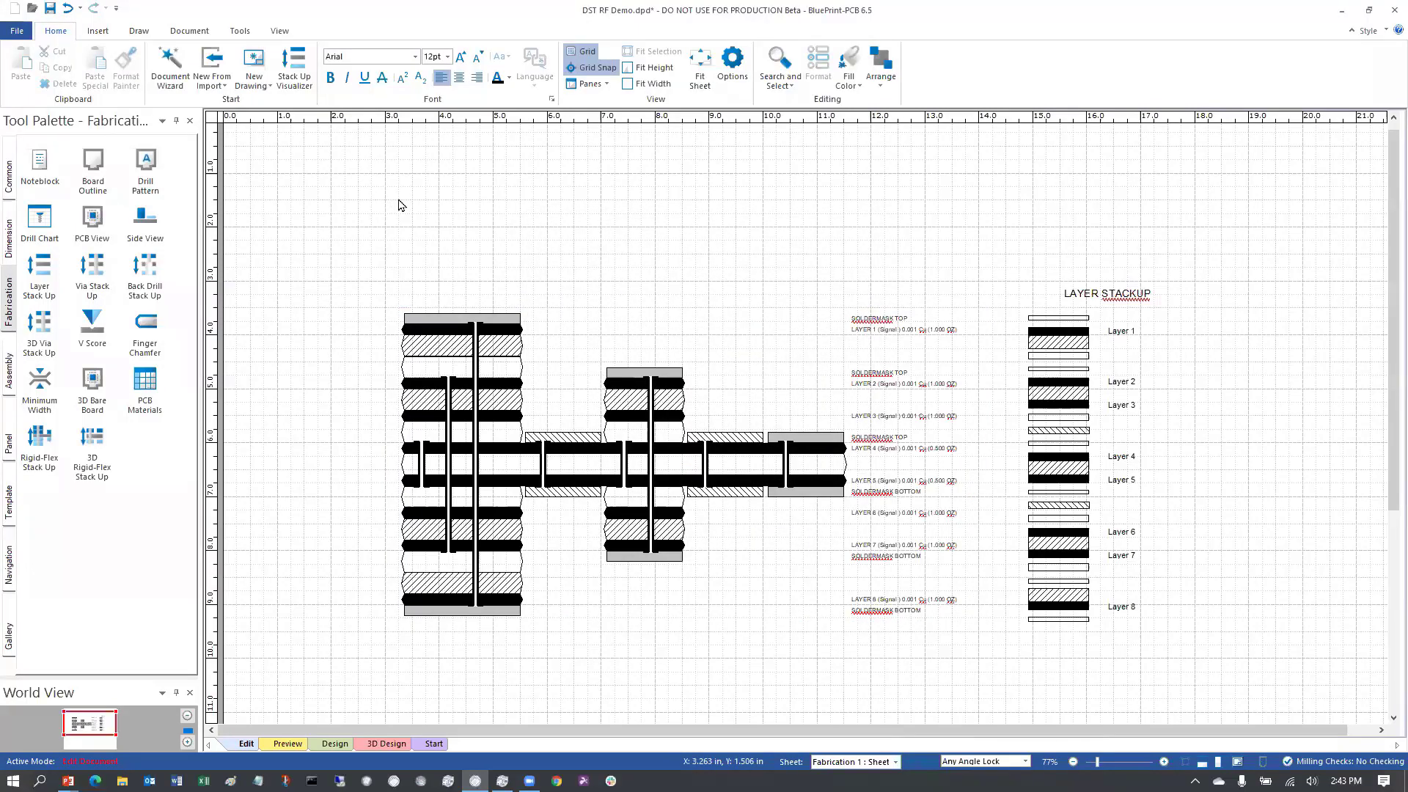
Step: Examine the Layers table's data in the Data Table Manager, including the materials and flex, rigida, rigidb and rigidc assignments
click(241, 30)
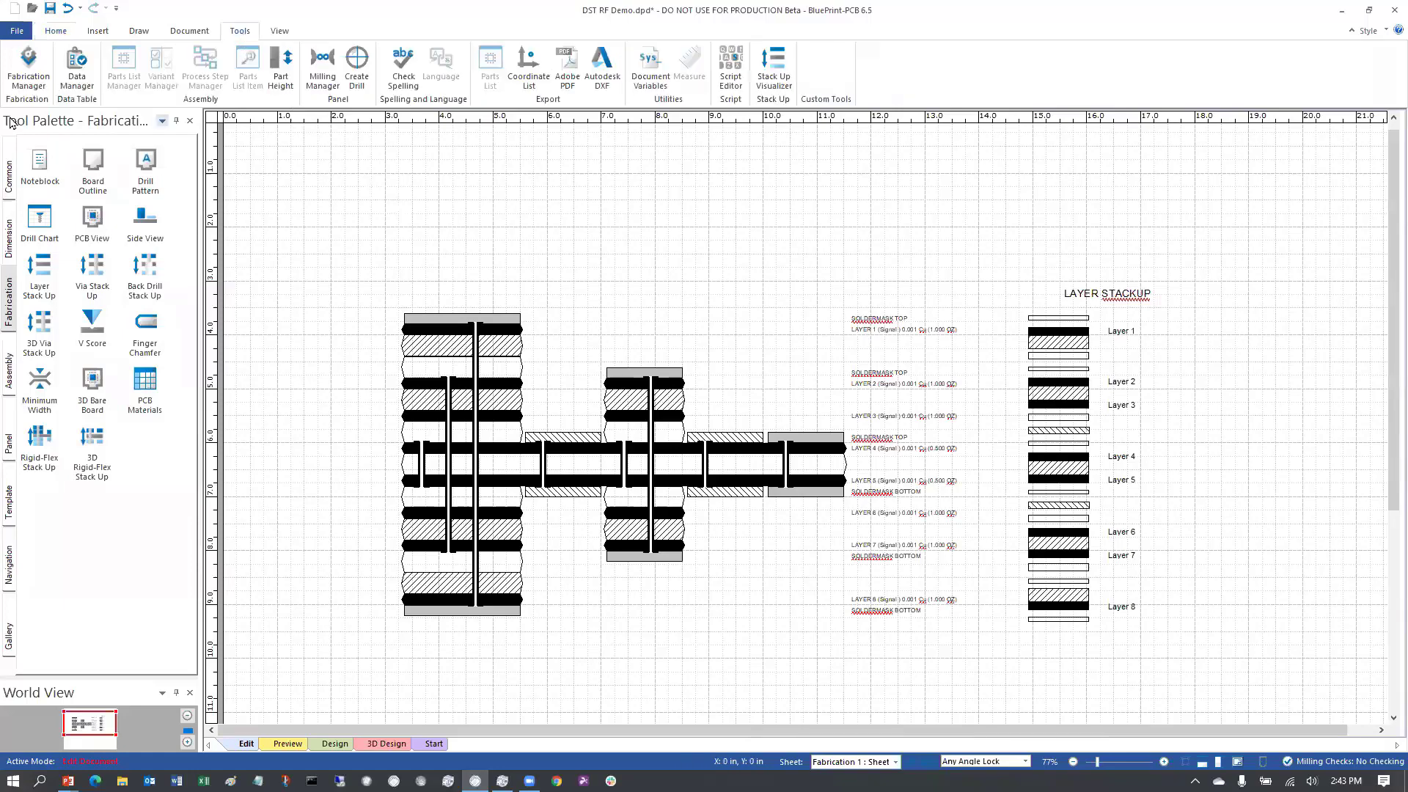
click(77, 68)
click(516, 285)
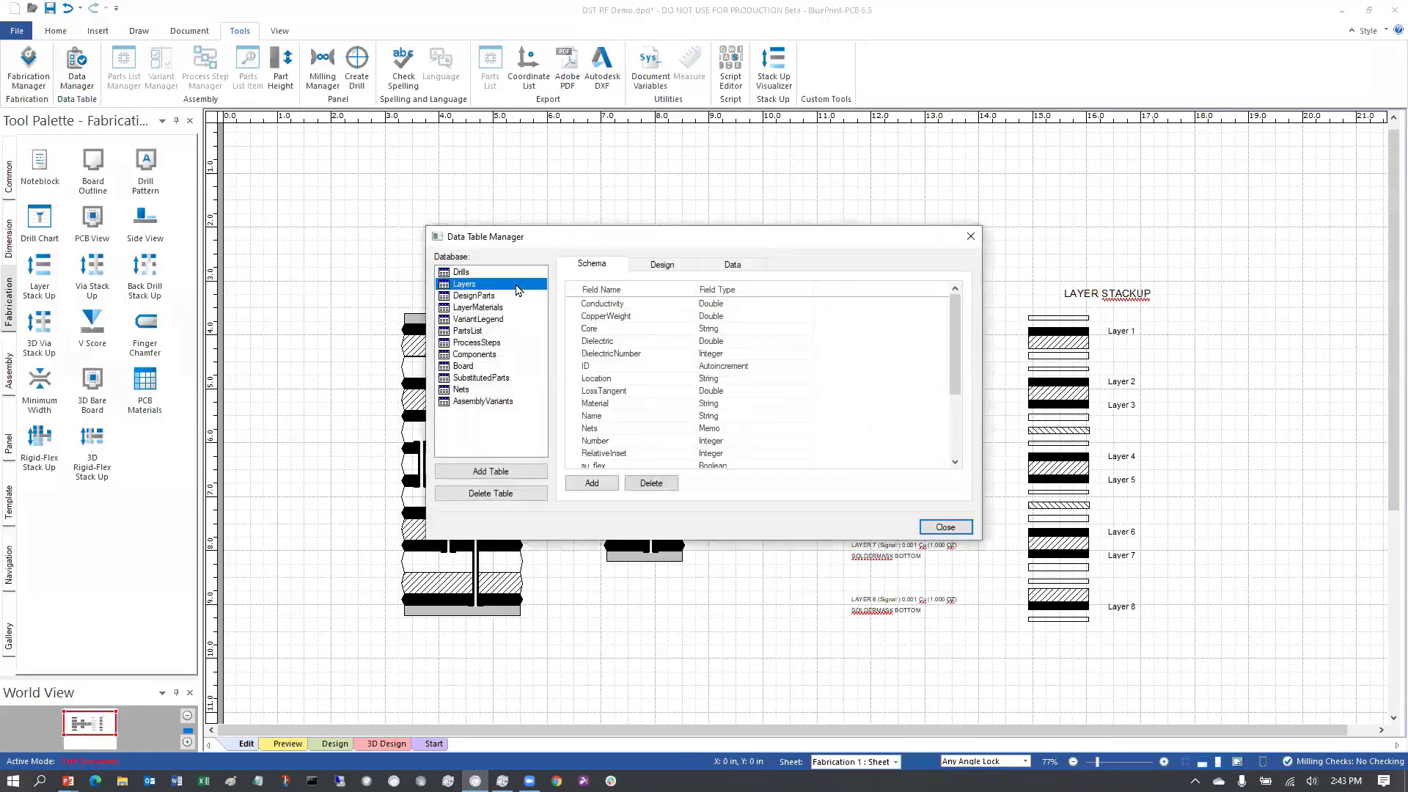
click(733, 263)
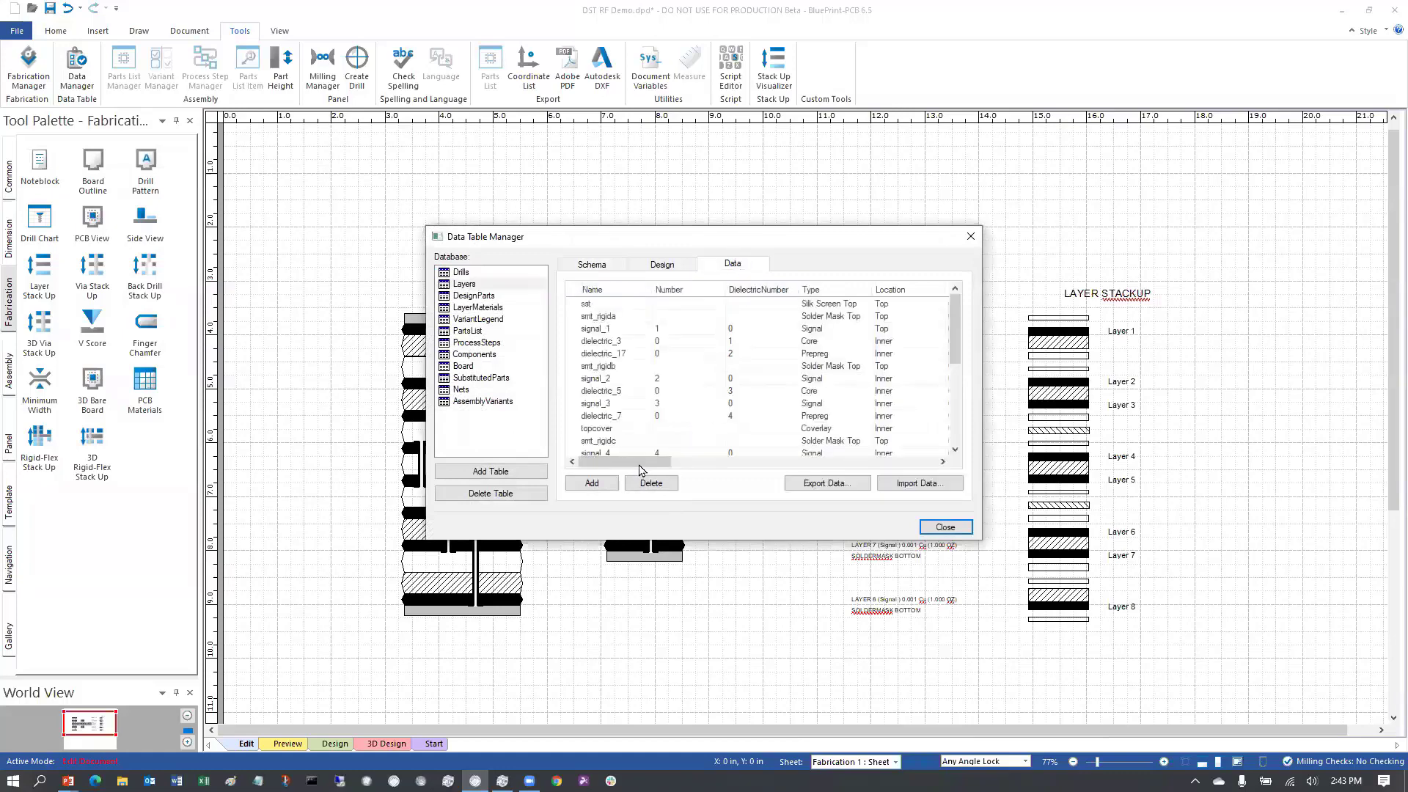
drag(639, 462, 955, 477)
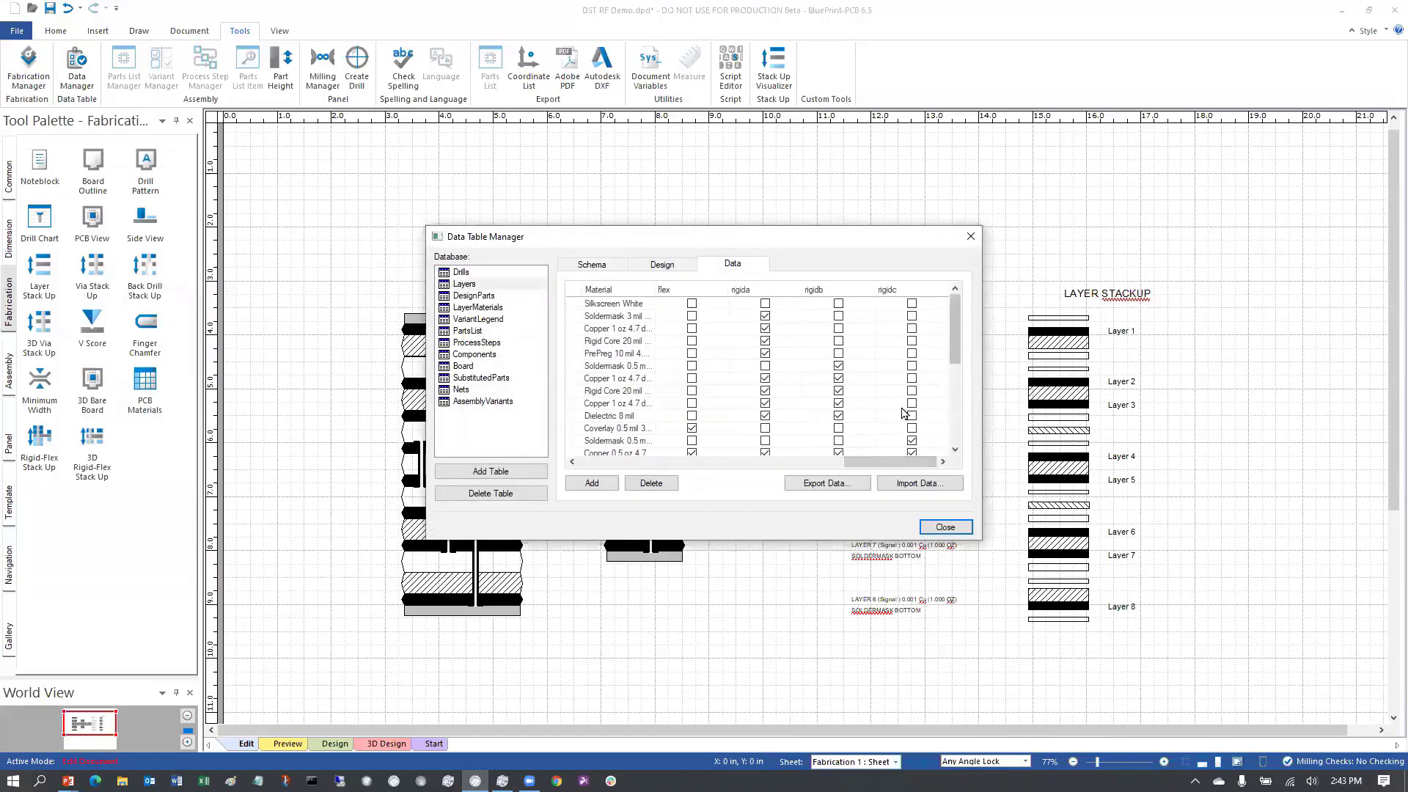
drag(869, 470, 597, 477)
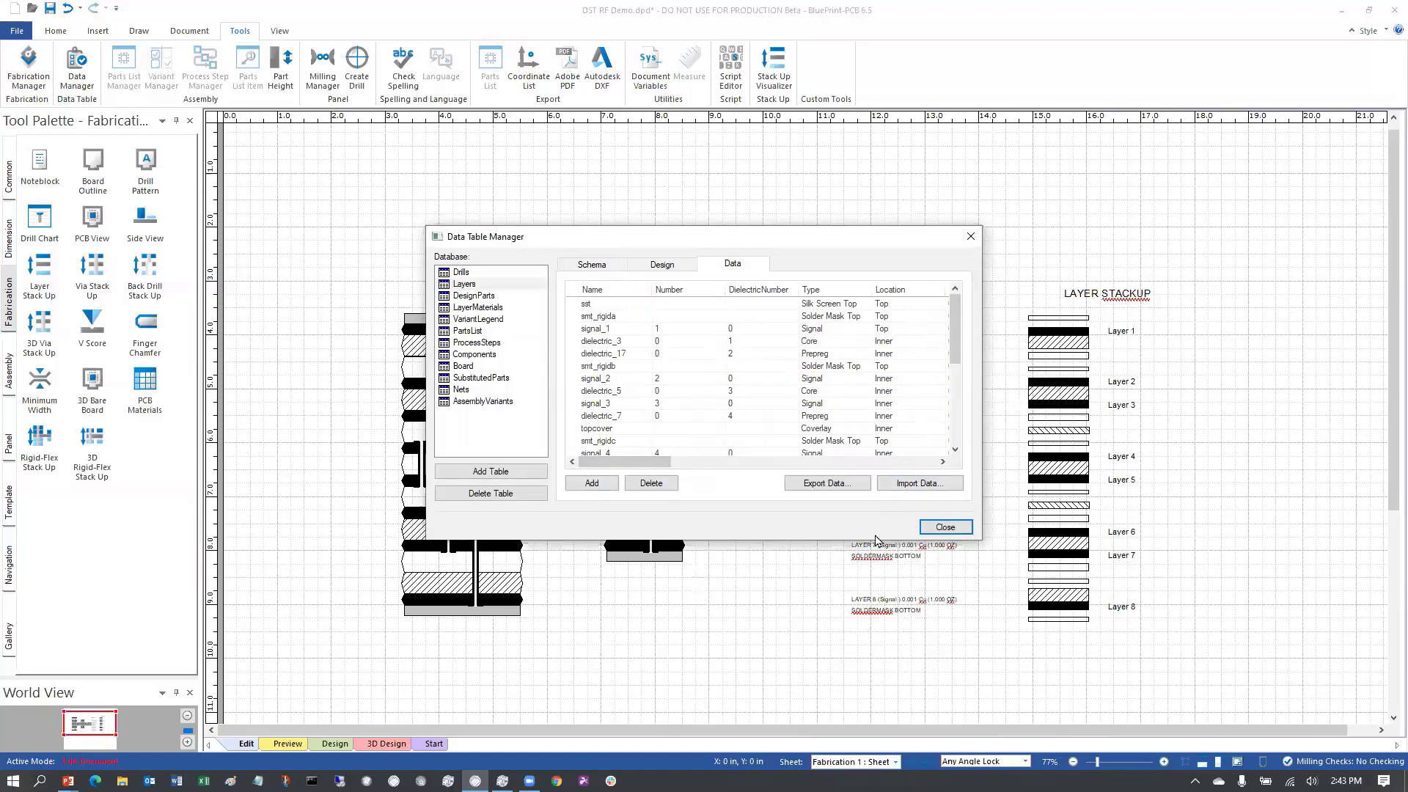
Step: Check rigida's layer list in the rigid-flex detail's format settings and leave the settings unchanged
click(944, 528)
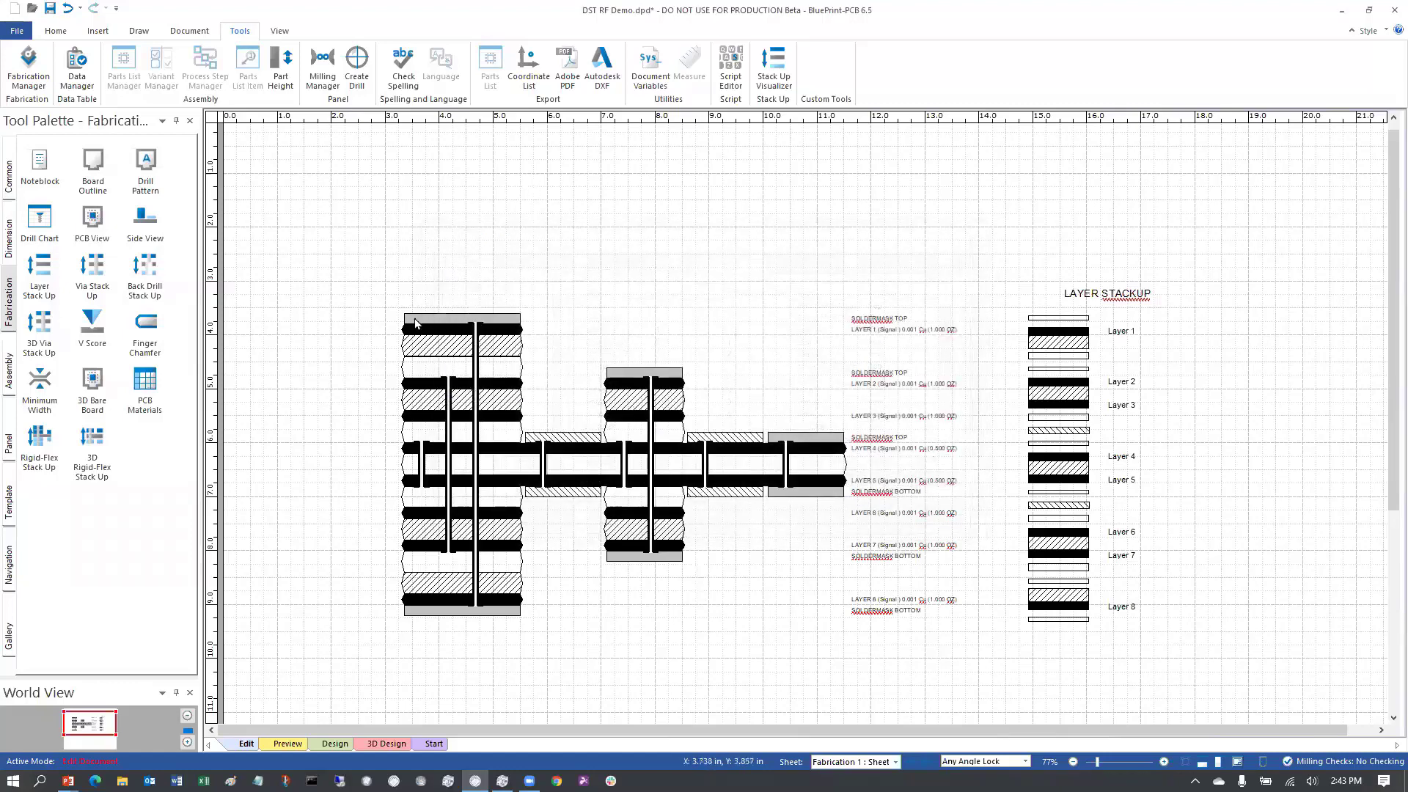
click(511, 529)
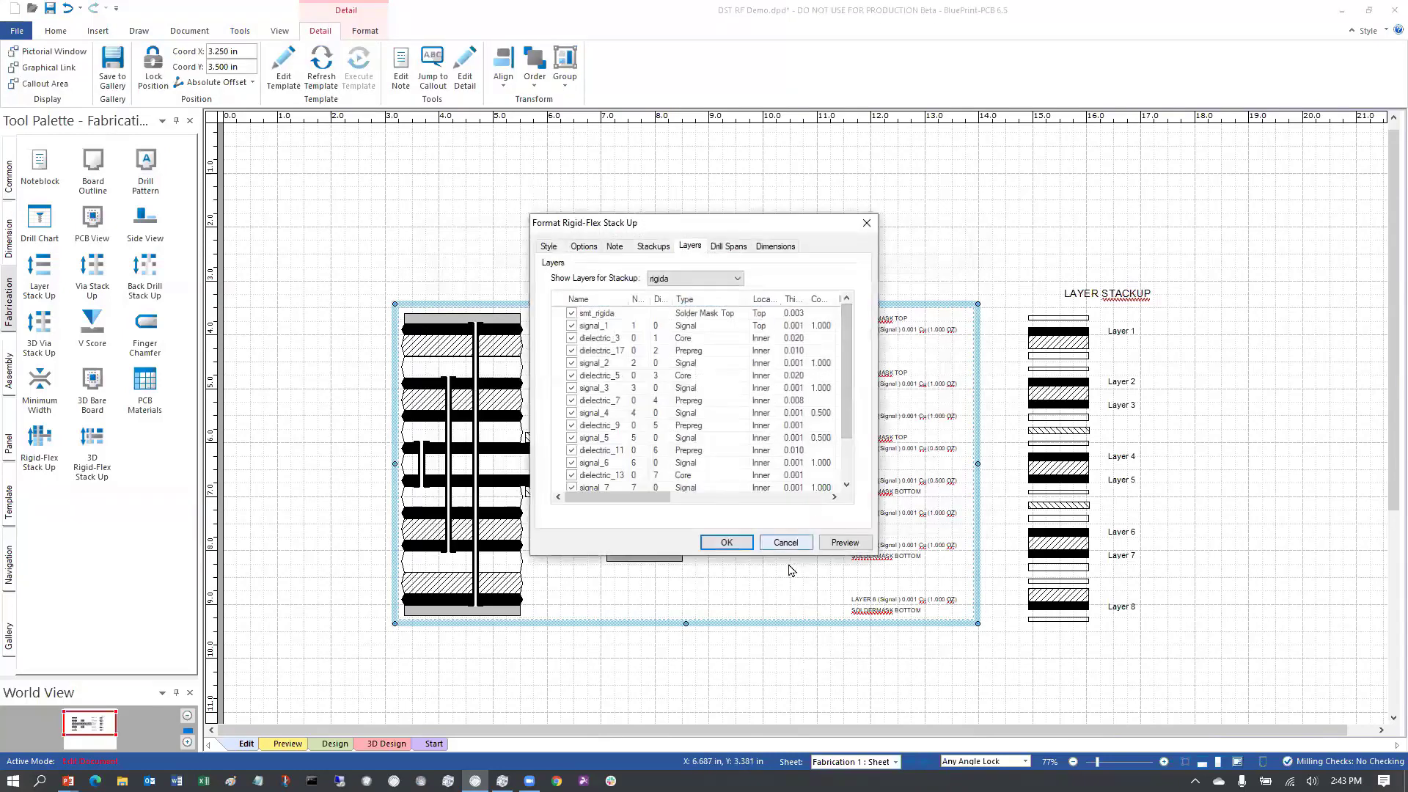
key(Escape)
Step: Show the Inset property in the PCB Stack Up Visualizer's stackup table and widen the window to fit all columns
click(56, 30)
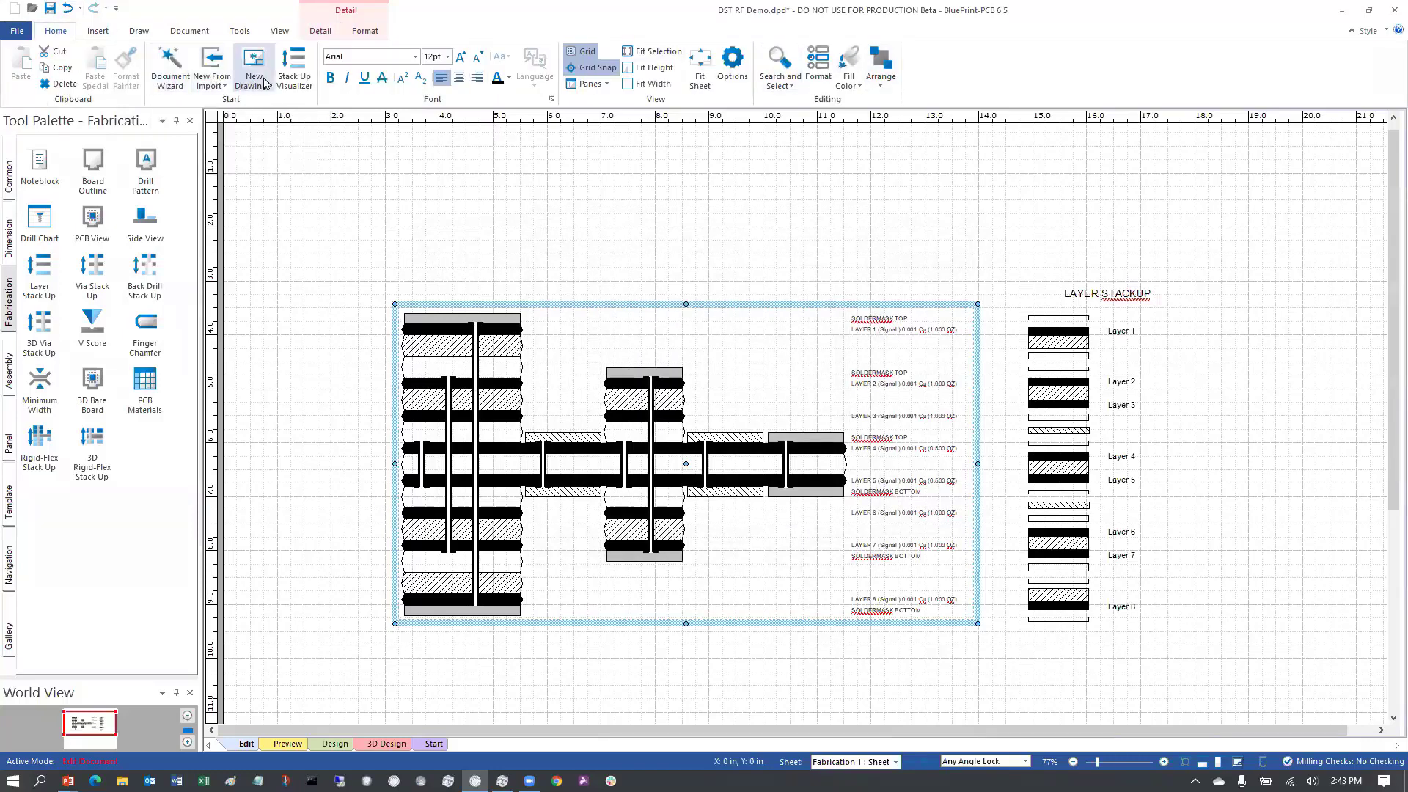
click(286, 75)
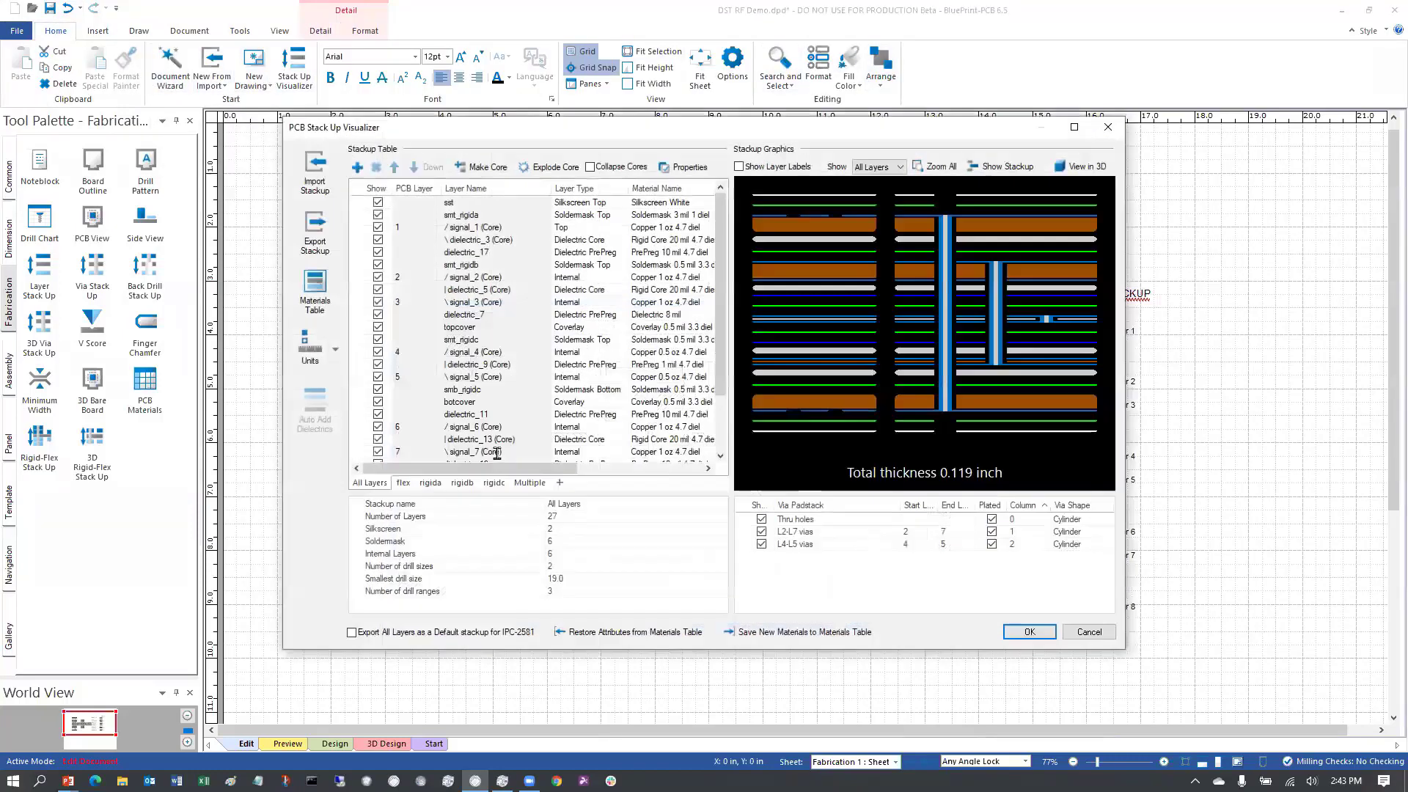
drag(497, 469, 621, 469)
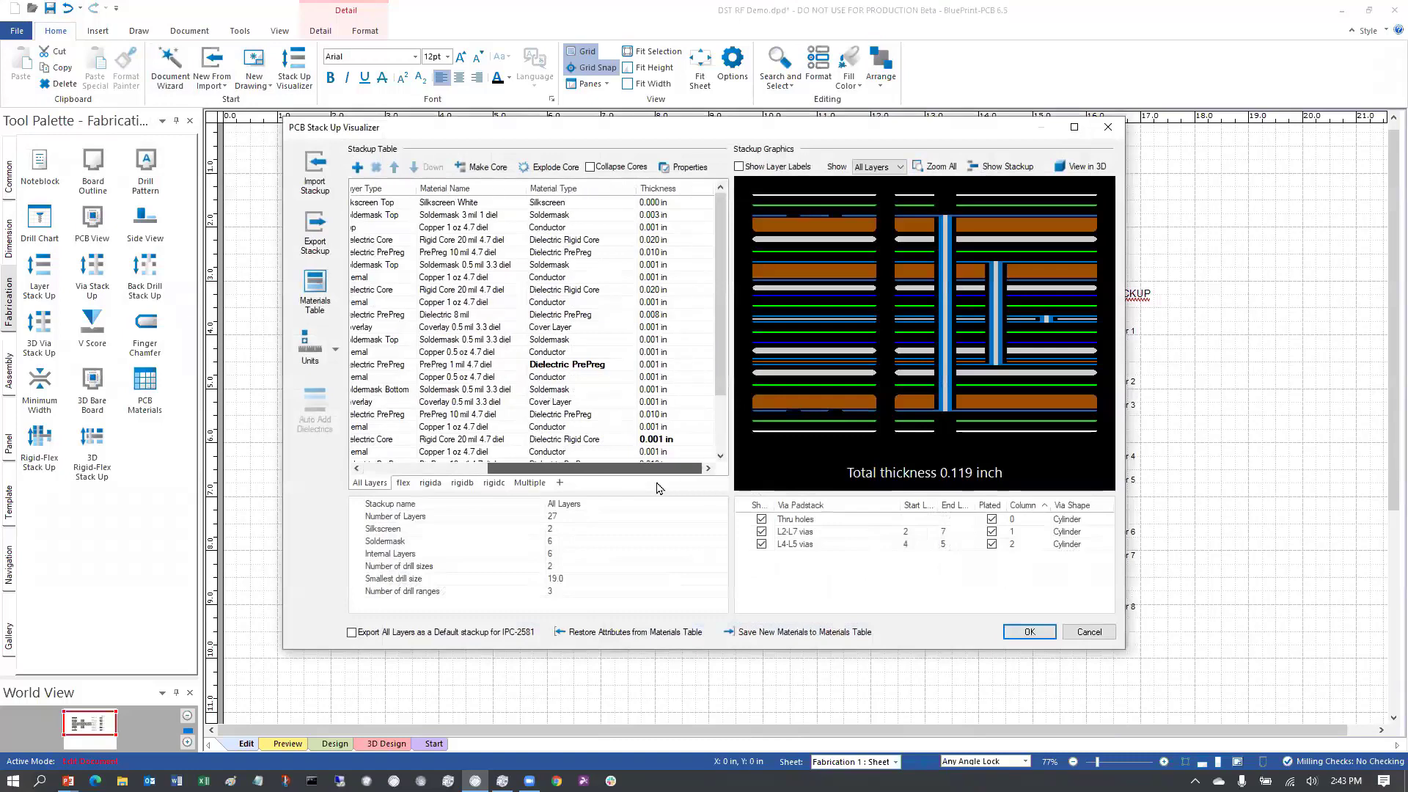
click(679, 169)
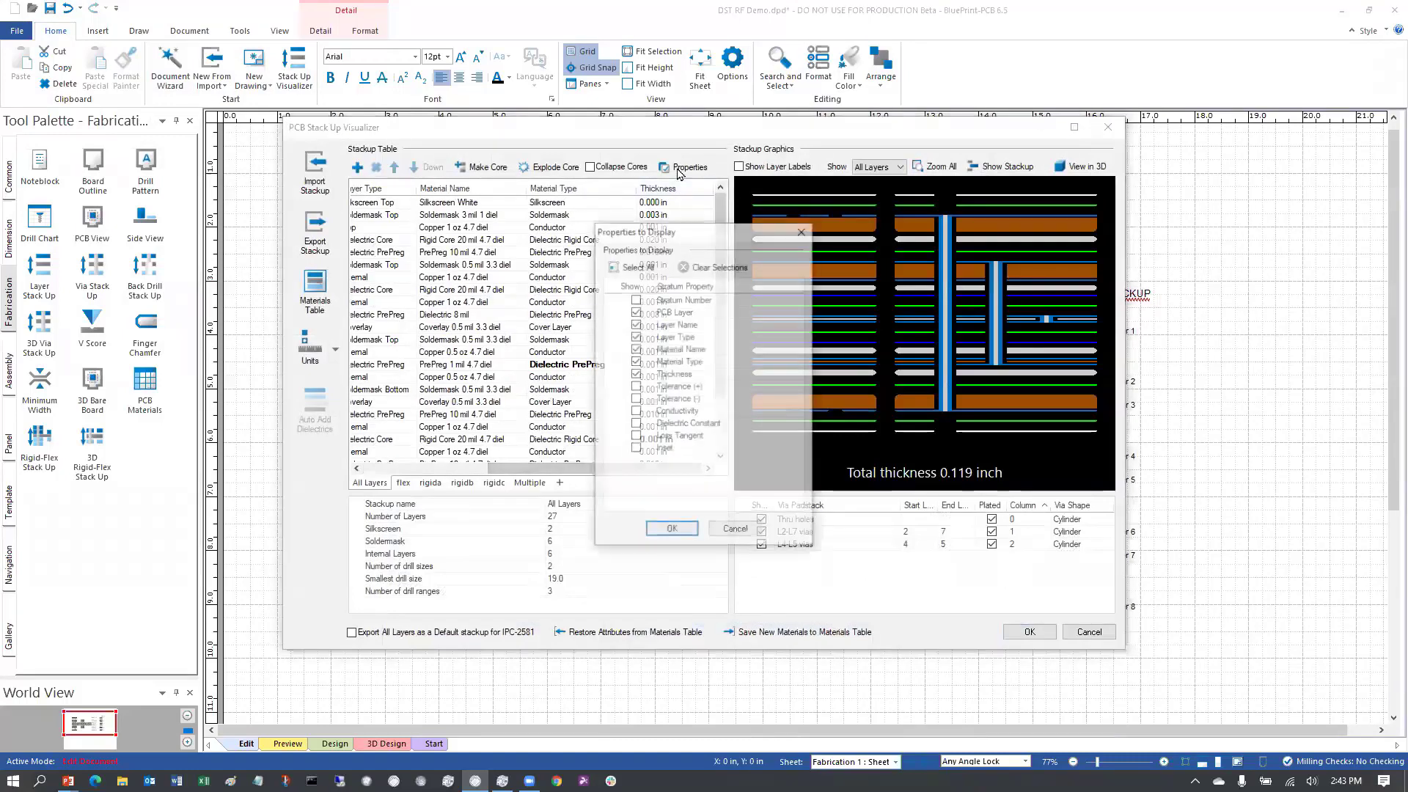
click(635, 449)
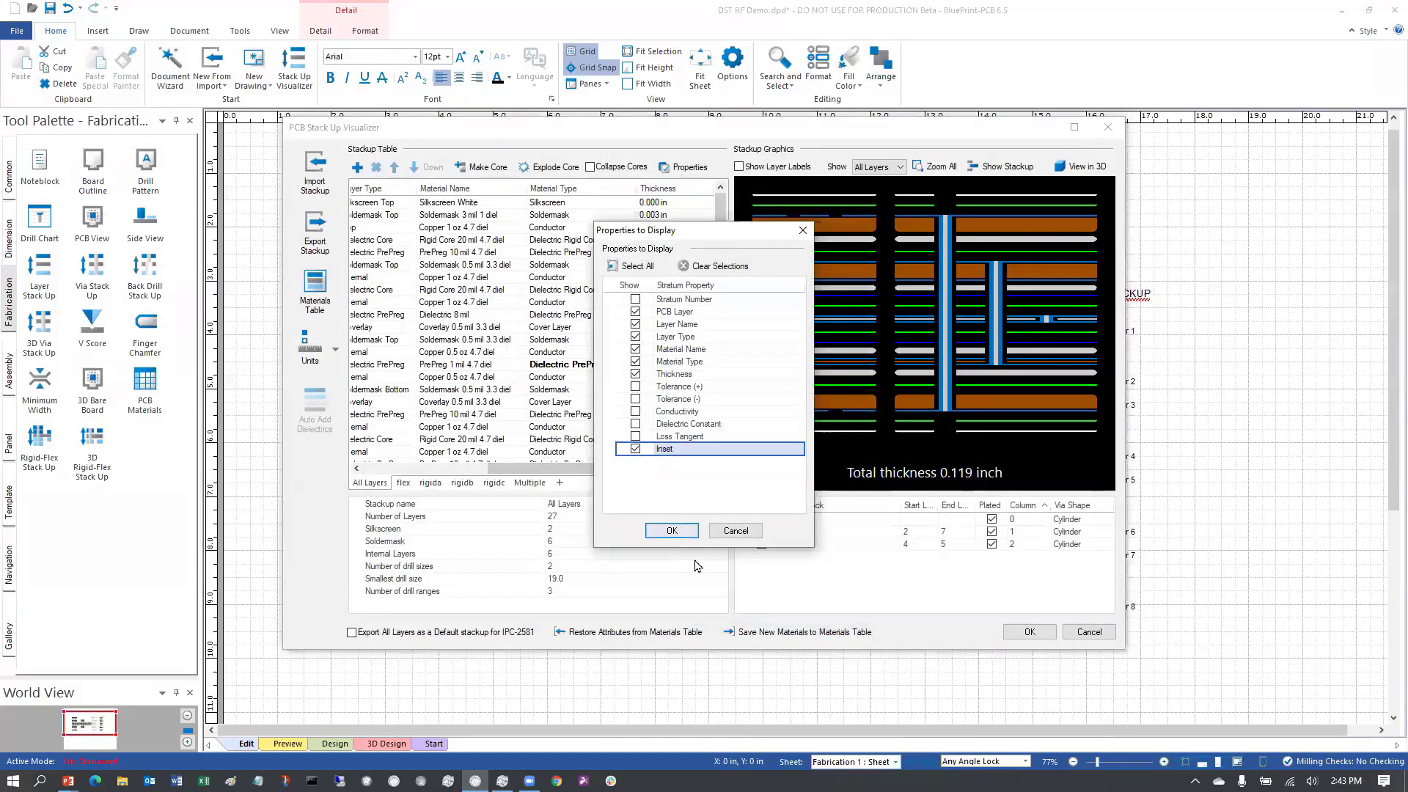
click(672, 530)
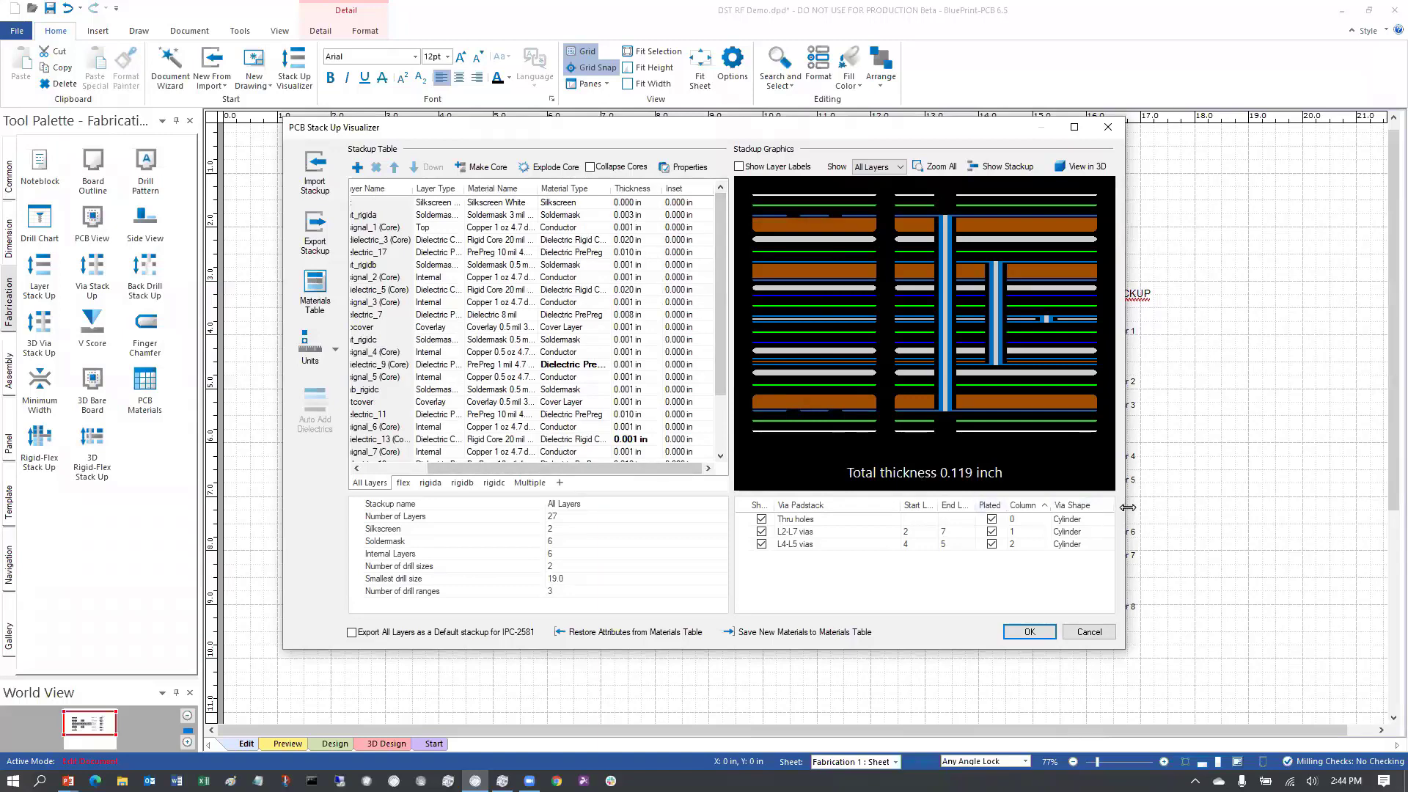
drag(1124, 467, 1368, 467)
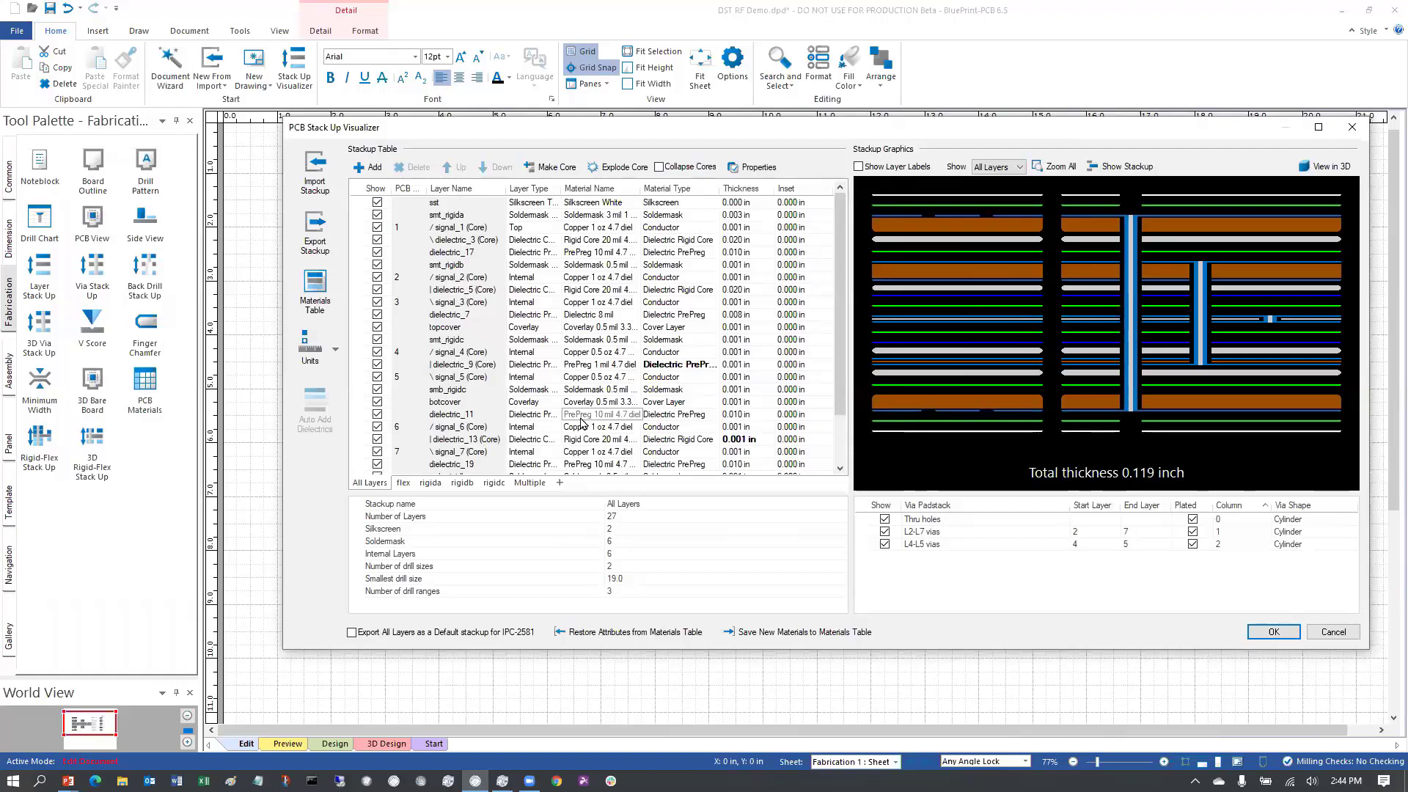
Step: Try to edit the topcover layer's inset in the All Layers stackup table
scroll(440, 370, down, 2)
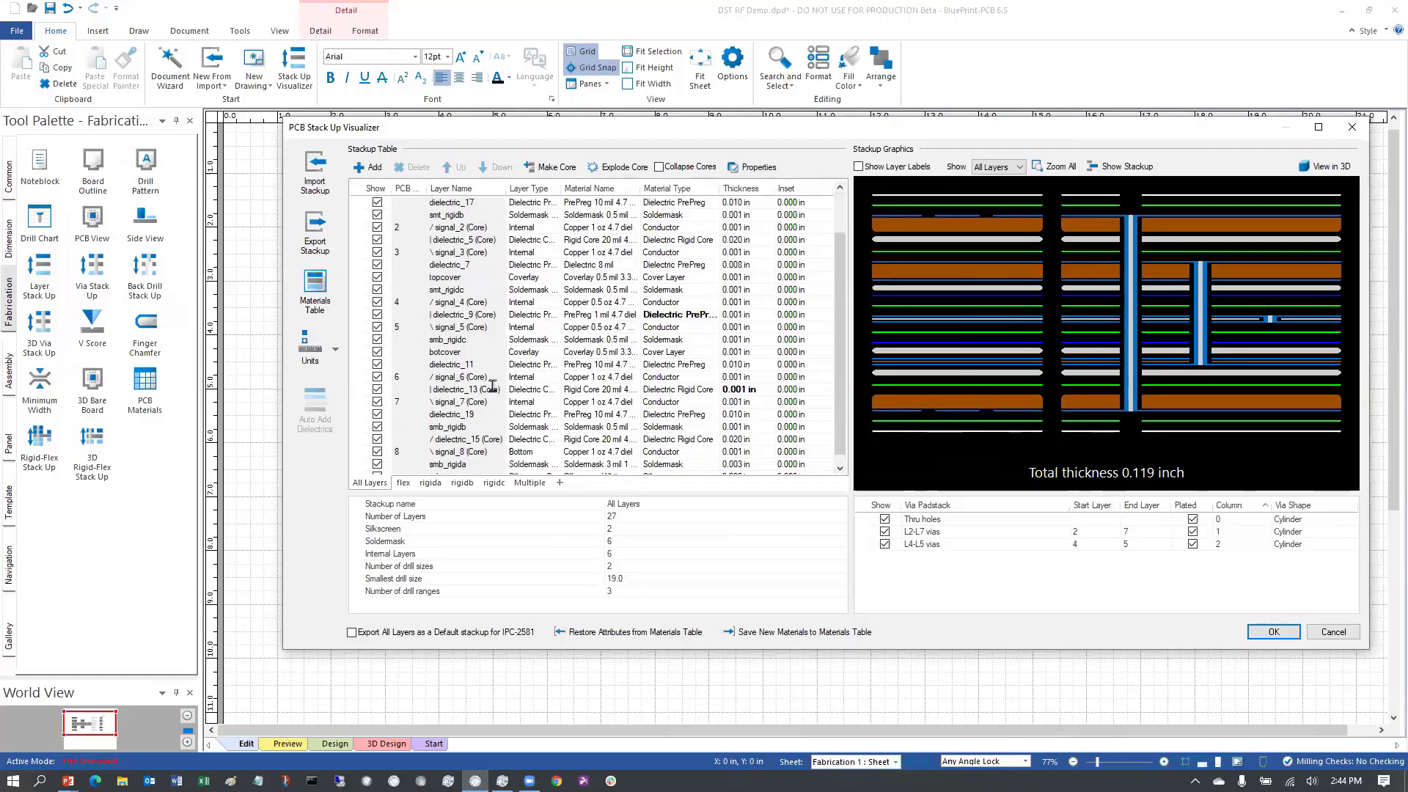
double_click(462, 389)
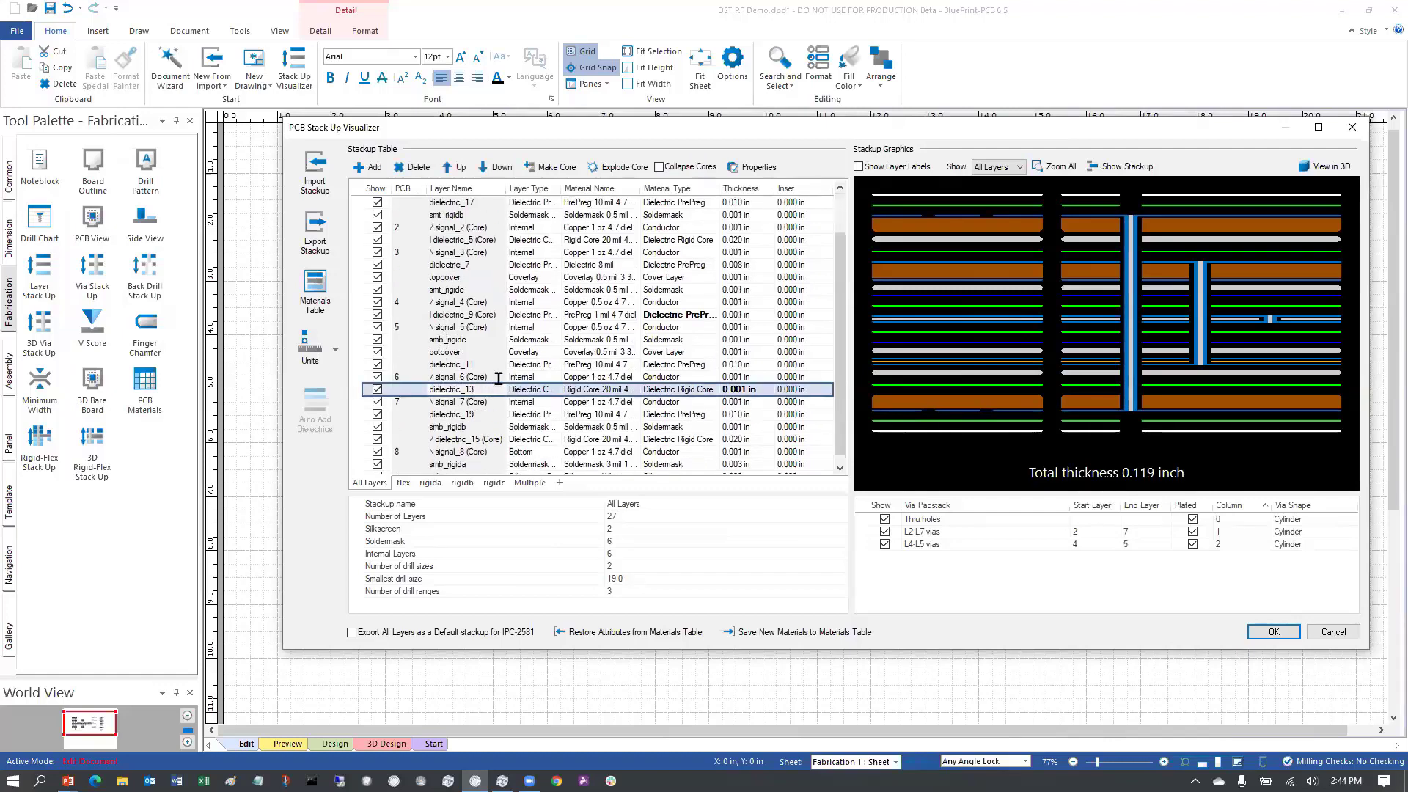
double_click(470, 314)
click(812, 302)
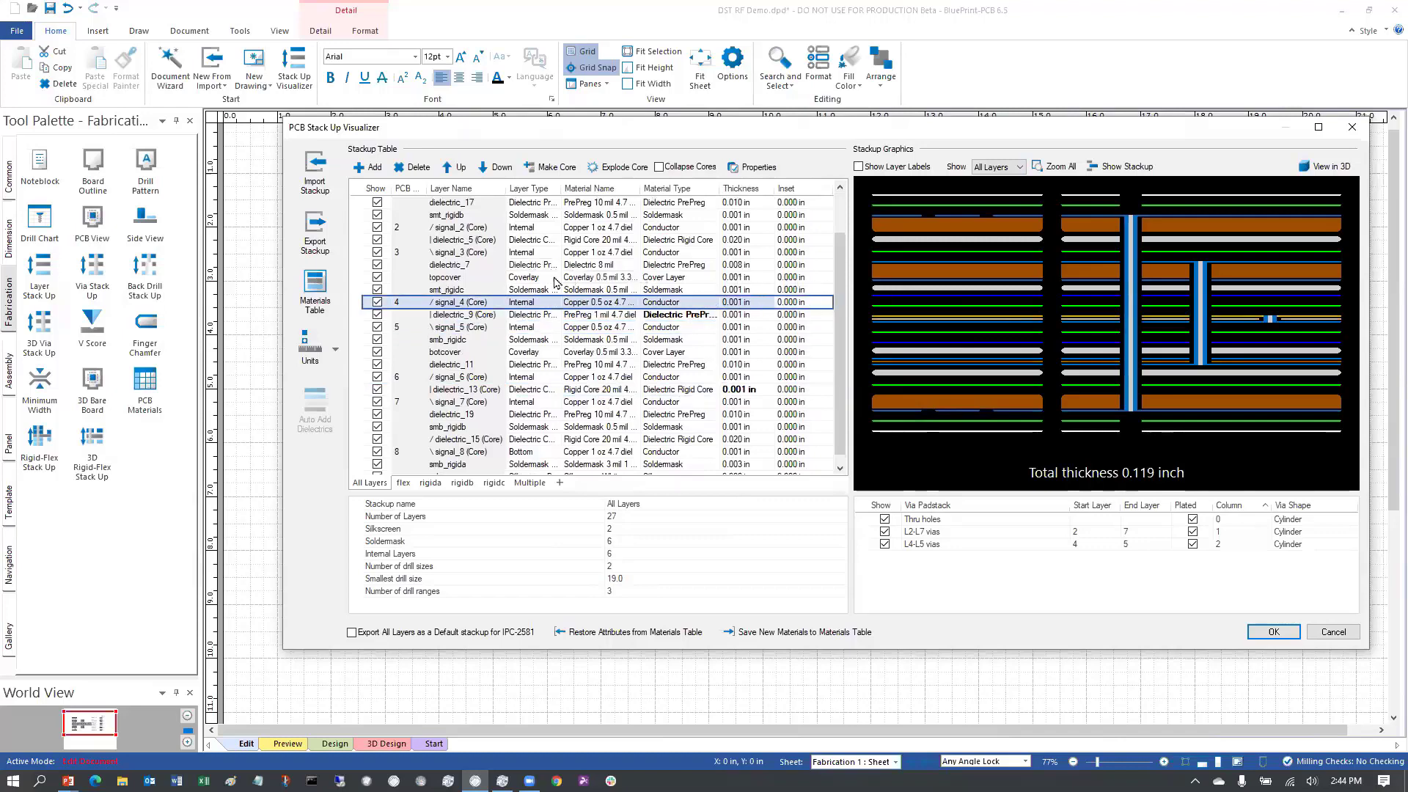
click(784, 277)
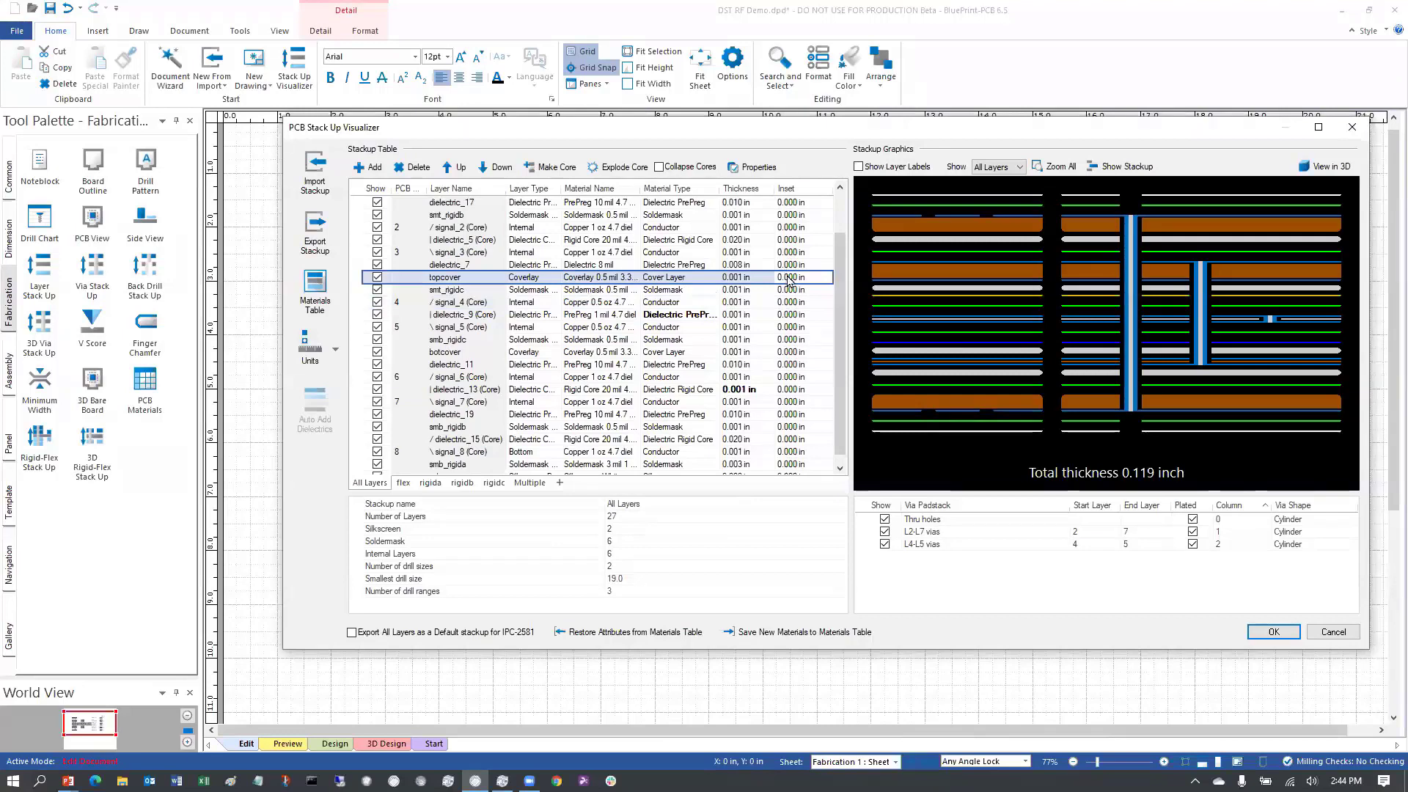
click(794, 278)
click(789, 276)
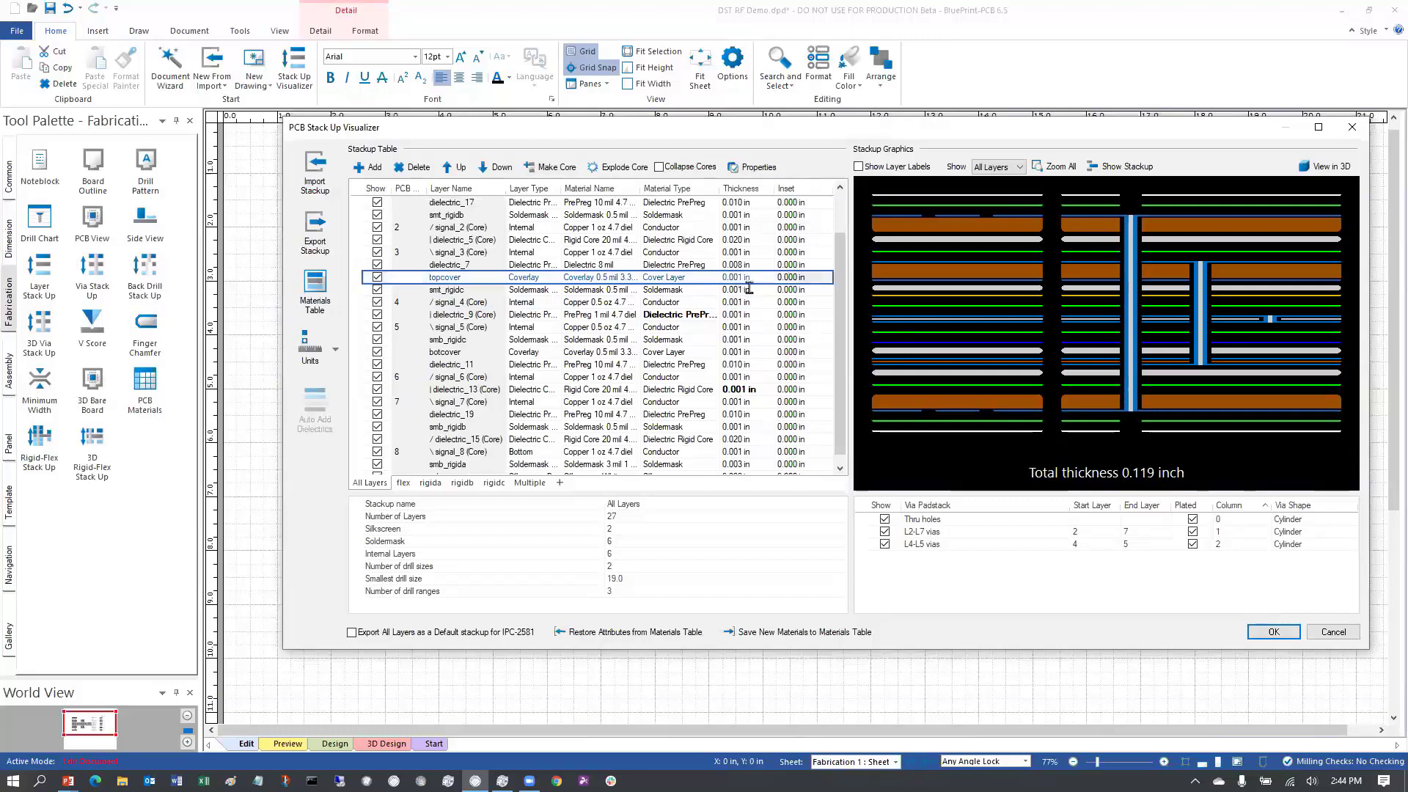
key(ctrl+a)
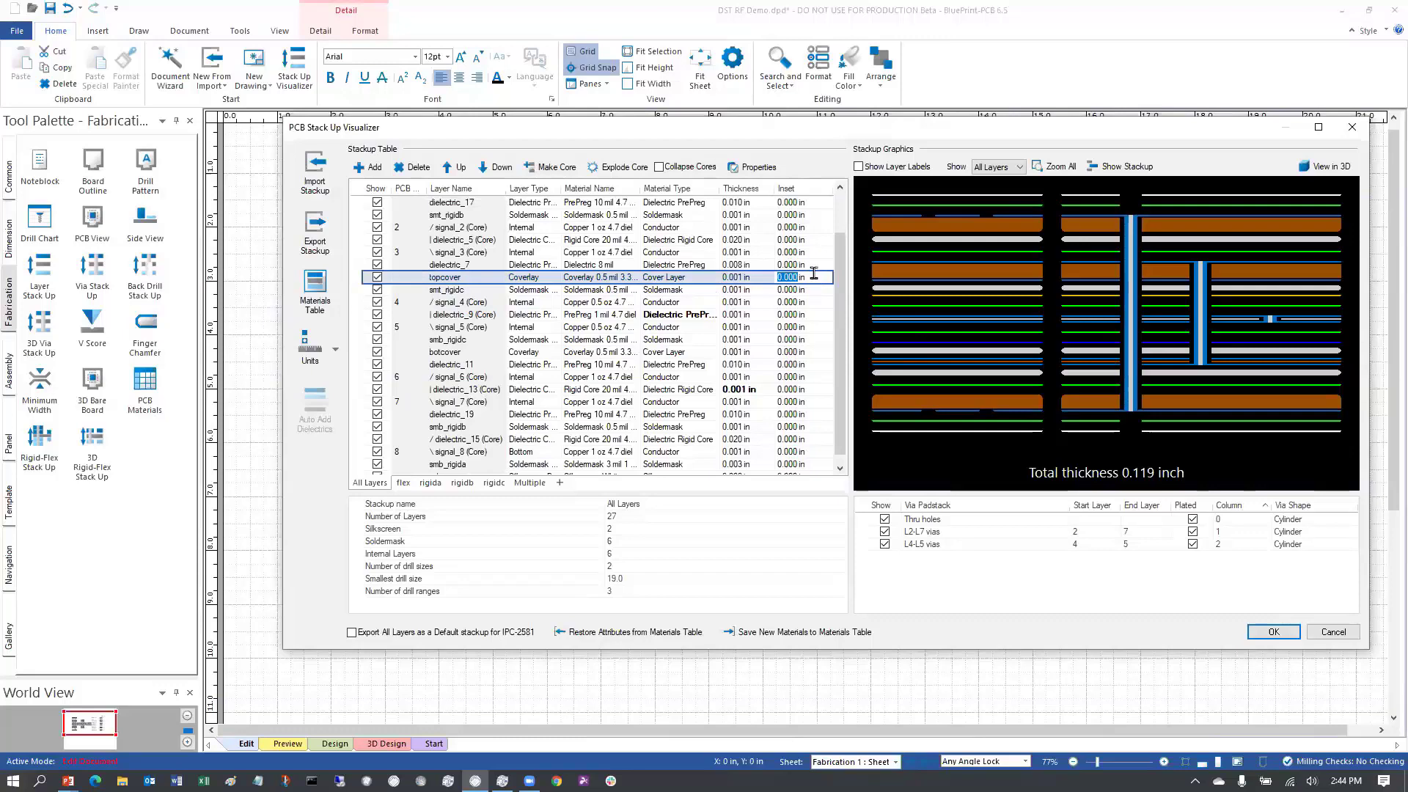
click(753, 167)
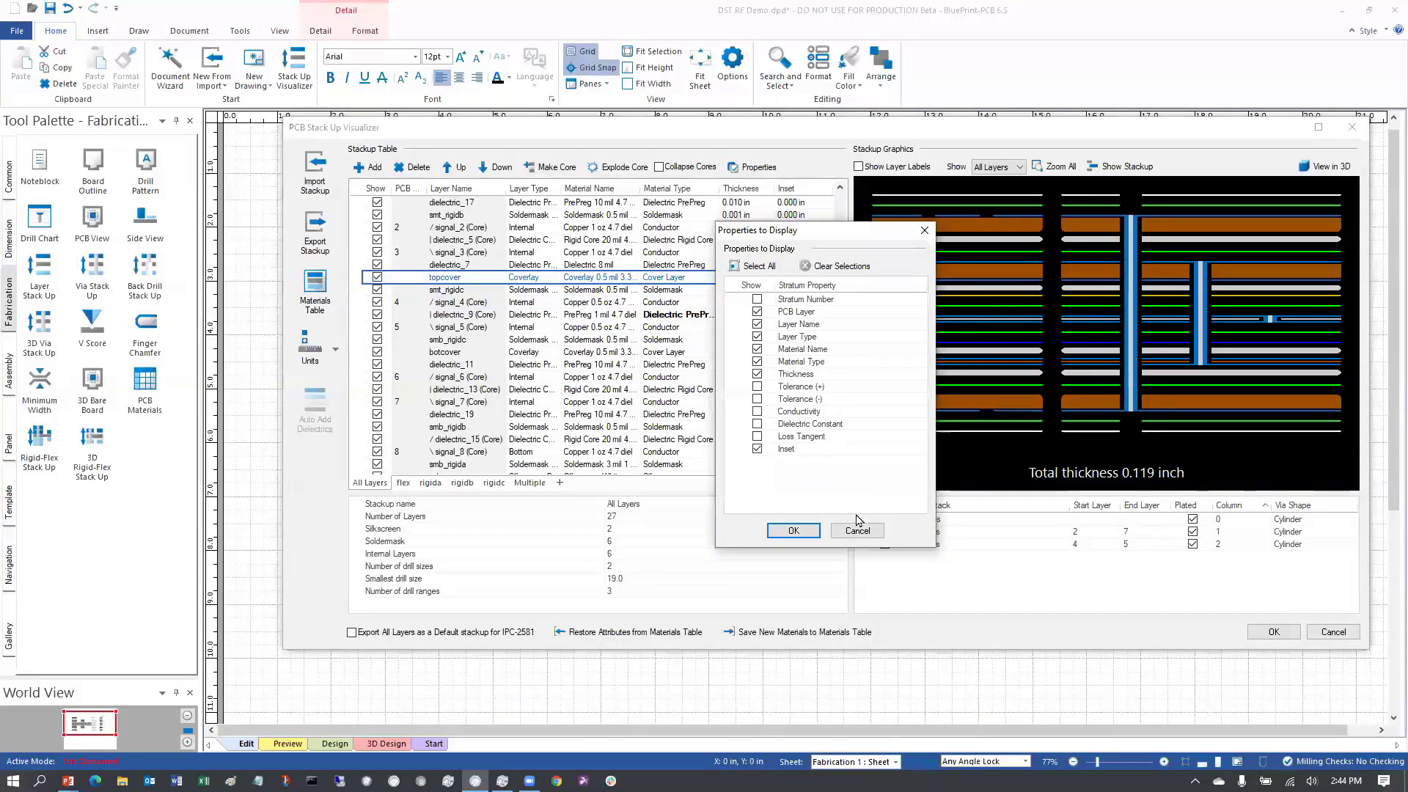
click(856, 529)
click(469, 376)
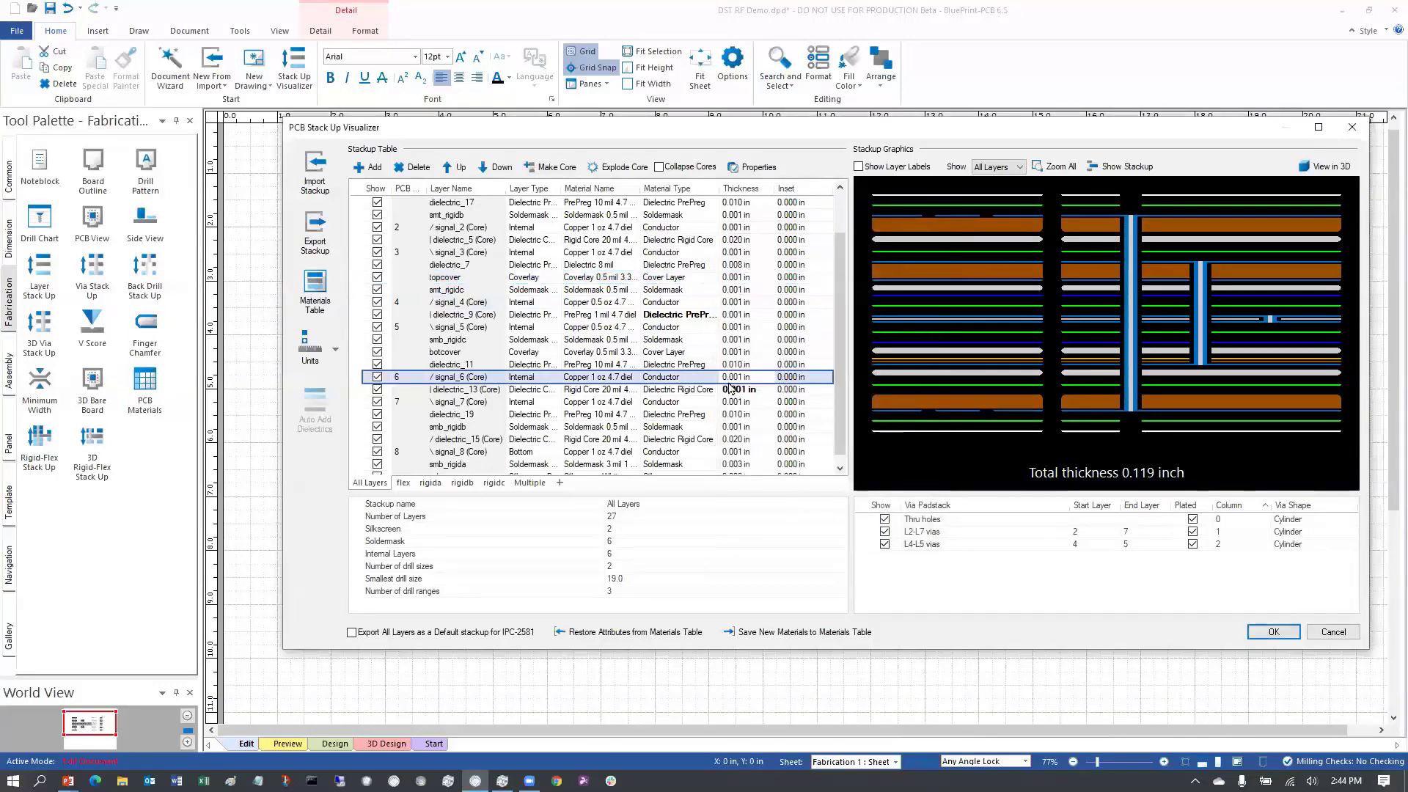
Step: Set the inset of the topcover and botcover layers to 0.010 in in the flex stackup
click(404, 484)
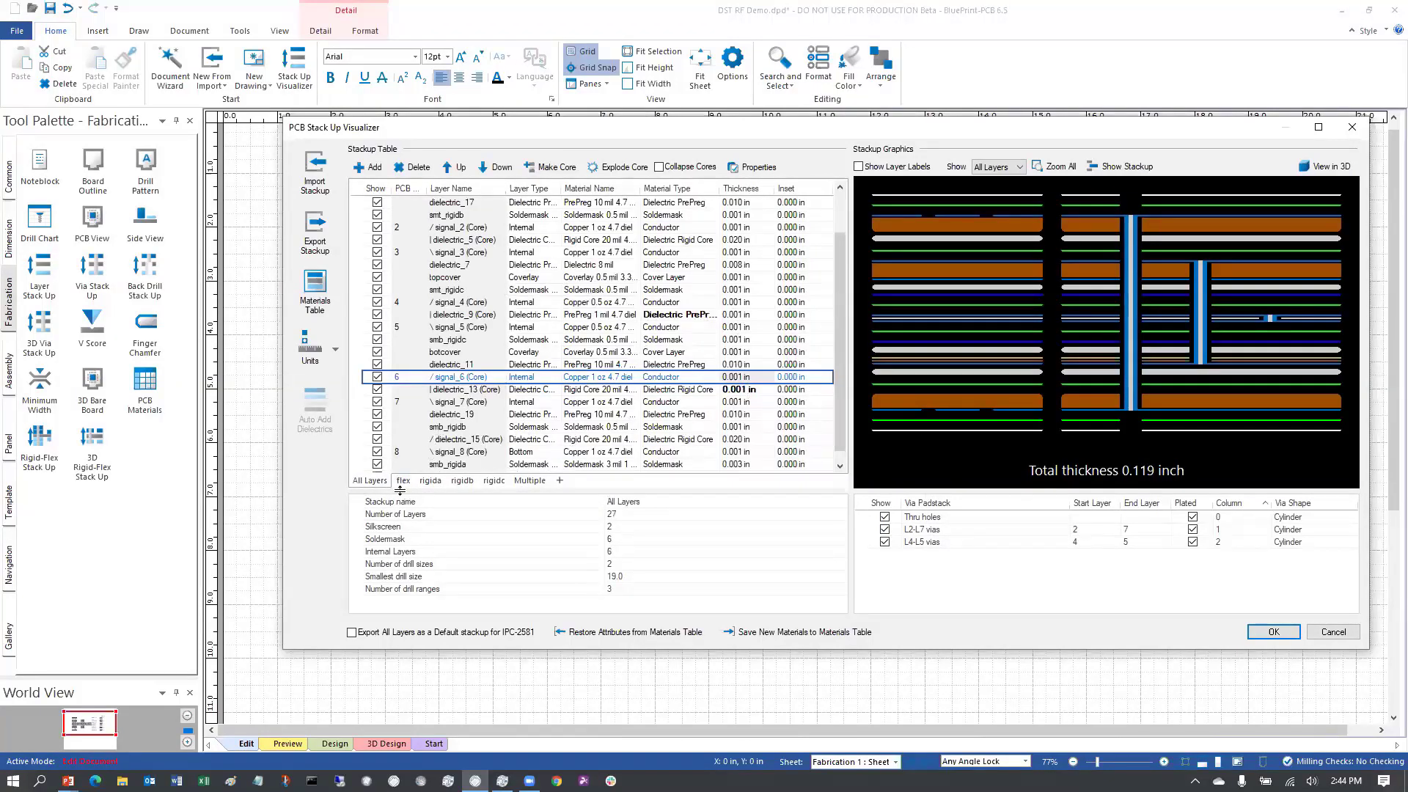
click(403, 481)
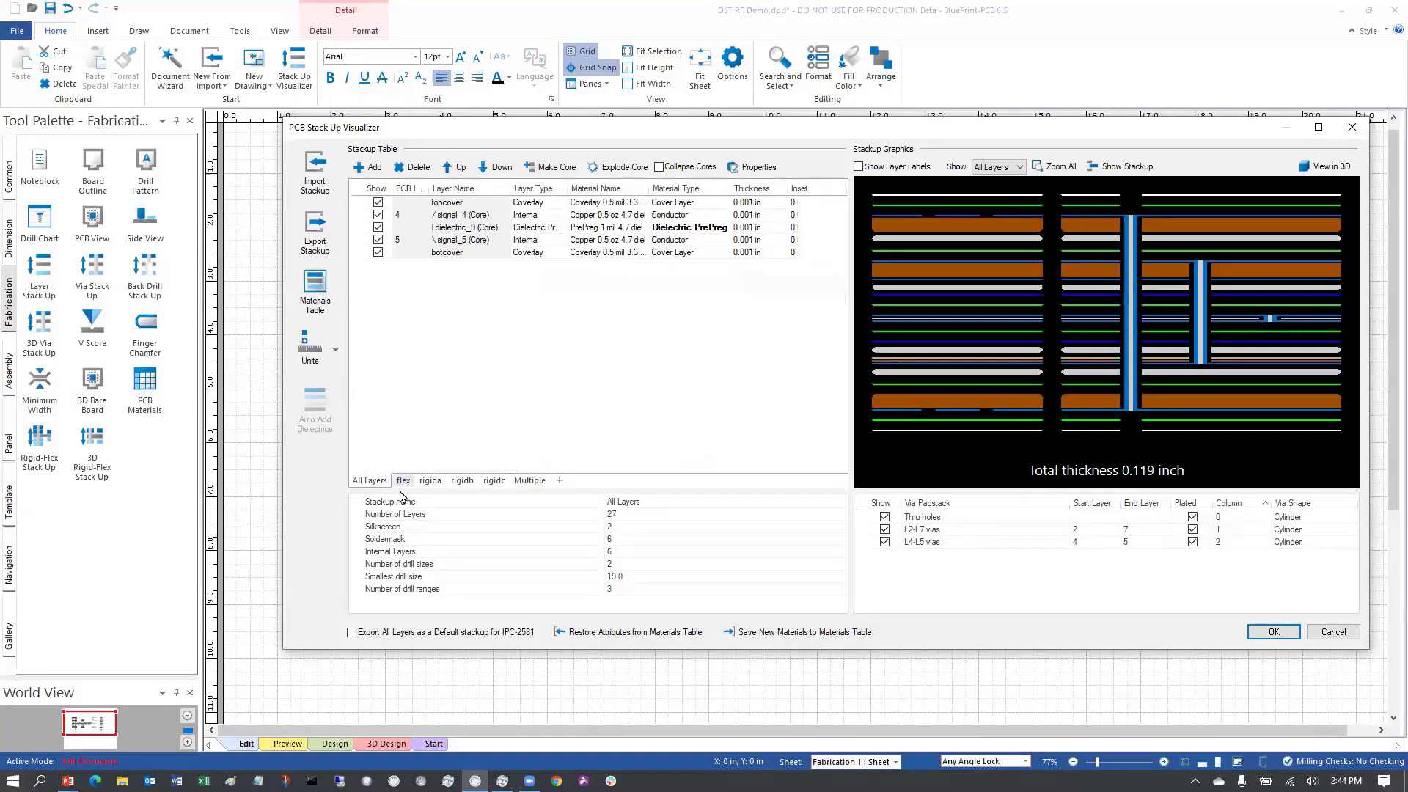
click(802, 202)
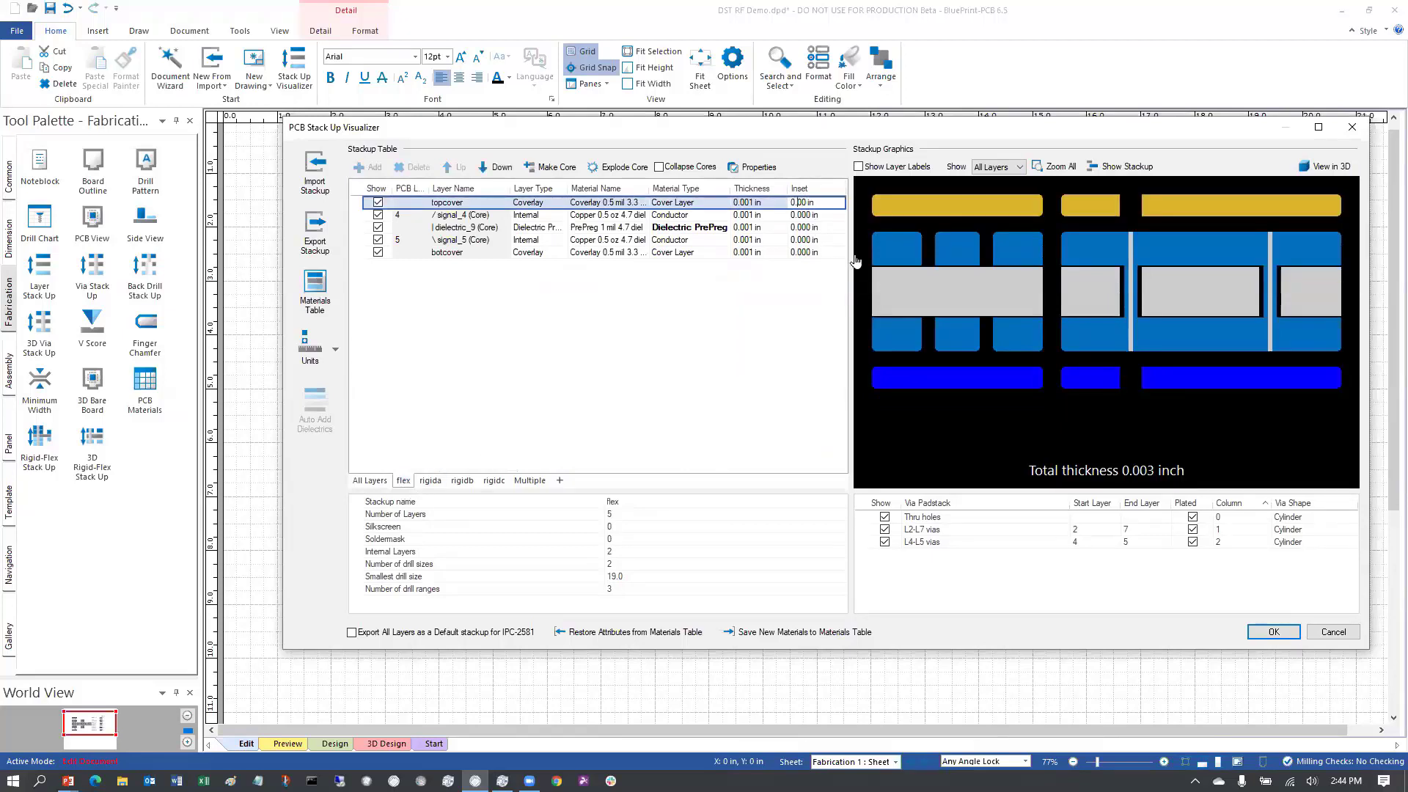
text(0)
click(803, 253)
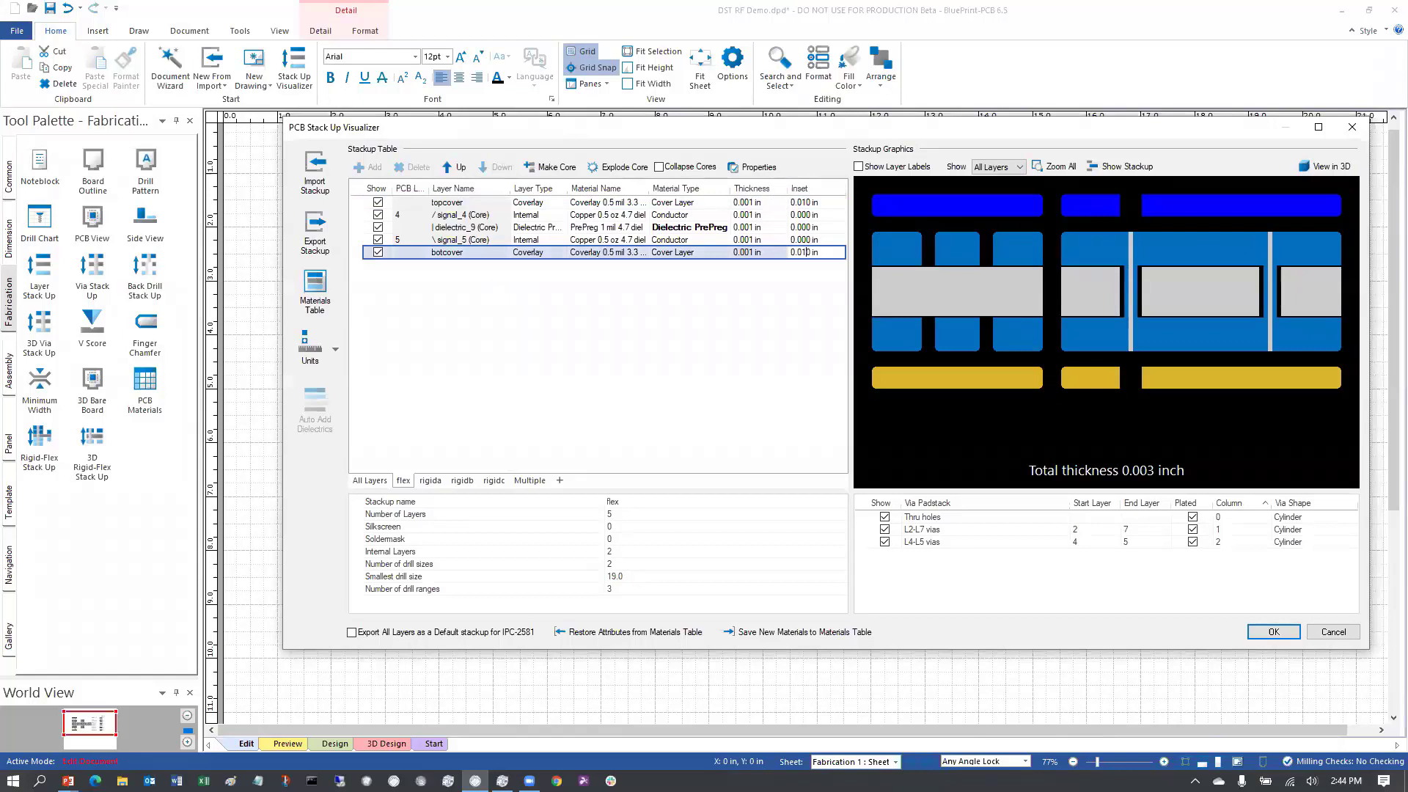
Step: Apply the stackup changes to the layer table and auto-update the Rigid-Flex Stack-up Template and LAYER STACKUP drawing elements
click(1258, 633)
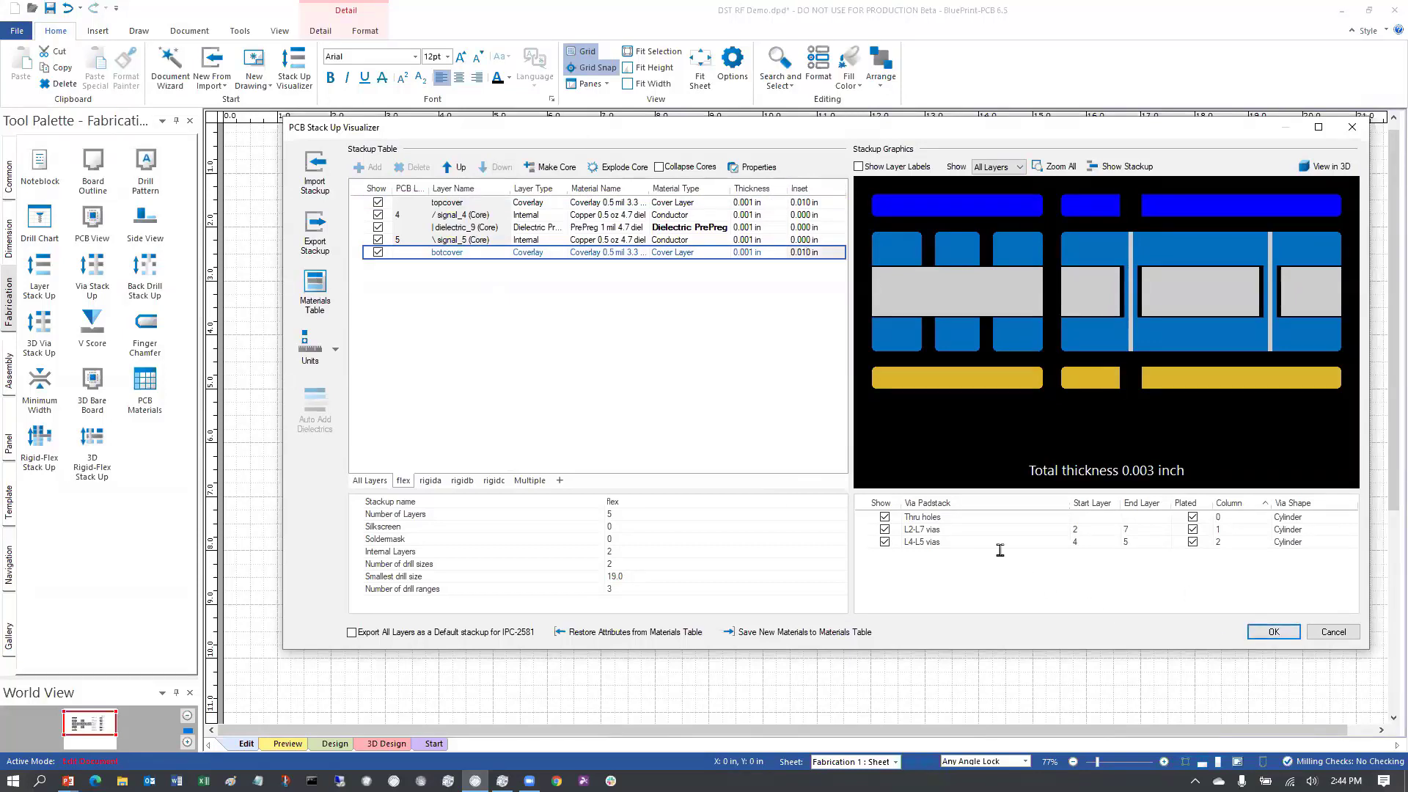
click(1260, 632)
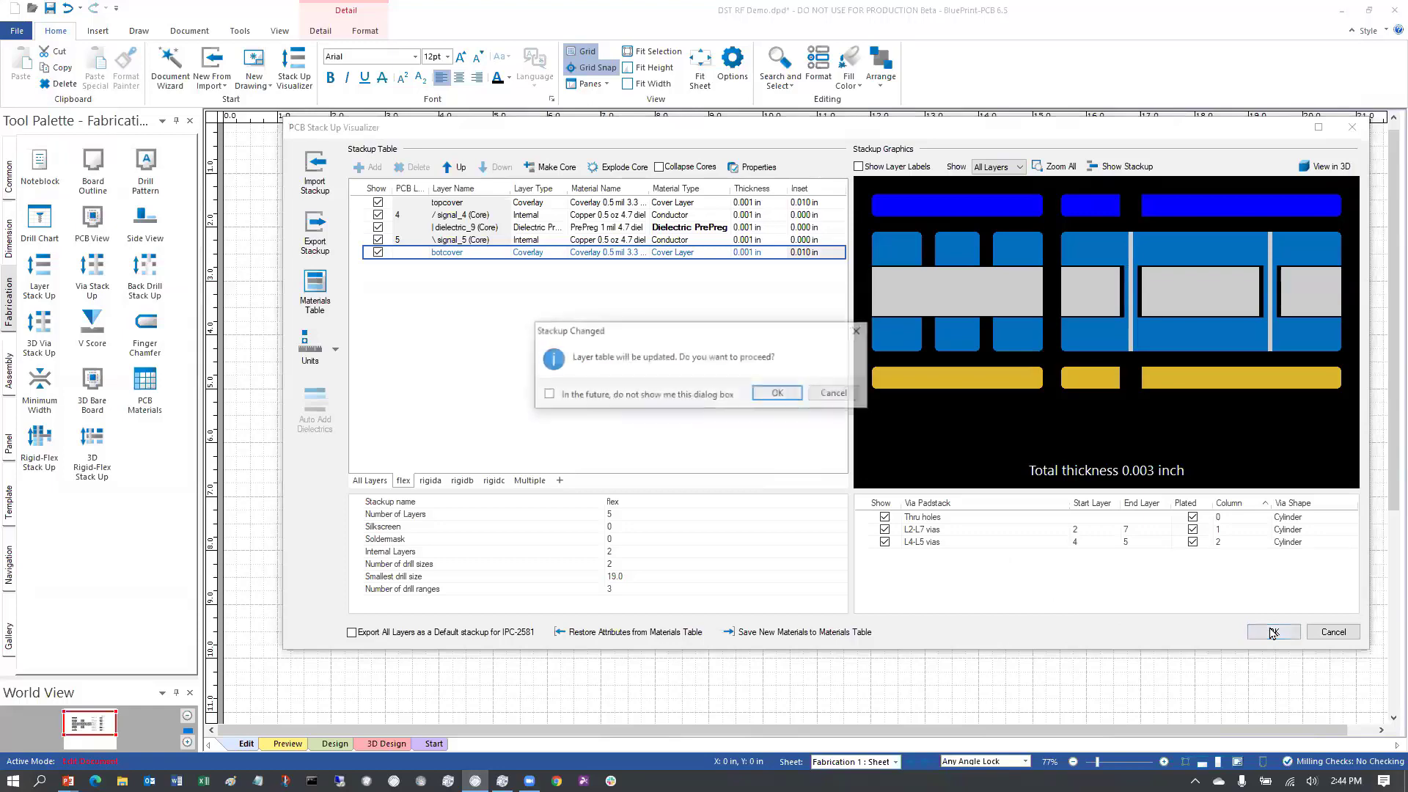
click(777, 396)
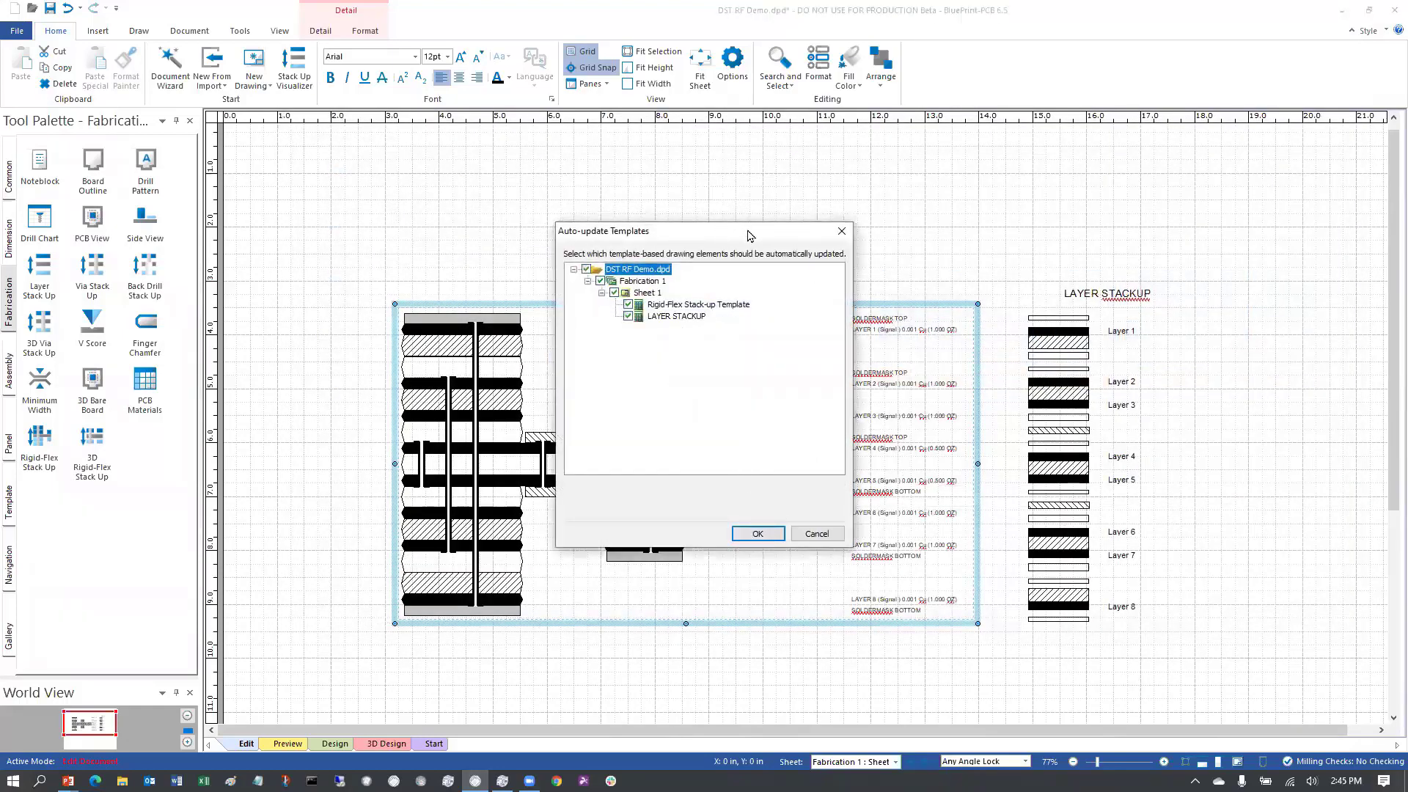
drag(750, 234, 1172, 177)
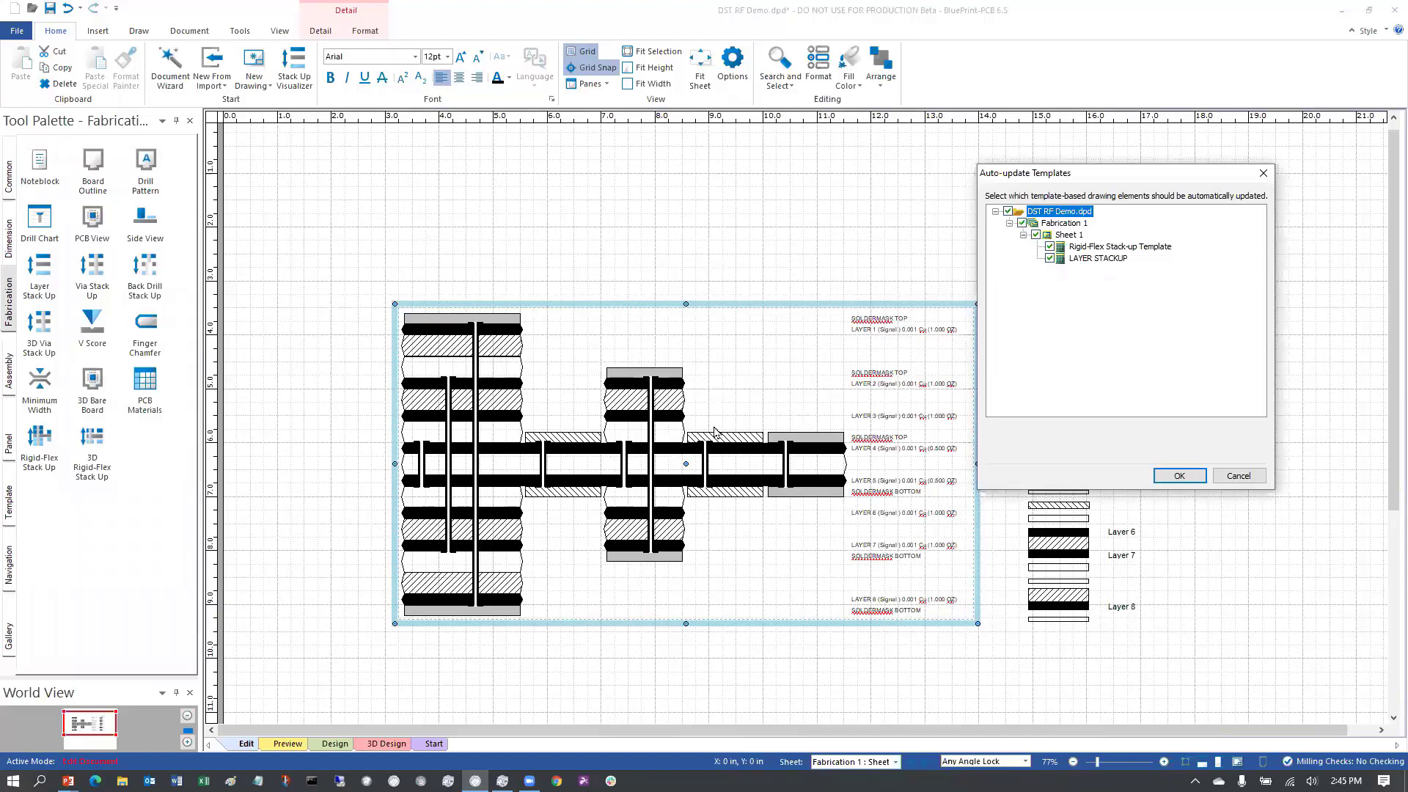
click(1179, 475)
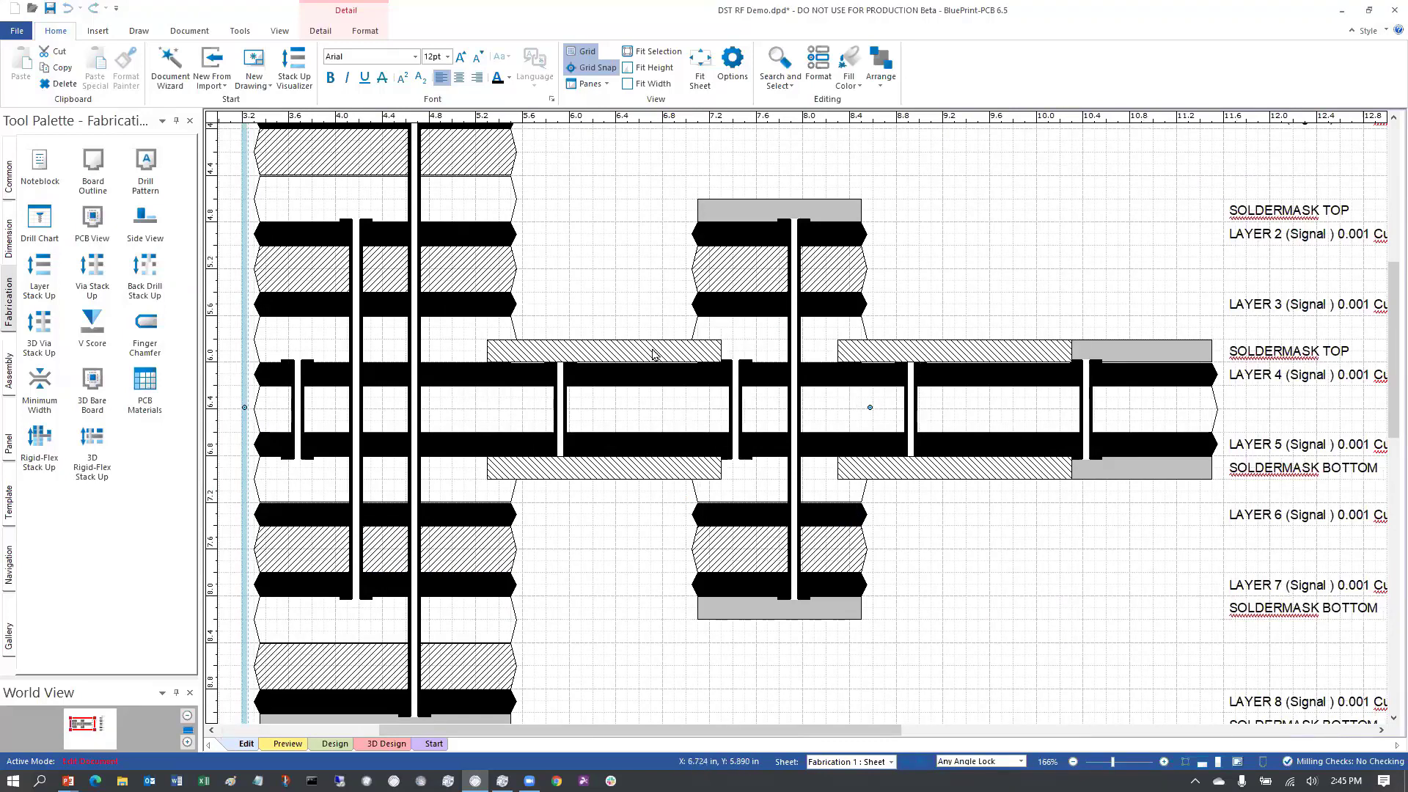
Step: Insert a 3D Rigid-Flex Stack Up detail on the sheet below the rigid-flex detail's layer notes
ctrl+scroll(719, 434, down, 3)
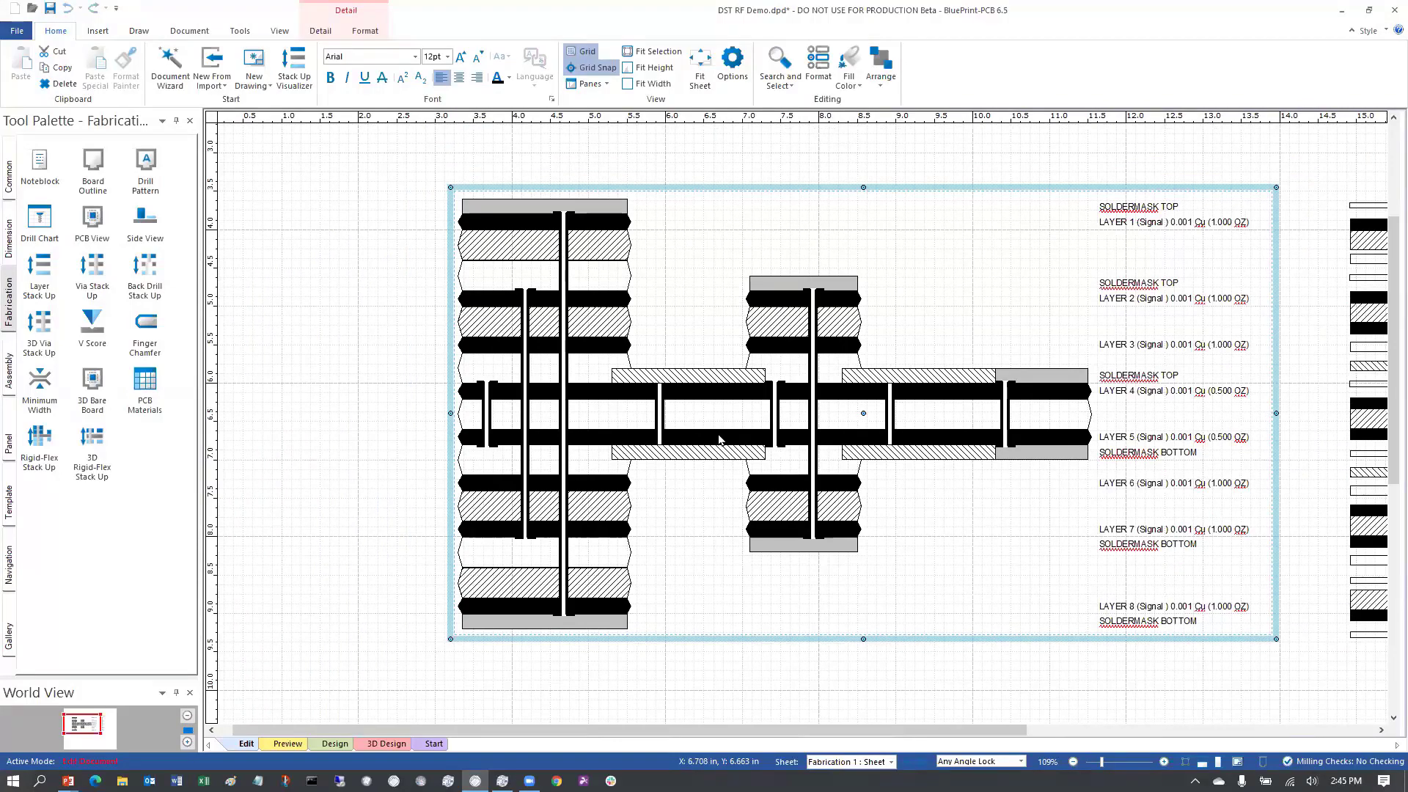
ctrl+scroll(821, 472, down, 5)
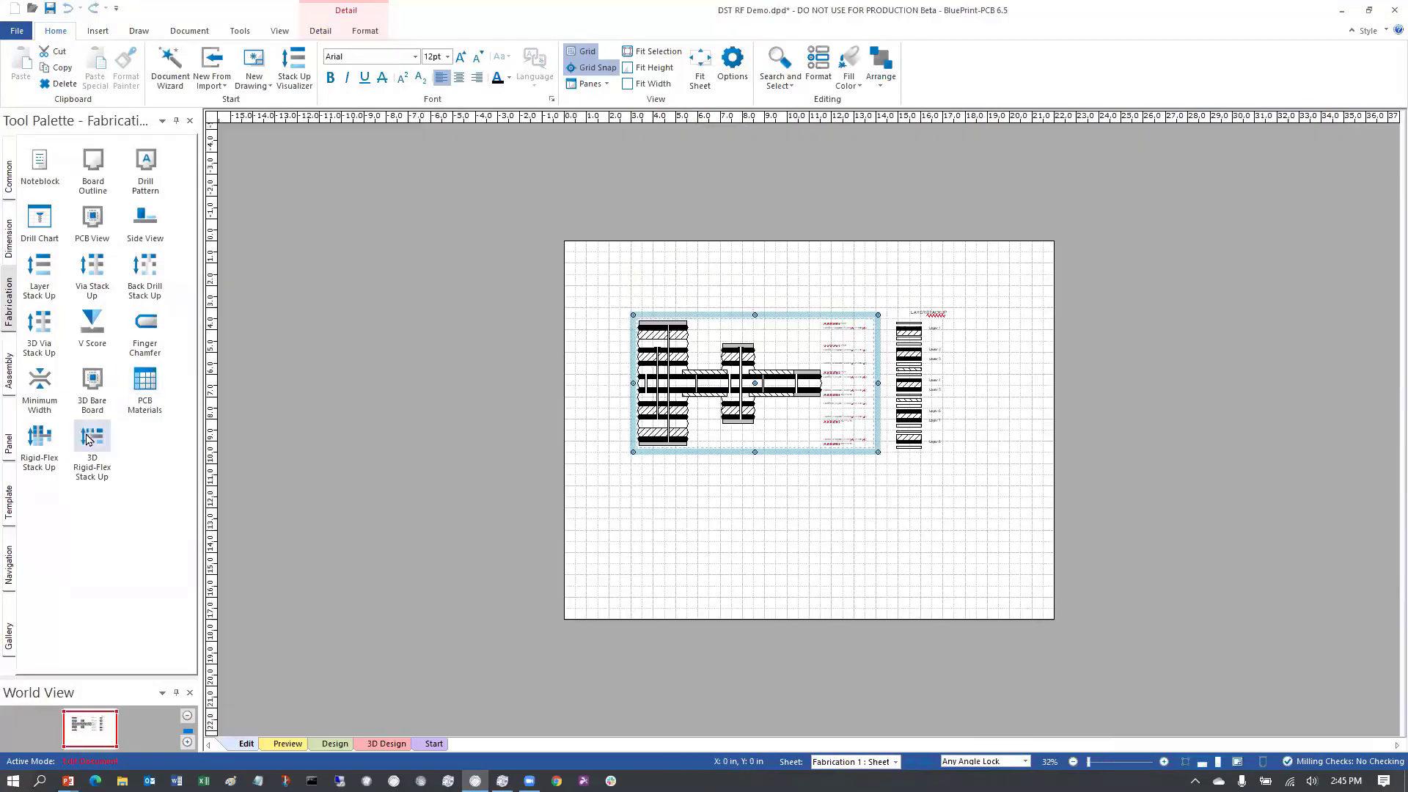
drag(91, 437, 797, 485)
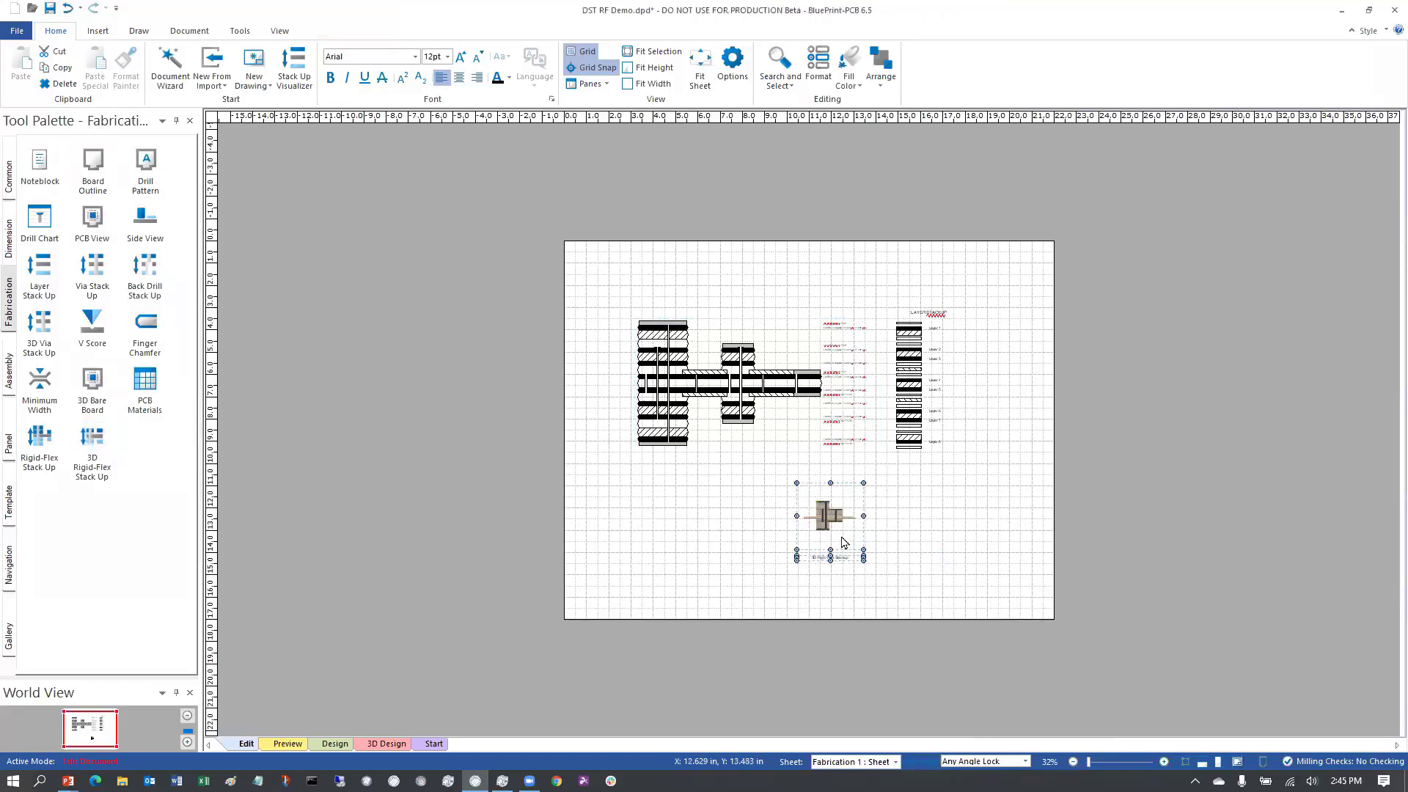
click(844, 482)
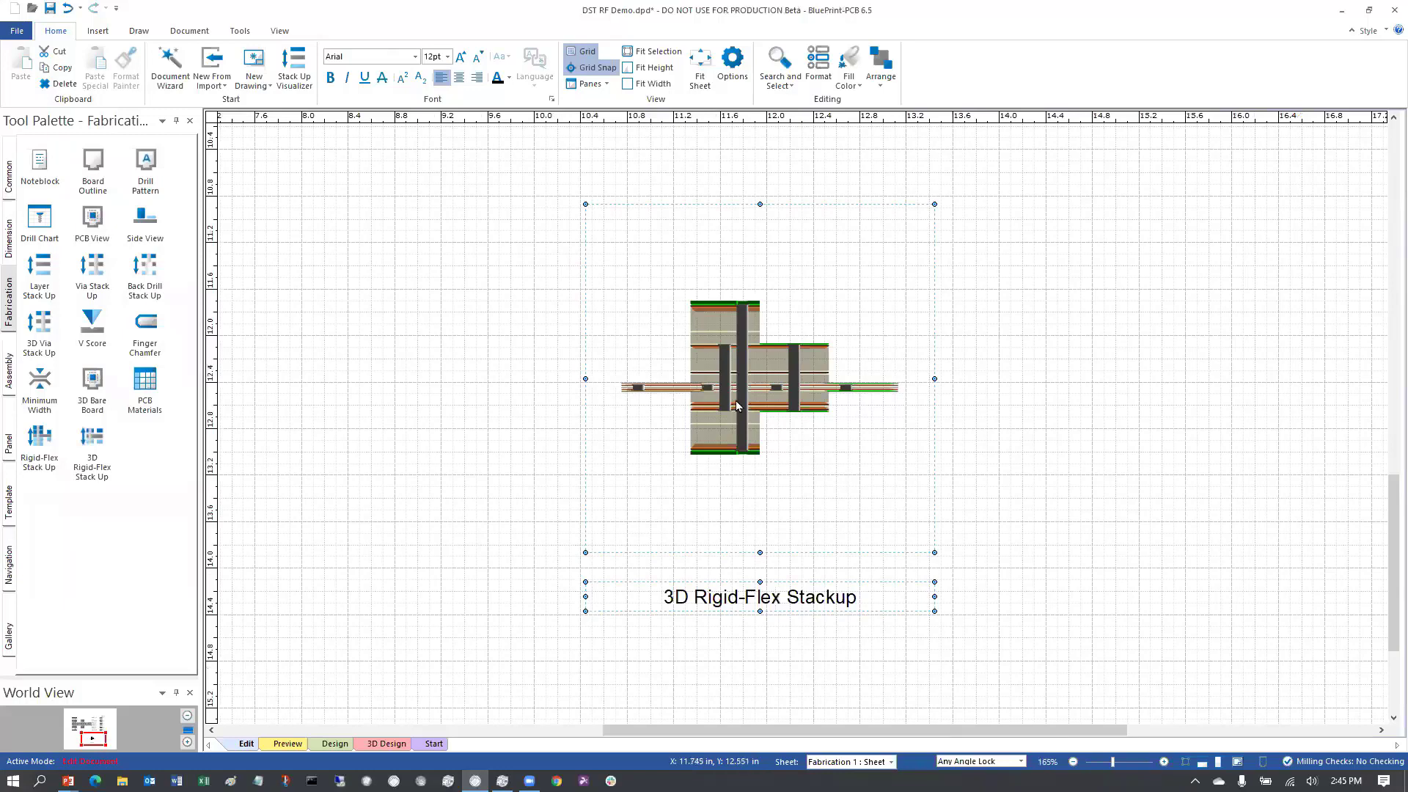
Step: Rotate the 3D Rigid-Flex Stackup detail's model to a tilted view that shows the top faces of its sections
right_click(737, 406)
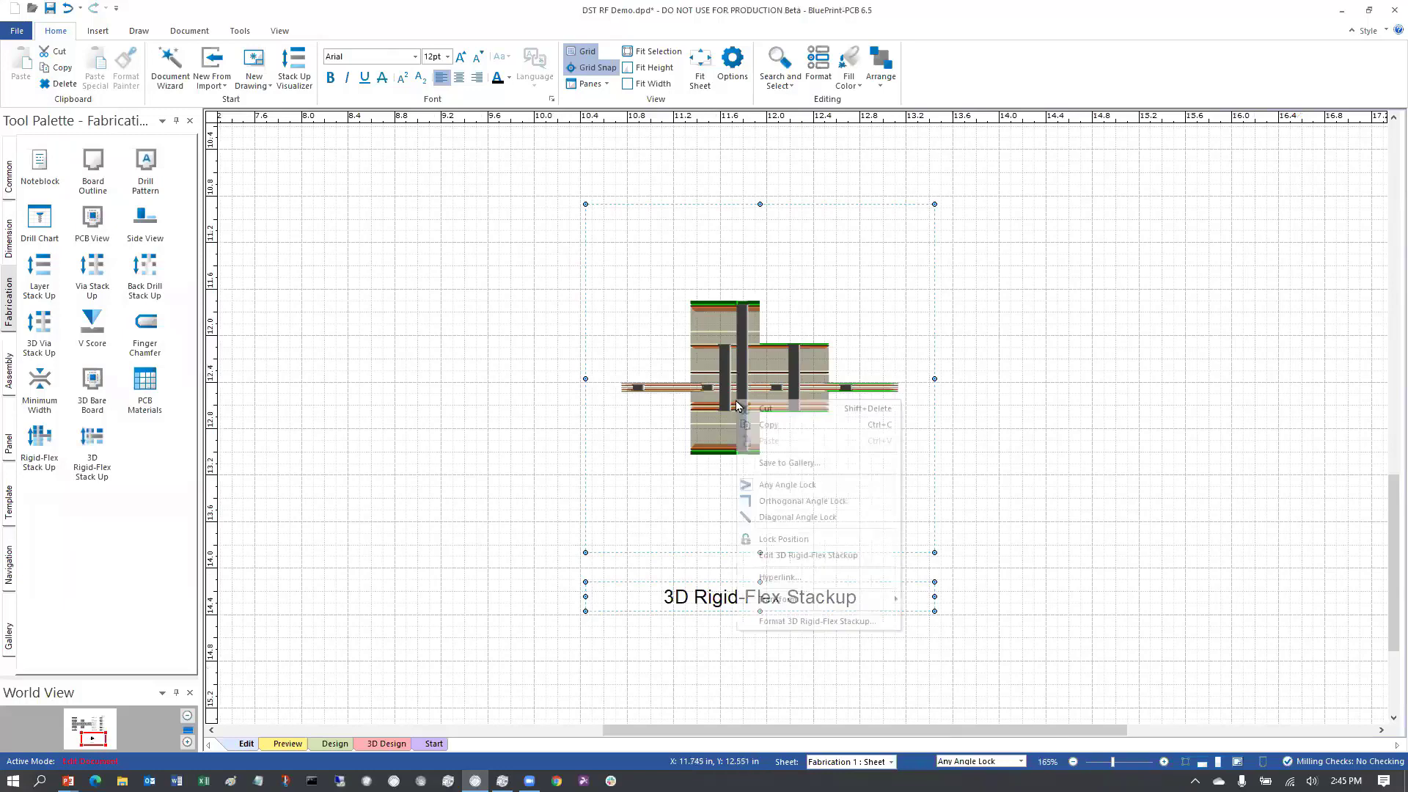
click(831, 556)
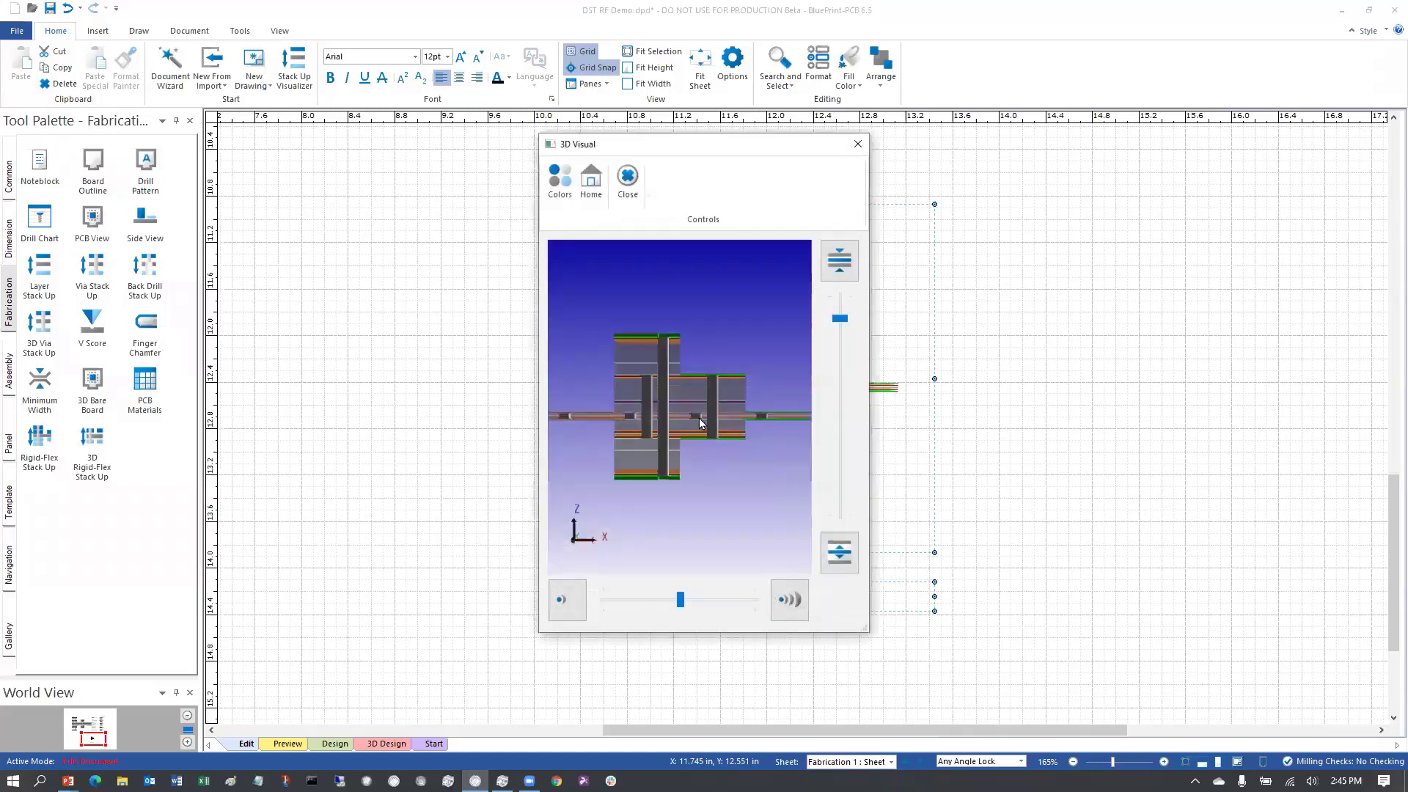
drag(703, 424, 661, 324)
click(627, 178)
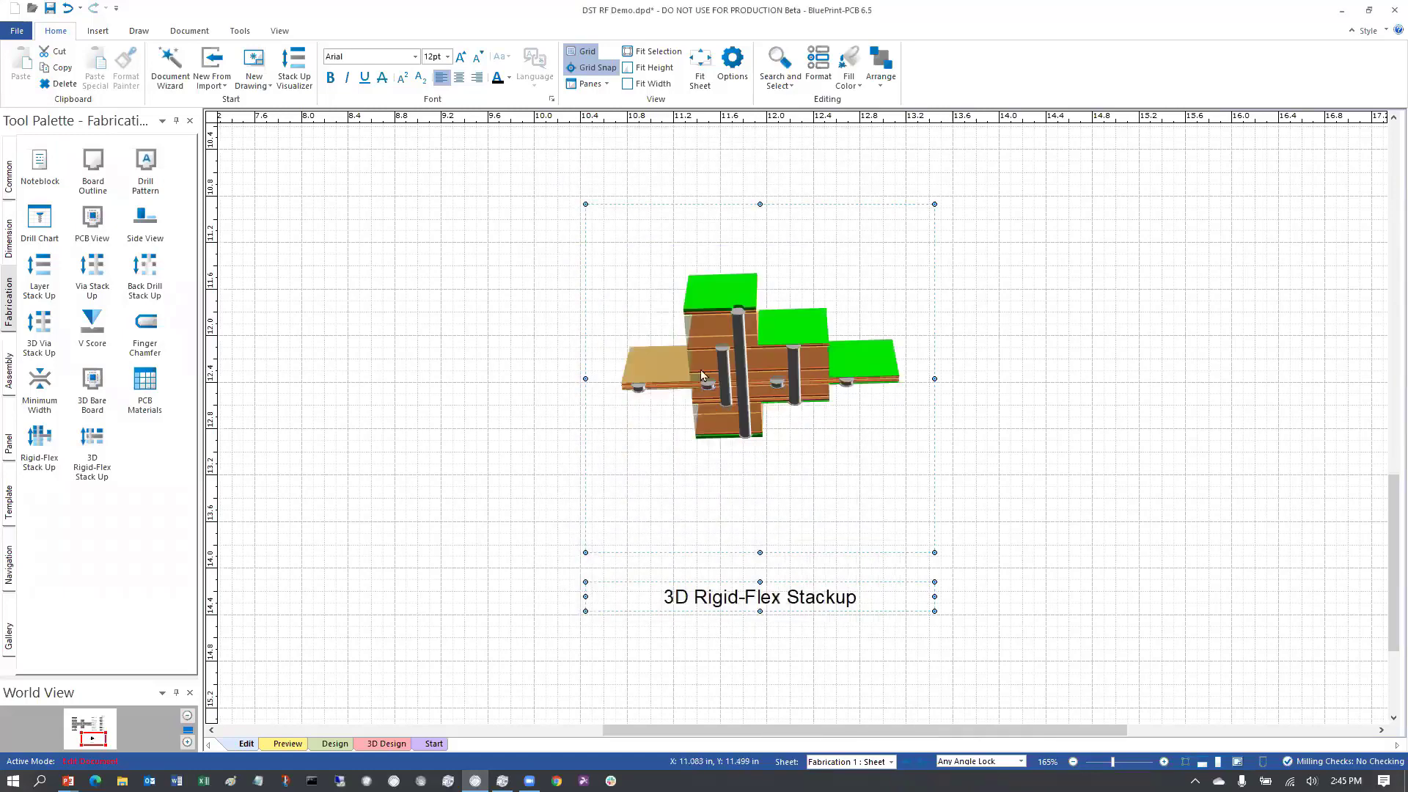
scroll(788, 431, down, 2)
scroll(785, 432, up, 3)
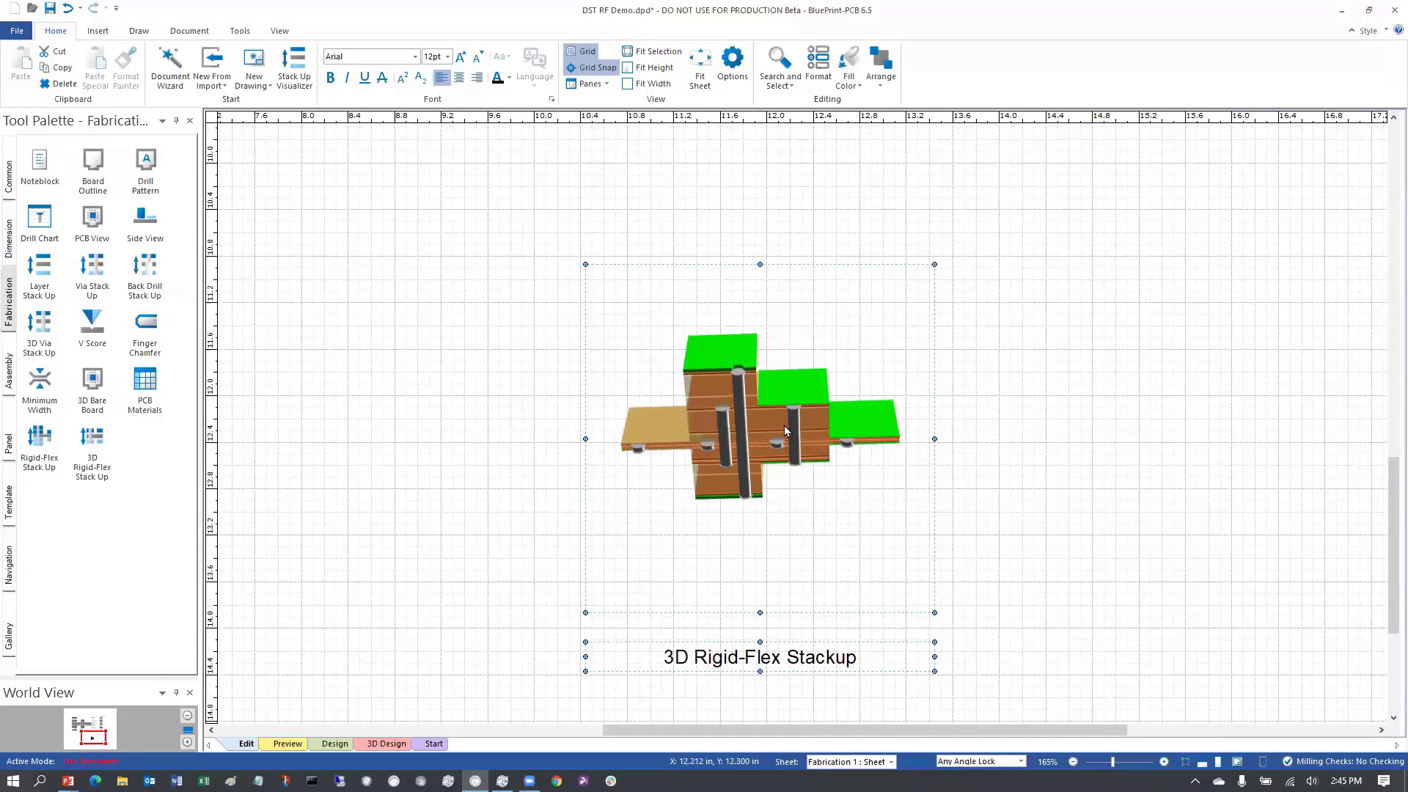
ctrl+scroll(785, 431, down, 3)
scroll(732, 396, up, 2)
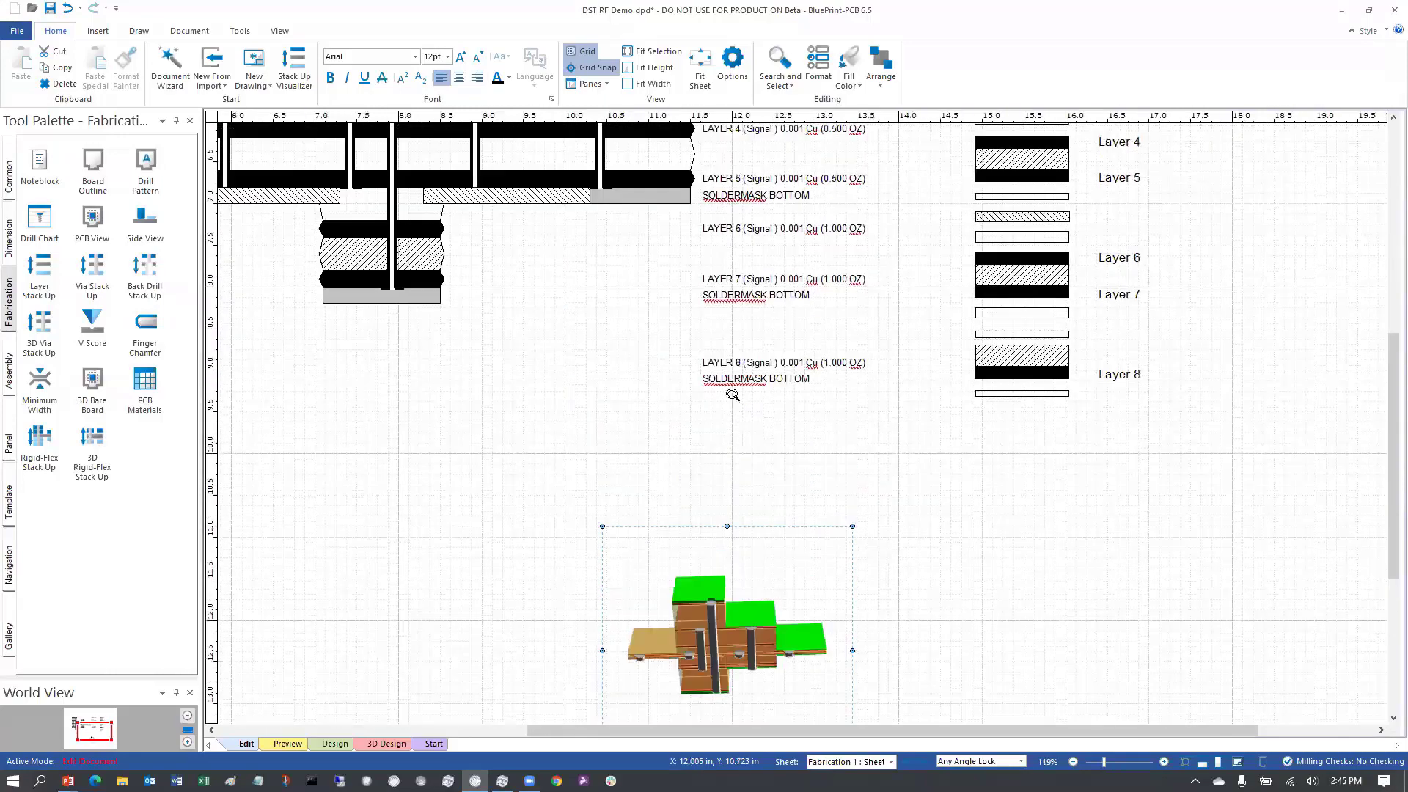
Step: Insert a PCB Materials table below the layer stackup detail, widen its Qty column, and position it beside the 3D Rigid-Flex Stackup detail
ctrl+scroll(732, 396, down, 2)
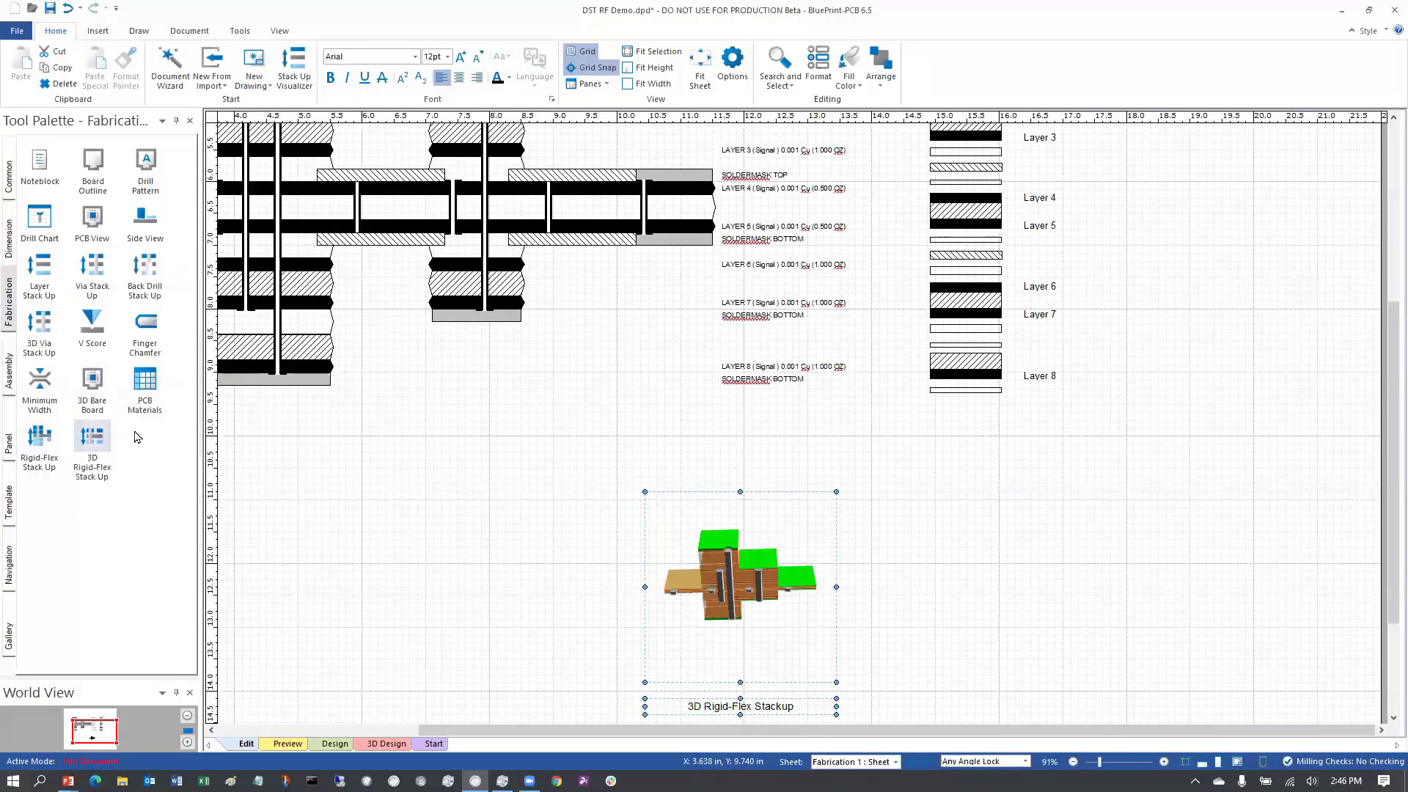
drag(148, 393, 1015, 447)
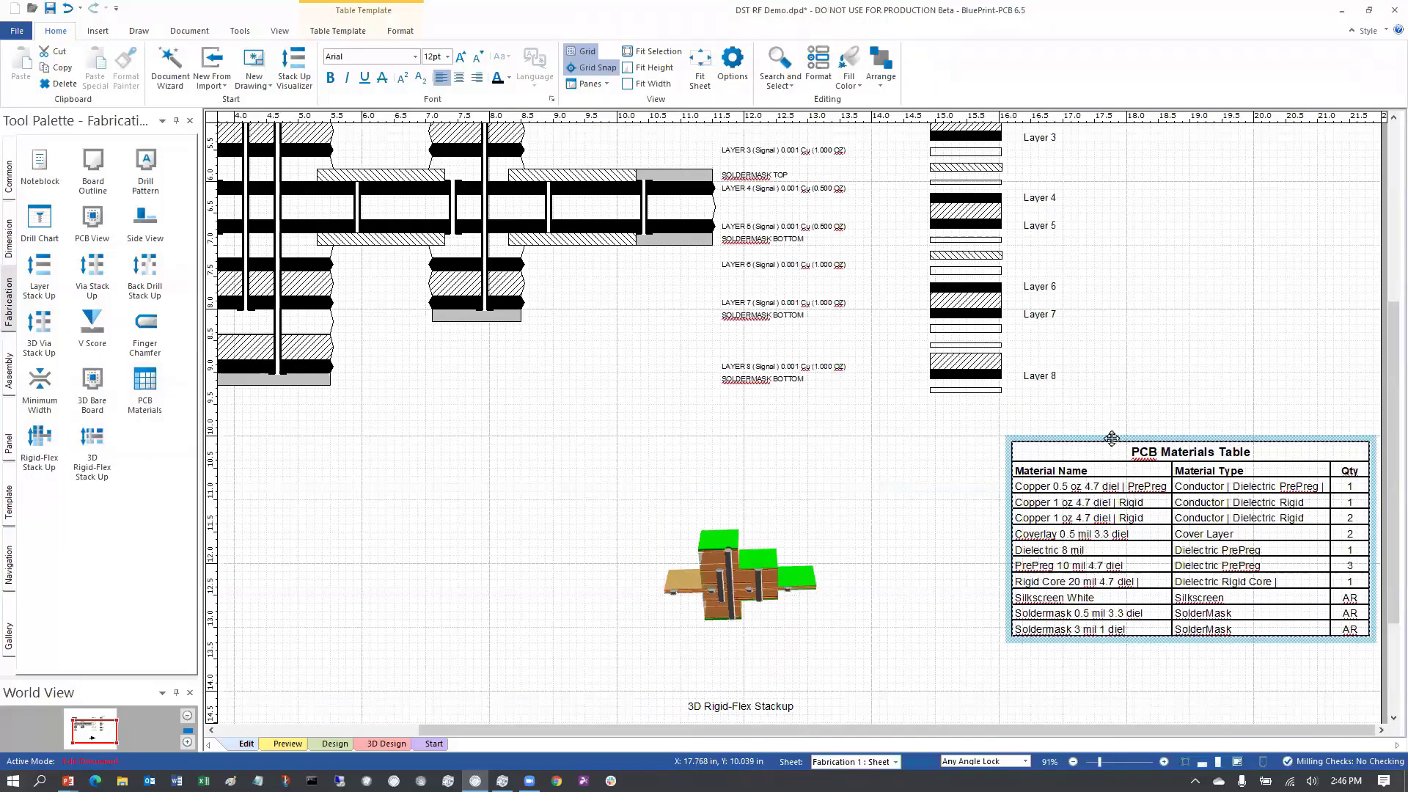
drag(1111, 438, 1051, 436)
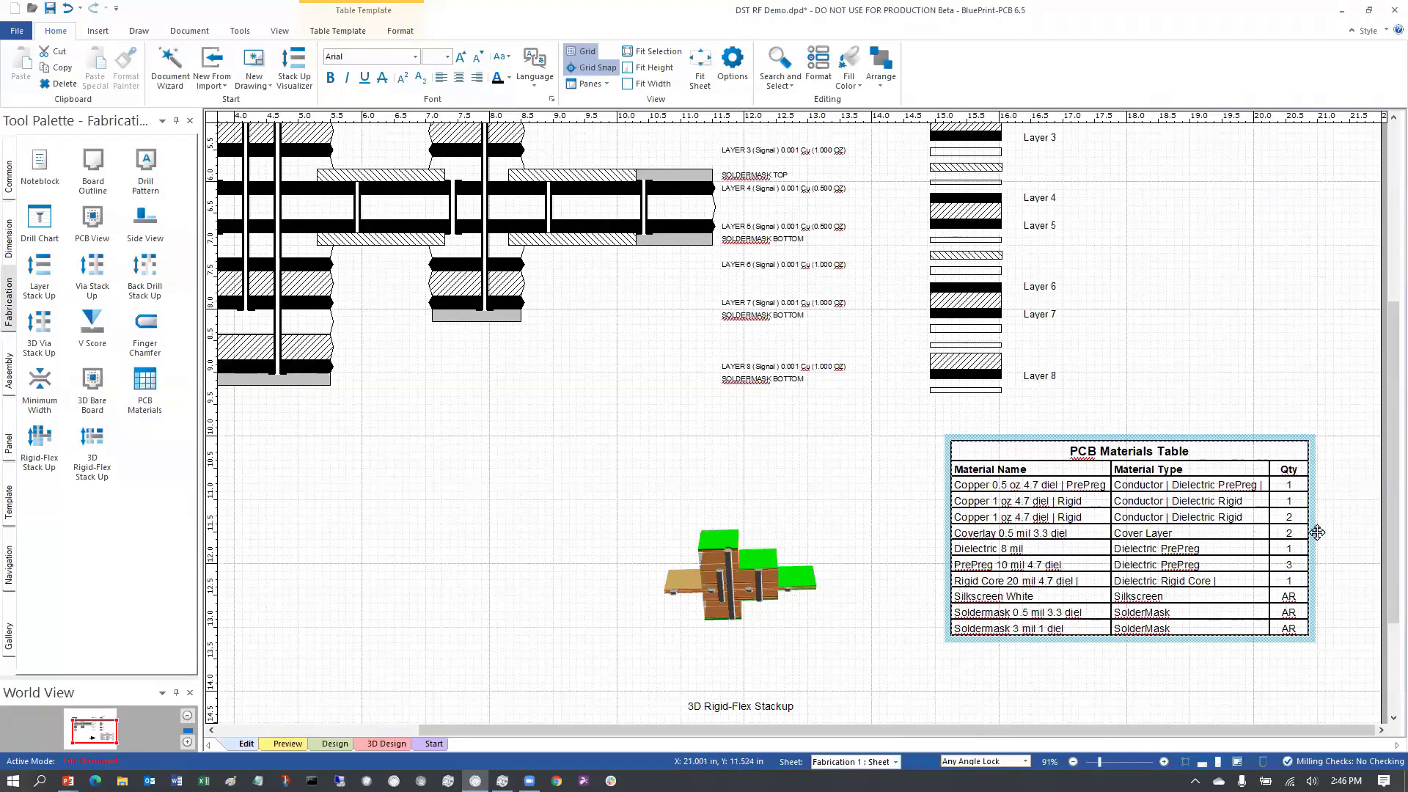
drag(1305, 533, 1338, 515)
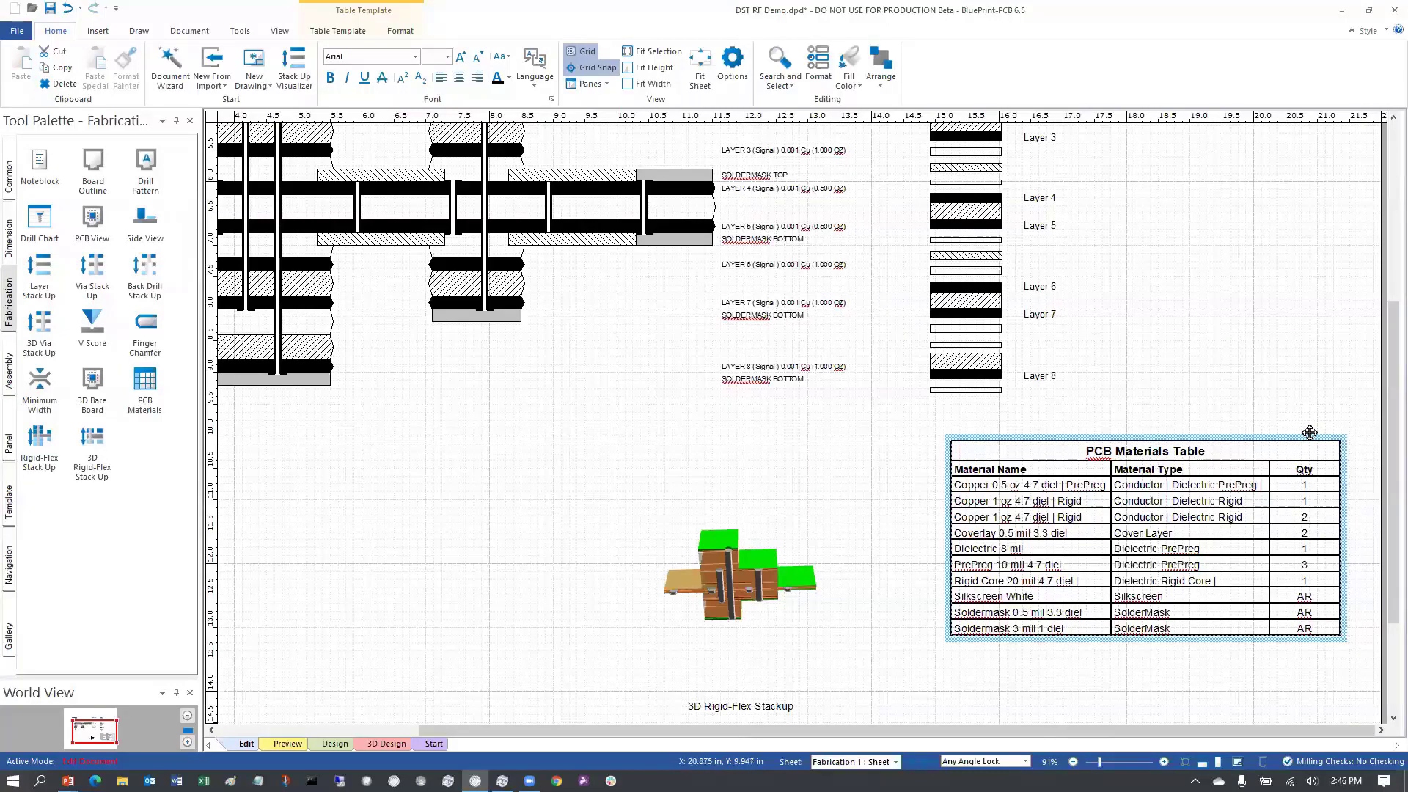
drag(1309, 432, 1238, 456)
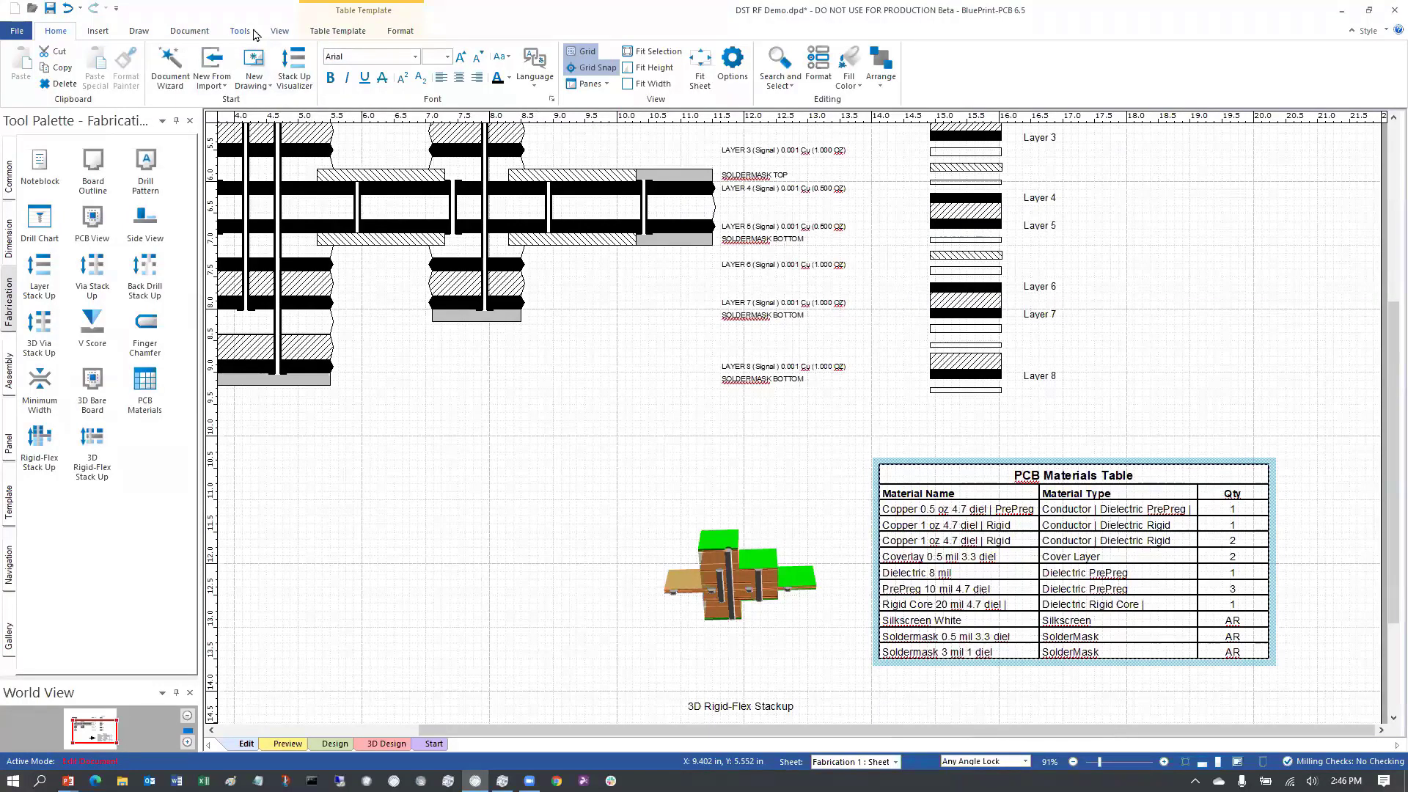
Step: Review the material data in the LayerMaterials data table, including the tolerance, loss tangent, thickness and dielectric constant columns
click(252, 33)
click(77, 69)
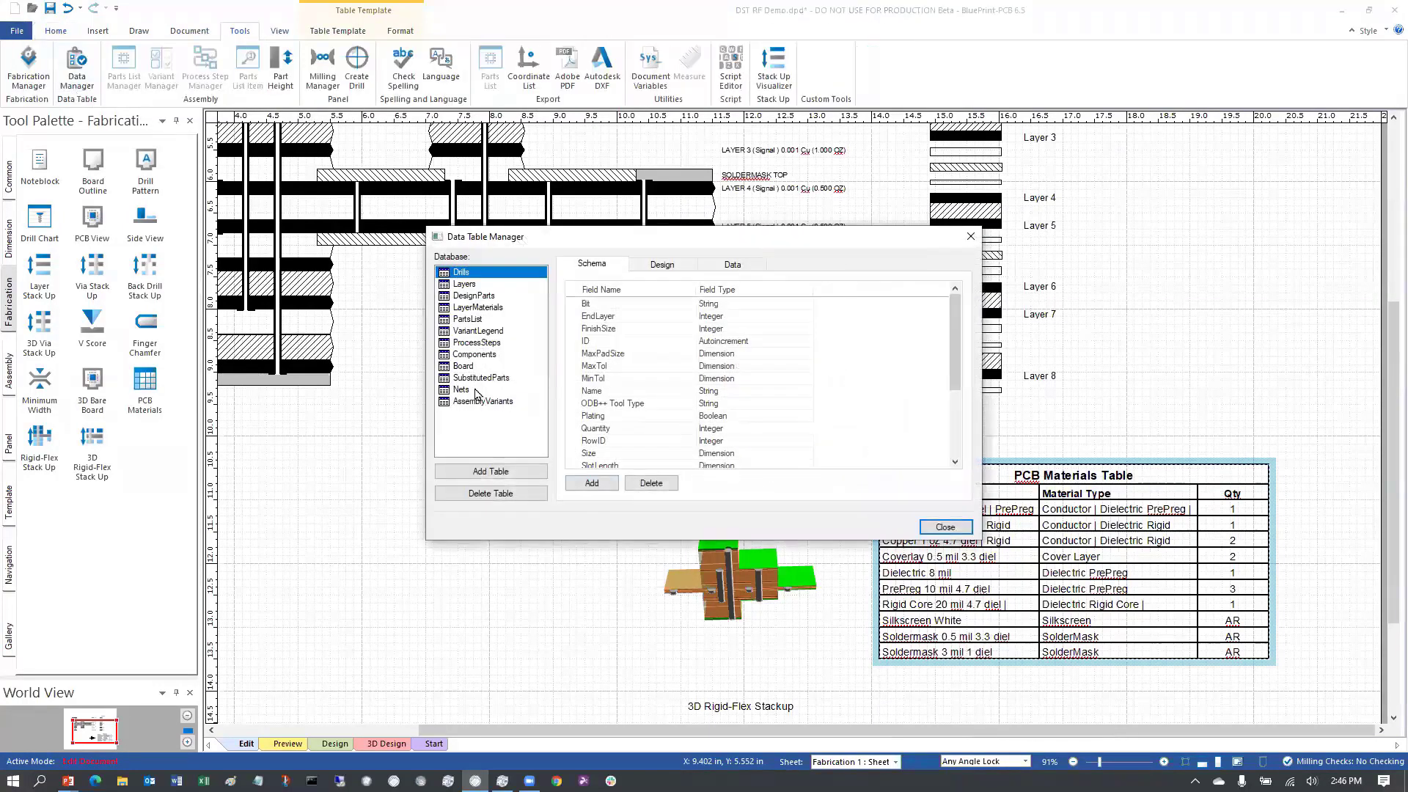
click(475, 308)
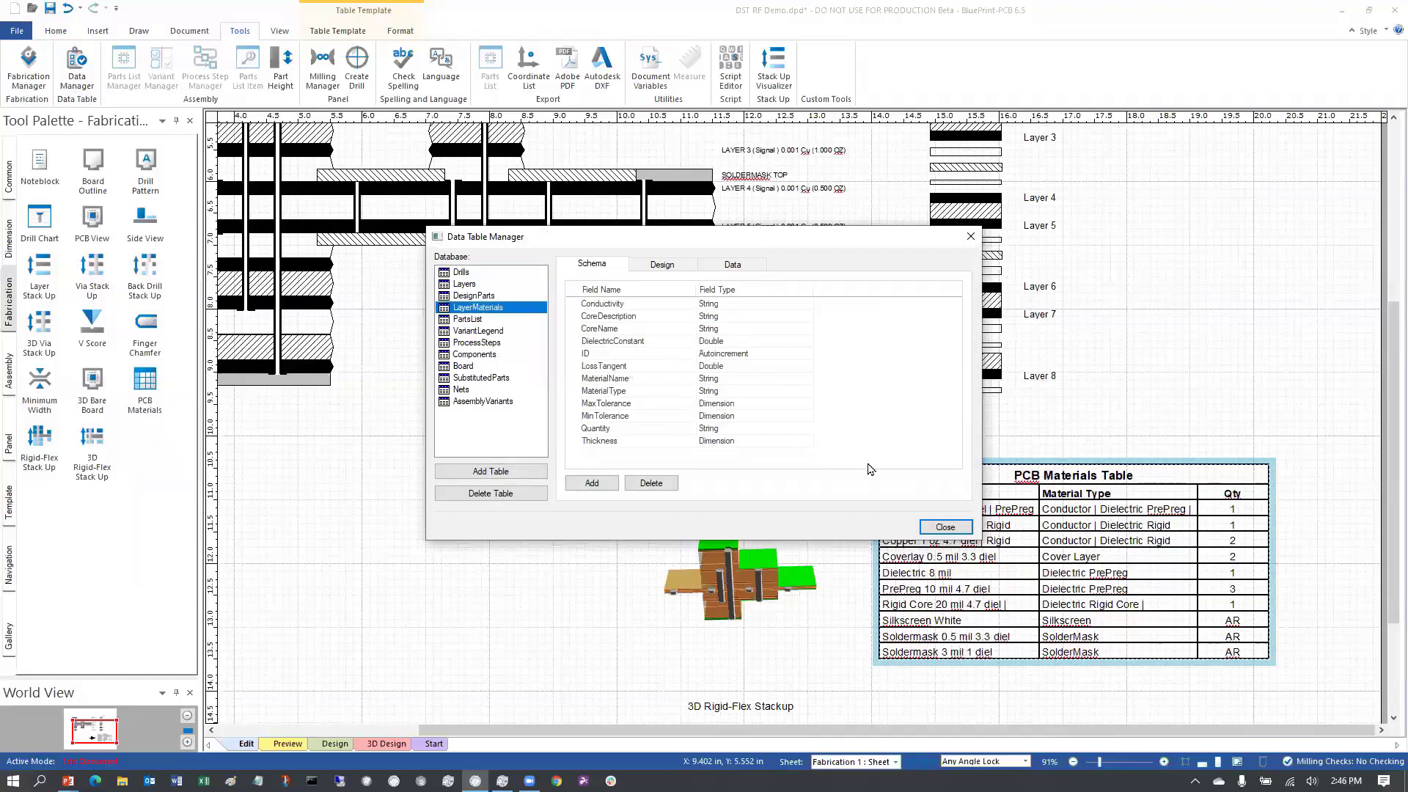
click(741, 265)
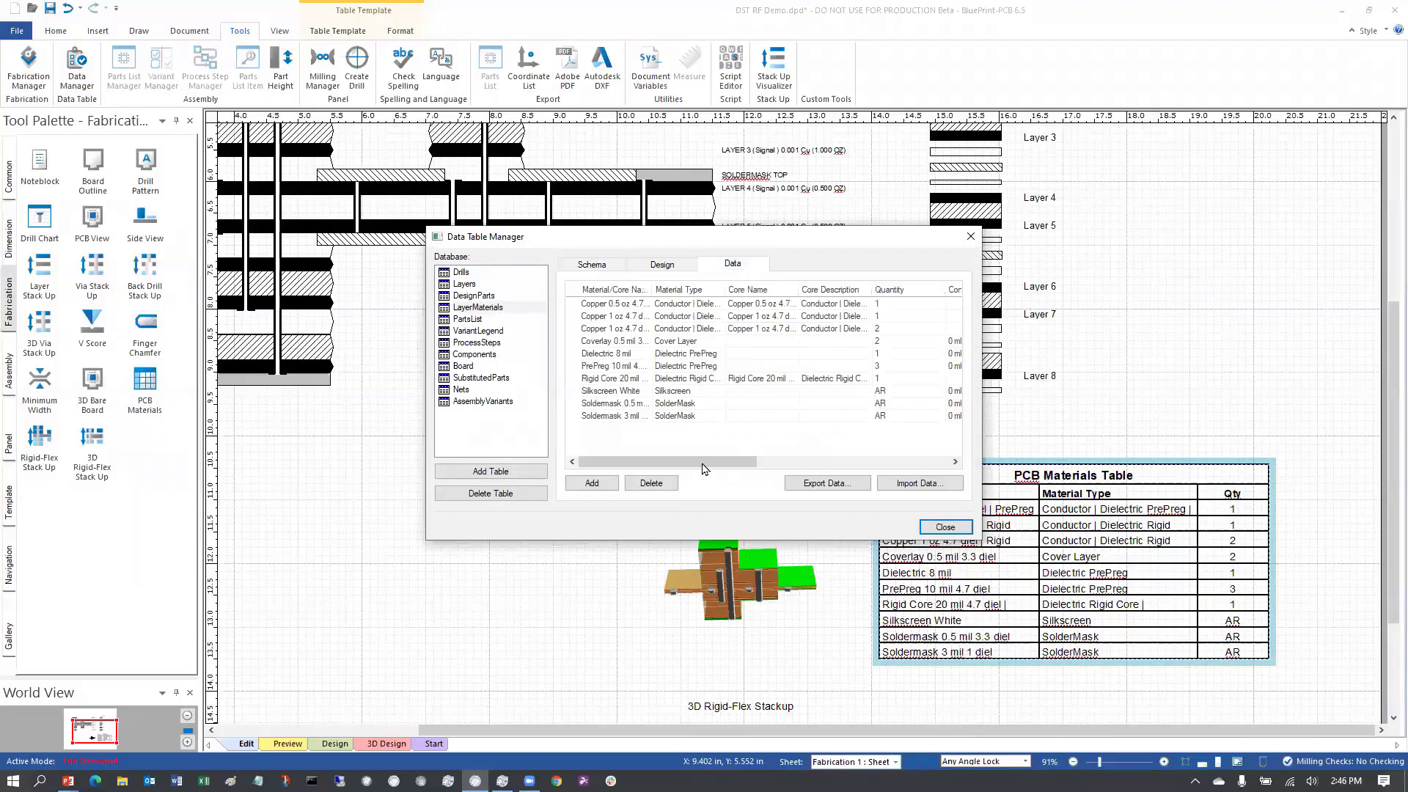
drag(706, 463, 946, 476)
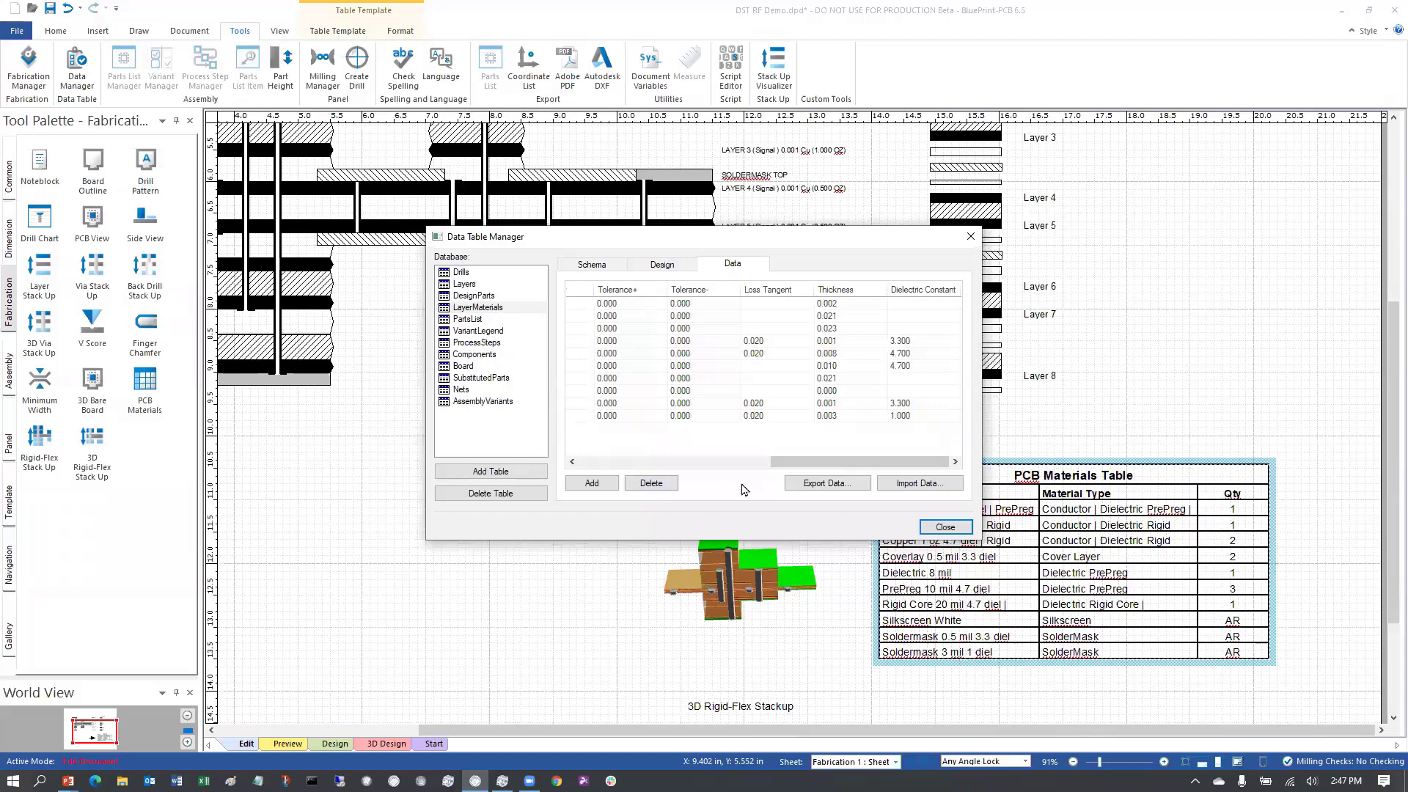
click(945, 527)
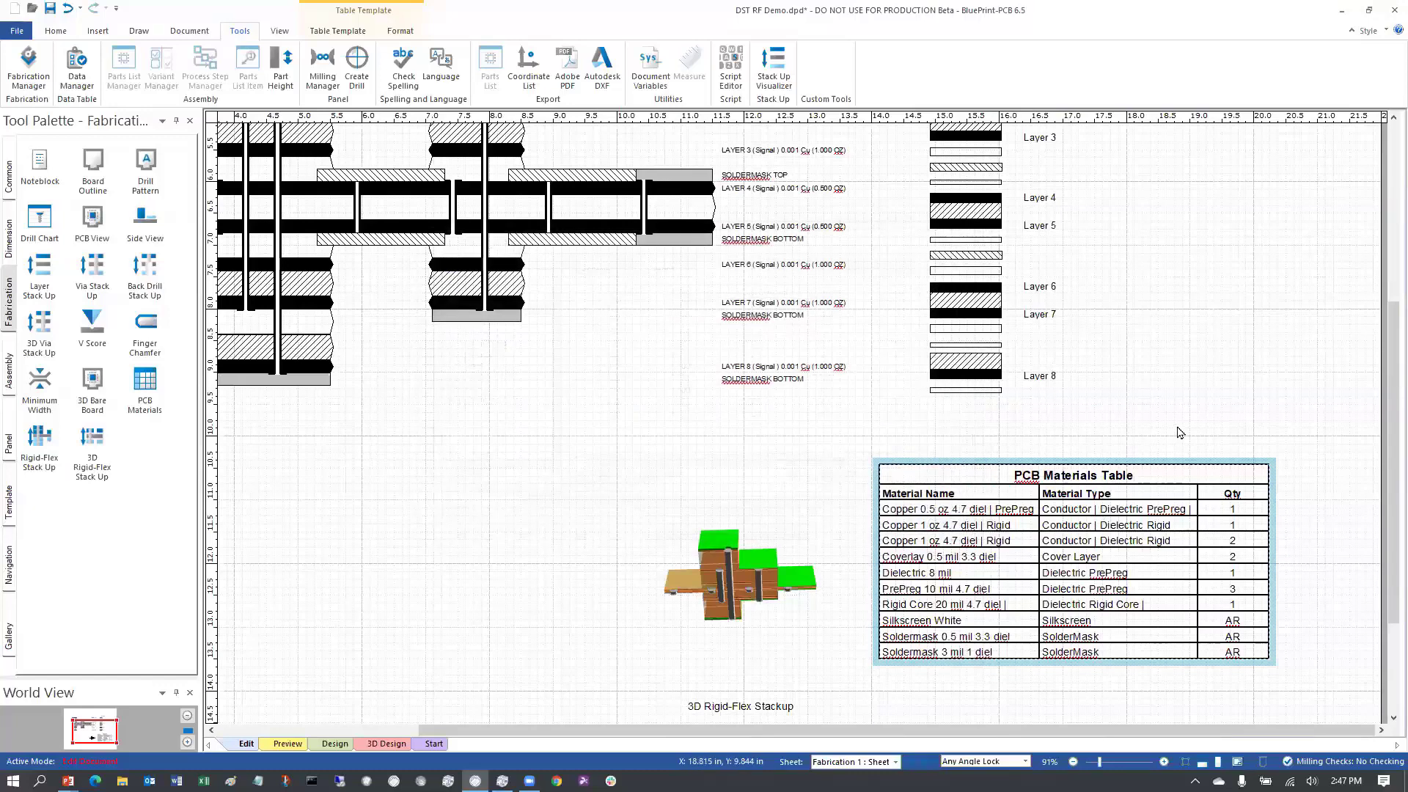
Step: Add a new assembly drawing to the document
ctrl+scroll(659, 390, down, 5)
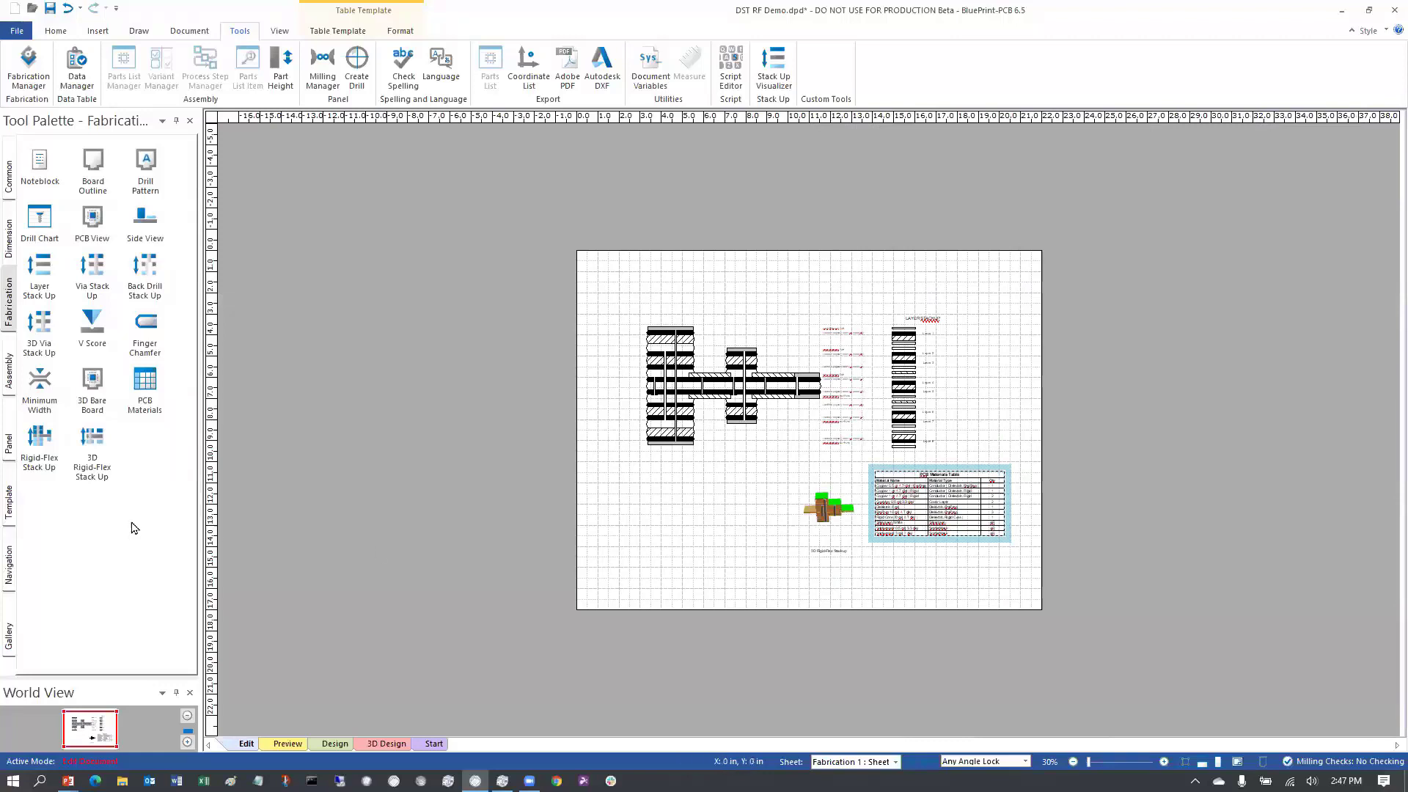
click(53, 30)
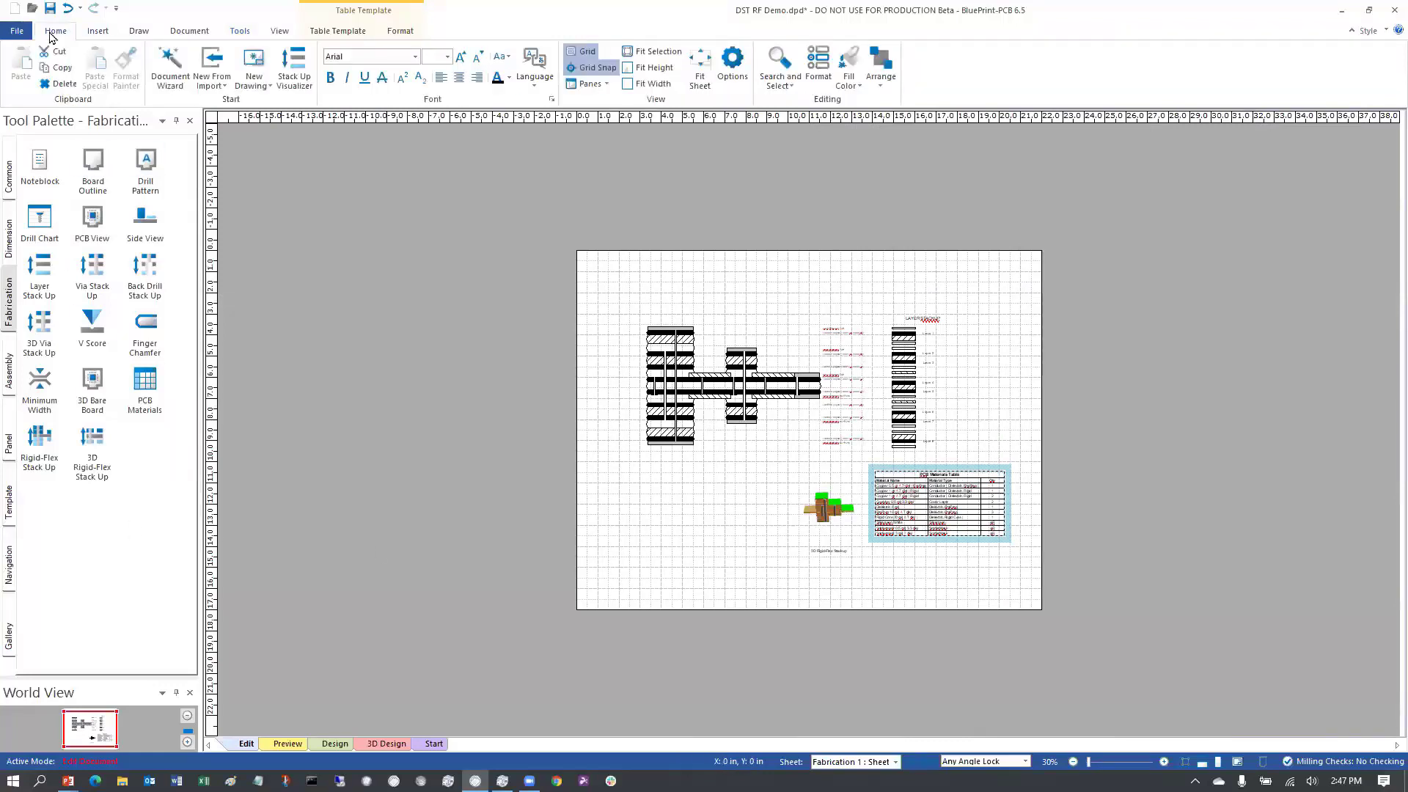
click(137, 31)
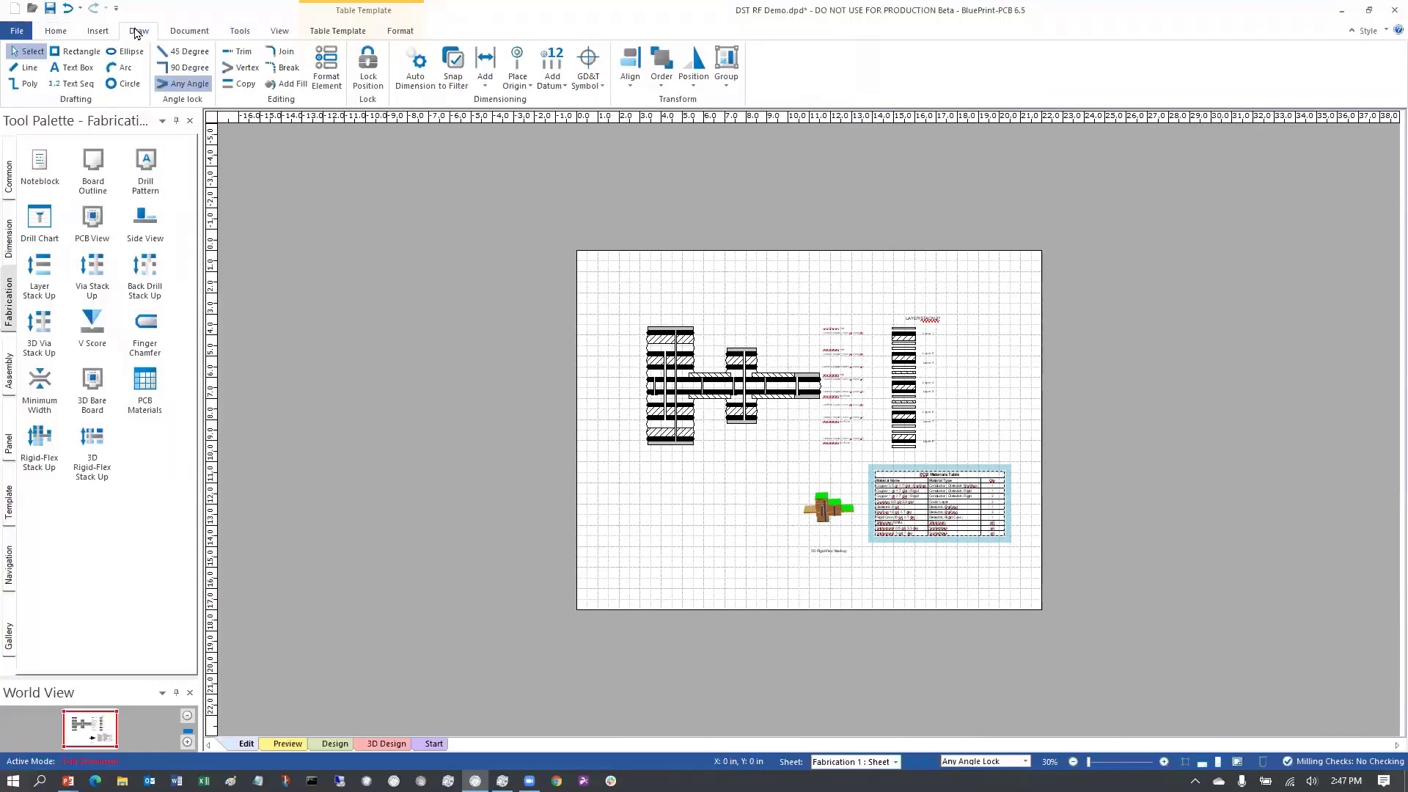
click(184, 32)
click(26, 81)
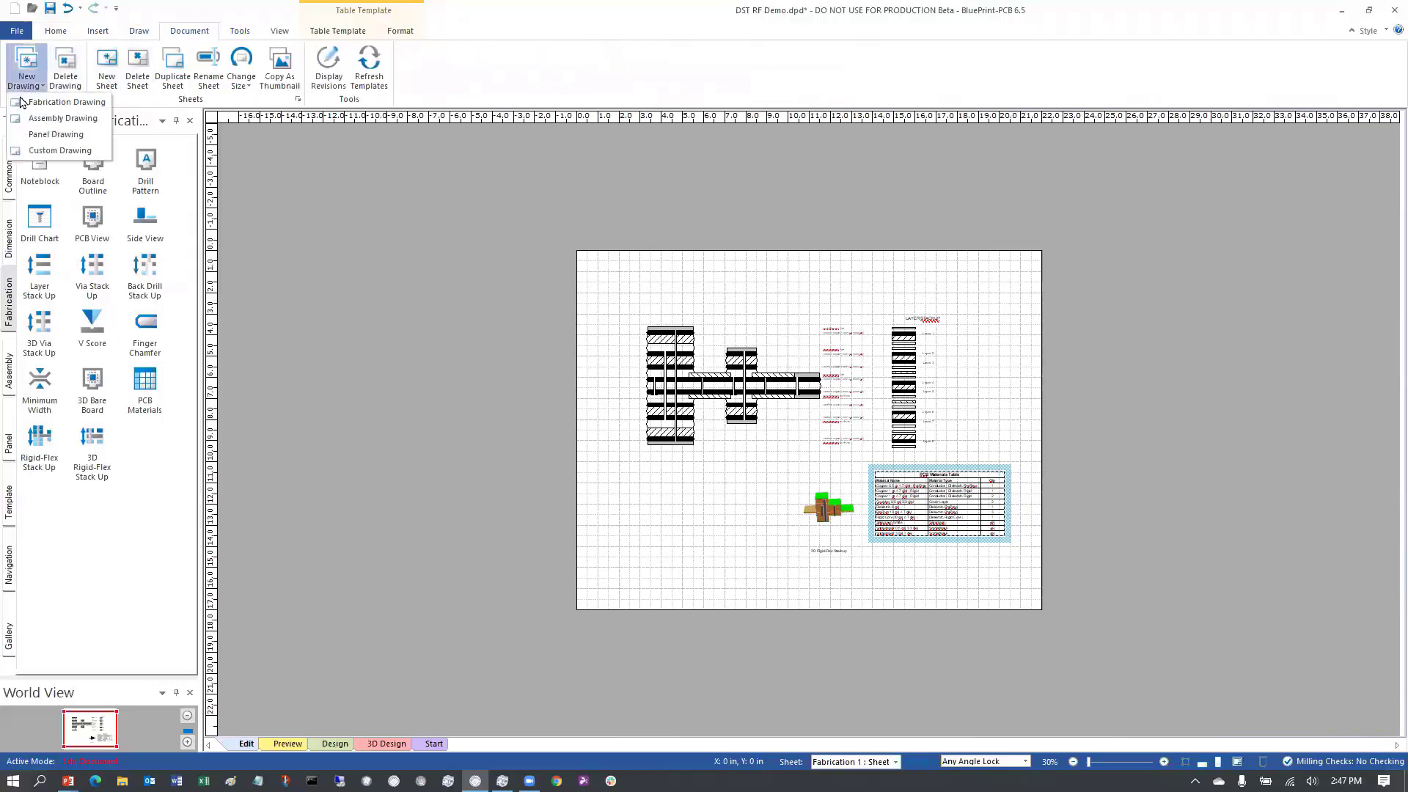
click(59, 118)
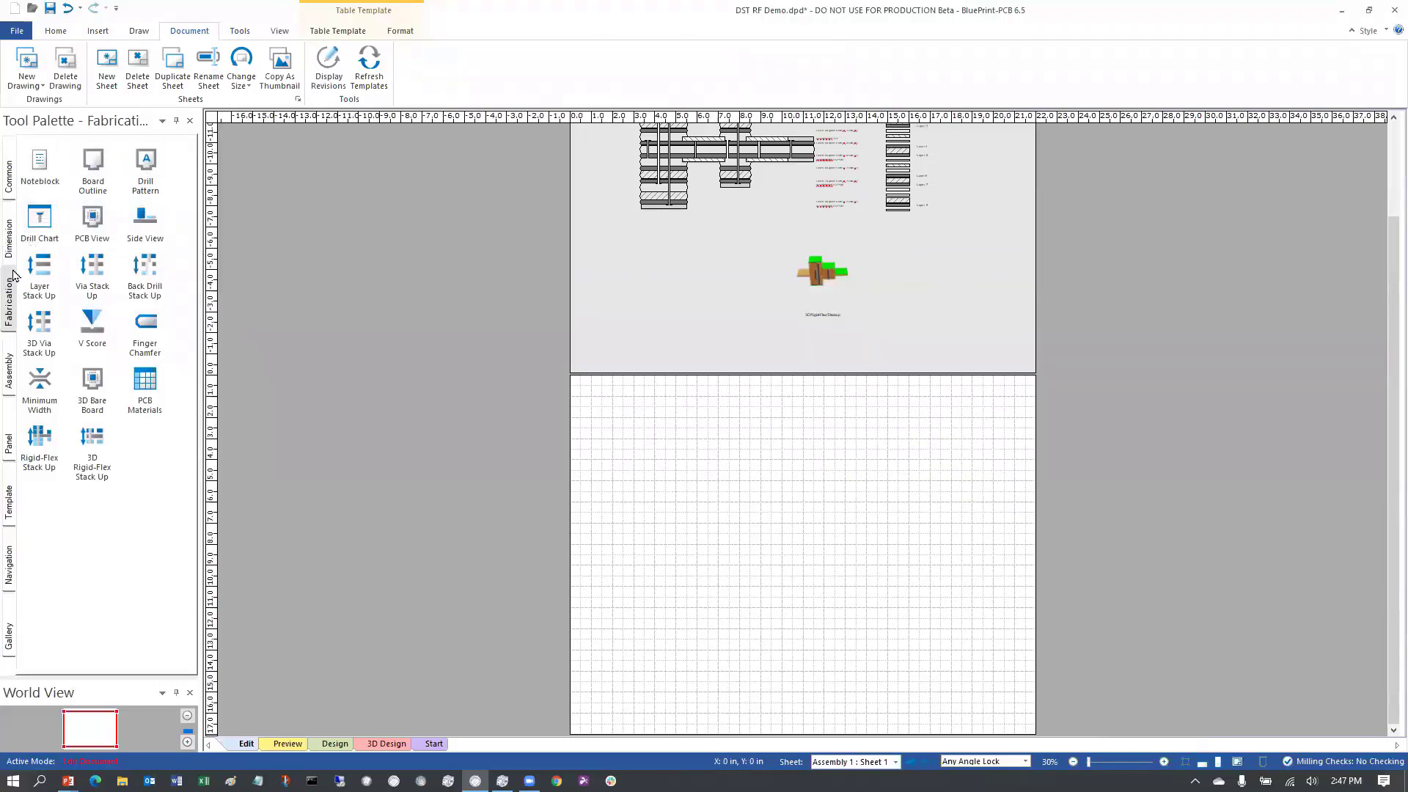
Step: Place a top-side assembly view of the board on the new assembly sheet
click(6, 373)
drag(93, 161, 671, 506)
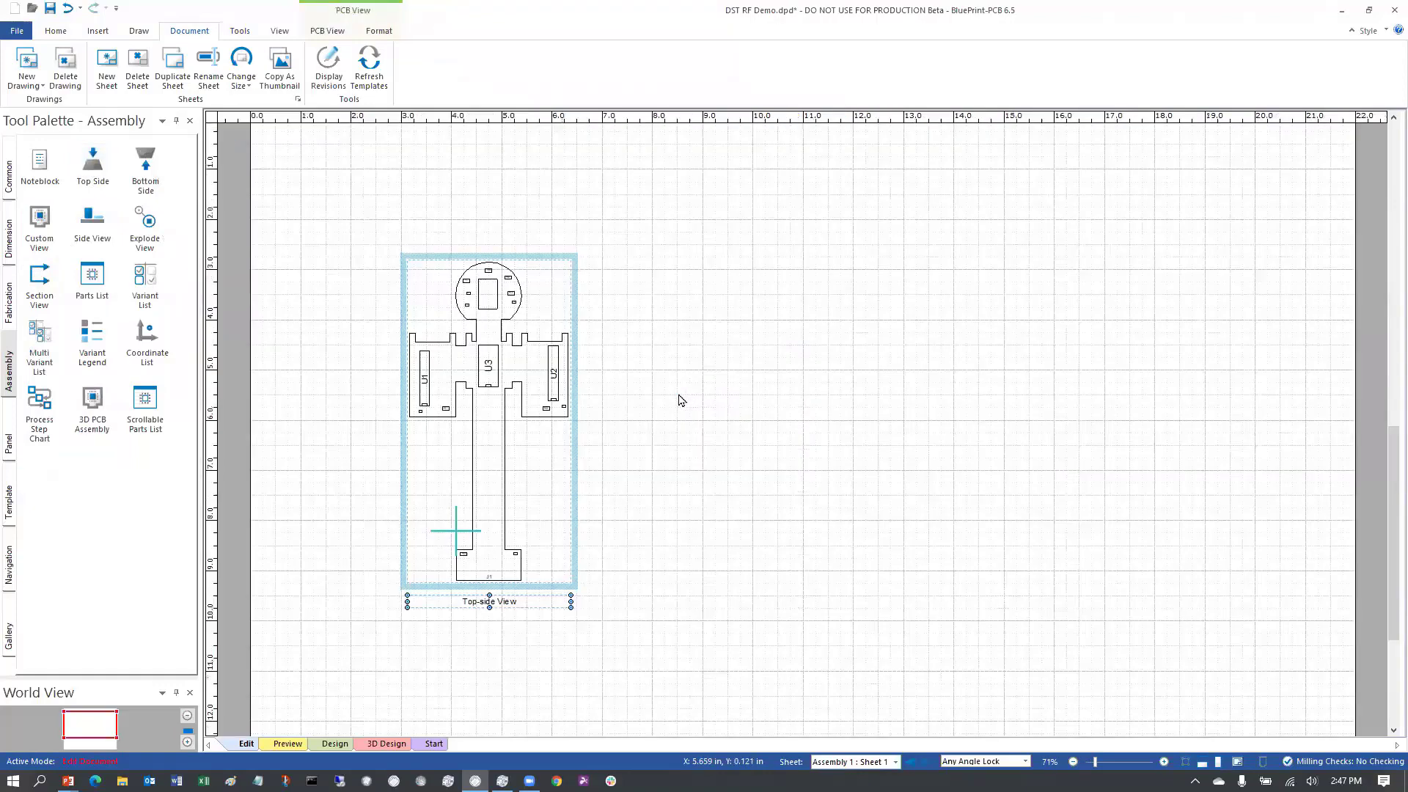
click(690, 396)
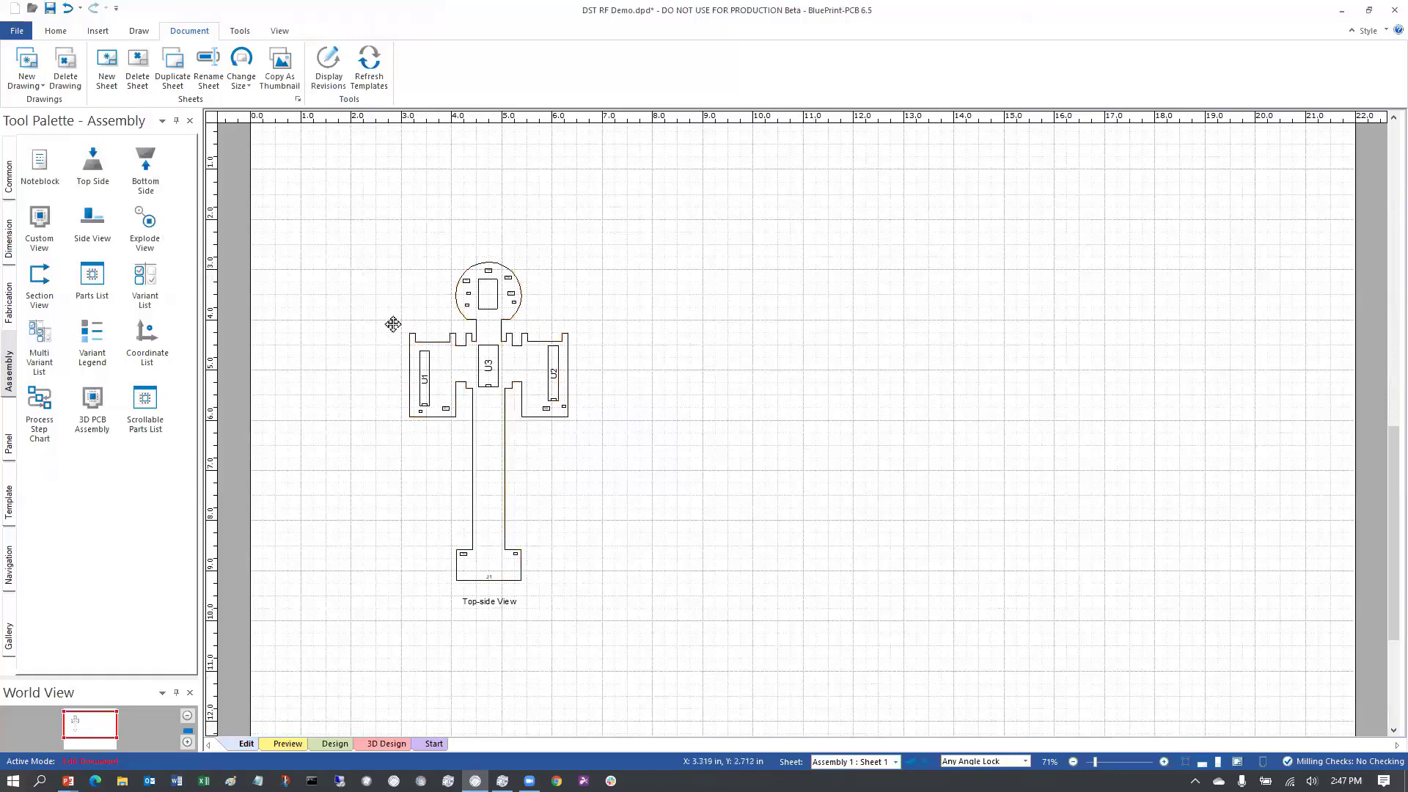
Step: In the top-side view's advanced PCB CAD data, hide all layers except signal_1 and preview the result
click(518, 387)
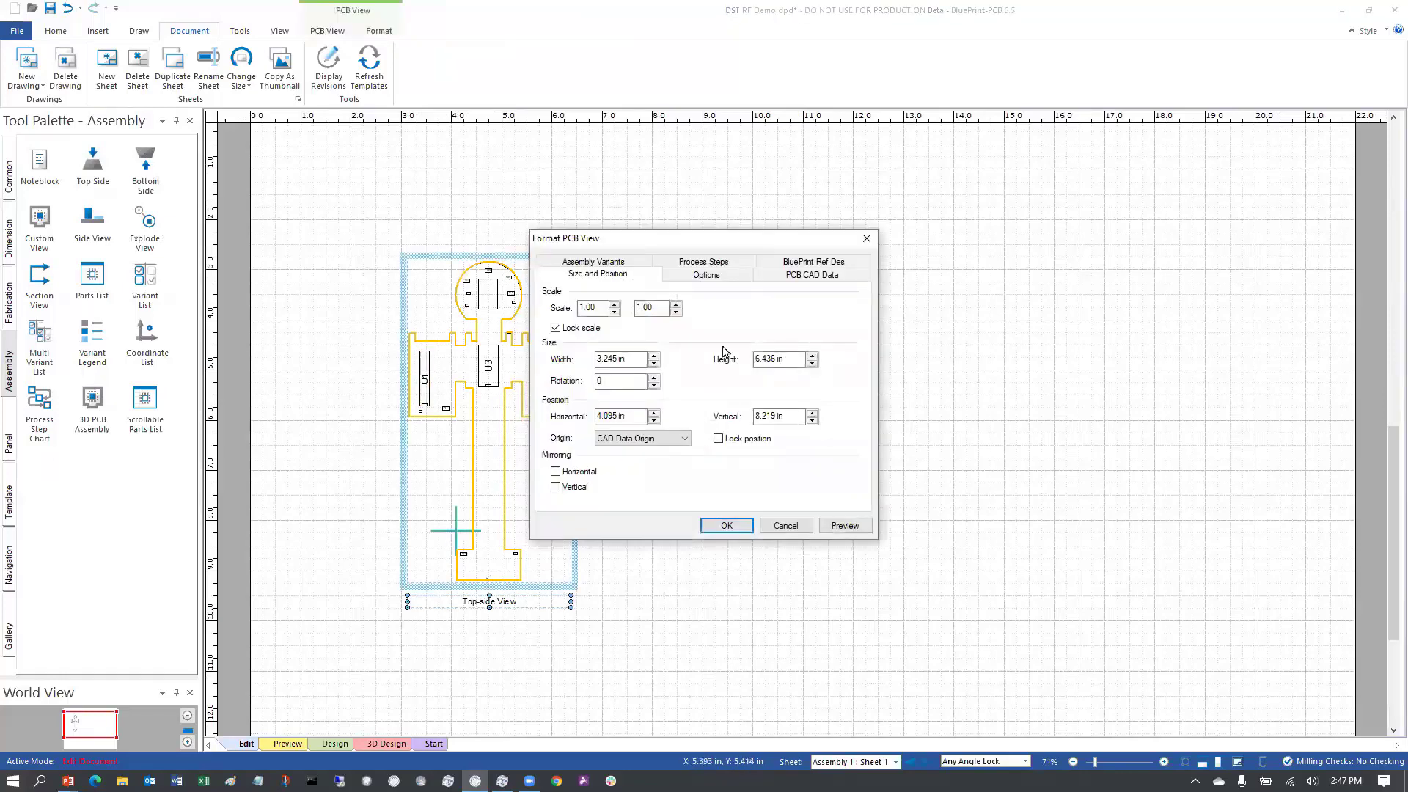
click(798, 277)
click(680, 498)
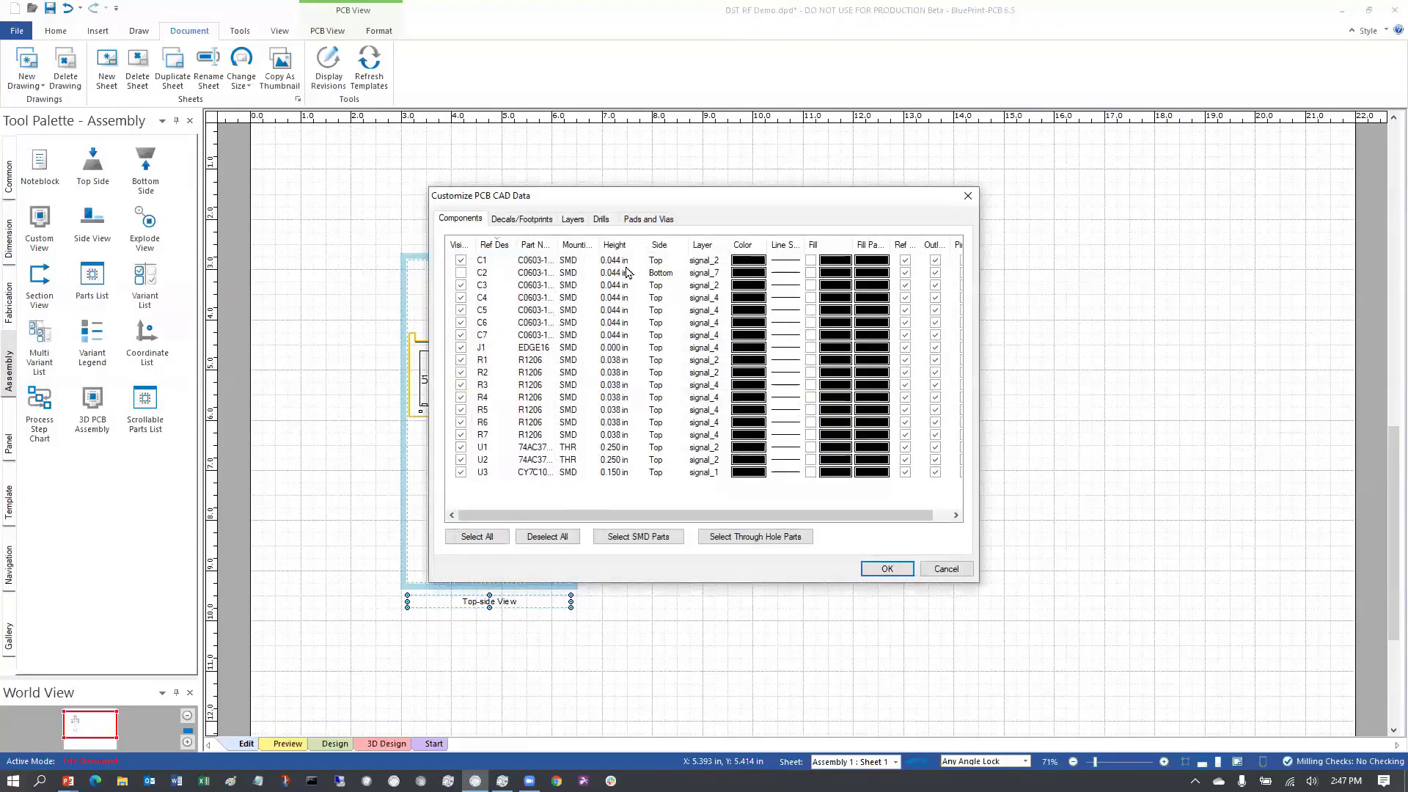
click(572, 218)
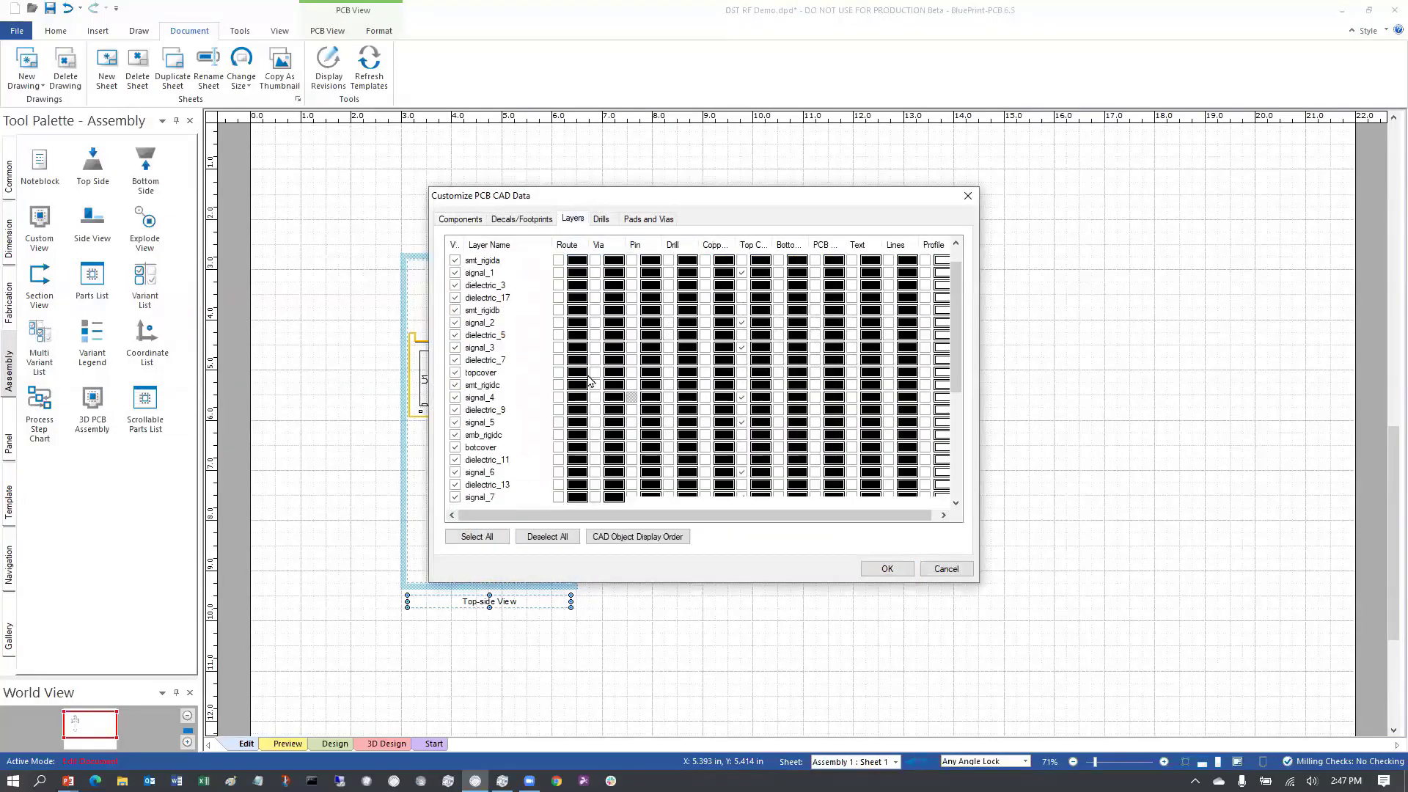
scroll(487, 279, down, 6)
click(477, 536)
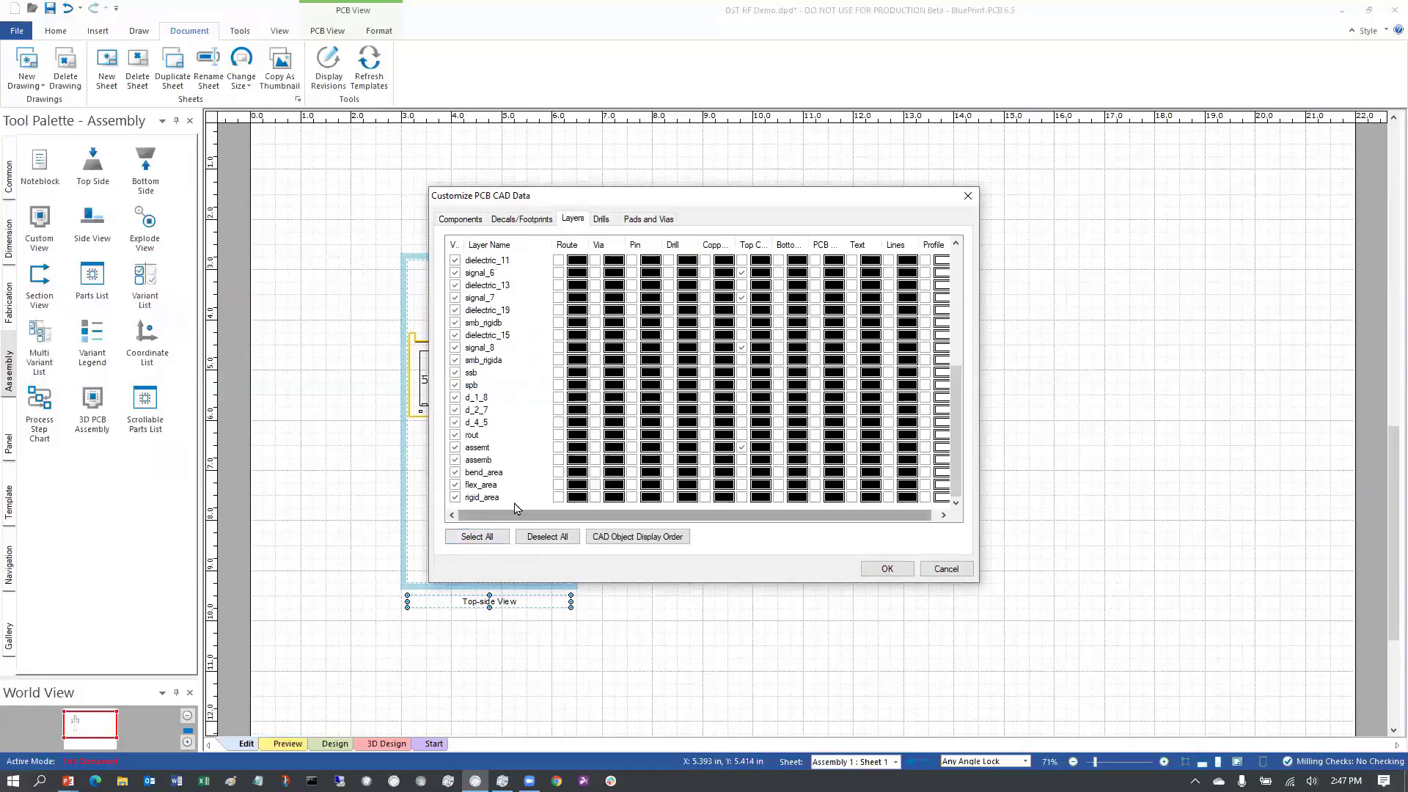
click(515, 460)
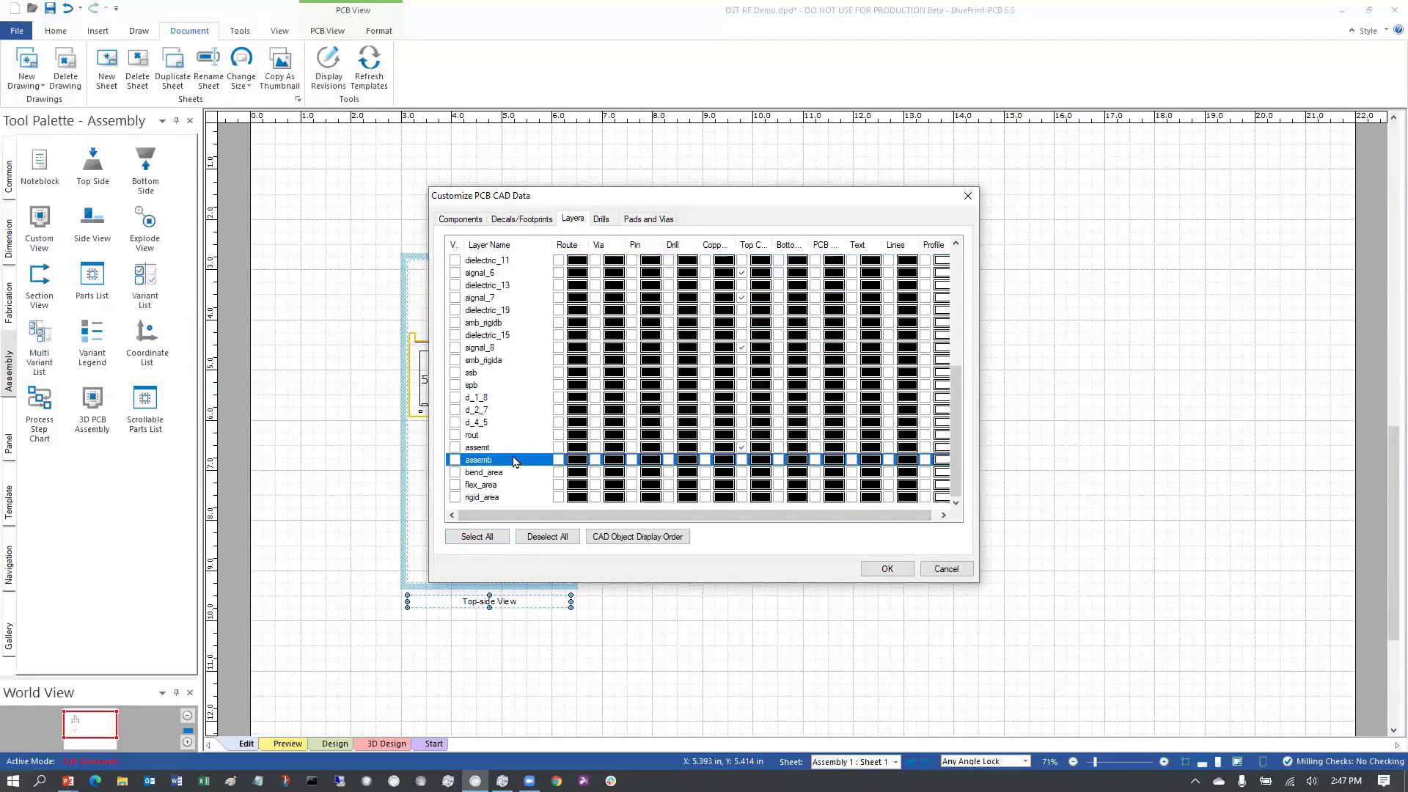
scroll(515, 440, up, 6)
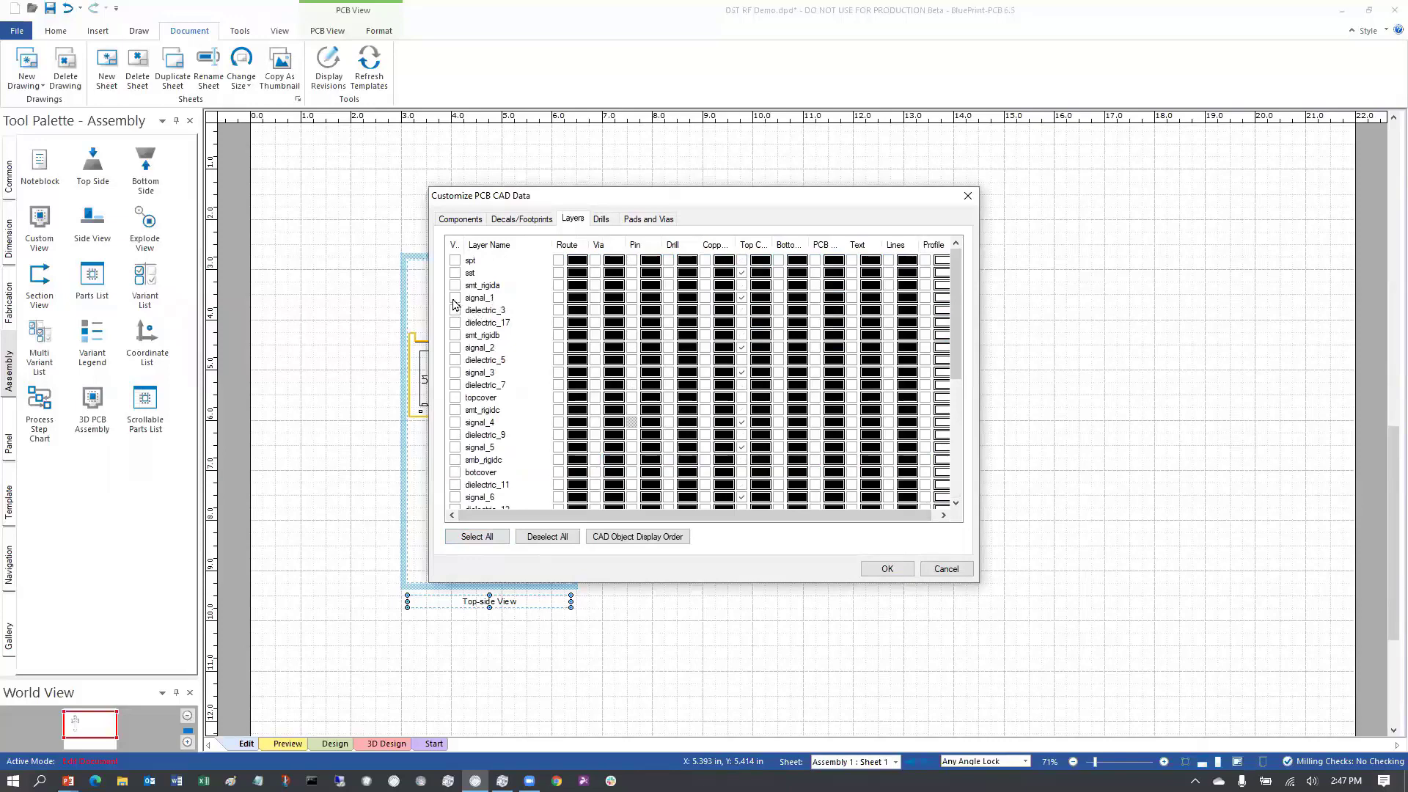
click(454, 297)
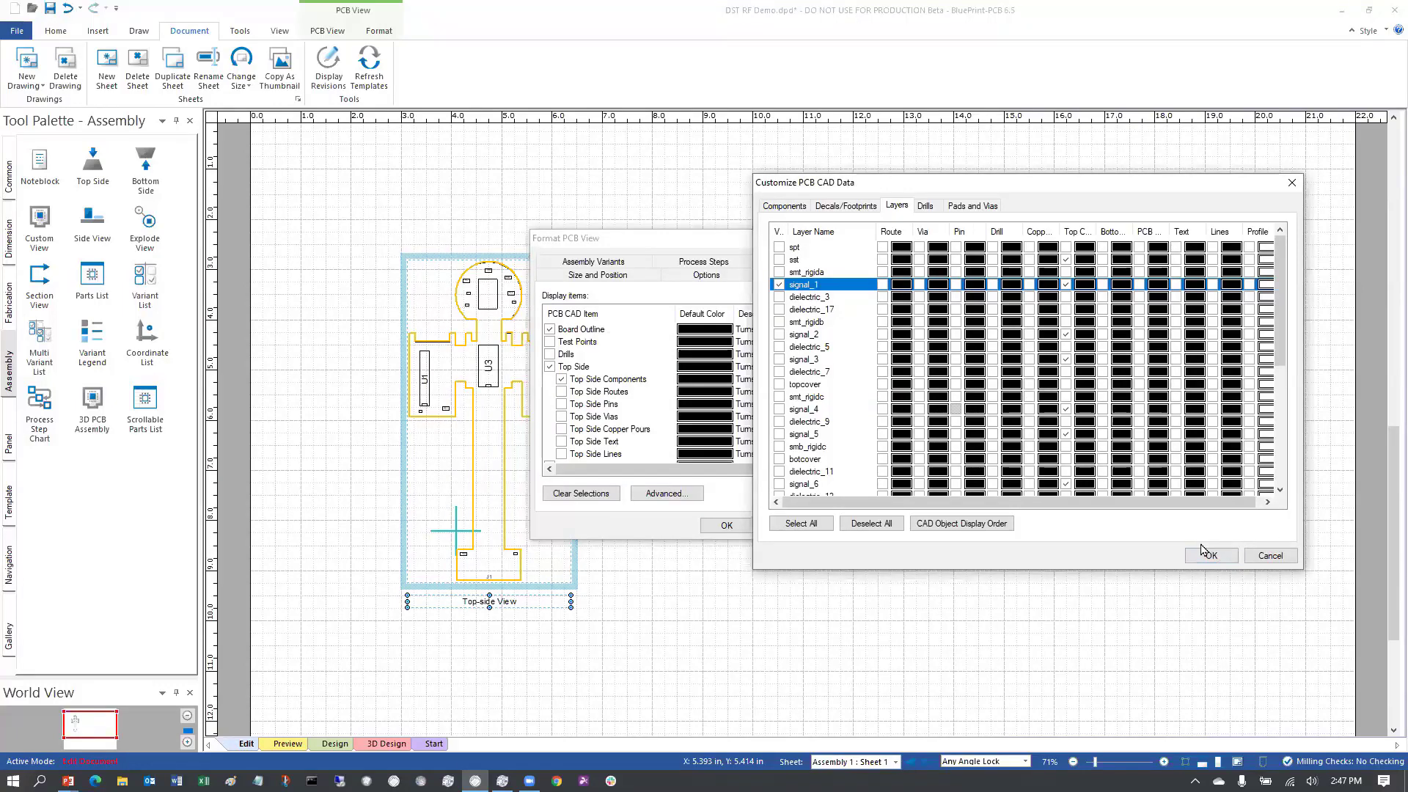
click(1206, 555)
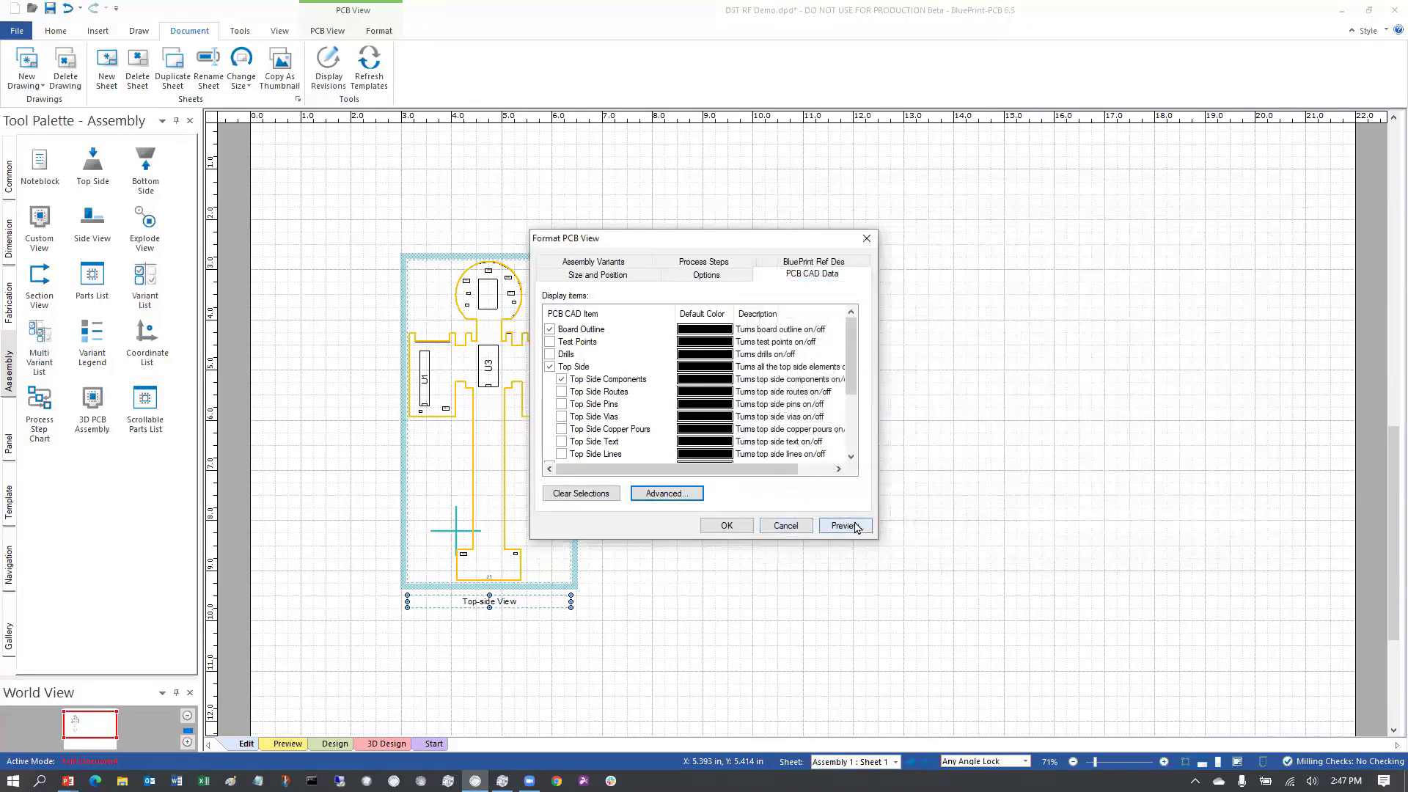
click(843, 526)
click(840, 522)
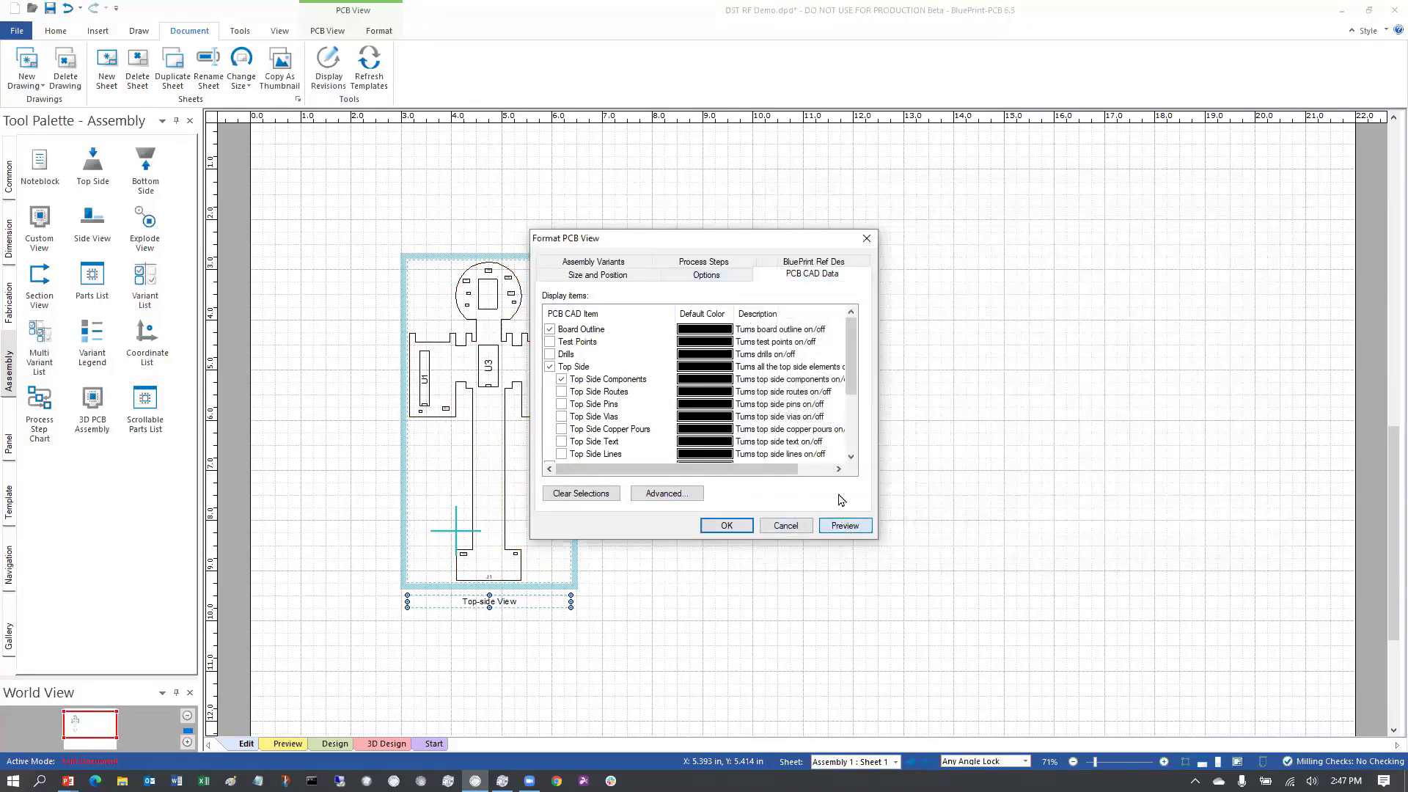
Step: Turn on the profile of the signal_1 layer in the top-side view's advanced layer settings
drag(724, 242, 963, 226)
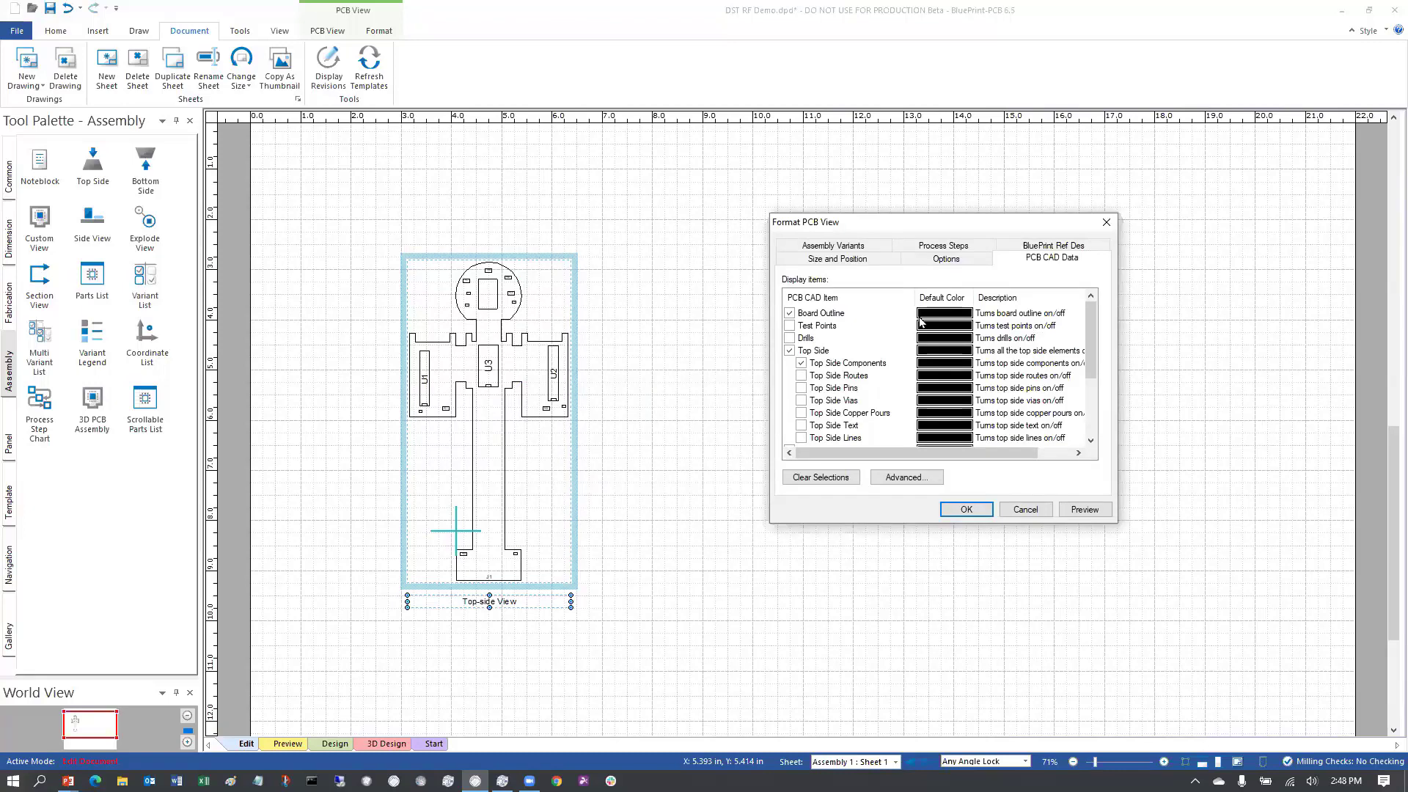
click(906, 477)
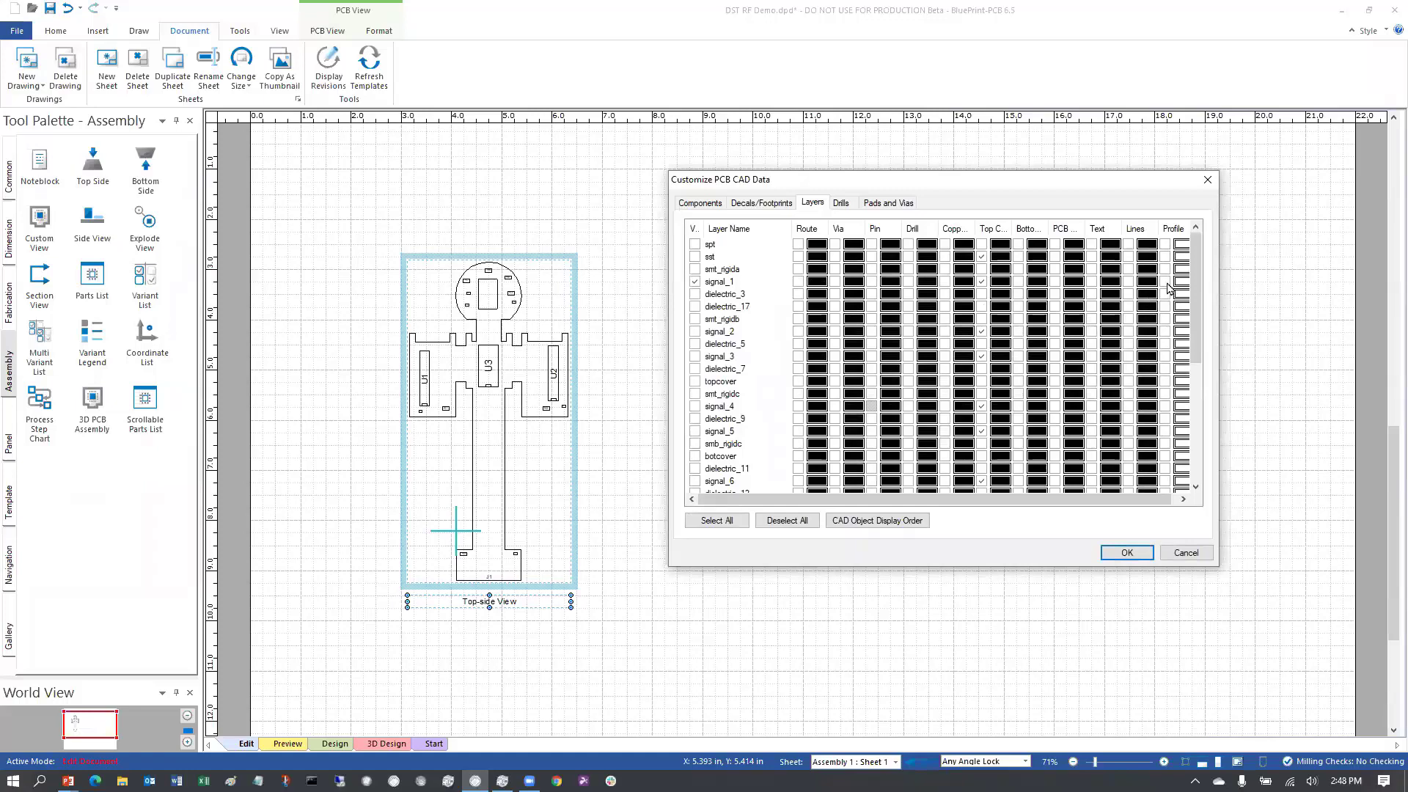
click(1165, 284)
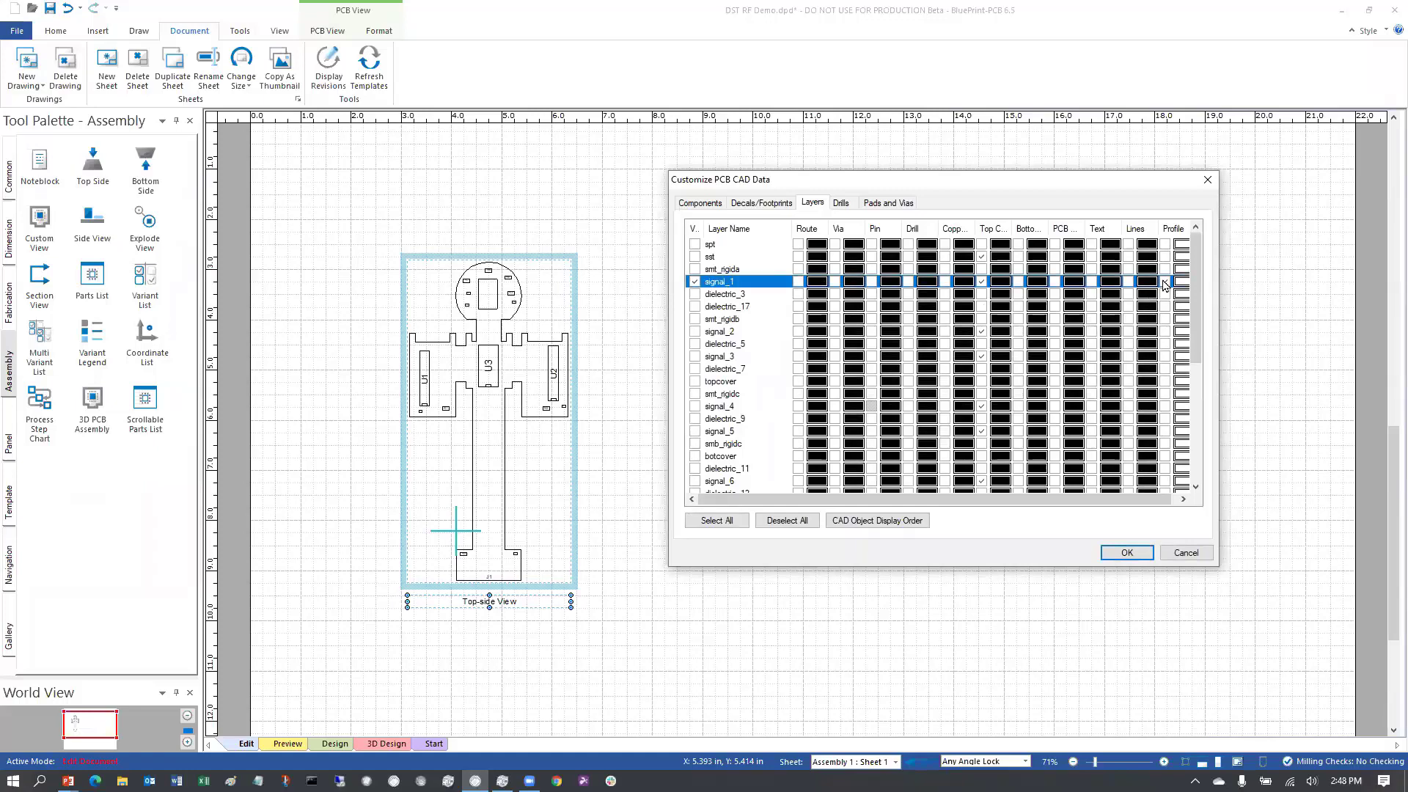
Step: Sort the top-side view's components by layer, hide every component except U3 on signal_1, and preview the result
click(705, 208)
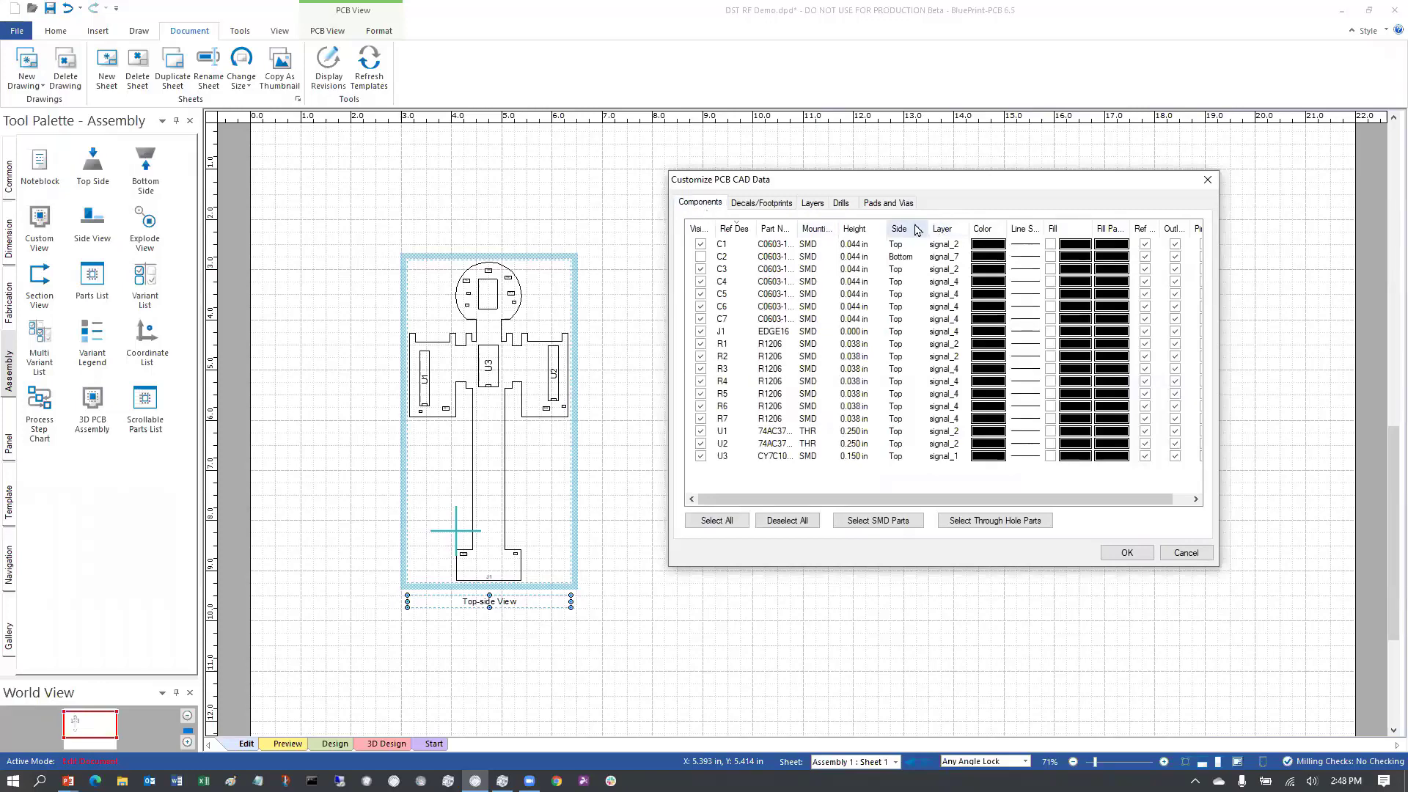
click(944, 232)
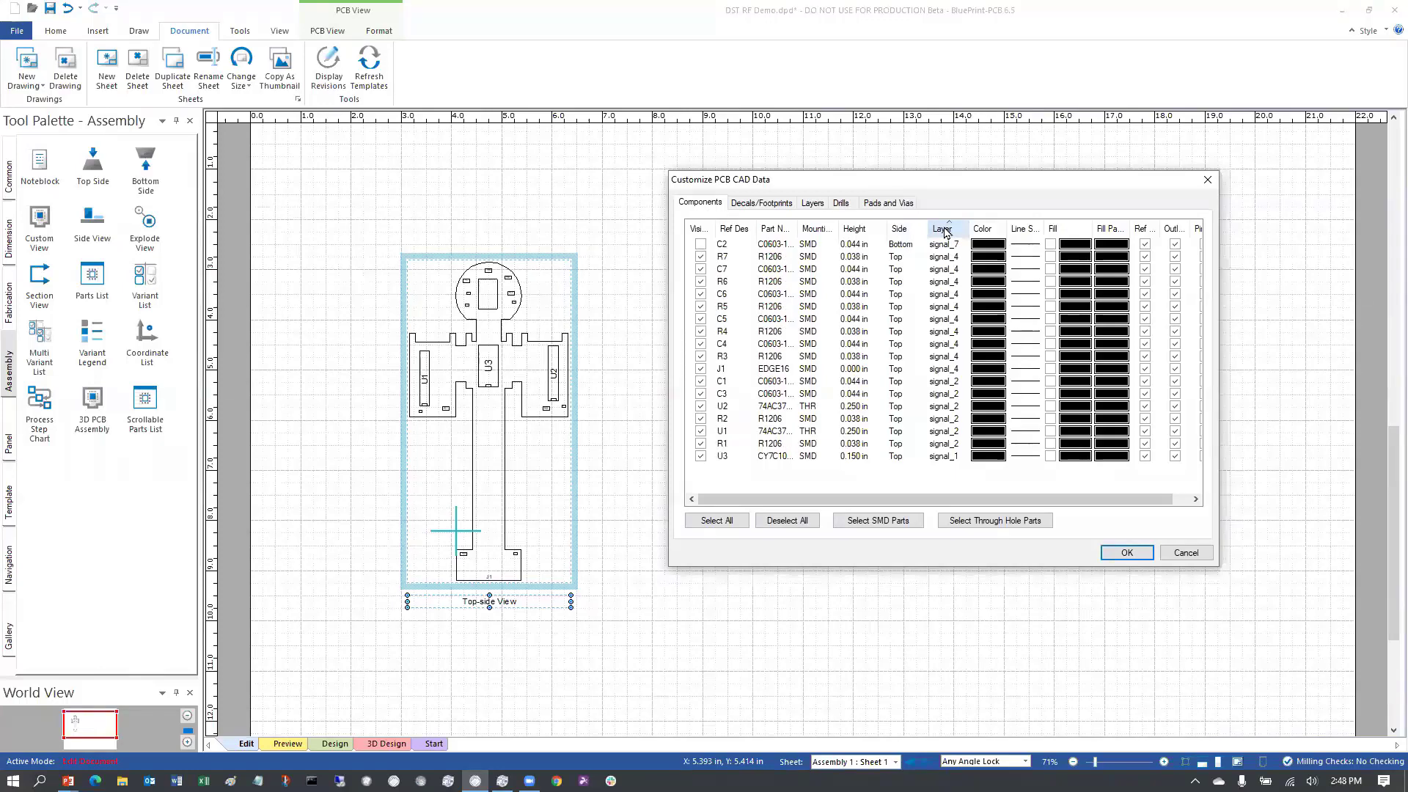
click(943, 232)
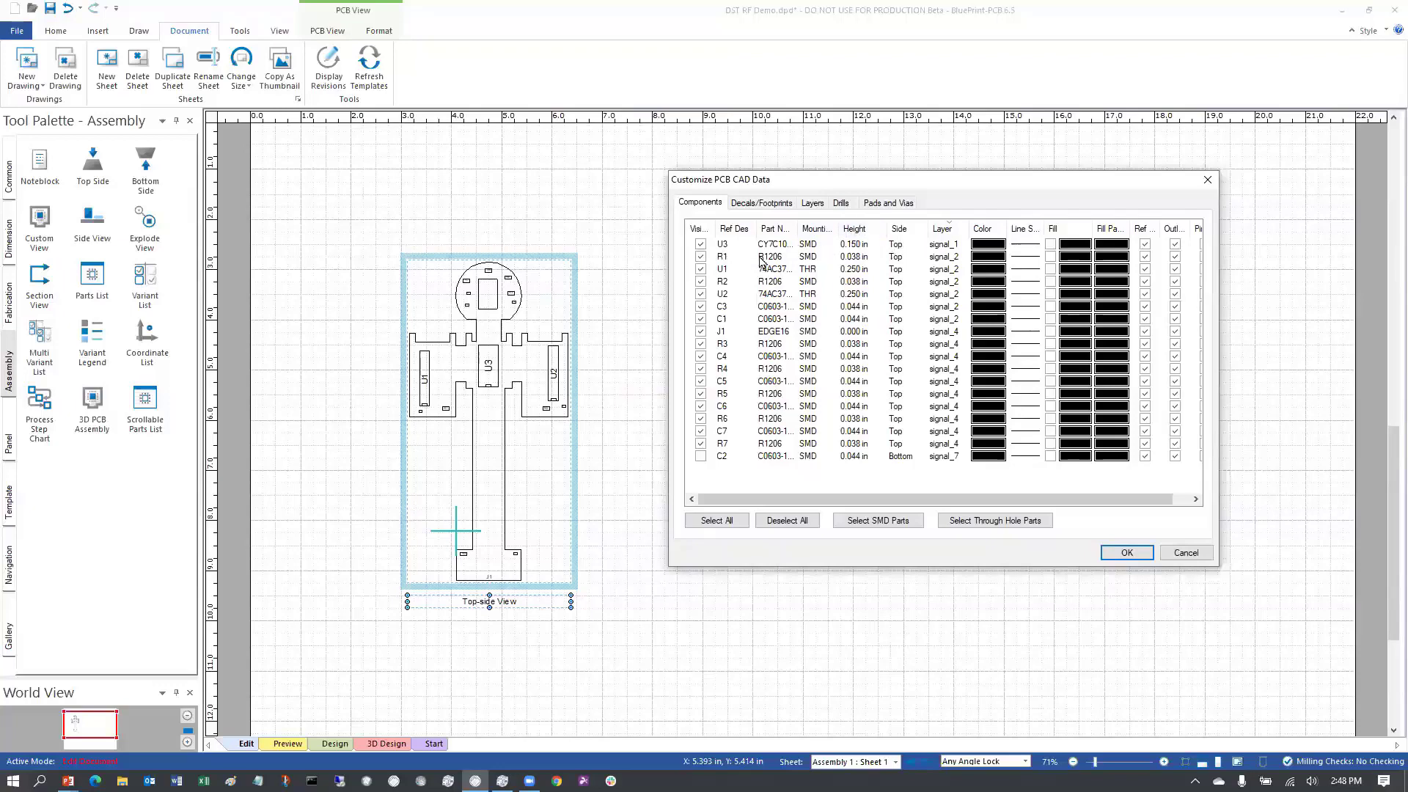
click(731, 245)
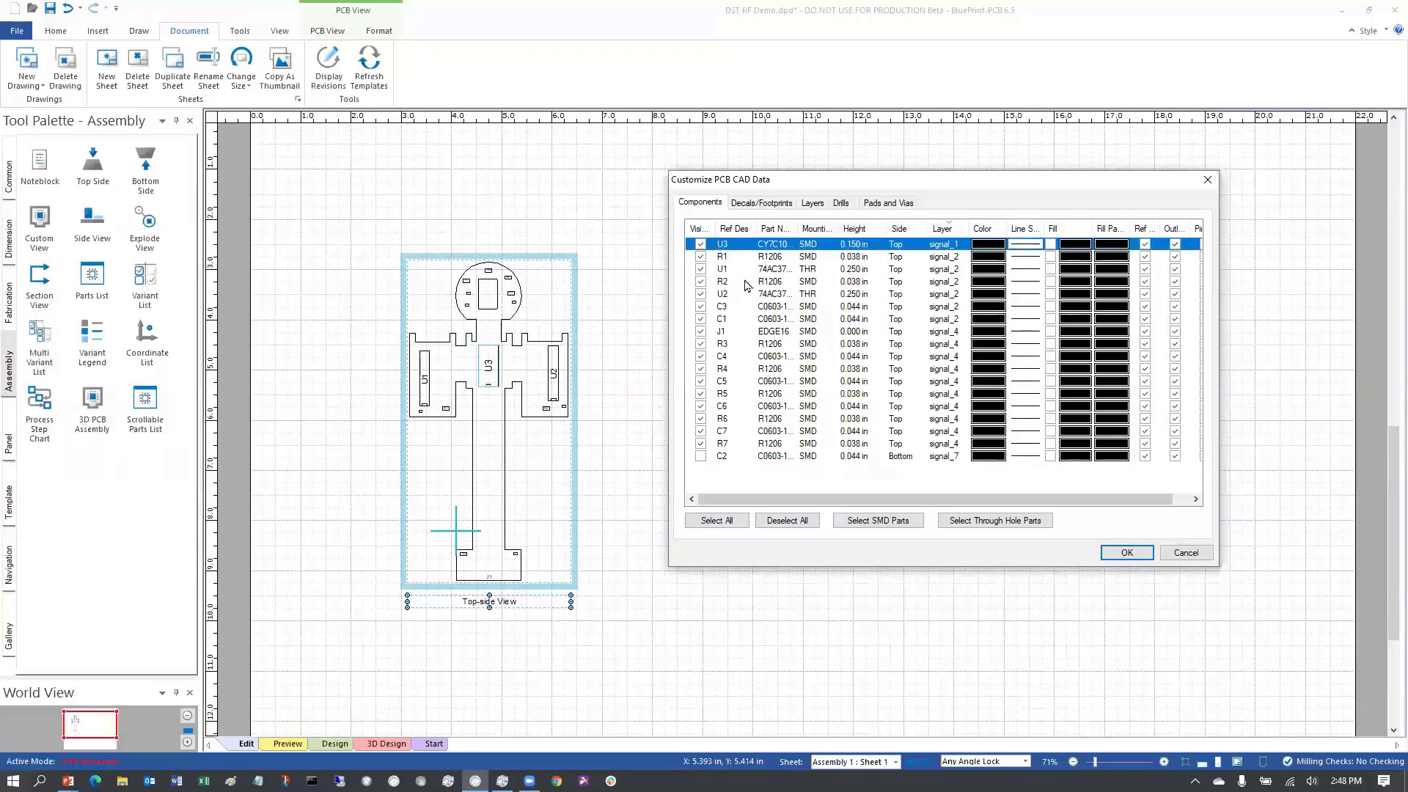
shift+click(738, 456)
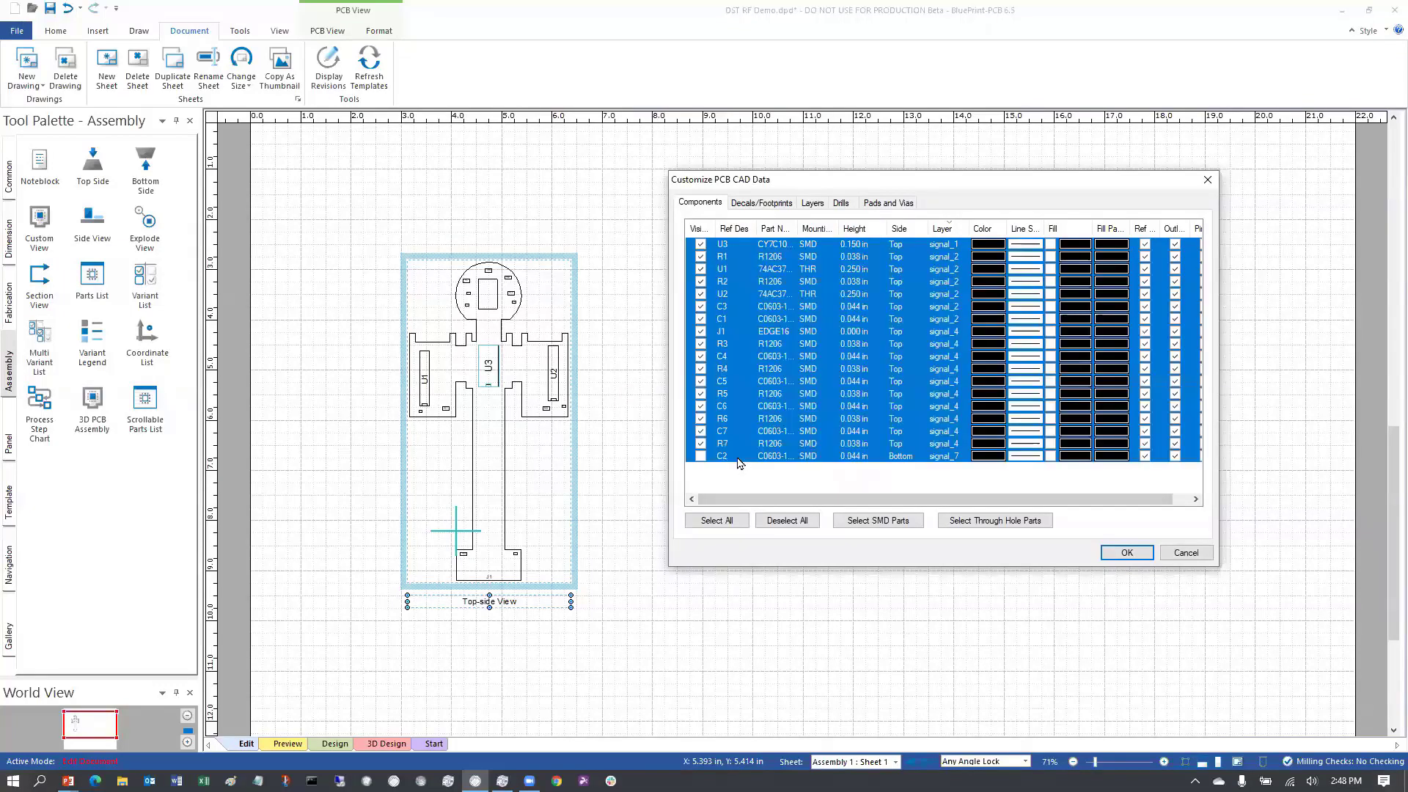
click(701, 245)
click(728, 256)
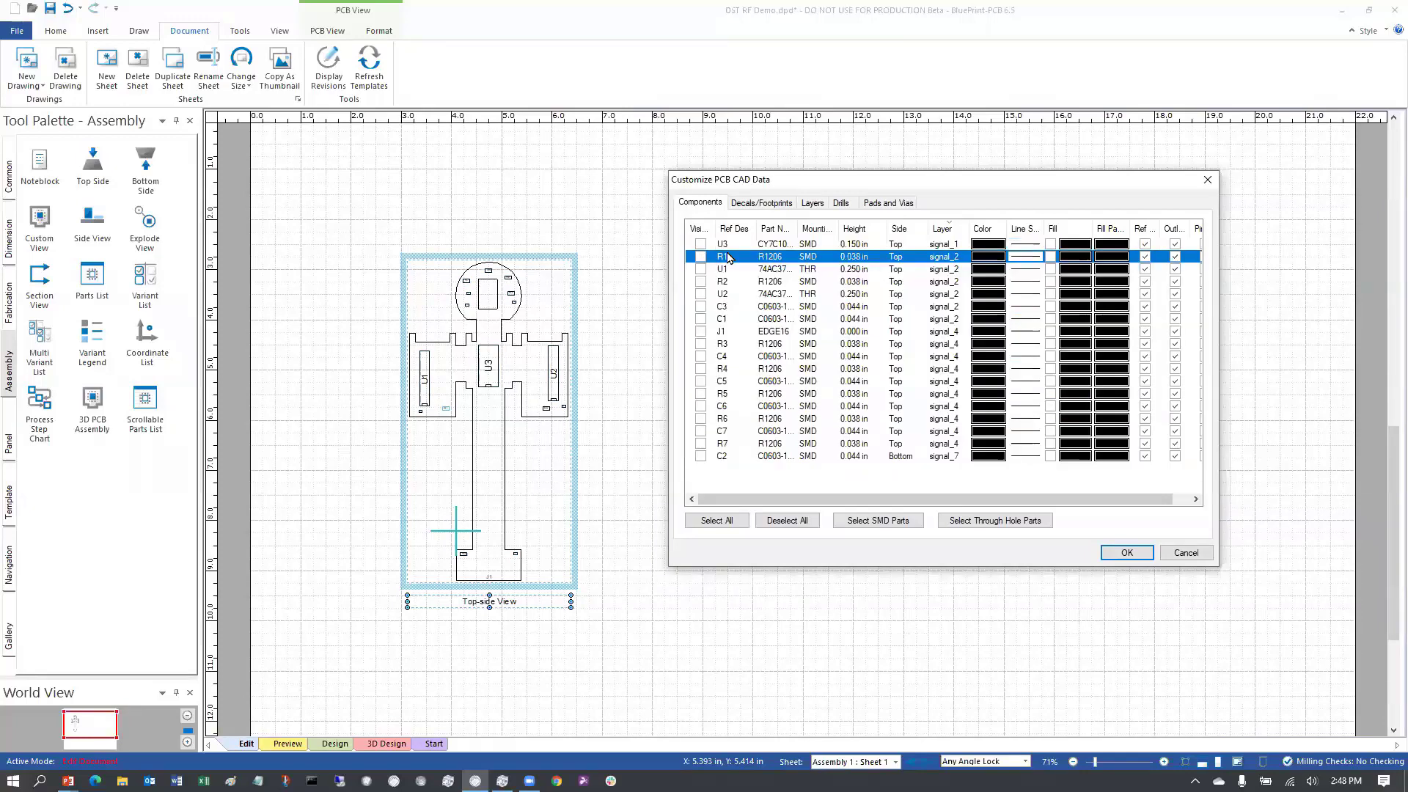
click(700, 246)
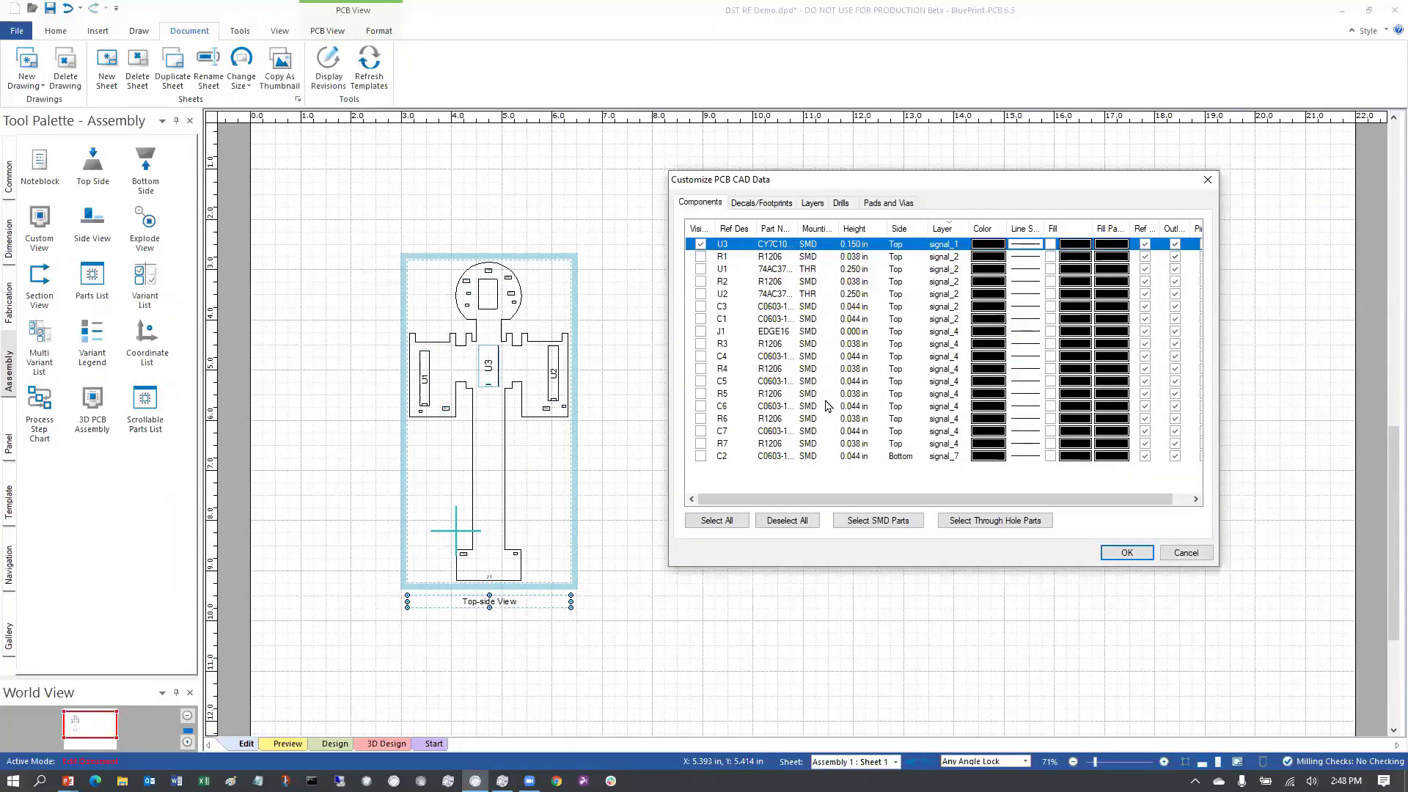
click(1125, 553)
click(1083, 509)
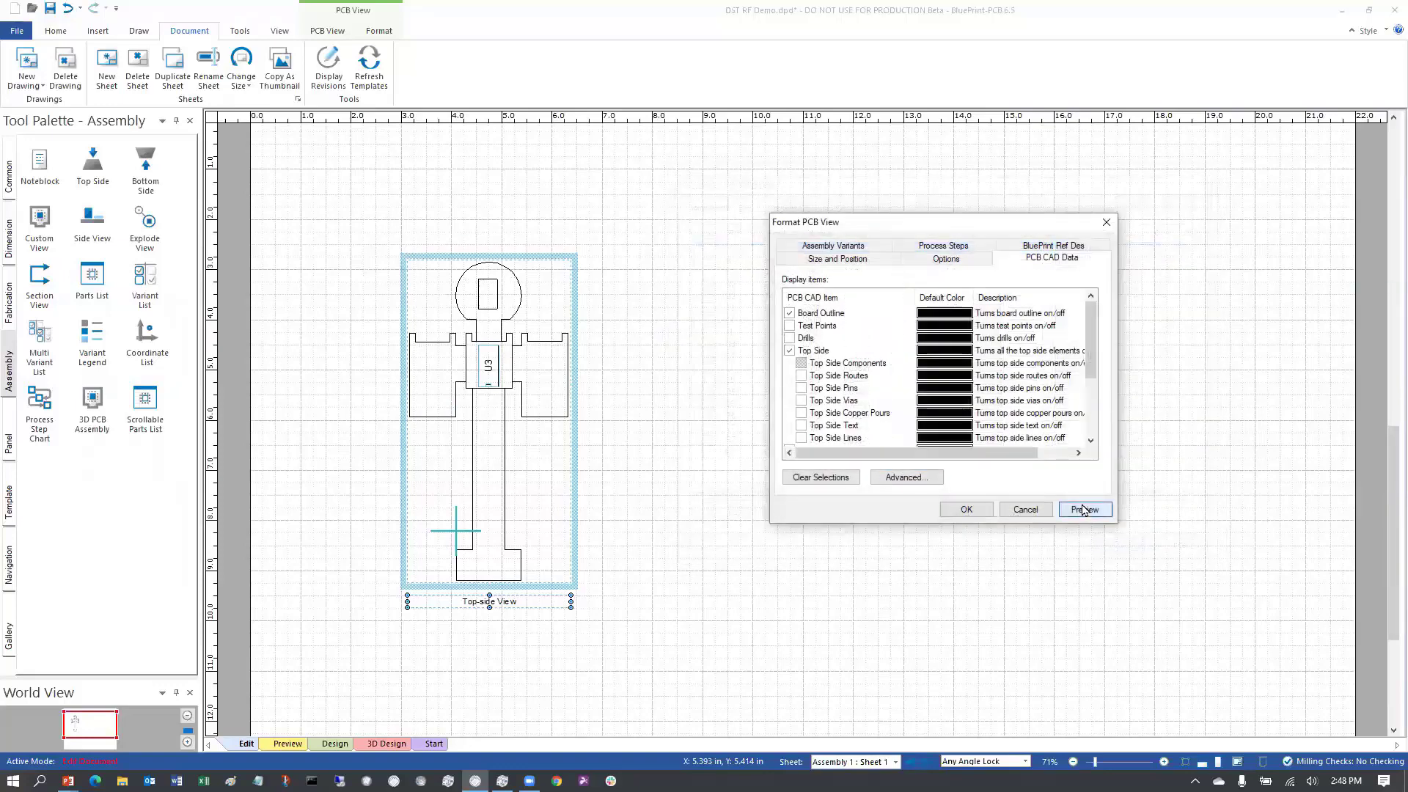
Step: Turn off the board outline in the top-side view, preview the change, and apply the view's format settings
click(795, 313)
click(1084, 511)
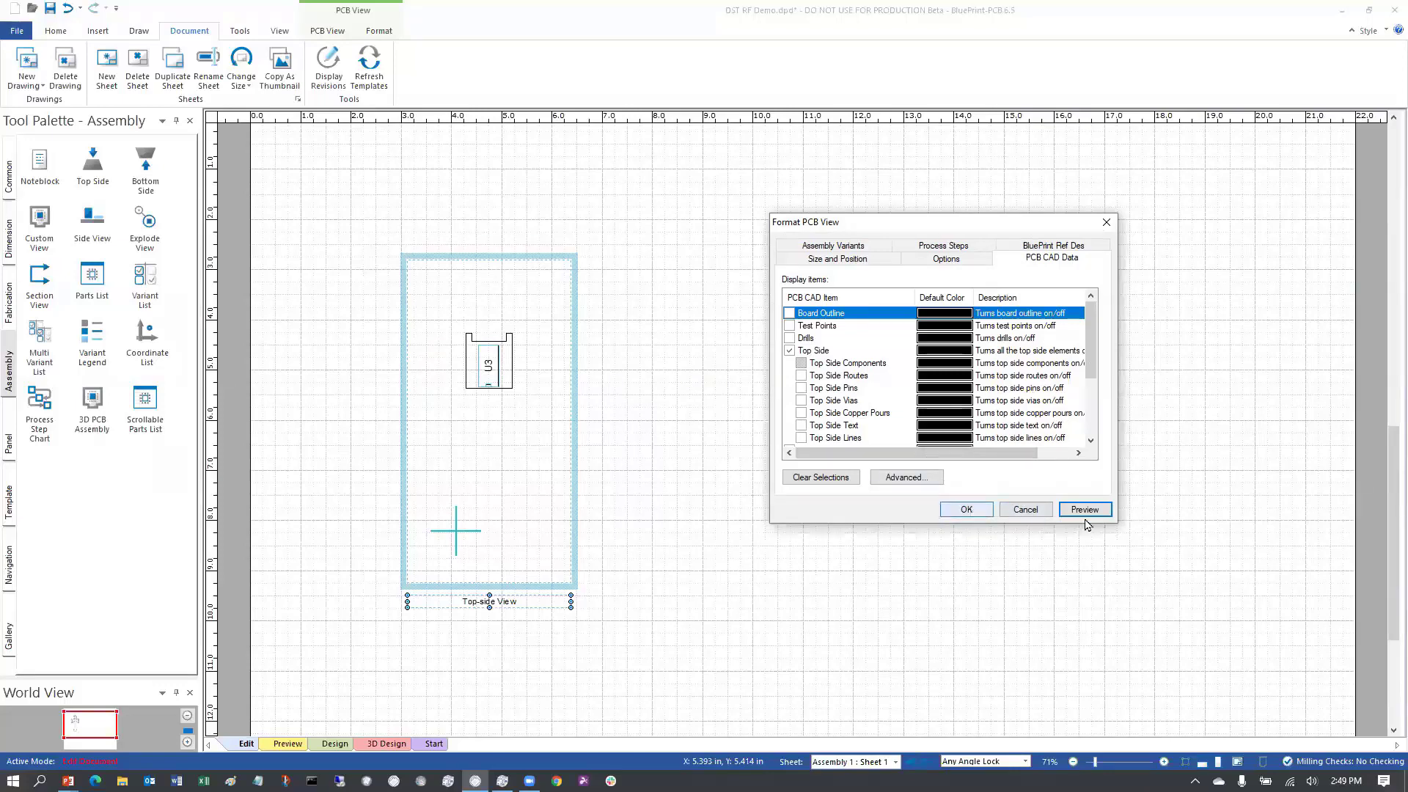
click(971, 509)
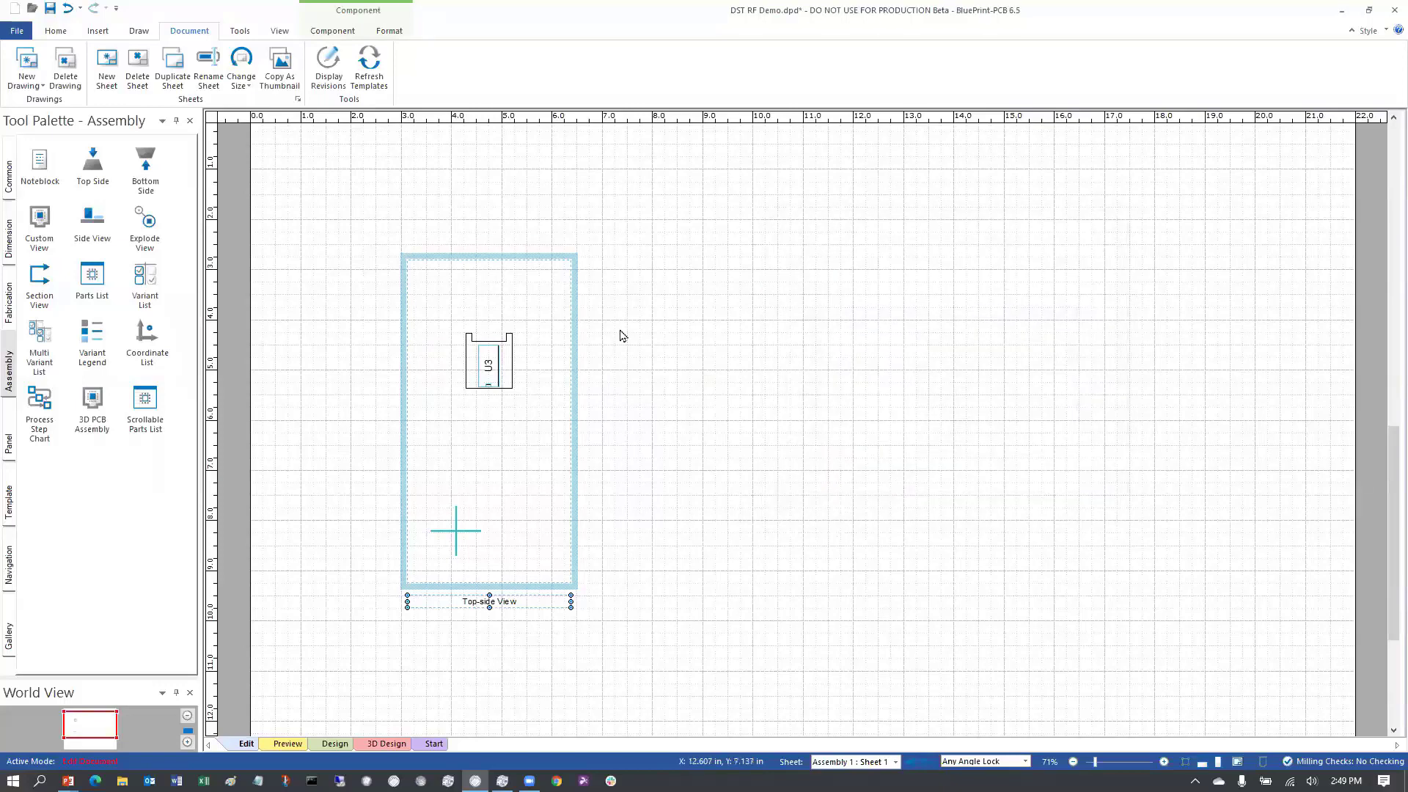
Step: Place a second top-side view of the full board beside the U3 view and move it down roughly level with it
click(88, 172)
click(723, 277)
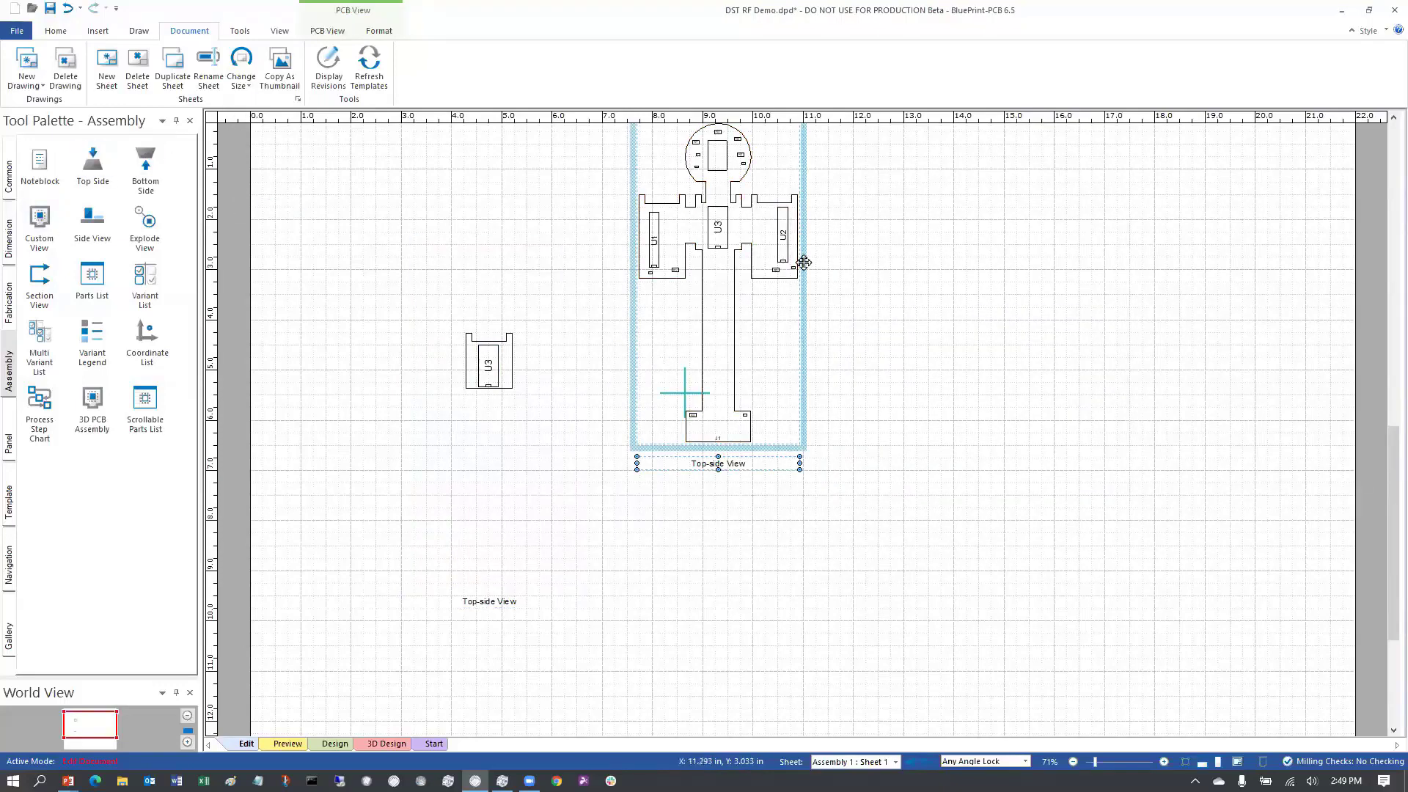
drag(804, 262, 777, 411)
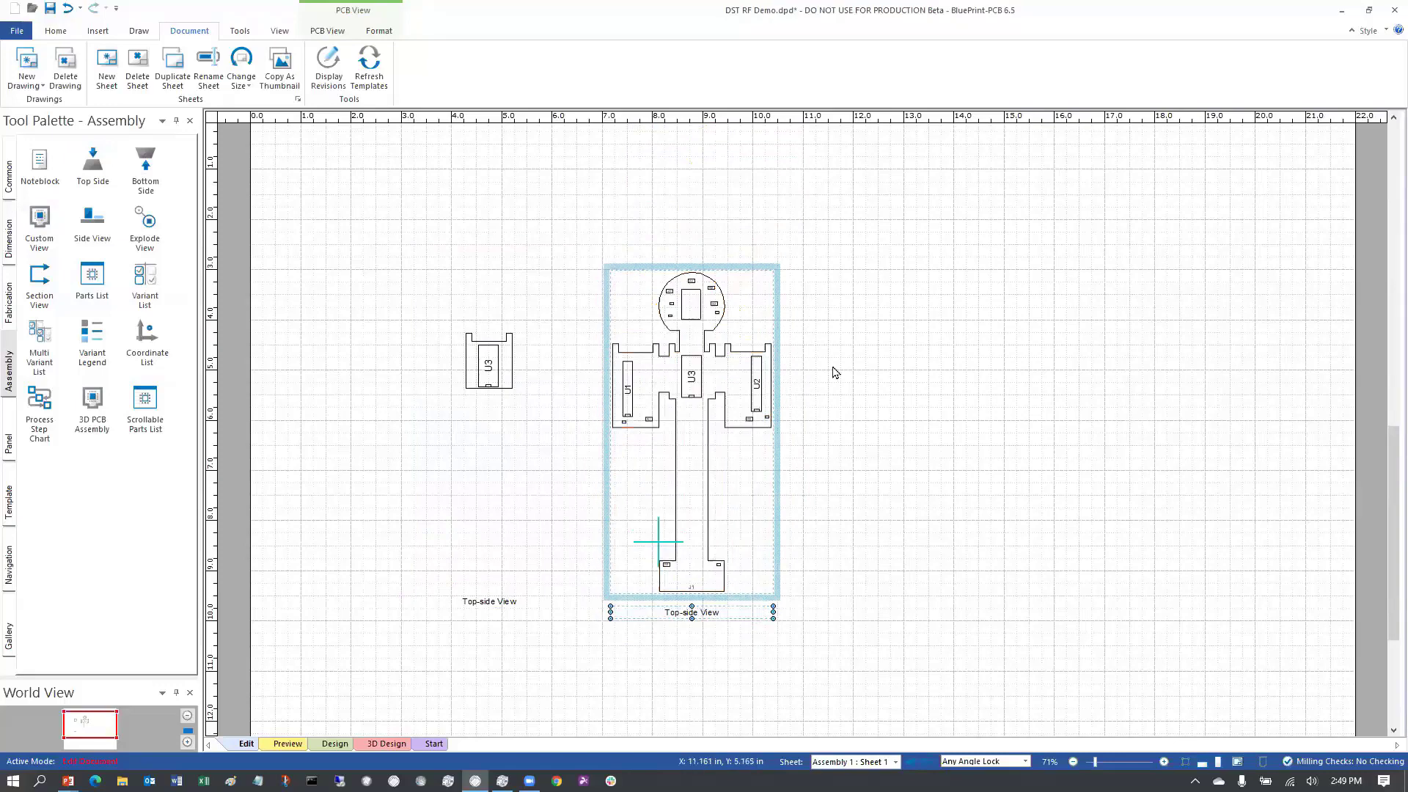
click(834, 373)
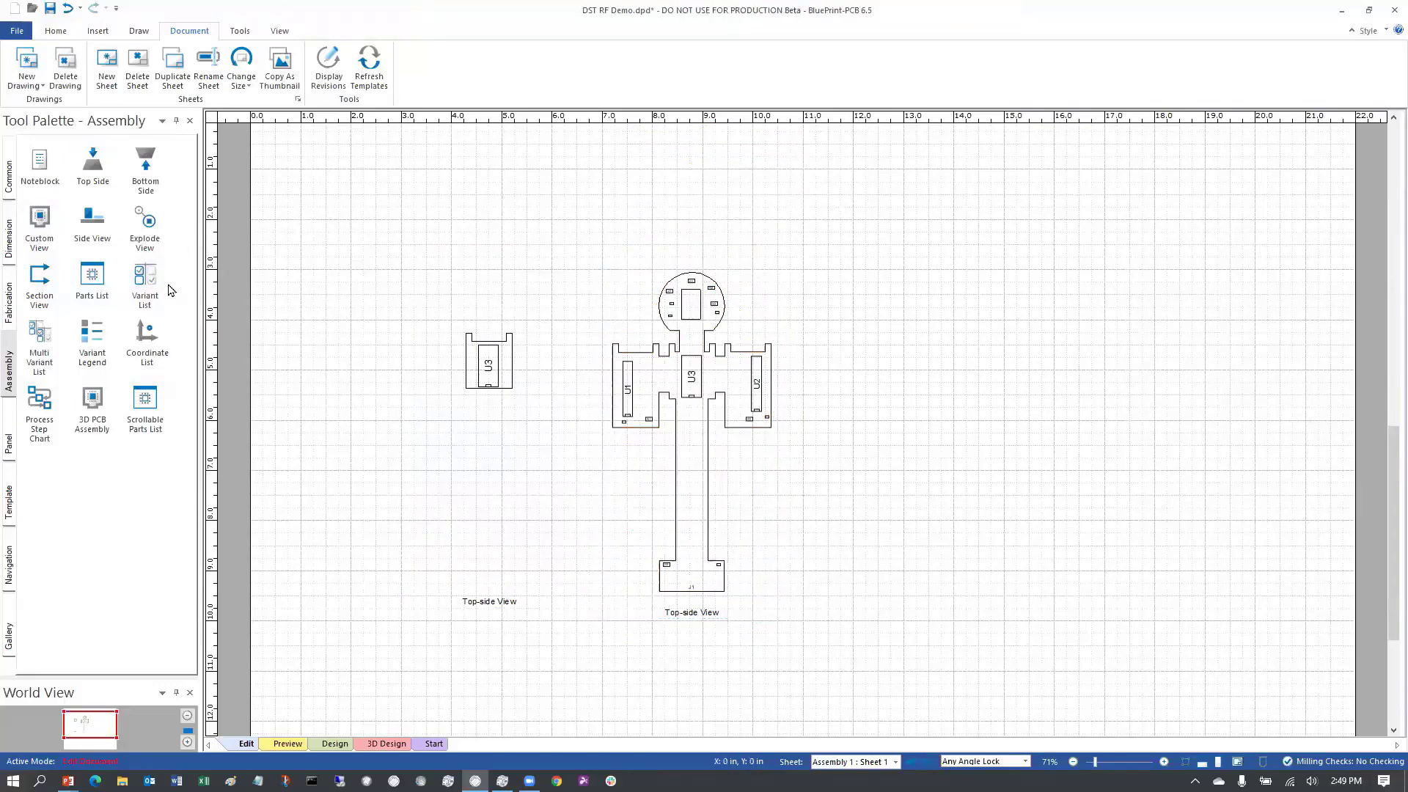
Step: Place a side view of the board on the assembly sheet, with its arrow directed at the full top-side view beside U2
click(91, 217)
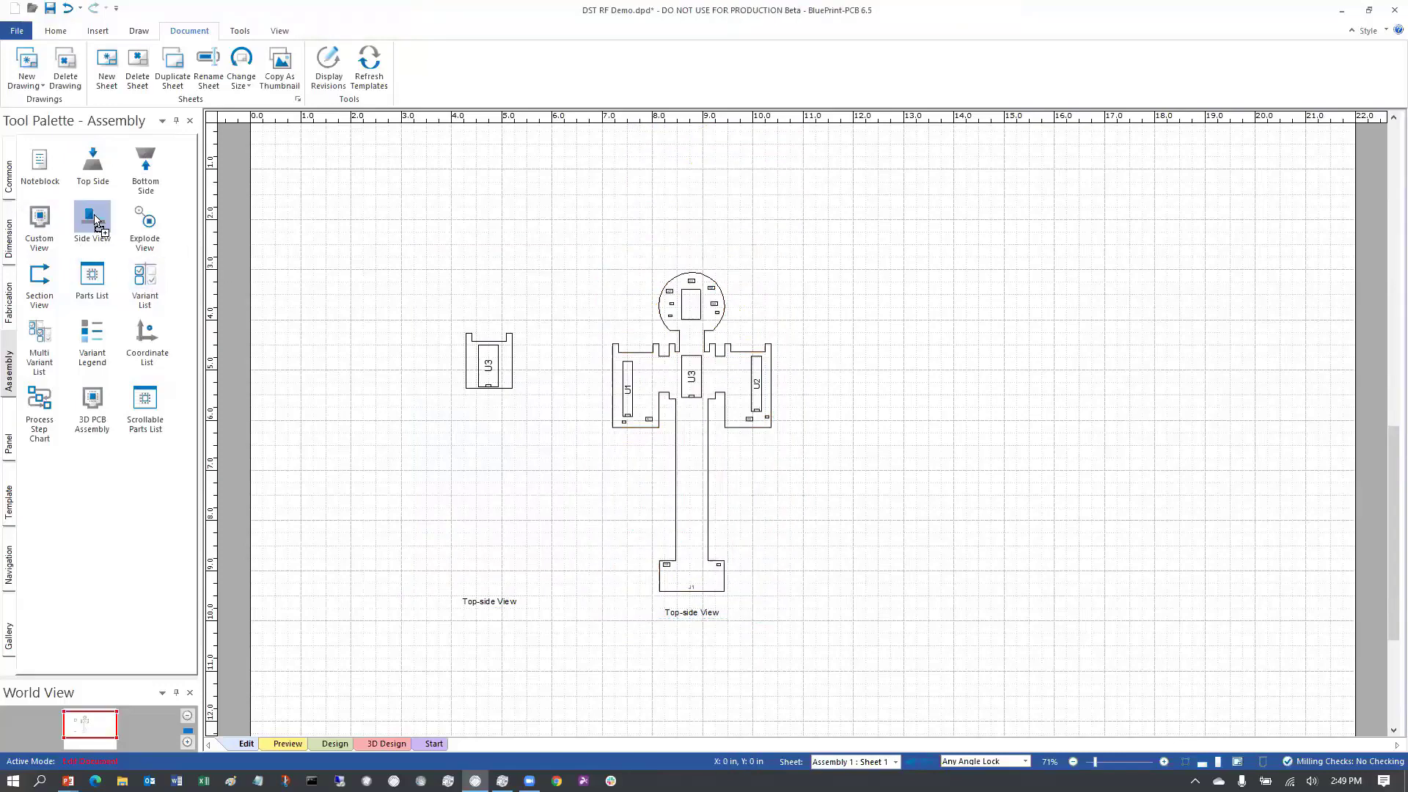
click(989, 386)
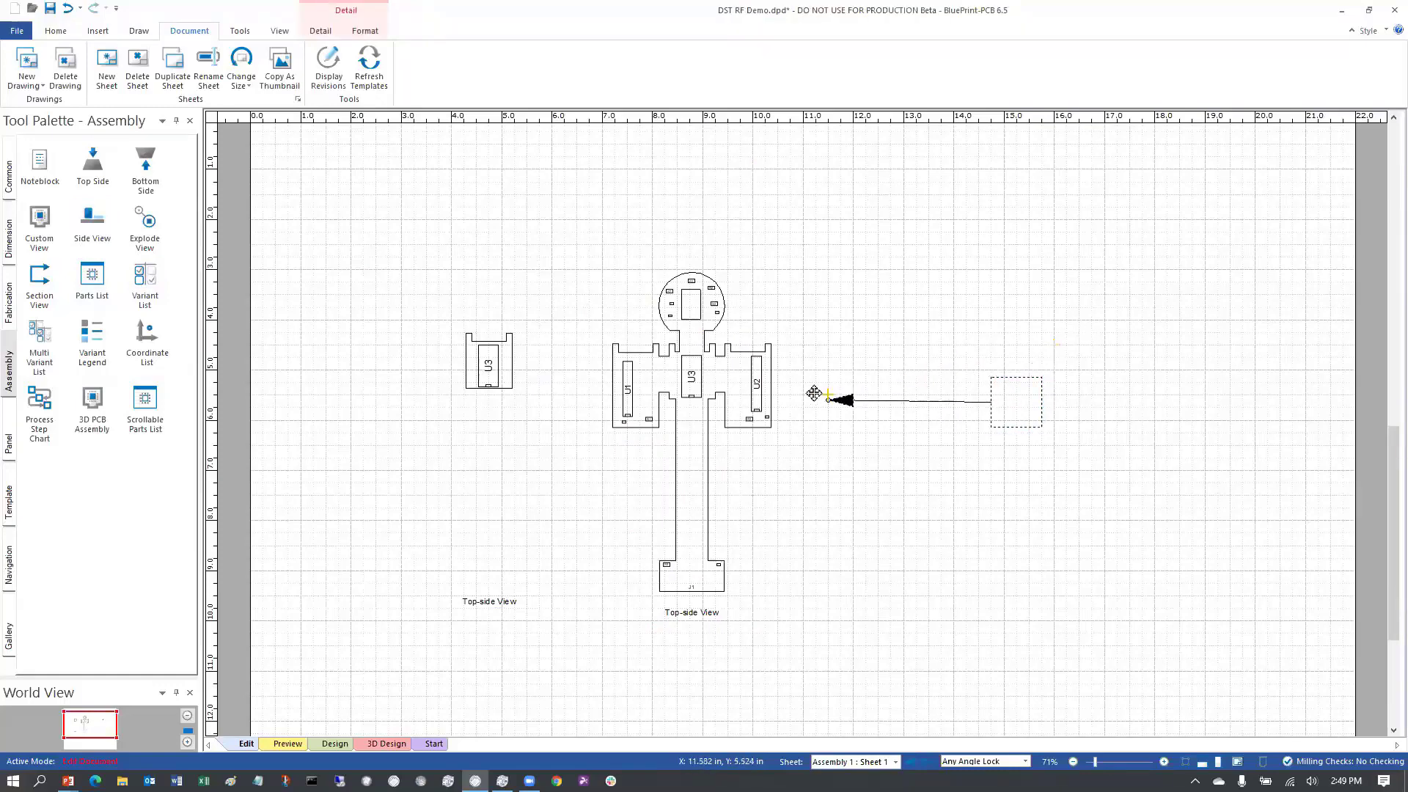
click(777, 389)
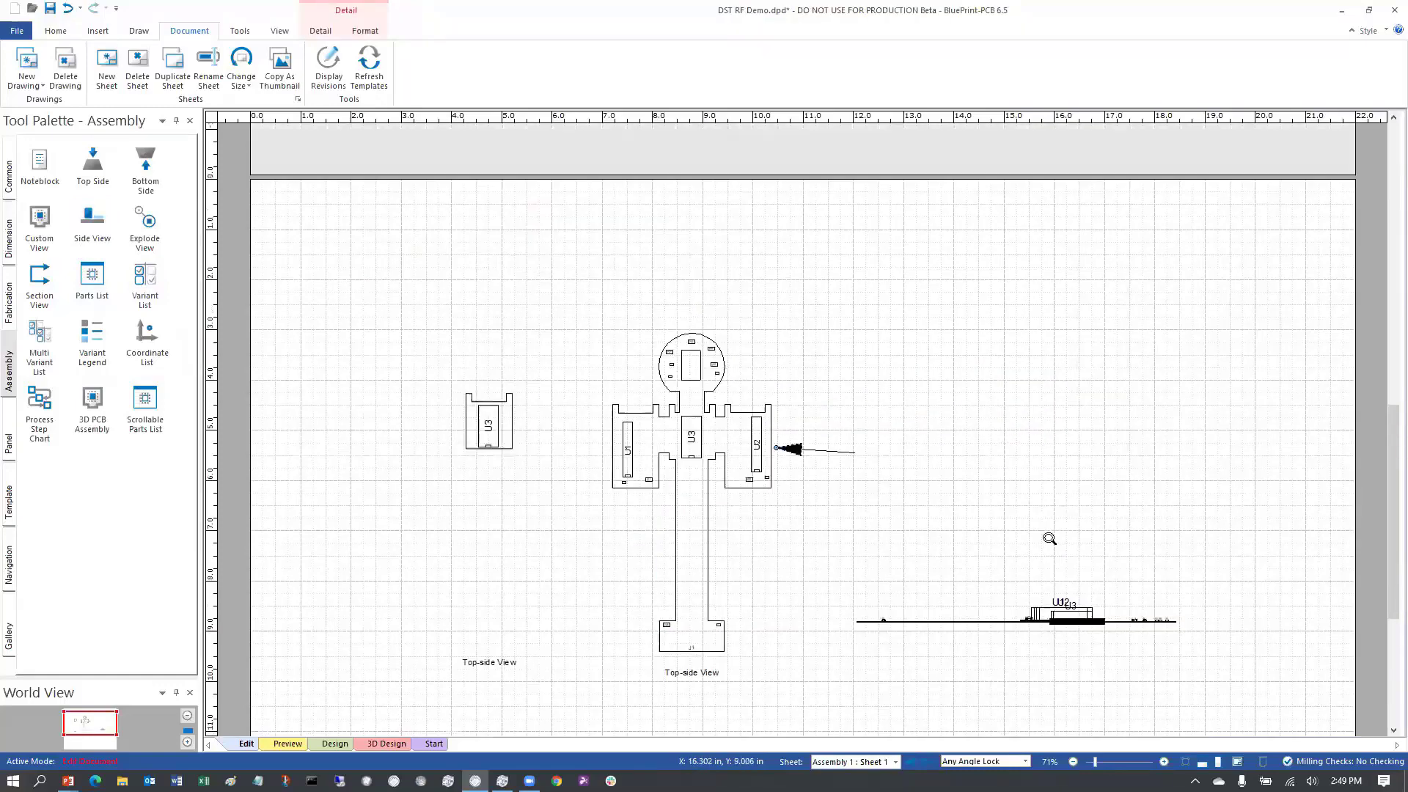
Step: Examine the rigid and flex section thicknesses and the component positions in the side view up close
scroll(1052, 537, up, 1)
ctrl+scroll(1071, 430, up, 3)
scroll(797, 484, down, 2)
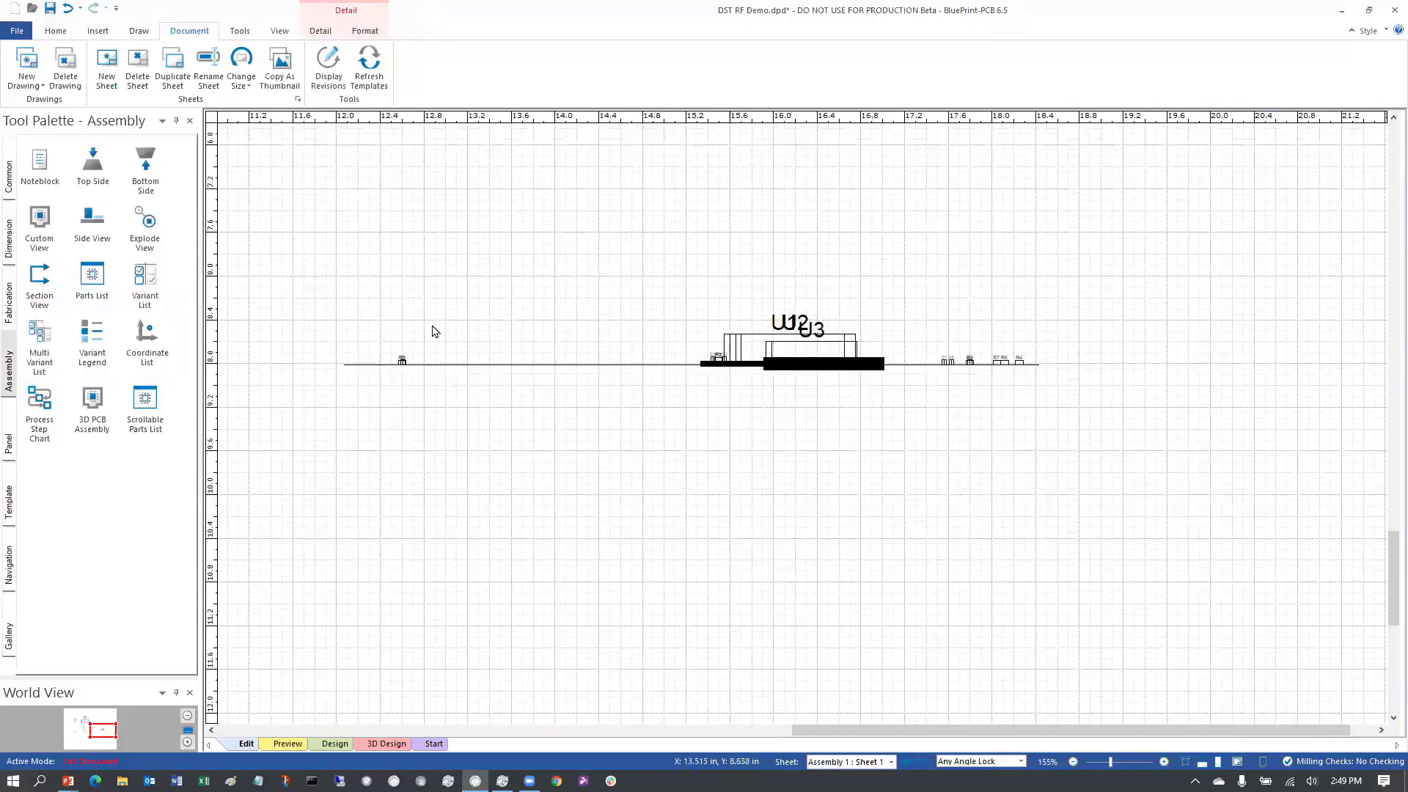
scroll(806, 352, up, 2)
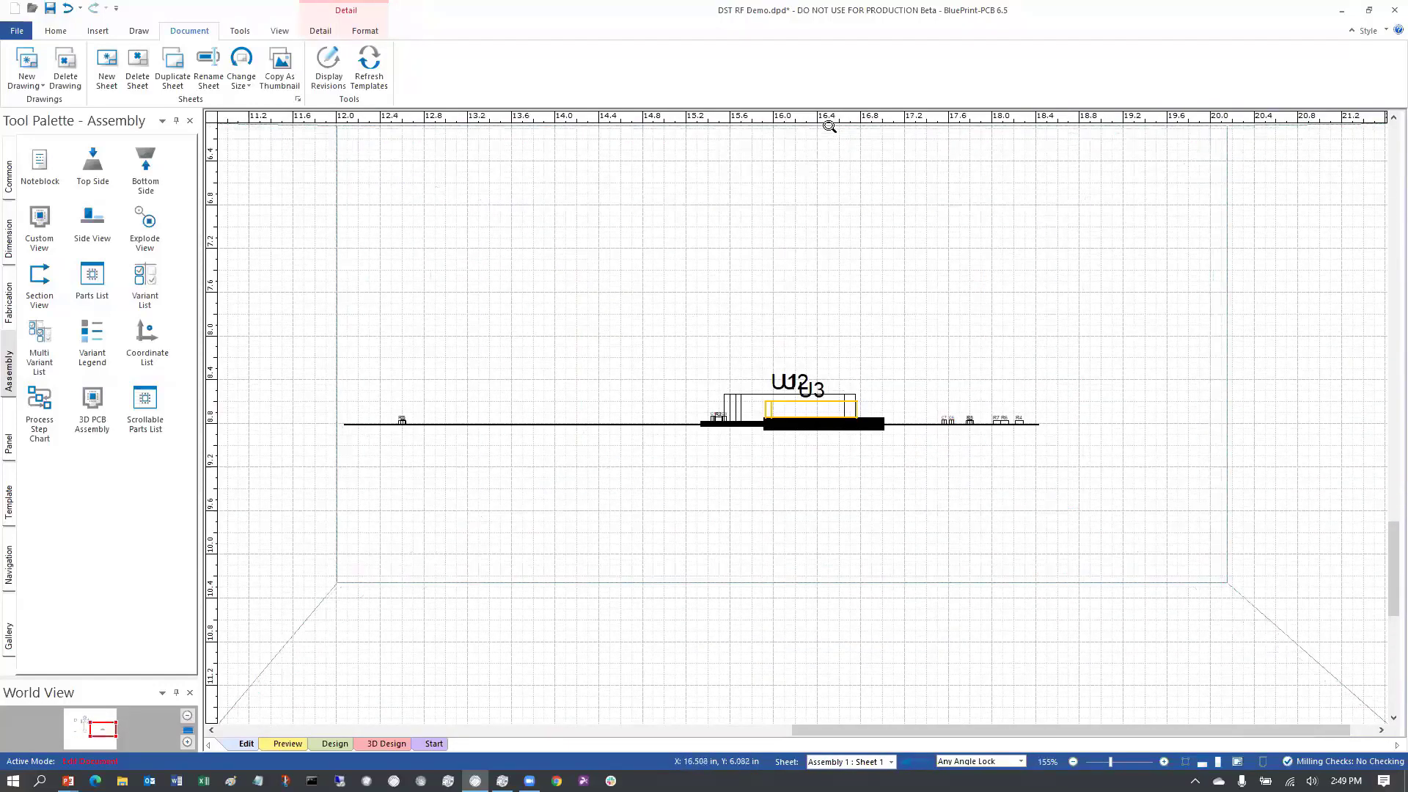
scroll(836, 425, down, 1)
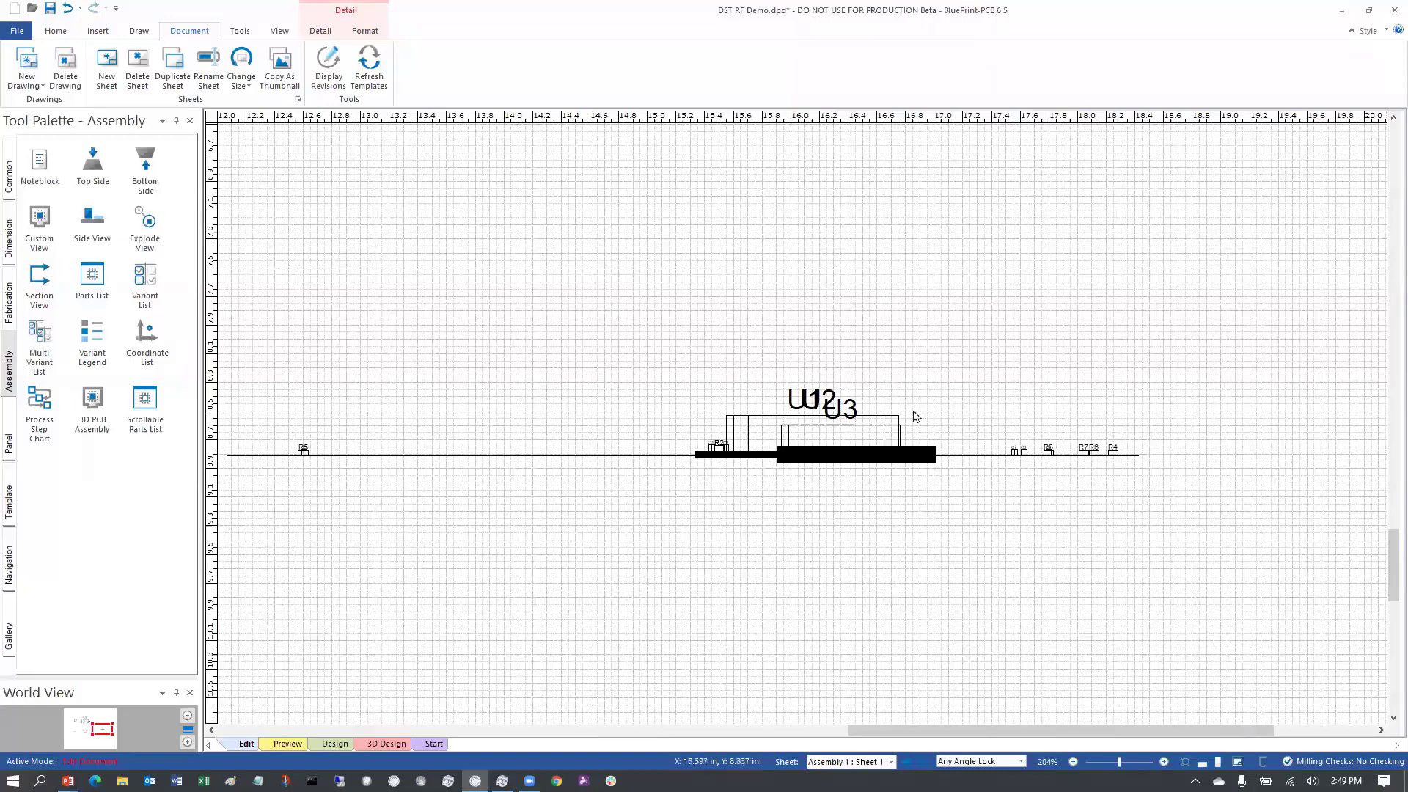
scroll(911, 412, up, 2)
ctrl+scroll(482, 463, down, 2)
ctrl+scroll(480, 451, down, 4)
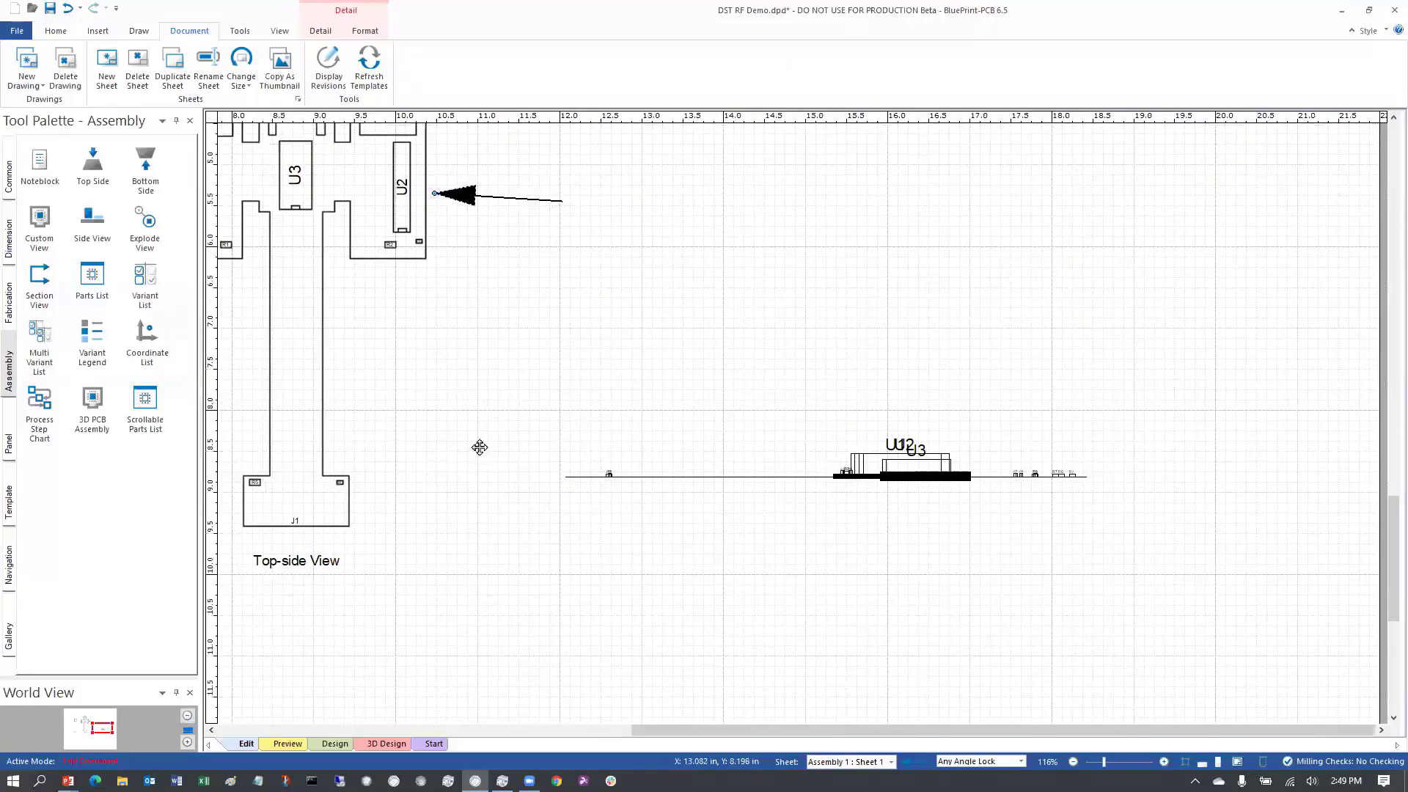
Step: Place a 3D PCB assembly view on the assembly sheet below the side view
click(92, 396)
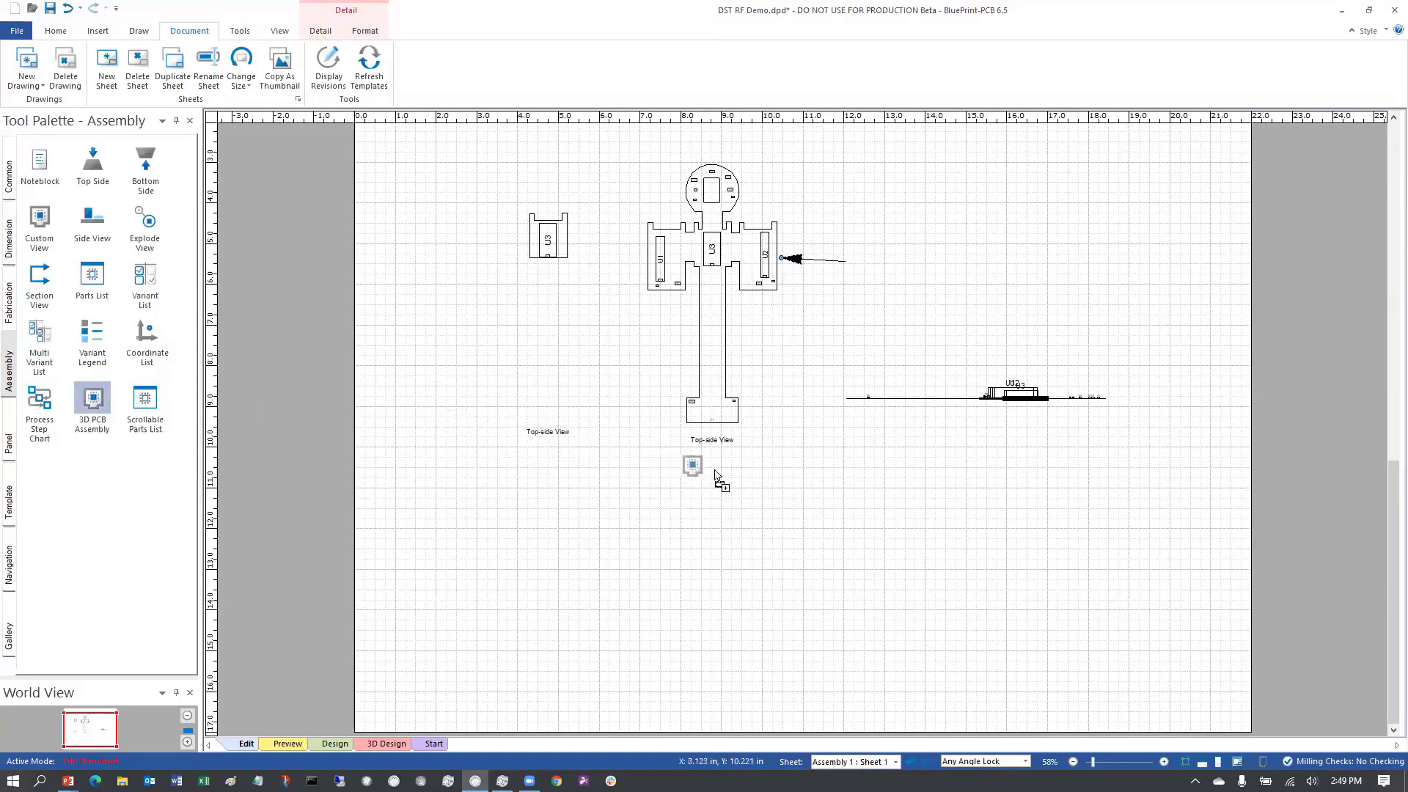
click(751, 502)
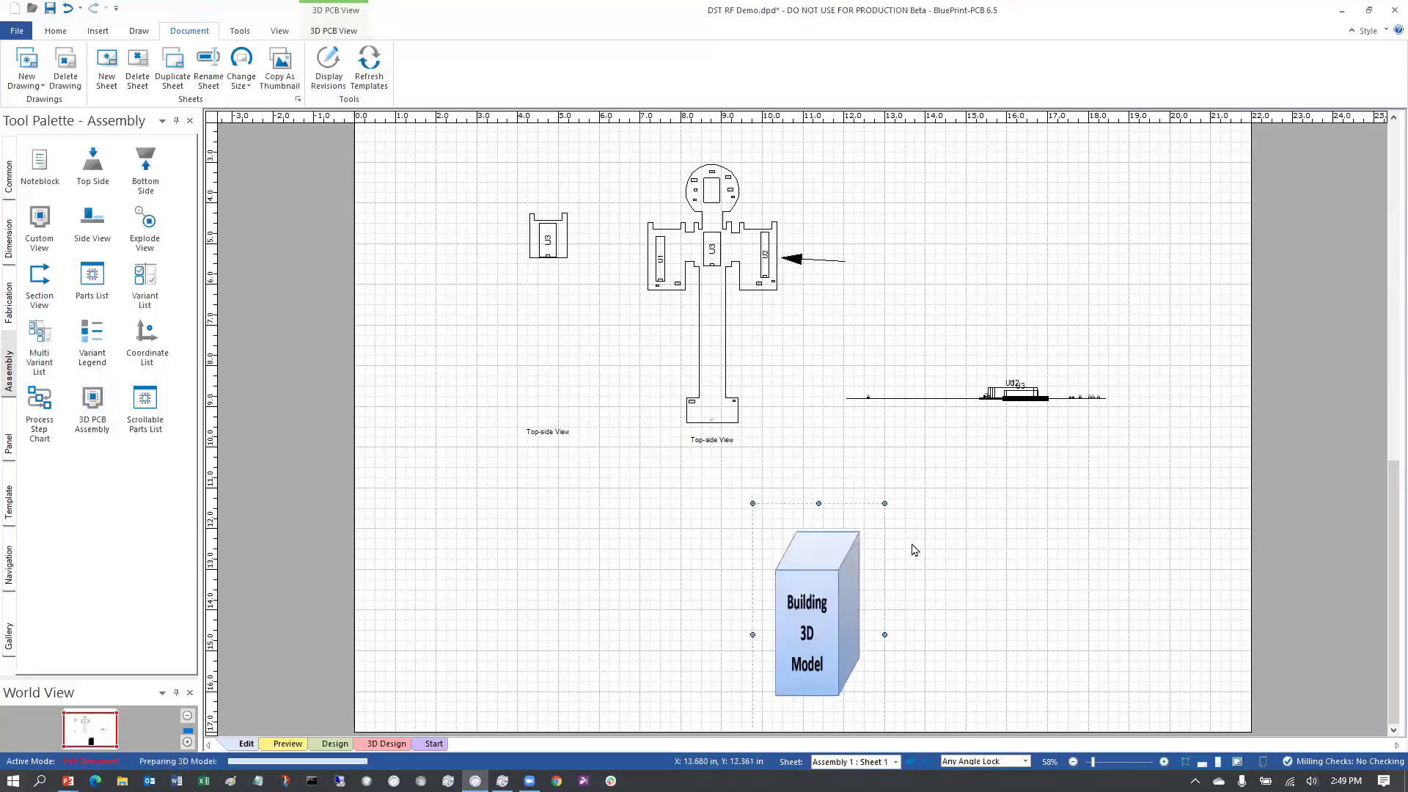
drag(843, 599, 854, 531)
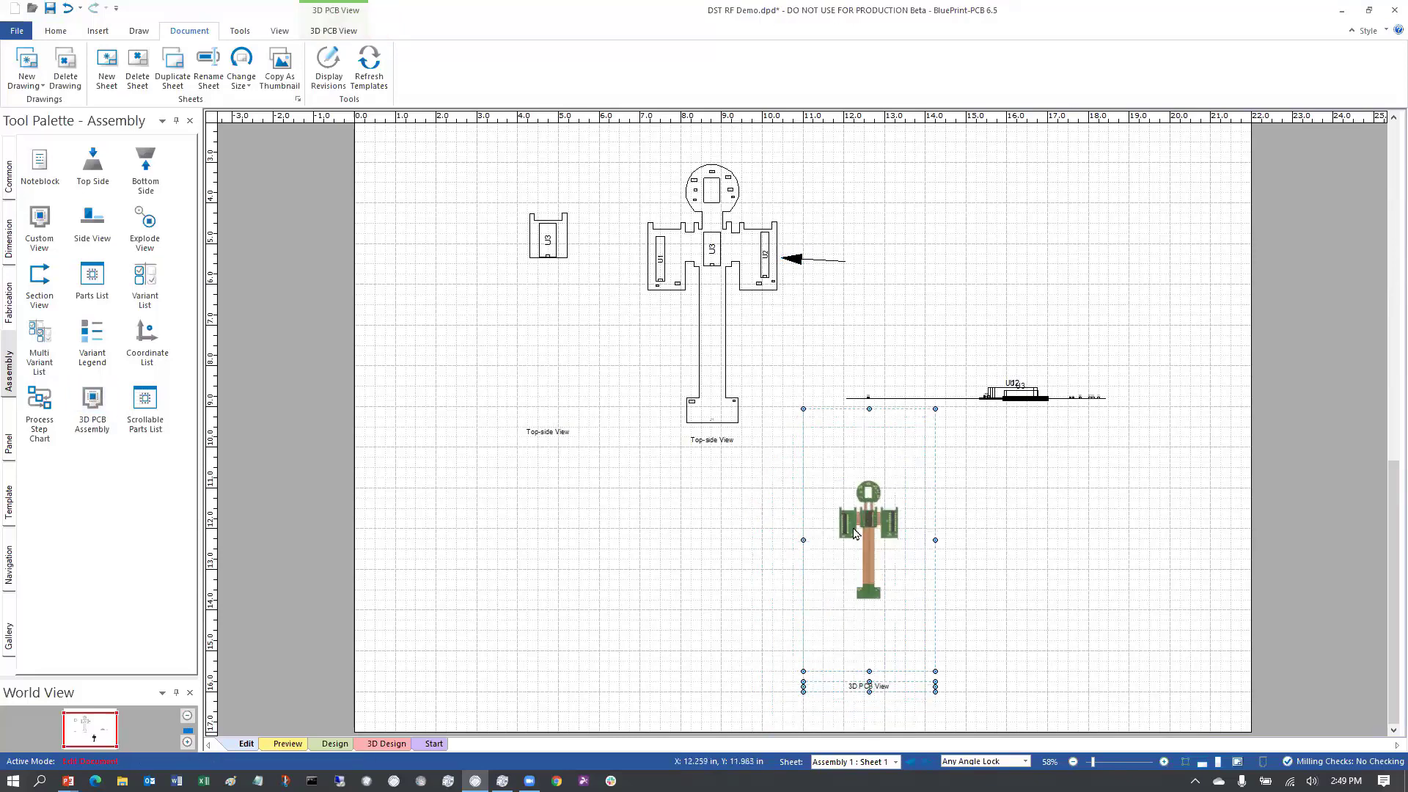
Step: Edit the 3D PCB view so the board is rotated to an angled perspective, and return to the assembly sheet
scroll(911, 408, up, 4)
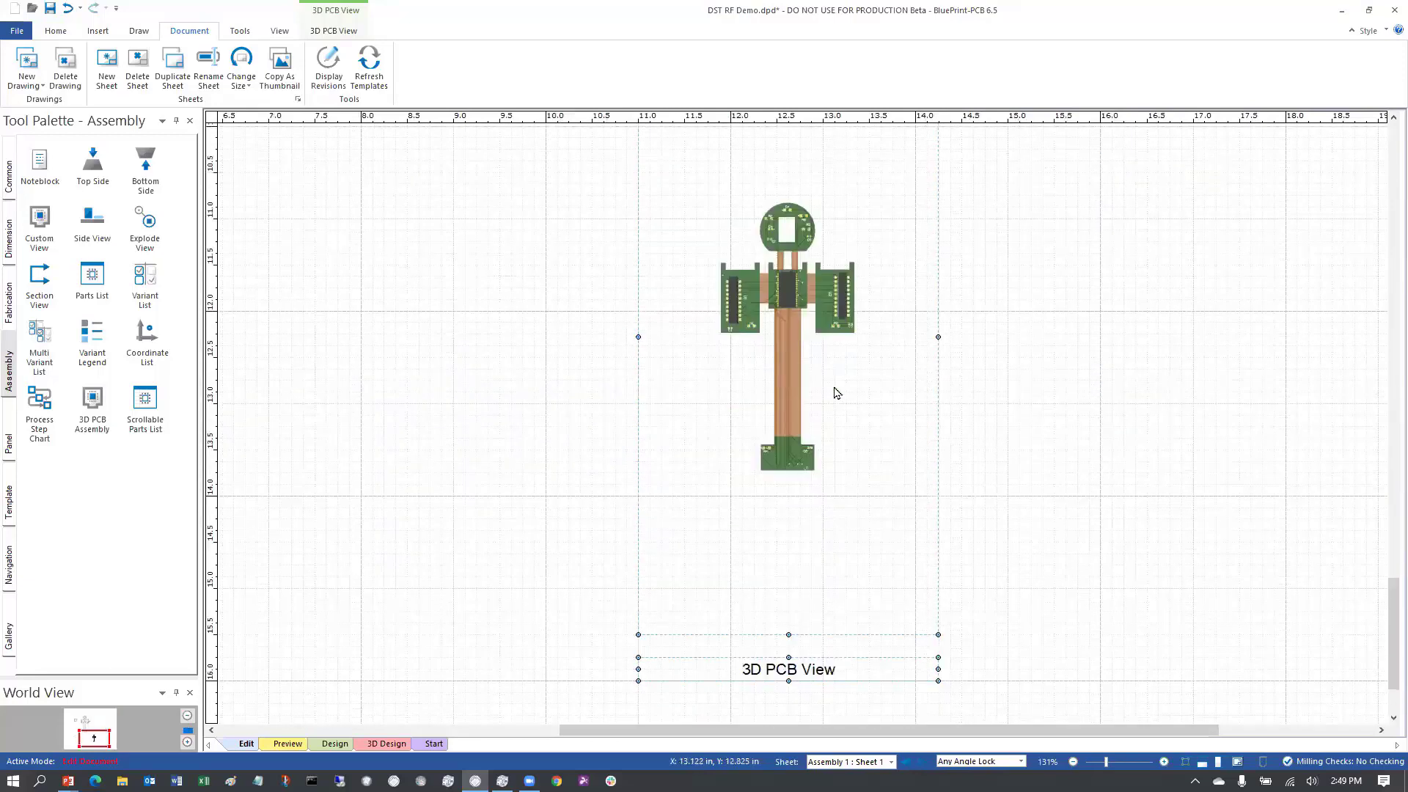
scroll(836, 392, up, 3)
right_click(801, 440)
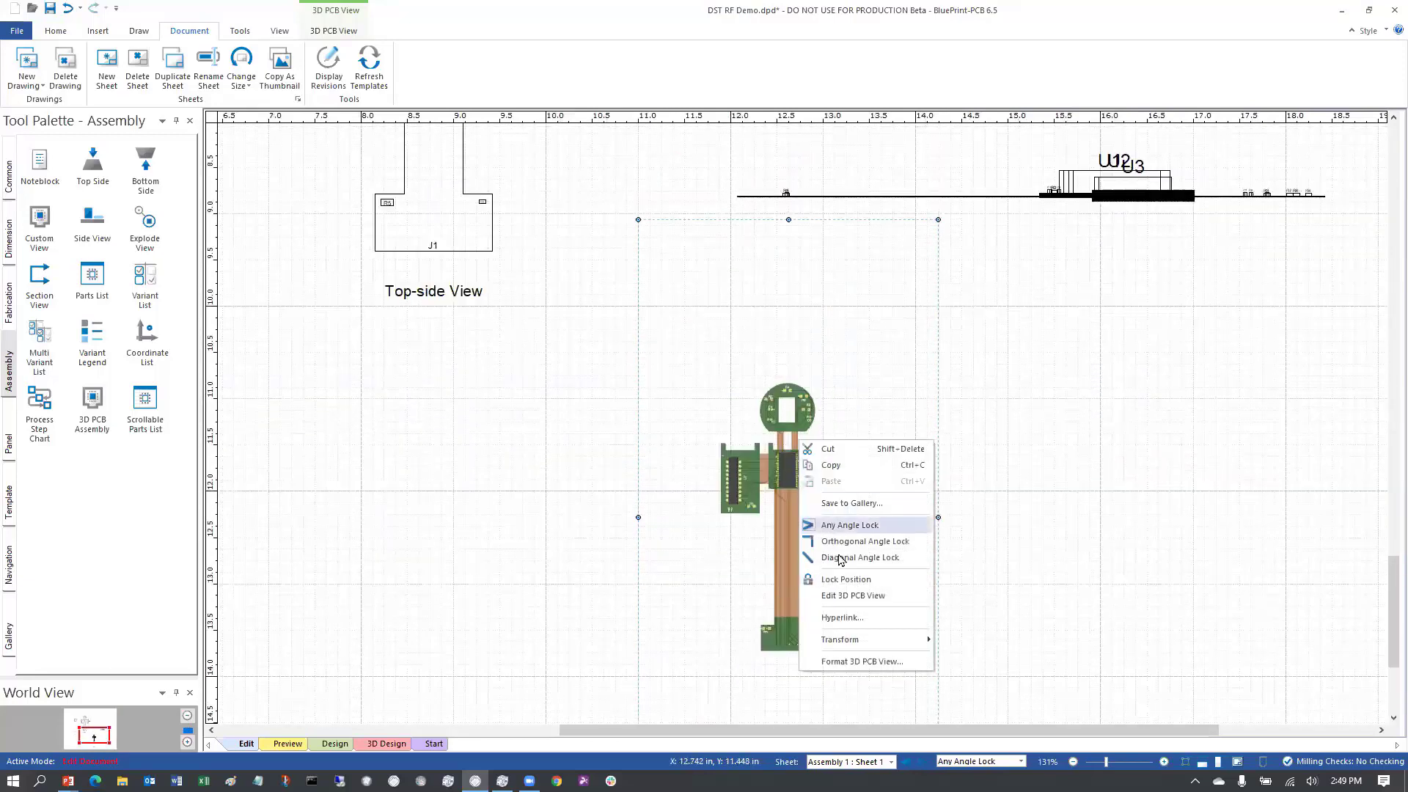
click(836, 595)
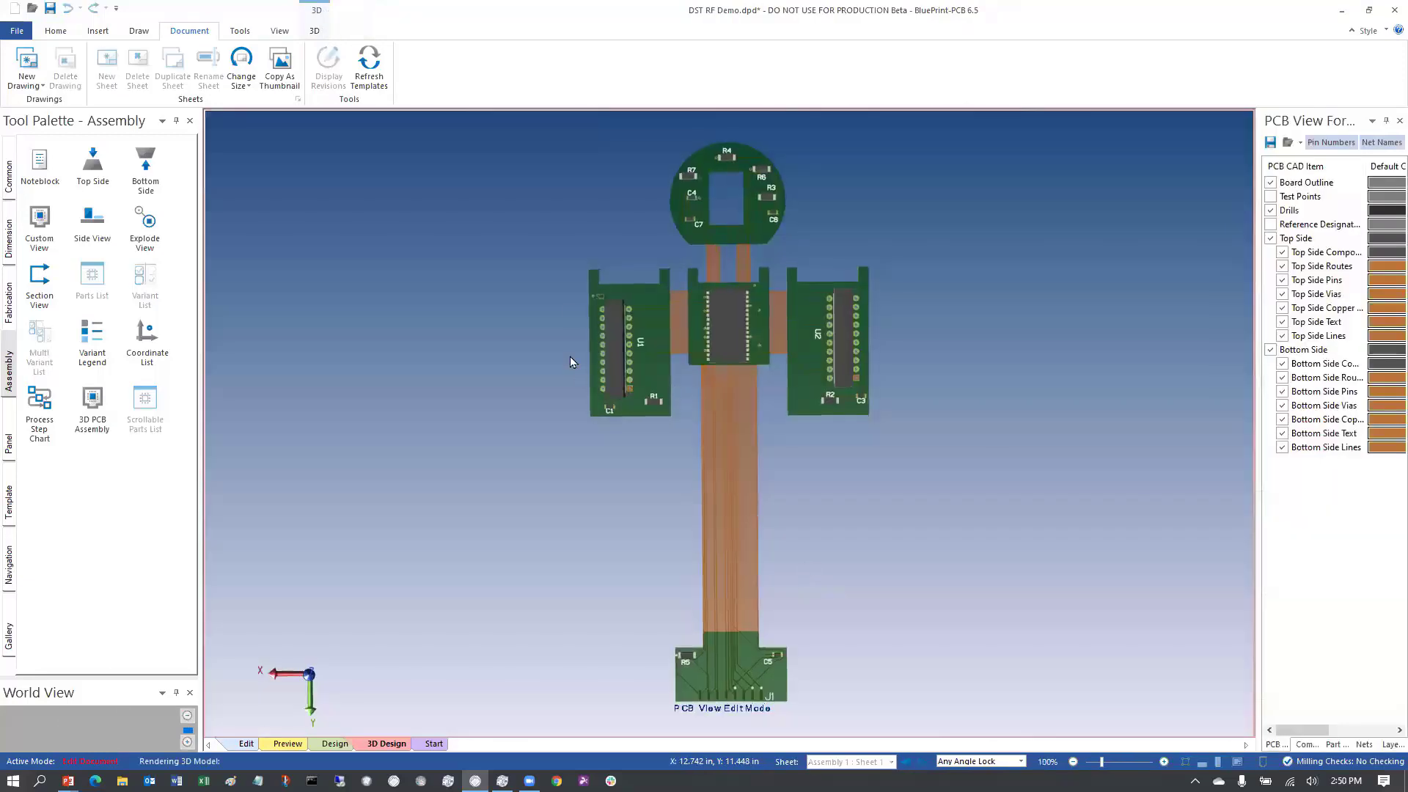
drag(570, 357, 693, 438)
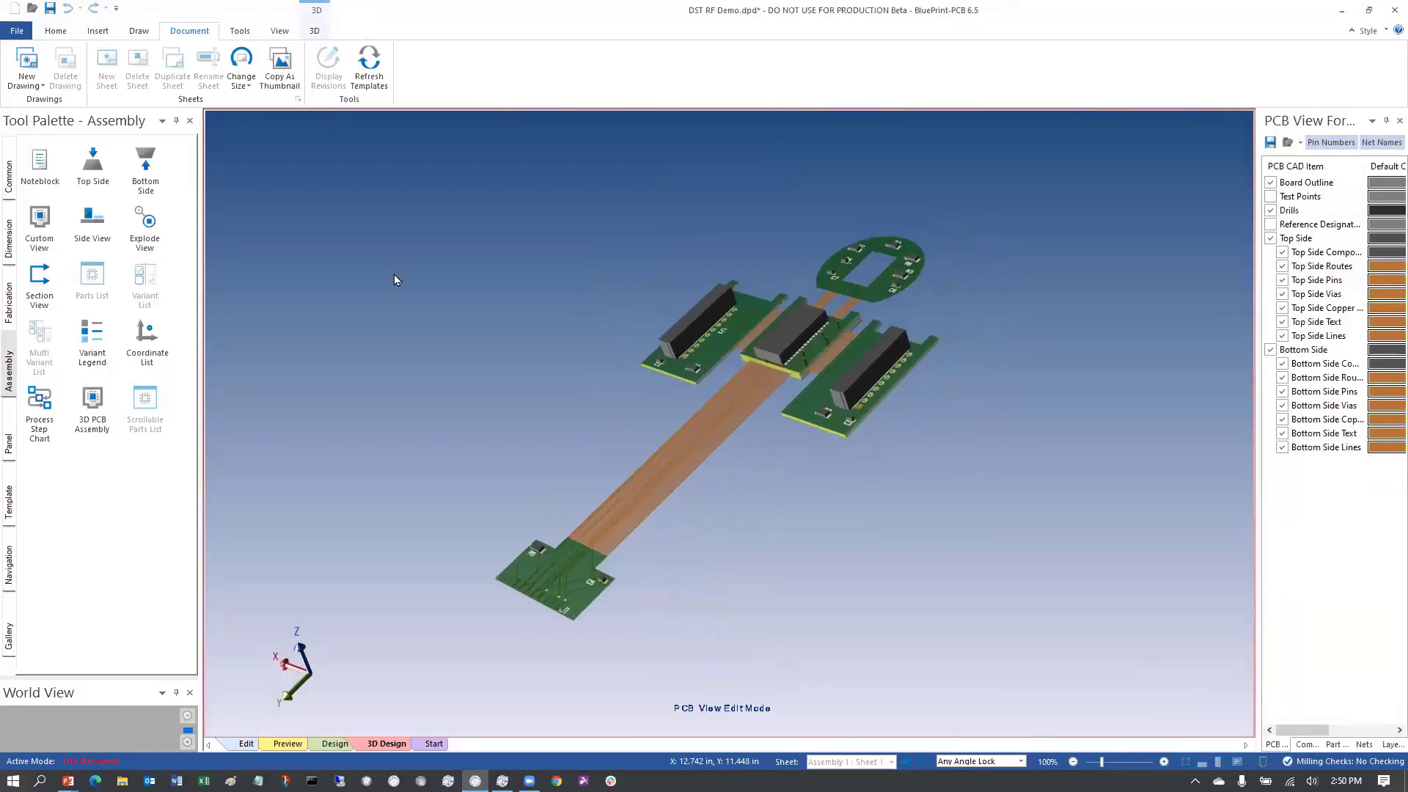
click(247, 744)
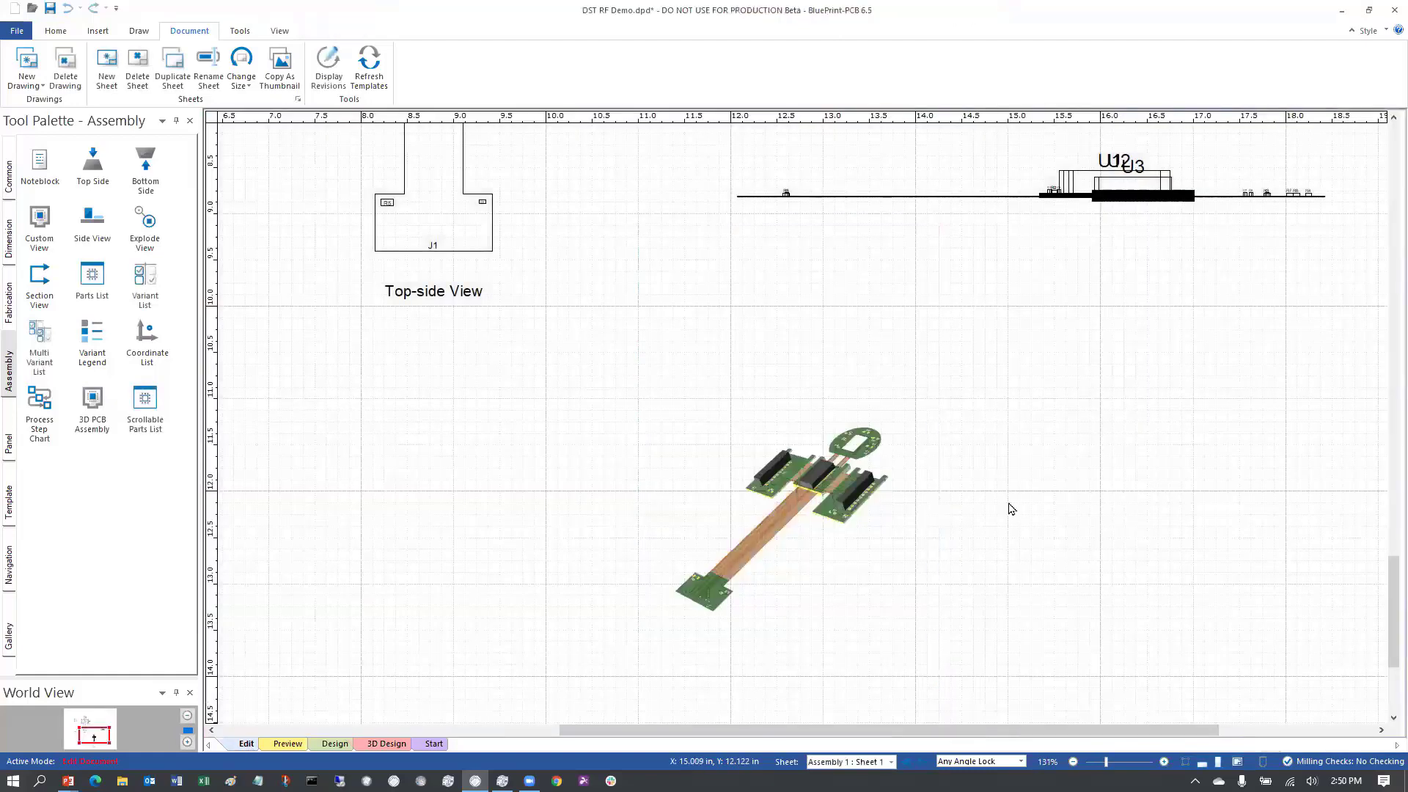
Step: Move the rotated 3D PCB view slightly higher on the assembly sheet
click(856, 507)
drag(856, 507, 833, 415)
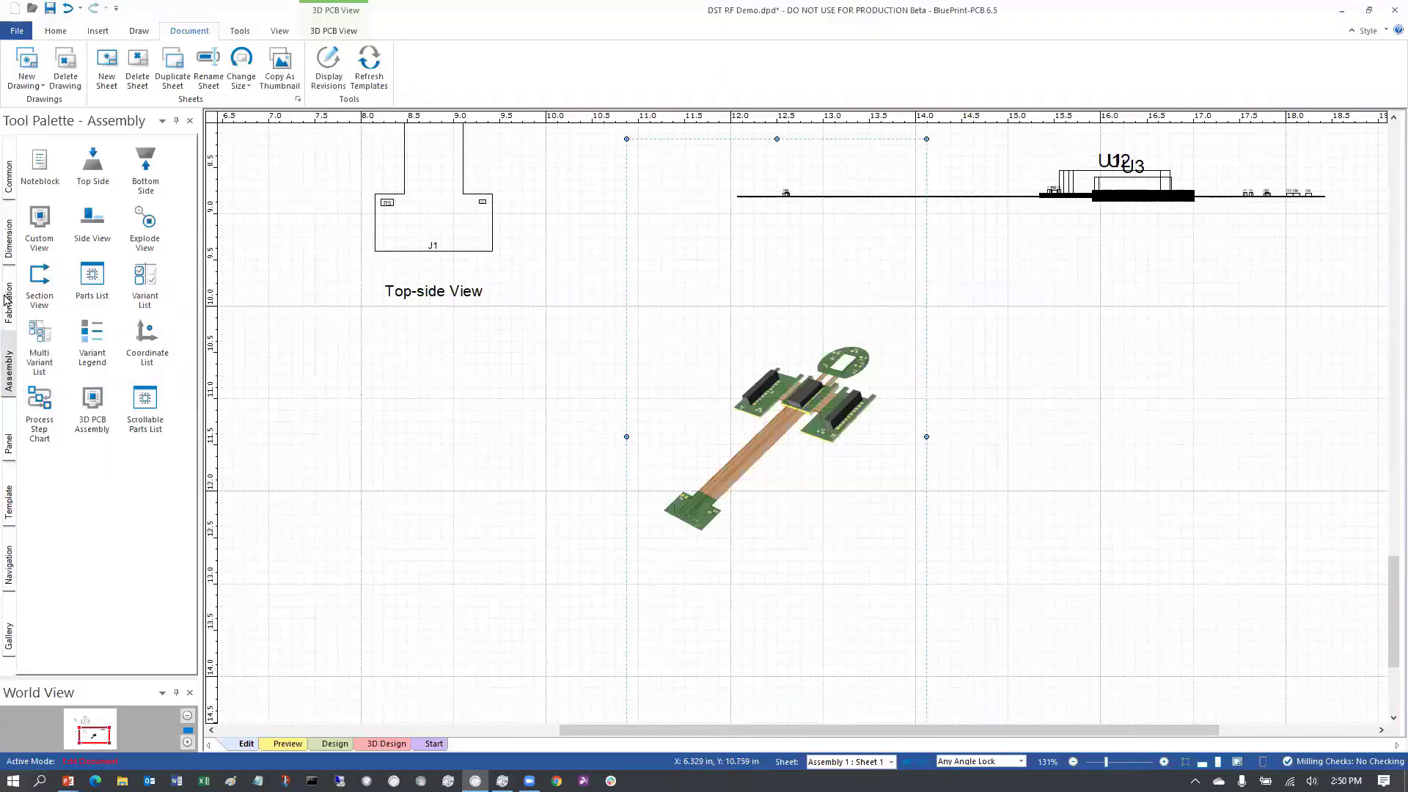
scroll(1114, 412, up, 1)
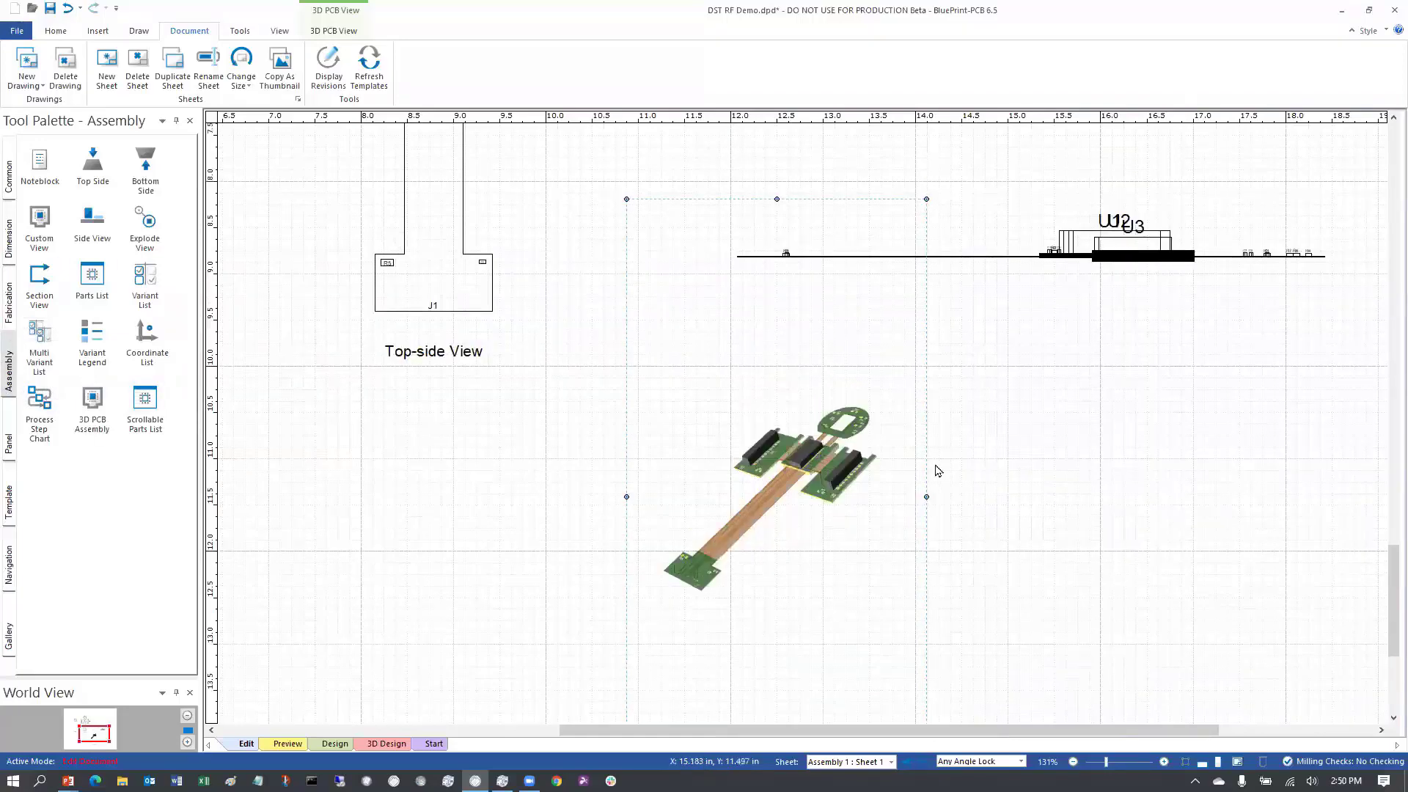
ctrl+scroll(934, 471, down, 5)
scroll(985, 511, up, 2)
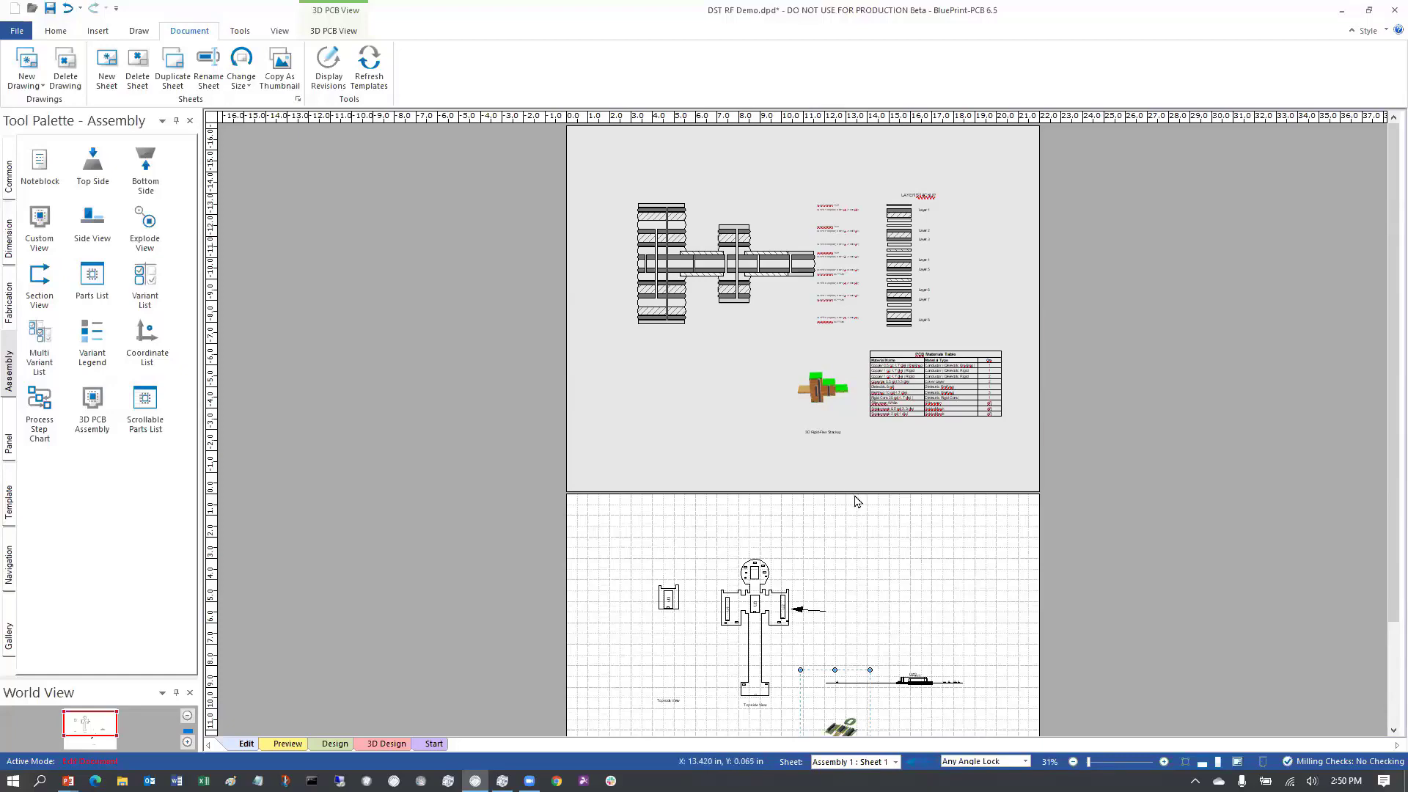
scroll(858, 501, down, 3)
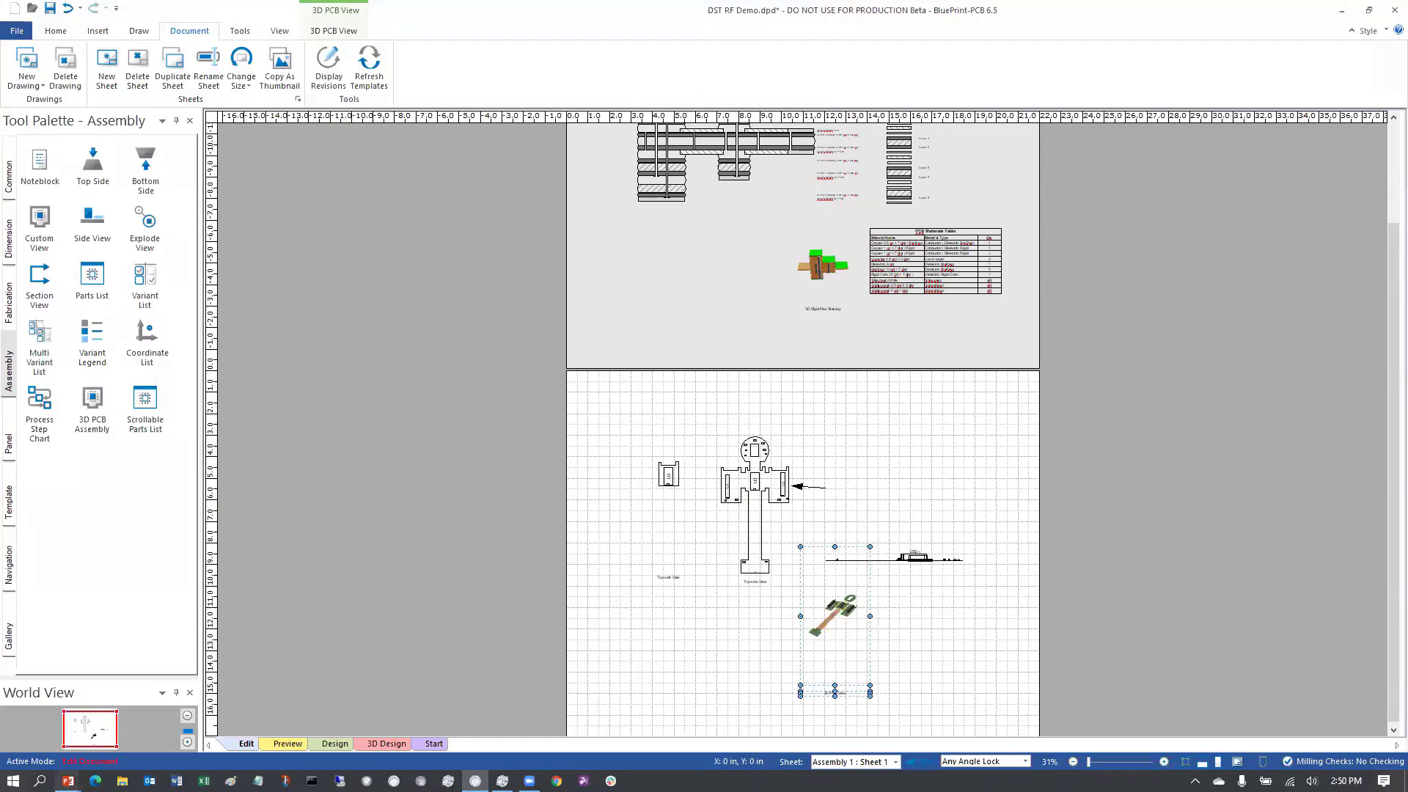
Step: Switch to the PowerPoint slide show, and from there to the DST Rigid-Flex 2020.cam design in CAM350
click(68, 780)
click(256, 755)
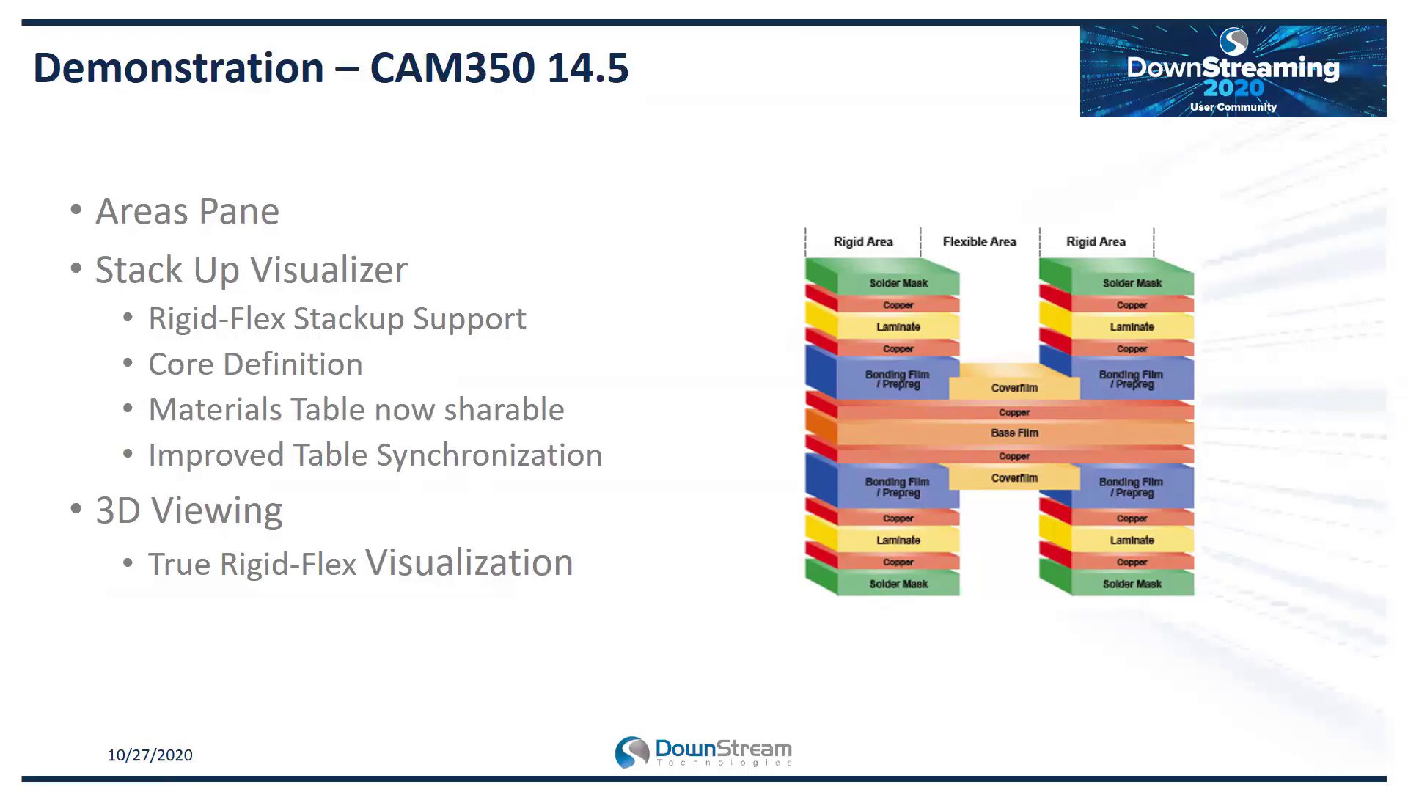
key(alt+Tab)
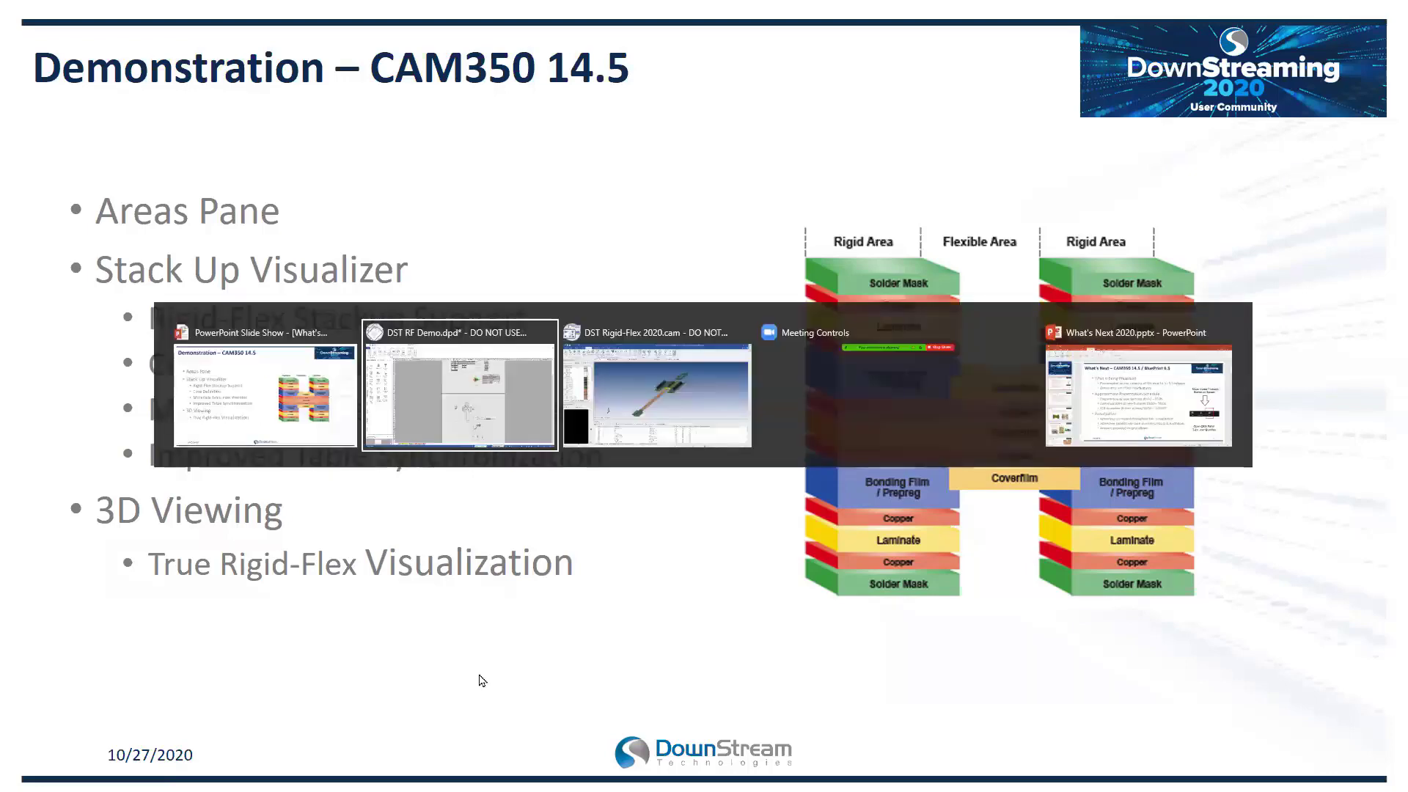
key(alt+Tab)
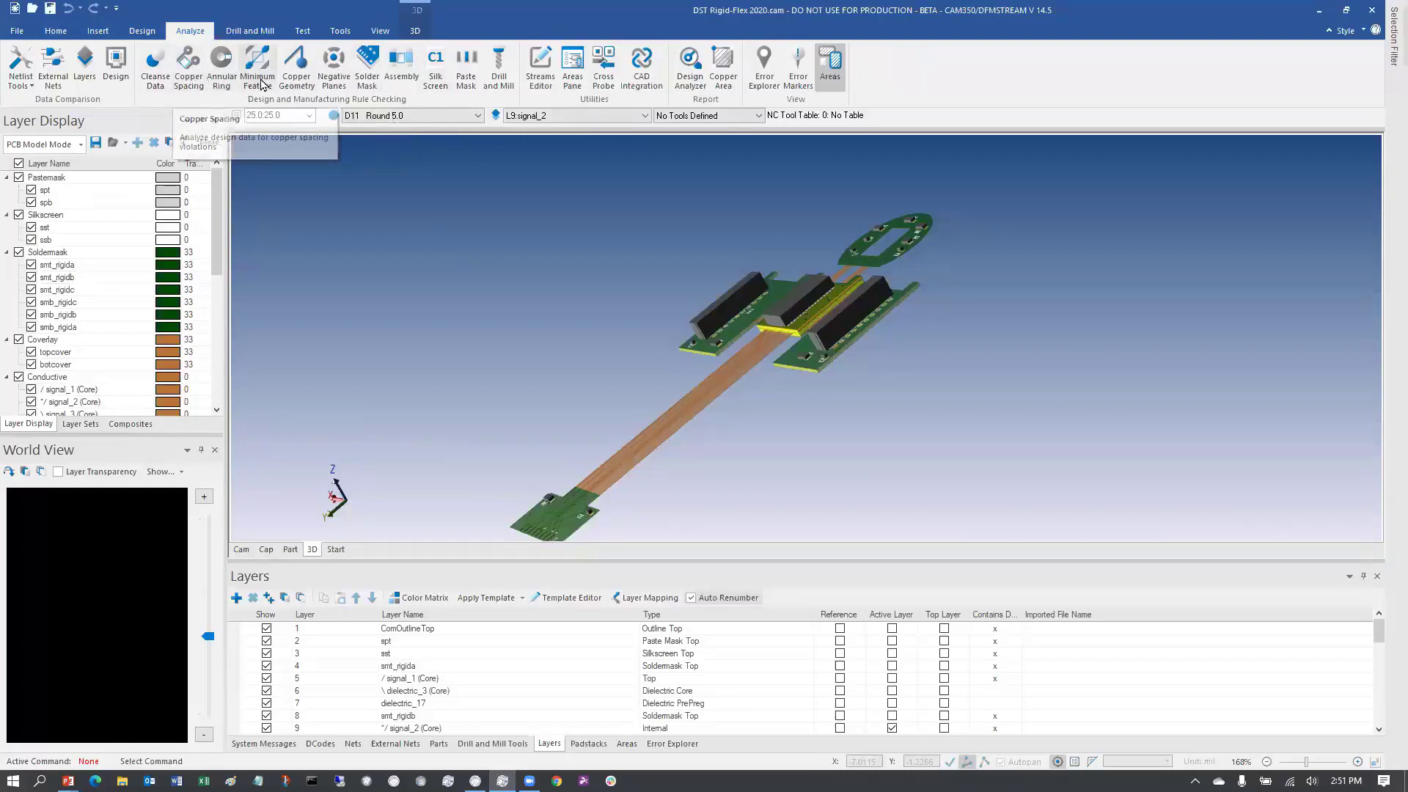
Step: Open the Drill and Mill checks and examine the drill constraints, selecting the minimum drill-to-drill spacing value
click(500, 77)
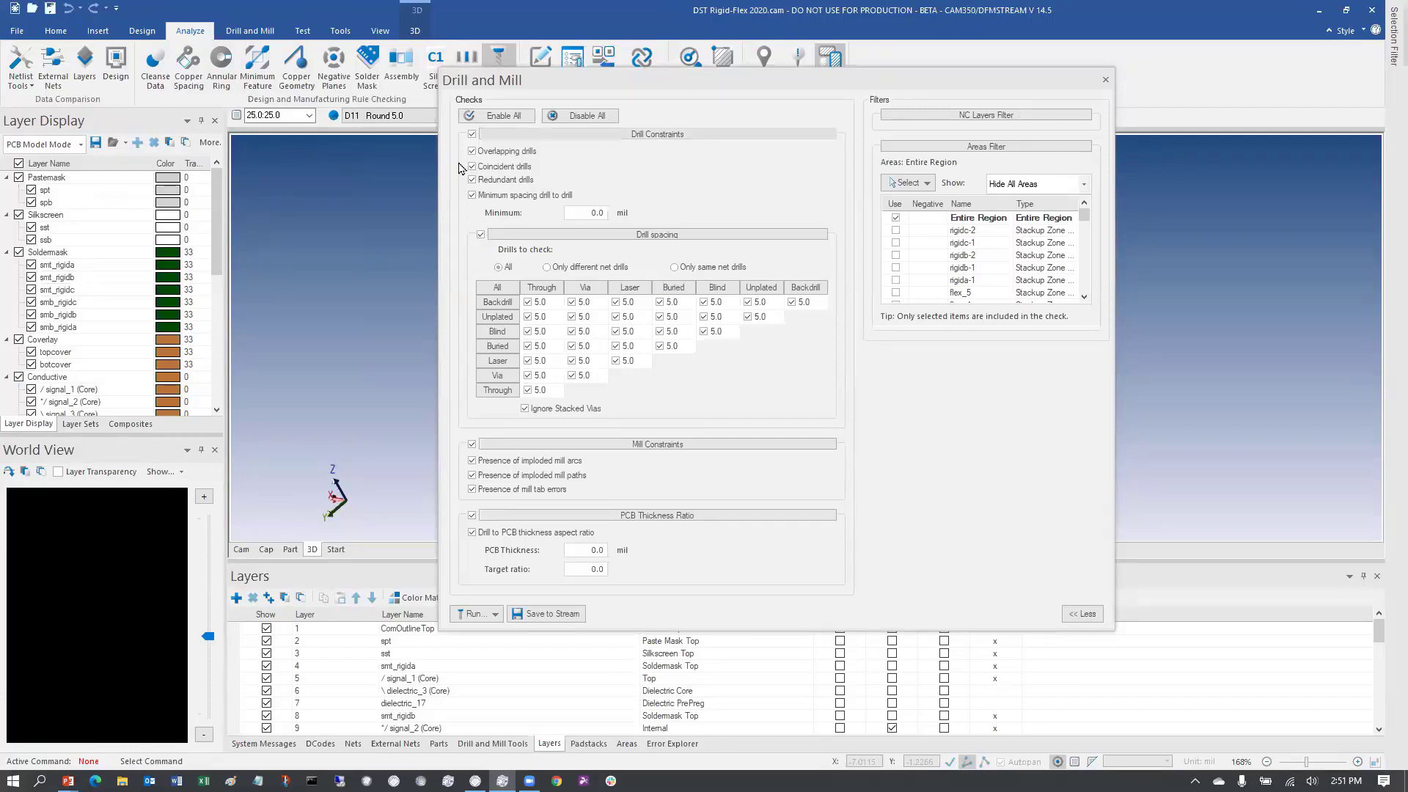
double_click(592, 212)
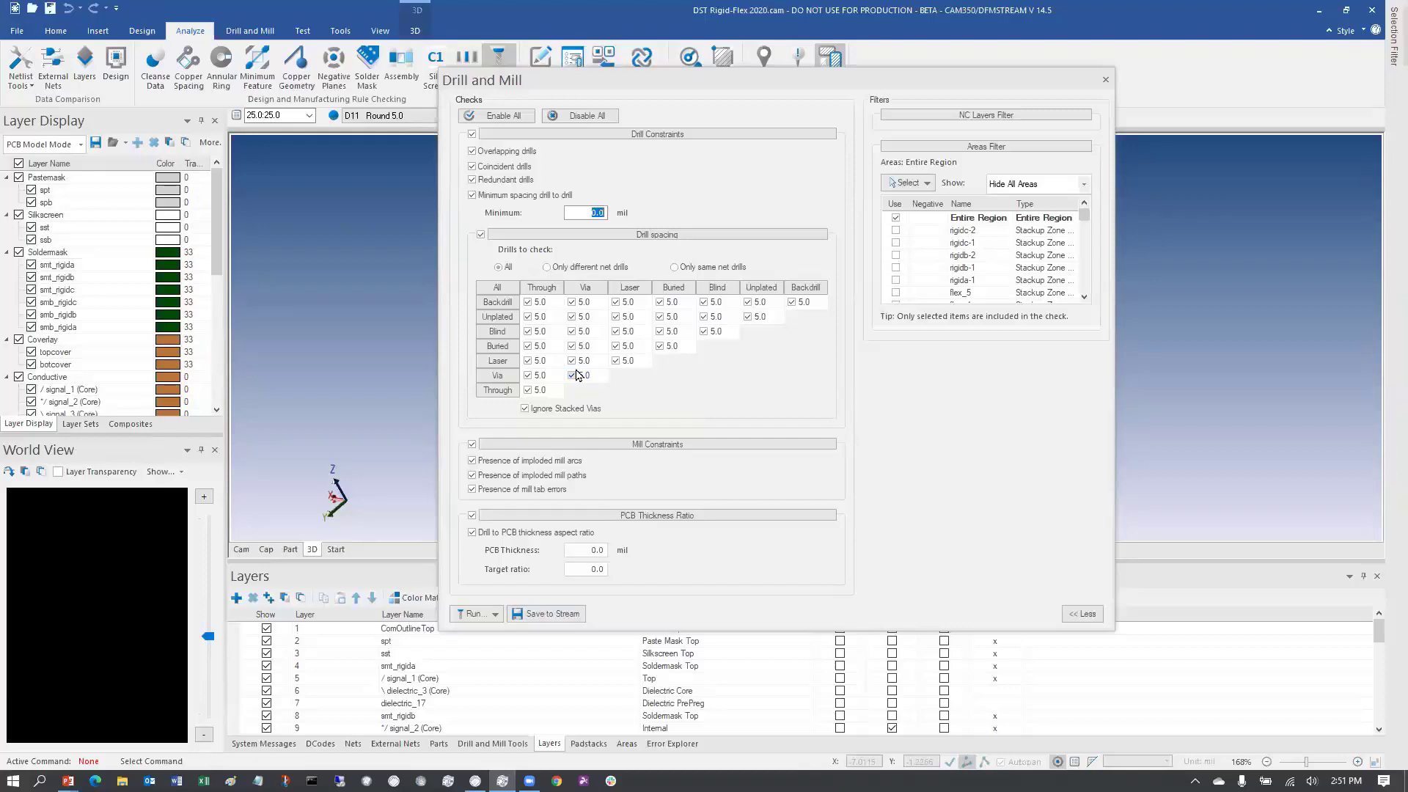
Step: Switch to DST RF Demo.dpd in BluePrint-PCB and examine the rigid-flex stackup detail on the fabrication sheet up close, in preview mode
key(alt+Tab)
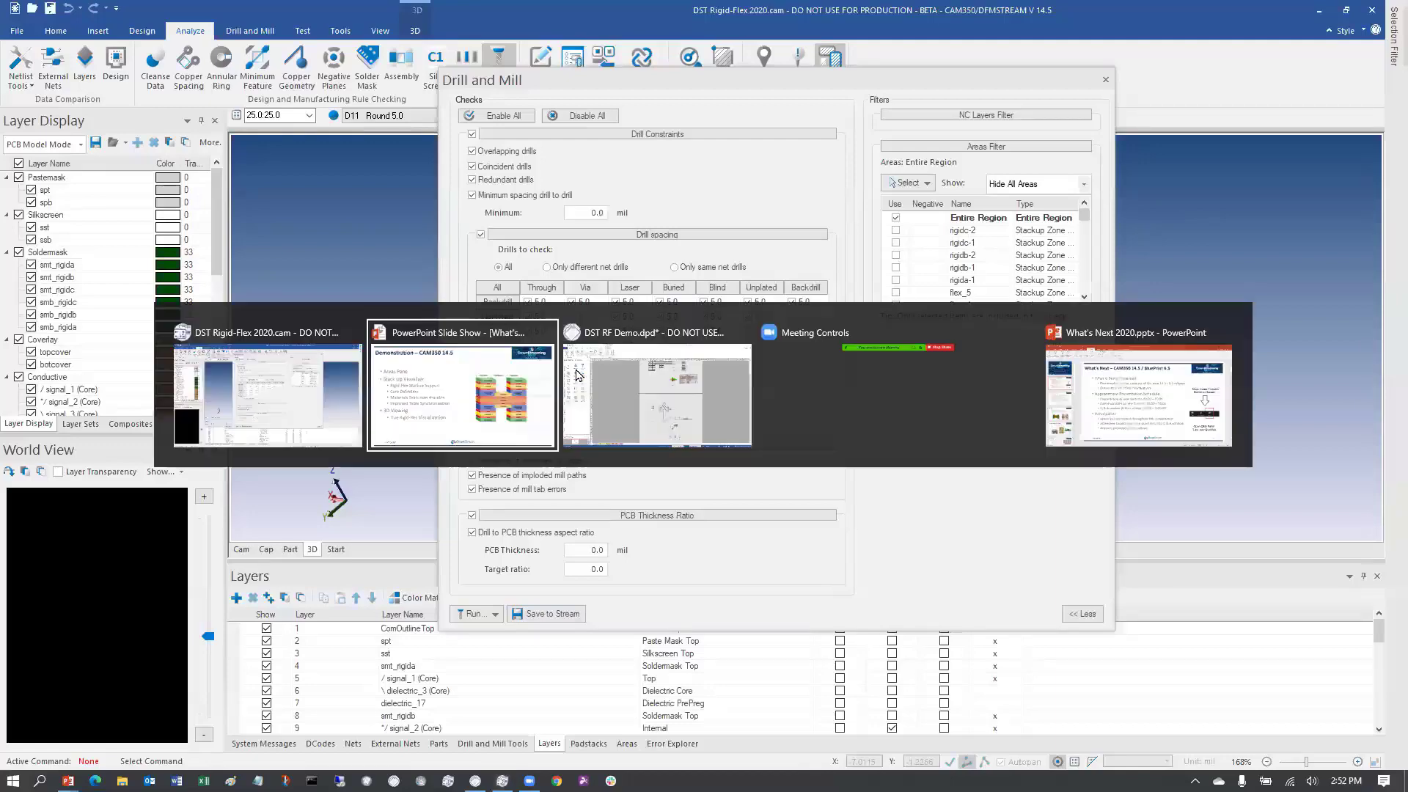
key(alt+Tab)
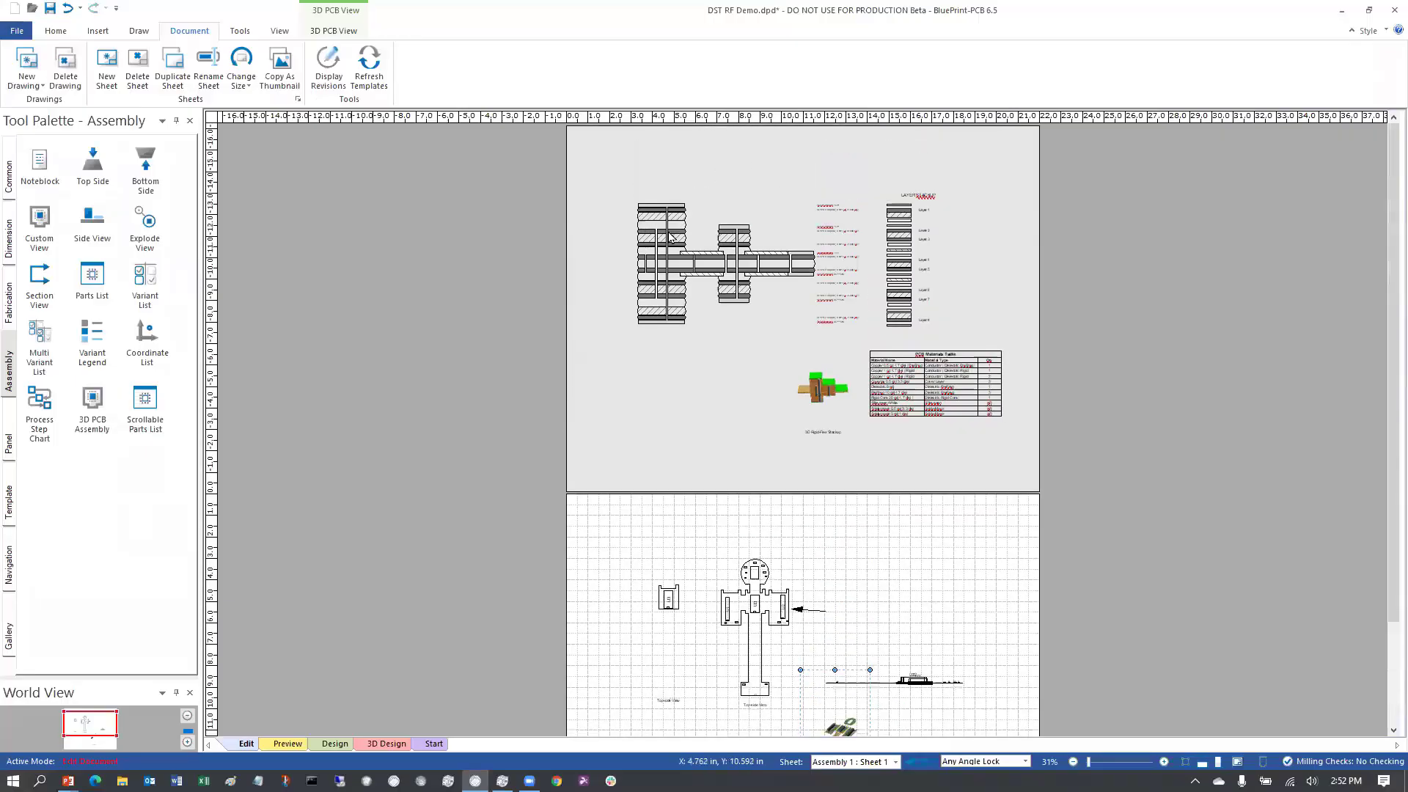
scroll(722, 253, up, 3)
click(584, 347)
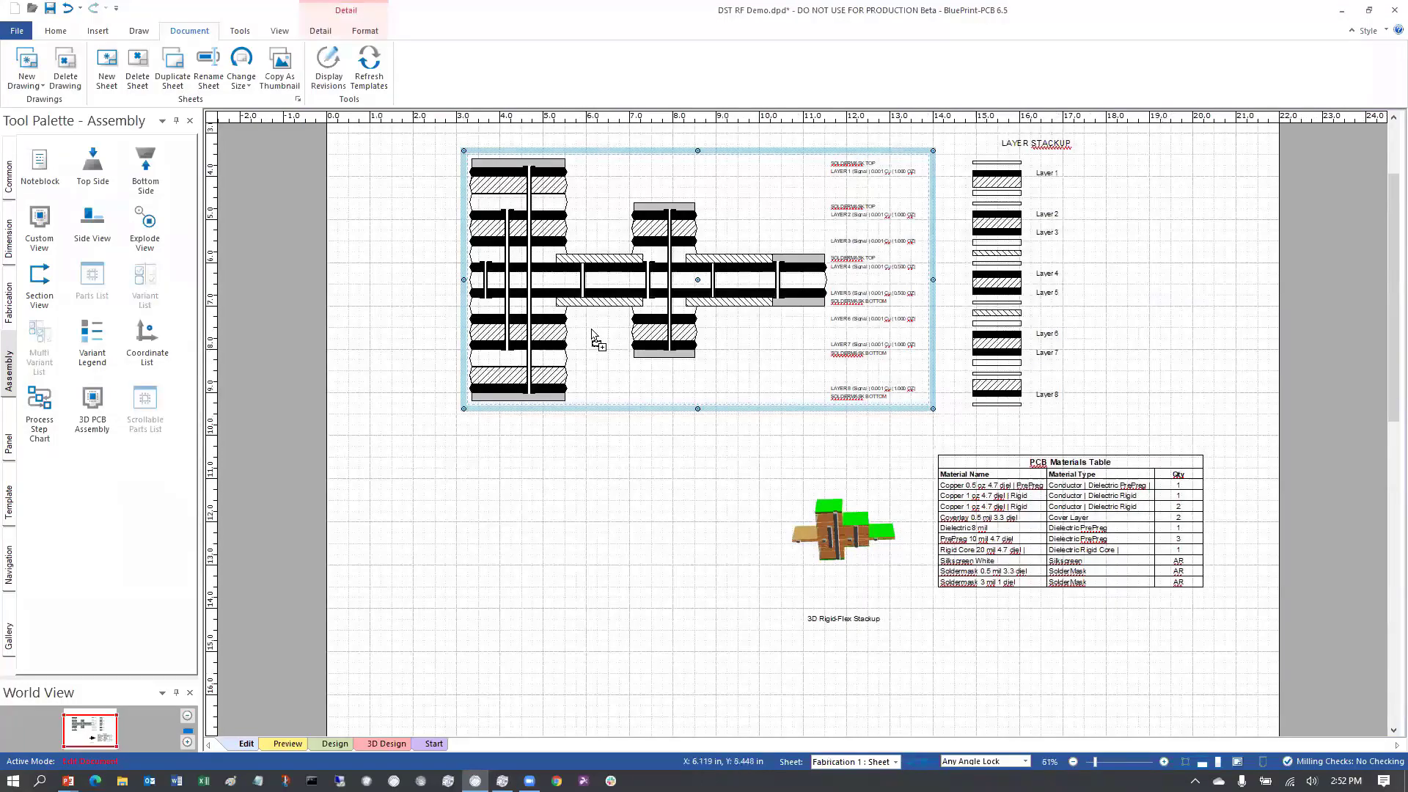
scroll(619, 360, up, 4)
scroll(635, 353, up, 8)
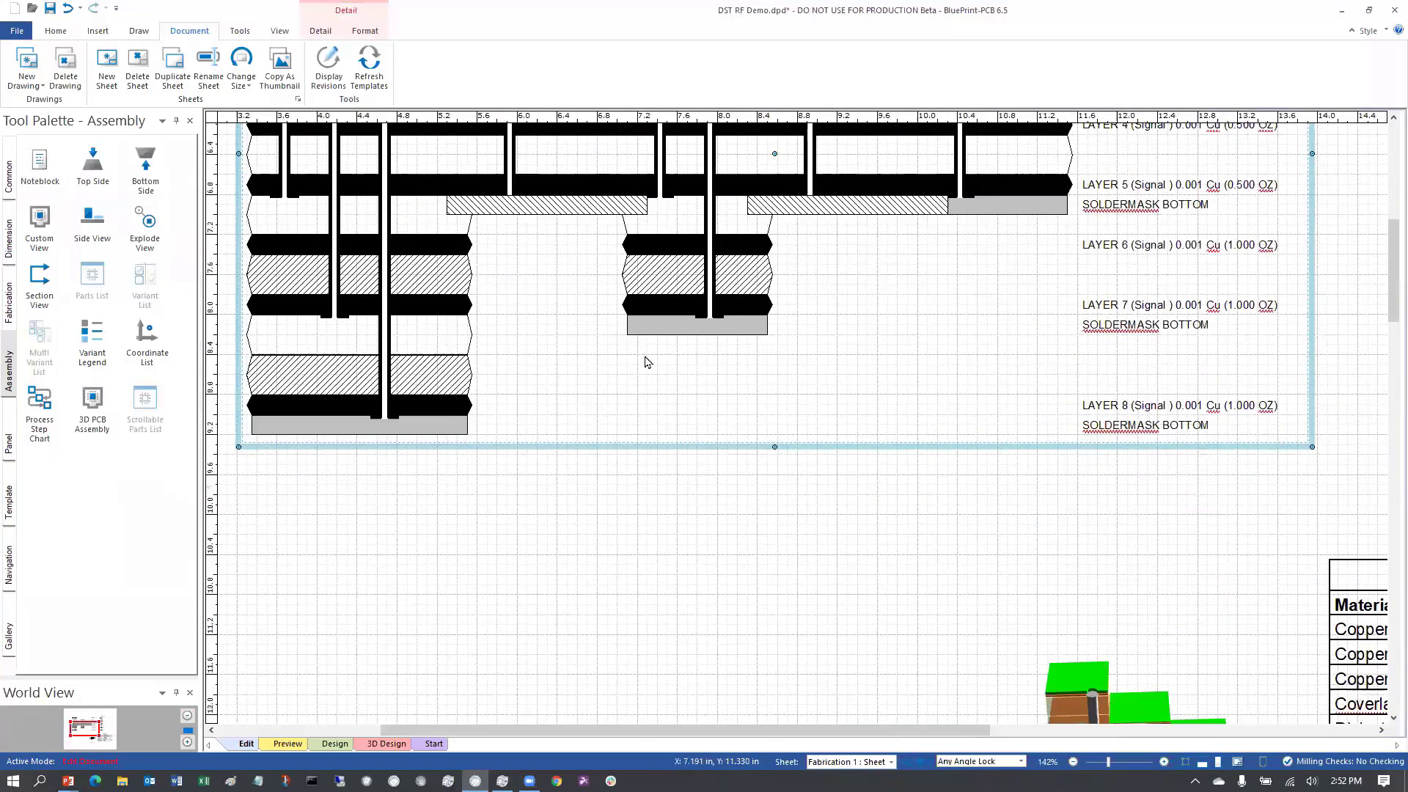
ctrl+scroll(638, 359, down, 1)
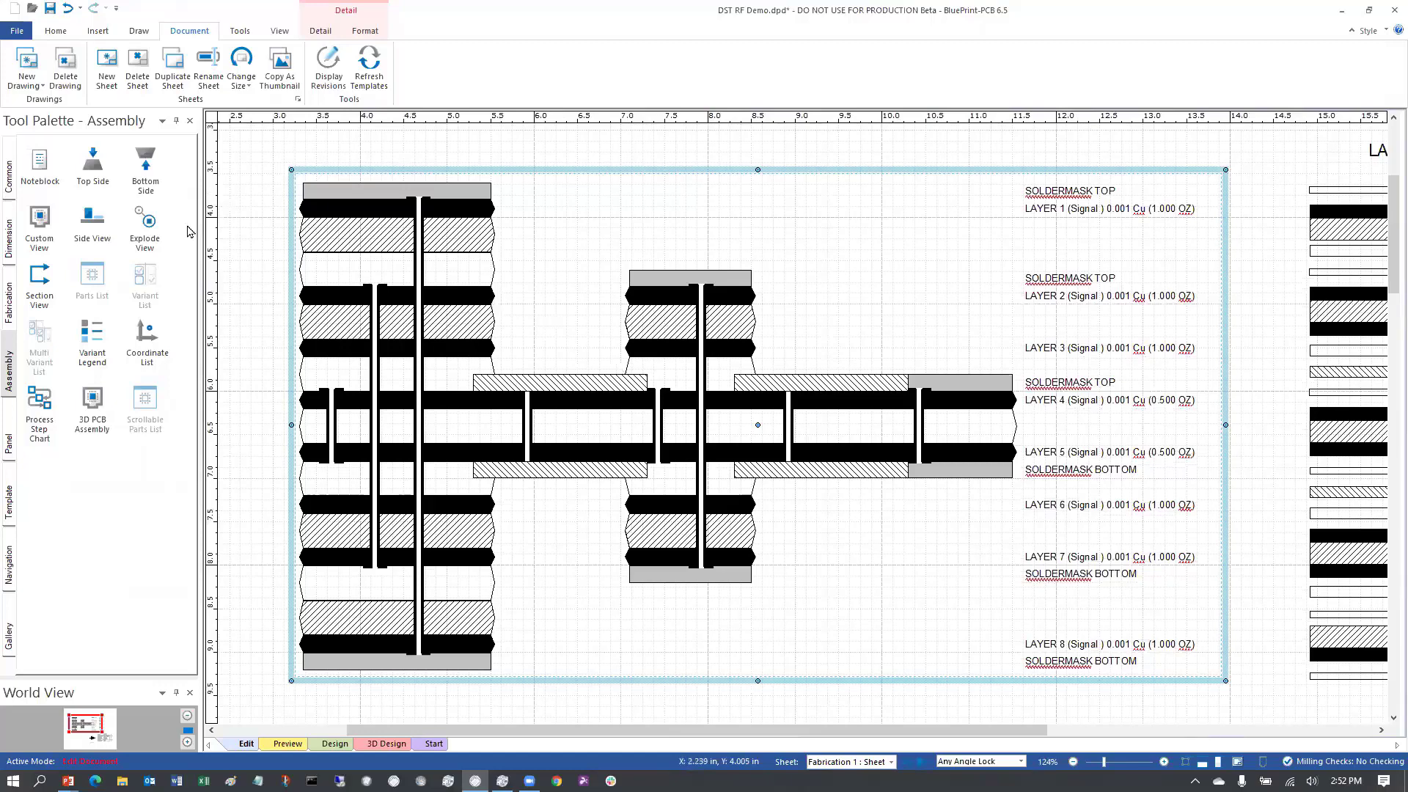
click(244, 271)
click(283, 742)
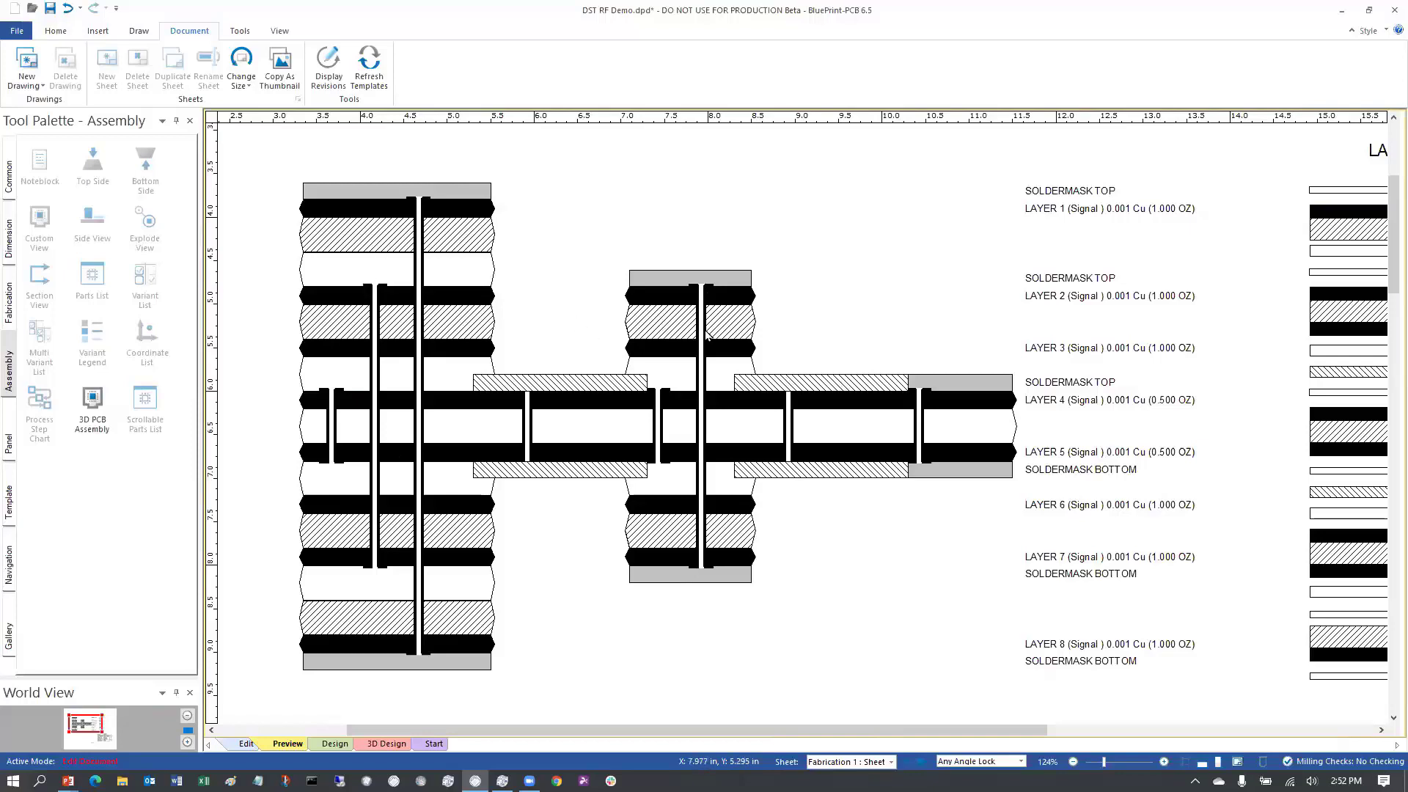
Step: Return to the CAM350 design, close the Drill and Mill checks, and open the Copper Geometry checks to examine their constraints
key(alt+Tab)
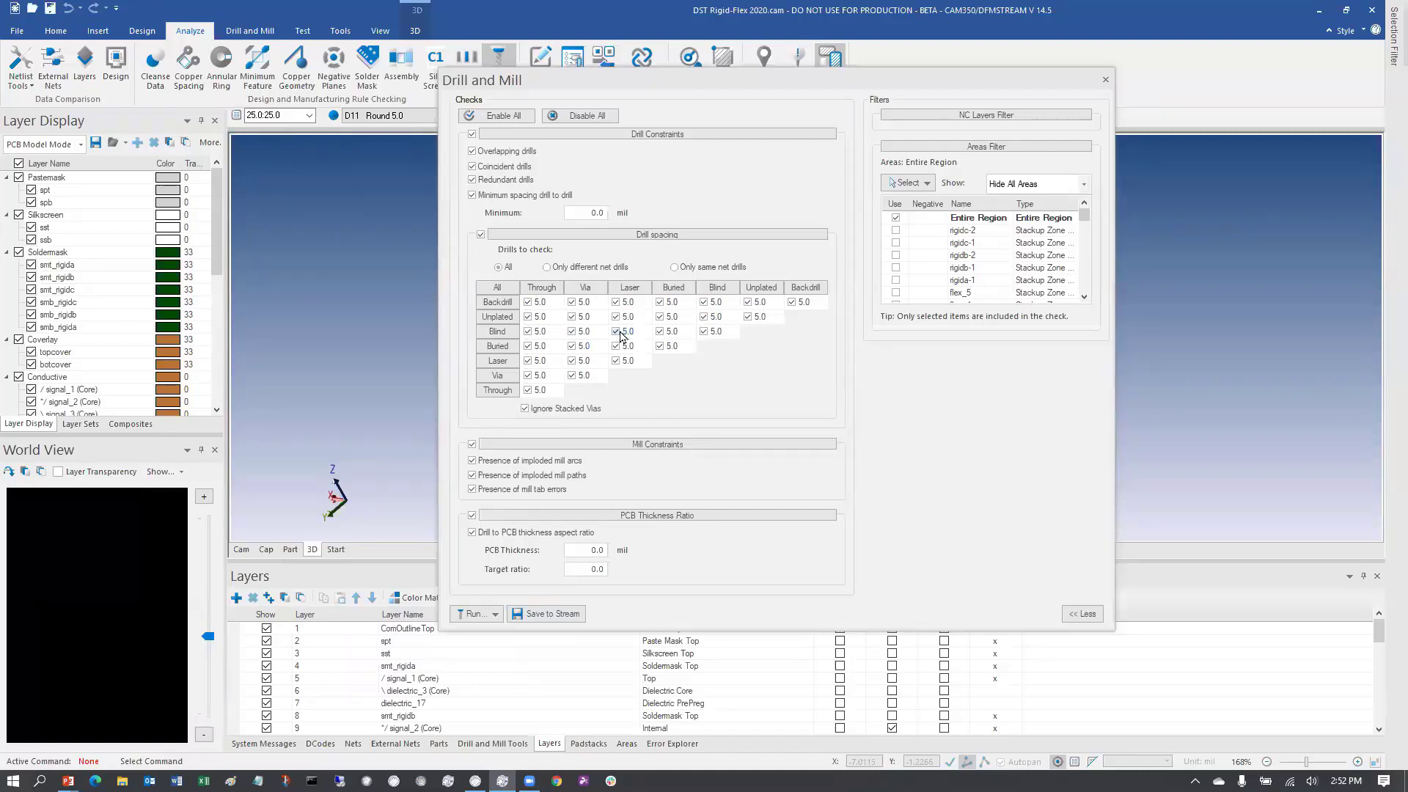
click(1105, 79)
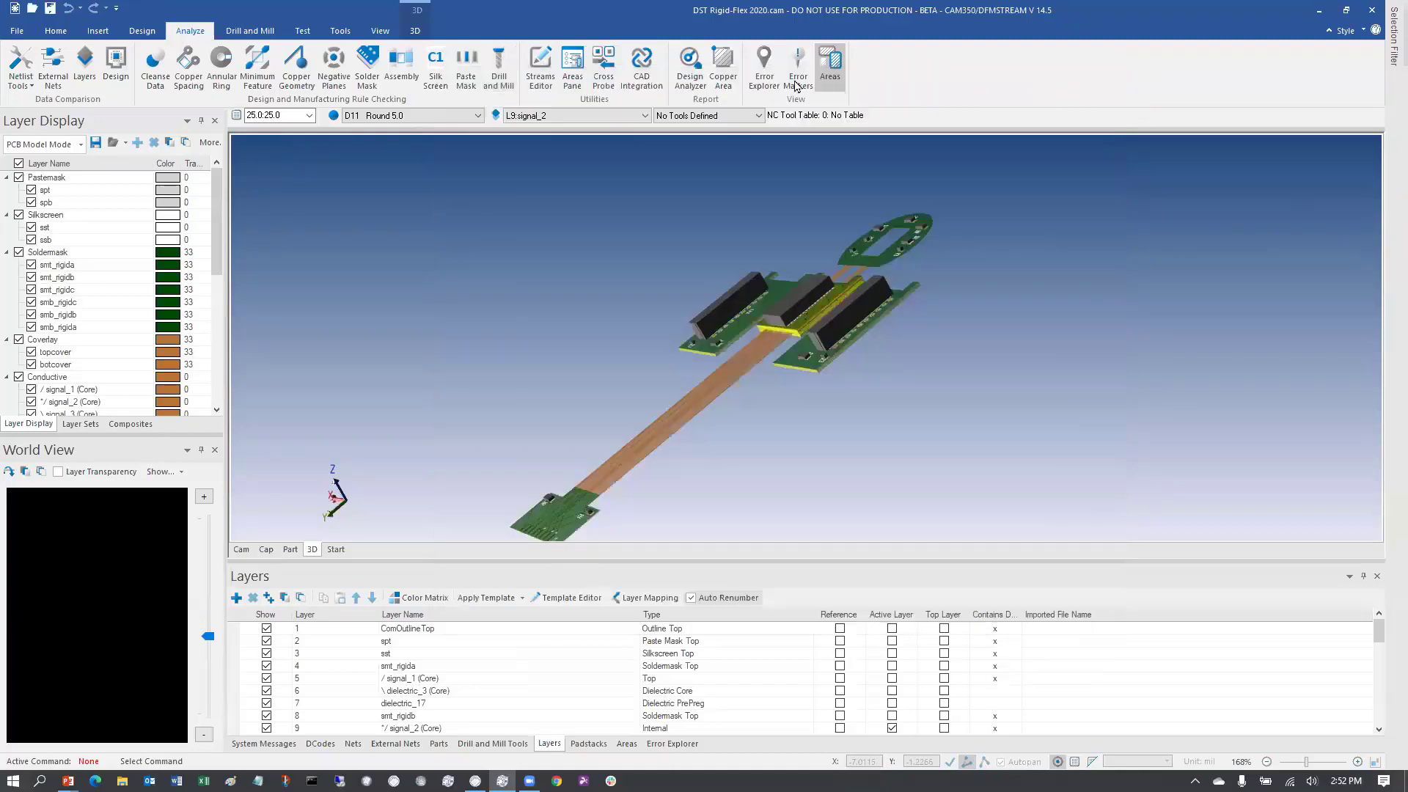
click(296, 67)
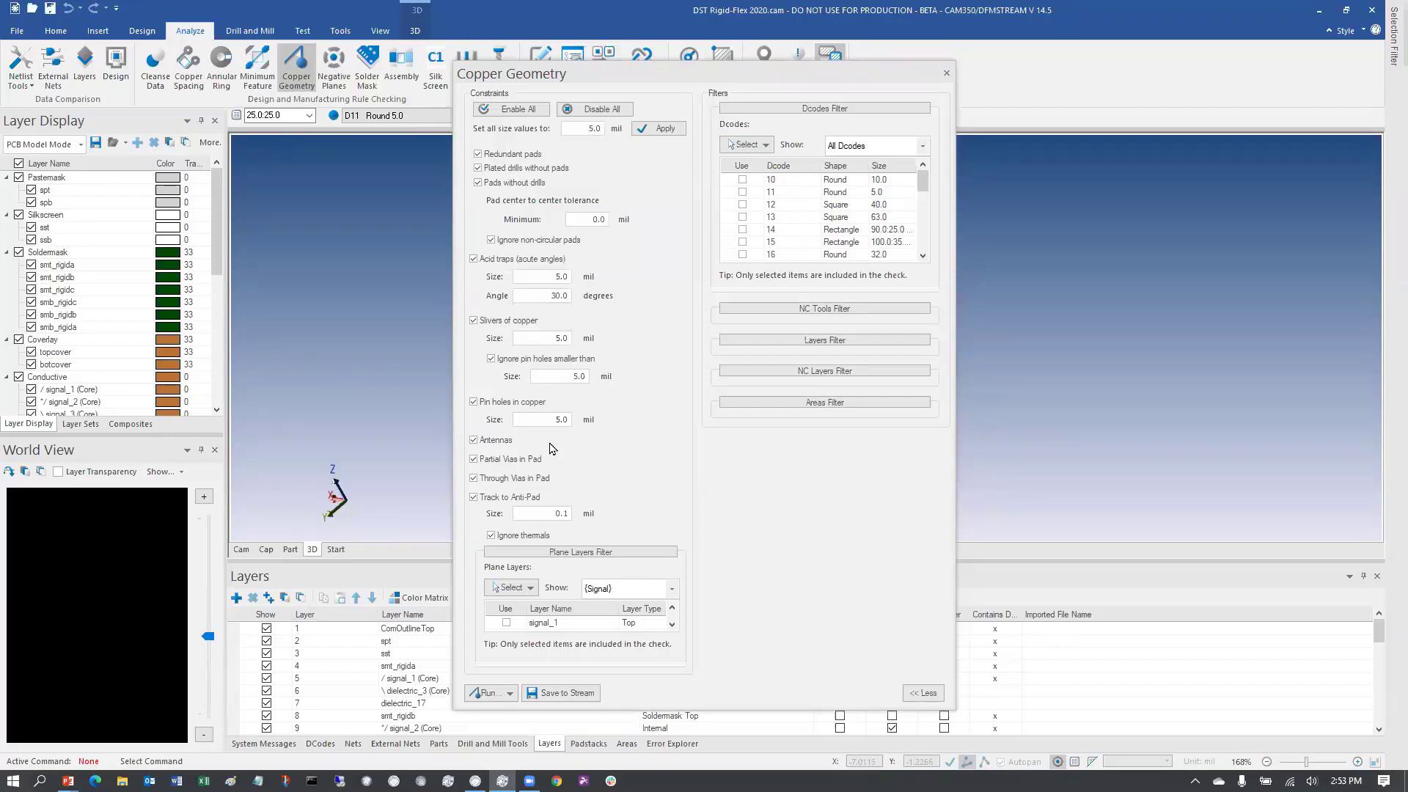
Step: Compare the stackup preview in BluePrint-PCB with the Copper Geometry checks in CAM350, and switch to the PowerPoint slide show
key(alt+Tab)
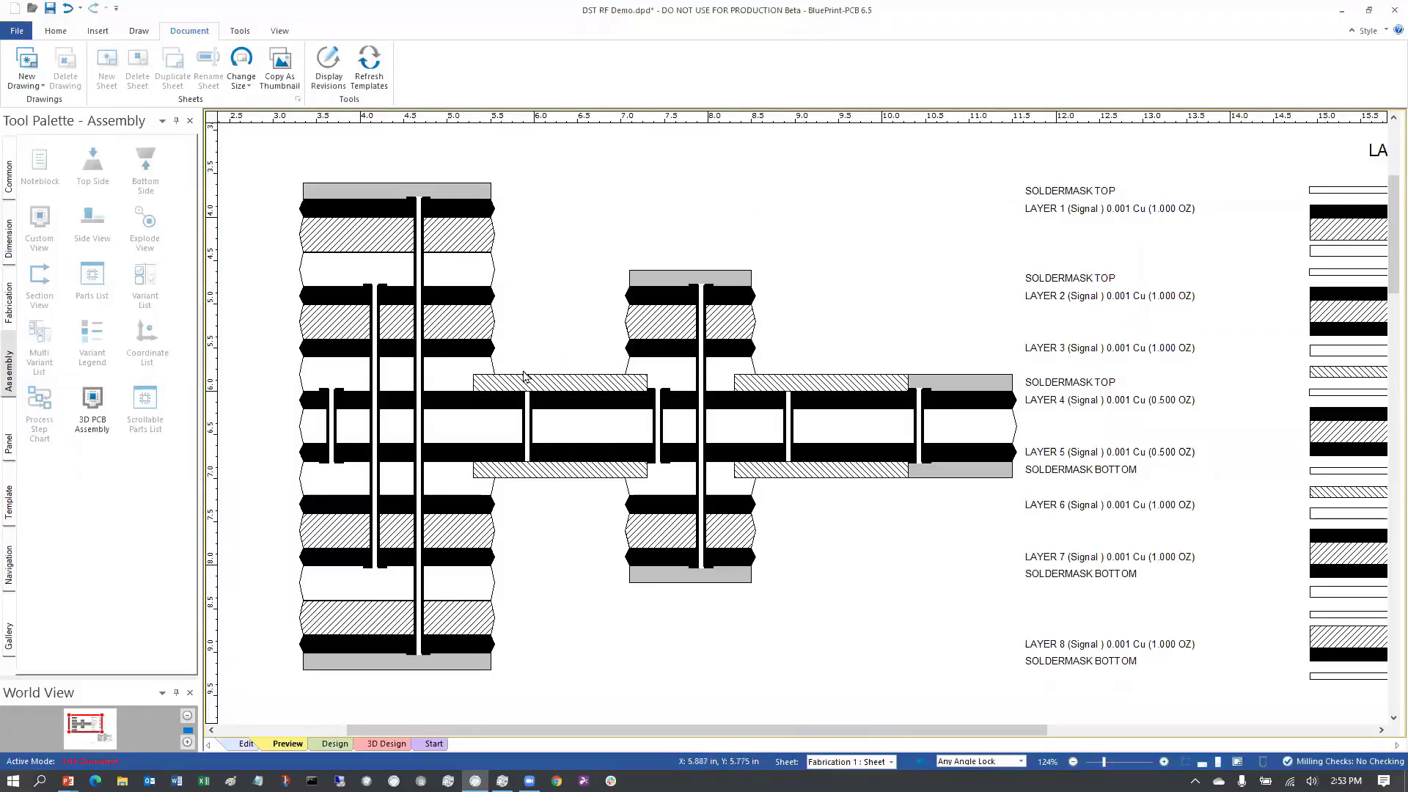
key(alt+Tab)
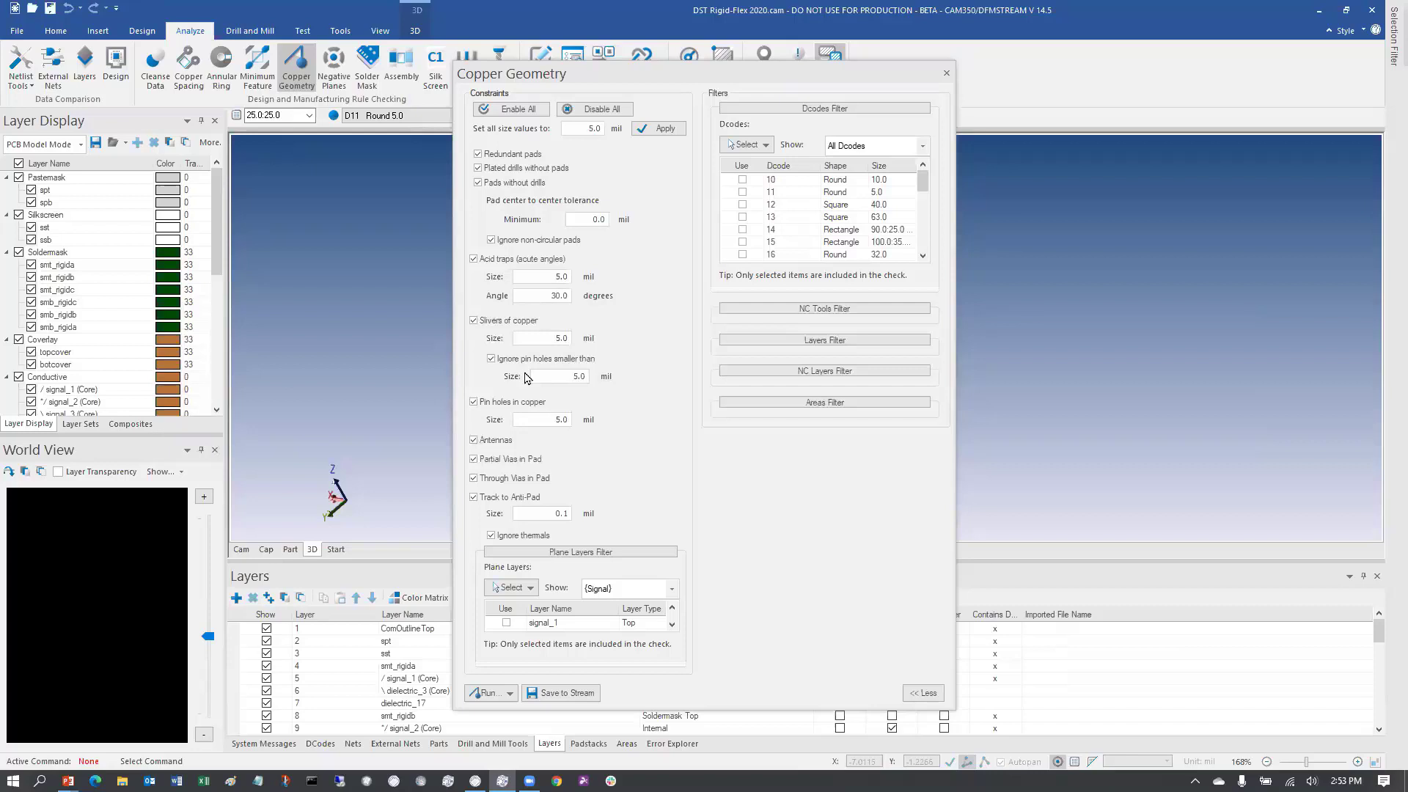
key(alt+Tab)
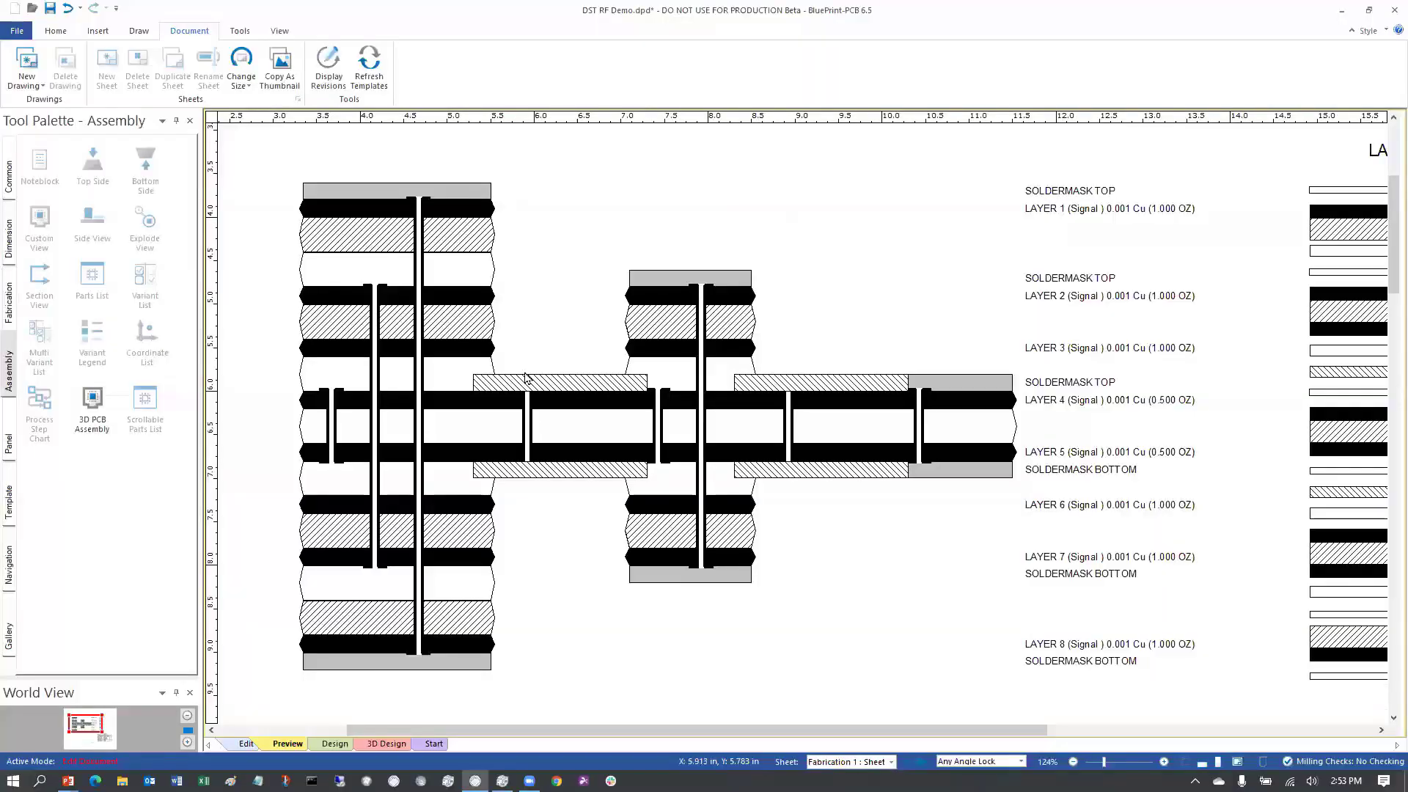
key(alt+Tab)
key(alt+Tab)
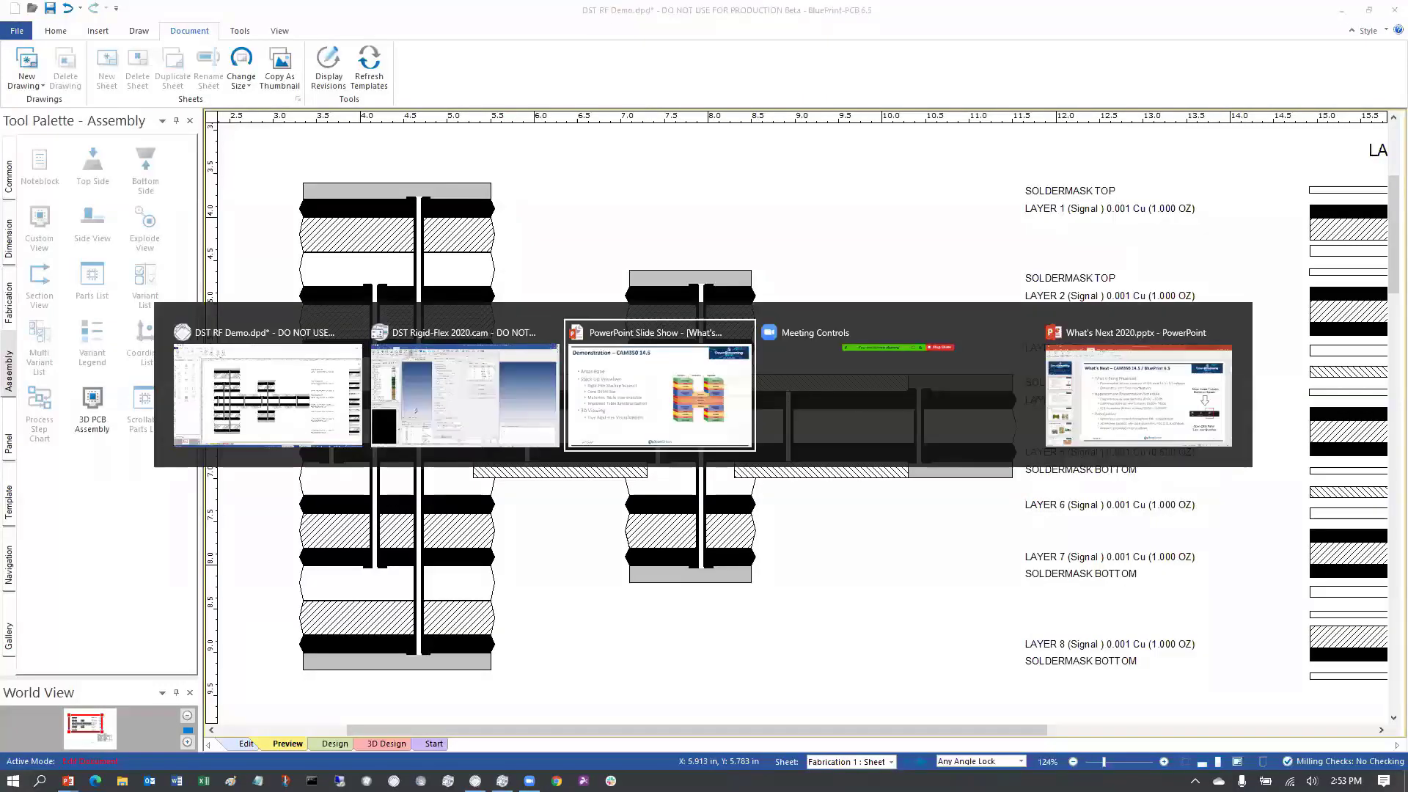